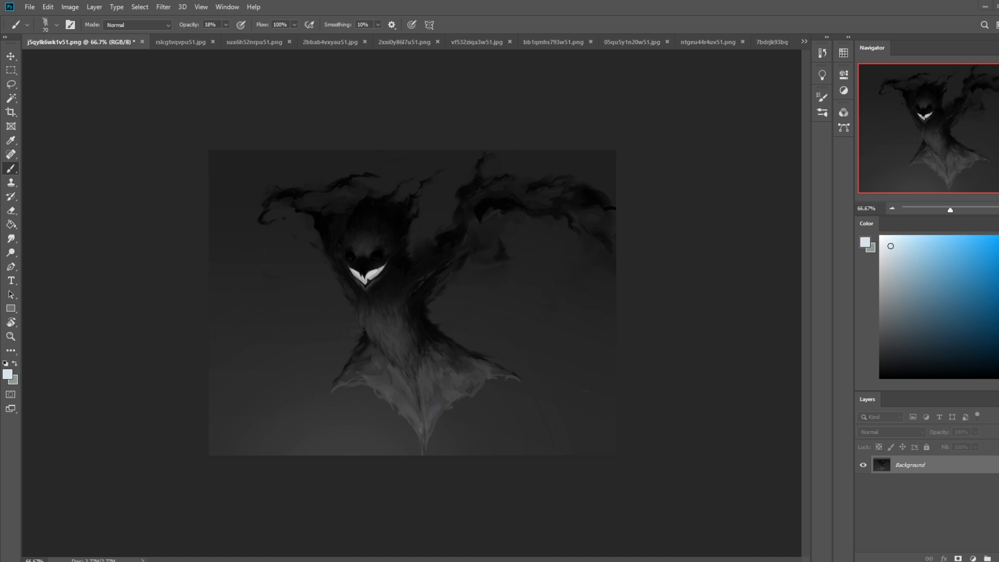
Step: Switch to the browser, open the r/istebrak subreddit from the Istebrak website and open the "Holiday design challenge!" post
drag(998, 52, 359, 42)
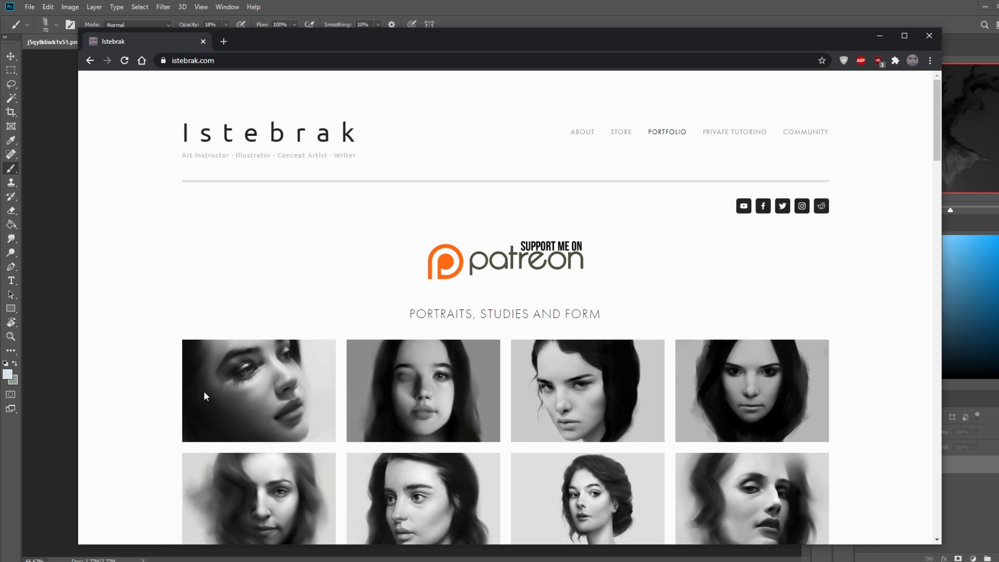
click(821, 213)
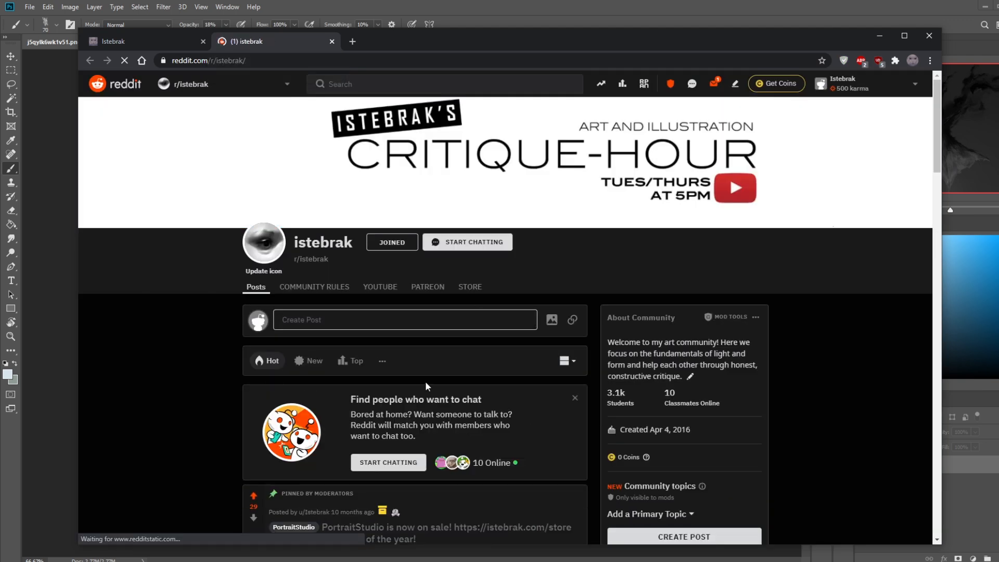
scroll(488, 361, down, 2)
click(575, 290)
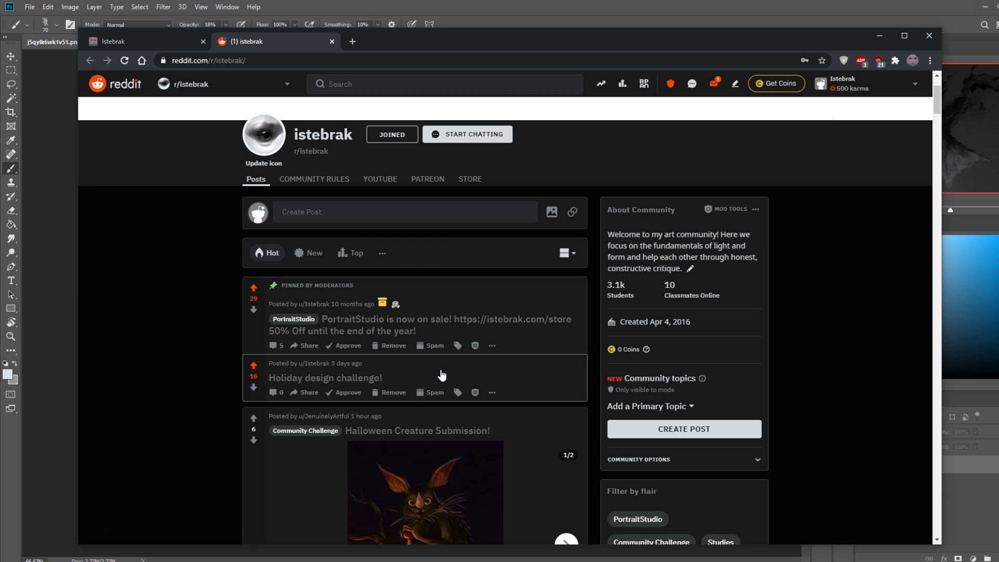
click(409, 368)
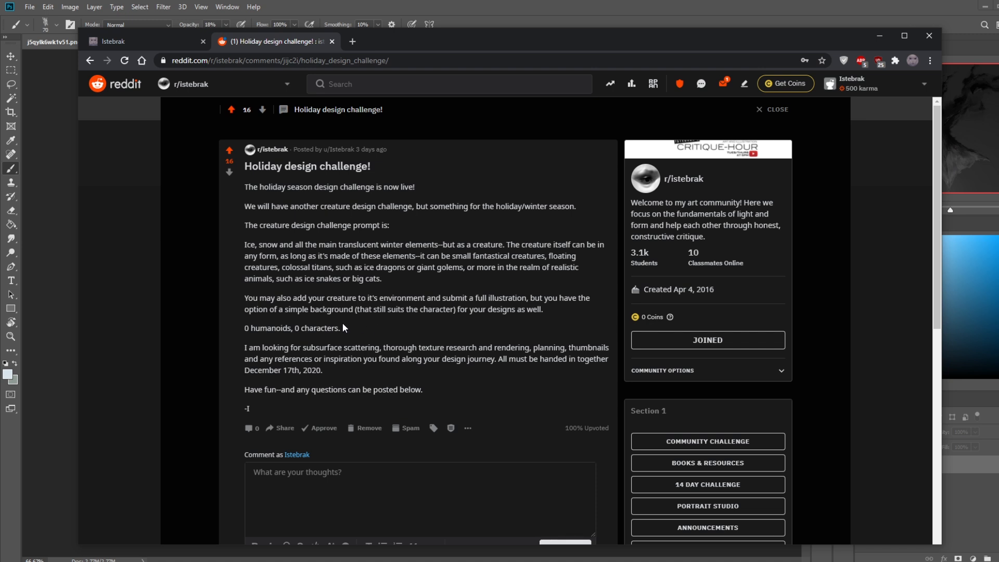
Step: Read through the holiday challenge post, highlight the "Ice, snow and all the main translucent winter elements" phrase, and return to the subreddit feed
drag(245, 246, 441, 245)
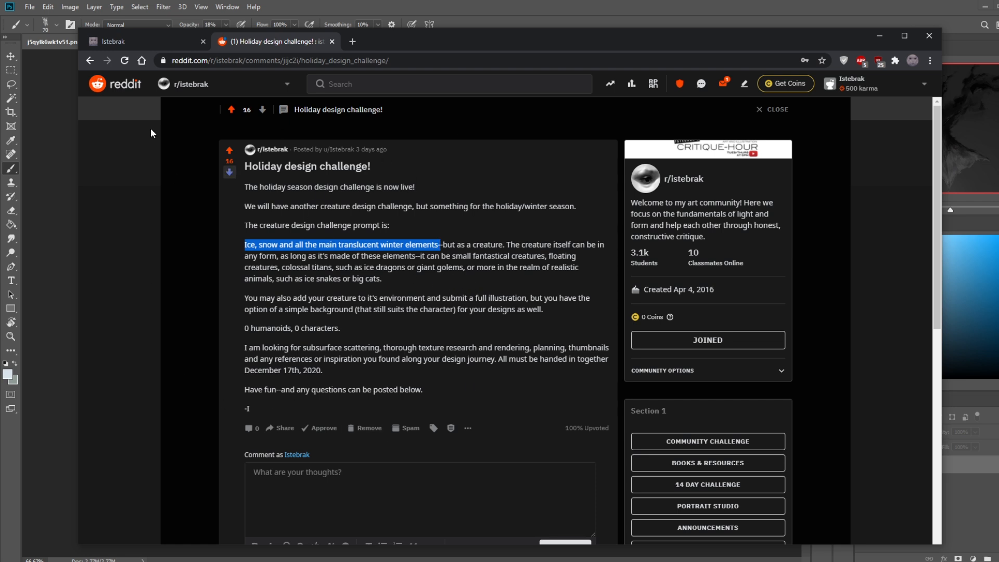
scroll(218, 380, down, 5)
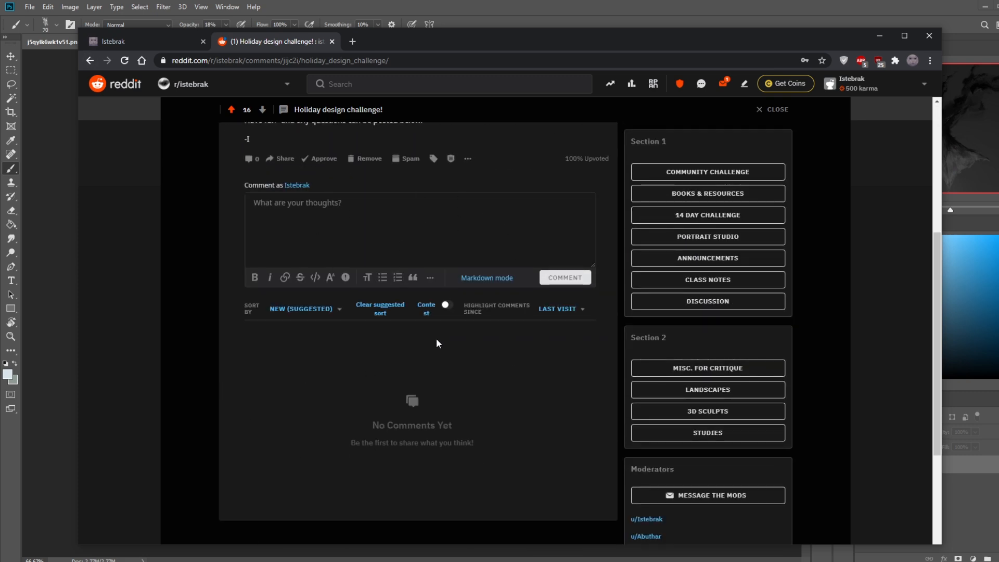
scroll(467, 398, up, 3)
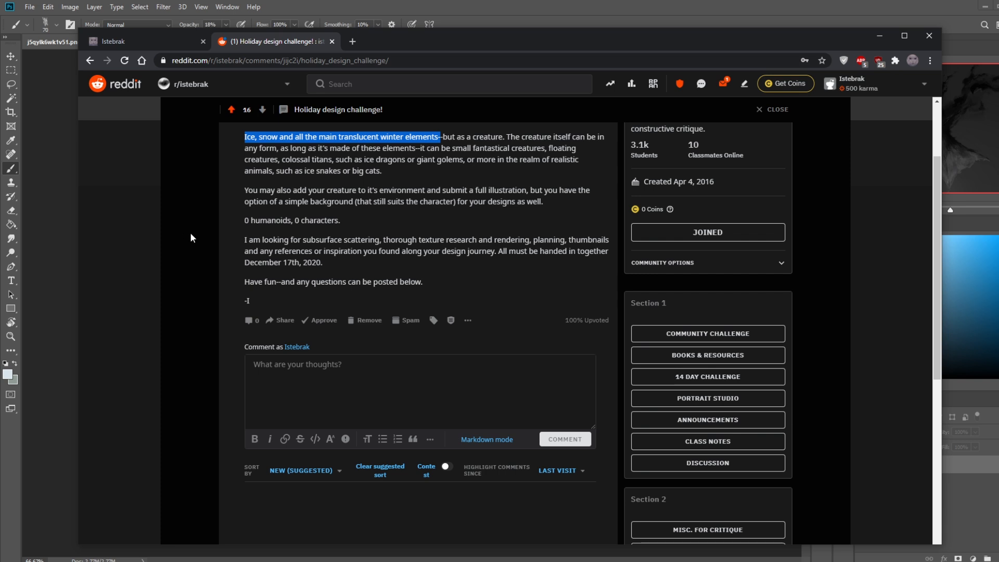
scroll(191, 238, up, 2)
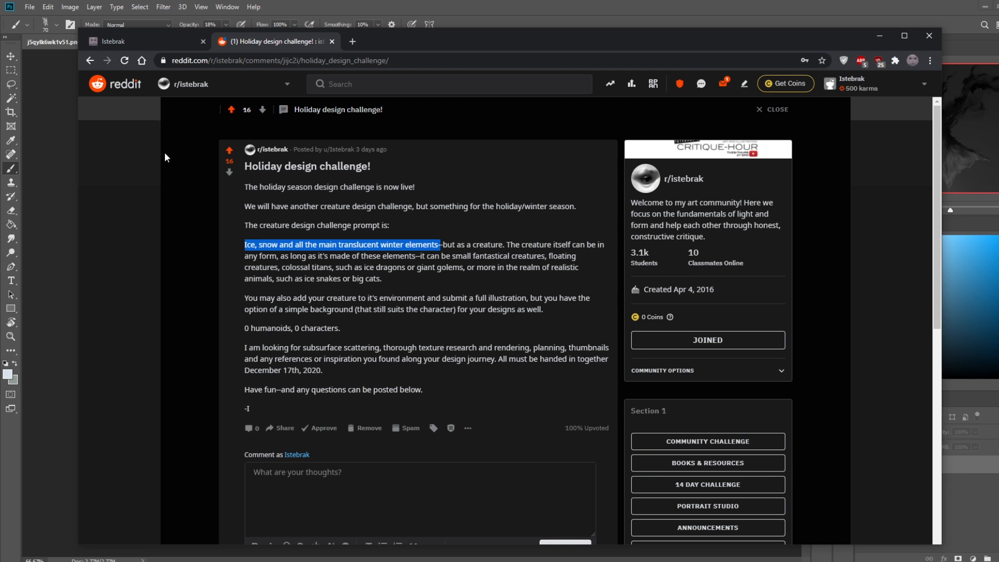
click(452, 217)
click(90, 60)
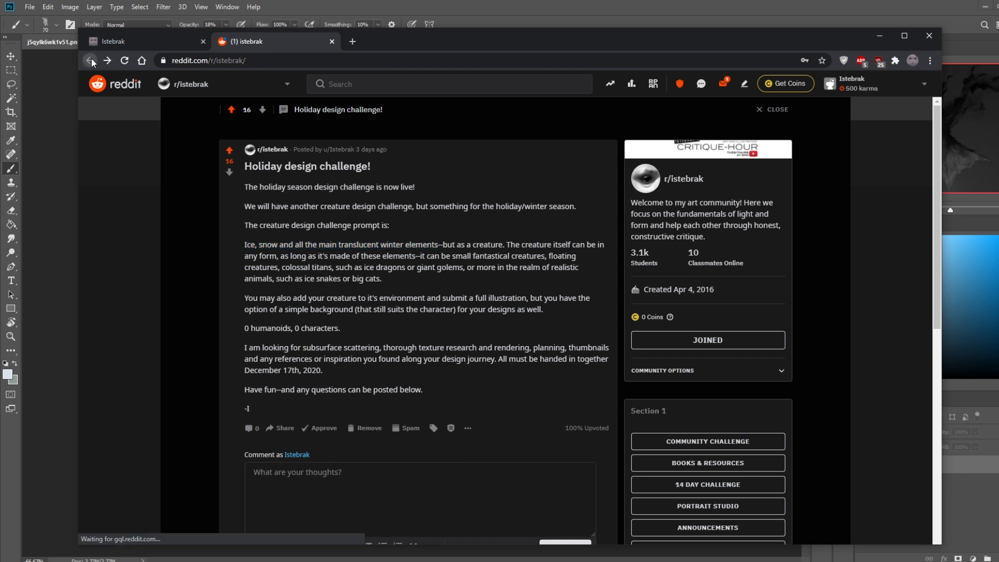
Step: Look over the subreddit's pinned and recent posts and highlight the student count in the community details
scroll(594, 351, down, 3)
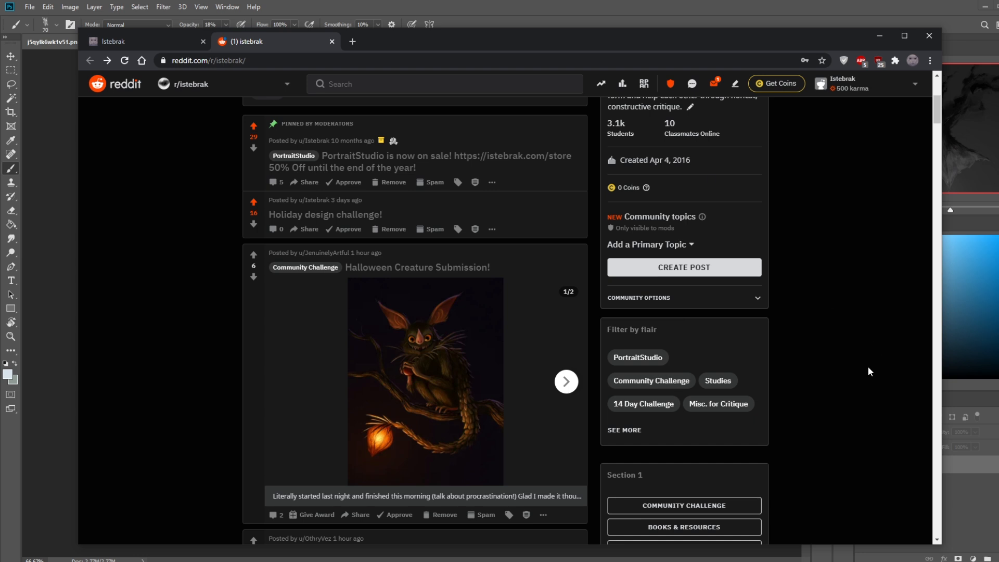
scroll(866, 367, up, 3)
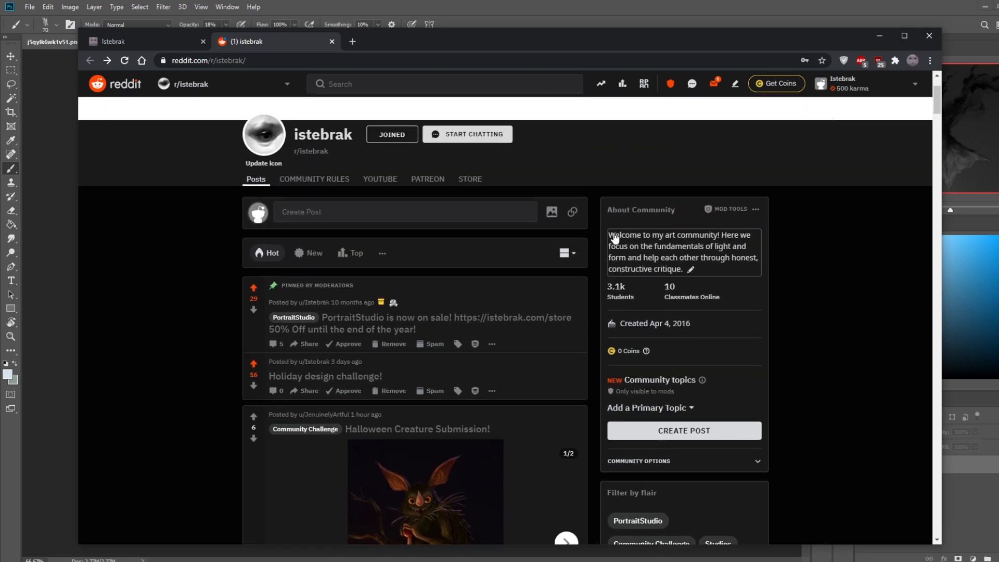
drag(627, 285, 607, 285)
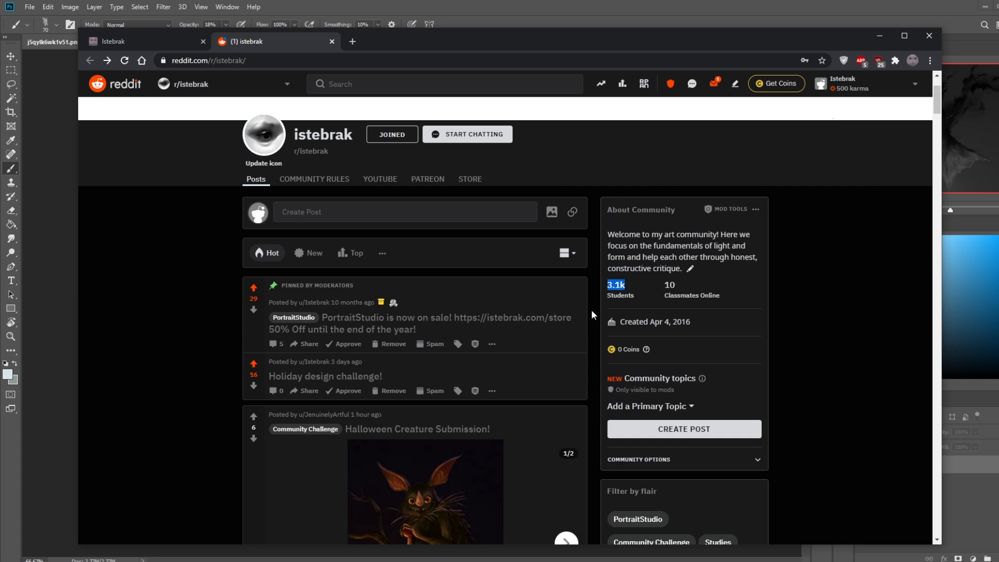
Step: View the Istebrak Patreon membership levels from the website and go back to the subreddit
click(141, 41)
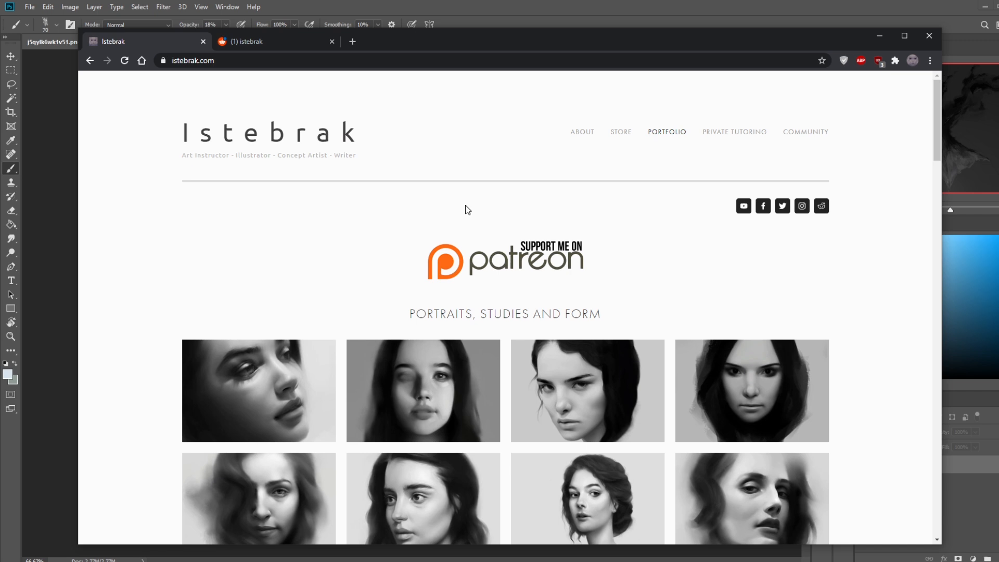
drag(483, 39, 998, 135)
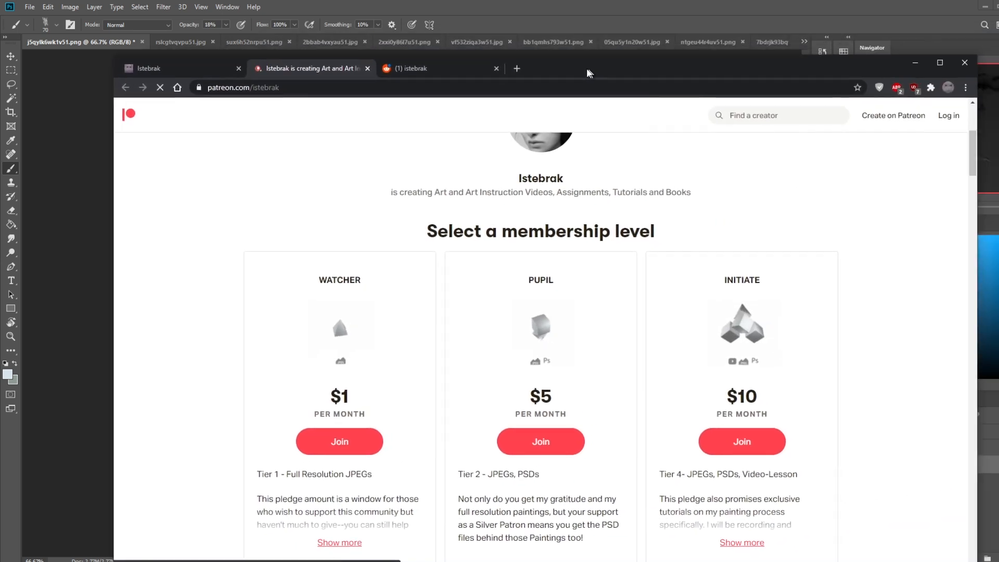
drag(559, 71, 547, 36)
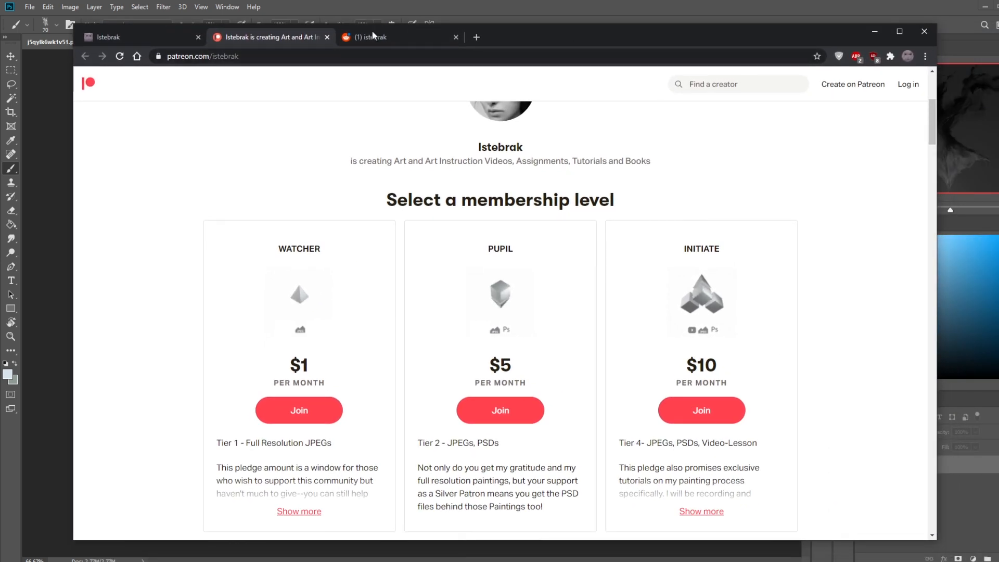
click(404, 34)
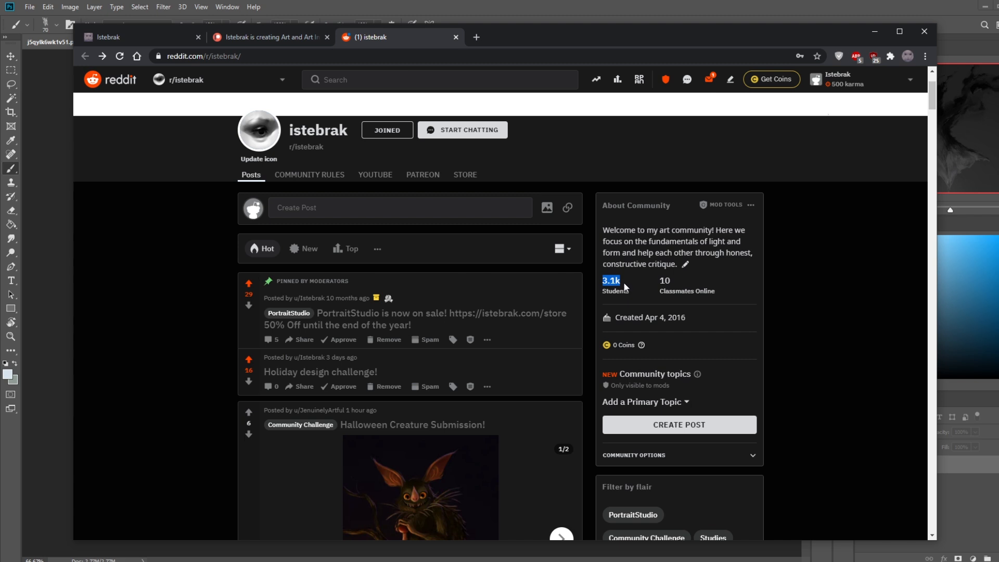
mouse_move(619, 278)
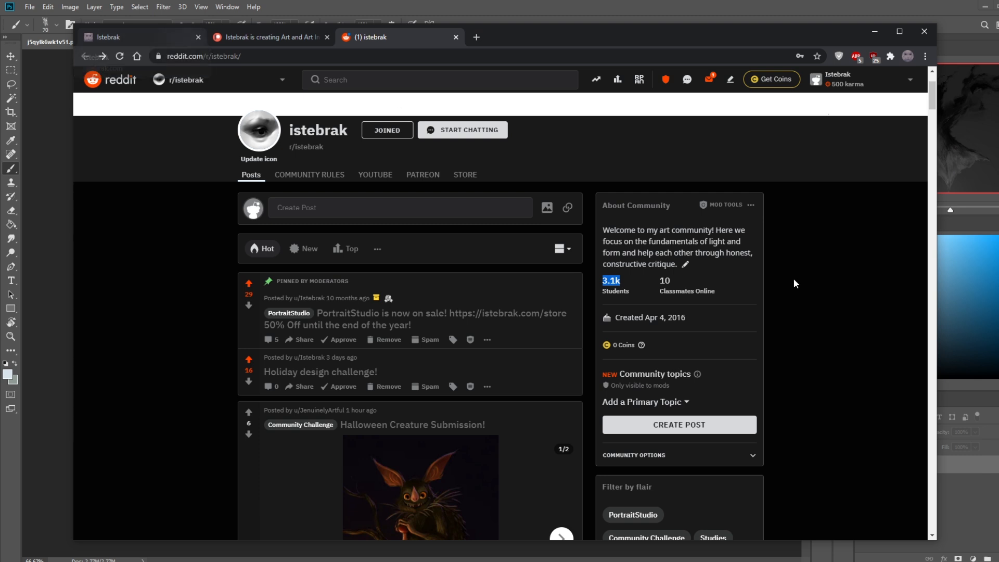
Step: Check the date in the system calendar, glance back at the open web pages and return to Photoshop
click(972, 561)
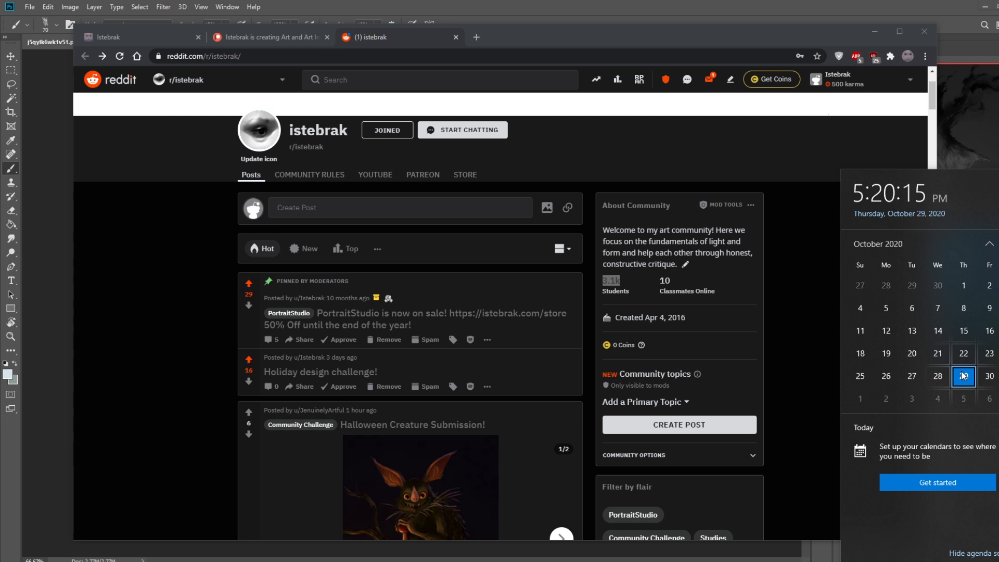
click(276, 37)
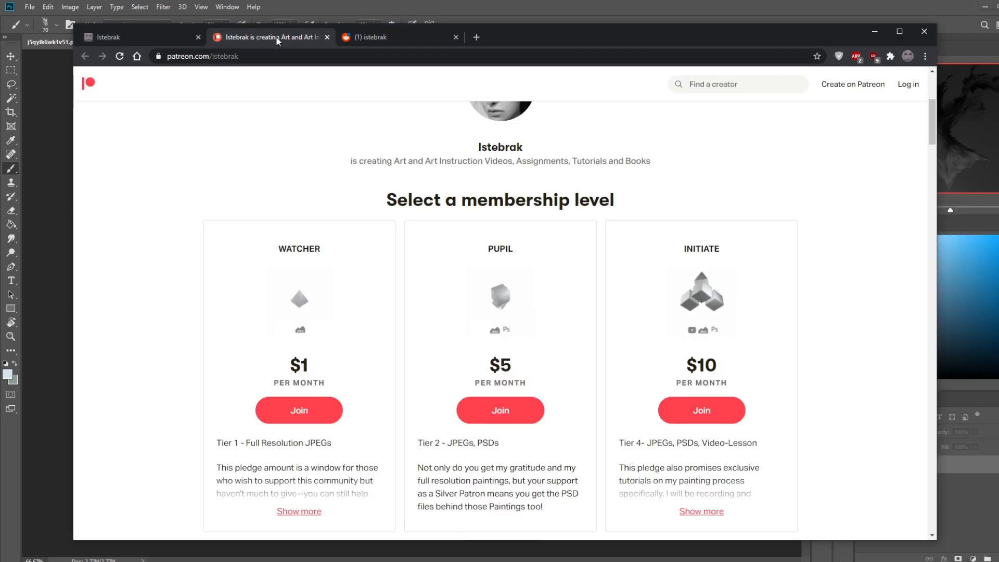
click(145, 37)
click(875, 31)
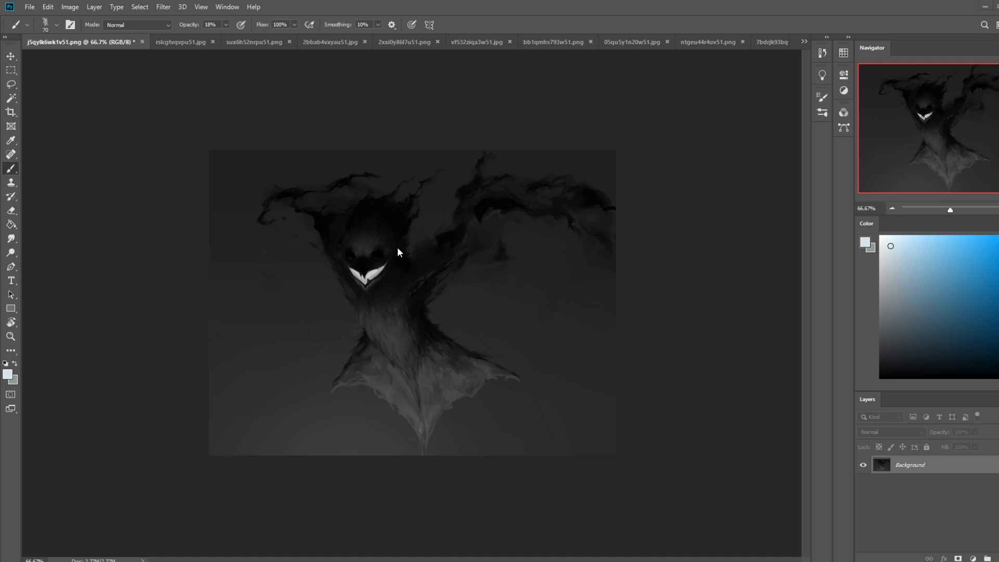
Step: Lasso the creature's head onto its own layer, enlarge it to about 120%, reposition it over the neck and merge it down
key(l)
mouse_move(415, 242)
mouse_down()
mouse_move(379, 290)
mouse_move(358, 292)
mouse_move(340, 269)
mouse_move(344, 207)
mouse_move(374, 177)
mouse_move(458, 164)
mouse_move(430, 225)
mouse_up()
key(ctrl+j)
key(v)
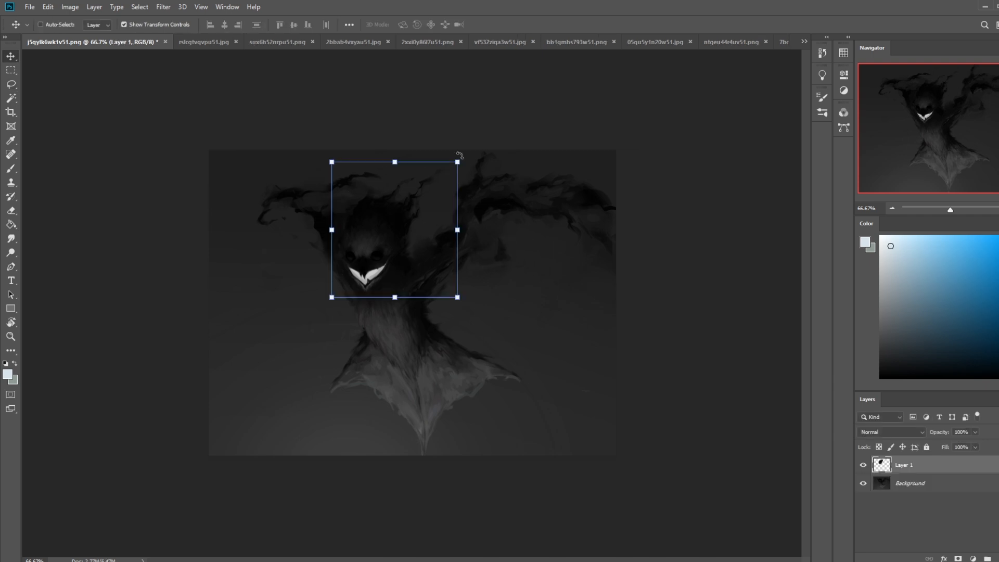
drag(457, 161, 483, 135)
mouse_move(401, 223)
mouse_down()
mouse_move(398, 235)
mouse_move(404, 229)
mouse_up()
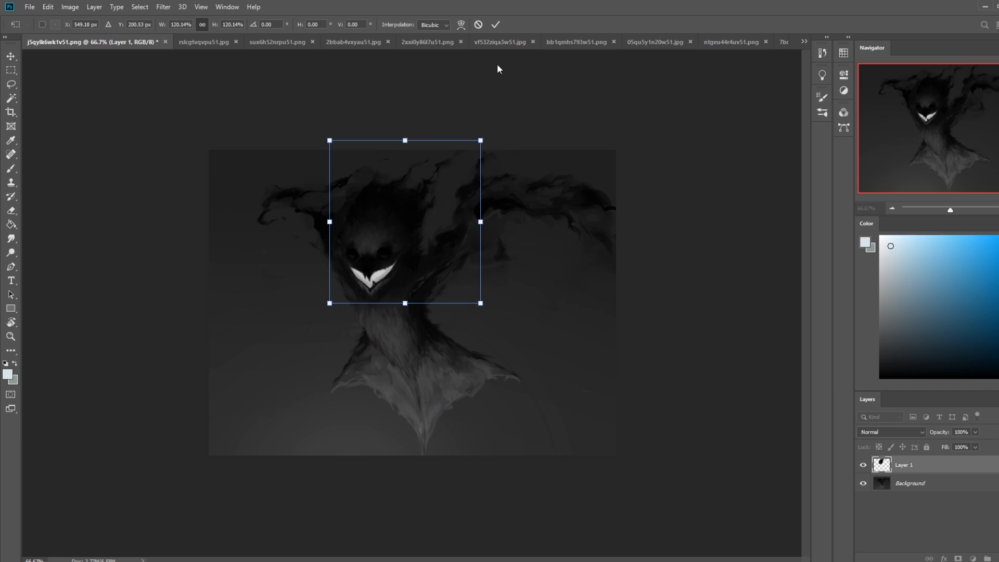
click(495, 24)
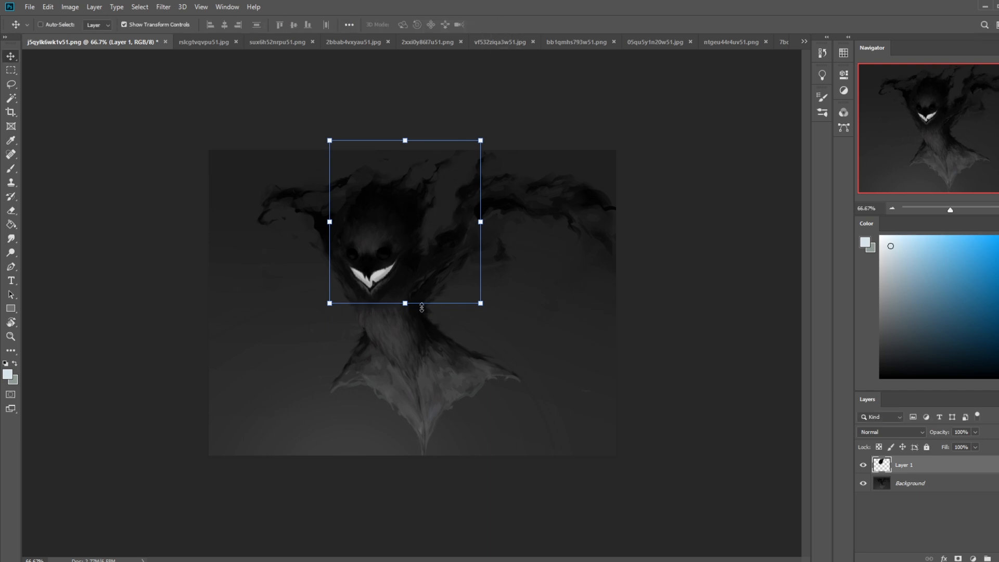
right_click(927, 469)
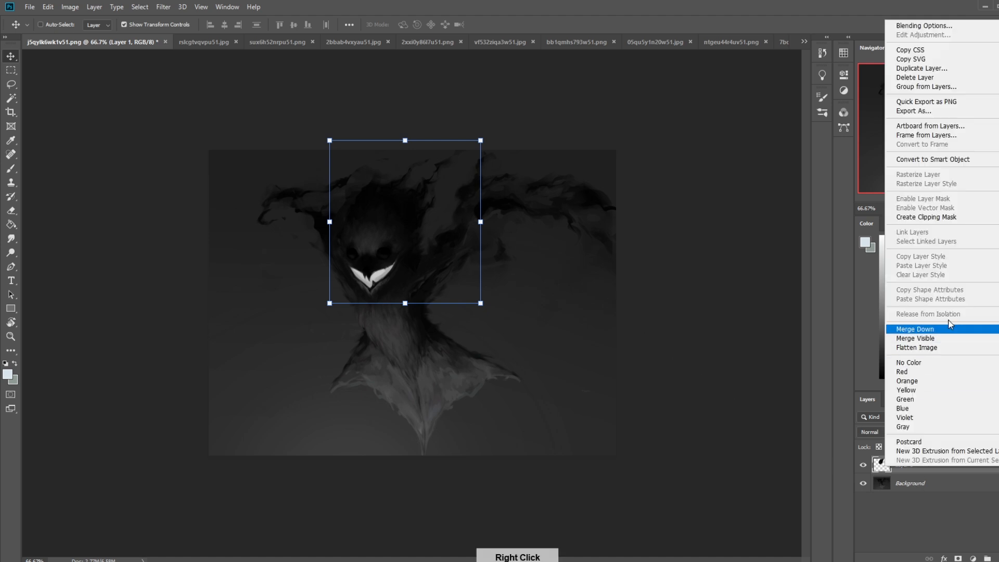
click(939, 328)
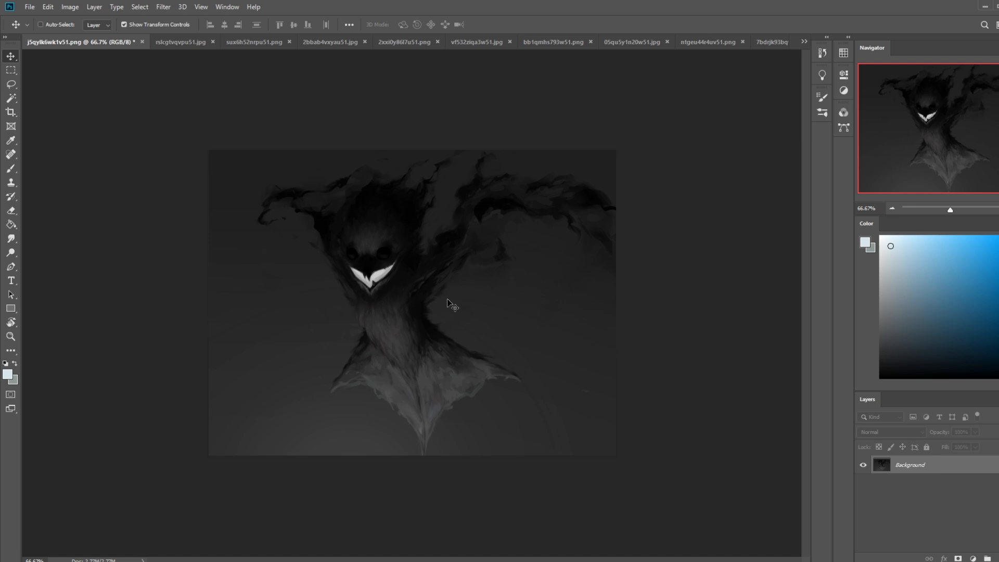
Step: Lasso the neck and torso onto a new layer, shrink it to about 79%, and warp it into place under the head
key(l)
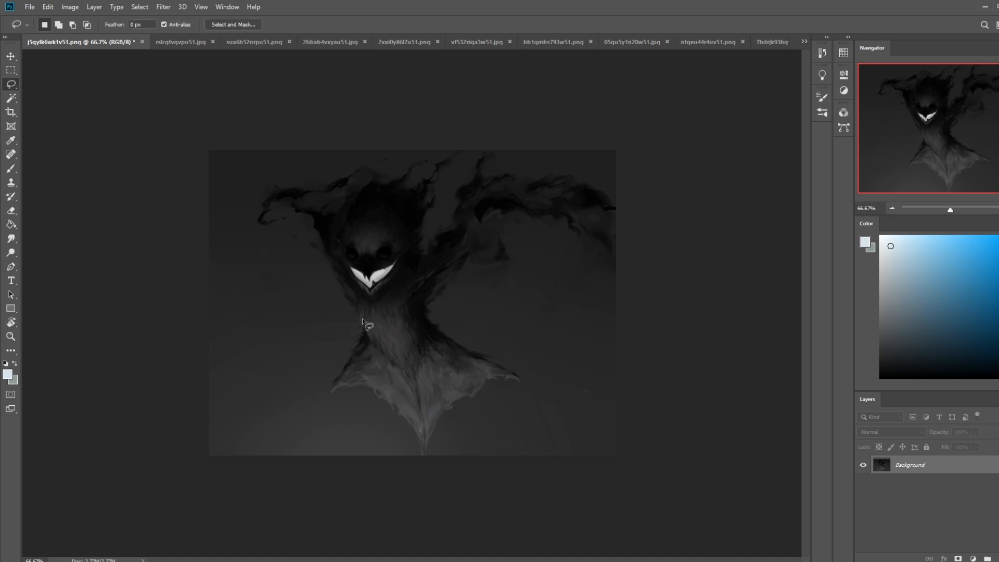
mouse_move(355, 308)
mouse_down()
mouse_move(411, 371)
mouse_move(520, 380)
mouse_move(334, 315)
mouse_move(344, 316)
mouse_up()
key(ctrl+j)
key(v)
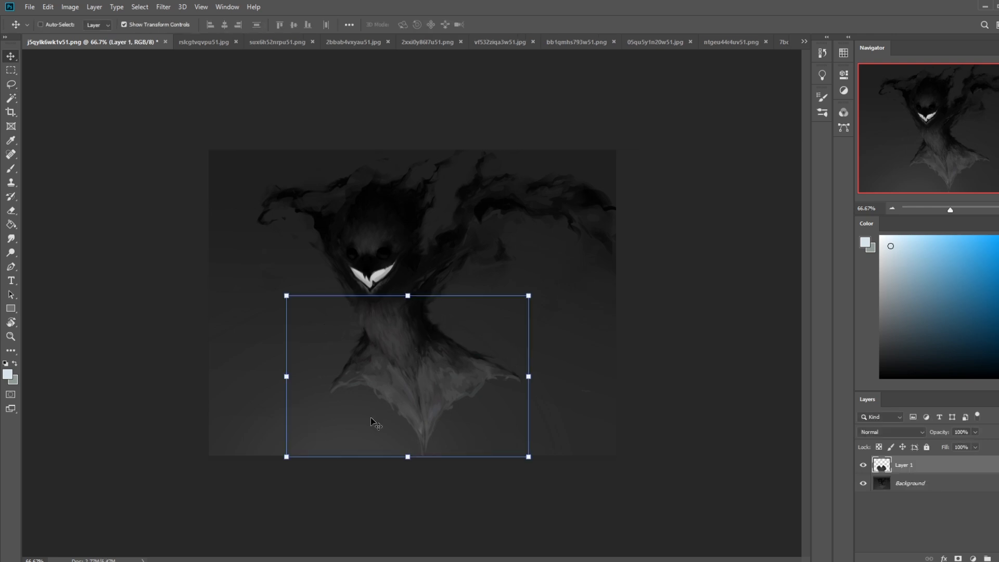
drag(287, 456, 338, 422)
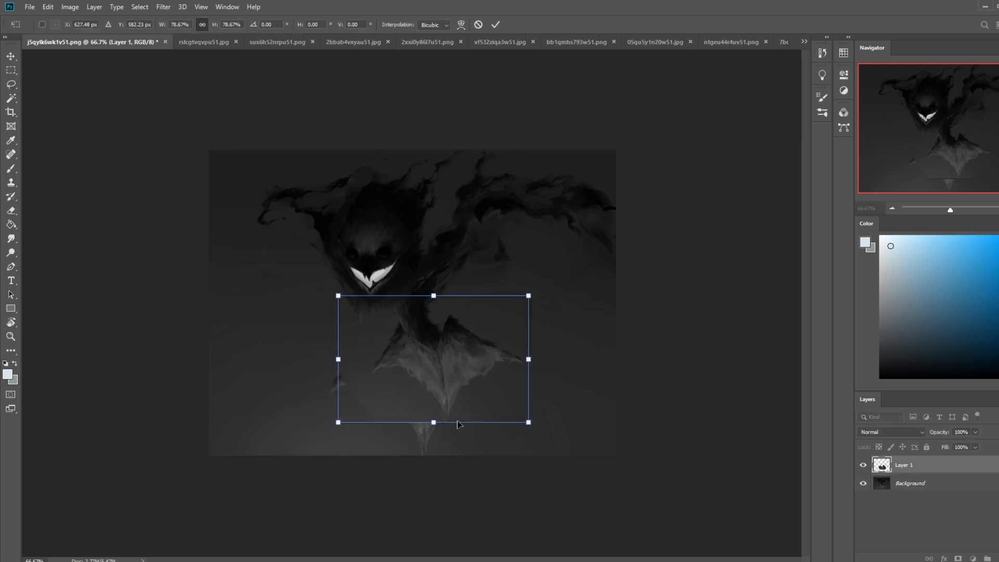
click(460, 25)
drag(464, 423, 336, 414)
drag(479, 334, 426, 366)
key(Return)
Step: Set the brush opacity to 100% and paint sampled background tone over the leftover shoulder tip beside the reduced torso
key(b)
alt+click(479, 329)
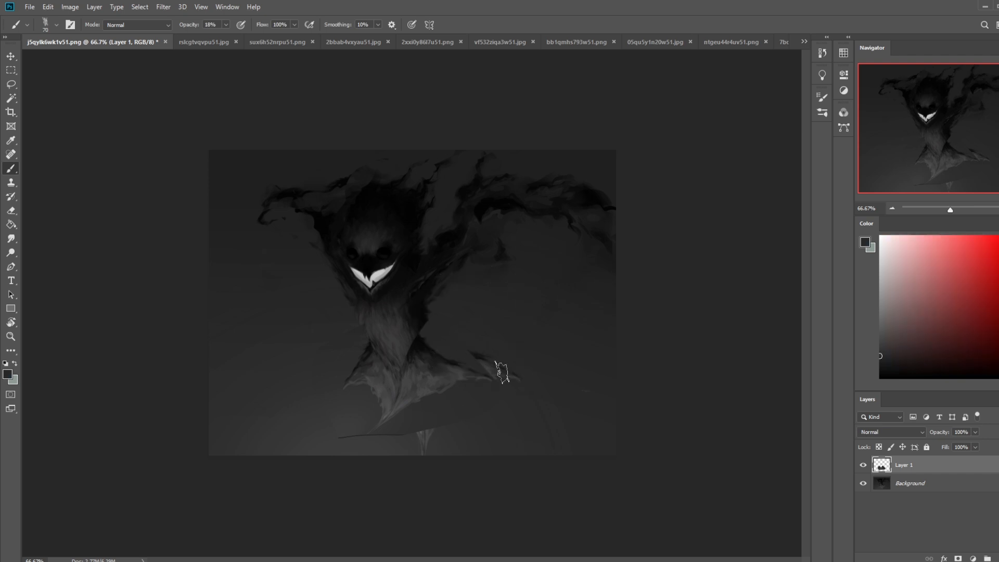
click(226, 25)
drag(223, 38, 269, 37)
alt+click(477, 349)
mouse_move(479, 359)
mouse_down()
mouse_move(502, 367)
mouse_move(489, 361)
mouse_up()
Step: Paint over the leftover torso point and the seam below the reduced torso with sampled background greys
alt+click(446, 424)
mouse_move(456, 417)
mouse_down()
mouse_move(395, 453)
mouse_move(419, 453)
mouse_up()
key(ctrl+z)
alt+click(438, 412)
alt+click(353, 442)
drag(329, 444, 442, 440)
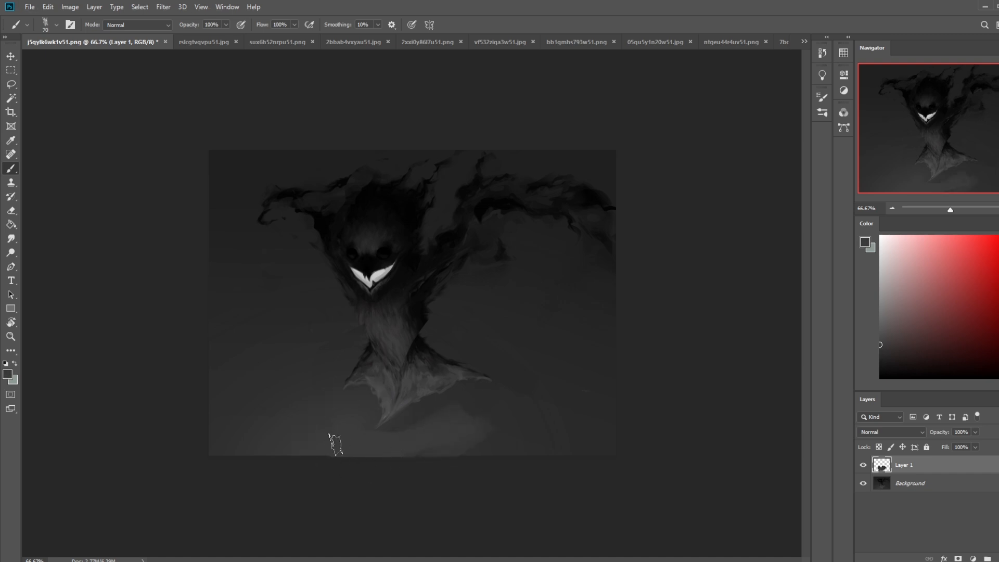
Step: Lasso the smoky horn at the head's left side, merge the torso layer down, and copy the selection to a new layer
key(l)
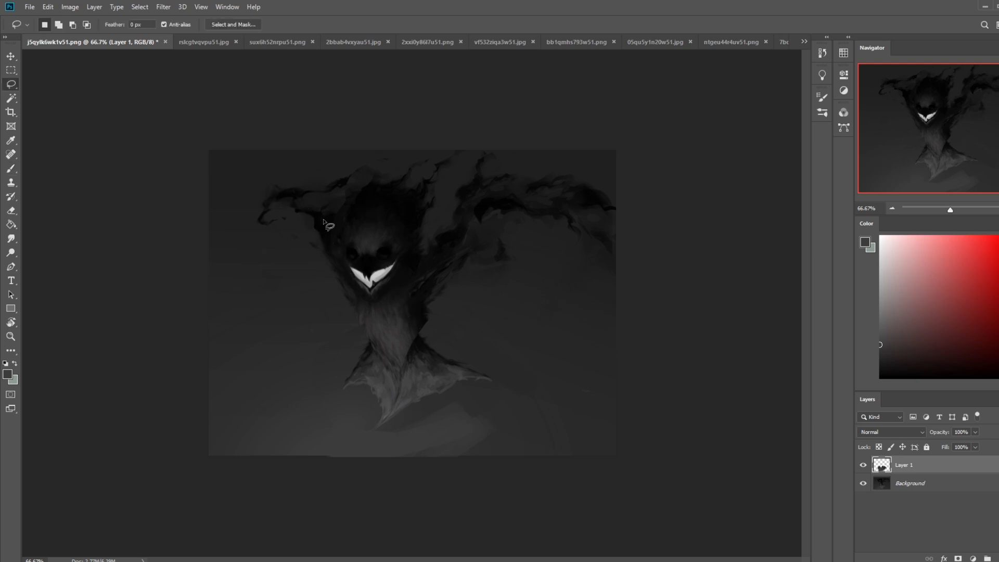
mouse_move(336, 198)
mouse_down()
mouse_move(256, 169)
mouse_move(416, 156)
mouse_up()
key(ctrl+c)
click(507, 214)
right_click(889, 468)
click(931, 330)
key(ctrl+j)
key(v)
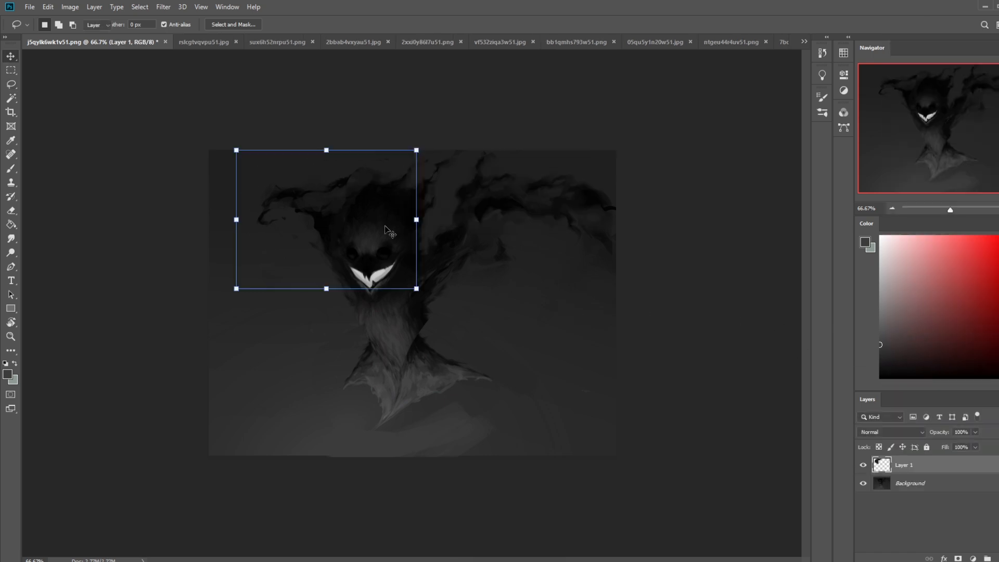
Step: Enlarge the copied horn to about 120% and move it lower against the left side of the head
drag(235, 151, 182, 183)
drag(297, 208, 310, 252)
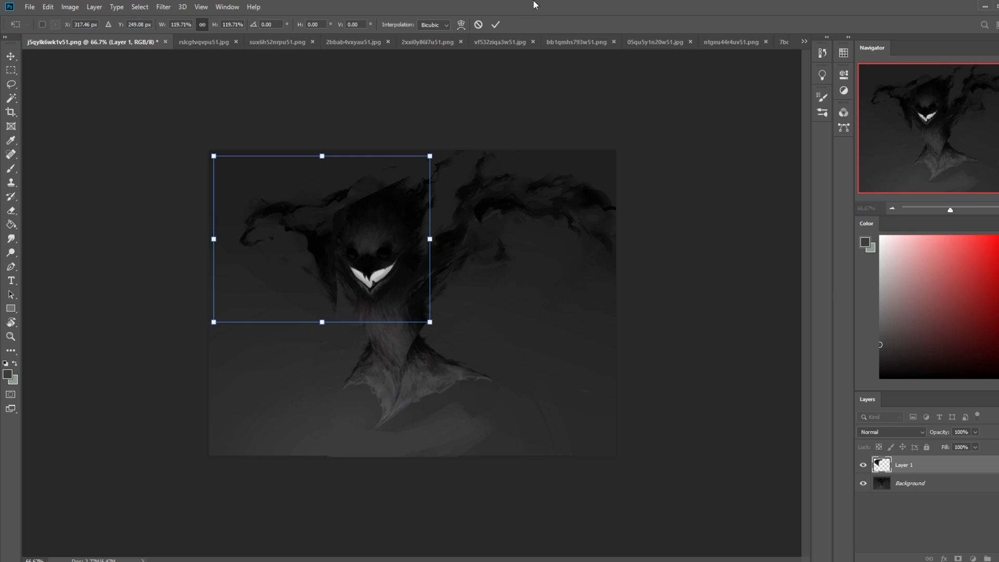
click(495, 25)
Step: Erase the hard edges of the enlarged horn layer with a 70 px dry-oil eraser and merge the layer down
key(e)
right_click(418, 218)
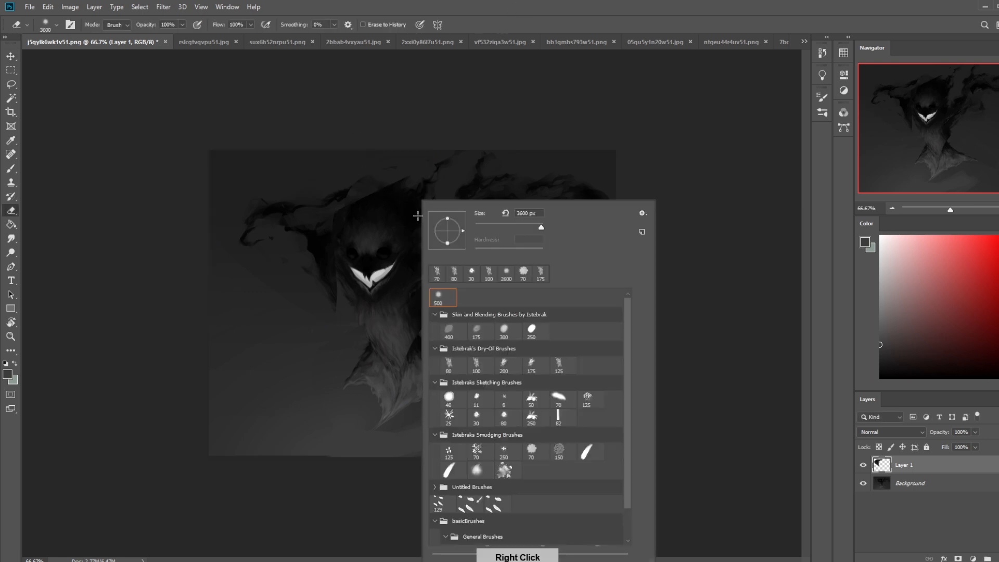
click(701, 134)
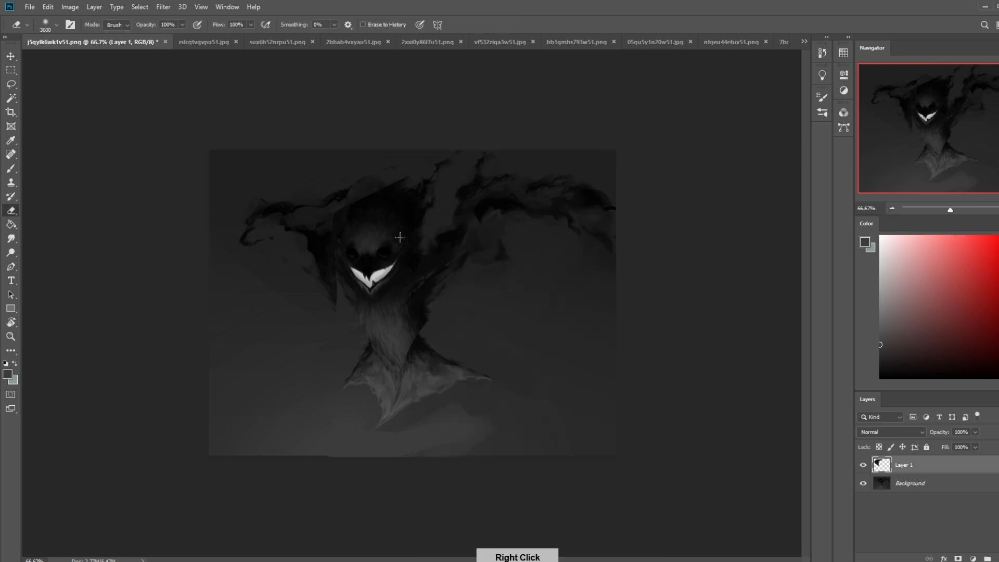
right_click(460, 247)
right_click(445, 266)
click(449, 276)
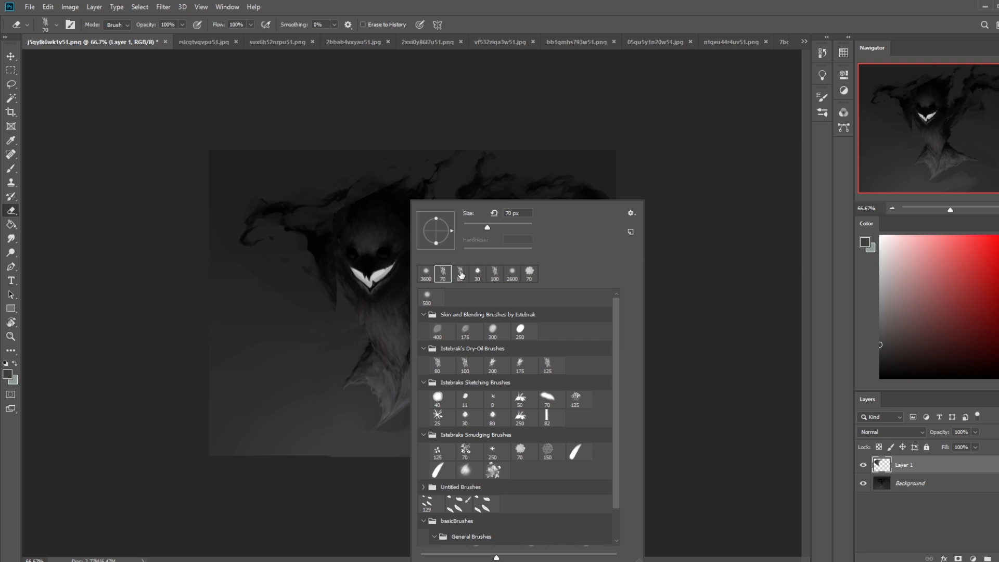
click(652, 190)
key(b)
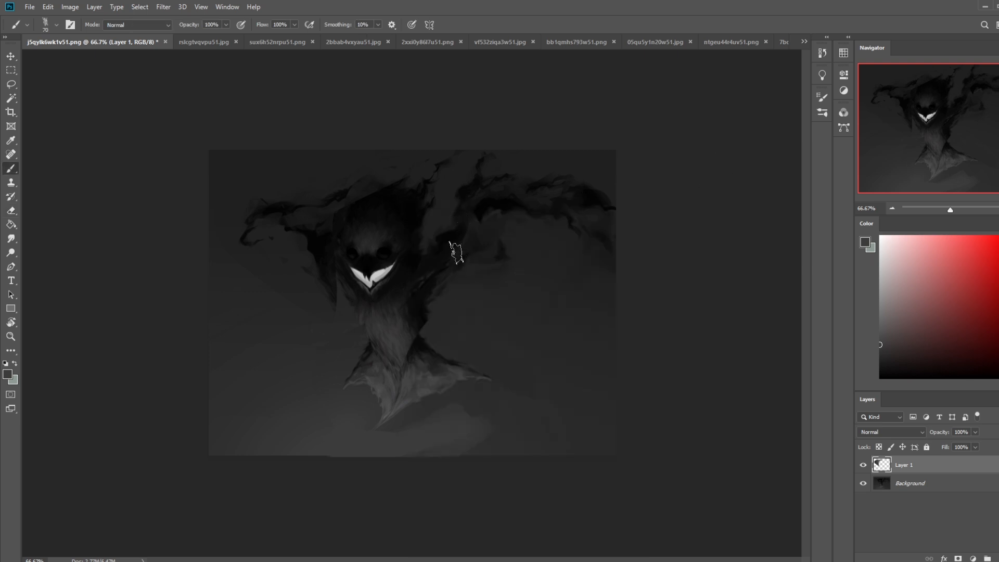
right_click(430, 237)
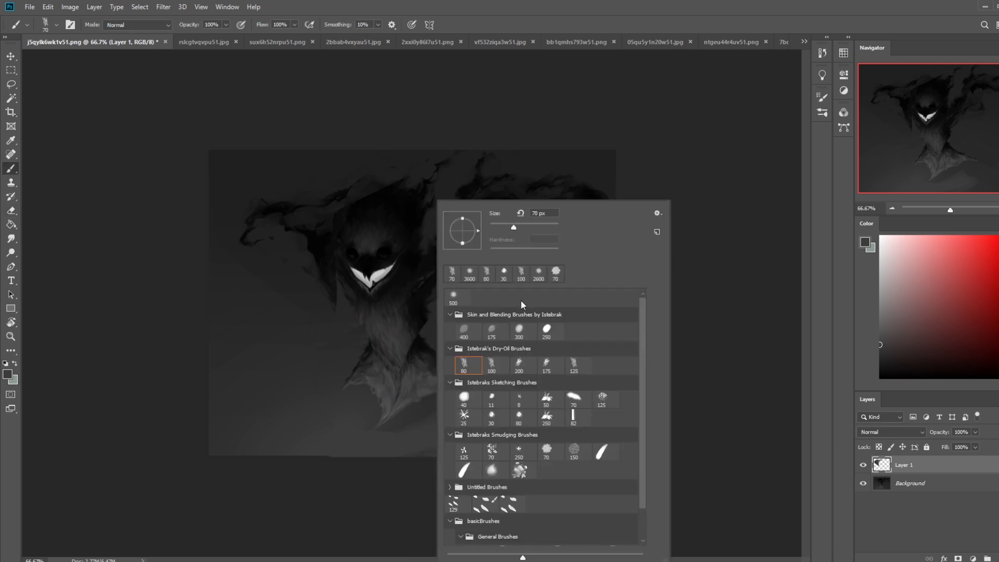
click(723, 267)
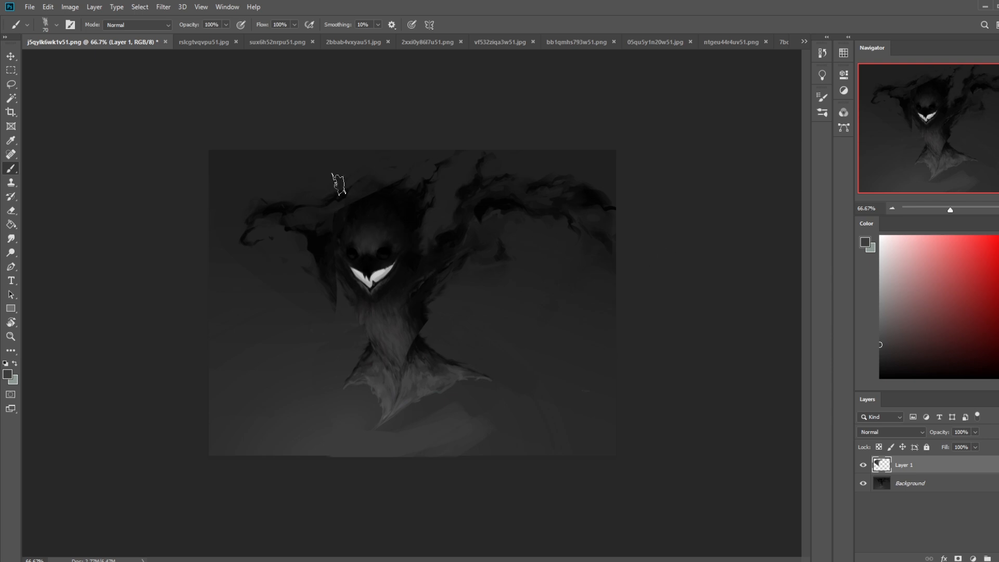
key(e)
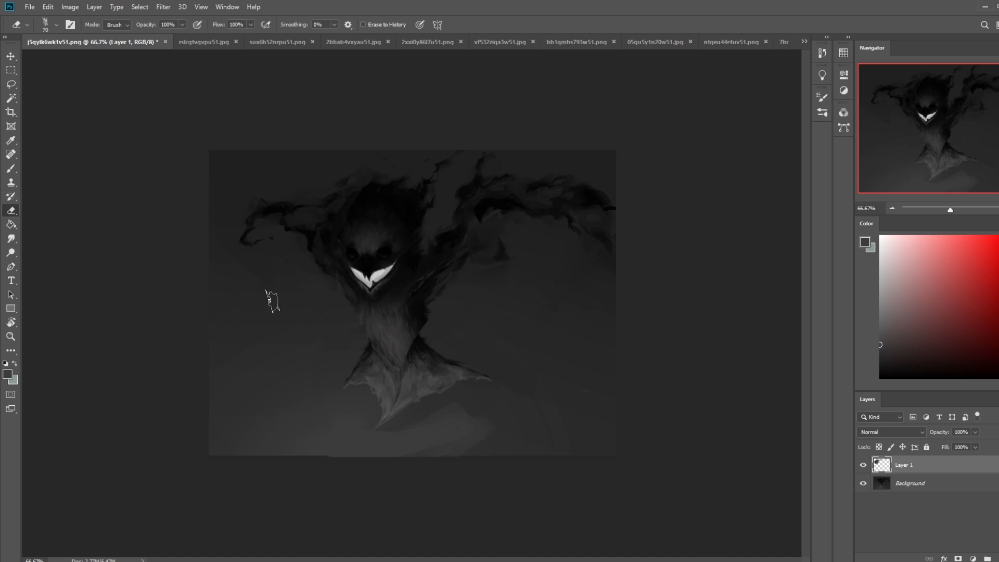
right_click(935, 467)
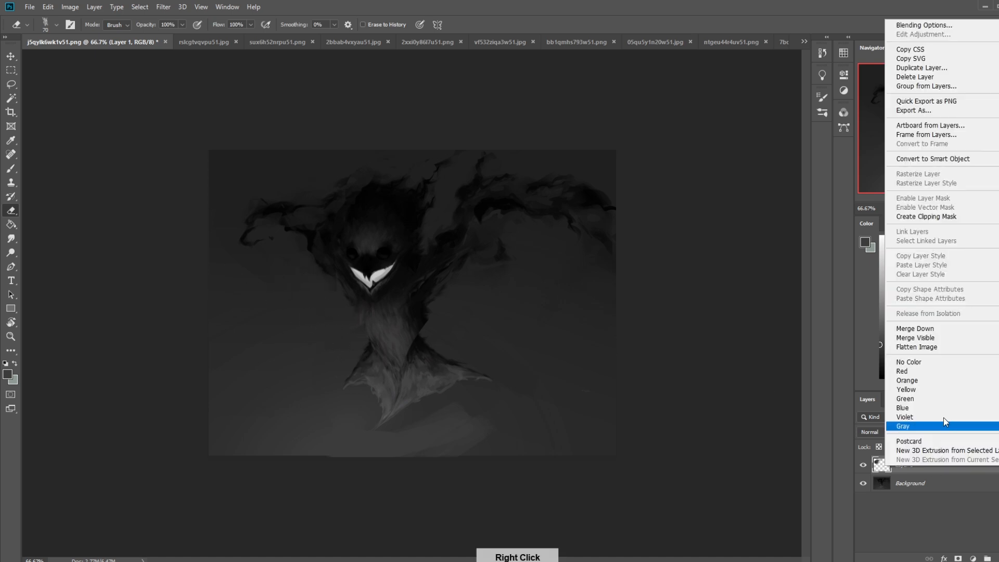
click(965, 329)
Step: Try painting sampled dark tones beside the head and neck with the 300 px blending brush, and undo the strokes
key(b)
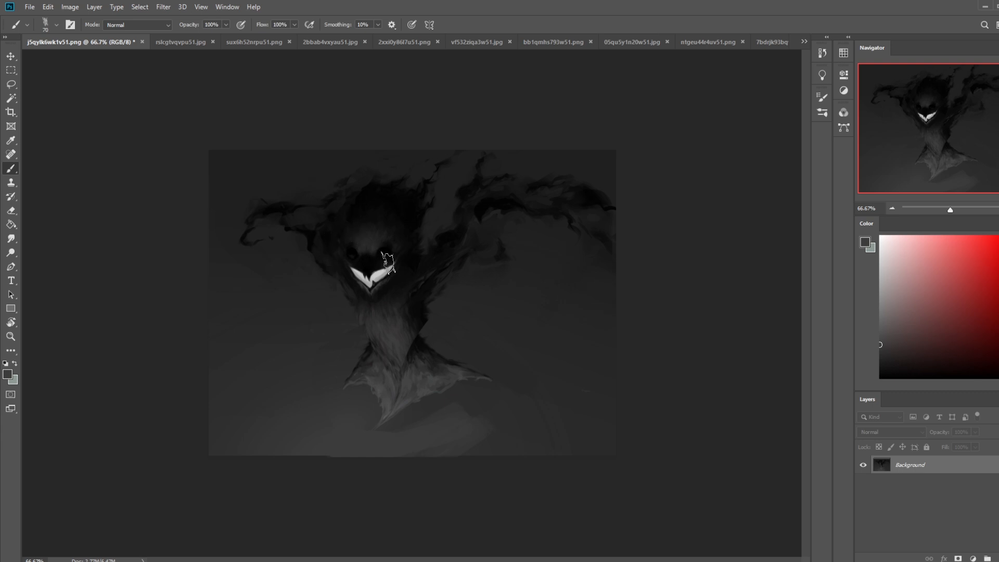
right_click(389, 256)
click(458, 423)
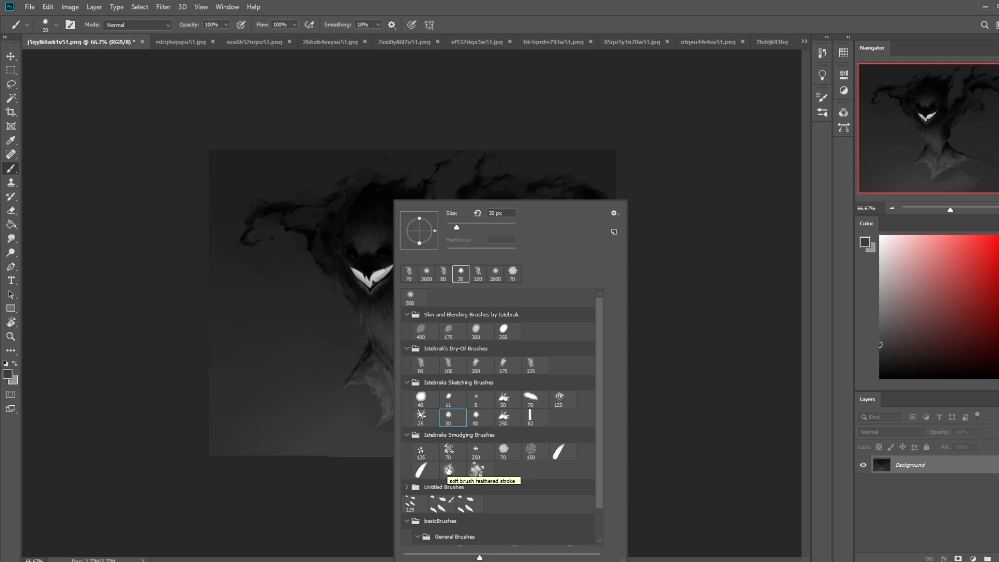
click(477, 470)
click(479, 336)
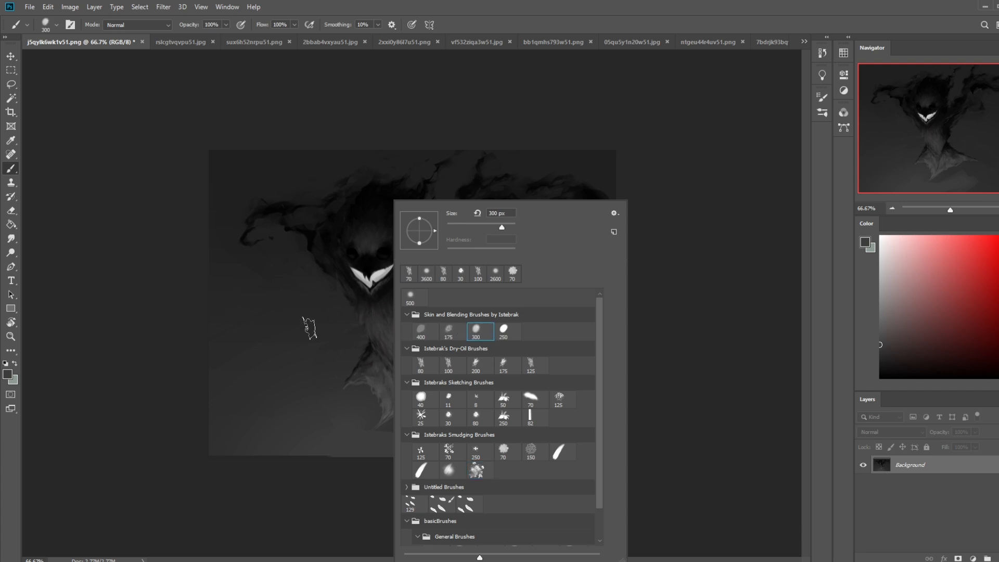
click(344, 299)
key(alt)
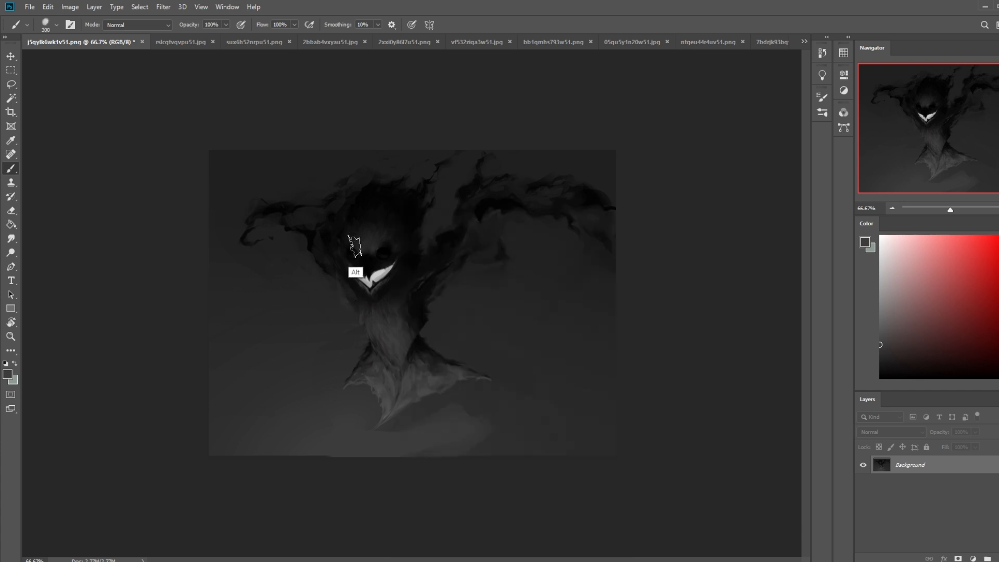
mouse_move(365, 236)
mouse_down()
mouse_move(357, 234)
mouse_move(360, 323)
mouse_up()
key(ctrl+z)
alt+click(345, 245)
mouse_move(332, 298)
mouse_down()
mouse_move(321, 326)
mouse_move(279, 301)
mouse_up()
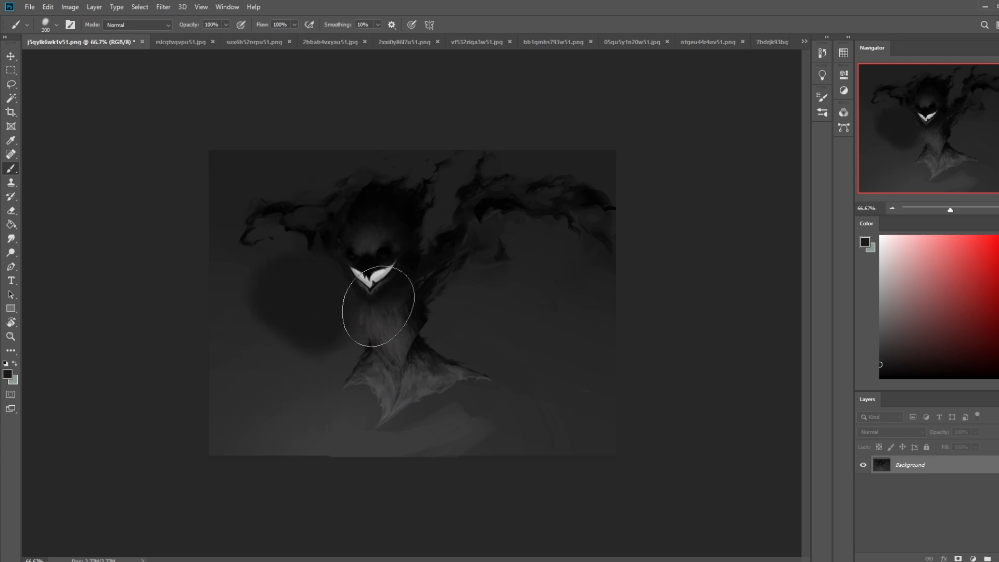
key(ctrl+z)
right_click(334, 261)
key(ctrl+z)
Step: Choose the 300 px textured smudging brush, sample the head's black and reduce the brush size to 90 px
right_click(320, 261)
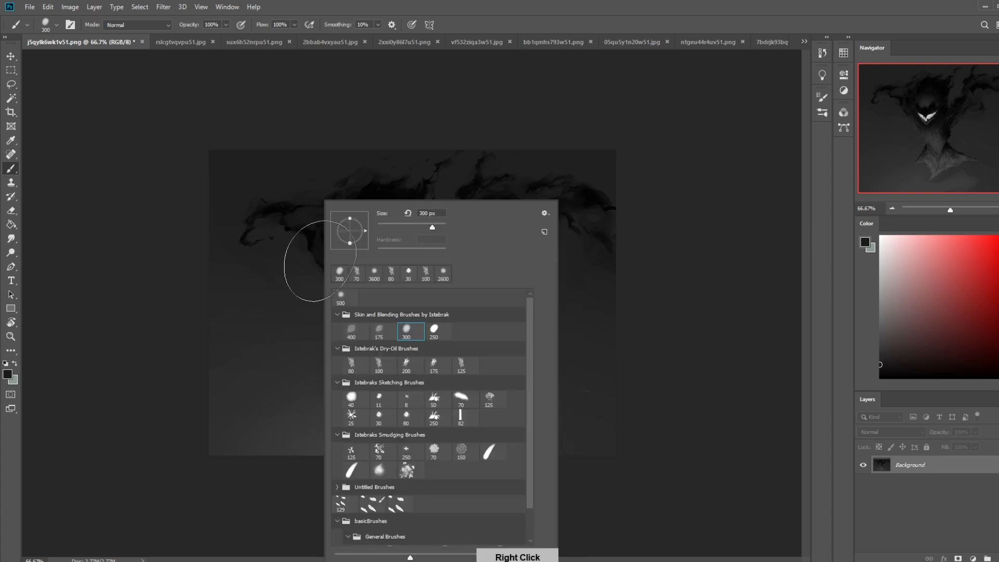
click(407, 470)
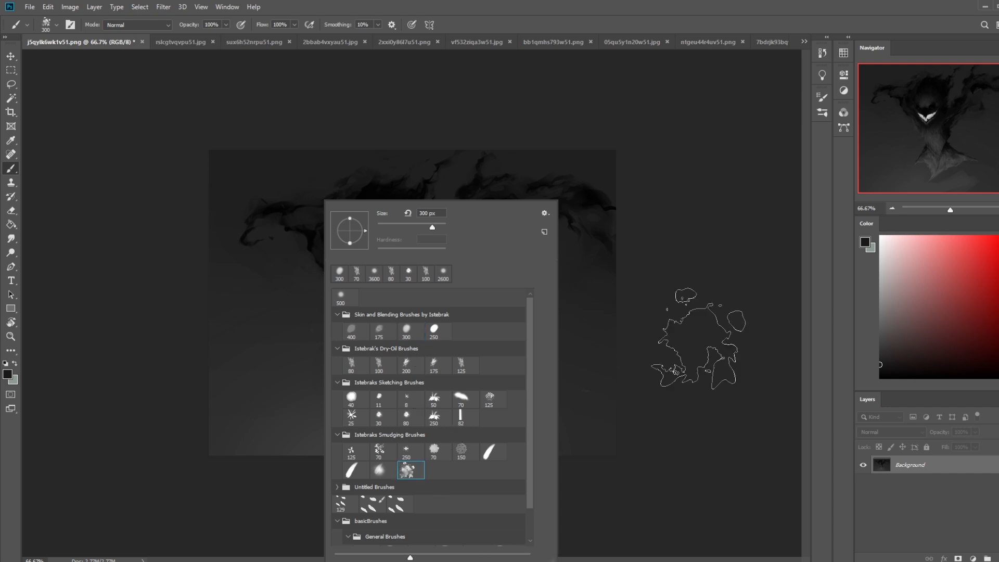
click(750, 306)
alt+click(382, 200)
key(bracketleft)
key(bracketleft)
key(bracketleft)
key(bracketleft)
key(bracketleft)
key(bracketleft)
key(bracketleft)
Step: Undo the full-opacity black stroke, lower the brush opacity and paint a faint dark haze below the left horn
drag(350, 312, 249, 216)
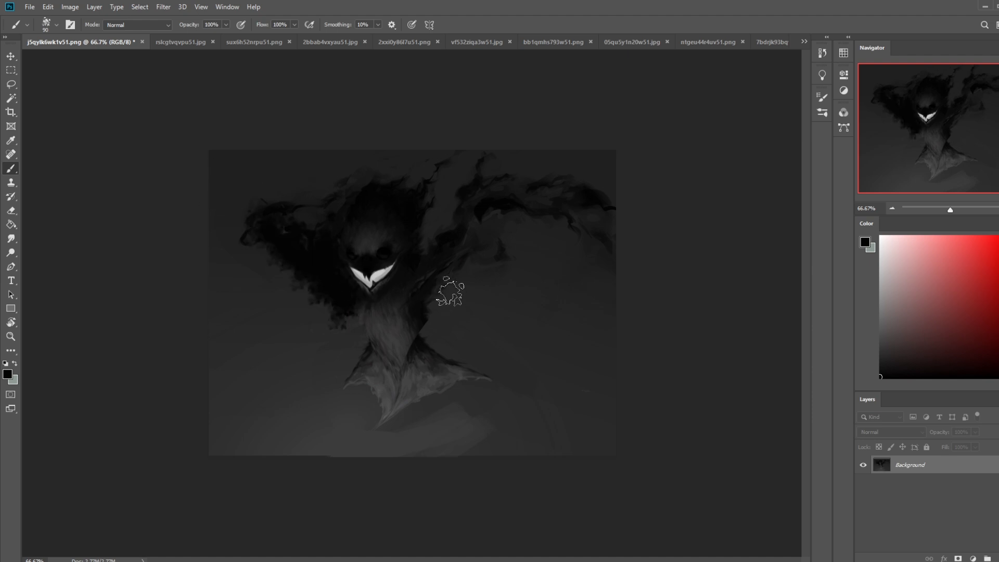
key(ctrl+z)
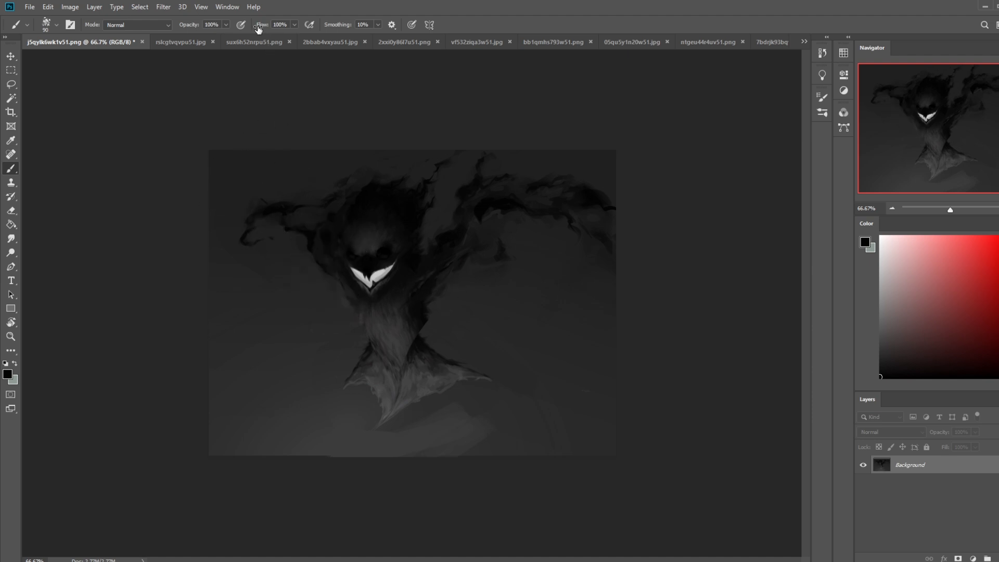
click(226, 25)
drag(228, 36, 188, 36)
mouse_move(322, 270)
mouse_down()
mouse_move(305, 283)
mouse_move(371, 318)
mouse_up()
Step: Try erasing the dark haze below the left horn with a textured eraser enlarged to 150 px, and undo it
key(e)
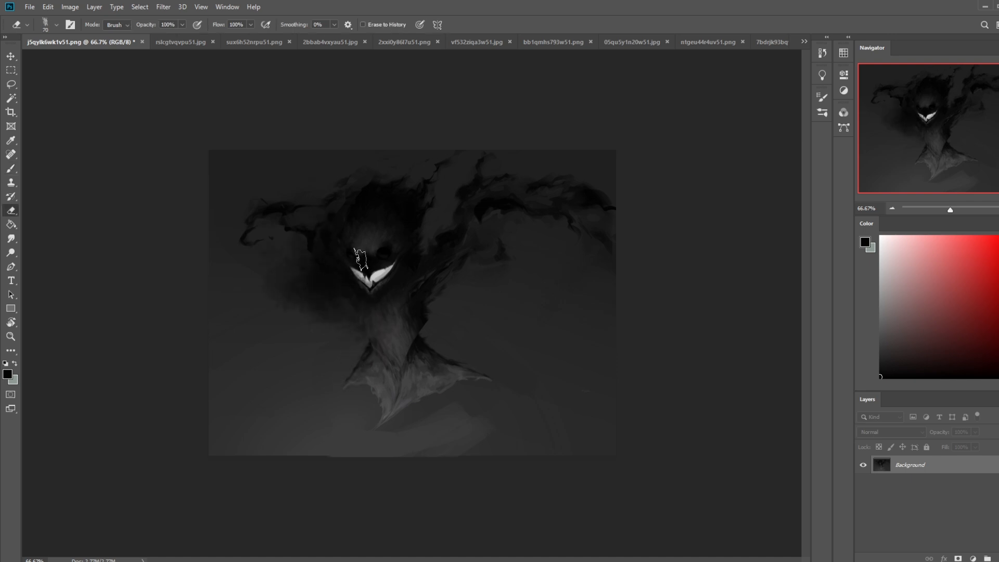
right_click(366, 266)
click(420, 448)
click(716, 348)
key(bracketright)
key(bracketright)
key(bracketright)
key(bracketright)
key(bracketright)
drag(333, 343, 307, 302)
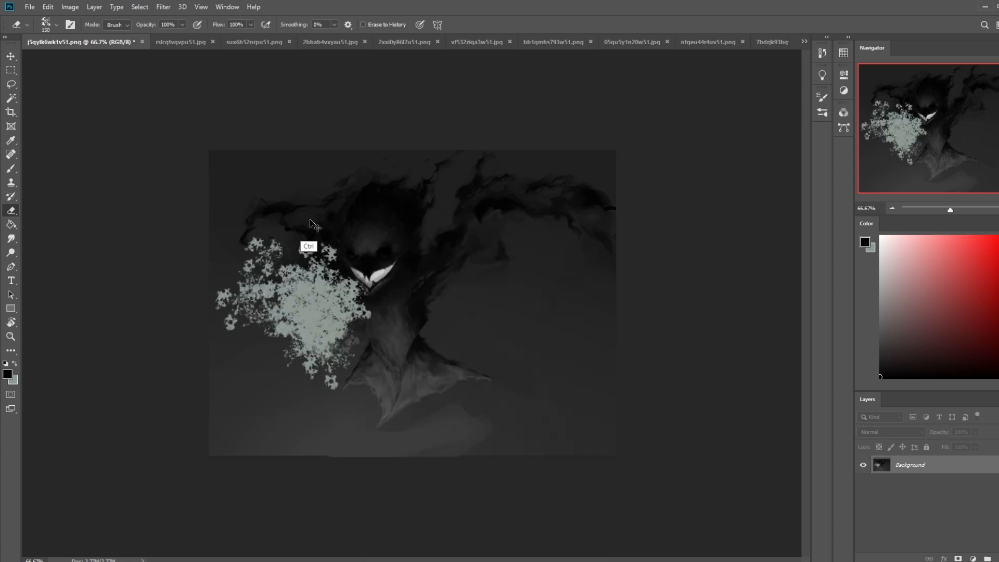
key(ctrl+z)
Step: Raise the brush opacity to 100% and paint sampled background grey over the outer part of the haze below the left horn
key(b)
alt+click(328, 338)
drag(227, 26, 270, 38)
mouse_move(255, 270)
mouse_down()
mouse_move(296, 296)
mouse_move(319, 339)
mouse_move(272, 263)
mouse_move(278, 250)
mouse_move(245, 283)
mouse_up()
Step: Smudge the ragged edge between the haze and the background from the jaw up to the left horn
click(11, 238)
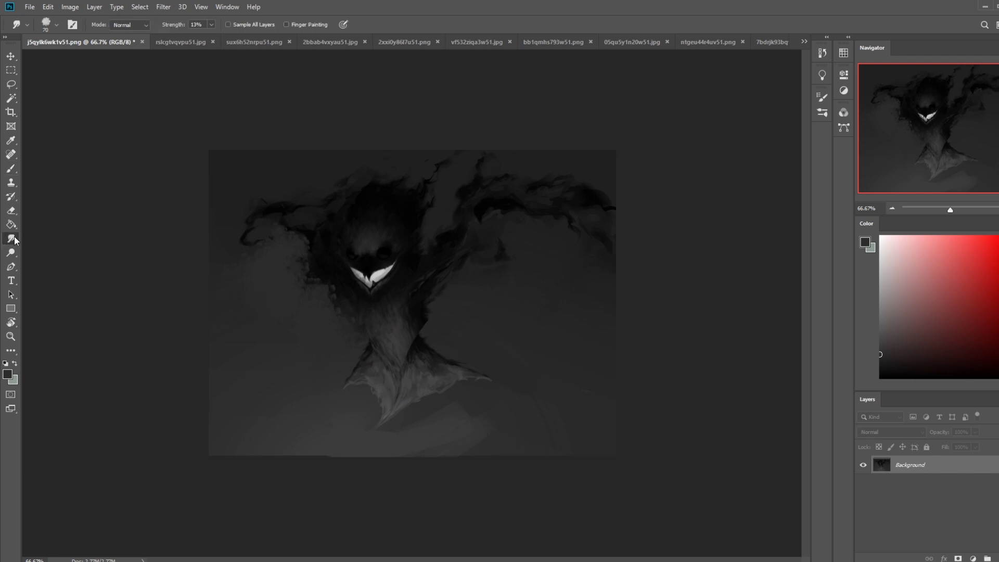
key(bracketleft)
key(bracketleft)
key(bracketleft)
key(bracketleft)
mouse_move(337, 287)
mouse_down()
mouse_move(309, 300)
mouse_move(299, 273)
mouse_move(305, 229)
mouse_up()
key(bracketleft)
Step: Refine the wispy edges between the left horn and the neck with sampled tones, using a dry-oil brush reduced to about 45 px
key(b)
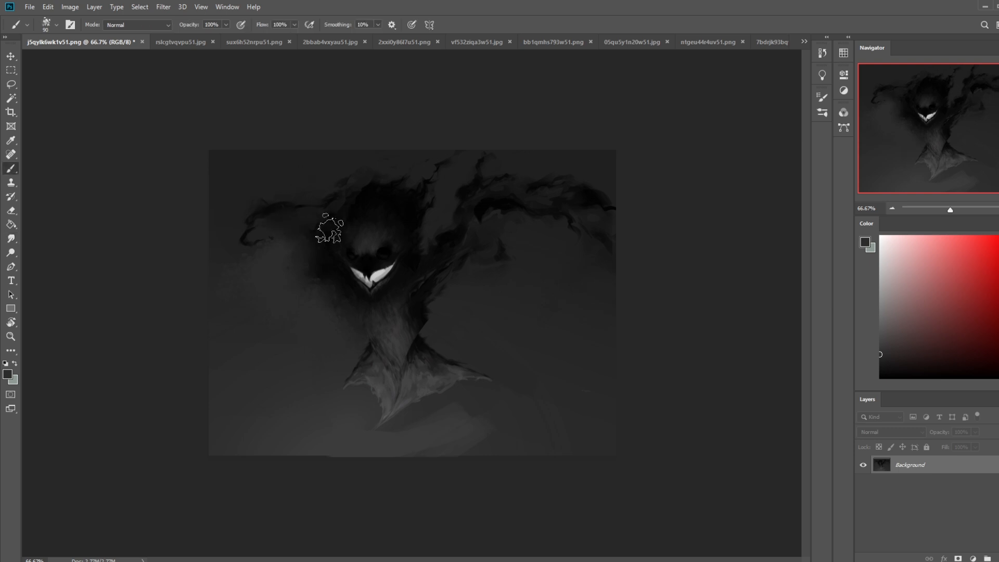
right_click(329, 223)
click(389, 365)
click(698, 288)
key(bracketleft)
key(bracketleft)
key(bracketleft)
key(bracketleft)
key(bracketleft)
key(bracketleft)
key(bracketleft)
key(bracketleft)
key(bracketright)
key(bracketright)
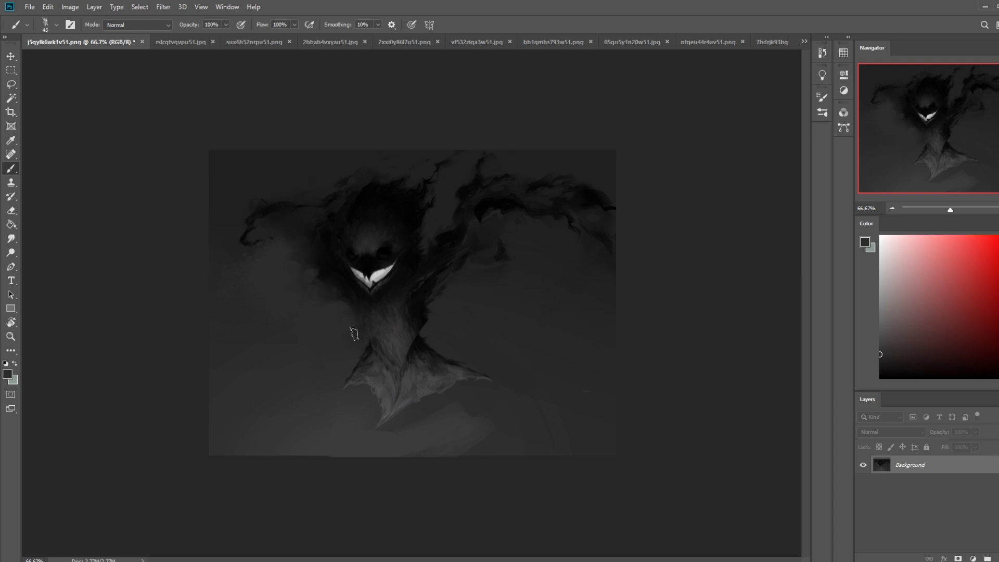
alt+click(421, 297)
alt+click(318, 224)
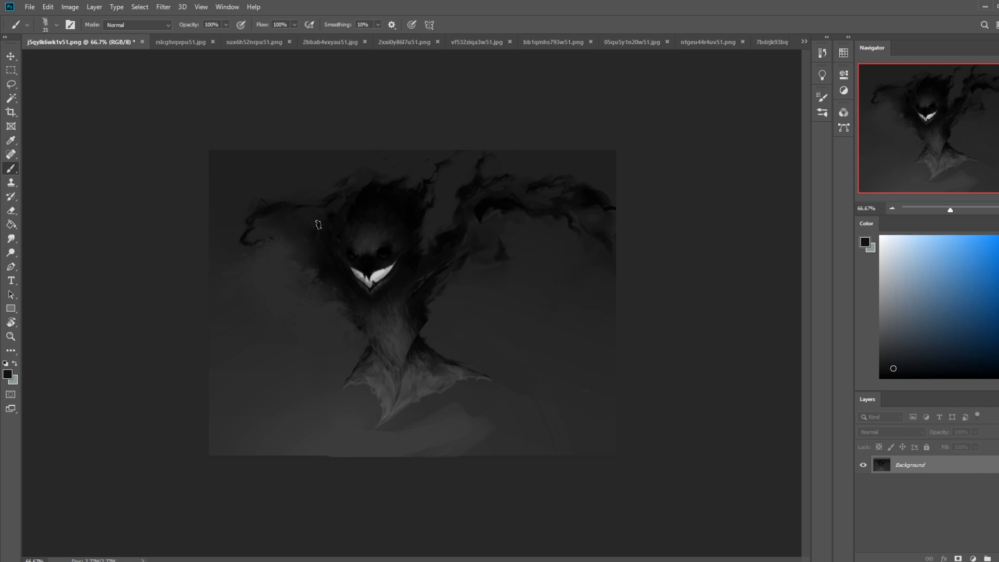
Step: Paint sampled background and dark tones at 100% opacity where the left horn joins the head to reshape its upper edge
alt+click(294, 195)
click(226, 24)
click(255, 50)
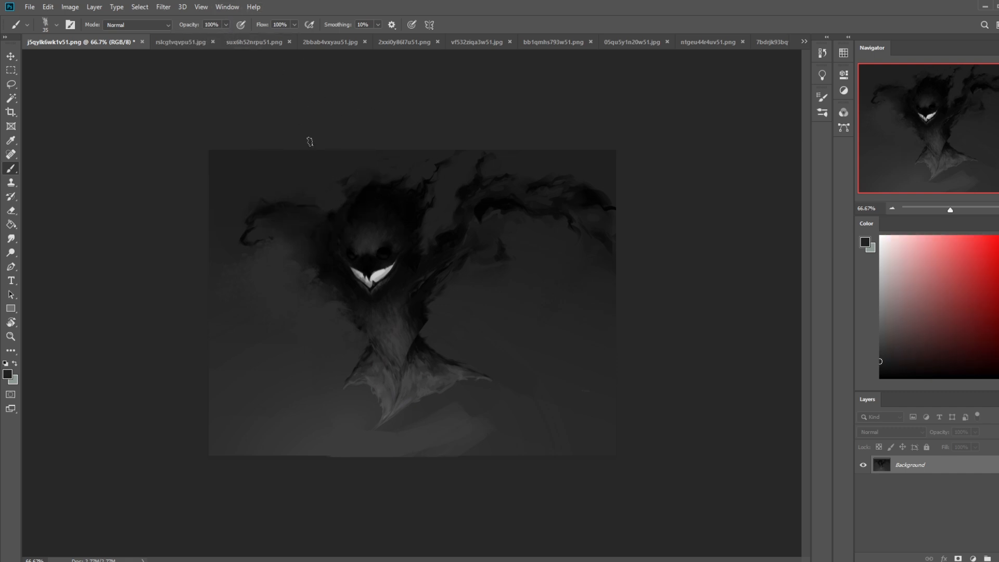
alt+click(344, 197)
mouse_move(330, 229)
mouse_down()
mouse_move(333, 212)
mouse_move(309, 206)
mouse_up()
alt+click(334, 191)
Step: Paint sampled background greys over the right horn's lower wisps and outer tip near the canvas edge
alt+click(586, 260)
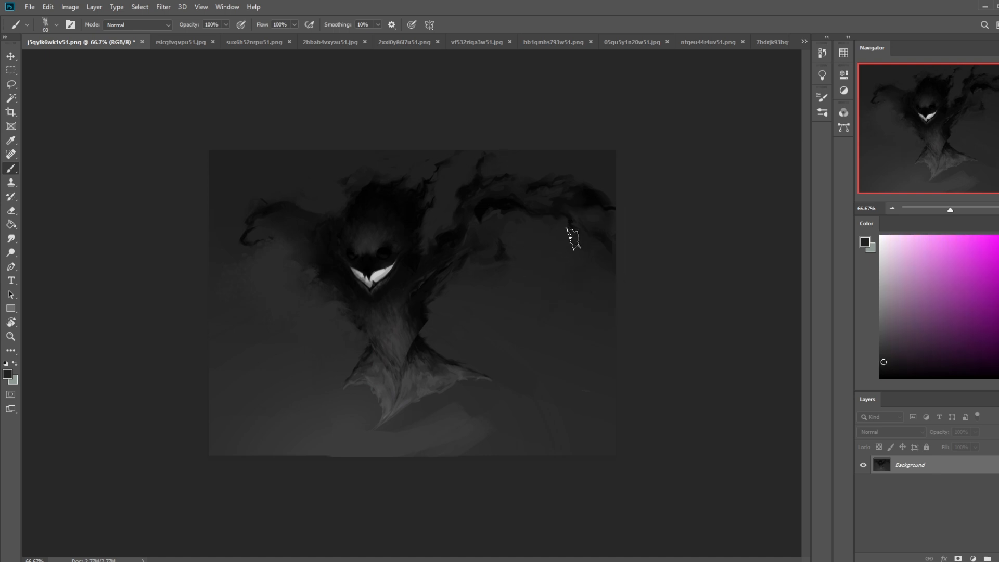
alt+click(538, 254)
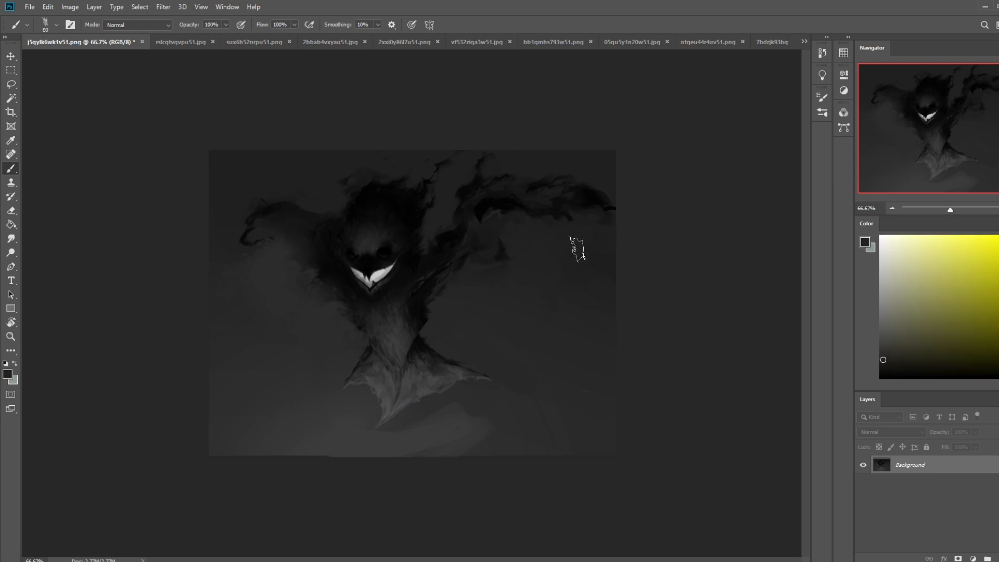
mouse_move(596, 187)
mouse_down()
mouse_move(582, 192)
mouse_move(612, 220)
mouse_up()
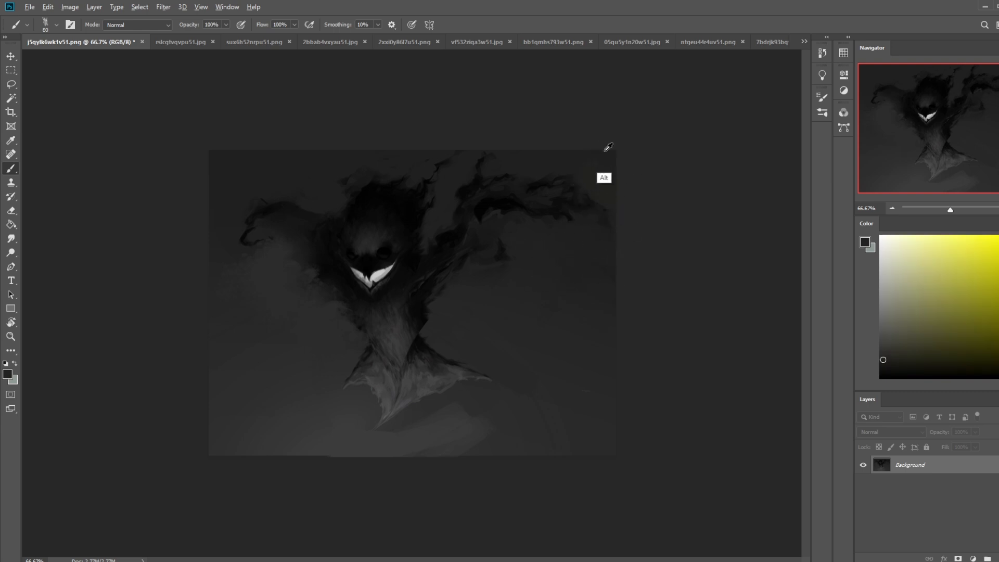
alt+click(605, 181)
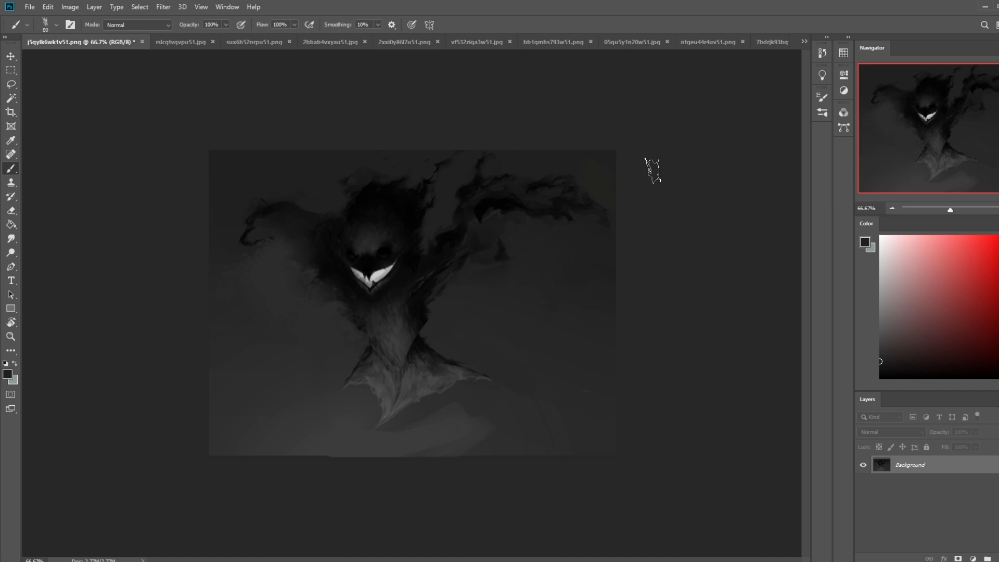
alt+click(596, 171)
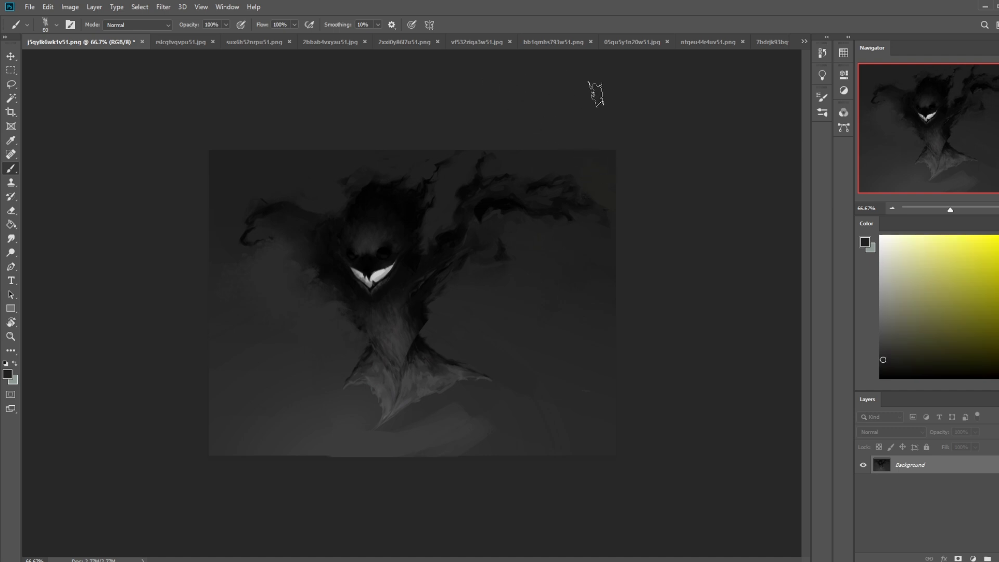
Step: Choose a hard round brush, create a new layer and set the foreground color to pure white
alt+click(374, 272)
right_click(409, 257)
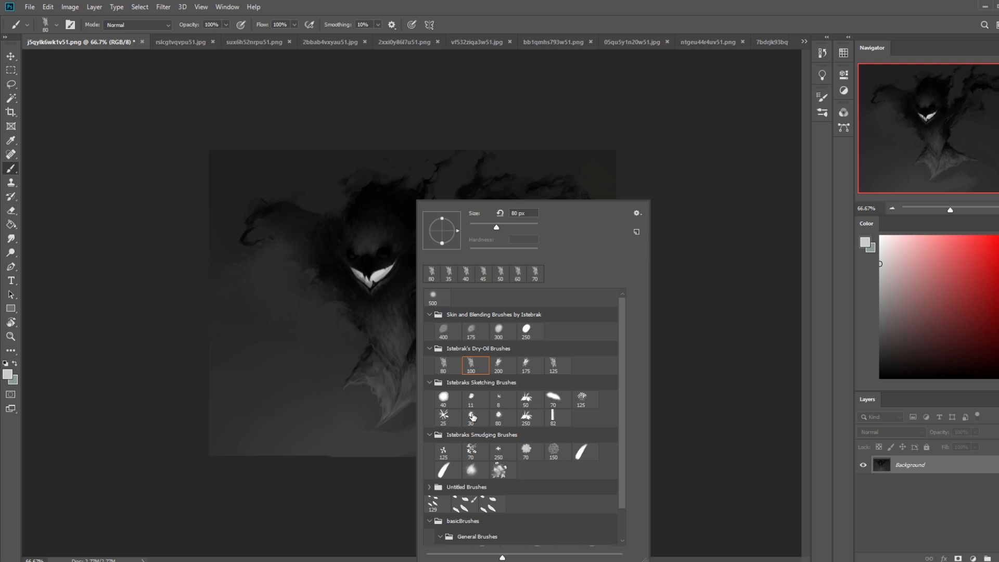
scroll(472, 417, down, 5)
click(486, 519)
click(736, 470)
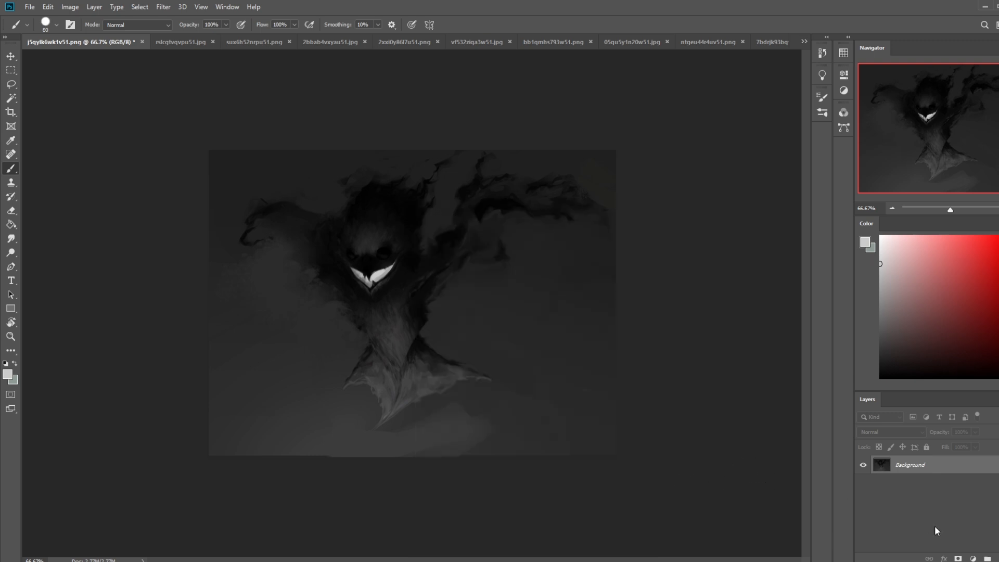
click(998, 559)
click(880, 236)
Step: Reduce the brush to about 40 px and paint a round white dot over each of the creature's eye sockets
key(bracketleft)
key(bracketleft)
key(bracketleft)
key(bracketleft)
click(383, 251)
key(bracketleft)
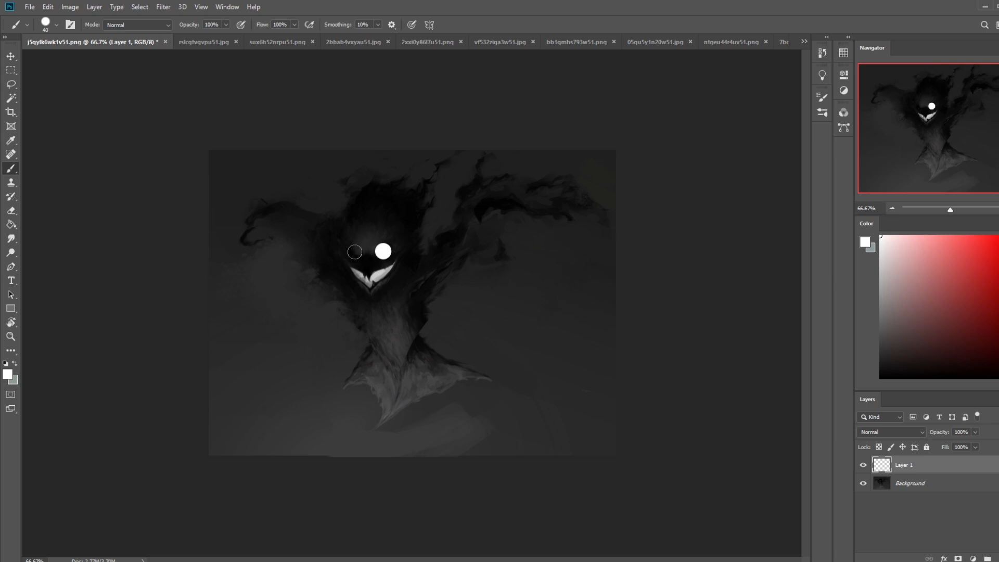
click(353, 254)
Step: Trim the outline of the creature's left white eye with a dry-oil eraser reduced to about 10 px
key(ctrl+plus)
key(e)
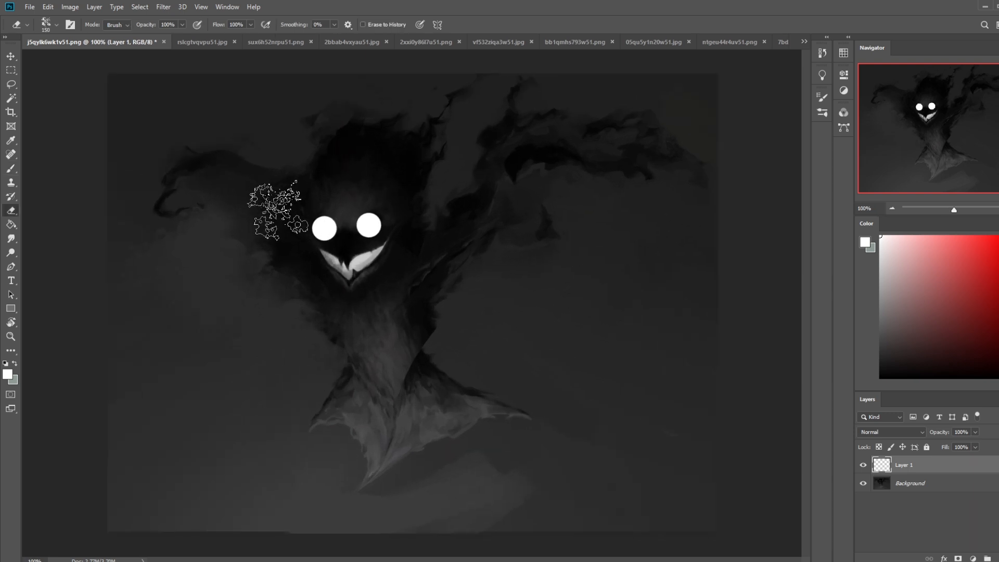
right_click(393, 209)
click(423, 330)
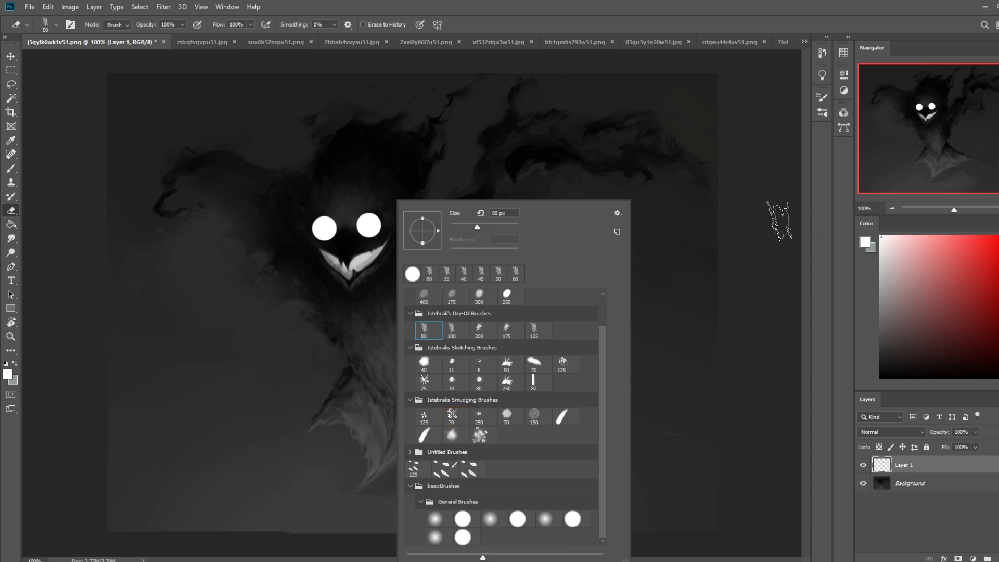
key(Return)
key(bracketleft)
key(bracketleft)
key(bracketleft)
key(bracketleft)
key(bracketleft)
key(bracketleft)
key(bracketleft)
key(bracketright)
mouse_move(317, 210)
mouse_down()
mouse_move(343, 241)
mouse_move(341, 228)
mouse_up()
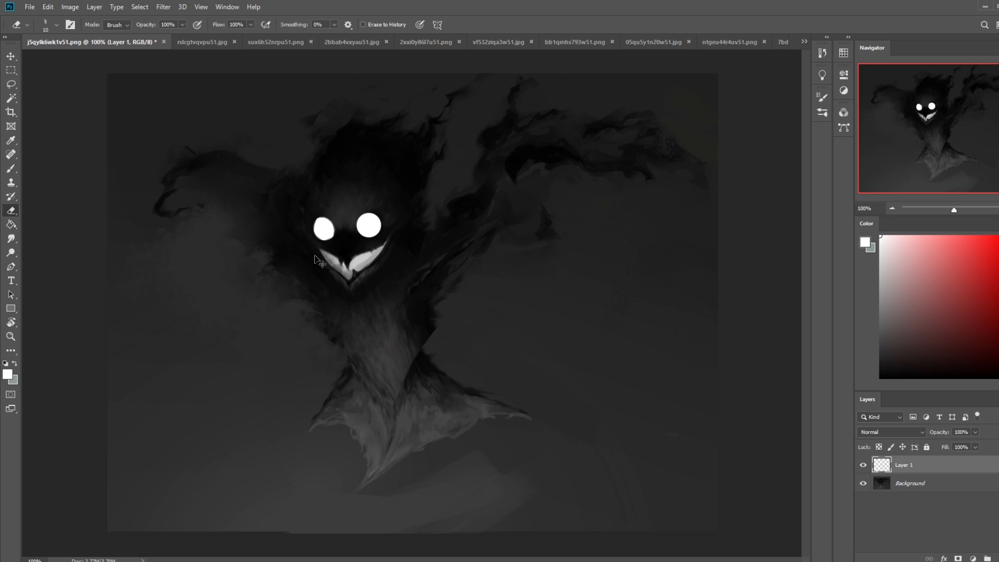
Step: Soften the edges of the creature's white eyes using the Blur tool with a brush of about 90 px
key(ctrl+f)
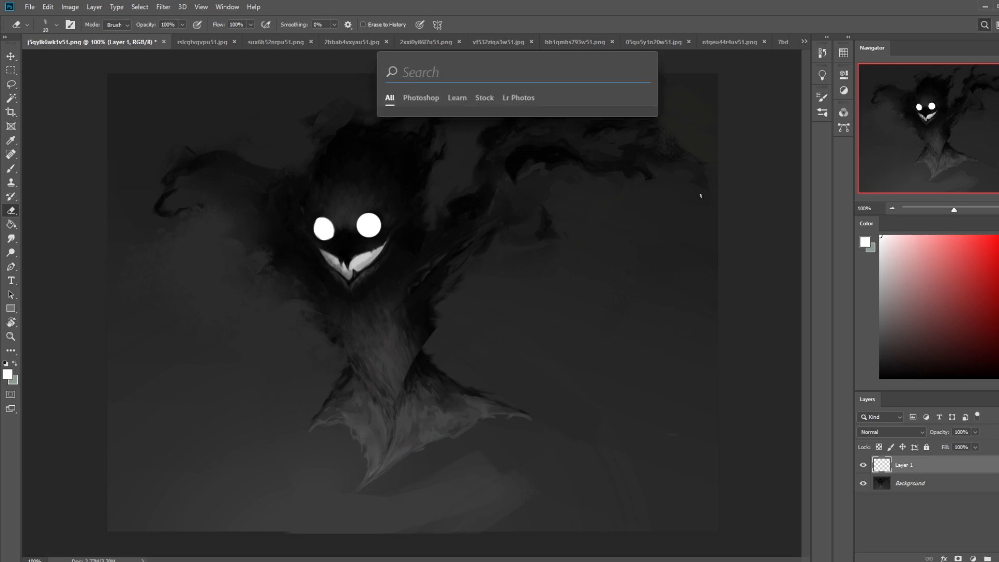
key(Escape)
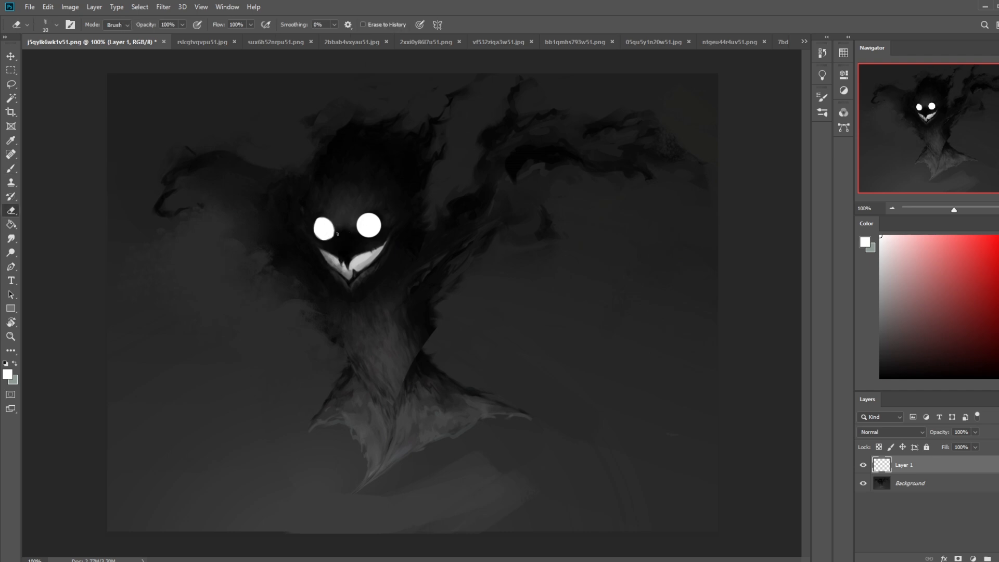
right_click(10, 238)
click(46, 238)
key(bracketleft)
key(bracketleft)
key(bracketleft)
key(bracketleft)
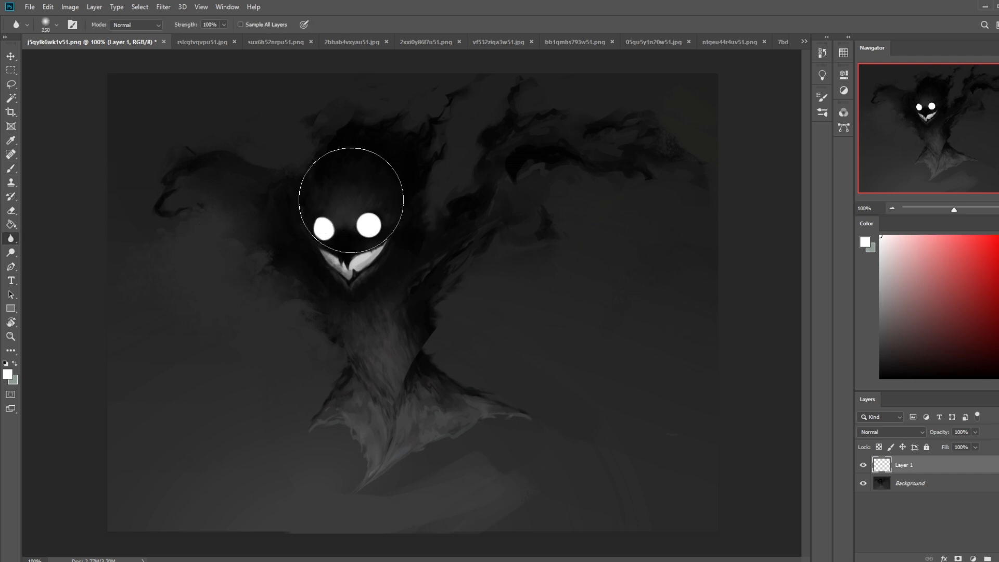
key(bracketleft)
key(bracketleft)
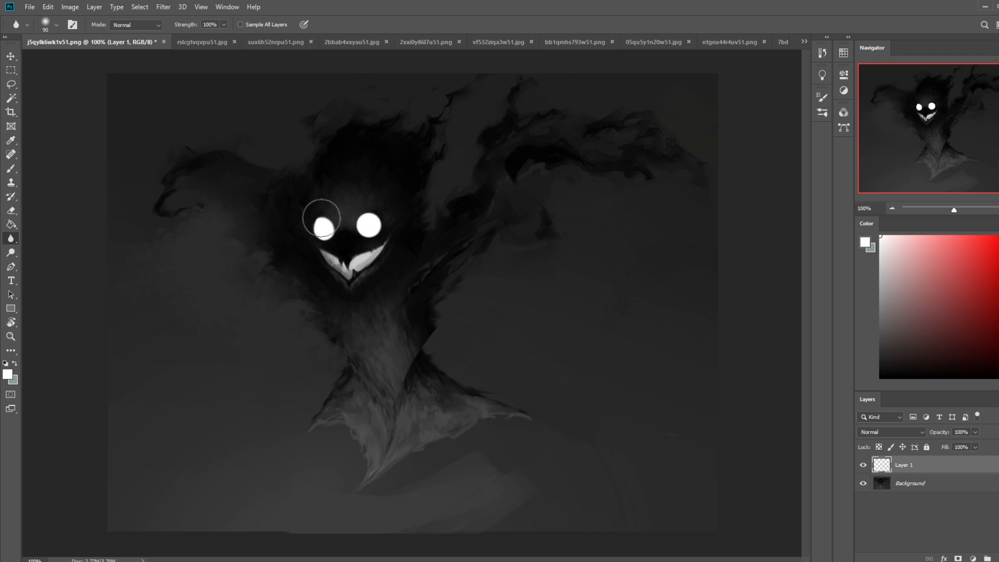
Step: Choose the soft 500 px brush preset and lower its opacity to about 21%
key(b)
right_click(354, 219)
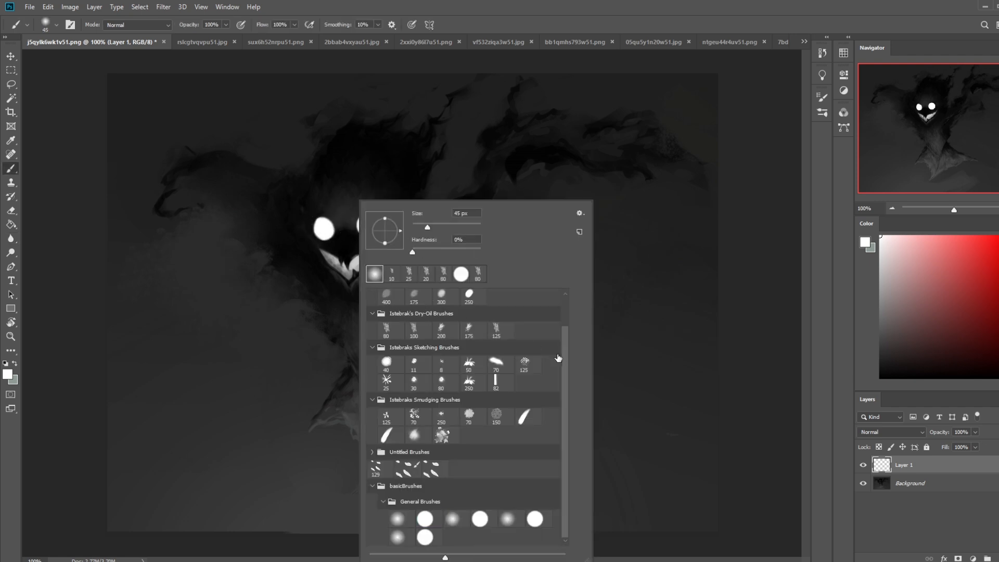
scroll(566, 311, up, 2)
click(375, 296)
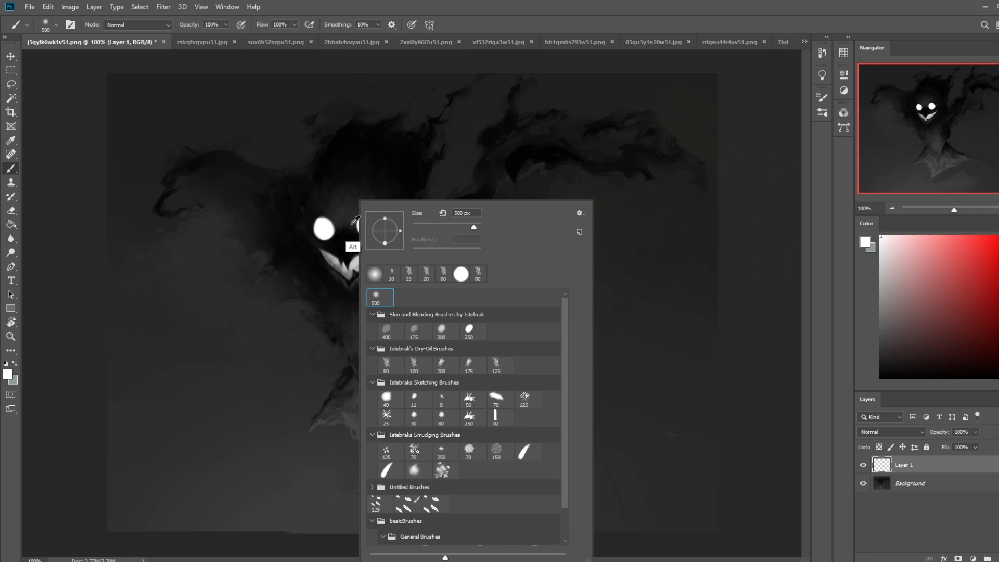
click(226, 24)
click(186, 37)
Step: Reduce the soft brush to about 125 px and dab a faint white glow around both eyes
key(bracketleft)
key(bracketleft)
key(bracketleft)
key(bracketleft)
key(bracketleft)
click(322, 227)
key(bracketleft)
key(bracketleft)
key(bracketleft)
key(bracketright)
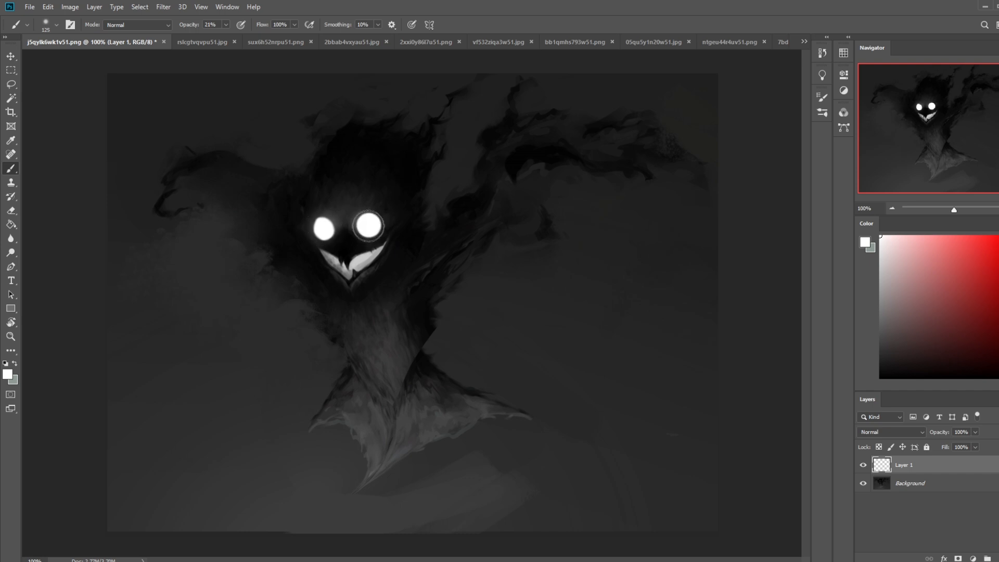
Step: Try soft white light streaks sweeping up and outward from the creature's right eye, varying brush opacity and size
key(ctrl+minus)
key(ctrl+minus)
key(ctrl+minus)
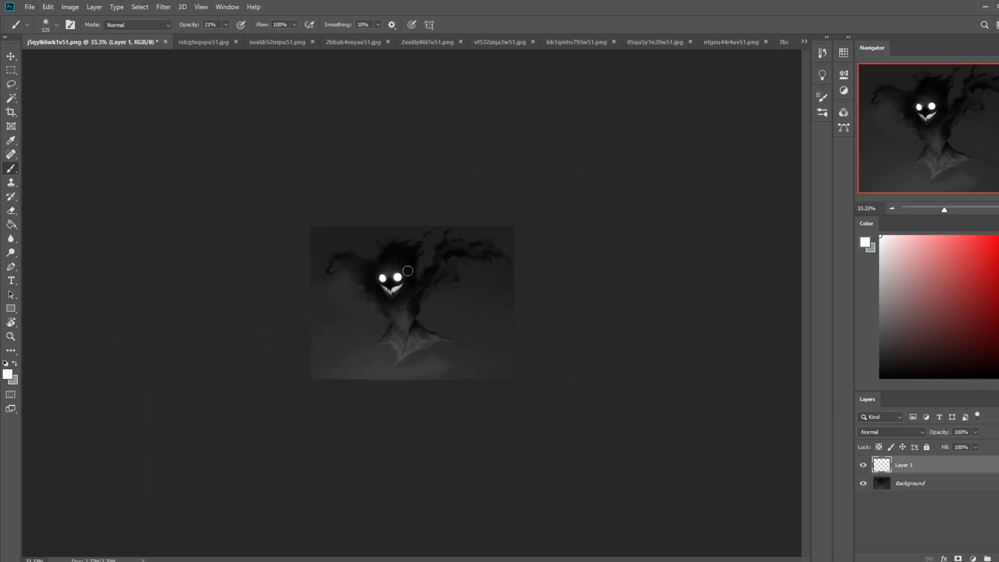
drag(397, 277, 418, 255)
key(ctrl+z)
click(225, 24)
drag(243, 37, 244, 37)
key(])
key(])
key(])
key(])
drag(400, 278, 426, 260)
key([)
key([)
key([)
key(ctrl+z)
Step: Set the brush opacity to 24% and paint soft white light rays rising from the eyes with a brush of about 150 px
click(226, 25)
drag(227, 36, 209, 36)
mouse_move(401, 276)
mouse_down()
mouse_move(429, 261)
mouse_move(399, 258)
mouse_up()
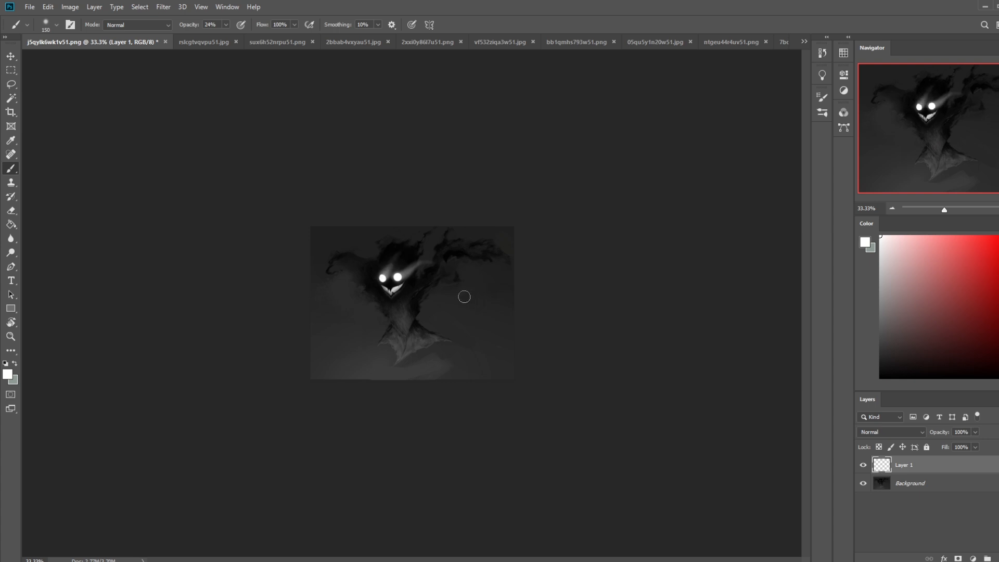
Step: Brighten the creature's smile on the Background layer using the Dodge tool with a brush of about 200 px
right_click(20, 239)
click(59, 260)
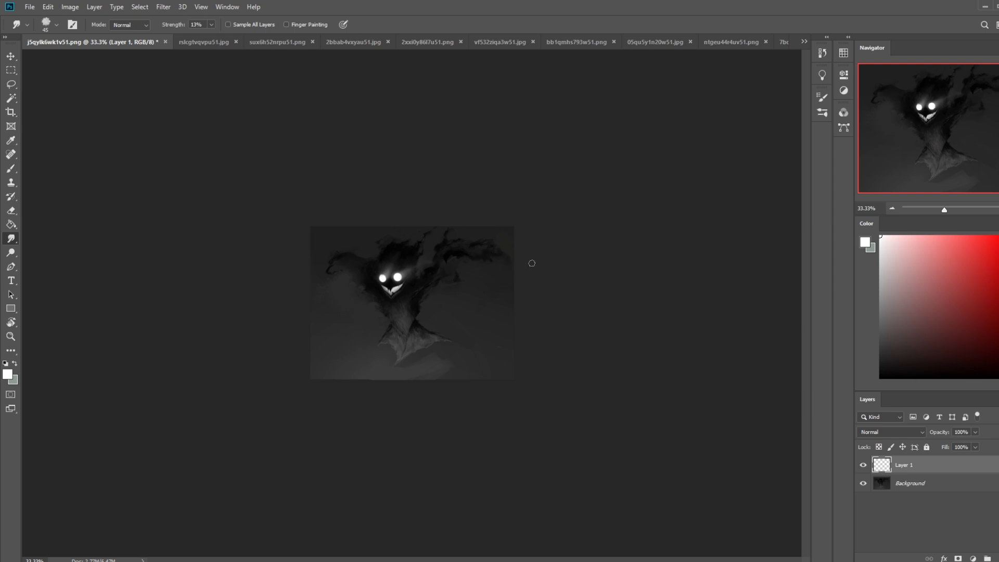
click(10, 253)
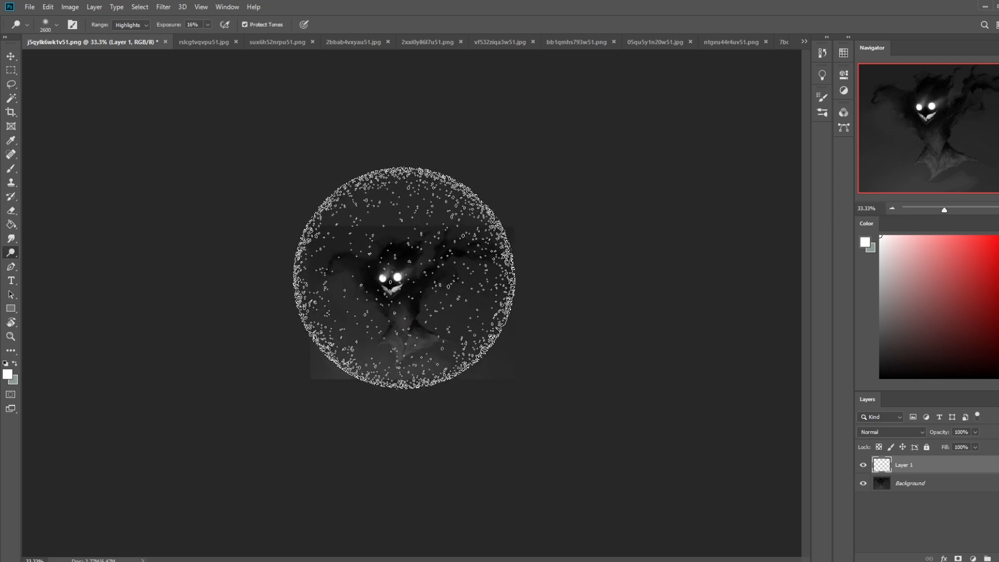
key(bracketleft)
key(bracketleft)
key(bracketleft)
key(bracketleft)
key(bracketleft)
key(bracketleft)
key(bracketleft)
key(bracketleft)
key(bracketleft)
key(bracketleft)
key(bracketleft)
key(bracketleft)
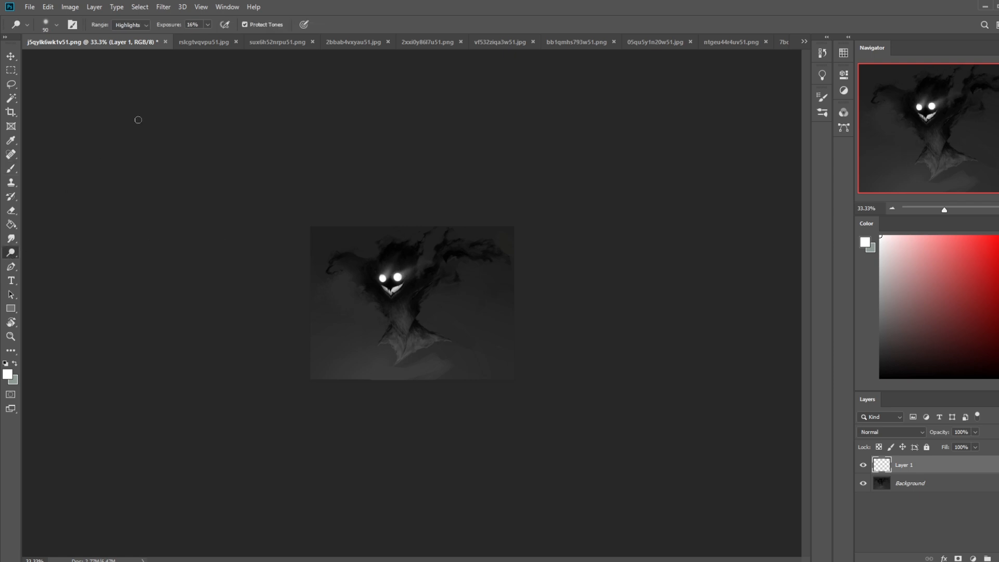
click(934, 484)
key(bracketright)
key(bracketright)
key(bracketright)
key(bracketright)
drag(392, 291, 392, 292)
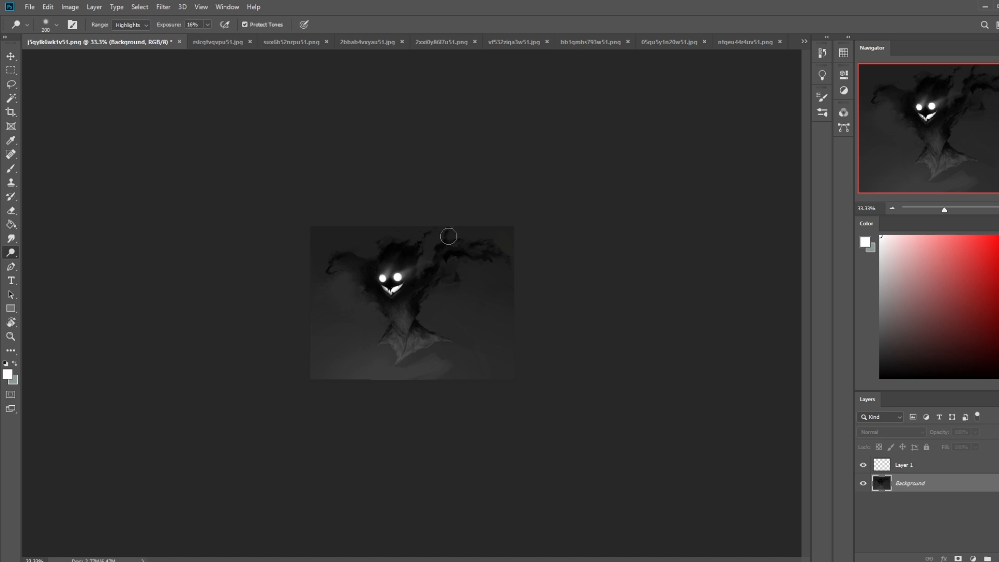
Step: Paint a soft white glow over the smile on the Background layer, using the brush at 24% opacity and about 200 px
key(b)
key(bracketright)
key(bracketright)
key(bracketright)
drag(388, 292, 405, 287)
key(bracketleft)
key(bracketleft)
key(bracketleft)
key(bracketleft)
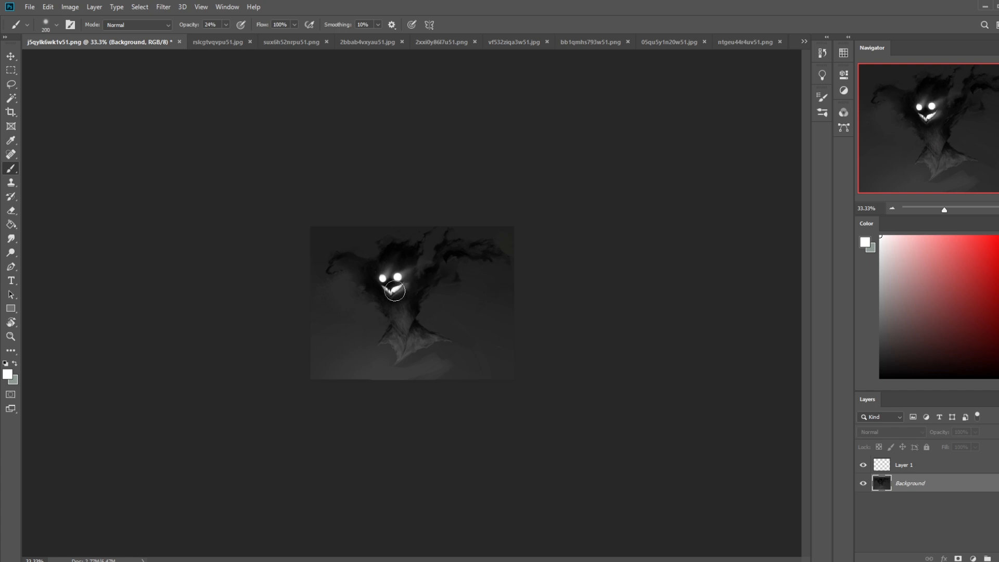
Step: Spread a wider soft glow across the cheek beside the smile at about 400 px, reducing the brush to 250 px
key(bracketright)
key(bracketright)
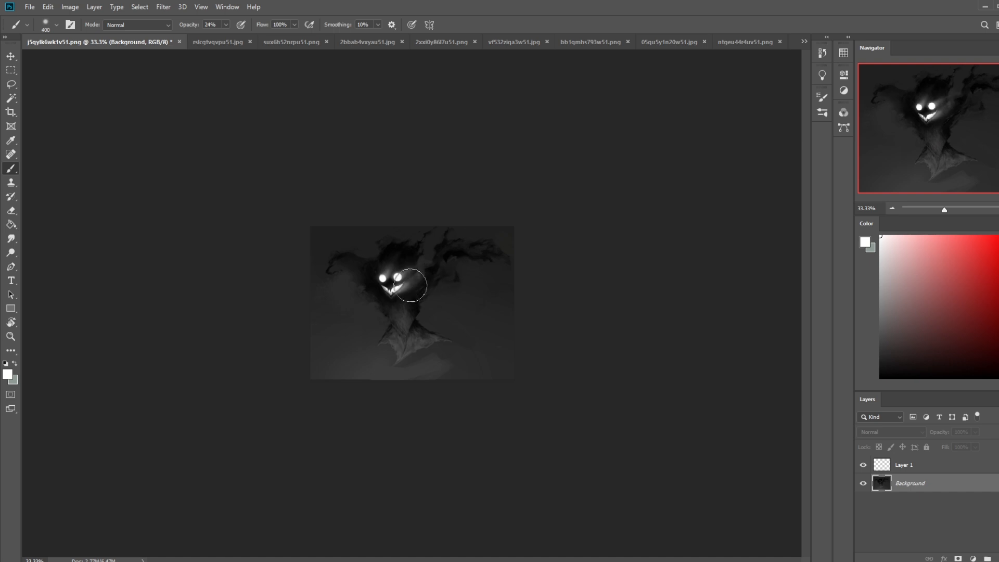
key(bracketleft)
key(bracketleft)
key(bracketleft)
Step: Merge all visible layers and open the merged painting in the Liquify filter
right_click(909, 464)
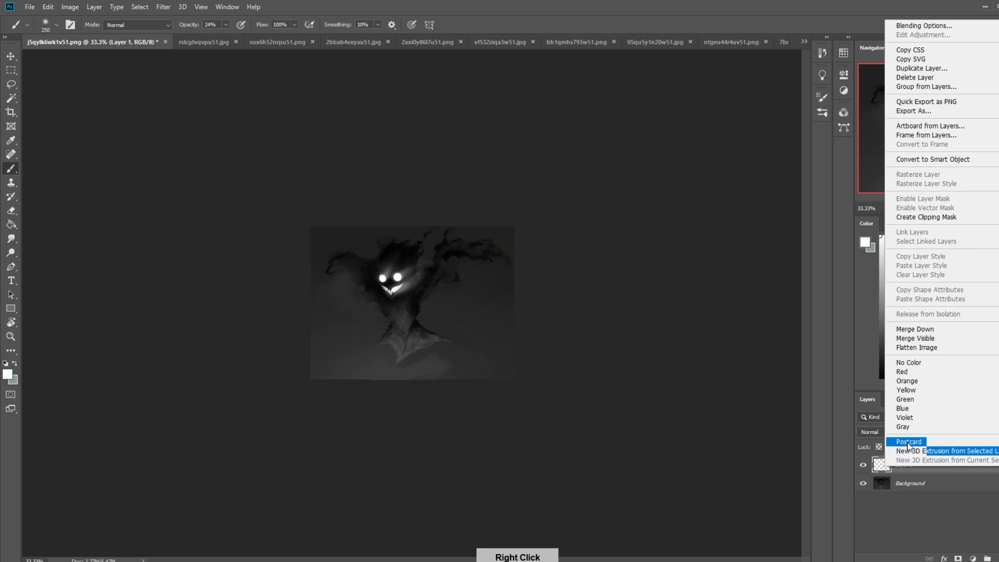
click(973, 338)
click(183, 7)
mouse_move(163, 7)
click(187, 92)
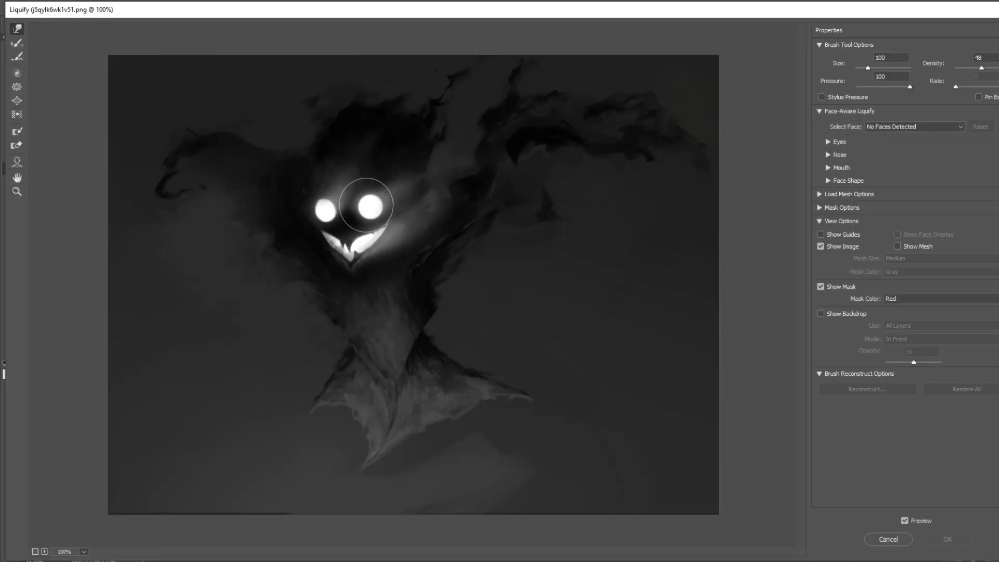
Step: Nudge the area above the eyes and pull the smile's right corner upward, reducing the Liquify brush from 80 to 45
key(bracketleft)
key(bracketleft)
drag(348, 188, 349, 186)
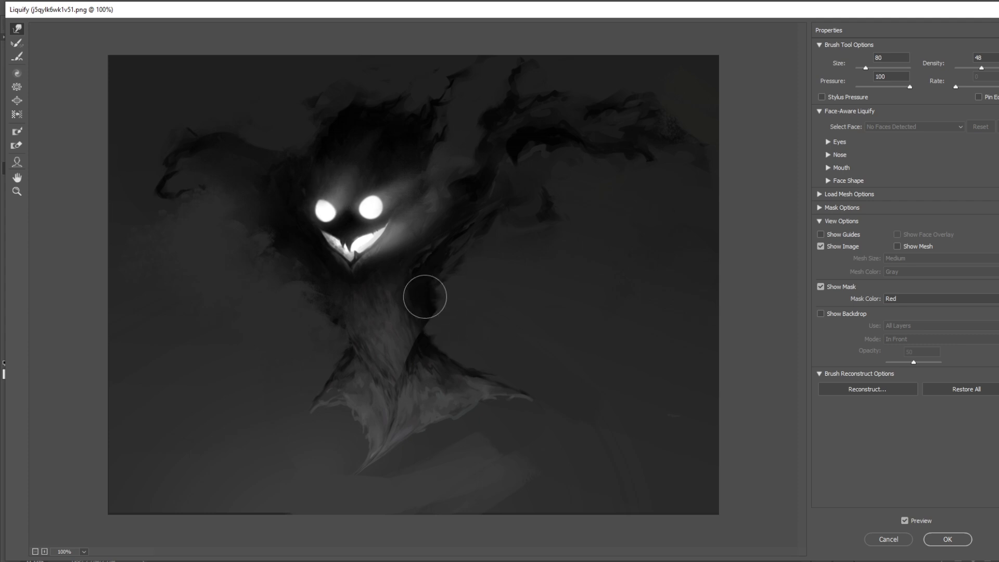
key(bracketleft)
drag(389, 225, 399, 202)
key(bracketleft)
key(bracketleft)
key(bracketleft)
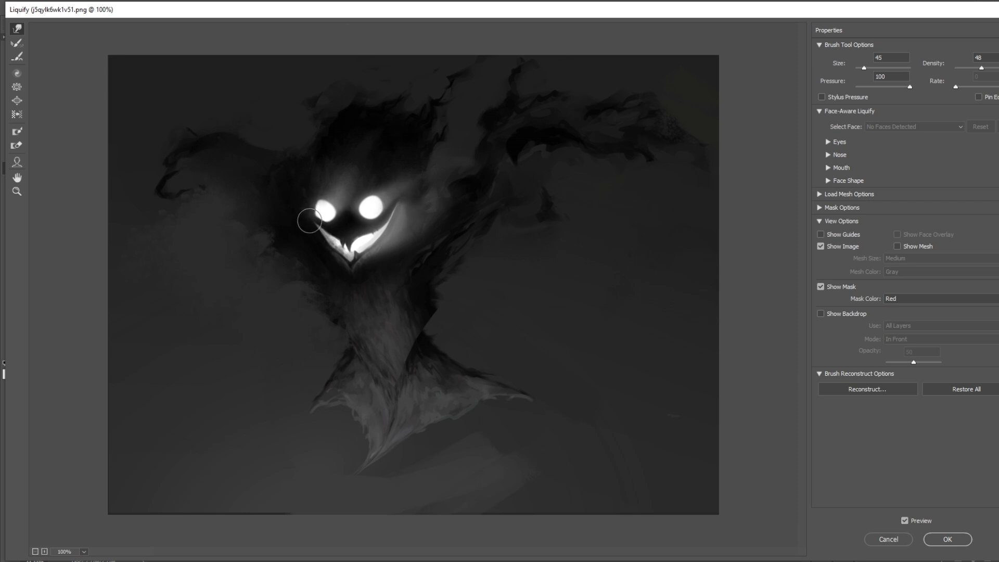
Step: Refine the upturned corners of the smile with a Liquify brush of about 40
key(bracketleft)
key(bracketleft)
key(bracketright)
key(bracketright)
key(bracketleft)
key(bracketleft)
key(bracketleft)
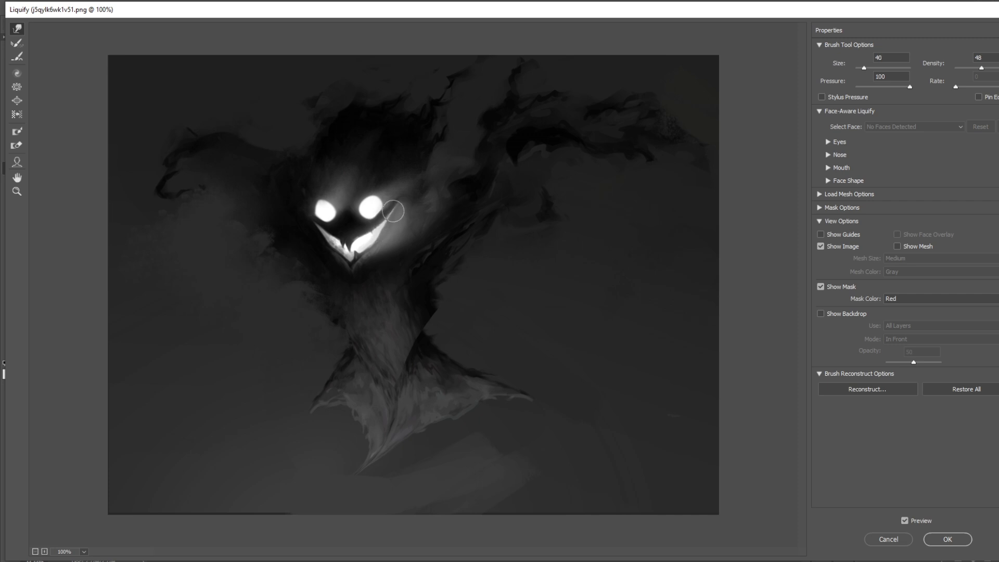
key(bracketleft)
Step: Refine the shapes of the eyes and smile with a Liquify brush of about 60 to 70, and apply the filter
key(])
key(])
key(])
key(])
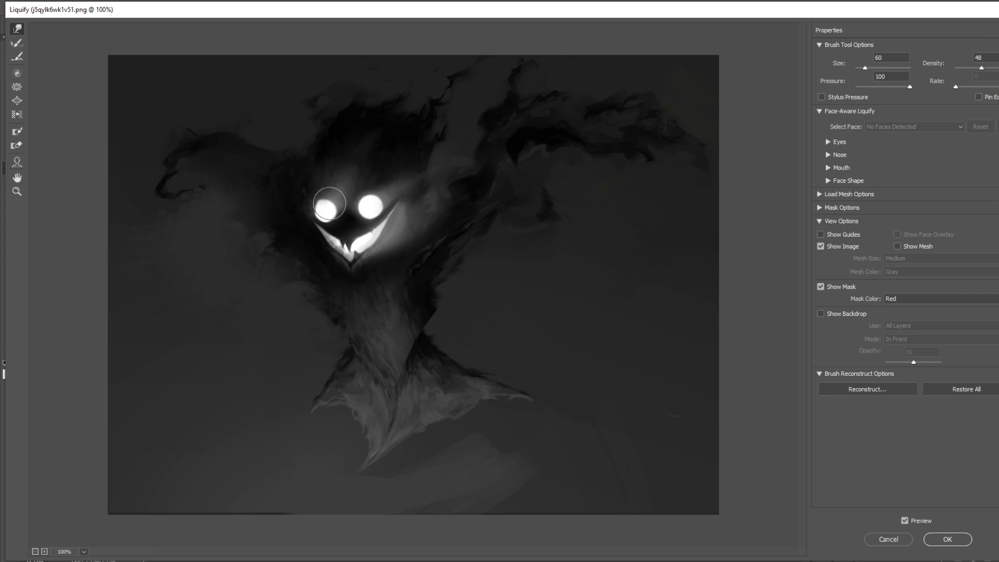
key(bracketleft)
key(bracketright)
key(bracketright)
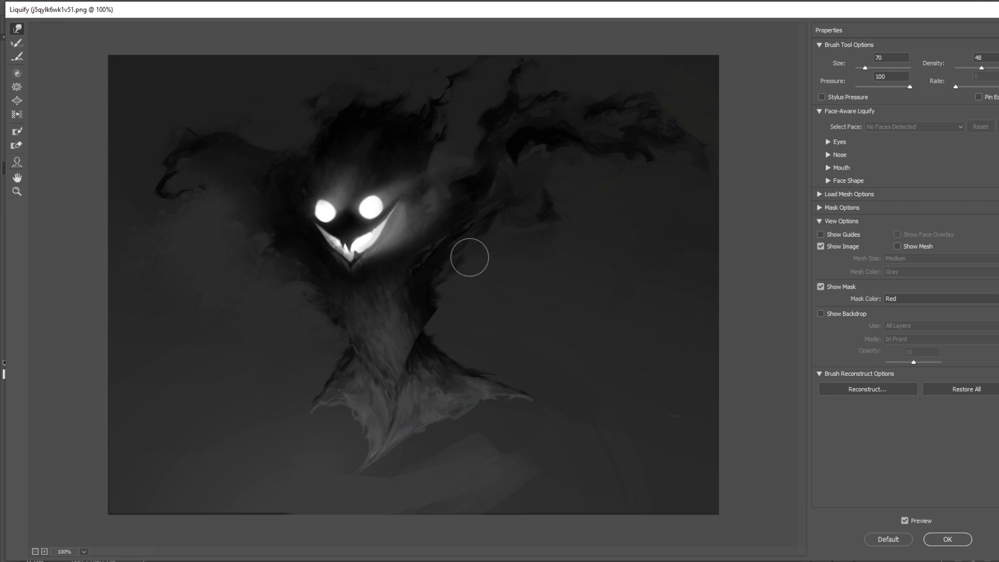
click(947, 539)
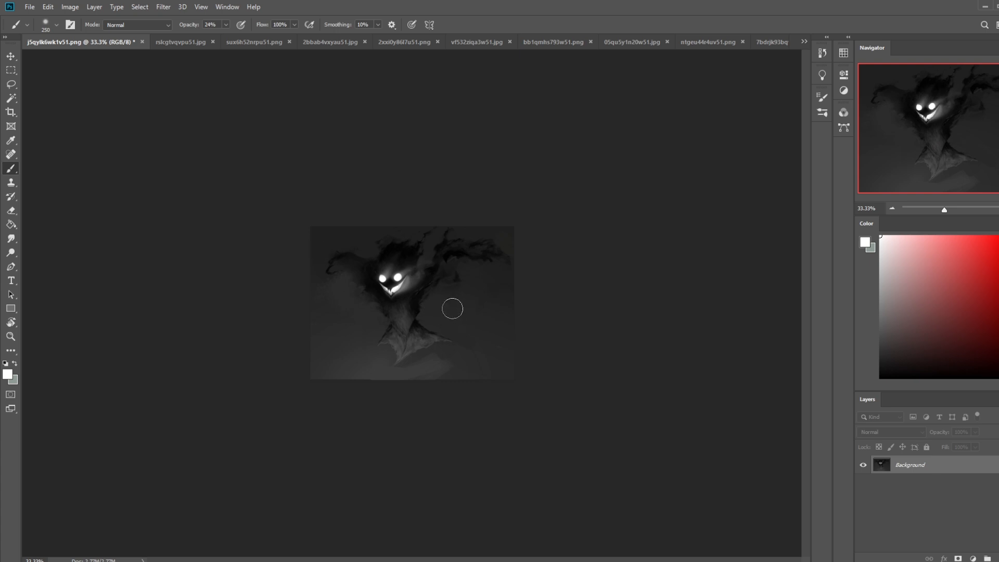
Step: Paint sampled background grey over the right shoulder's pointed tip using the 80 px textured brush at 100% opacity
right_click(429, 275)
click(461, 362)
click(720, 281)
alt+click(442, 339)
click(226, 25)
drag(226, 36, 299, 36)
drag(438, 328, 446, 337)
Step: Copy the whole repaint and paste it as a new layer over the original snapshot restored from the history
click(822, 53)
key(ctrl+a)
key(ctrl+a)
drag(811, 354, 795, 51)
click(760, 69)
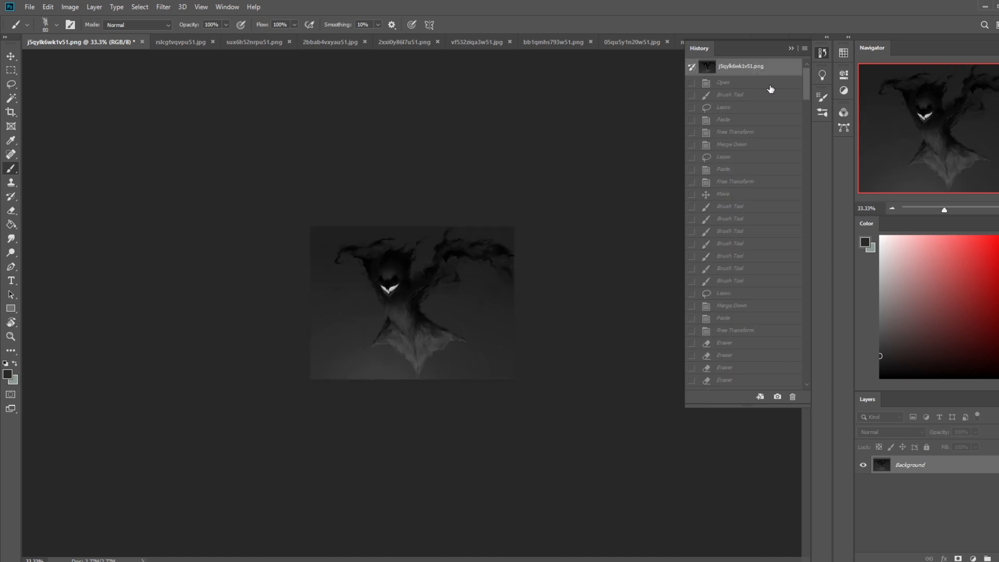
key(ctrl+v)
click(791, 48)
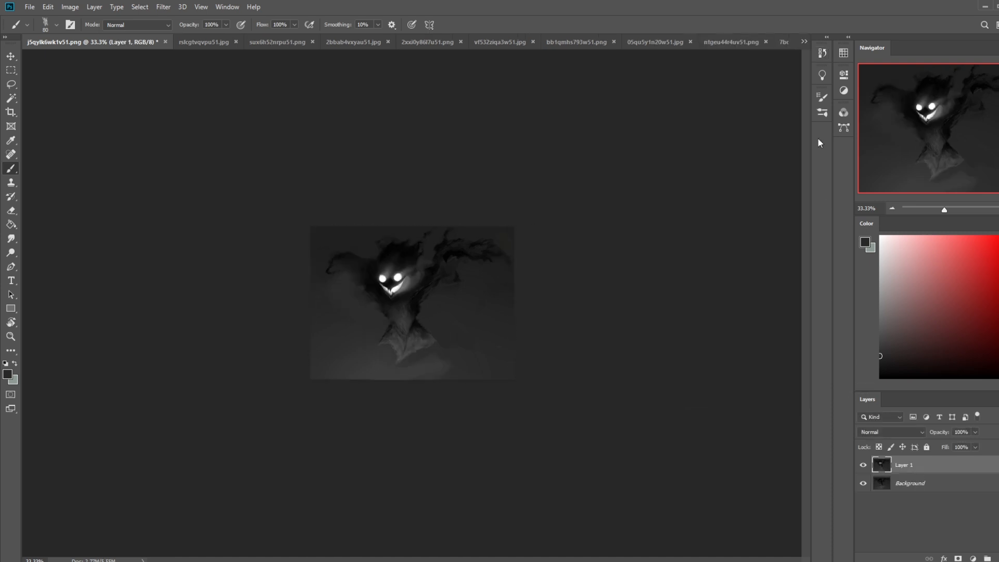
Step: Toggle the repaint layer's visibility to compare the creature before and after the changes
click(862, 465)
key(ctrl+plus)
key(ctrl+plus)
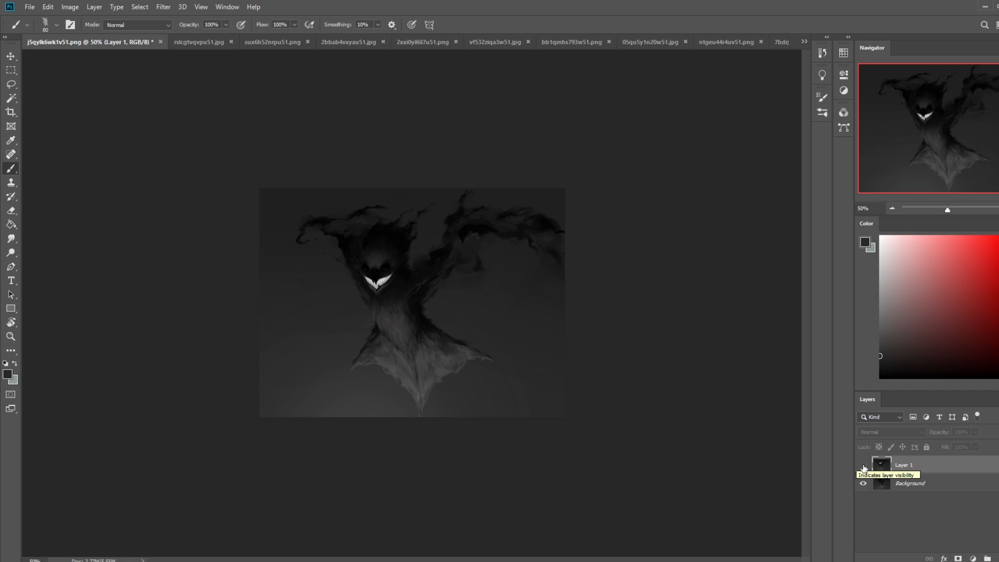
click(863, 466)
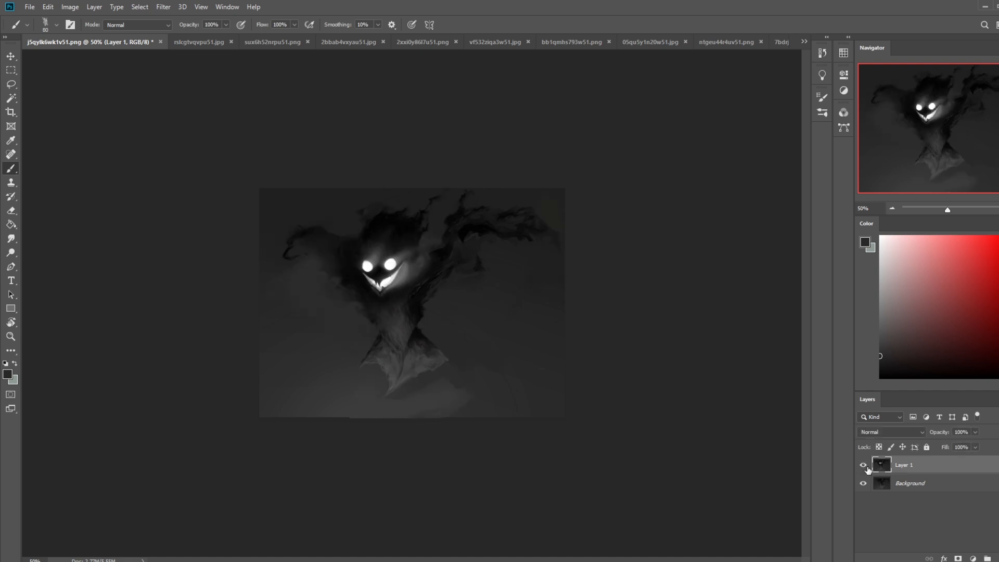
click(866, 467)
click(867, 468)
Step: Try painting small light nostril marks between the eyes and smile with a sampled near-white color
key(l)
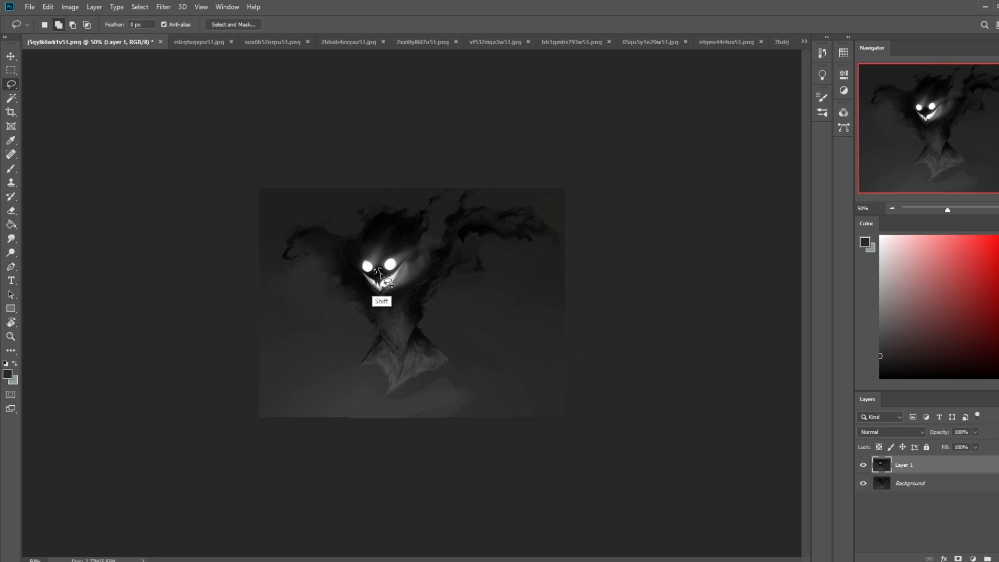
key(b)
key(x)
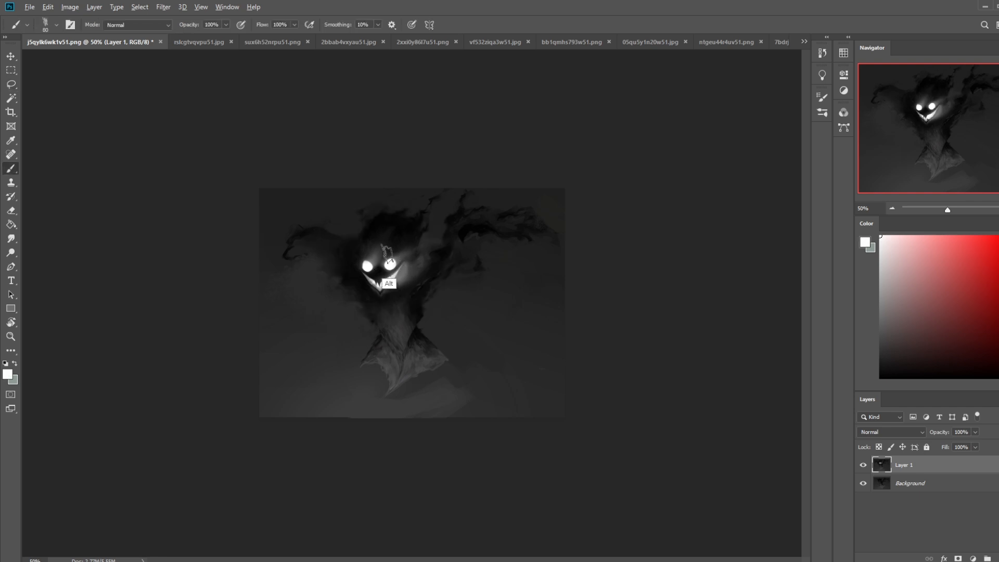
drag(377, 268, 378, 274)
key(ctrl+z)
alt+click(396, 277)
drag(375, 267, 380, 274)
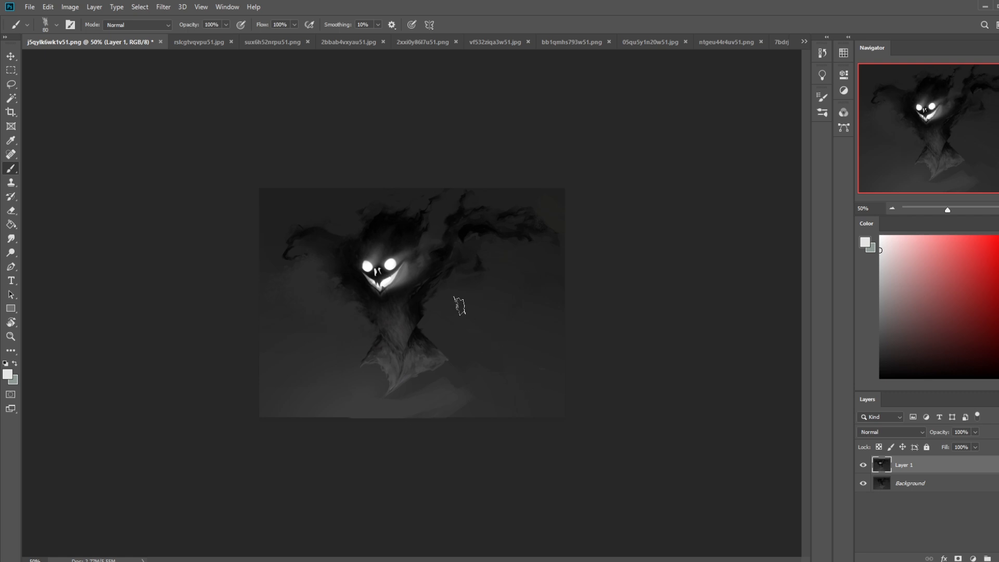
Step: Lasso the light nostril marks and shift them slightly upward between the eyes
key(l)
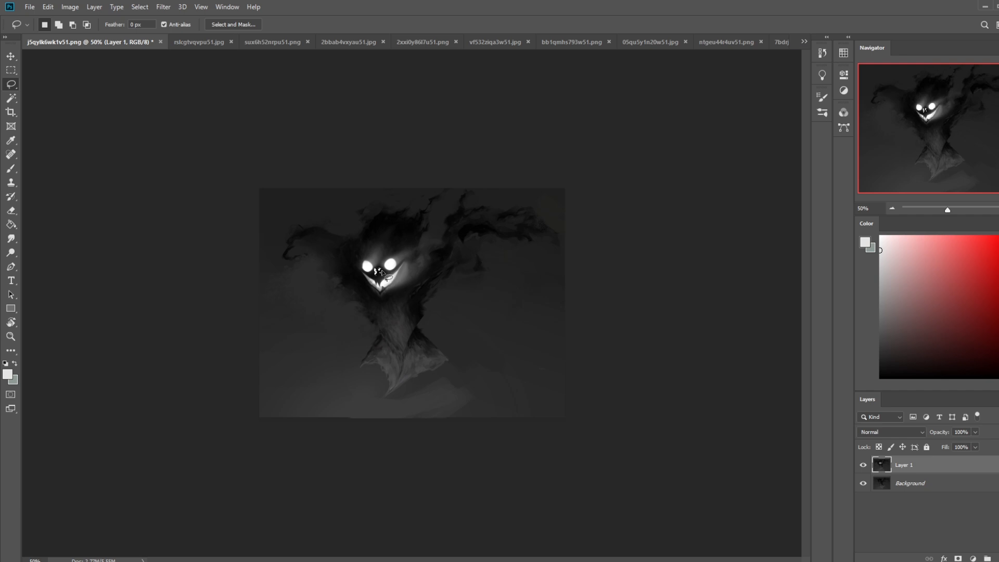
drag(381, 272, 380, 266)
key(v)
key(ctrl+d)
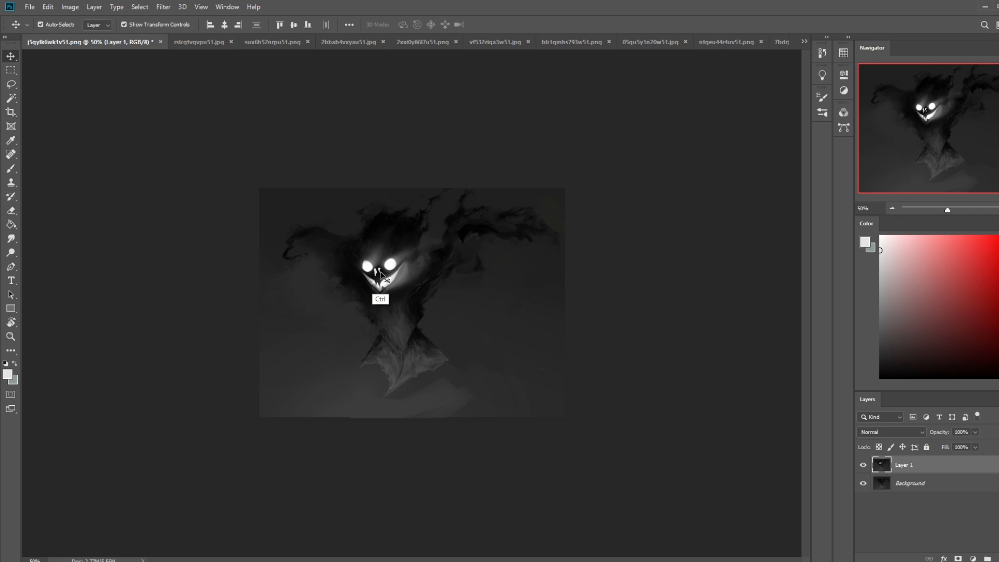
drag(379, 272, 379, 268)
Step: Undo the nostril marks' repositioning and painting on the creature's face
key(ctrl+z)
key(ctrl+z)
key(ctrl+z)
key(ctrl+z)
key(ctrl+z)
Step: Merge the repaint layer of j5qylk6wk1v51.png with the original beneath it using Merge Visible
click(203, 42)
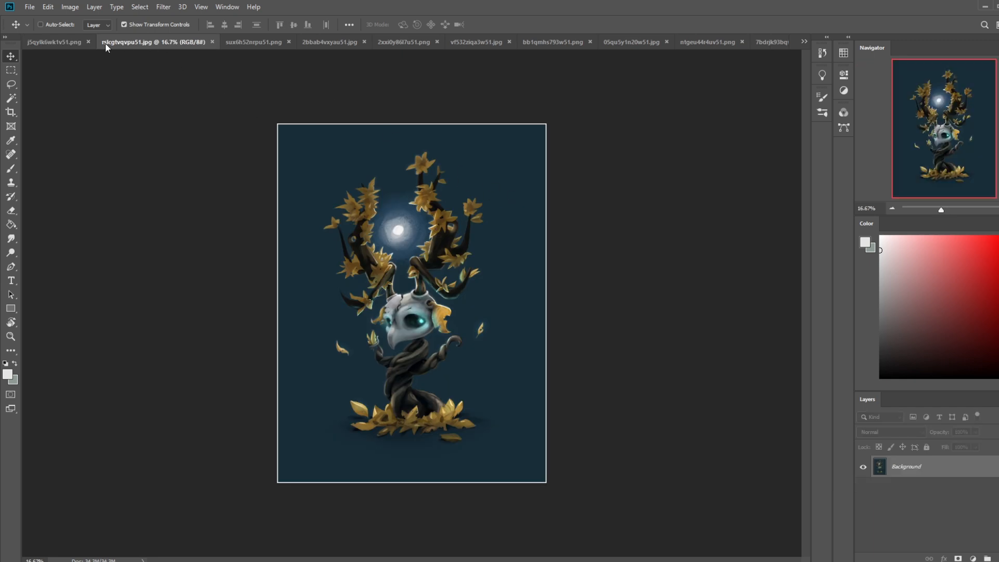
click(76, 42)
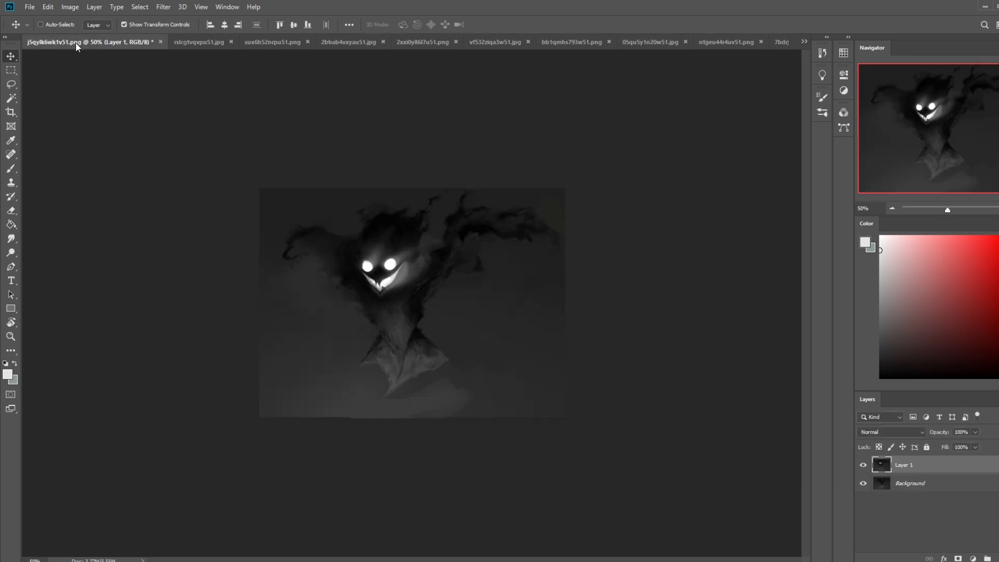
right_click(934, 464)
click(915, 338)
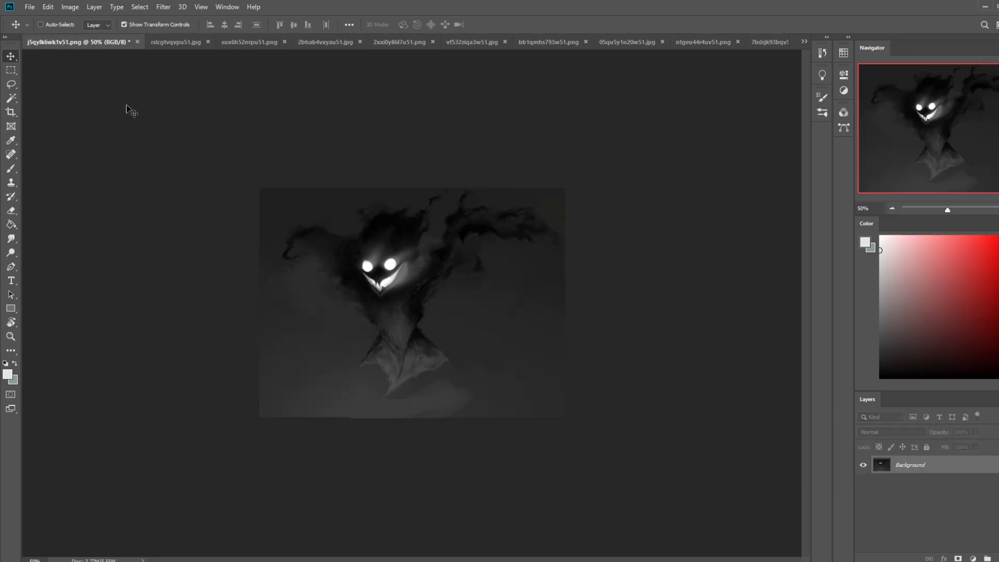
Step: Close the creature painting, shrink the program window to reveal the desktop, and reopen j5qylk6wk1v51.png
click(138, 42)
click(473, 216)
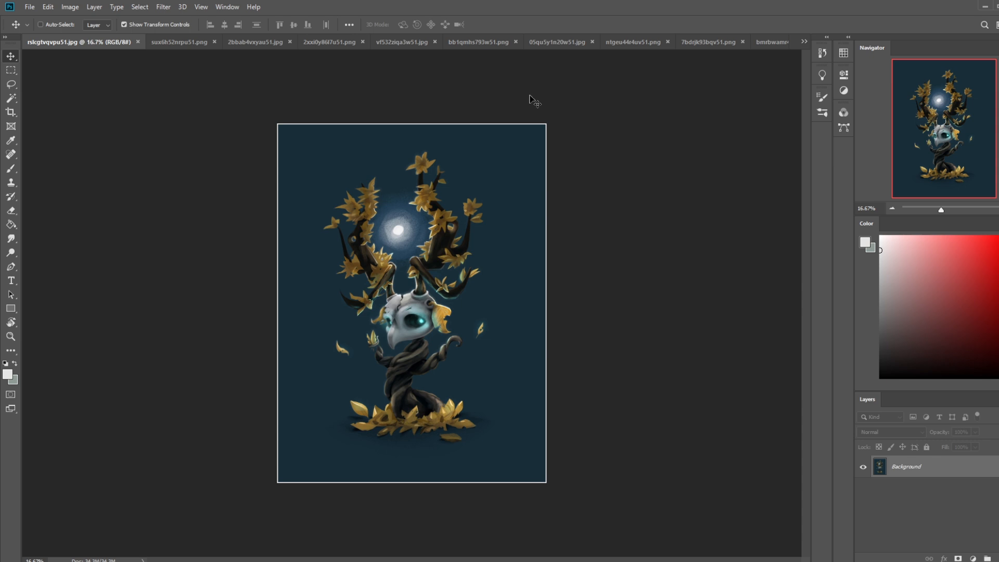
double_click(296, 1)
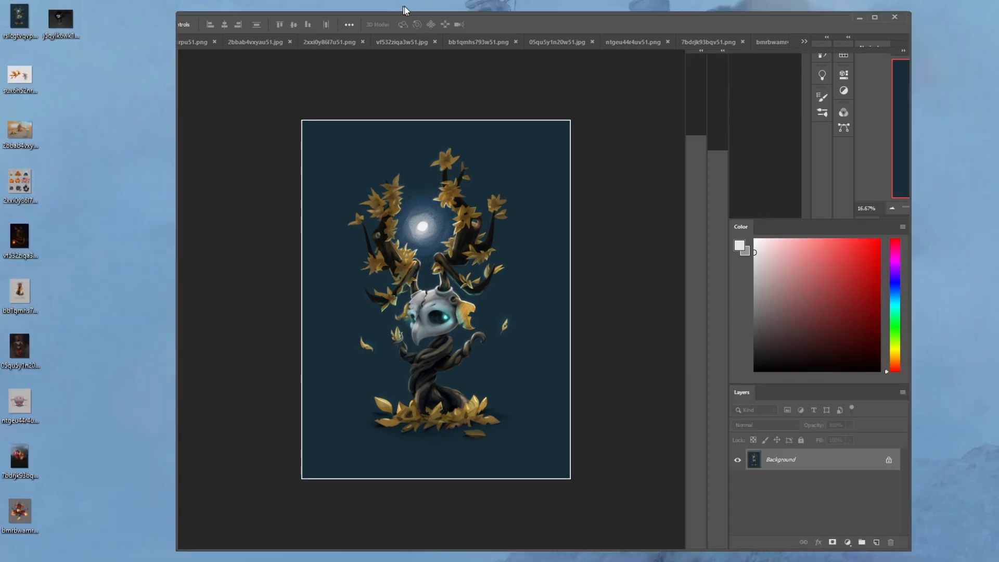
drag(703, 55, 704, 58)
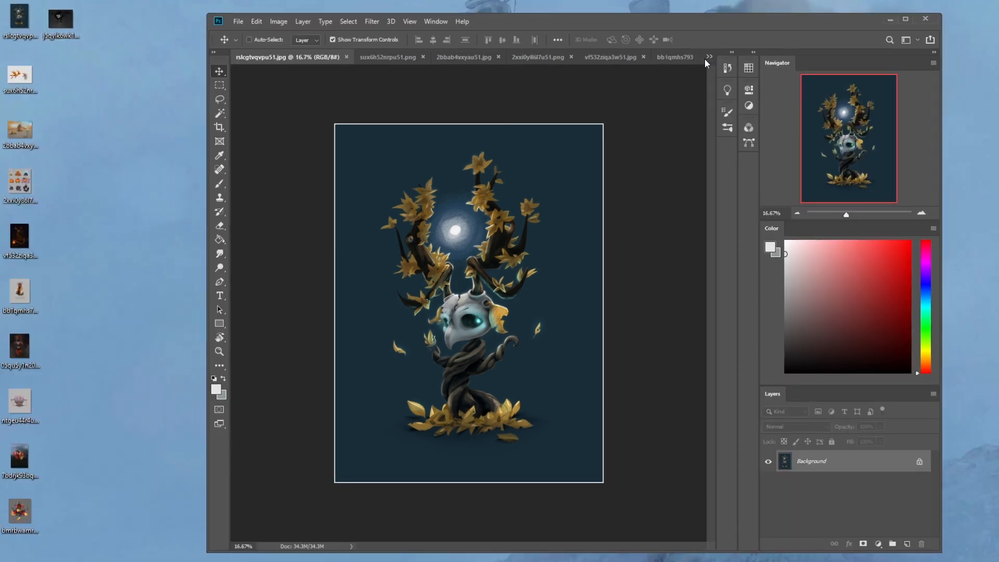
Step: Lasso a large area around the creature's curled arm and thin spikes fanning out from both sides of its face
key(l)
mouse_move(401, 202)
mouse_down()
mouse_move(406, 286)
mouse_move(318, 177)
mouse_move(404, 197)
mouse_up()
mouse_move(396, 253)
mouse_down()
mouse_move(342, 213)
mouse_move(405, 267)
mouse_move(375, 276)
mouse_move(401, 275)
mouse_up()
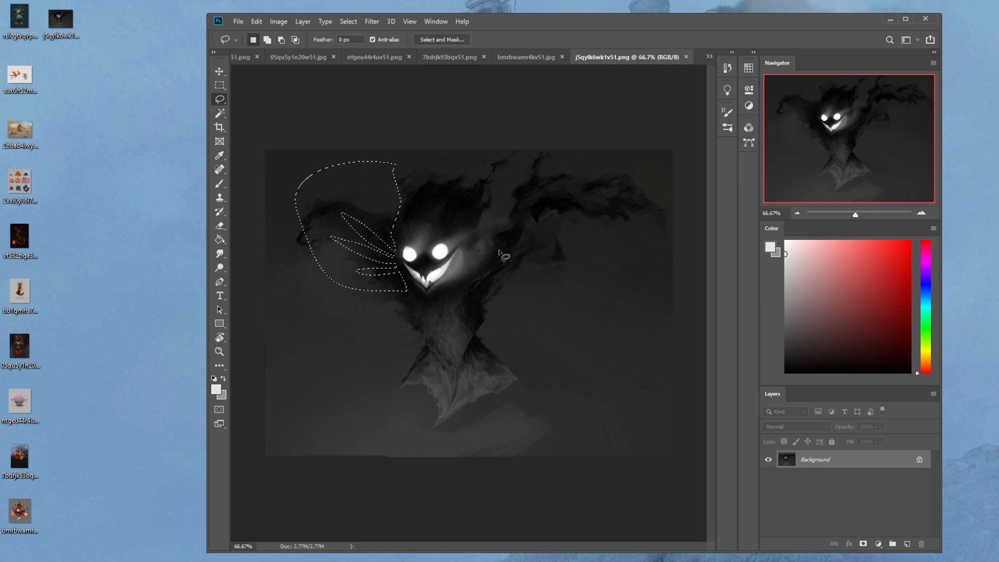
mouse_move(473, 243)
mouse_down()
mouse_move(545, 199)
mouse_move(482, 239)
mouse_move(508, 251)
mouse_move(504, 264)
mouse_move(469, 265)
mouse_up()
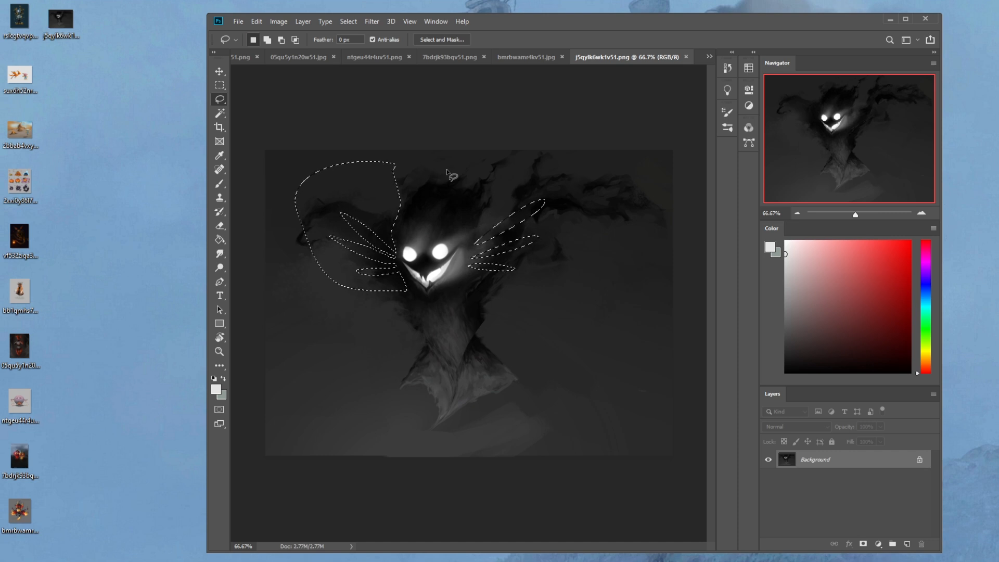
Step: Trim the large lasso selection beside the creature's head and add further shapes around the face
key(alt)
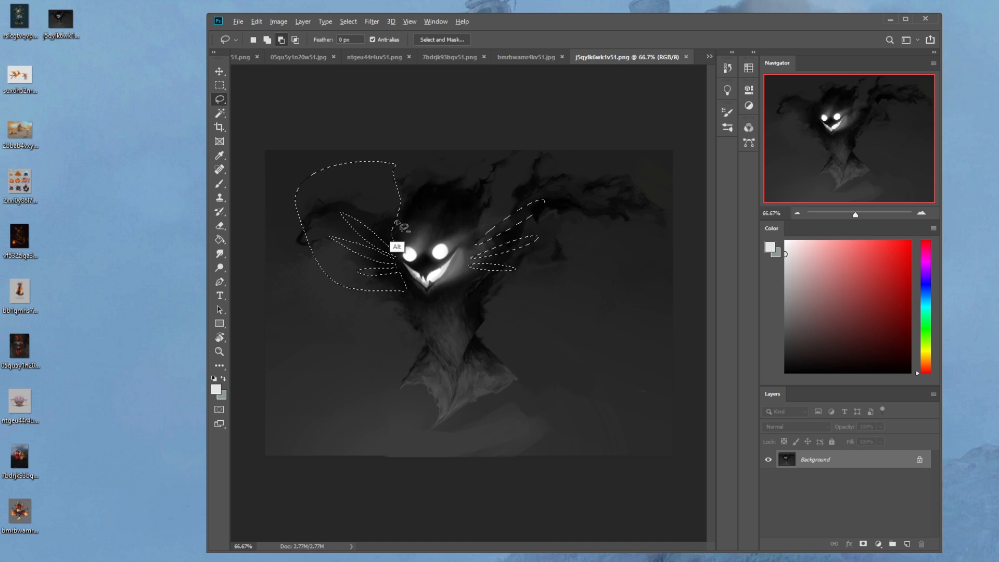
drag(403, 210, 404, 210)
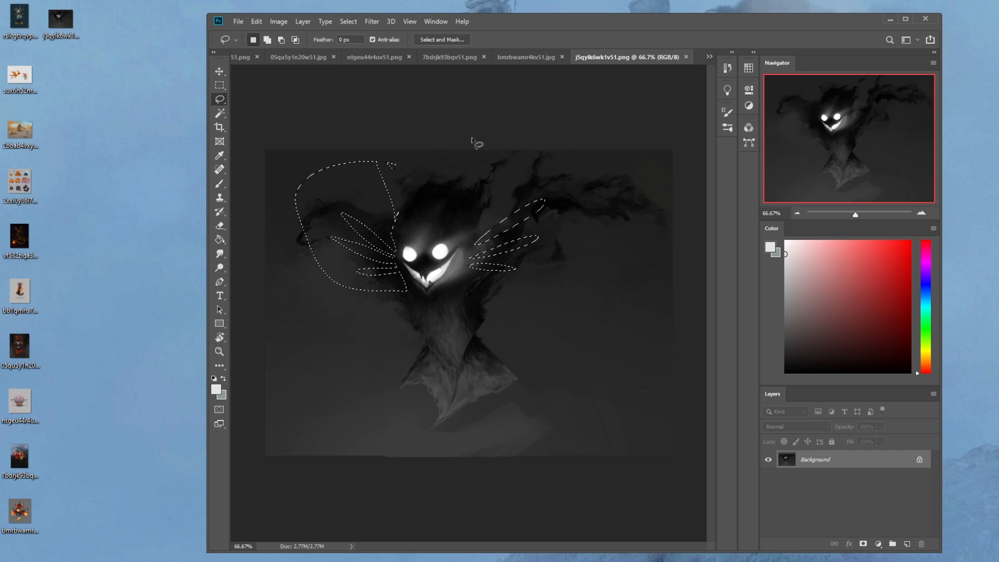
key(shift)
mouse_move(474, 207)
mouse_down()
mouse_move(473, 168)
mouse_move(473, 210)
mouse_up()
key(alt)
drag(405, 291, 407, 290)
Step: Deselect the lassoed shapes and close the creature image
key(m)
right_click(462, 231)
click(486, 241)
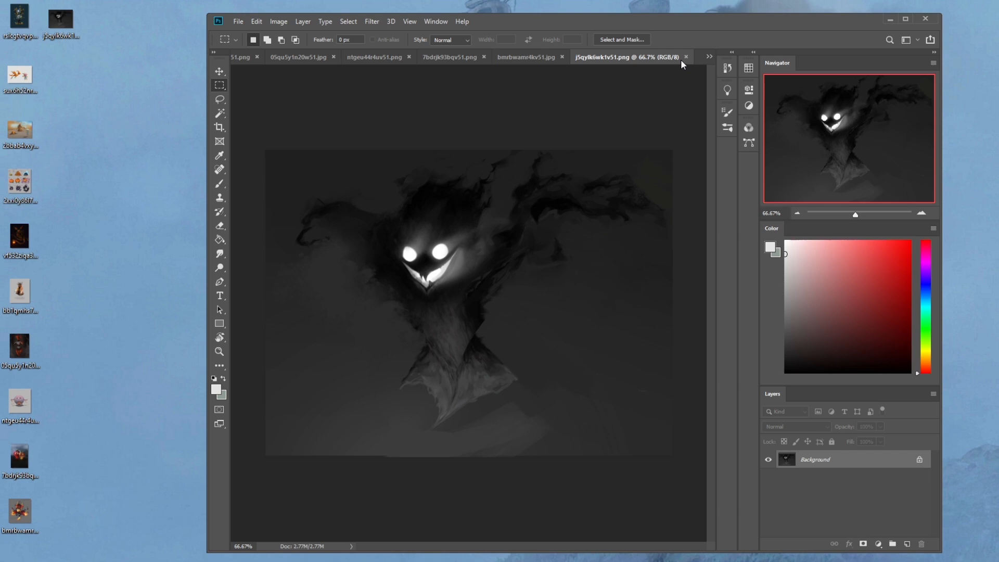
click(686, 57)
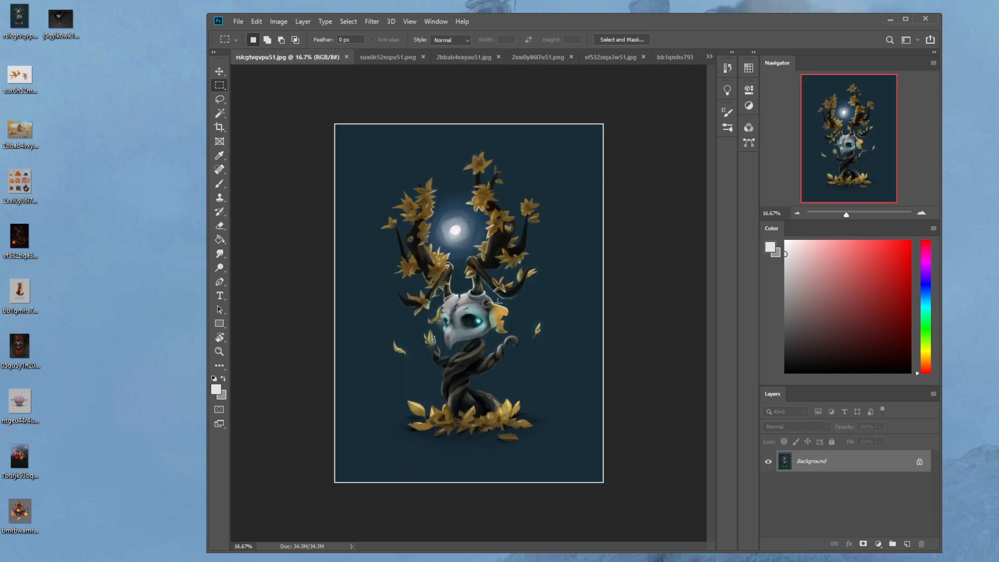
Step: Crop the antlered skull image slightly tighter on all sides
click(219, 126)
drag(336, 128, 335, 125)
drag(601, 478, 597, 475)
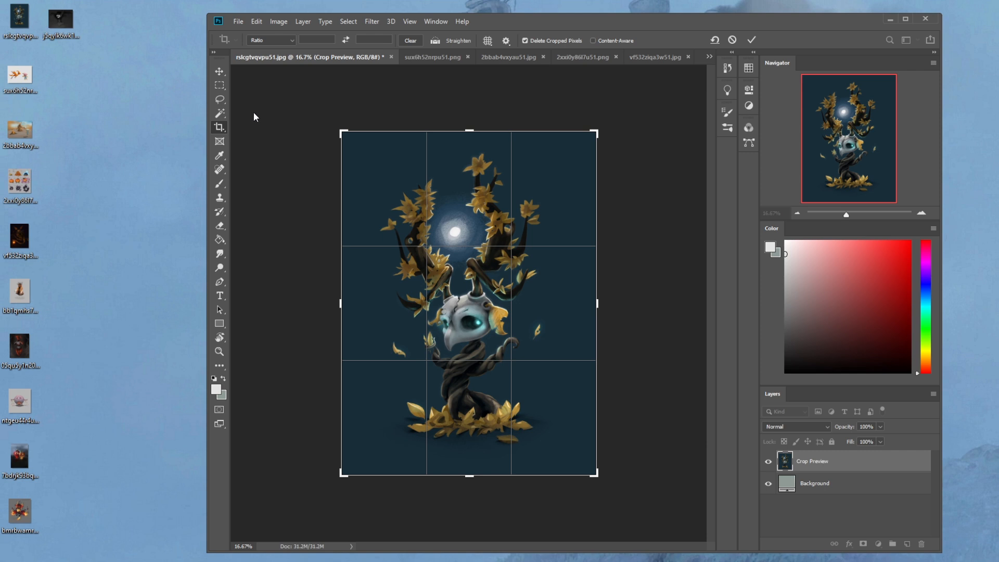
key(Return)
Step: Increase the image's contrast with Levels, using input values 26, 1.04 and 235
key(b)
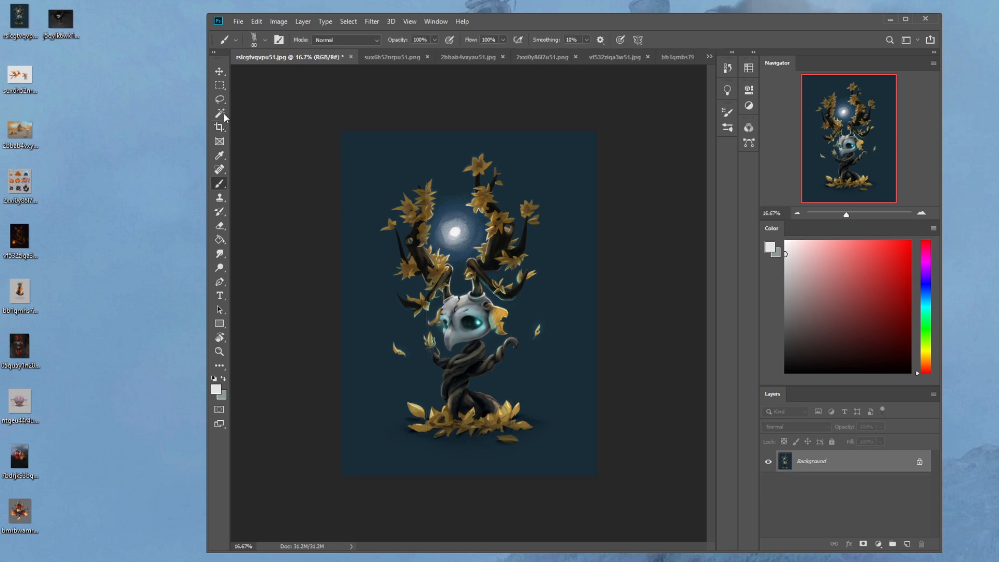
key(ctrl+l)
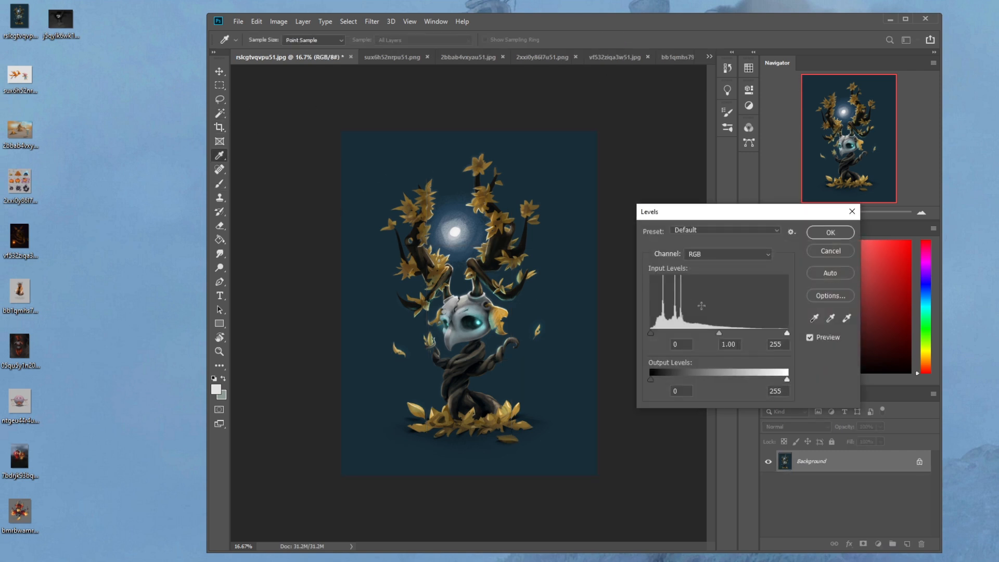
drag(650, 334, 660, 333)
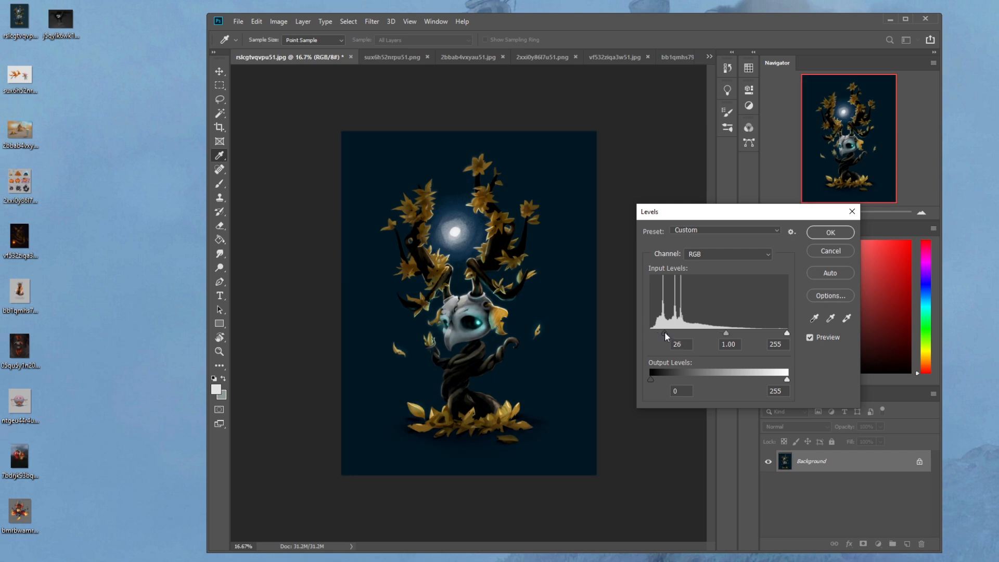
drag(665, 333, 665, 333)
drag(785, 331, 716, 333)
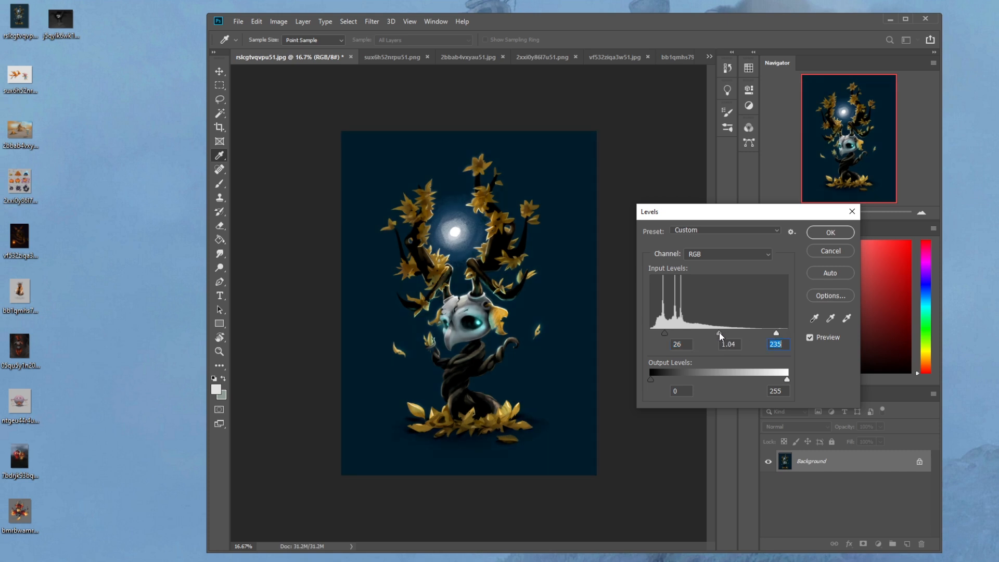
drag(718, 332, 719, 332)
click(831, 232)
Step: Select the dark blue background and the outer glow around the light orb with the Magic Wand
key(w)
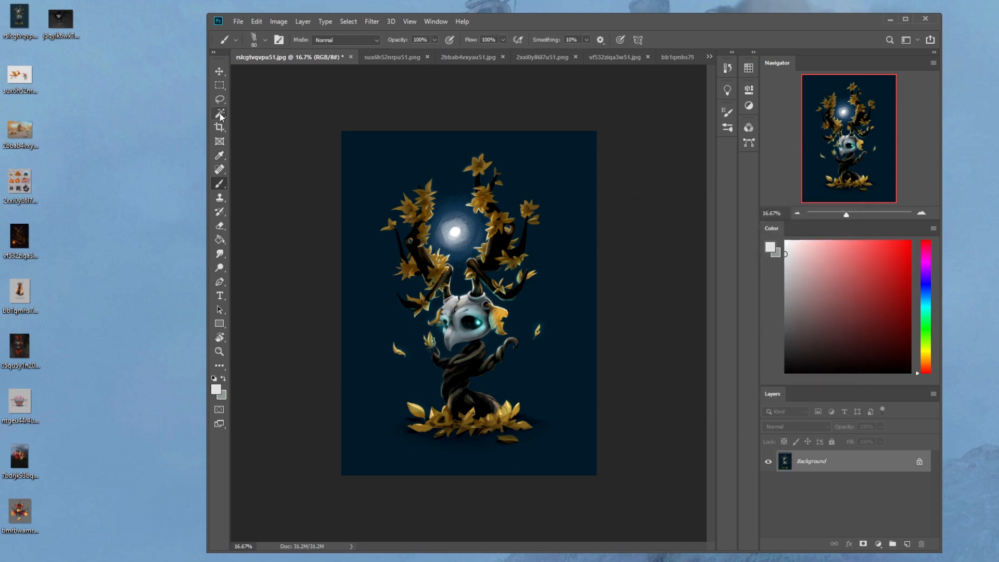
click(588, 248)
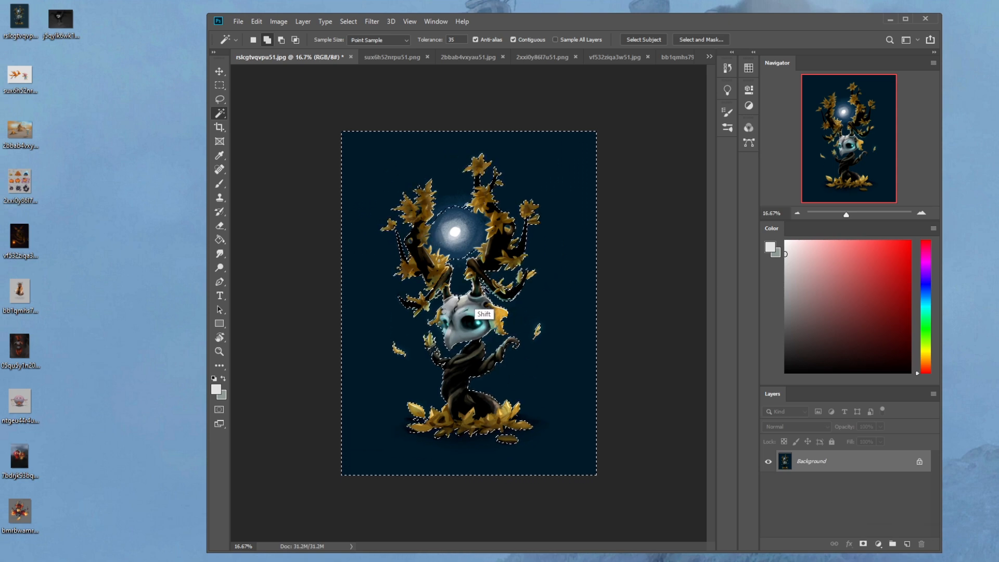
shift+click(470, 206)
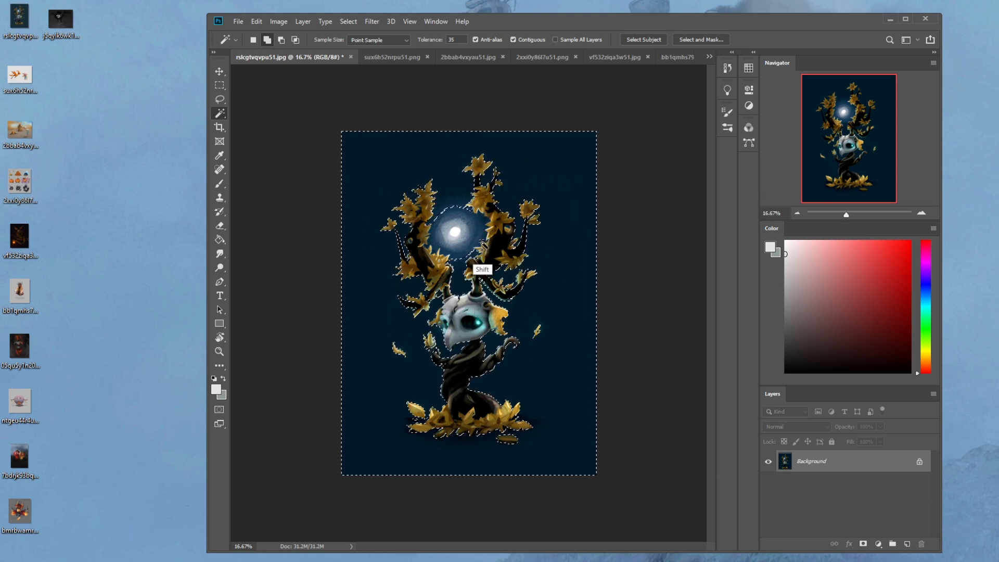
shift+click(469, 237)
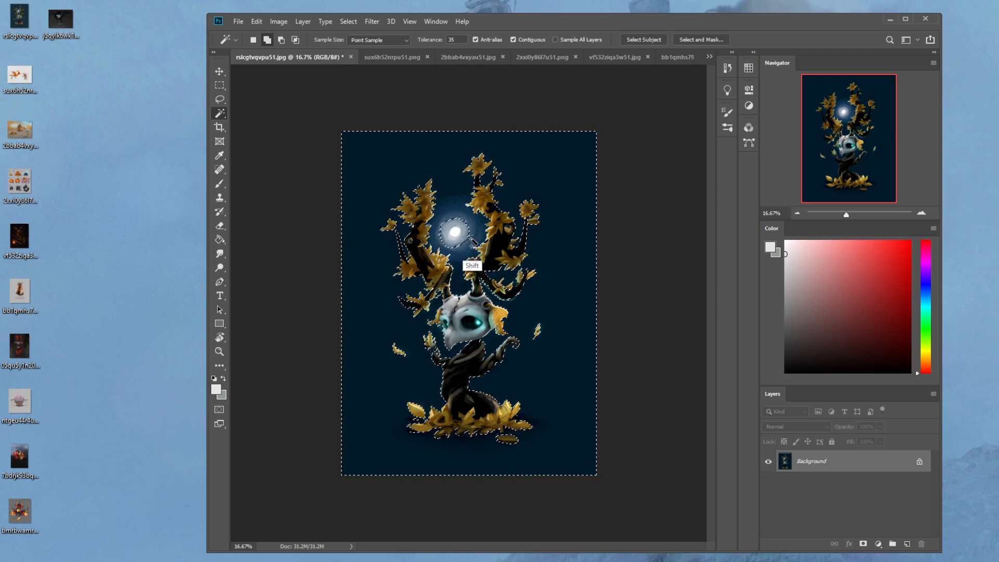
Step: Desaturate the selected background with Hue/Saturation, setting Saturation to -65 and Lightness to +8
key(ctrl+u)
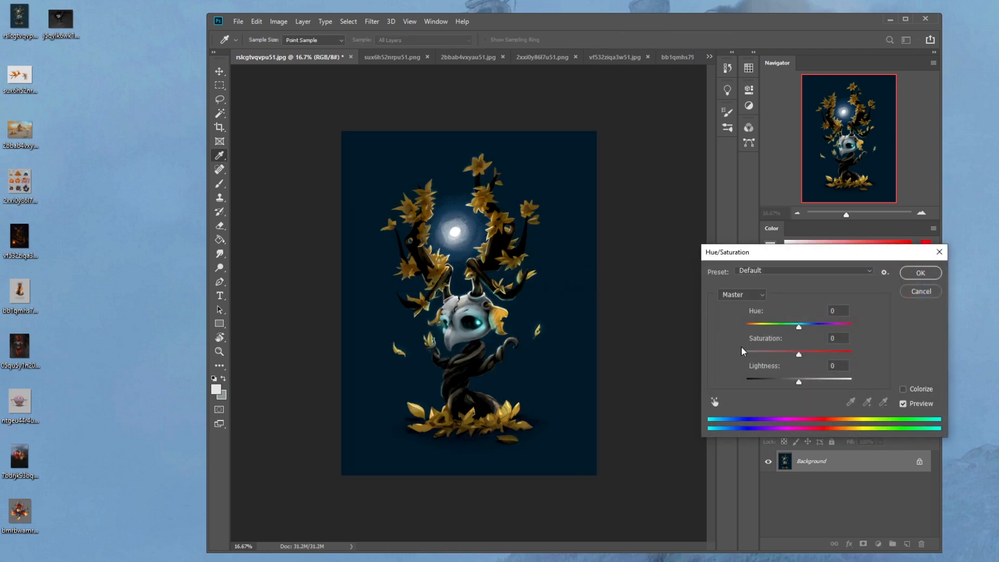
drag(799, 353, 752, 349)
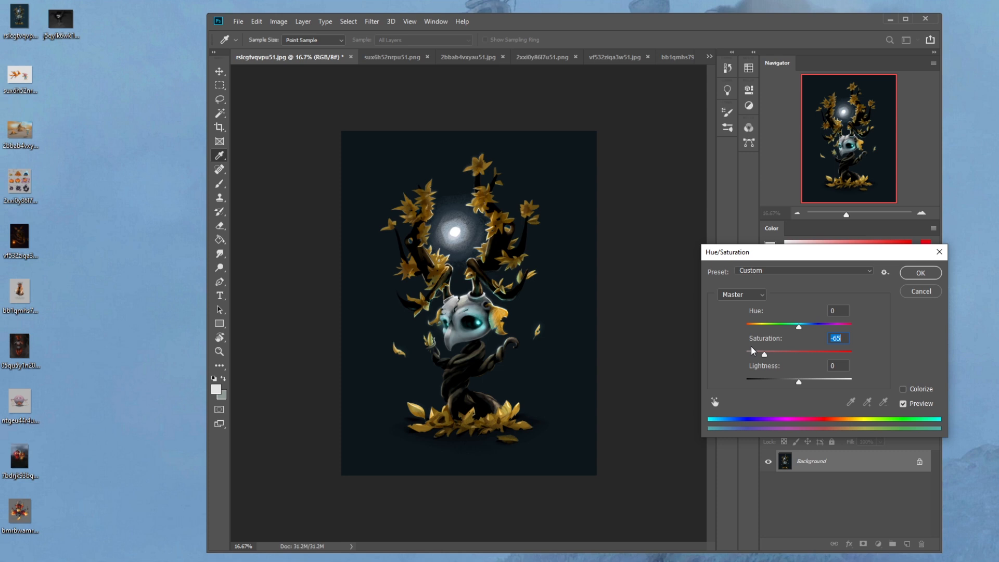
drag(798, 382, 805, 388)
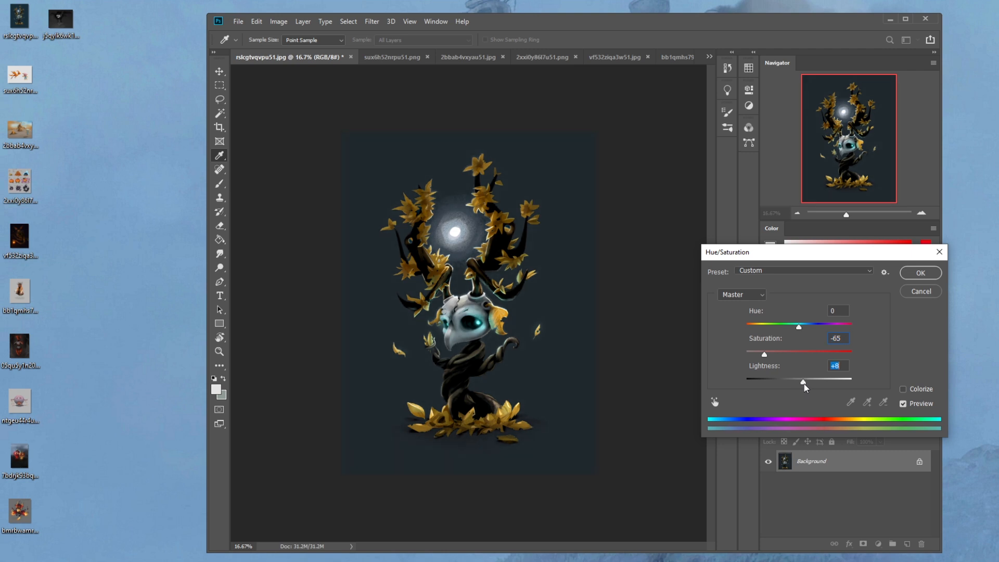
click(919, 273)
Step: Darken the selected background with a Hue/Saturation Lightness of -24 and deselect it
key(w)
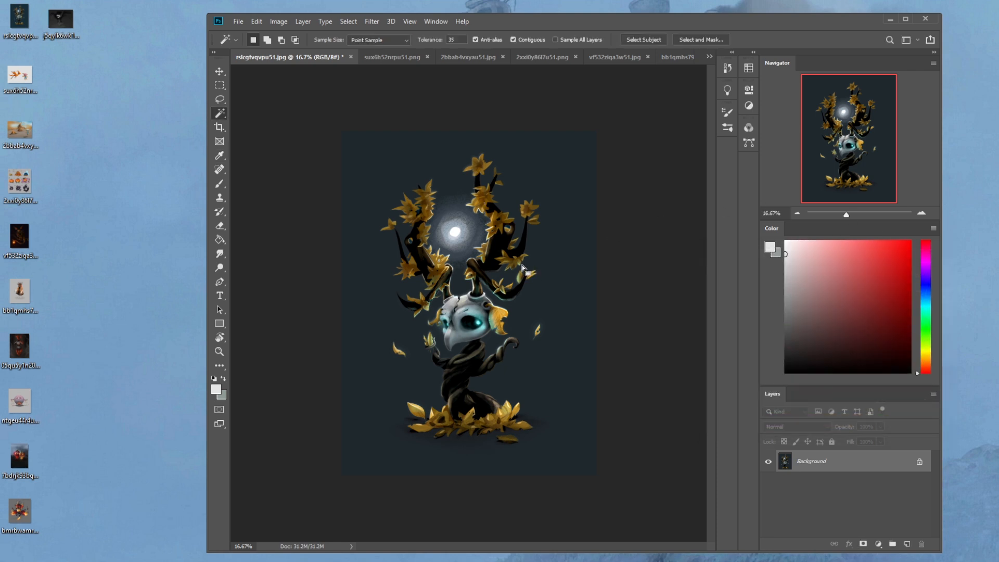
key(m)
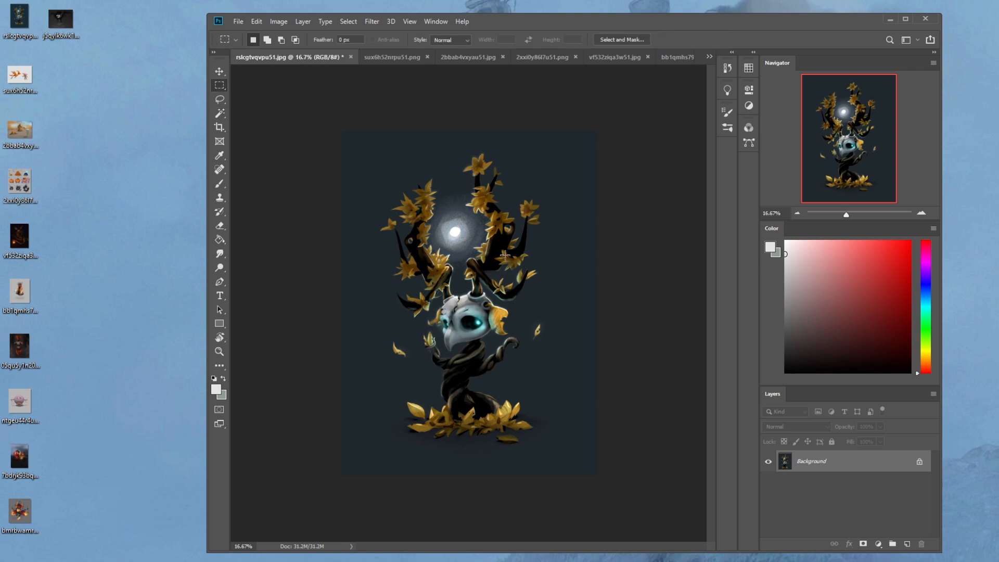
key(ctrl+u)
drag(798, 379, 776, 384)
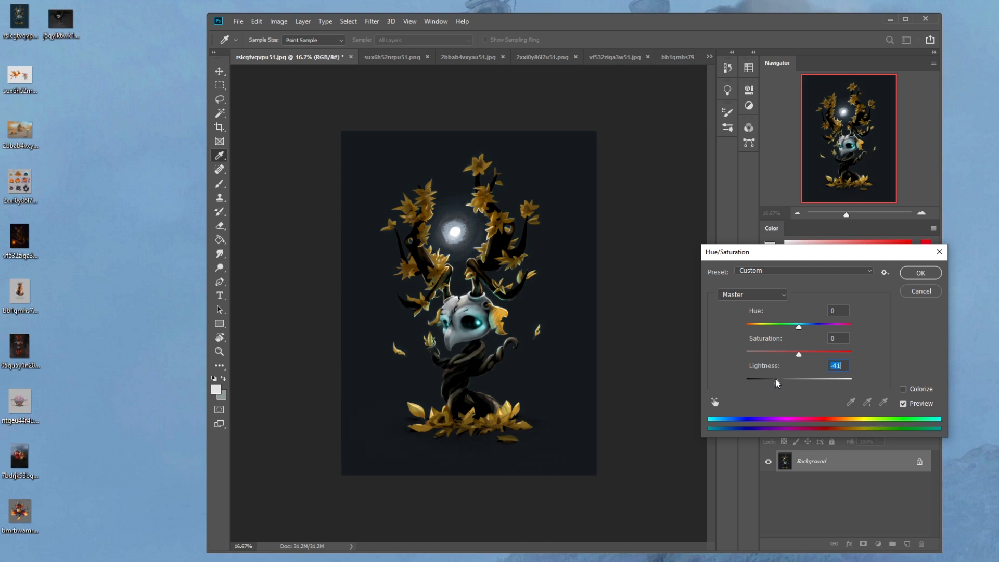
text(0)
drag(798, 383, 786, 383)
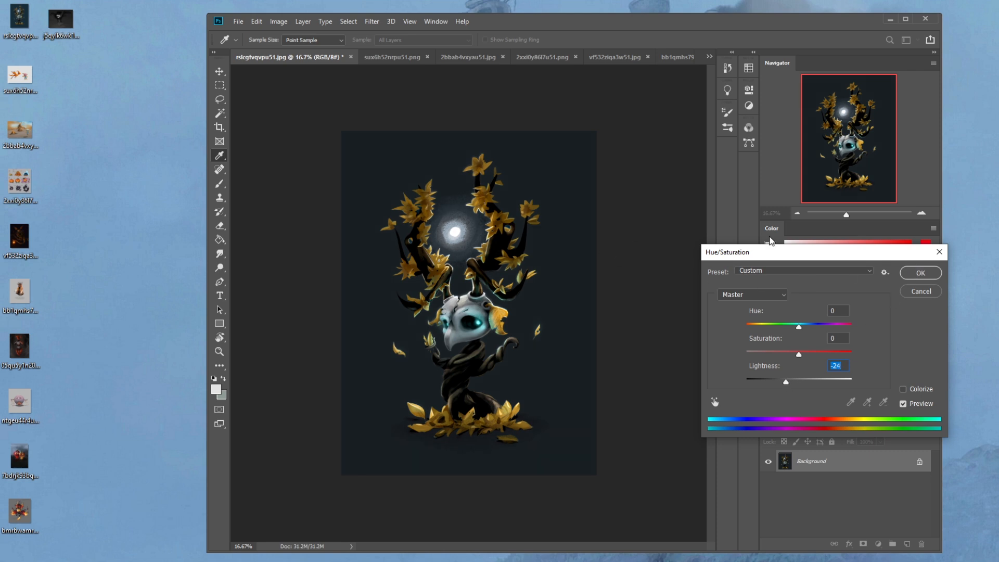
click(920, 273)
key(m)
right_click(498, 262)
click(525, 278)
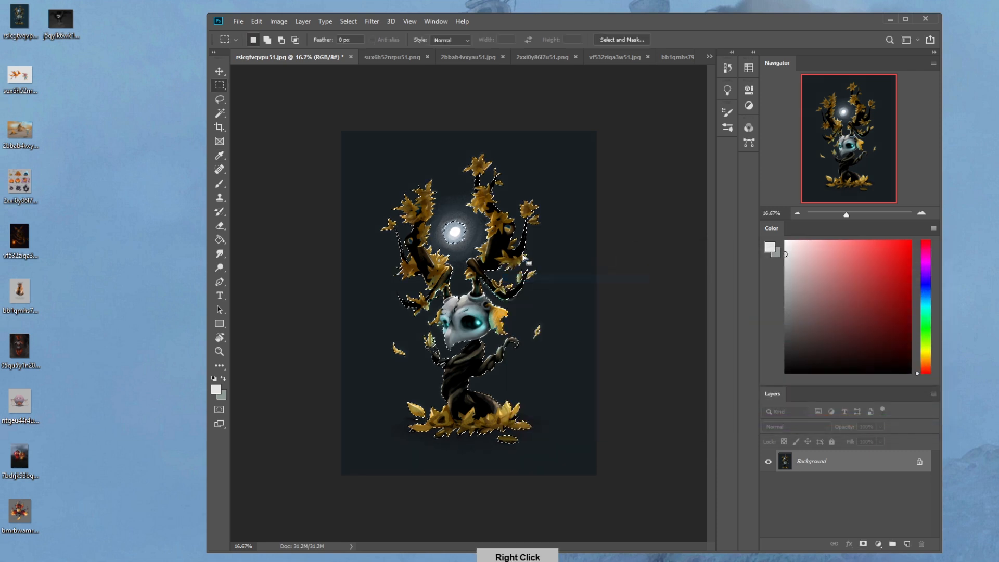
key(ctrl+d)
Step: Brighten the leaves on the skull's antlers using a lighter version of their sampled orange and a 60 px brush
key(b)
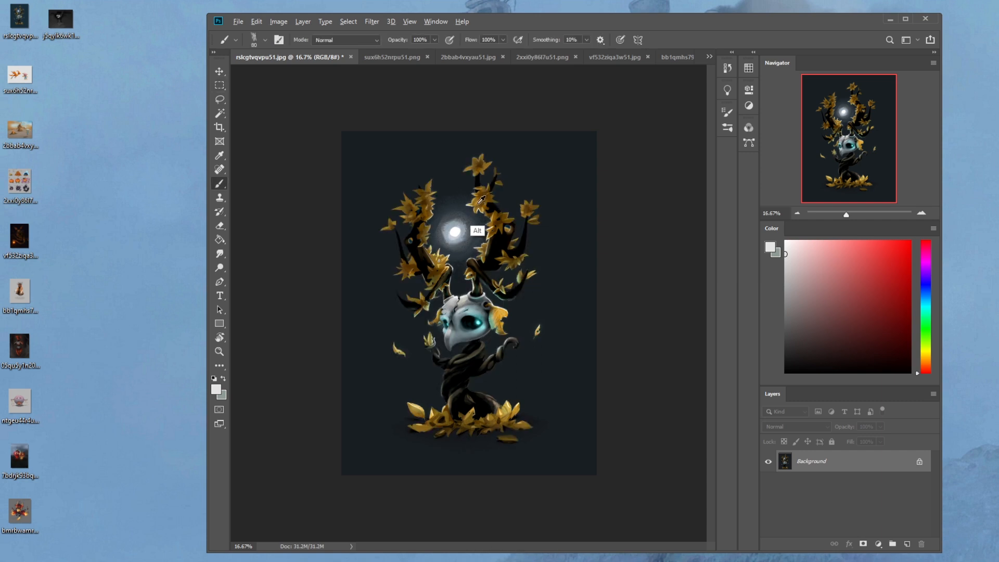
alt+click(476, 202)
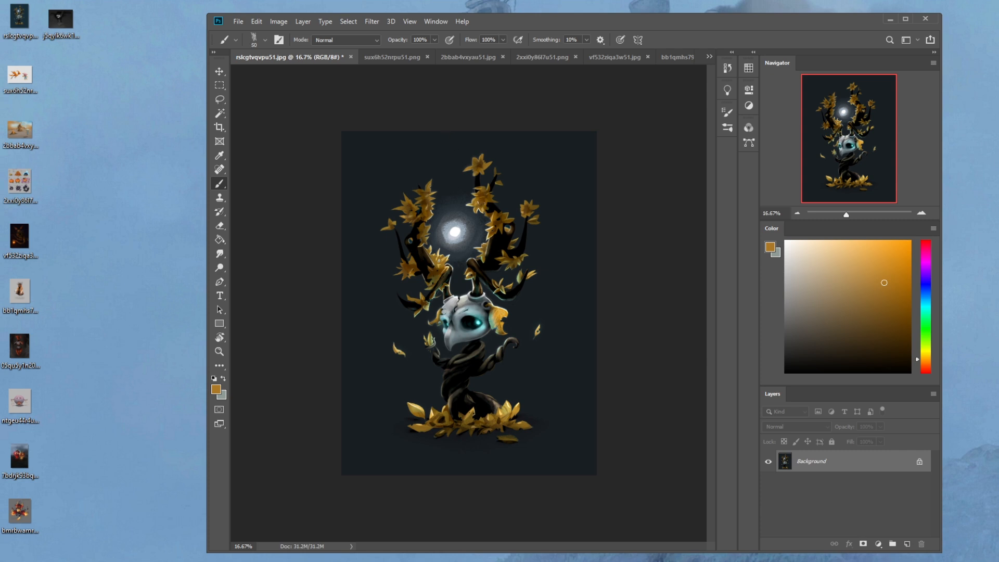
click(432, 41)
click(870, 271)
key(bracketright)
key(bracketright)
drag(431, 182, 429, 191)
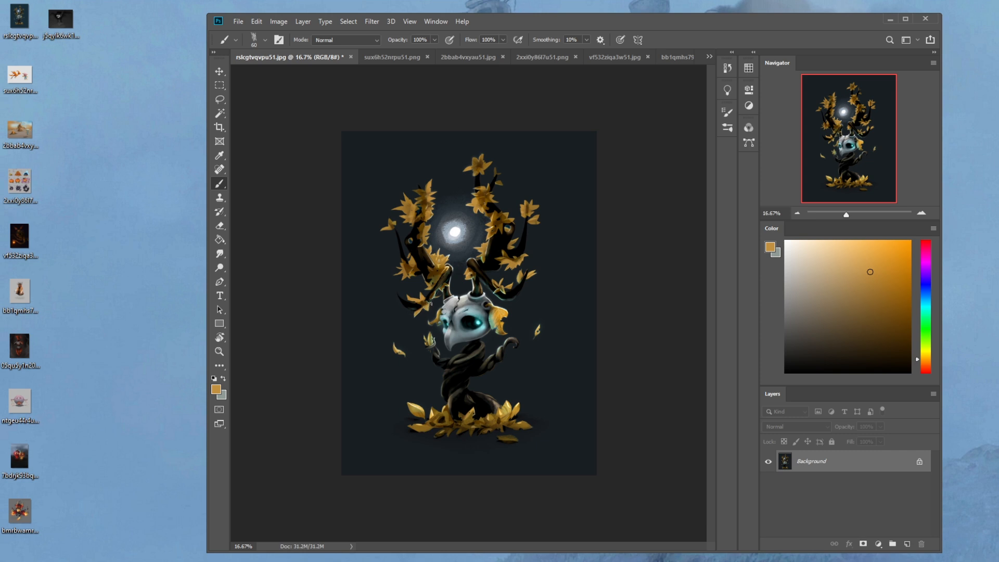
Step: Brighten the yellow leaf beside the skull with sampled color in another blending mode, and return the brush to Normal
alt+click(493, 307)
click(351, 38)
click(322, 90)
mouse_move(497, 310)
mouse_down()
mouse_move(493, 327)
mouse_move(491, 316)
mouse_up()
alt+click(501, 313)
click(344, 40)
click(333, 44)
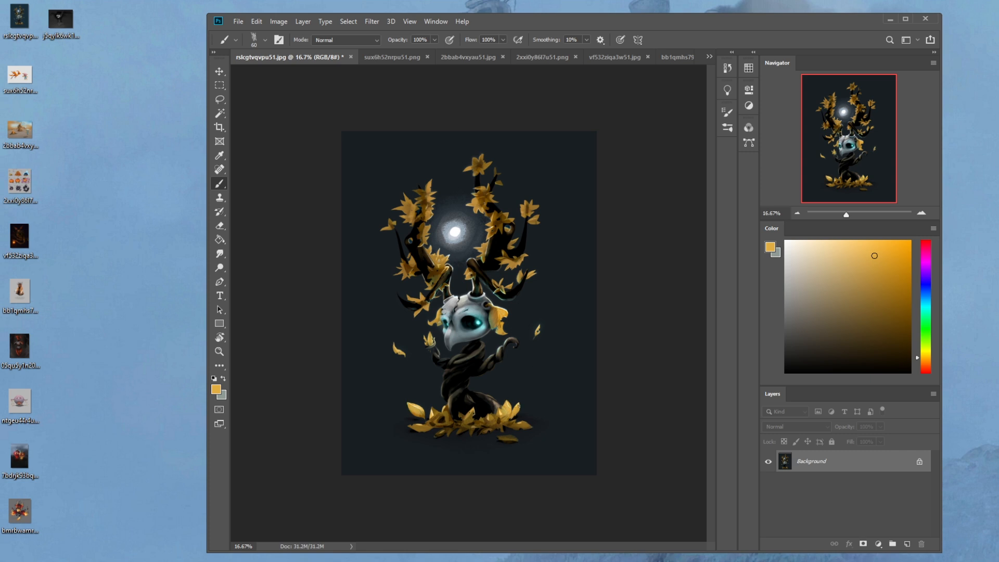
Step: Set up a soft 500 px brush at 50% opacity with white sampled from the glowing orb
alt+click(455, 231)
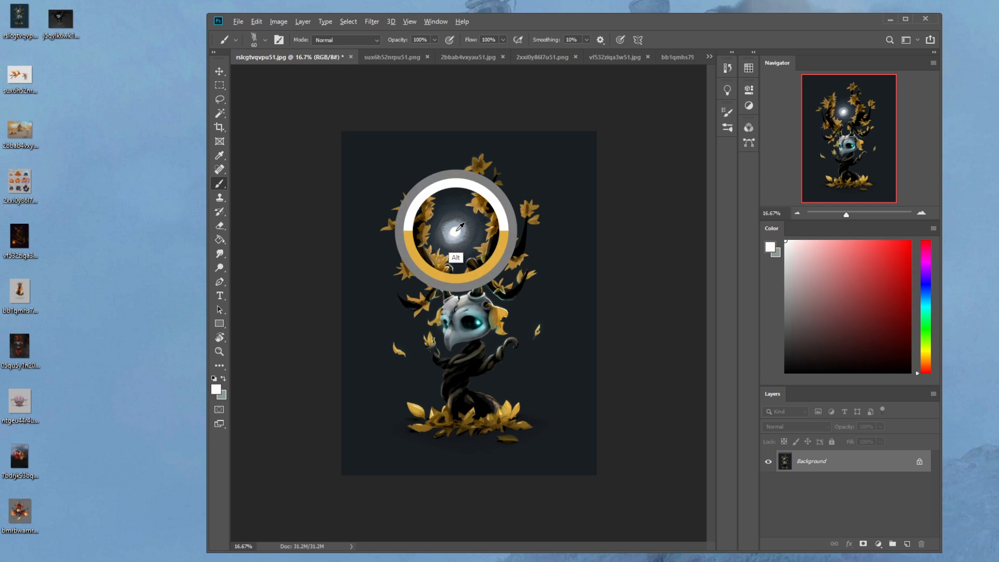
right_click(494, 198)
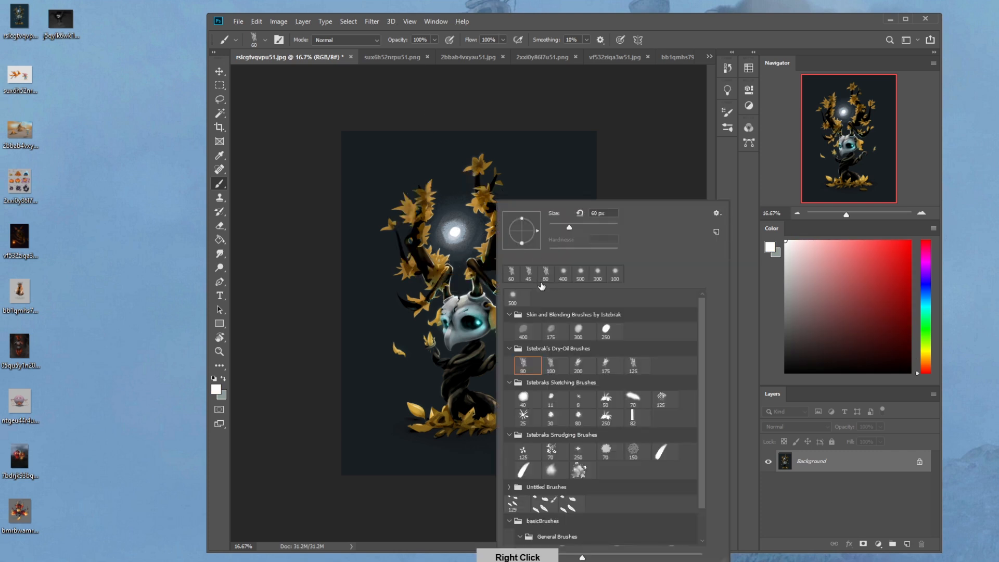
double_click(513, 296)
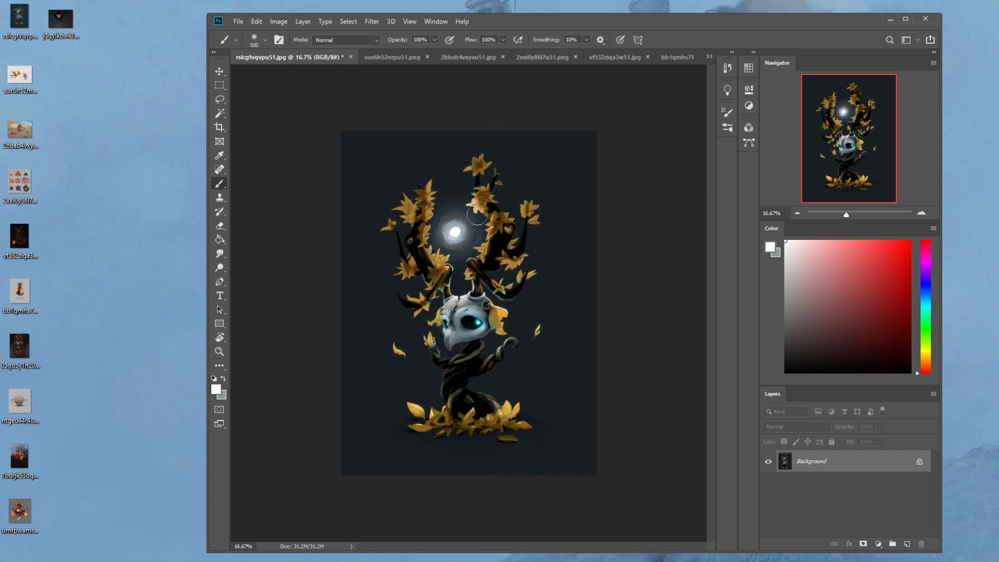
click(434, 40)
Step: Boost the color of the antler leaves using the Sponge tool in Saturate mode at 83% flow with a smaller brush
key(ctrl+minus)
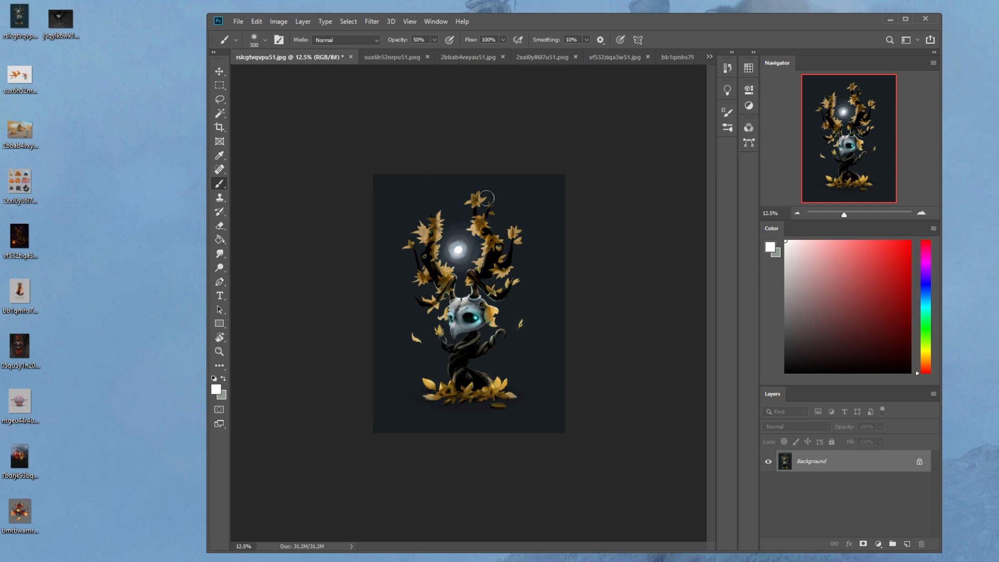
click(220, 254)
click(227, 266)
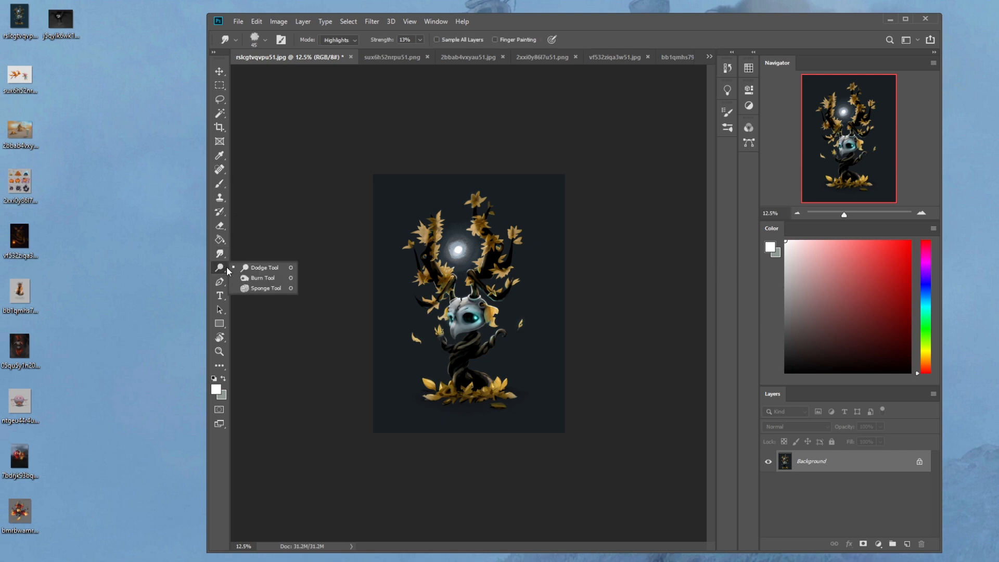
click(253, 287)
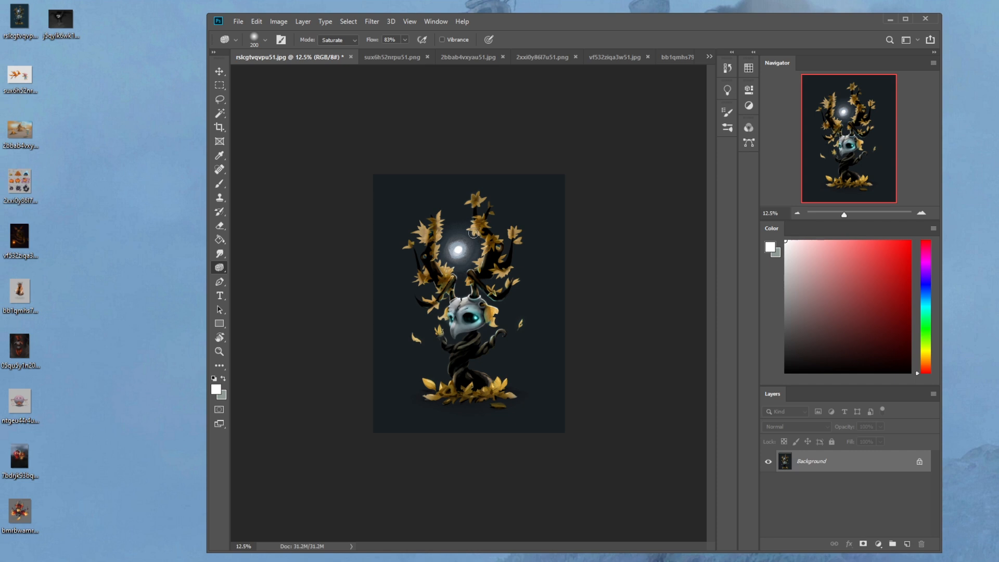
key(bracketleft)
key(bracketleft)
key(bracketleft)
key(bracketleft)
Step: Deepen the creature's shadows with a black 175 px brush in Darken mode at 50% opacity
click(219, 254)
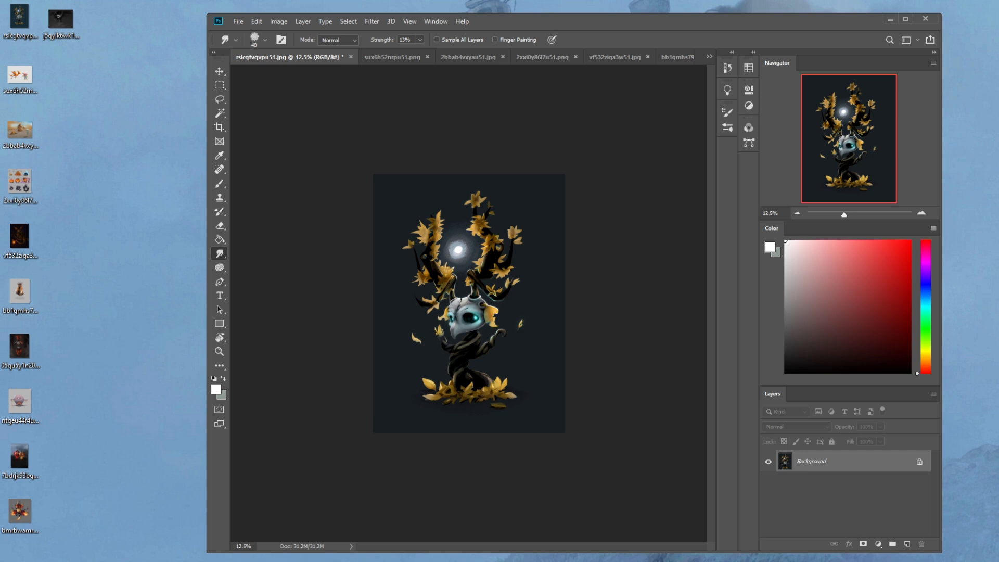
key(b)
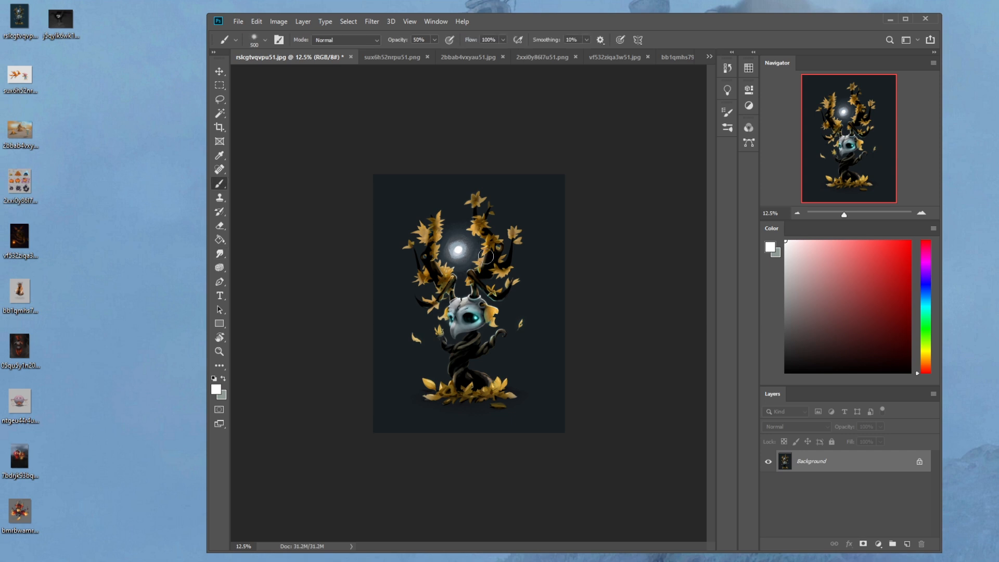
key(d)
click(358, 41)
click(333, 90)
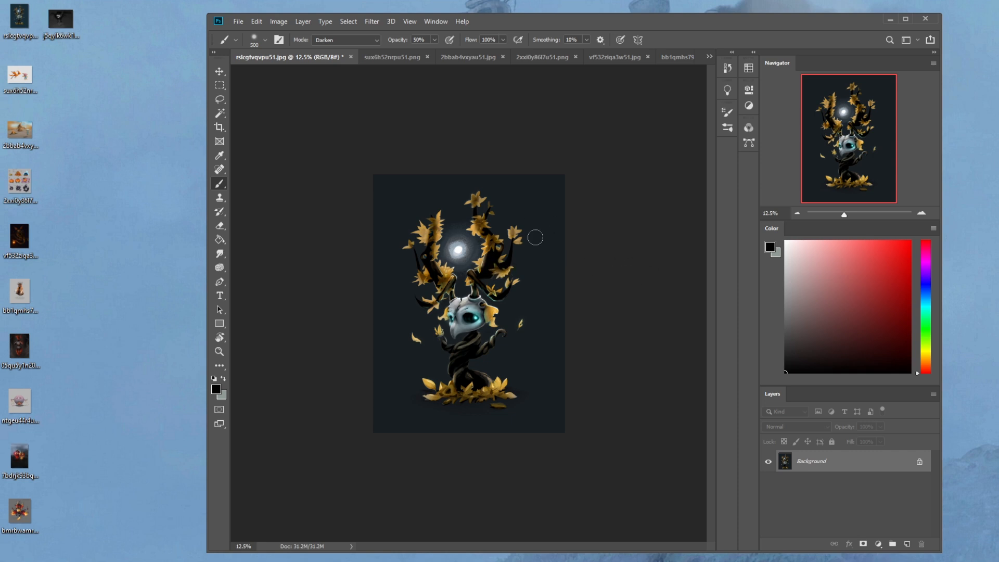
key(bracketleft)
key(bracketleft)
key(bracketleft)
click(219, 254)
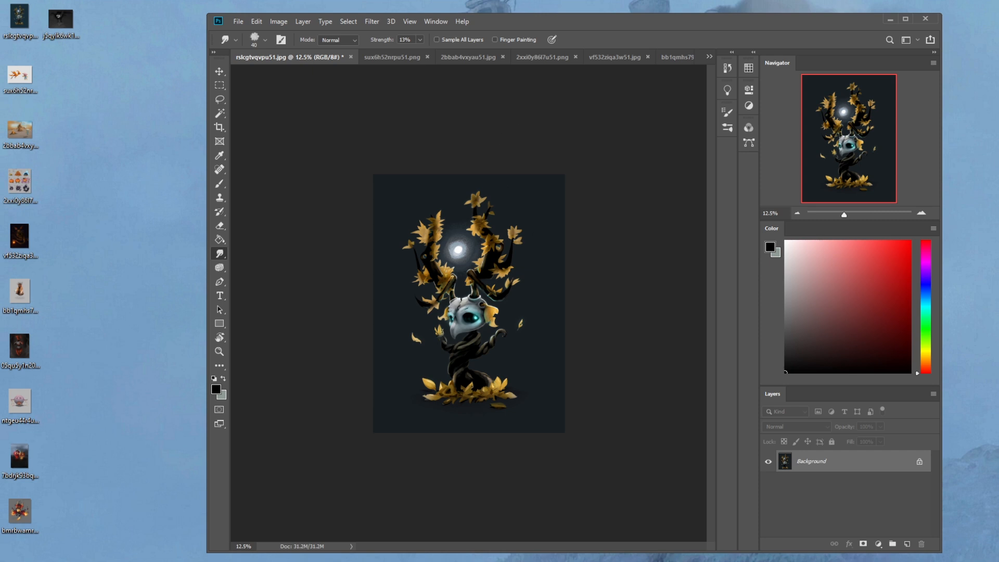
key(b)
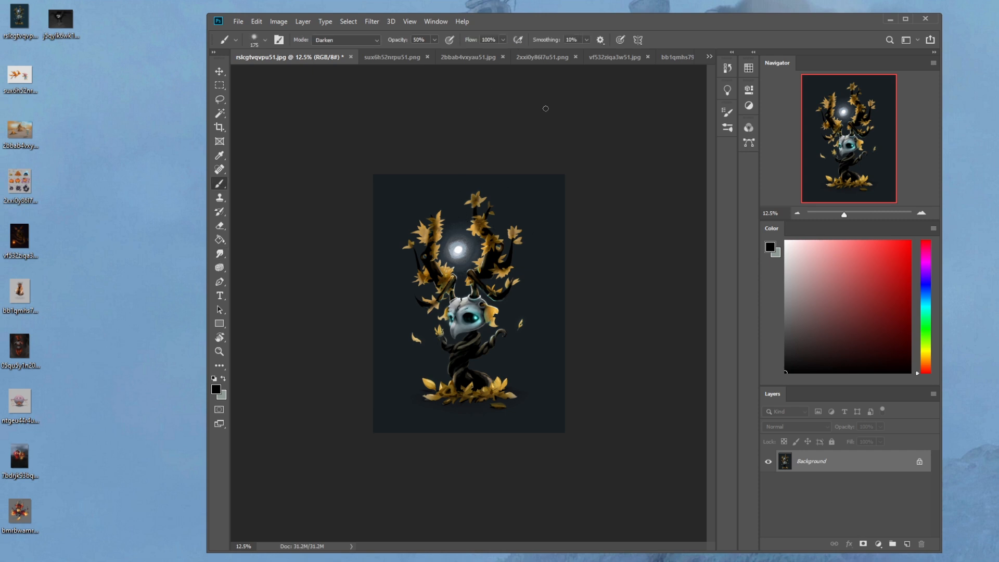
Step: Paint fine white highlights on the creature with a small brush in Normal mode at 100% opacity
drag(801, 257, 752, 206)
click(351, 40)
click(343, 38)
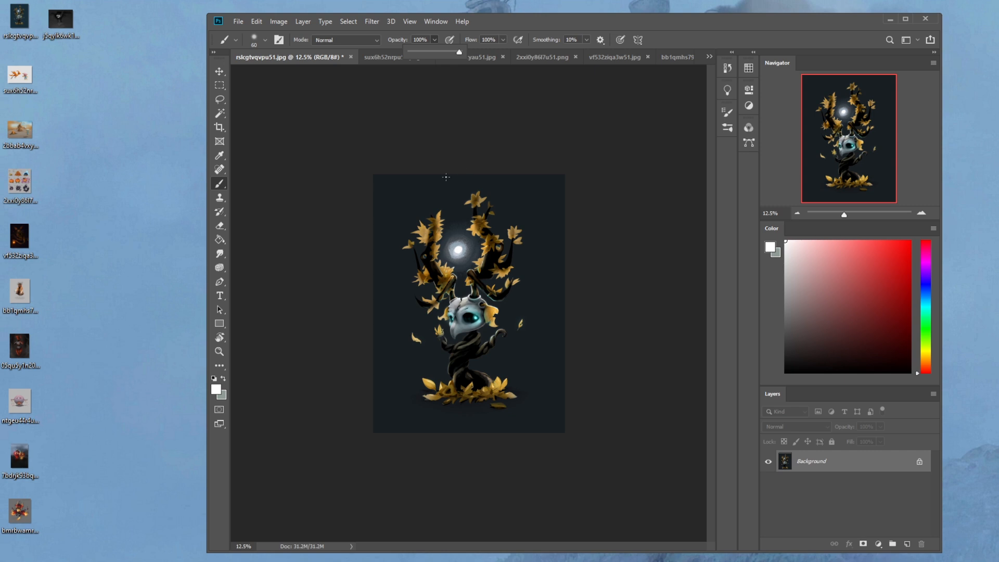
key(bracketright)
key(bracketright)
key(ctrl+plus)
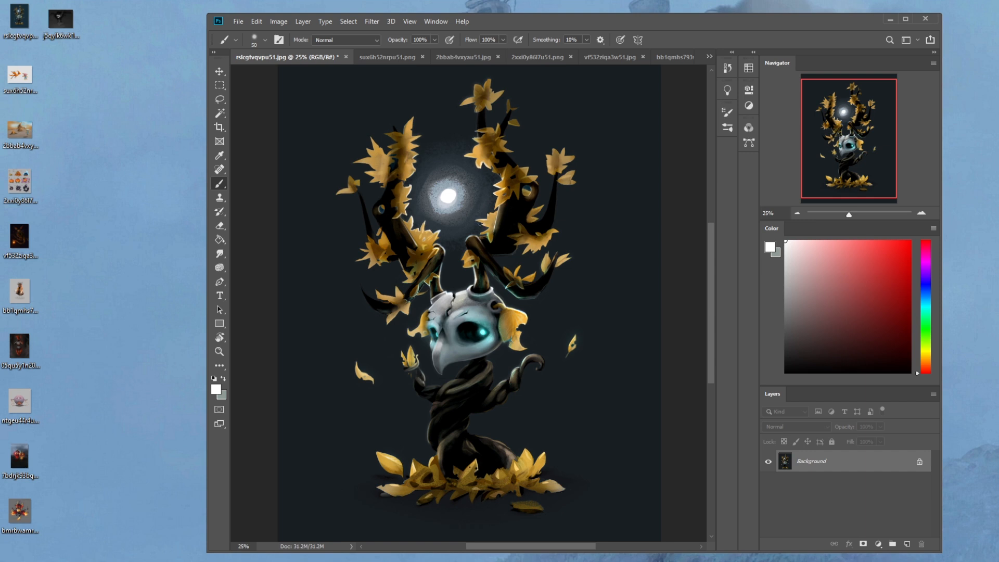
key(bracketright)
key(bracketright)
Step: Smudge the painted details, invert the selection to the background, and add the glowing orb to it with the Lasso
key(ctrl+minus)
key(ctrl+minus)
key(ctrl+minus)
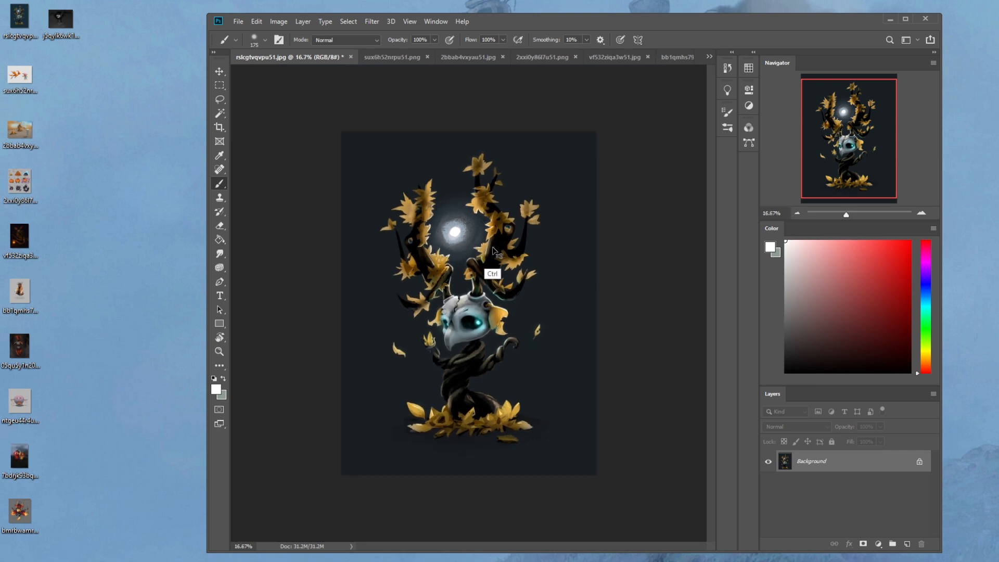
click(221, 257)
click(266, 274)
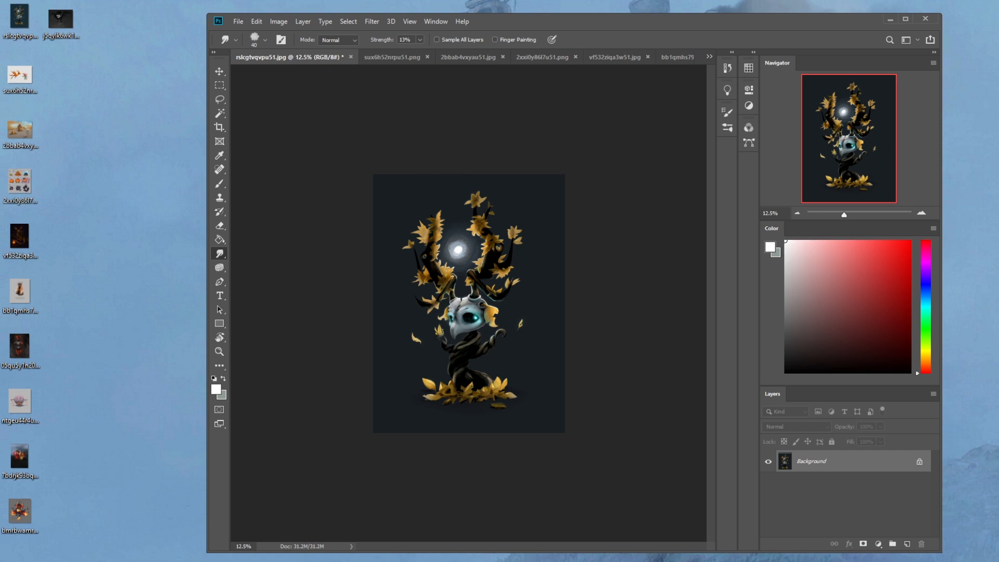
key(m)
right_click(492, 255)
click(534, 271)
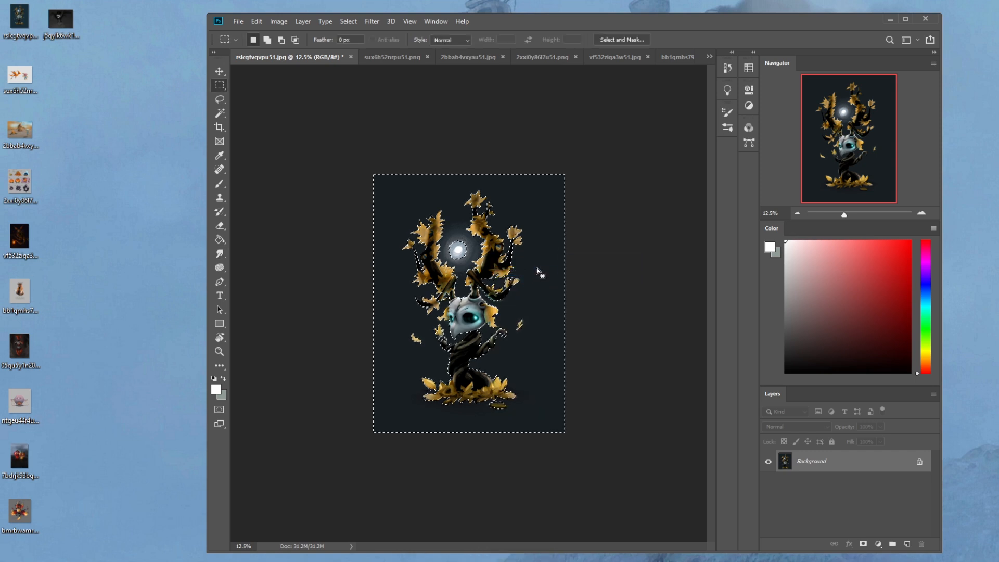
key(l)
key(shift)
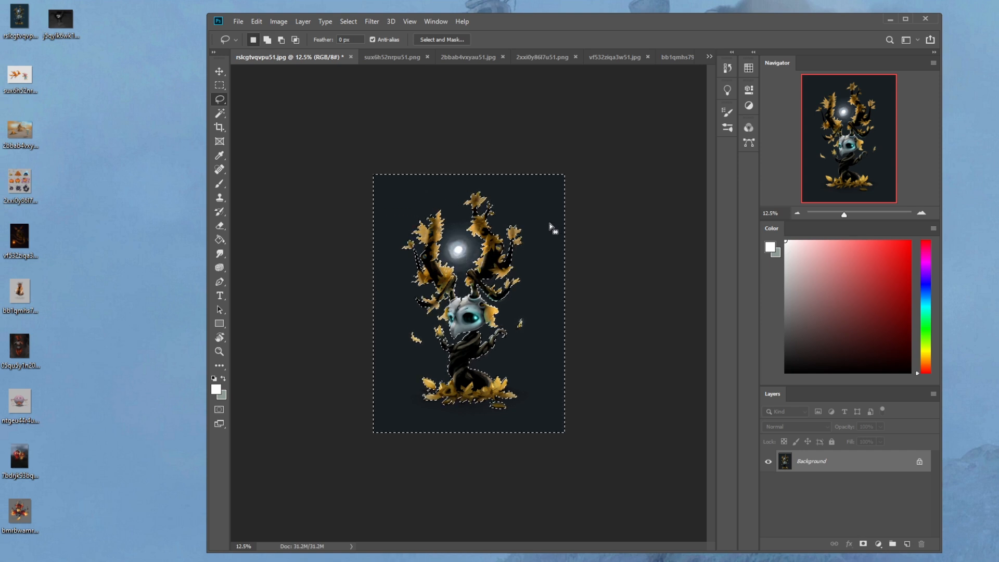
Step: Compare the original image with the latest paintover state using the document history
click(726, 68)
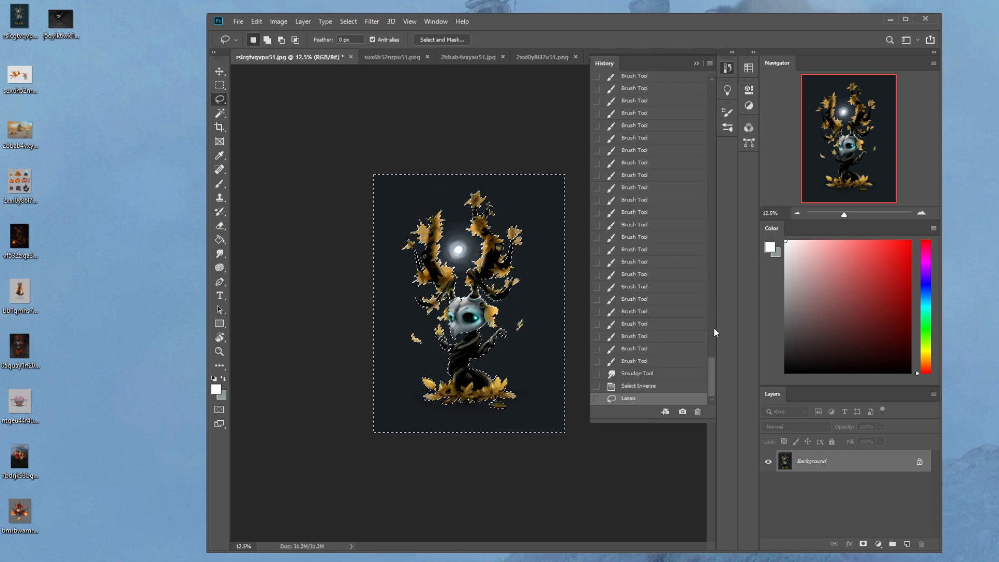
drag(711, 365, 701, 69)
click(687, 83)
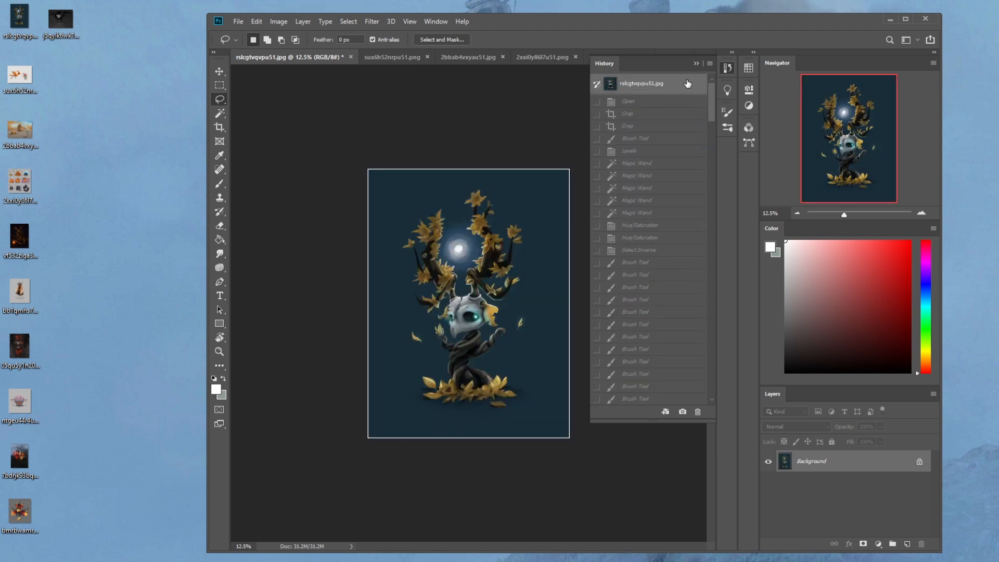
drag(714, 98, 714, 386)
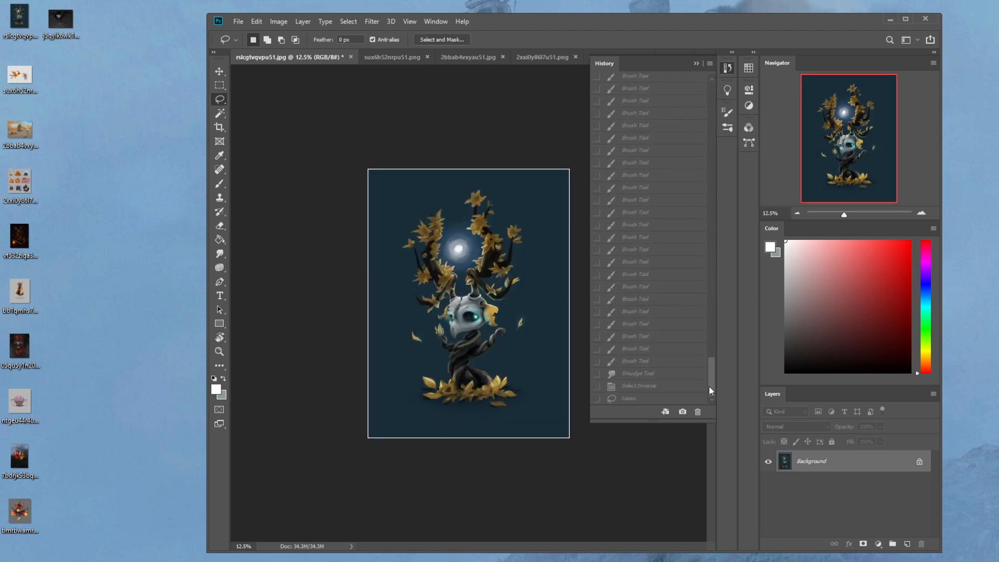
click(636, 400)
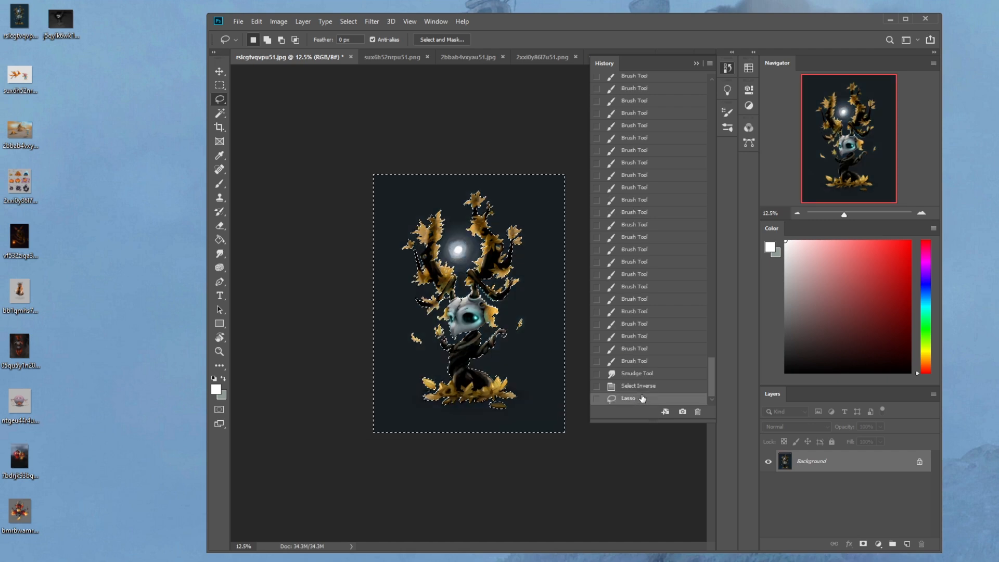
click(697, 63)
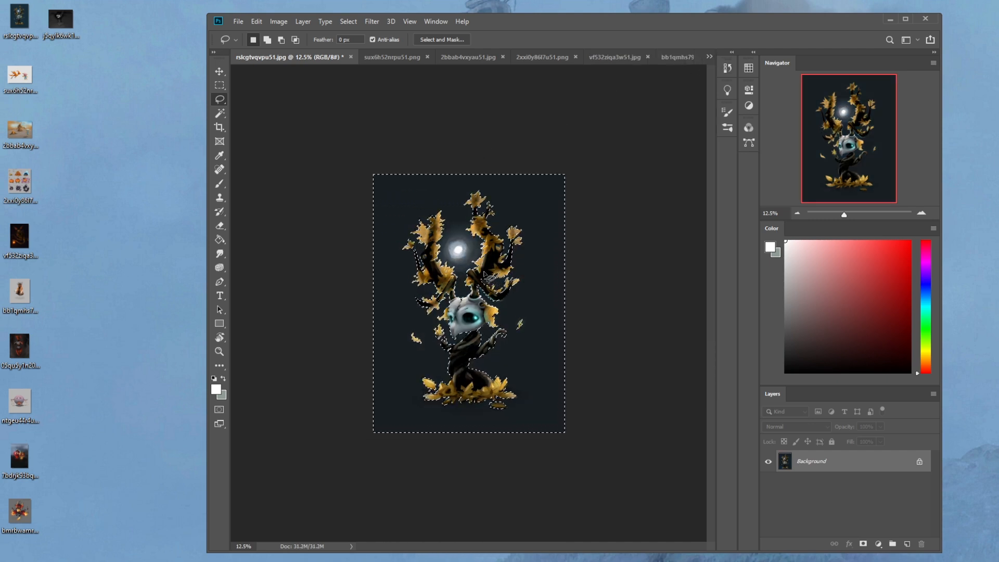
Step: Try a Gaussian Blur with a 26.3-pixel radius on the selected background and orb
click(372, 21)
mouse_move(420, 146)
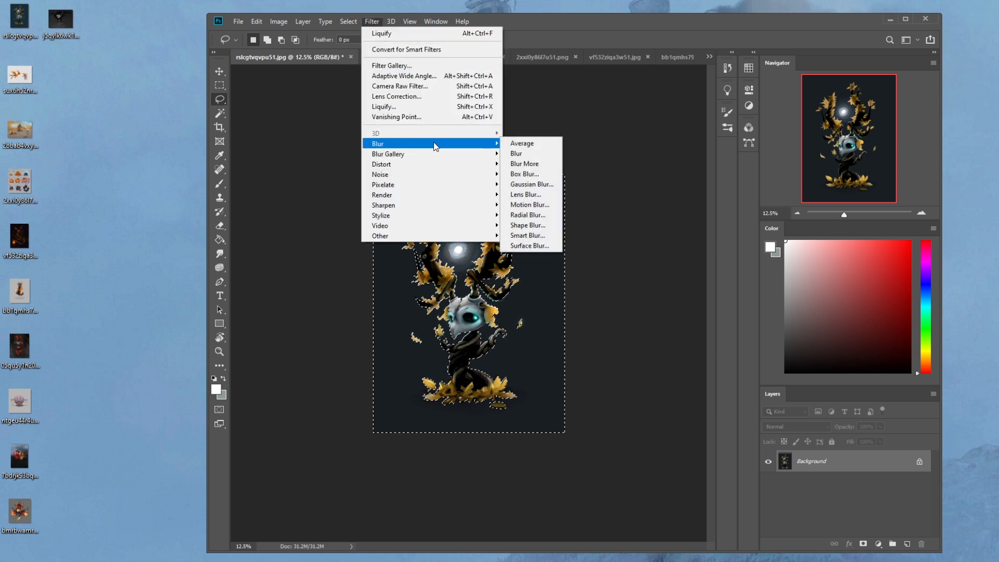
click(520, 185)
drag(736, 408, 760, 409)
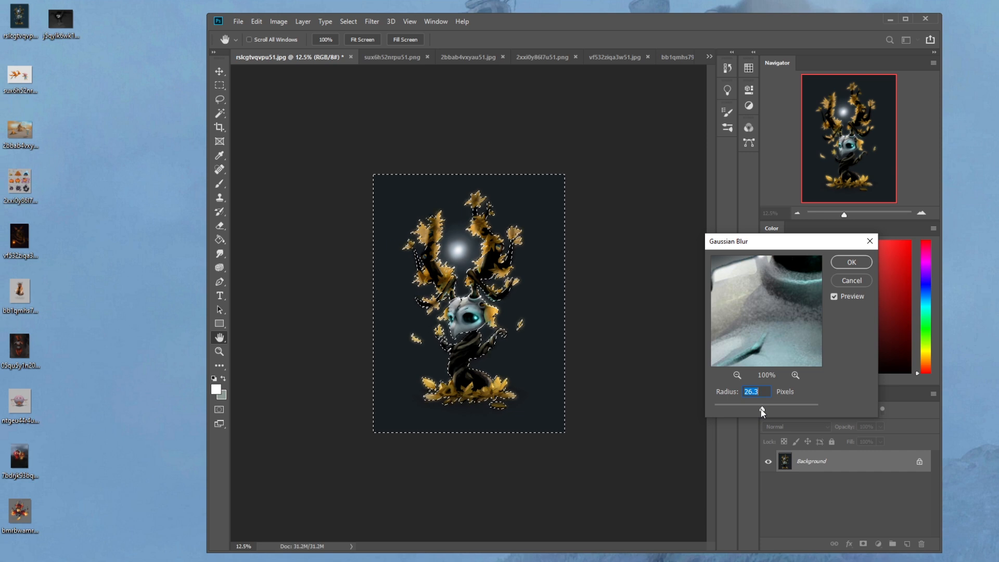
click(851, 262)
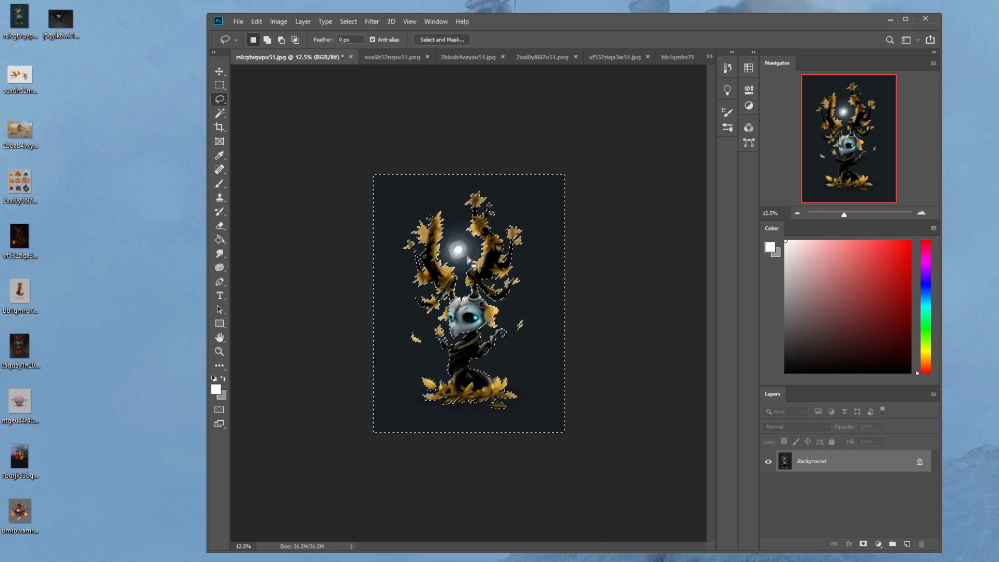
Step: Paint a large soft glow around the orb with blue-gray sampled from its halo and a brush enlarged to about 2000 px
key(b)
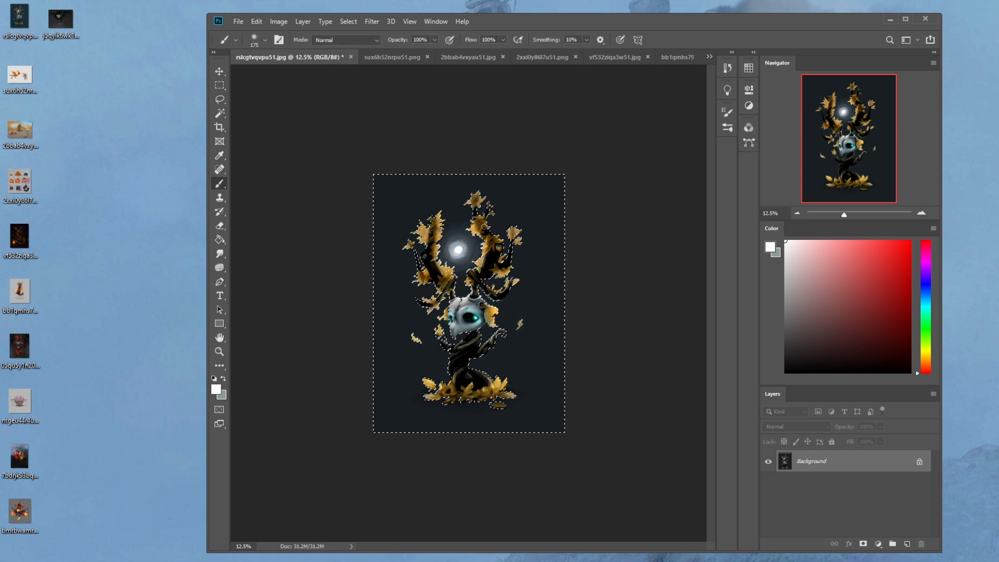
right_click(513, 239)
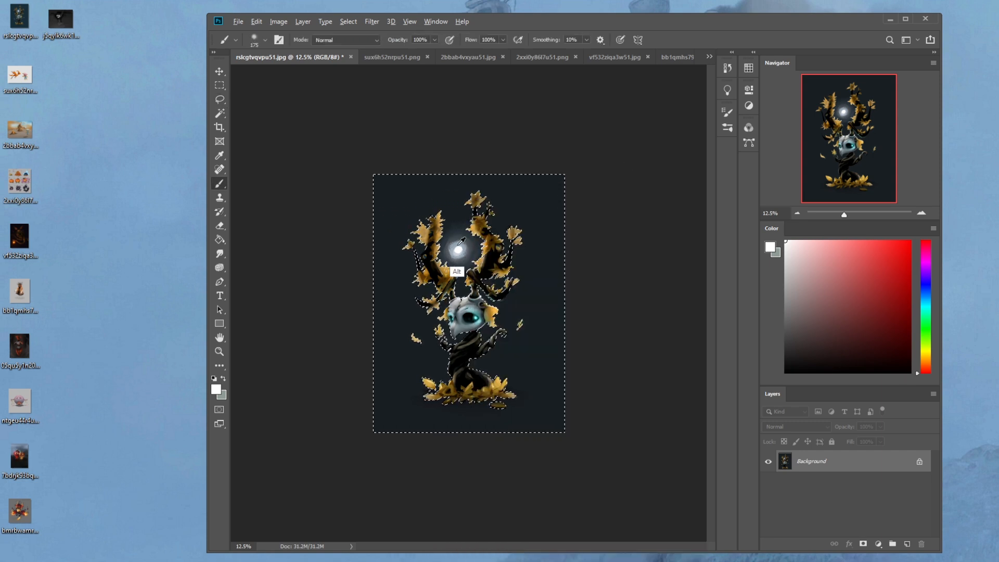
alt+click(446, 231)
key(bracketright)
key(bracketright)
key(bracketright)
key(bracketright)
key(bracketright)
key(bracketright)
key(bracketright)
key(bracketright)
key(bracketright)
key(bracketright)
key(bracketright)
key(bracketright)
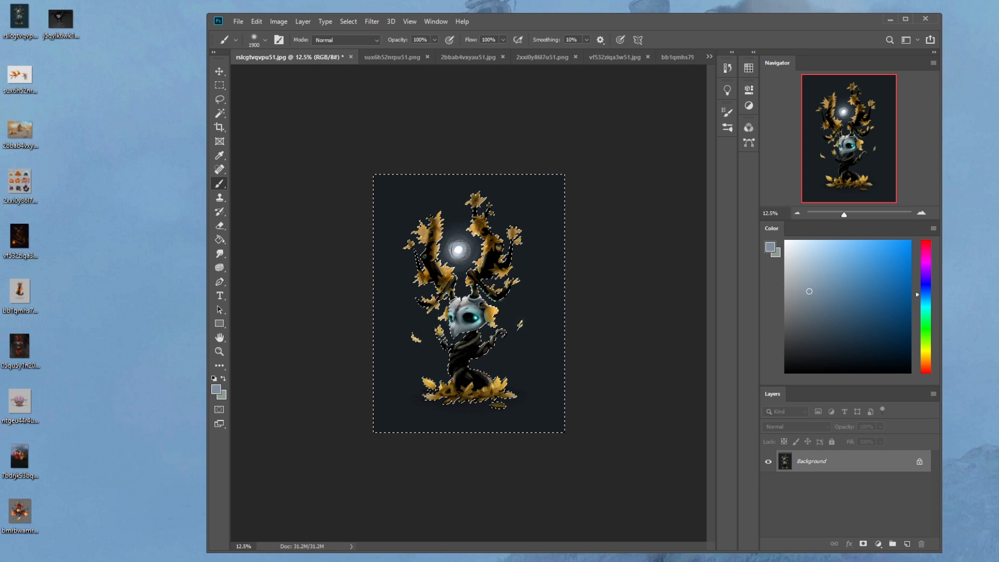
click(459, 249)
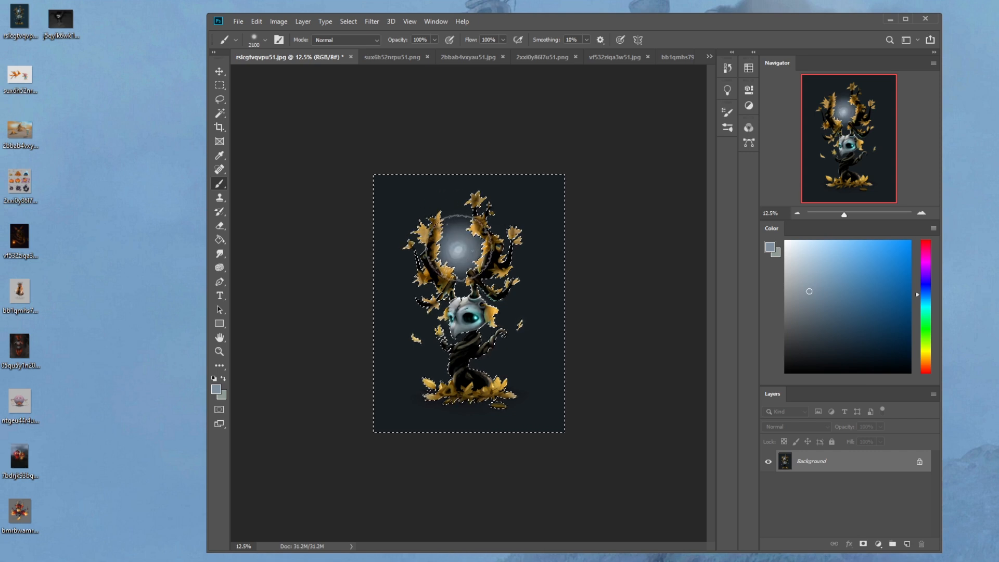
Step: Brighten the middle of the glow with white dabs at 29% opacity, shrinking the soft brush from 2600 px toward 600 px
drag(802, 256, 784, 240)
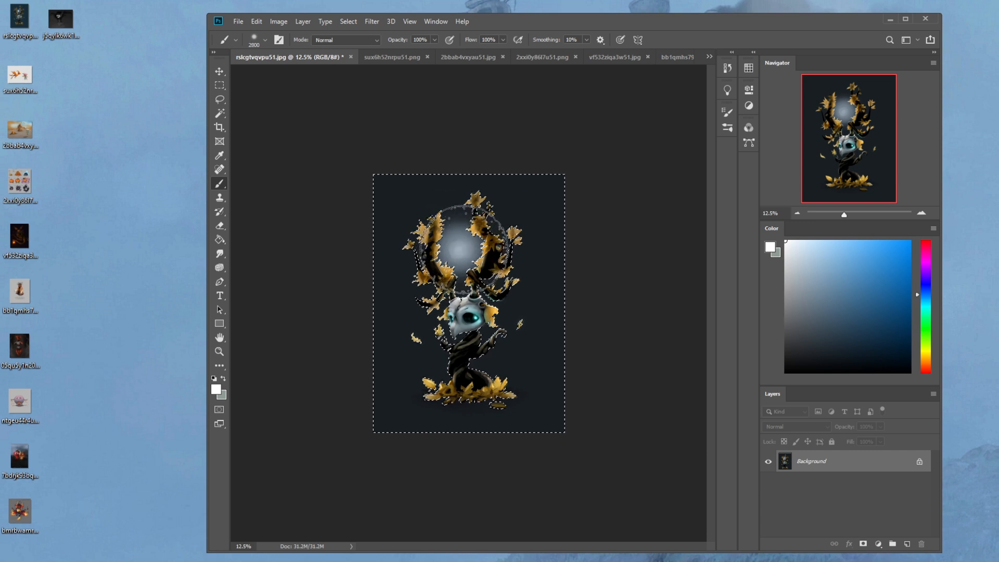
key(ctrl+z)
click(434, 40)
click(400, 51)
key(bracketleft)
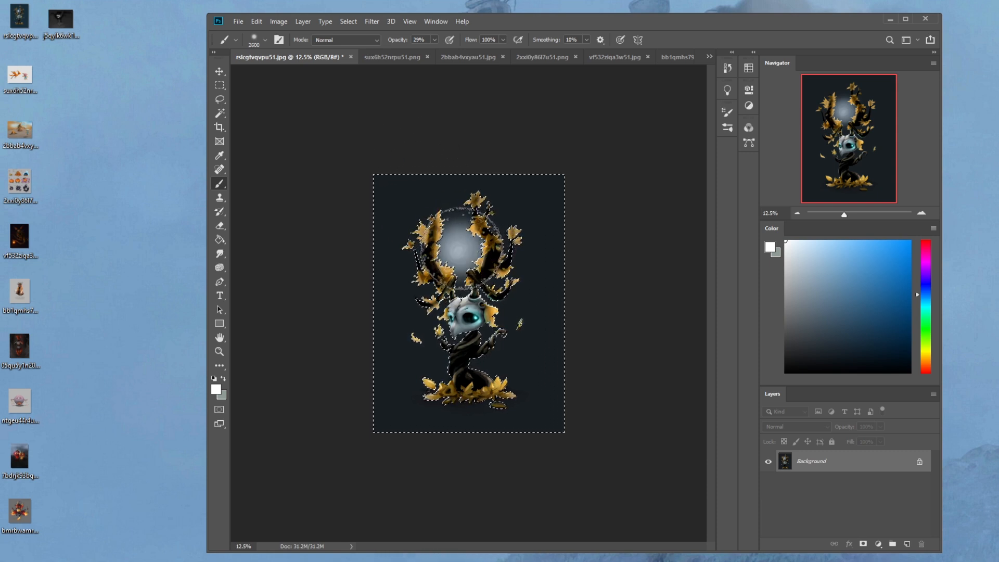
key(bracketleft)
key(bracketleft)
key(bracketleft)
key(bracketleft)
click(461, 248)
key(bracketleft)
key(bracketleft)
key(bracketleft)
click(461, 248)
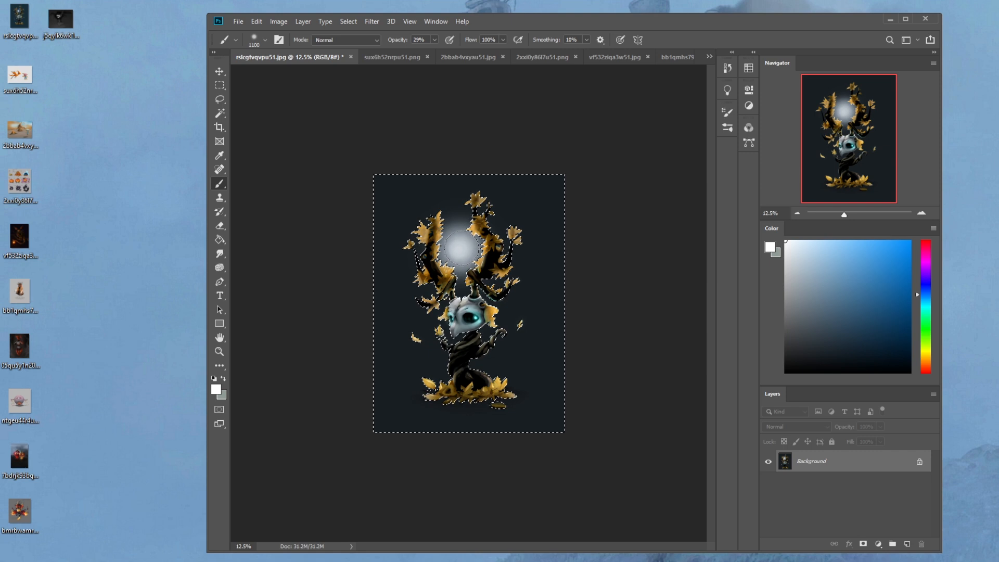
key(bracketleft)
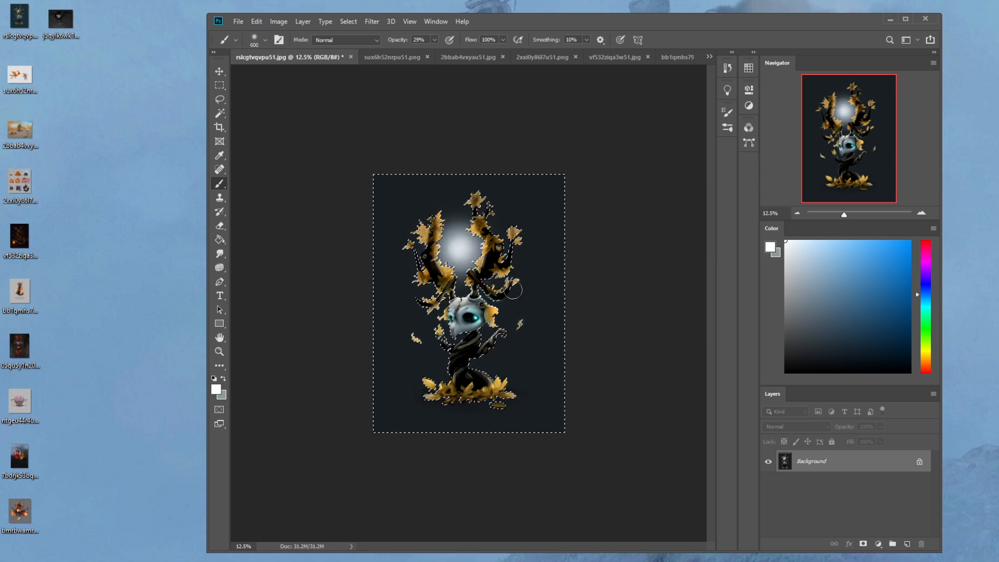
Step: Paint a solid white orb in the glow's center on a new layer with a hard round 200 px brush
right_click(512, 290)
scroll(671, 484, down, 2)
click(583, 518)
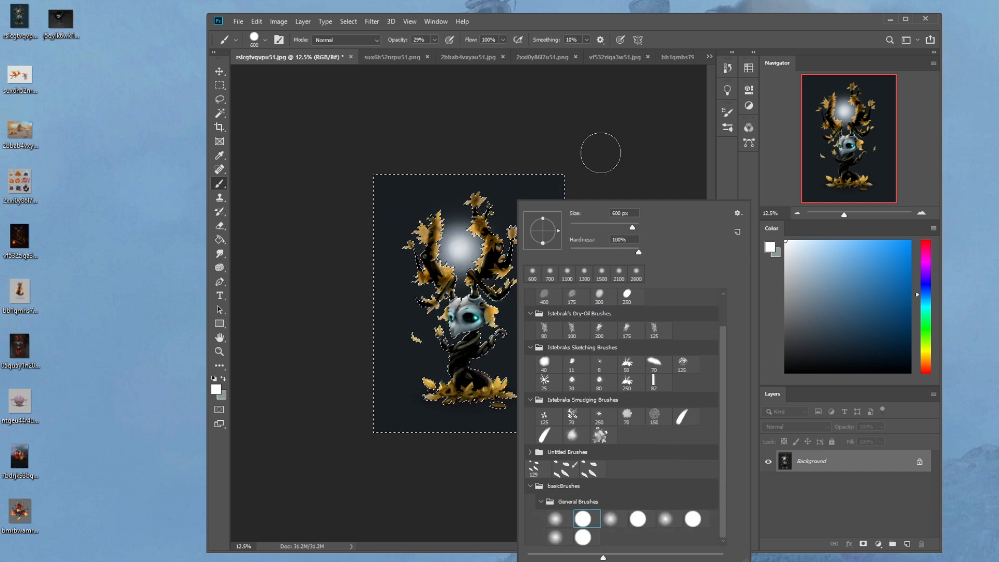
click(608, 123)
click(906, 544)
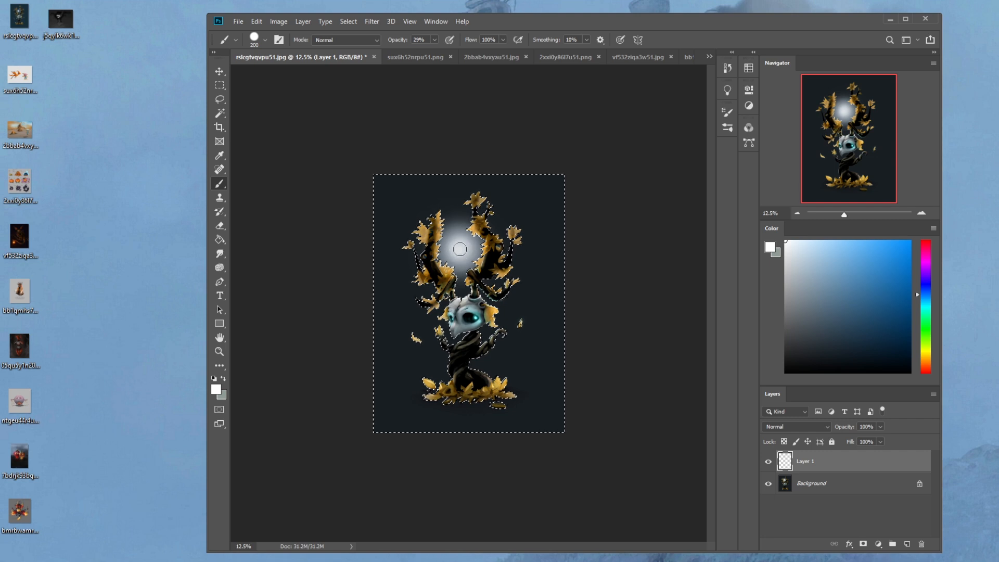
click(460, 249)
Step: Soften the white orb's edge using a 150 px Blur tool at 100% strength, and deselect the background
click(220, 253)
right_click(220, 253)
click(250, 254)
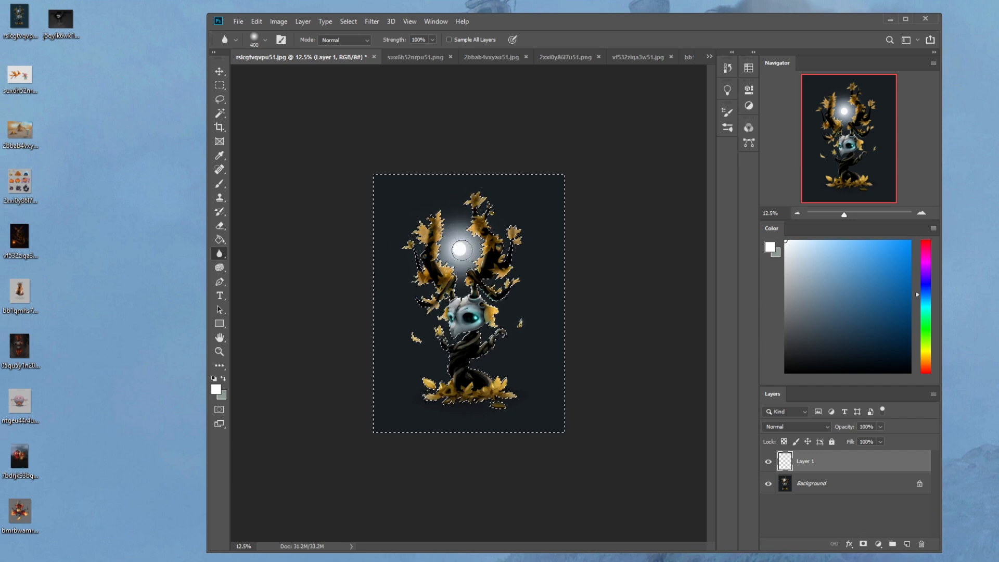
key(bracketleft)
key(bracketleft)
key(bracketleft)
key(bracketleft)
key(bracketleft)
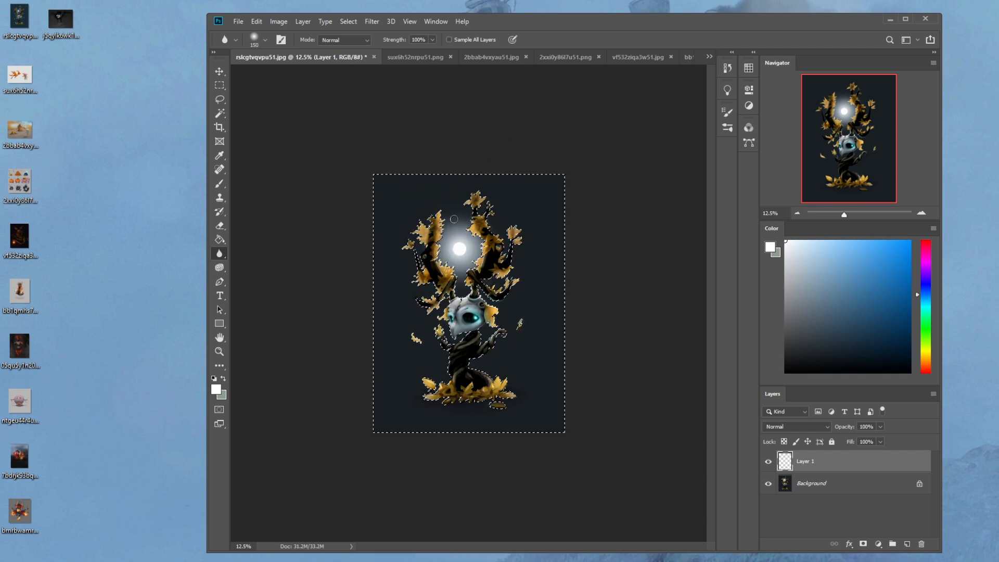
right_click(498, 313)
click(516, 316)
key(b)
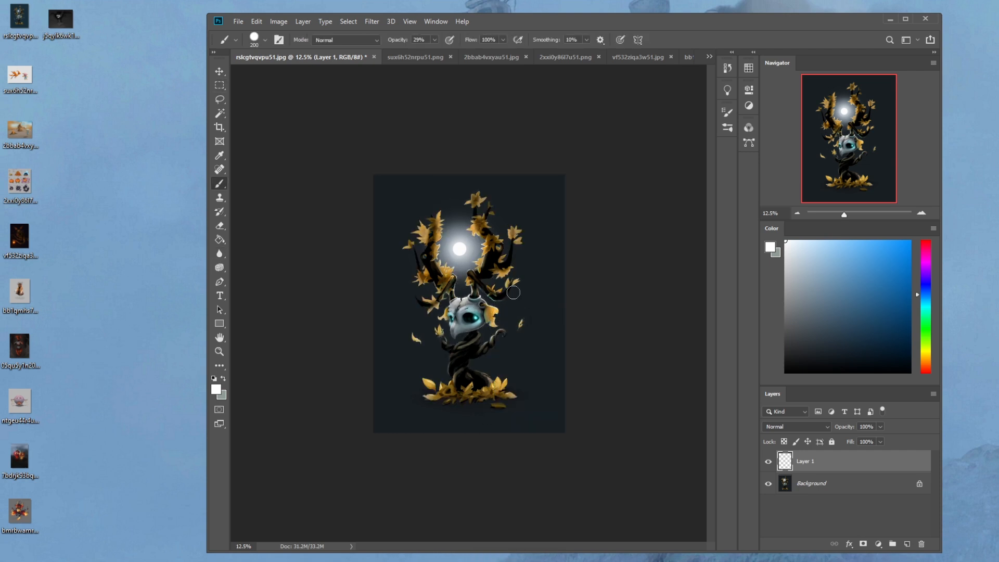
Step: Invert the selection so it covers the antlered creature, and hide the selection outline
key(m)
right_click(485, 263)
click(519, 278)
key(ctrl+d)
key(b)
Step: Switch to the Smudge tool, enlarge its brush to 80 px and set its strength to 47%
drag(219, 254, 267, 276)
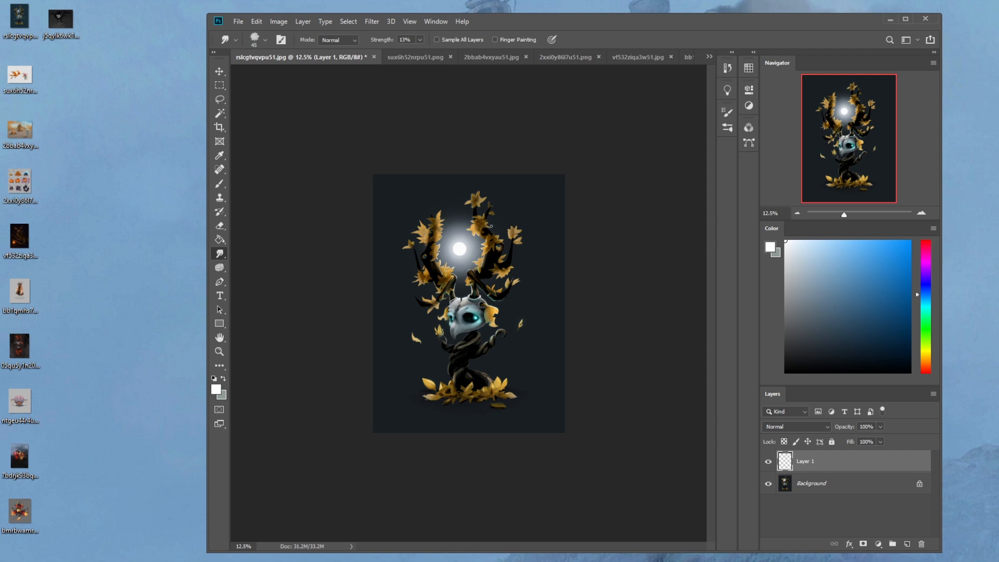
key(bracketright)
key(bracketright)
key(bracketright)
key(bracketright)
drag(419, 41, 435, 51)
Step: Check the selection's extent by inverting it to the background and back, and hide its outline again
key(m)
right_click(489, 240)
click(520, 255)
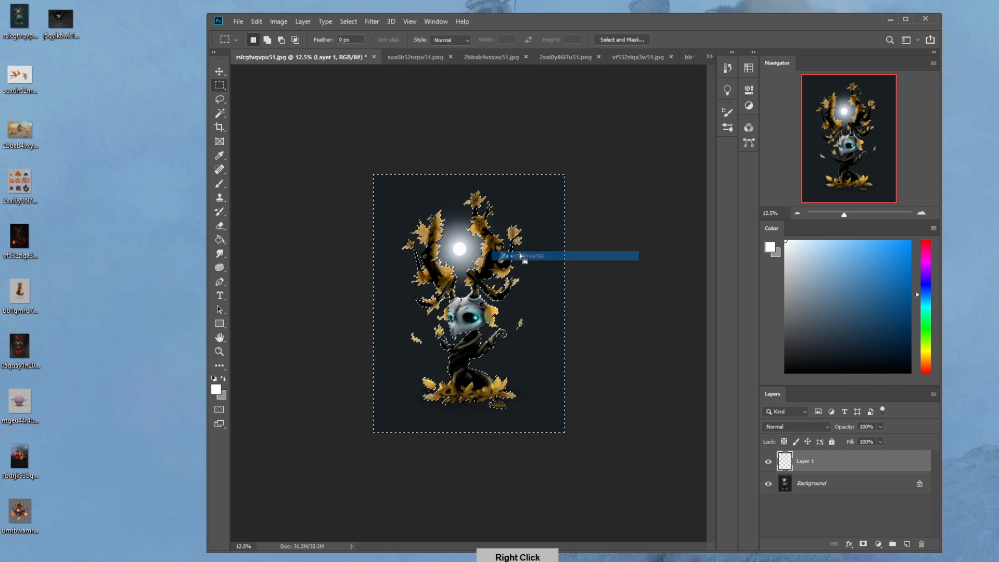
right_click(505, 253)
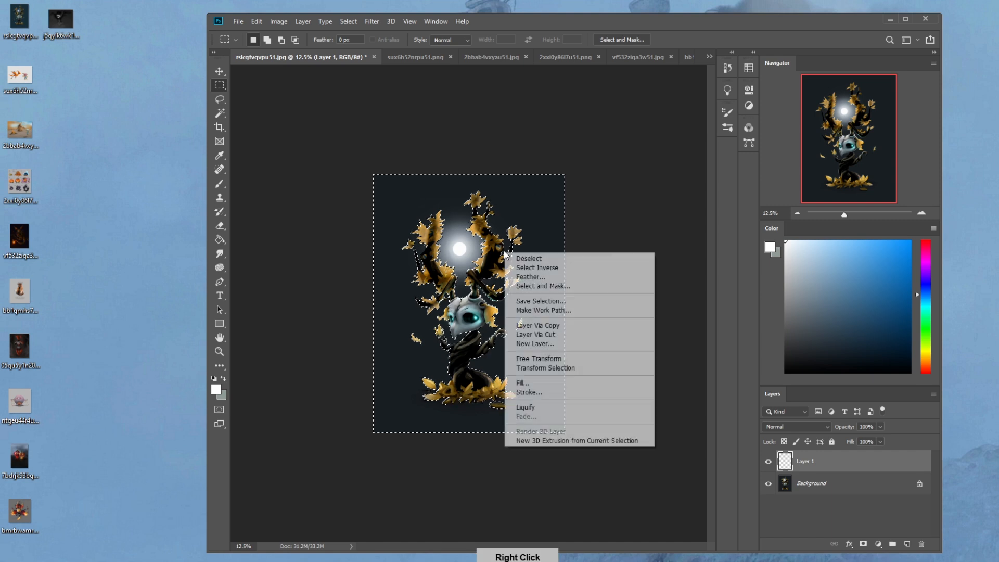
click(532, 269)
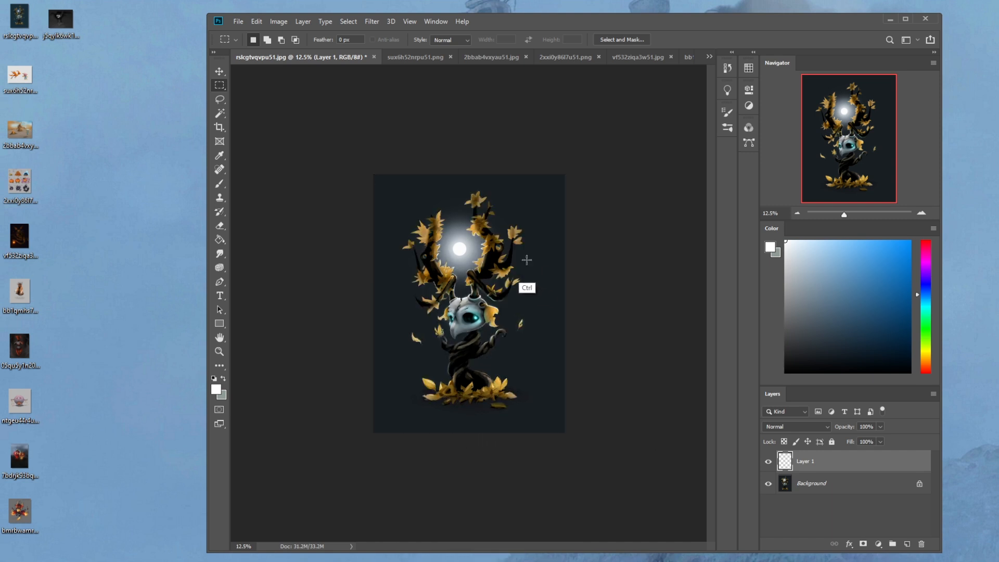
Step: Return to the Smudge tool and merge the orb layer into the background layer
click(220, 253)
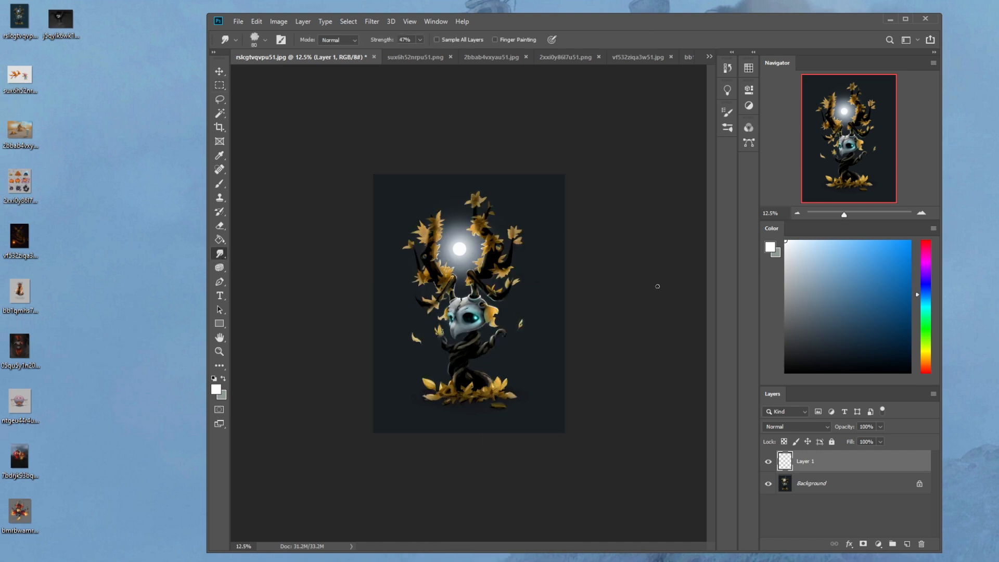
right_click(814, 459)
click(833, 315)
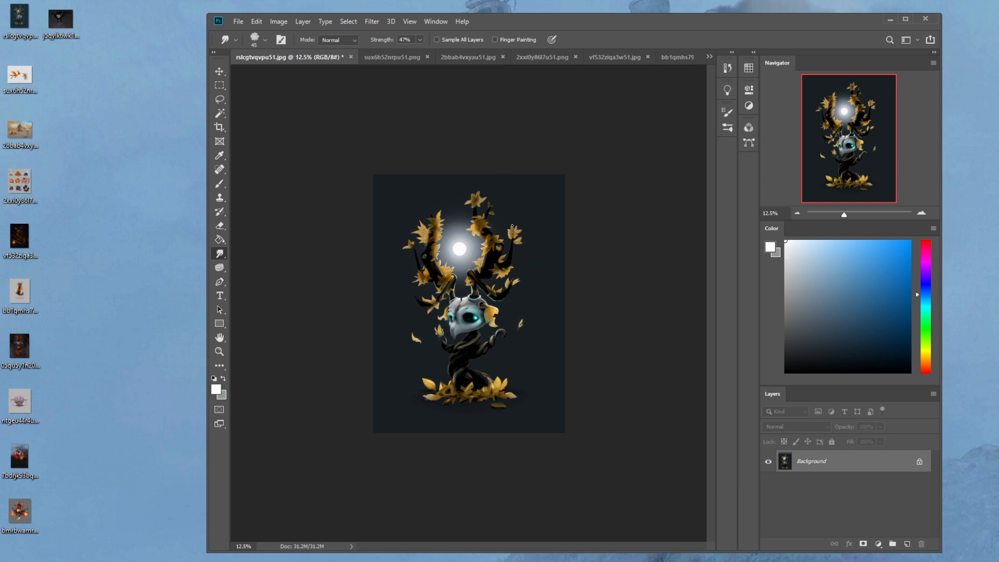
Step: Choose the 80 px Dry-Oil brush at 53% opacity and sample a brown from the leaves beside the orb
key(b)
right_click(502, 246)
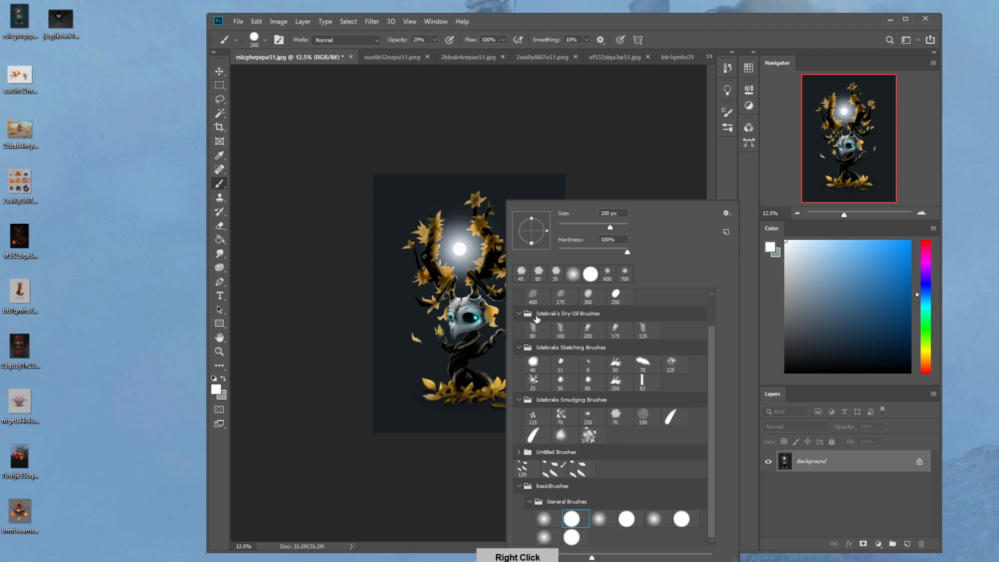
double_click(533, 329)
alt+click(497, 238)
click(435, 41)
alt+click(497, 234)
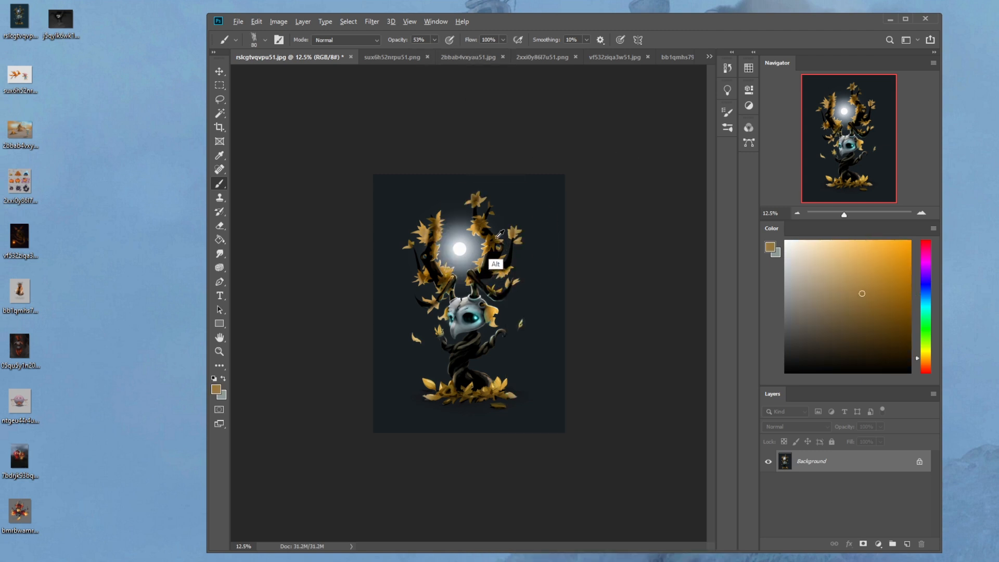
Step: Shade the upper leaves with sampled dark browns, using a 60 px brush in Darken mode at 72% opacity
alt+click(512, 237)
click(335, 40)
click(358, 90)
key(bracketleft)
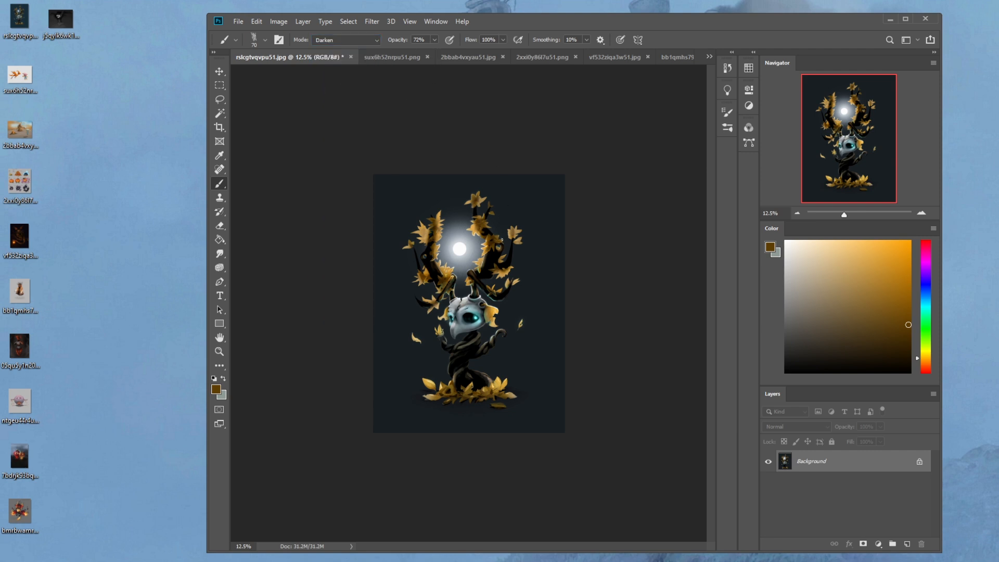
key(bracketleft)
alt+click(470, 201)
alt+click(432, 255)
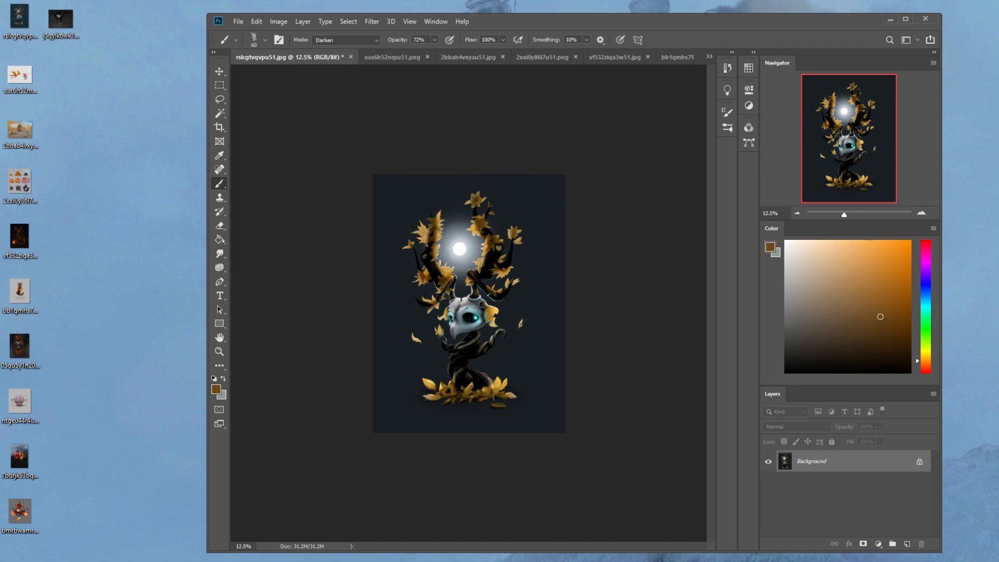
Step: Darken the outer sides of the left antler's leaf clusters, resampling browns from the leaves between strokes
drag(428, 231, 425, 243)
alt+click(437, 242)
alt+click(428, 232)
alt+click(429, 271)
alt+click(438, 250)
alt+click(424, 284)
Step: Enlarge the shading brush to 150 px and lower its opacity to 50%
key(bracketright)
key(bracketright)
key(bracketright)
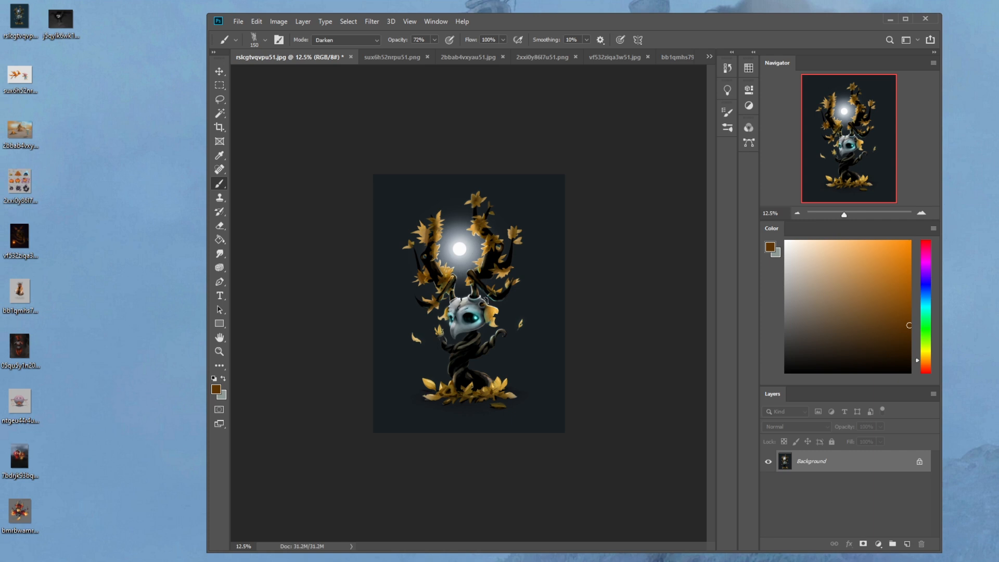
key(ctrl)
click(434, 40)
click(423, 52)
Step: Shade the yellow leaves beside the skull with dark brown, undoing the first stroke and retrying with a smaller brush
drag(496, 306, 488, 325)
key(ctrl+z)
key(bracketleft)
key(bracketleft)
key(bracketleft)
drag(446, 320, 444, 311)
key(bracketright)
key(bracketleft)
key(bracketleft)
key(bracketleft)
key(bracketleft)
Step: Enlarge the brush to 250 px to darken the fallen leaves at the tree's base
key(bracketright)
key(bracketright)
key(bracketright)
key(bracketright)
key(bracketright)
key(bracketright)
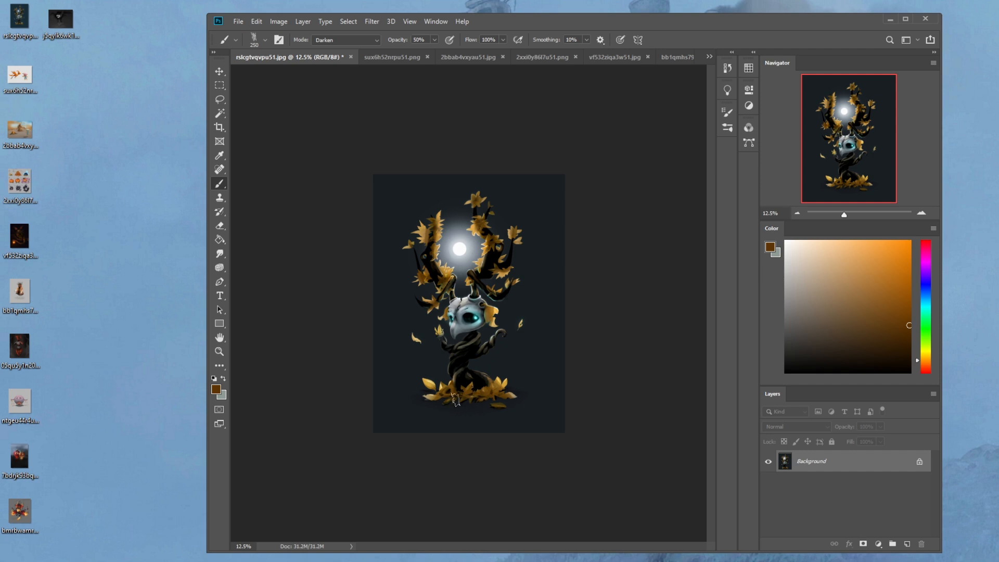
Step: Blend the left antler's leaf shading with the Smudge tool at reduced strength, and sample a light orange for the brush
click(220, 254)
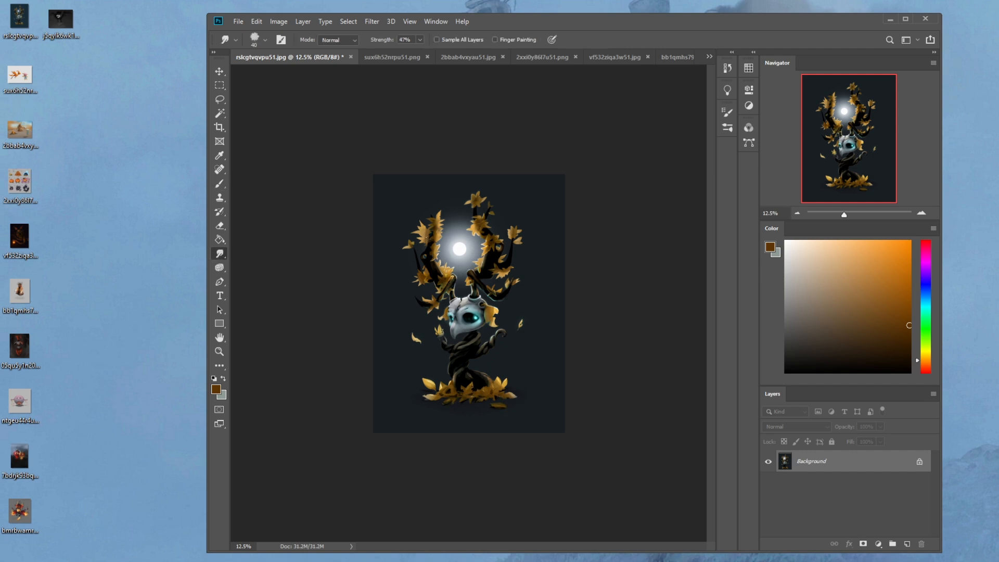
click(420, 40)
drag(422, 52, 407, 52)
click(424, 240)
key(b)
alt+click(439, 249)
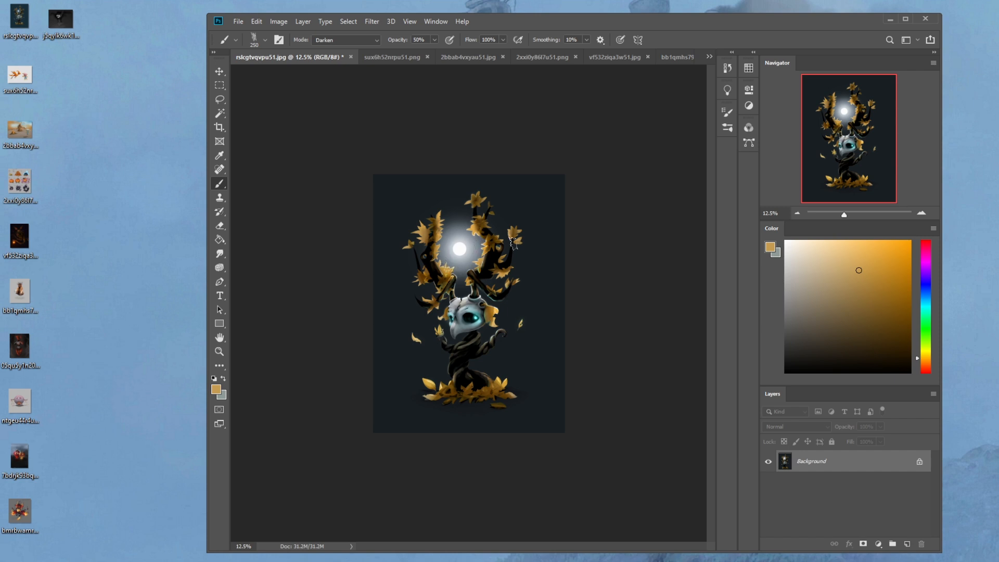
Step: Lasso the leaf on the orb's right and shade it with sampled dark brown using a 60 px brush
key(l)
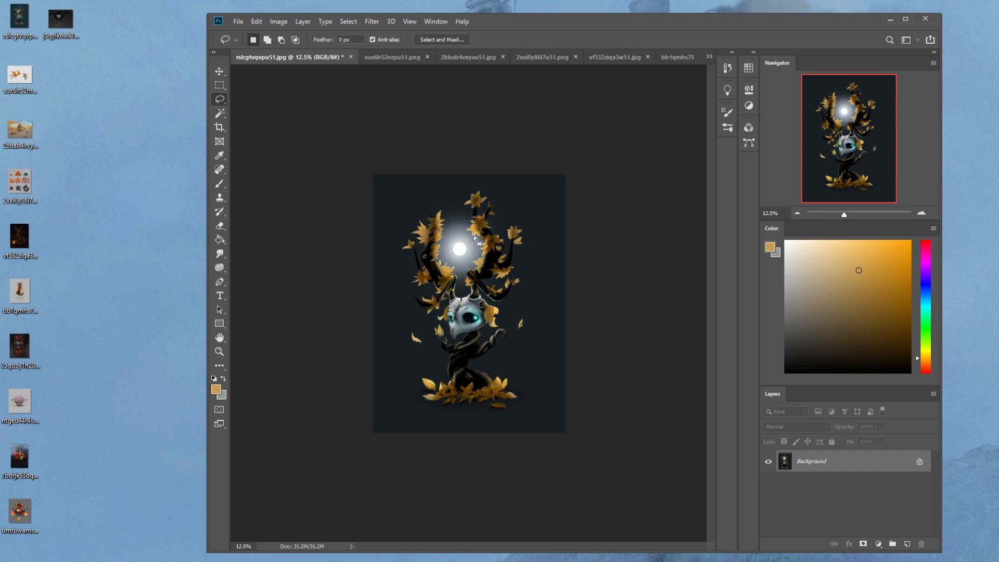
mouse_move(475, 228)
mouse_down()
mouse_move(483, 240)
mouse_move(475, 235)
mouse_move(504, 222)
mouse_move(489, 230)
mouse_up()
key(b)
alt+click(479, 225)
key([)
key([)
key([)
key([)
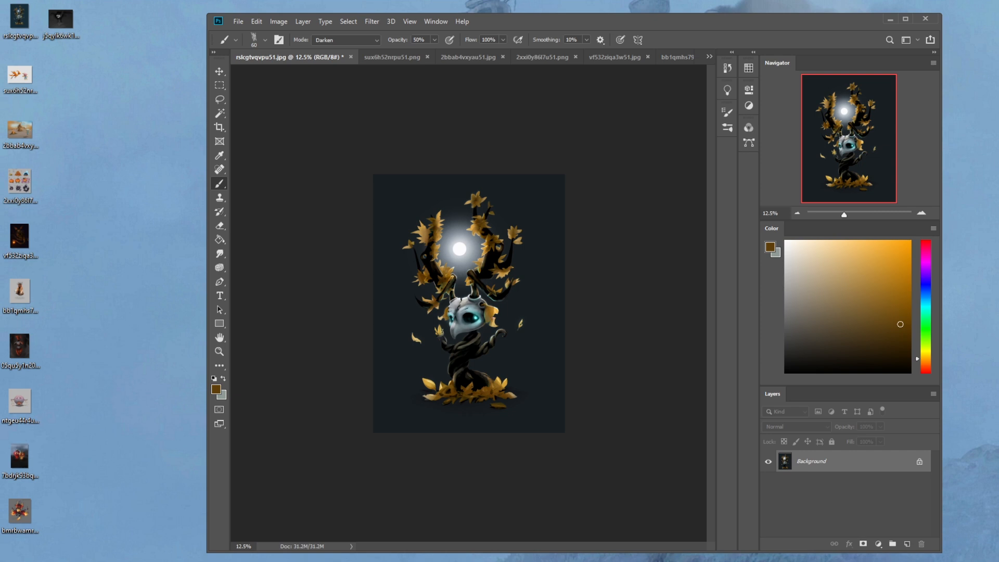
Step: Choose the 500 px soft round brush, sample near-black from the trunk and enlarge the brush to 1200 px
right_click(496, 296)
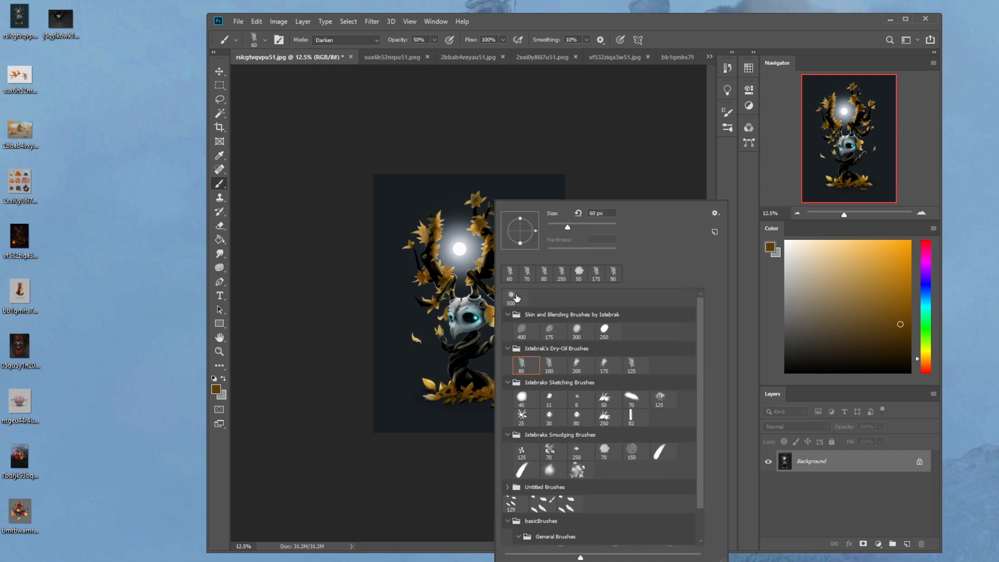
double_click(515, 297)
alt+click(477, 331)
alt+click(474, 335)
key(bracketright)
key(bracketright)
key(bracketright)
key(bracketright)
key(bracketright)
key(bracketright)
key(bracketright)
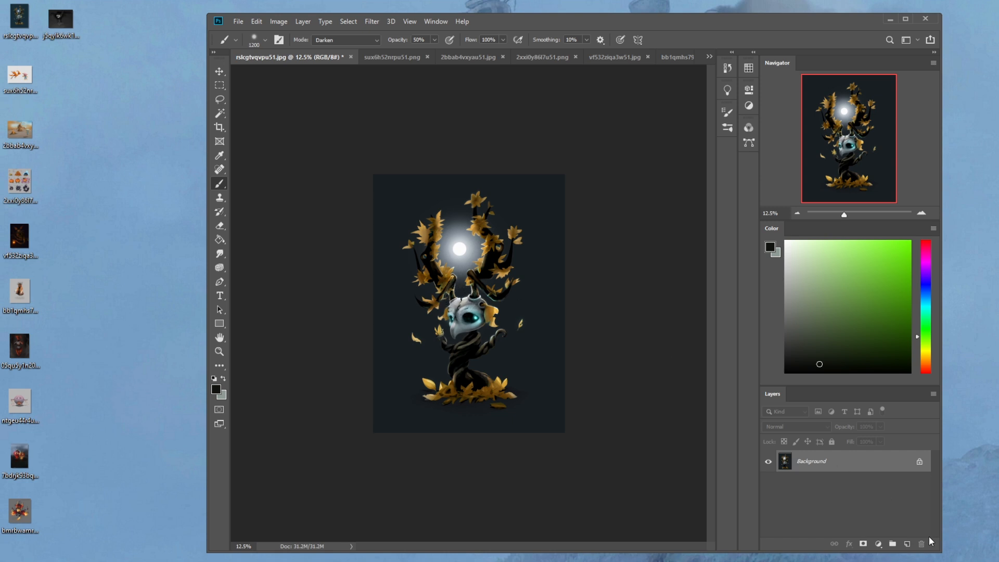
Step: Darken the skull on a new layer with a soft 1700 px near-black brush at 50% opacity
click(907, 544)
key(bracketright)
key(bracketright)
key(bracketright)
key(bracketright)
key(bracketright)
mouse_move(461, 320)
mouse_down()
mouse_move(463, 331)
mouse_move(466, 296)
mouse_up()
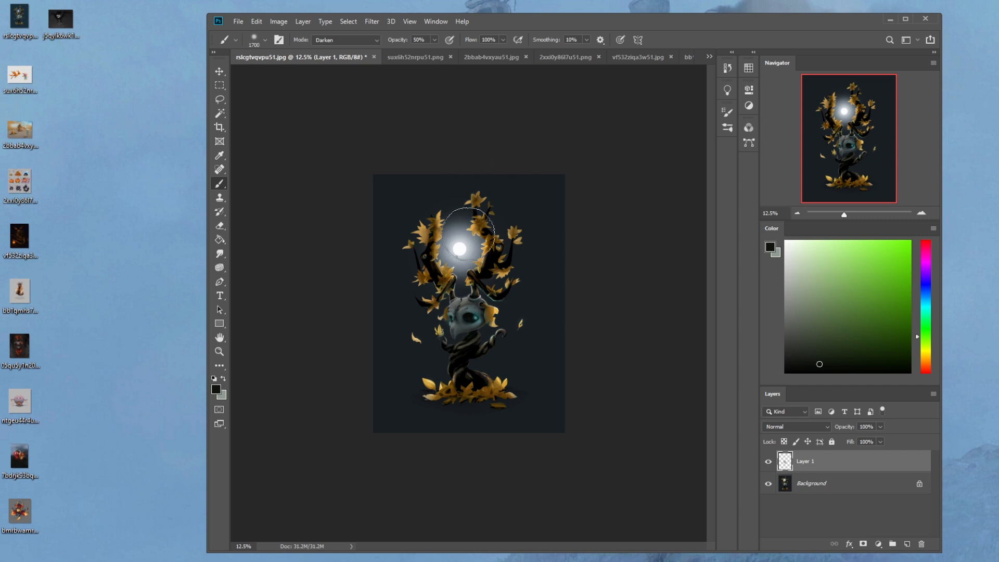
Step: Erase the dark shading from the top of the skull, and toggle the layer's visibility to compare
key(e)
key(bracketright)
key(bracketright)
key(bracketright)
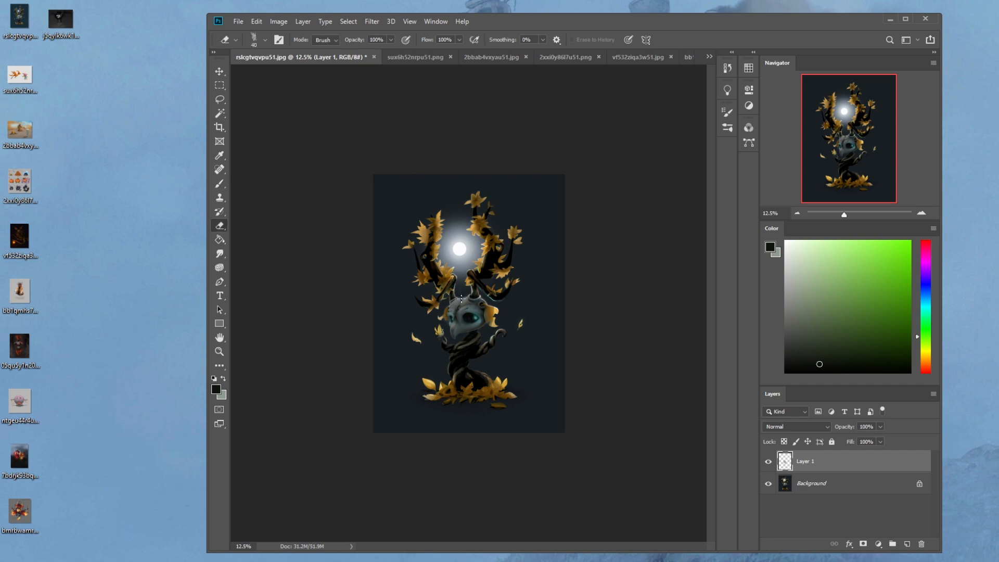
drag(461, 296, 464, 300)
click(768, 462)
click(768, 462)
Step: Try shading the skull with dark blue-gray sampled beside it, and undo the last change
key(b)
key(alt)
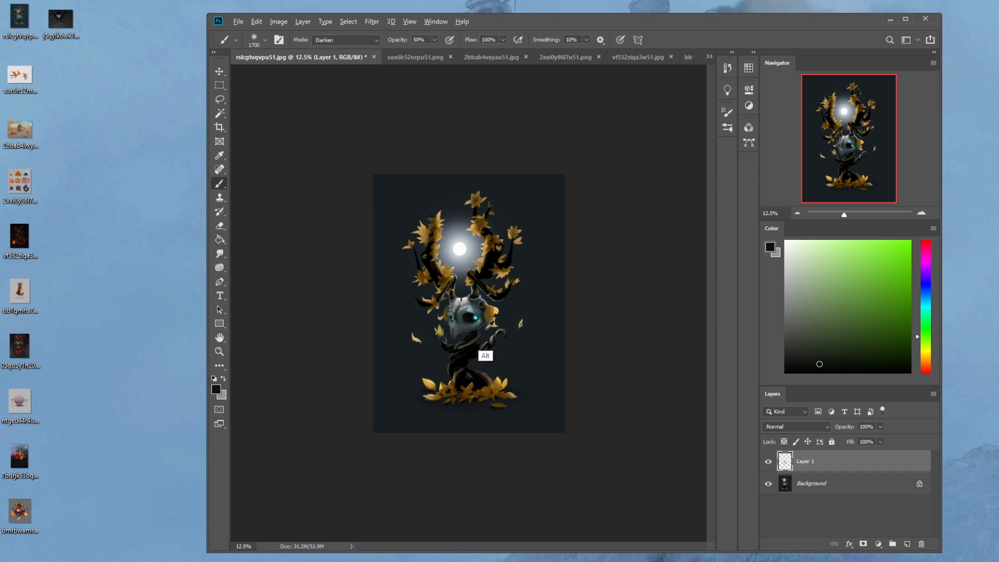
alt+click(489, 326)
key(e)
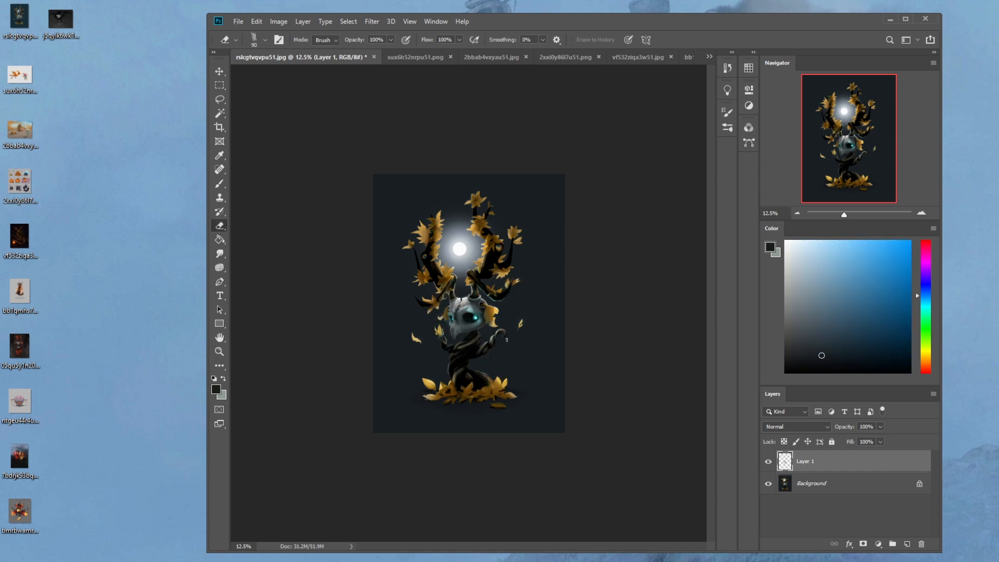
key(ctrl+z)
Step: Refine the skull's shading with the brush at 25% opacity and the eraser at 46% opacity
key(b)
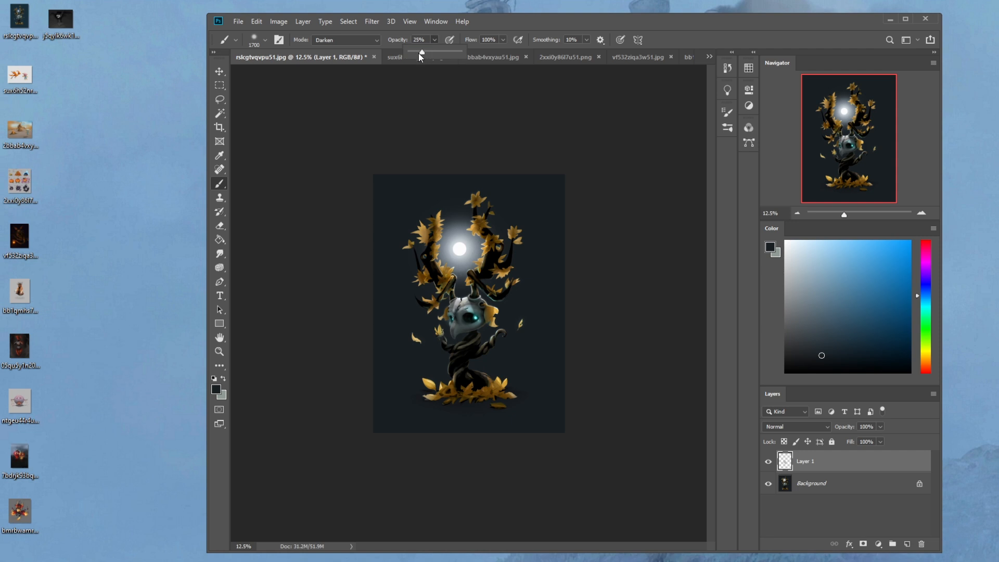
key(e)
drag(390, 40, 363, 52)
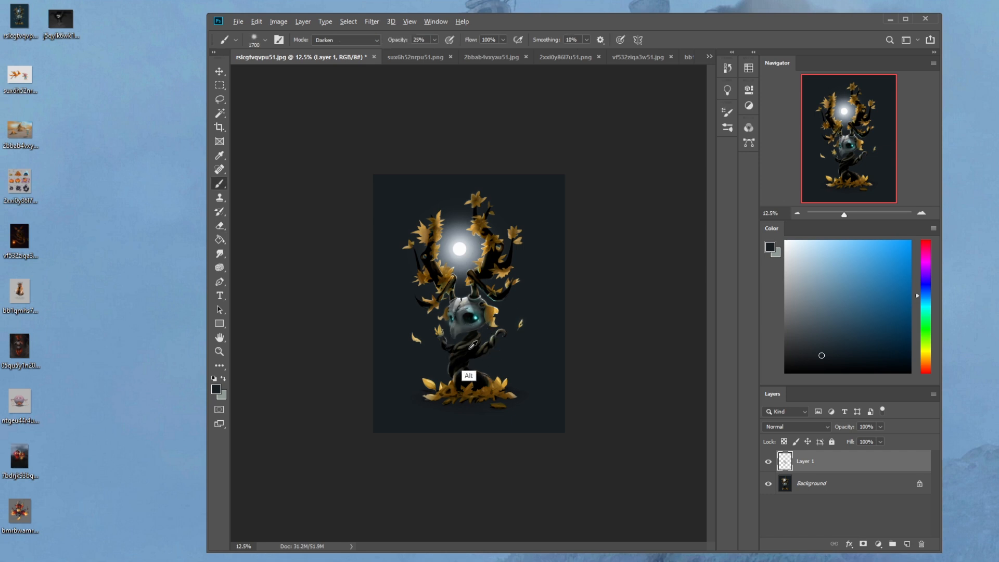
Step: Paint over the twisted trunk with sampled near-black using the 80 px Dry-Oil brush at 100% opacity
right_click(514, 318)
click(629, 161)
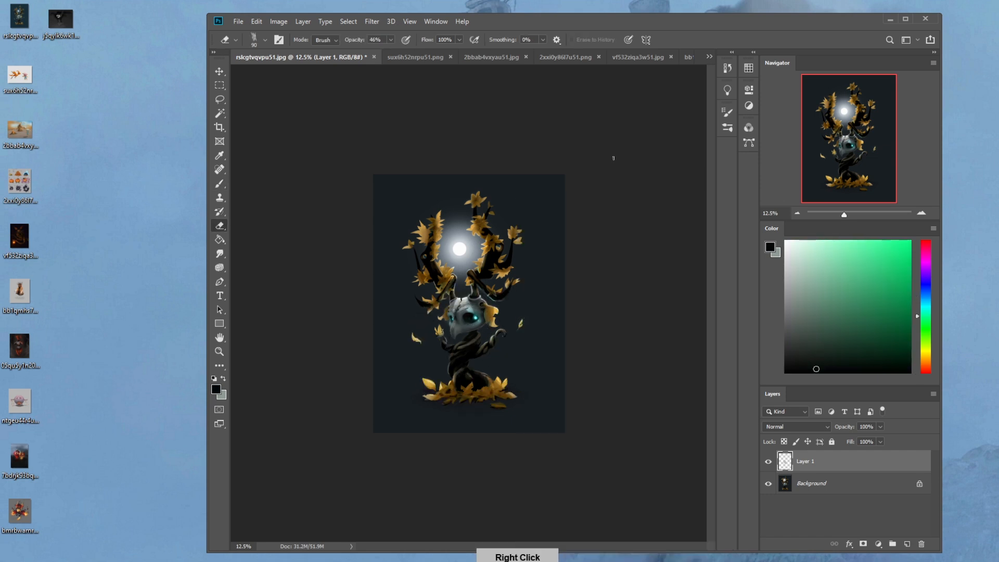
alt+click(471, 362)
click(505, 221)
key(b)
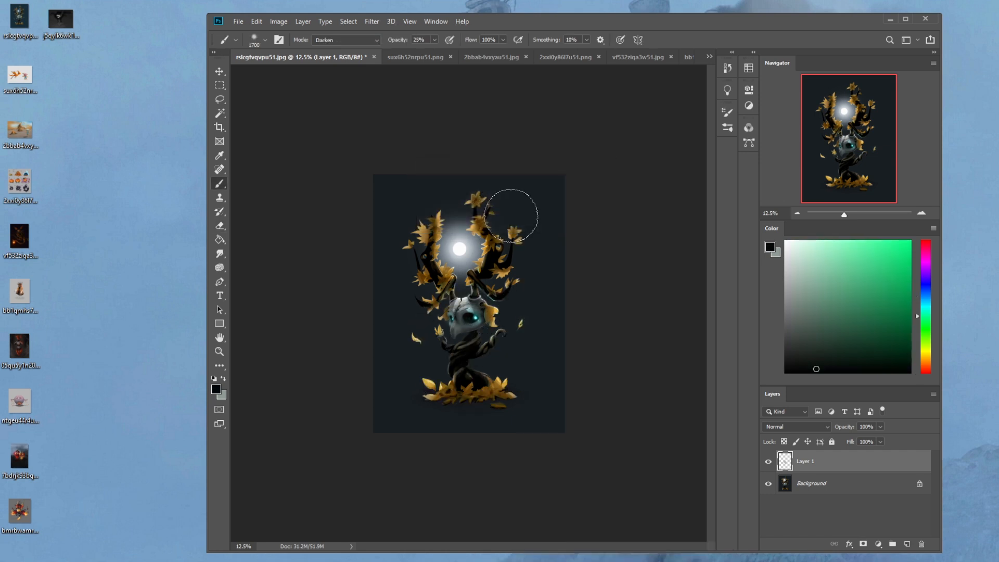
right_click(493, 232)
click(518, 367)
click(619, 130)
click(435, 39)
drag(435, 51, 520, 51)
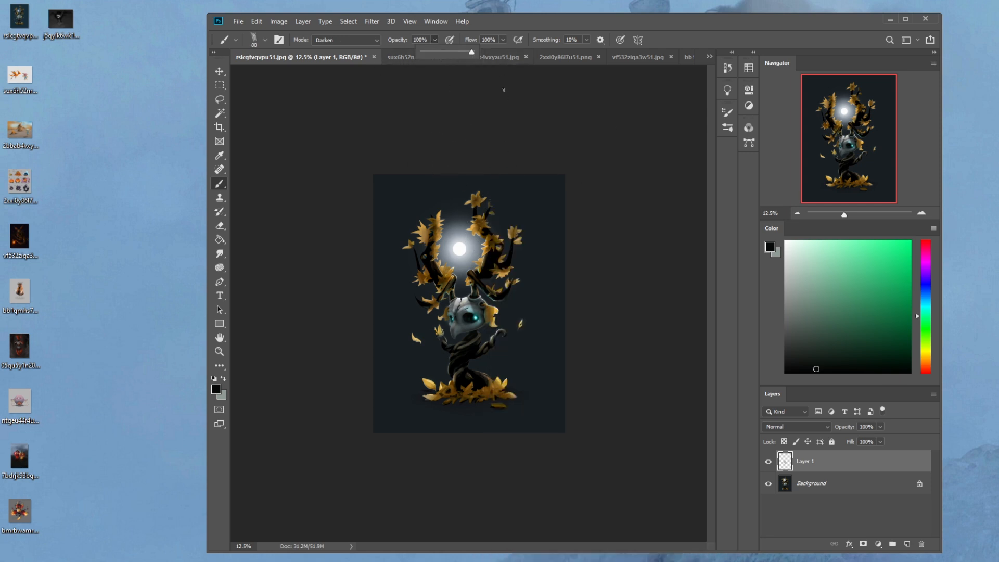
alt+click(476, 336)
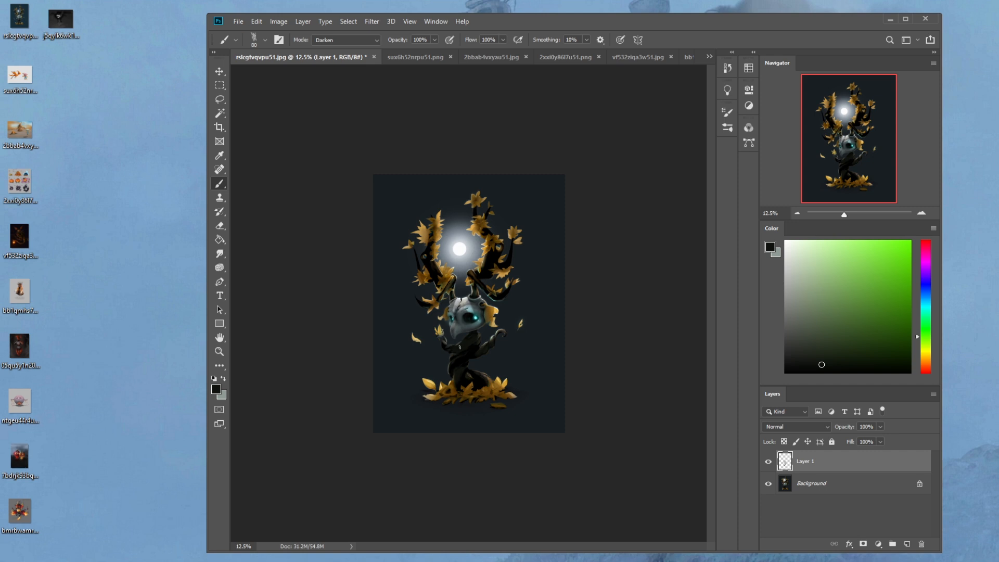
Step: Sample light gray from the orb's glow, set the brush to 51% opacity and enlarge it to 125 px
alt+click(462, 247)
drag(434, 39, 413, 52)
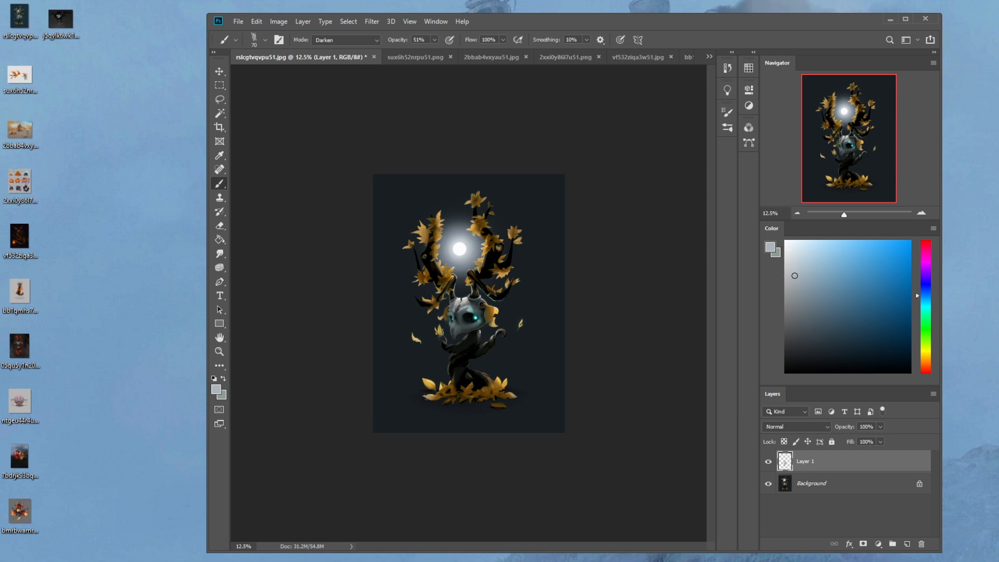
key(bracketright)
key(bracketright)
key(bracketright)
Step: Darken the lower trunk and its leafy base with near-blacks sampled from the trunk
alt+click(474, 340)
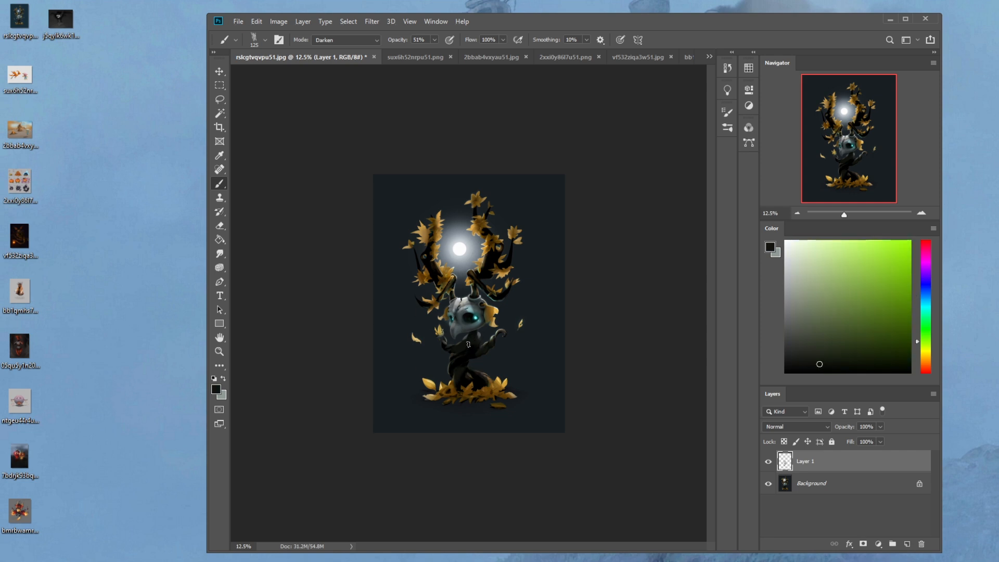
alt+click(460, 363)
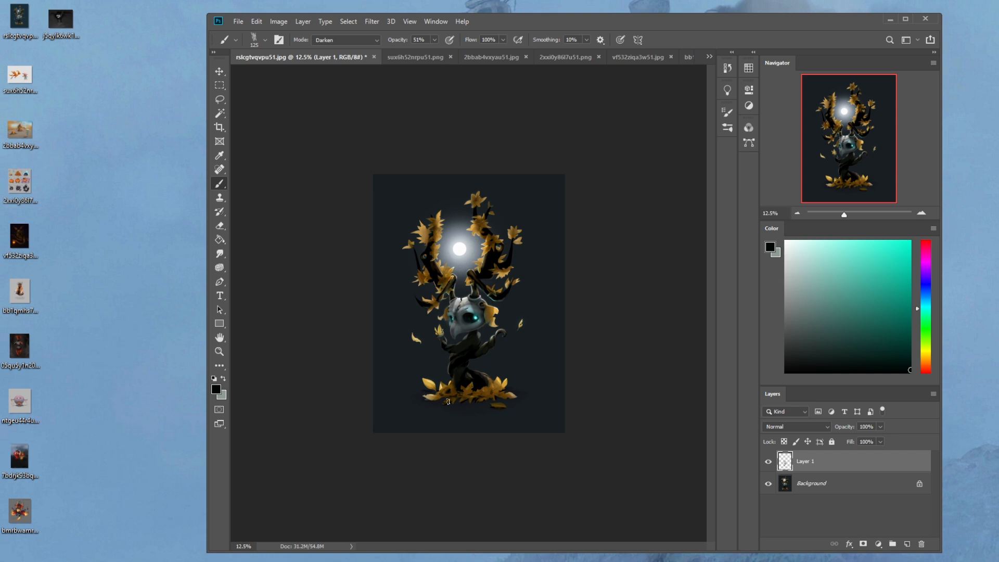
drag(456, 406, 487, 392)
Step: Lasso a mound-shaped area beneath the tree, and add a new layer above the merged artwork
key(l)
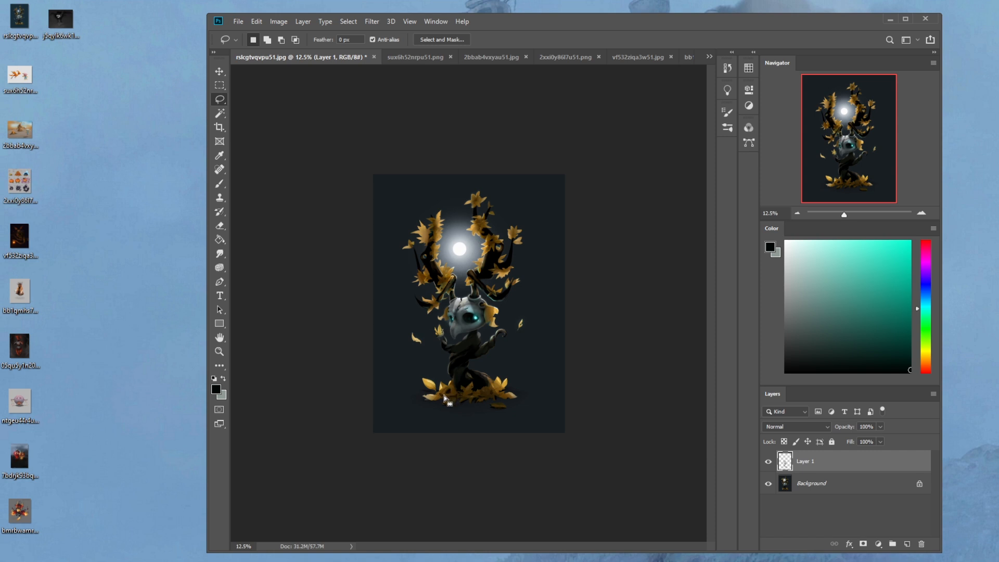
mouse_move(442, 399)
mouse_down()
mouse_move(413, 416)
mouse_move(487, 457)
mouse_move(536, 434)
mouse_move(504, 405)
mouse_move(441, 401)
mouse_up()
right_click(826, 464)
click(853, 327)
click(906, 543)
Step: Set the new layer's blend mode to Darken, show the selection outline and switch to the Paint Bucket
click(796, 426)
click(877, 360)
click(789, 429)
click(779, 331)
key(ctrl+h)
key(g)
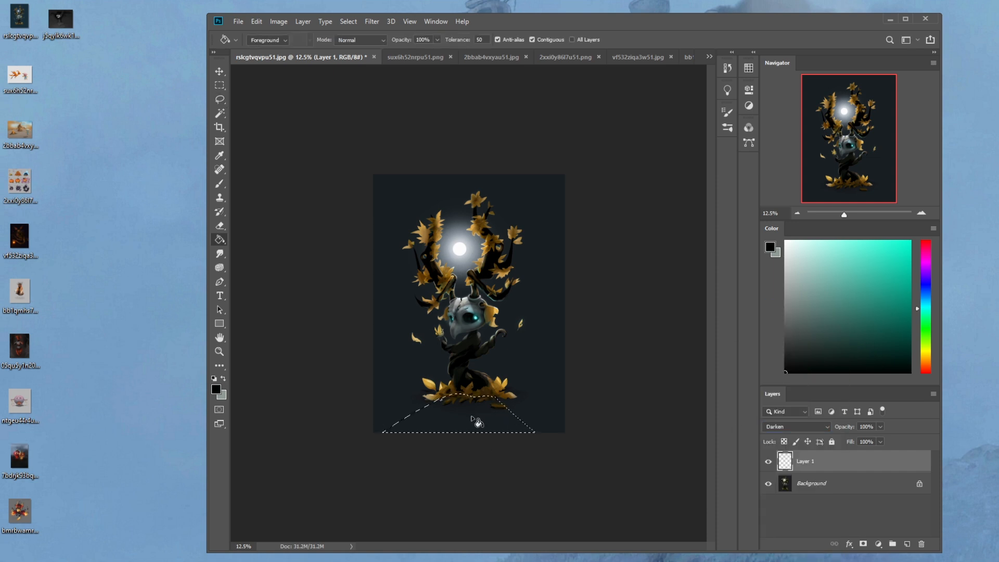
Step: Fill the mound selection with black, deselect it and reduce the layer's fill to 50%
click(480, 426)
key(m)
right_click(477, 413)
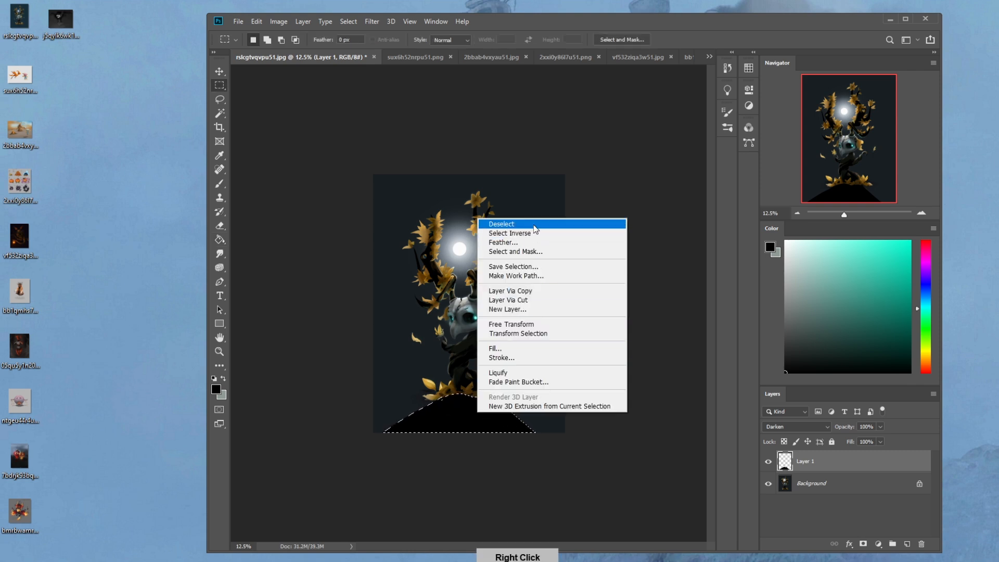
click(501, 223)
click(879, 441)
drag(884, 454, 853, 456)
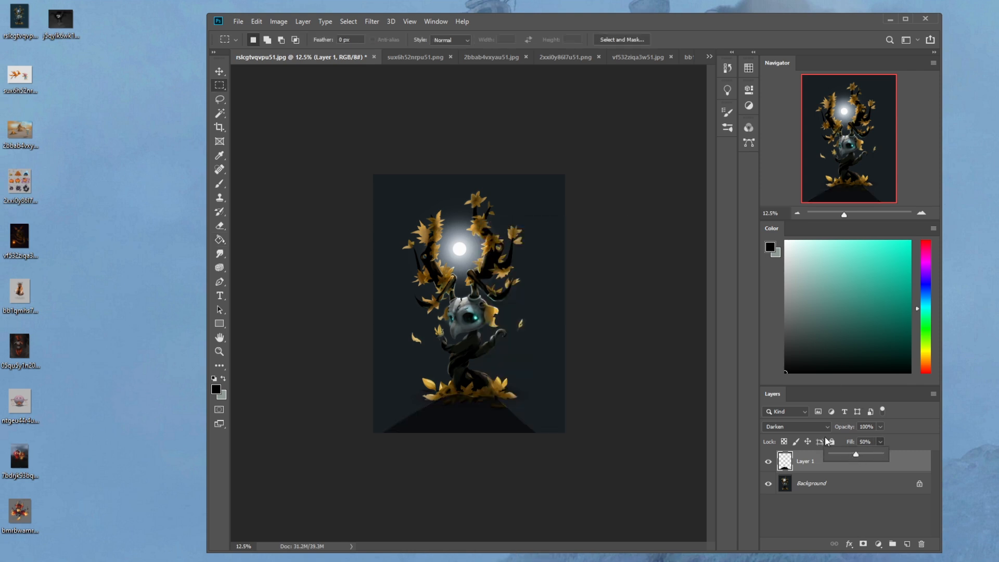
Step: Soften the black mound layer with a Gaussian Blur and reduce the layer's fill to 24%
click(373, 22)
mouse_move(388, 144)
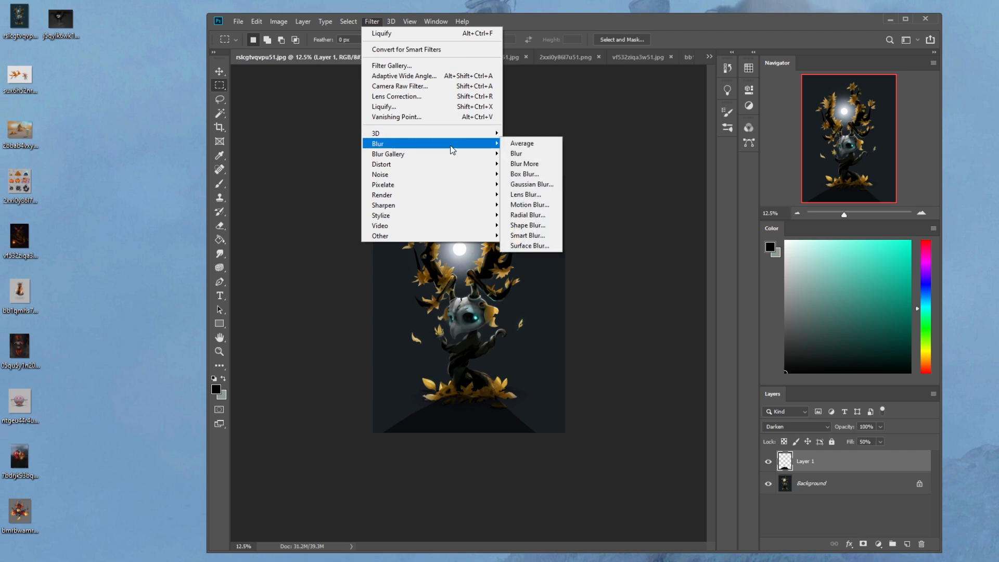
click(525, 188)
drag(741, 409, 780, 412)
click(851, 262)
click(880, 442)
drag(879, 451, 866, 458)
Step: Fade the edges of the blurred mound with a soft Eraser at 46% opacity, varying the brush size
key(e)
right_click(504, 385)
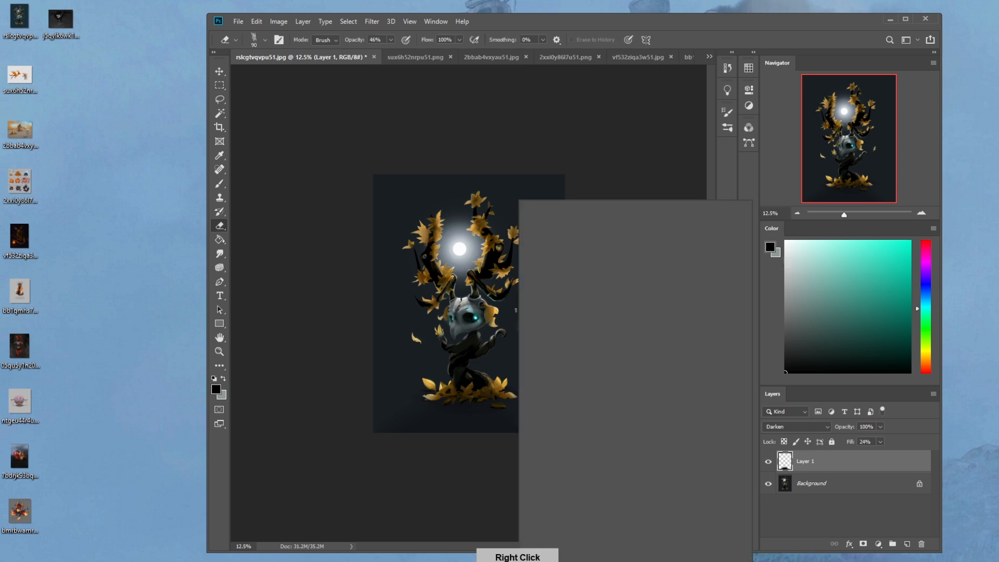
click(560, 273)
click(642, 132)
key(bracketright)
key(bracketright)
key(bracketright)
key(bracketleft)
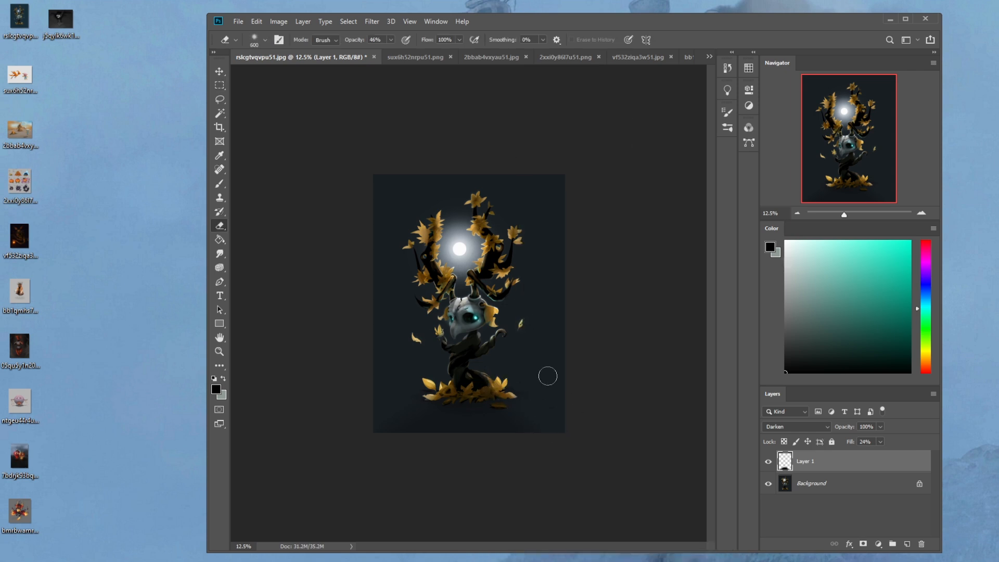
key(bracketleft)
key(bracketleft)
key(bracketleft)
key(bracketleft)
key(bracketleft)
key(bracketleft)
key(bracketright)
key(bracketright)
key(bracketright)
key(bracketright)
key(bracketright)
key(bracketright)
key(bracketright)
key(bracketright)
key(bracketright)
key(bracketright)
key(bracketright)
Step: Raise the mound layer's fill to 51% and merge it down into the artwork
click(879, 441)
drag(880, 453, 901, 458)
key(bracketright)
key(bracketright)
key(bracketleft)
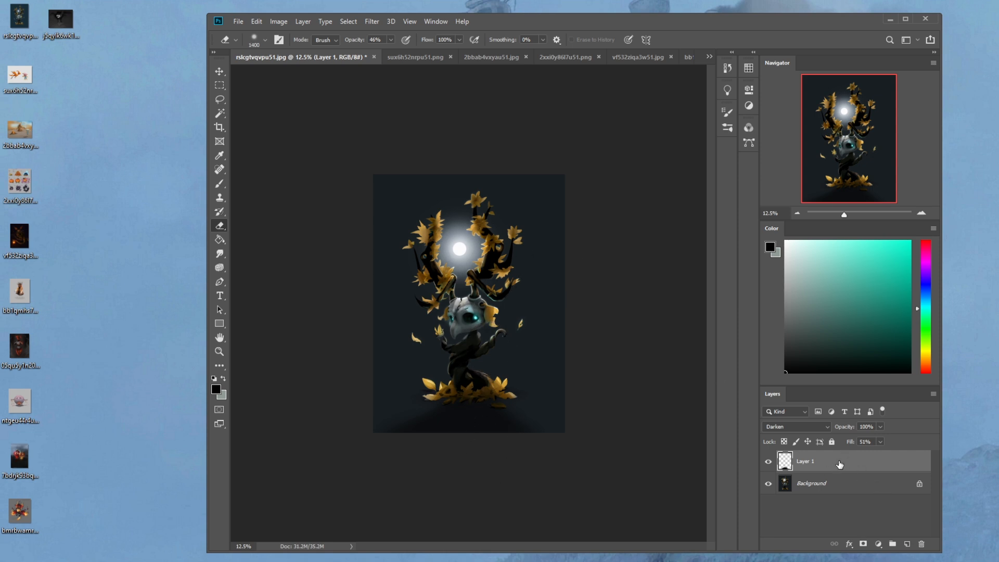
right_click(833, 466)
click(863, 329)
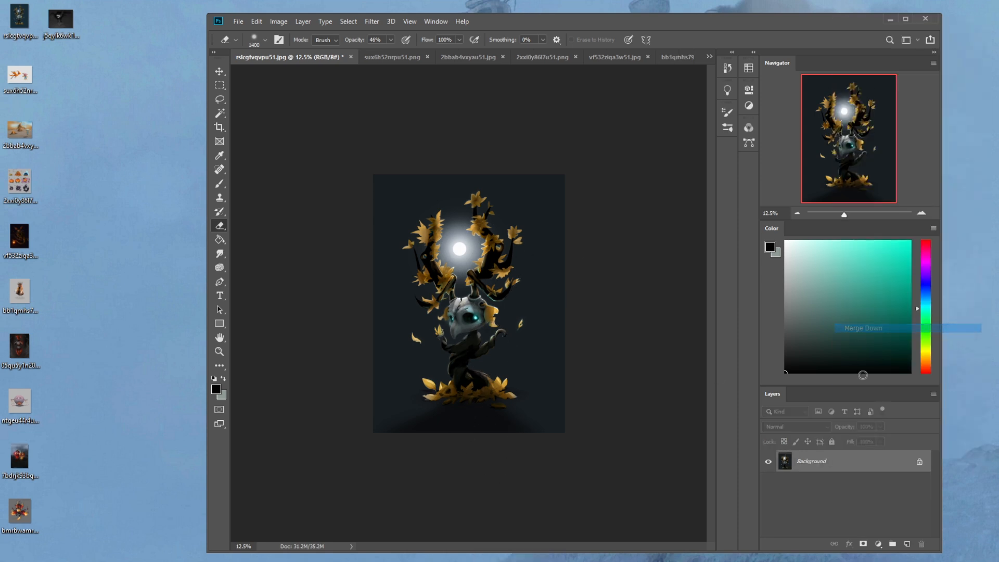
Step: Add a new layer and darken the trunk with a large brush in near-black sampled from the lower trunk
click(907, 544)
key(b)
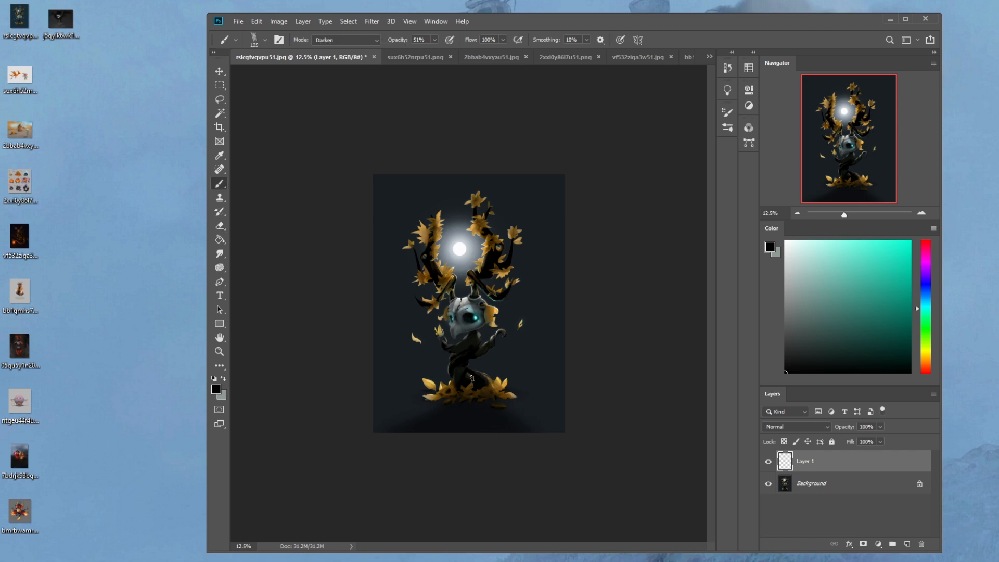
right_click(492, 338)
key(alt)
alt+click(482, 381)
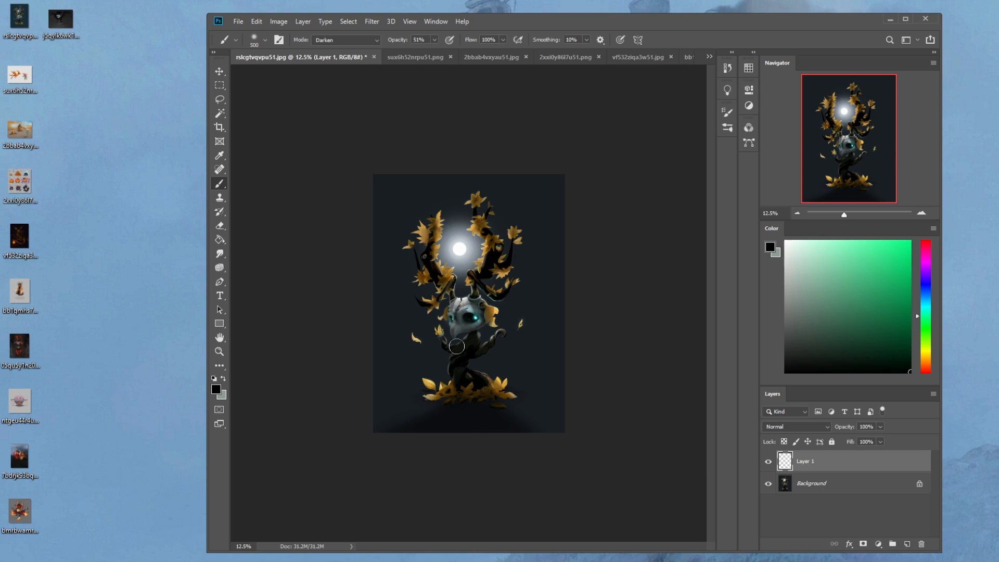
key(bracketright)
key(bracketright)
key(bracketright)
key(bracketright)
key(bracketright)
key(bracketright)
drag(474, 372, 474, 388)
Step: Shade the skull with the sampled near-black at varying brush sizes, and merge the paint layer down
key(bracketright)
key(bracketright)
key(bracketleft)
key(bracketleft)
key(bracketleft)
key(bracketleft)
key(bracketleft)
key(bracketleft)
key(bracketright)
key(bracketright)
key(bracketright)
key(bracketright)
key(bracketright)
mouse_move(474, 326)
mouse_down()
mouse_move(461, 329)
mouse_move(467, 309)
mouse_up()
key(bracketleft)
key(bracketleft)
key(bracketleft)
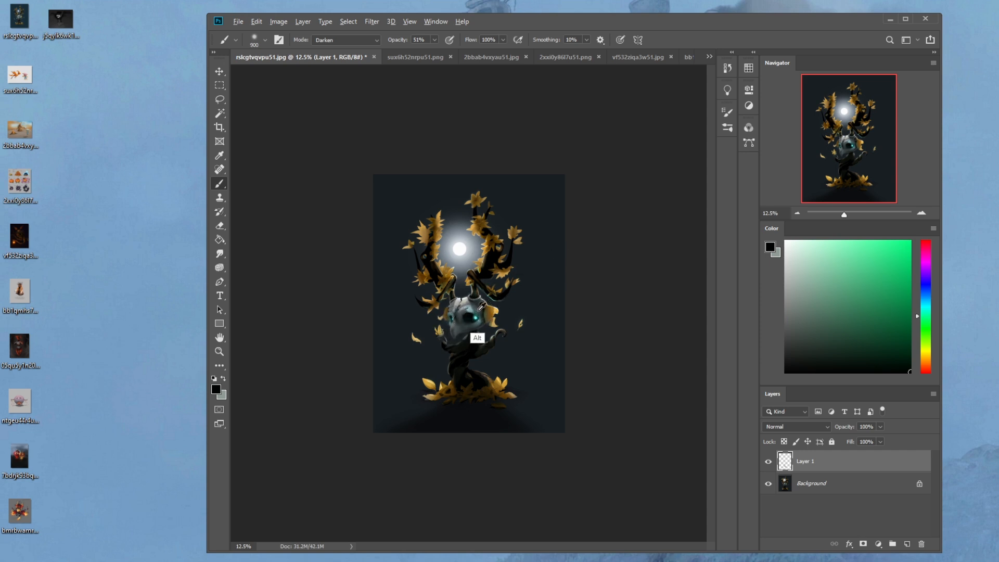
click(220, 254)
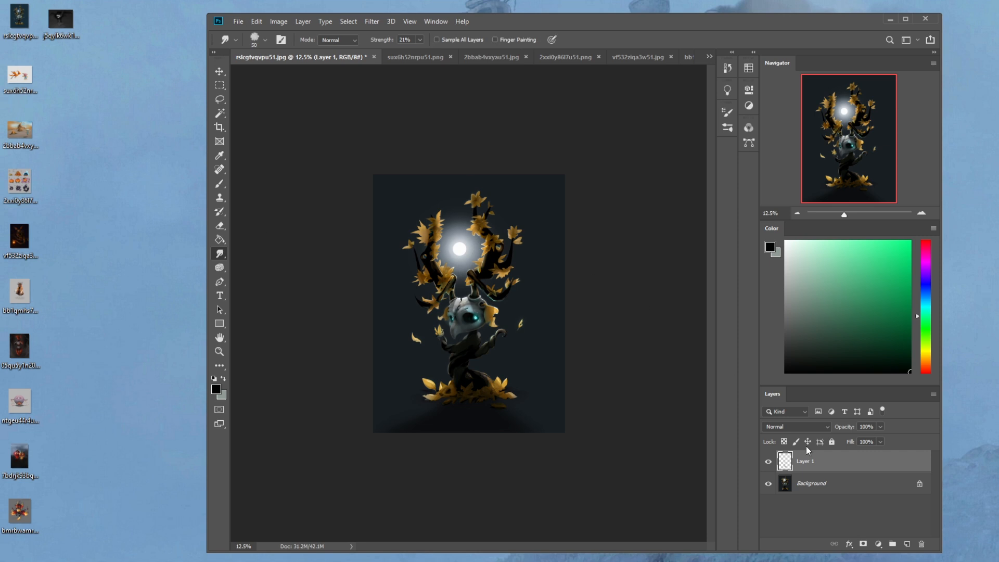
right_click(822, 460)
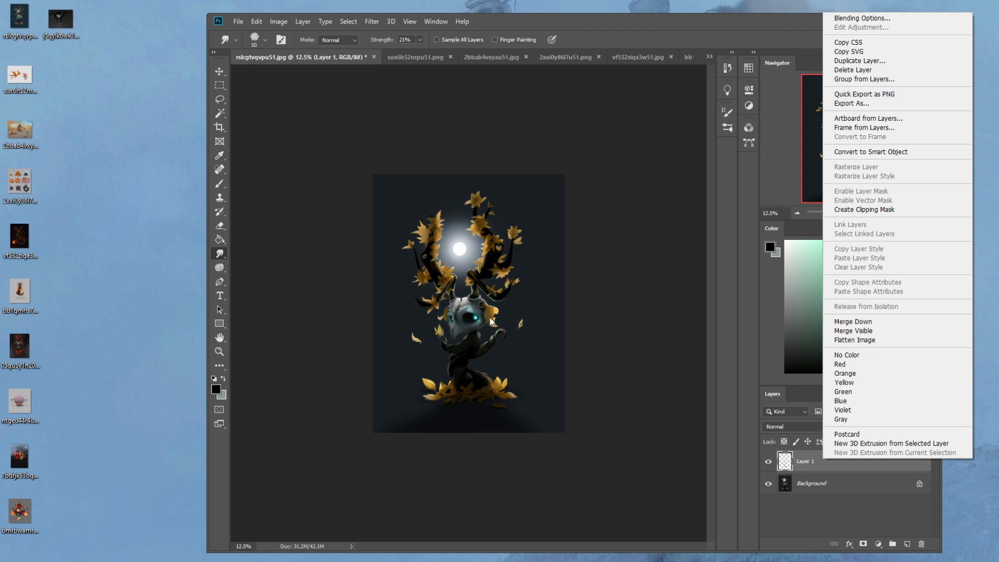
click(853, 322)
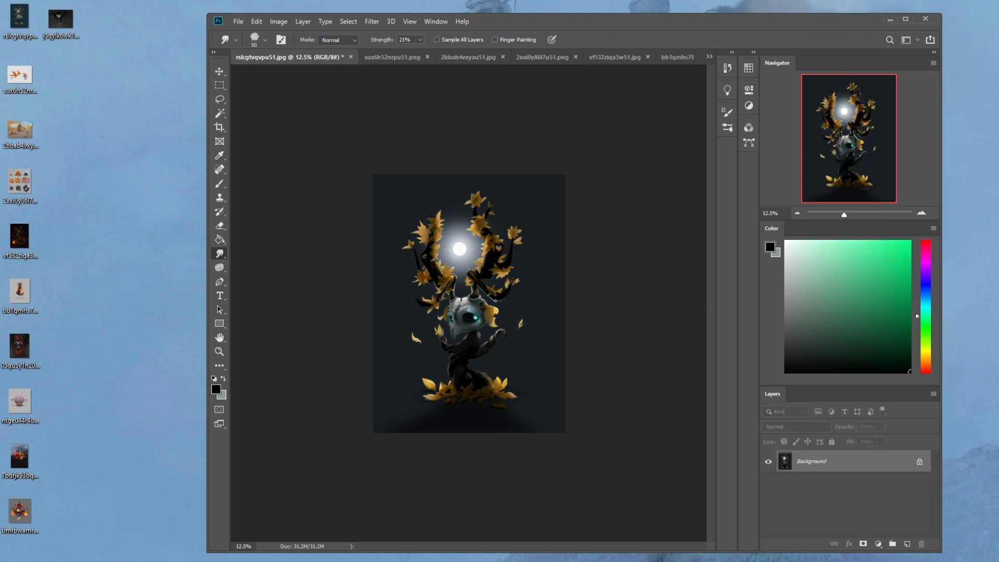
Step: Shade the skull with a smaller brush in dark grey sampled from beneath it, and blend the strokes with the Smudge tool
key(b)
alt+click(476, 334)
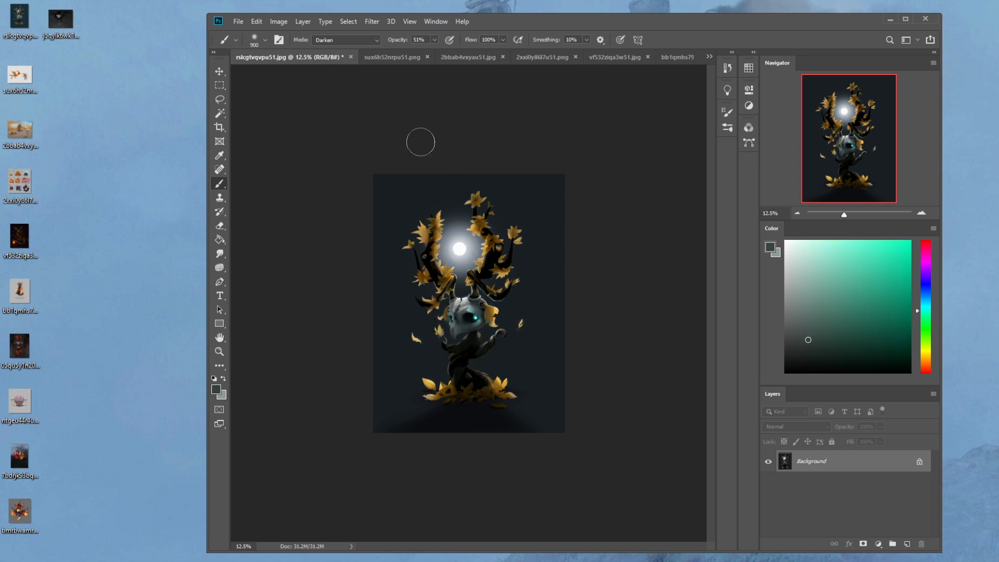
key(bracketleft)
key(bracketleft)
key(bracketleft)
key(bracketleft)
click(220, 253)
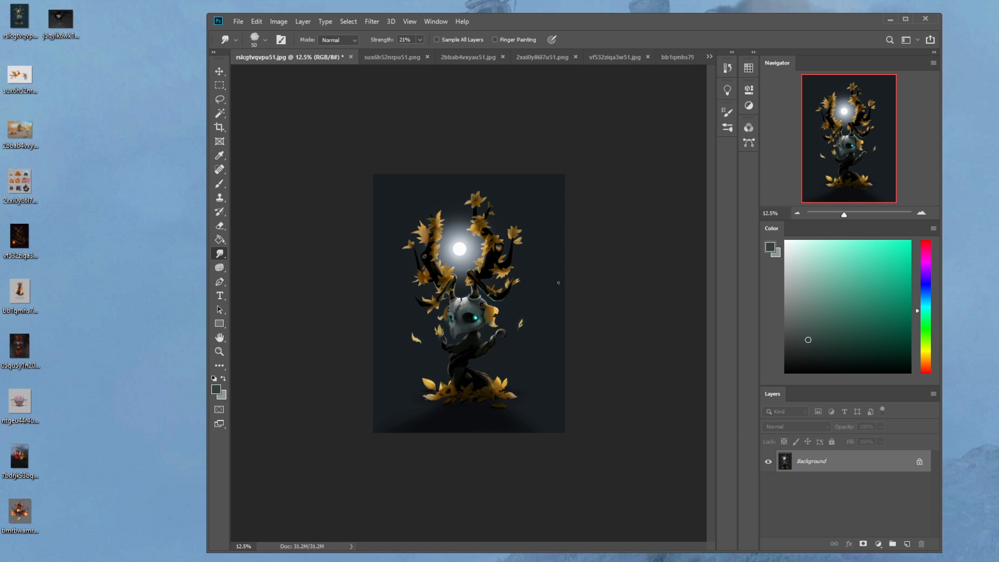
Step: Paint the mound's outer edges into the backdrop with an 1800 px brush in sampled dark blue, Normal mode, 91% opacity
key(b)
key(d)
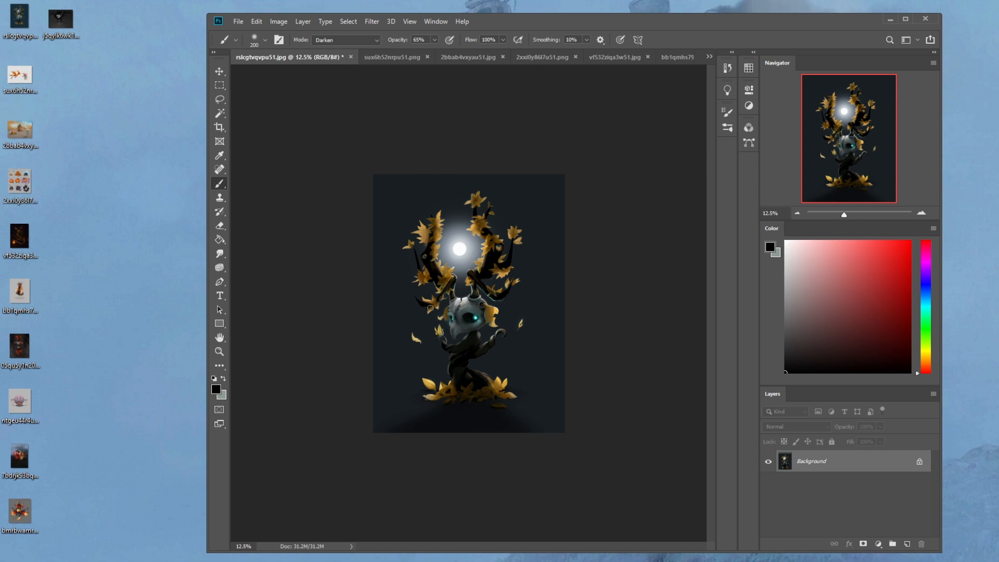
key(bracketright)
key(bracketright)
key(bracketright)
alt+click(548, 405)
key(bracketright)
key(bracketright)
key(bracketright)
key(bracketright)
key(bracketright)
key(bracketright)
key(bracketright)
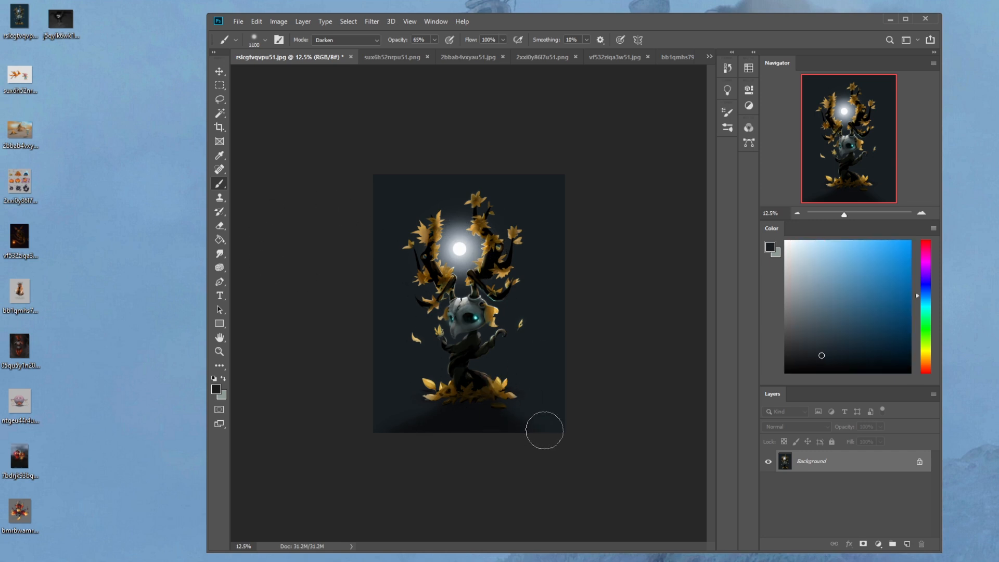
click(338, 43)
click(333, 41)
click(435, 40)
drag(436, 55, 453, 54)
key(bracketright)
key(bracketright)
key(bracketright)
mouse_move(548, 424)
mouse_down()
mouse_move(468, 448)
mouse_move(345, 413)
mouse_up()
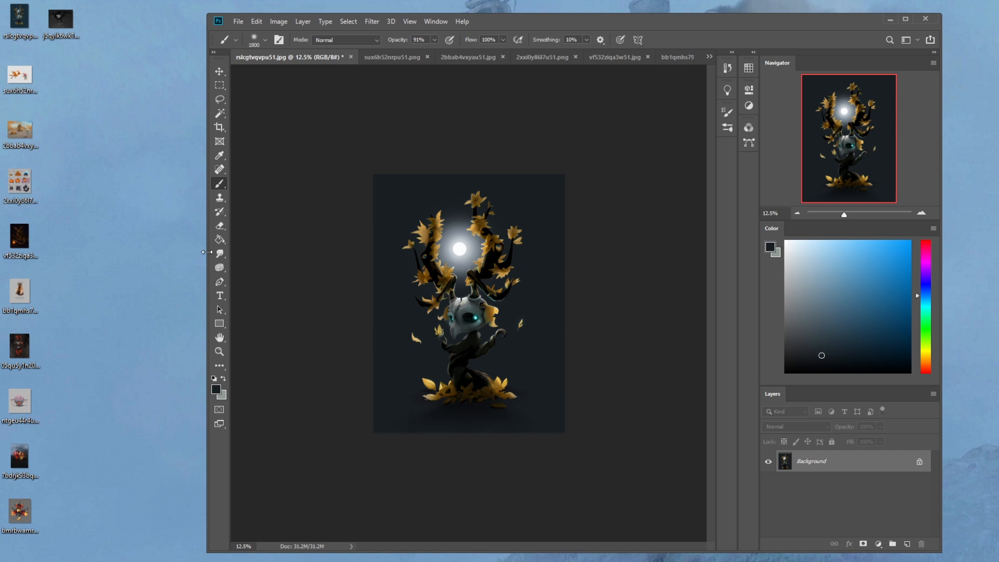
Step: Set the Liquify filter's brush size to 300 and push the skull's larger glowing eye upward
click(219, 253)
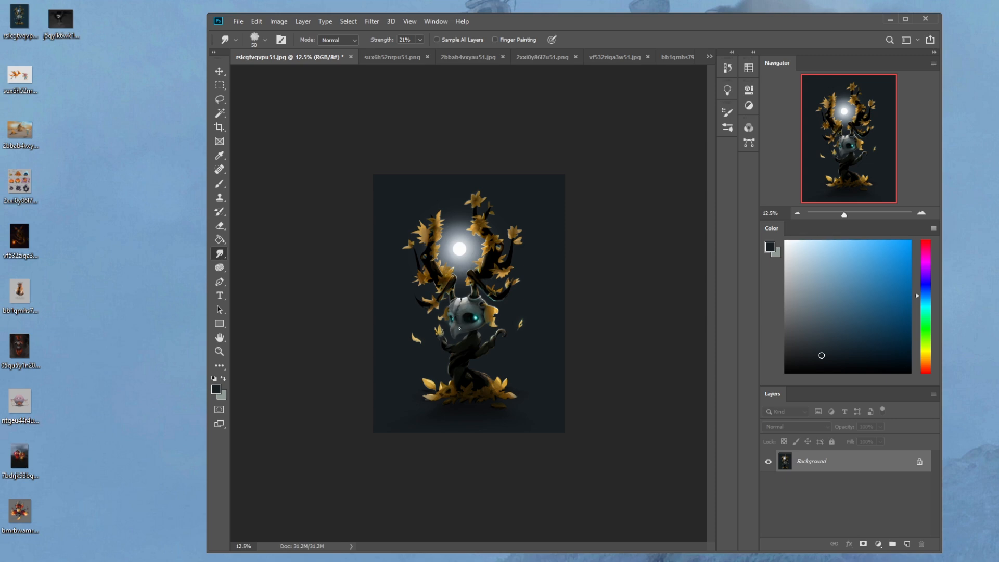
click(371, 21)
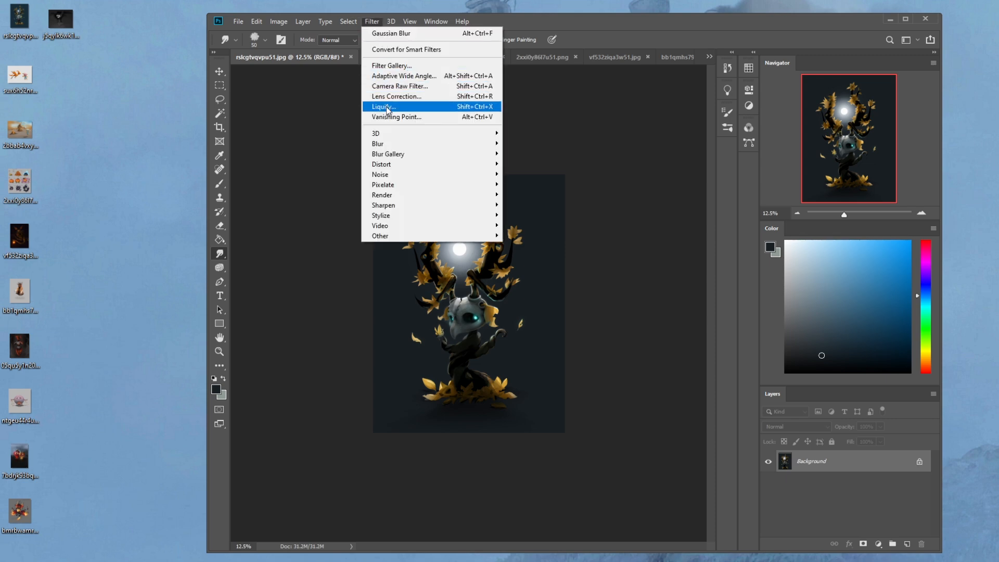
click(388, 106)
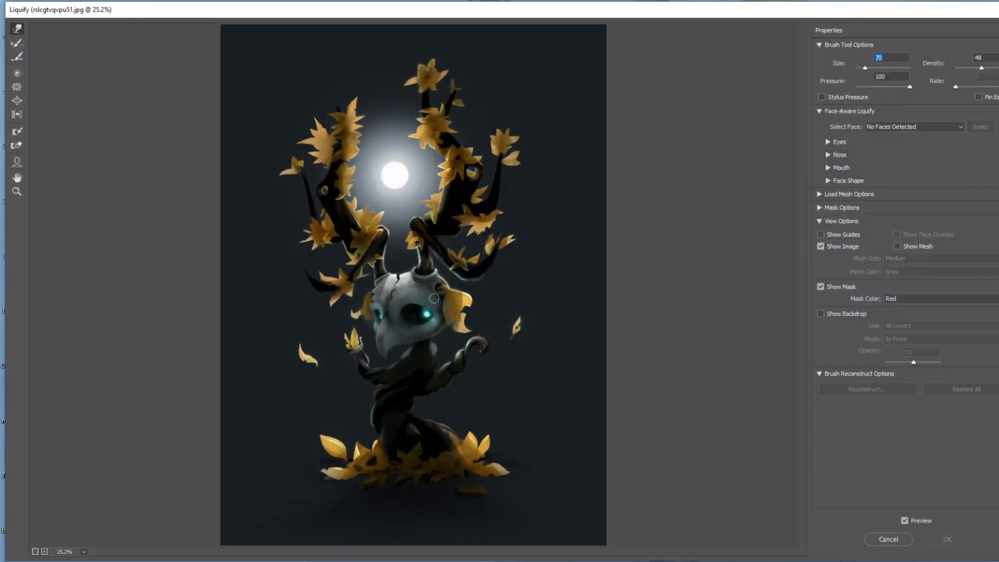
text(300)
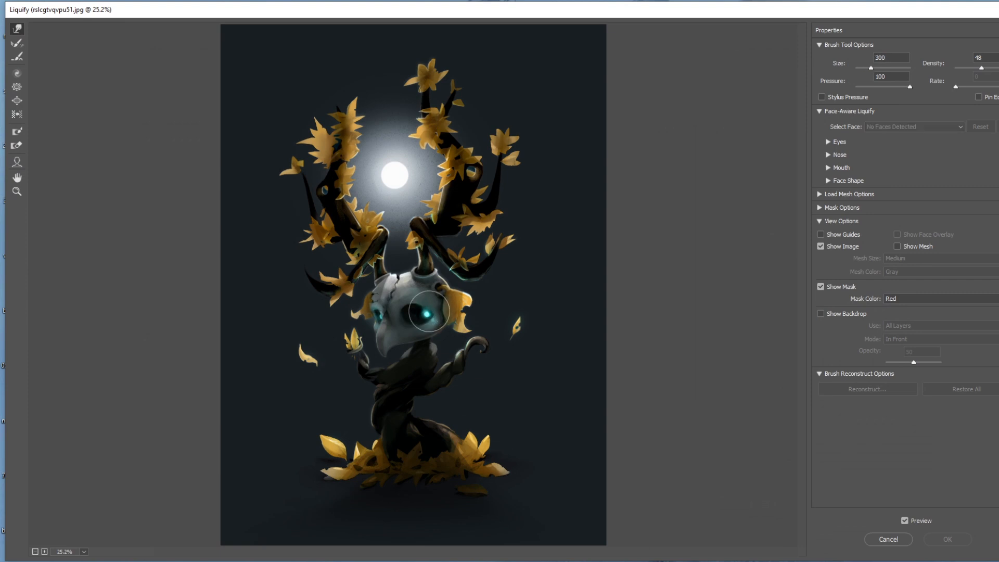
drag(426, 310, 424, 304)
Step: Reshape the skull's smaller eye and facial contours in Liquify, using brush sizes from 175 upward
key(bracketleft)
key(bracketleft)
key(bracketleft)
key(bracketleft)
key(bracketleft)
key(bracketleft)
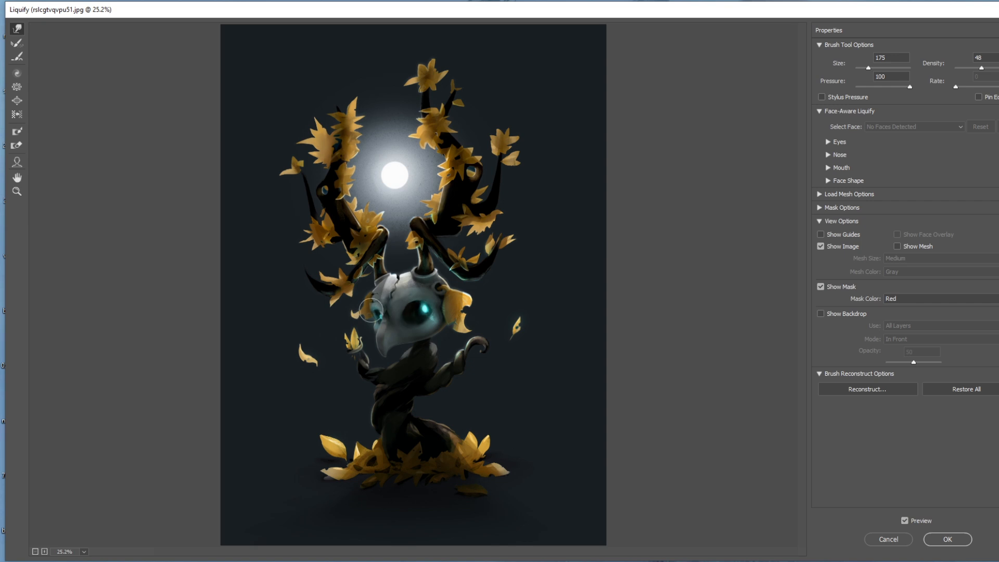
key(bracketright)
key(bracketright)
key(bracketright)
key(bracketright)
key(bracketright)
key(bracketright)
key(bracketright)
key(bracketright)
key(bracketleft)
key(bracketleft)
key(bracketleft)
key(bracketleft)
key(bracketleft)
key(bracketright)
key(bracketleft)
key(bracketright)
key(bracketright)
key(bracketright)
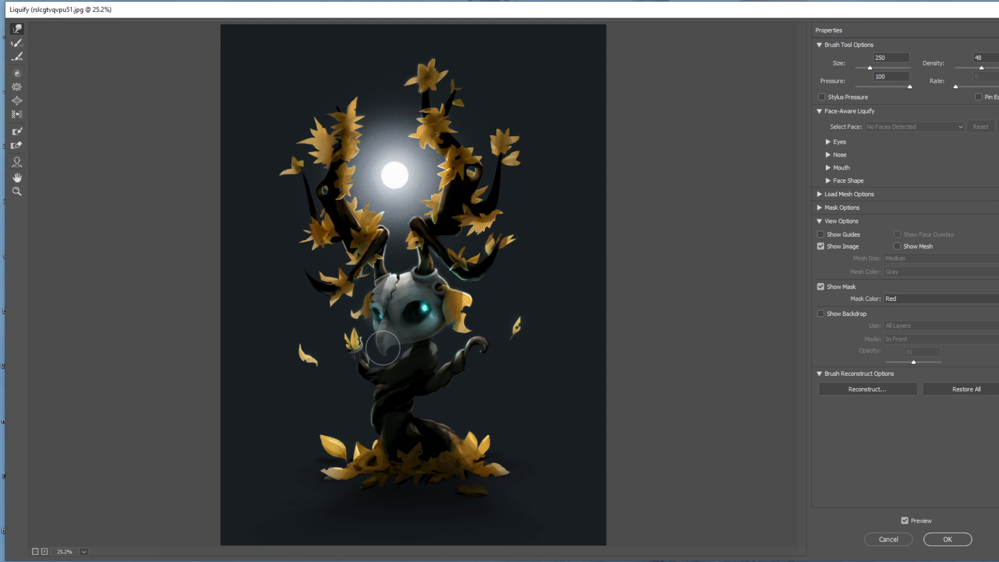
Step: Refine the skull's beak with a smaller Liquify brush and apply the filter
key(bracketleft)
key(bracketleft)
key(bracketleft)
key(bracketleft)
key(bracketleft)
key(bracketright)
click(939, 541)
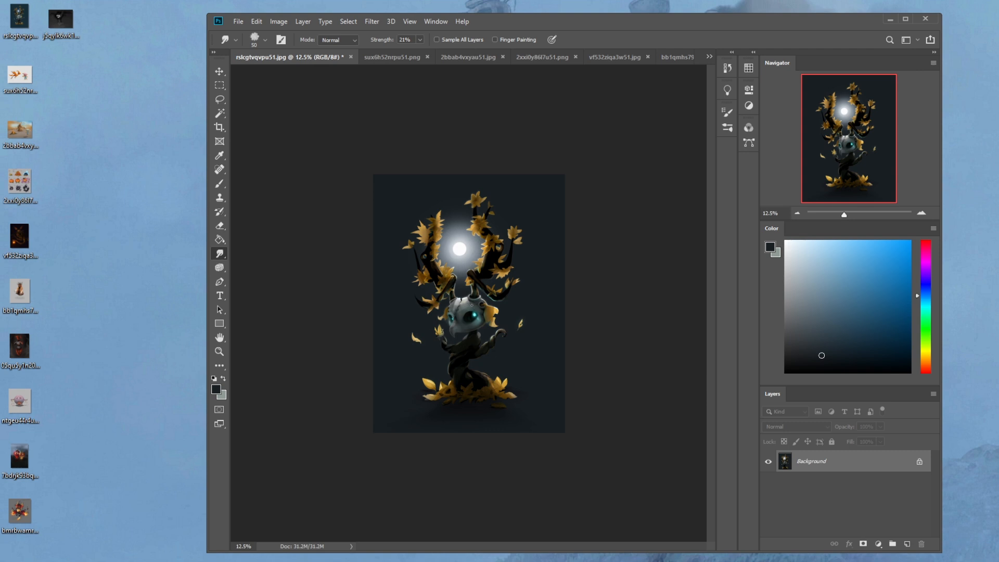
Step: Darken the creature's shaded areas with a 1200 px Darken brush in sampled near-black, and blend with the Smudge tool
key(b)
alt+click(463, 300)
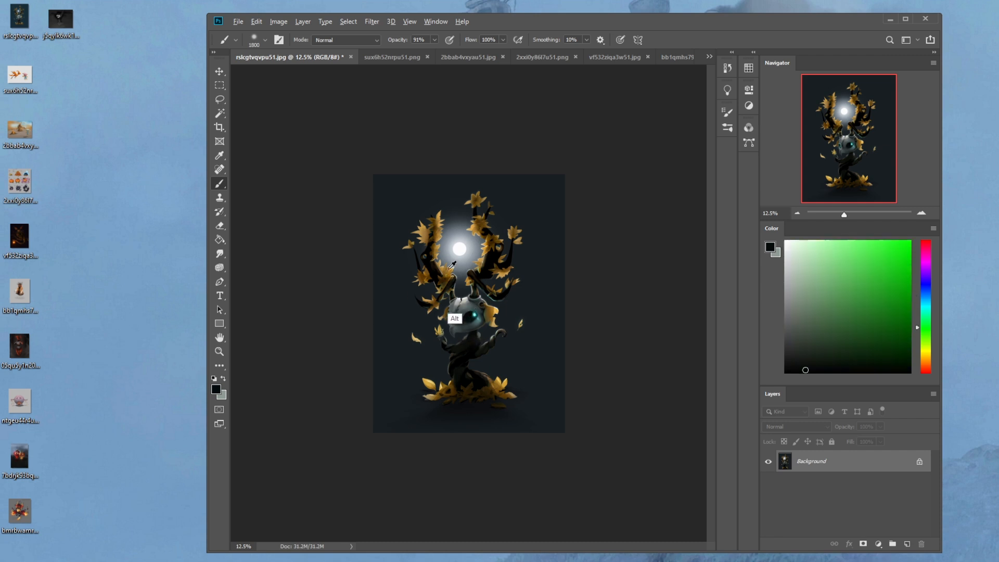
click(346, 40)
click(345, 89)
key(bracketleft)
key(bracketleft)
key(bracketleft)
key(bracketleft)
key(bracketleft)
key(bracketleft)
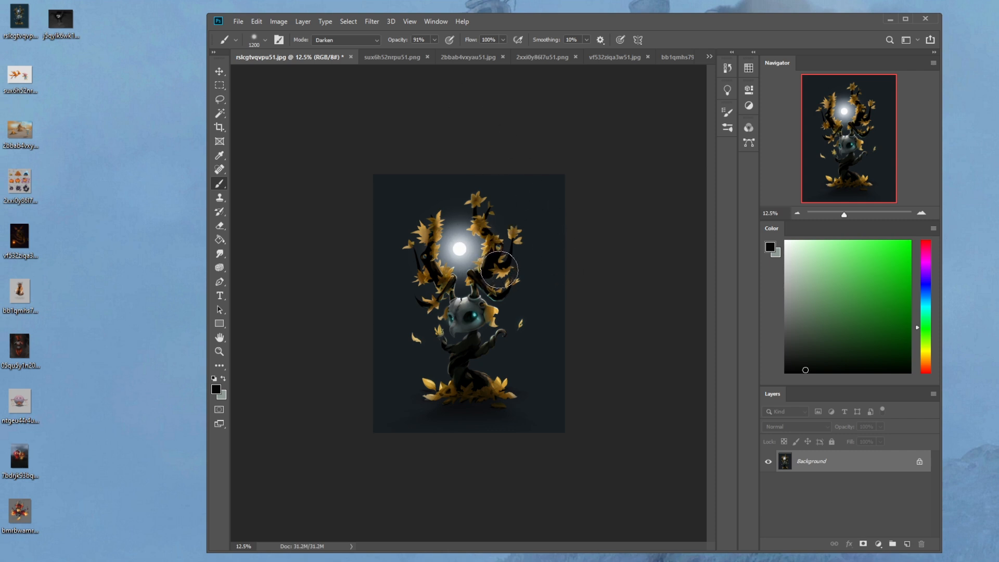
click(219, 254)
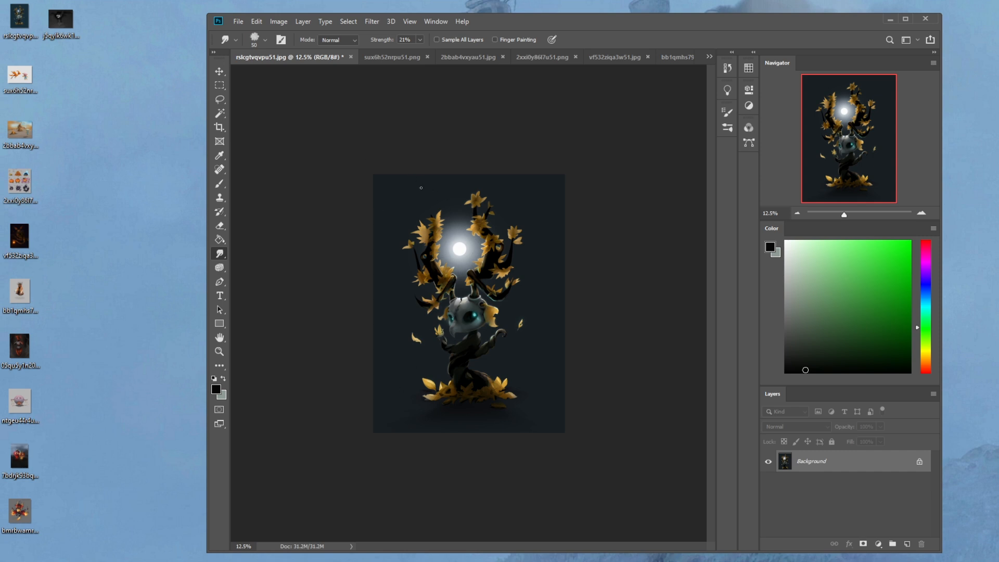
Step: Deepen the image's shadows with a Levels adjustment, setting the black input level to 6
key(ctrl+l)
drag(652, 332, 636, 332)
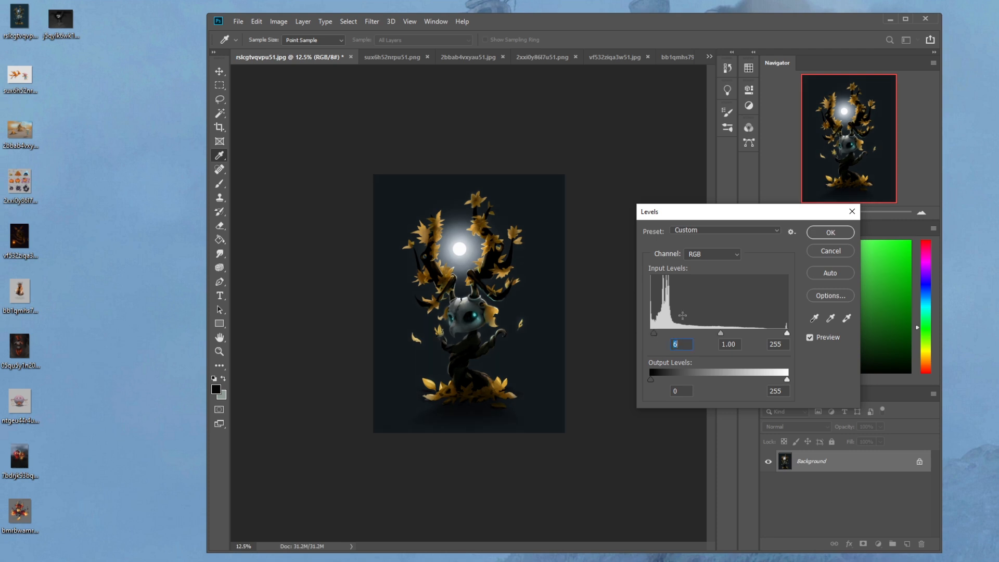
click(837, 235)
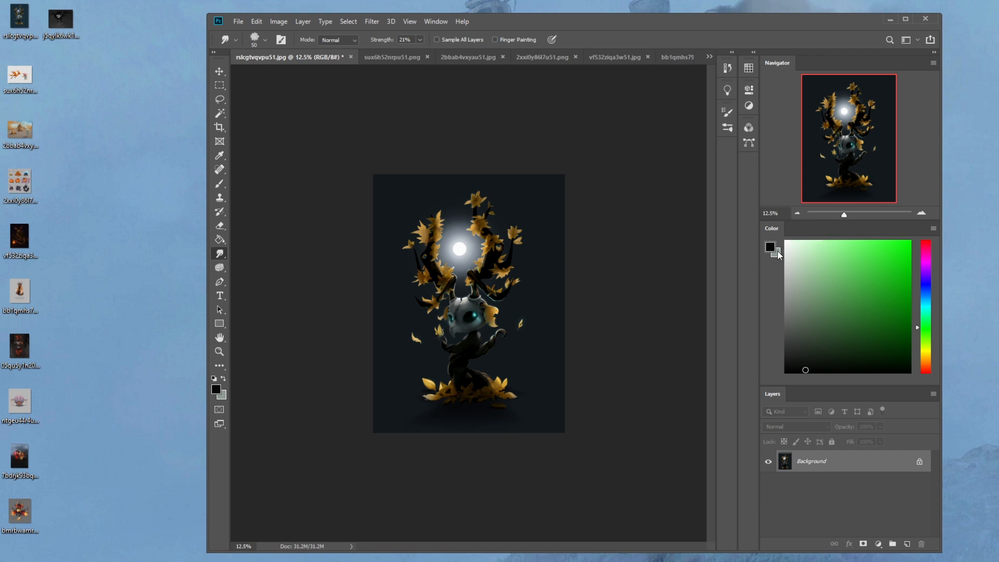
Step: Restore the original image from the history and paste a copy of the whole paint-over as a layer above it
click(728, 69)
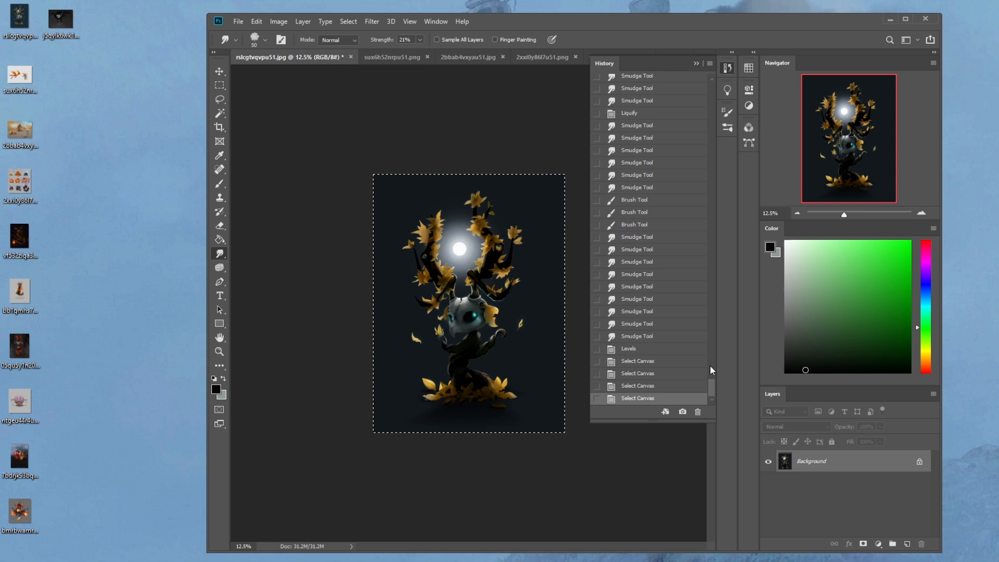
mouse_move(710, 386)
mouse_down()
mouse_move(716, 98)
mouse_move(674, 86)
mouse_up()
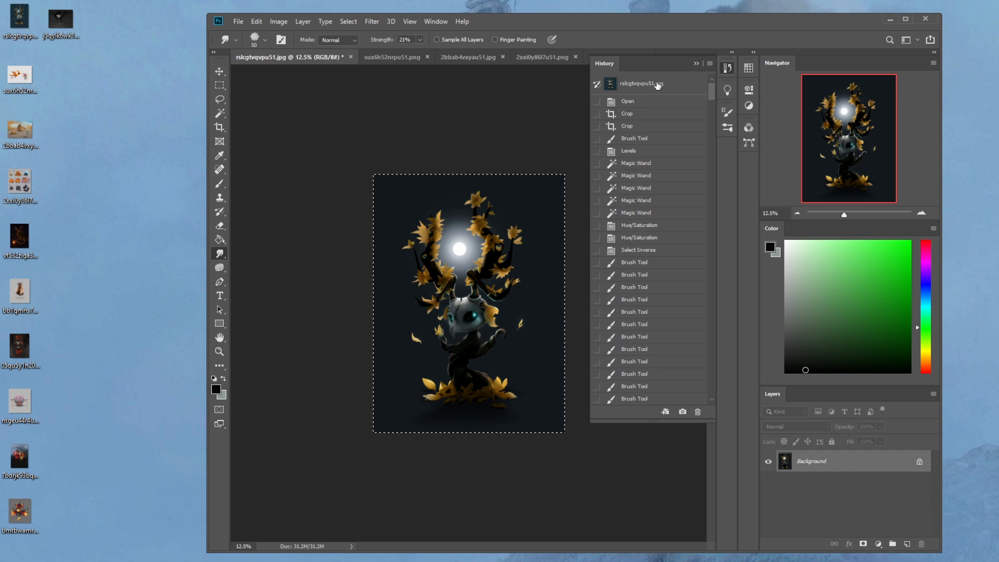
click(658, 85)
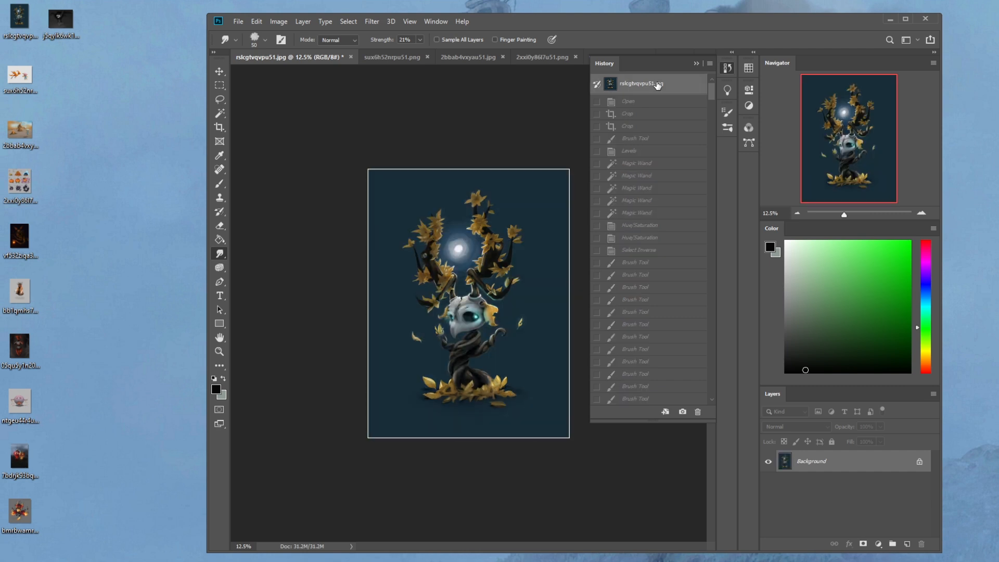
key(ctrl+v)
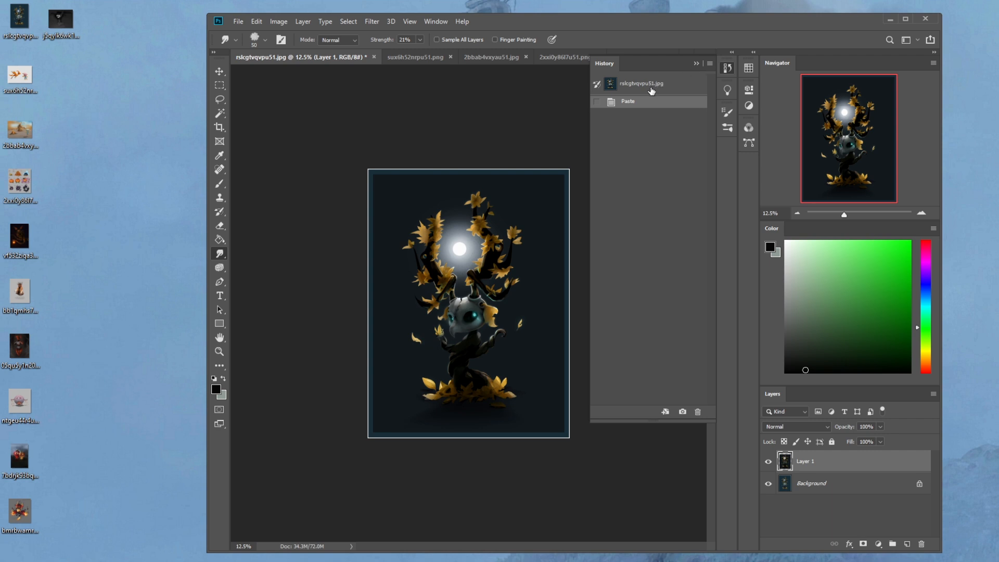
Step: Crop the canvas to the edges of the pasted paint-over and hide its layer to compare with the original
key(c)
drag(364, 168, 368, 170)
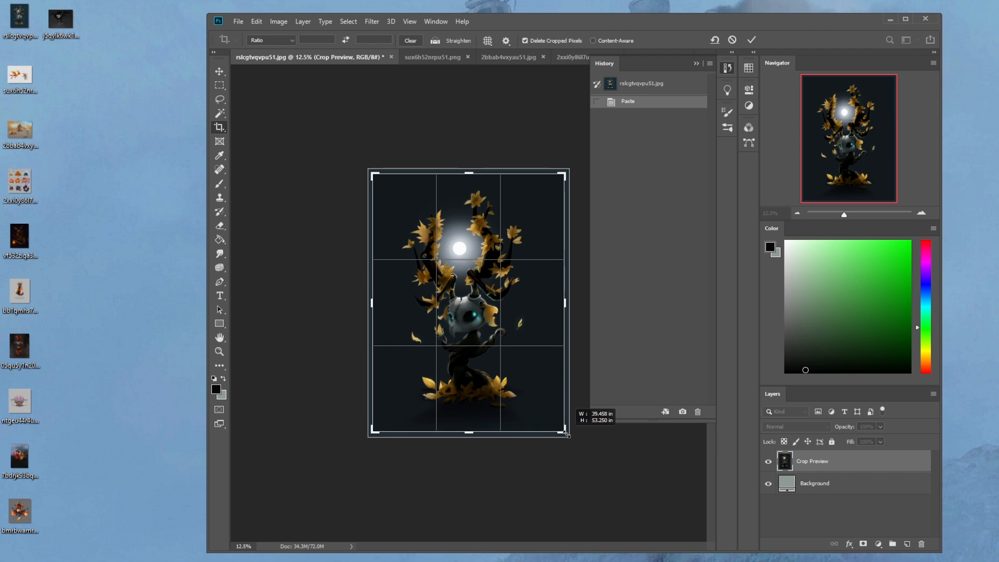
key(Return)
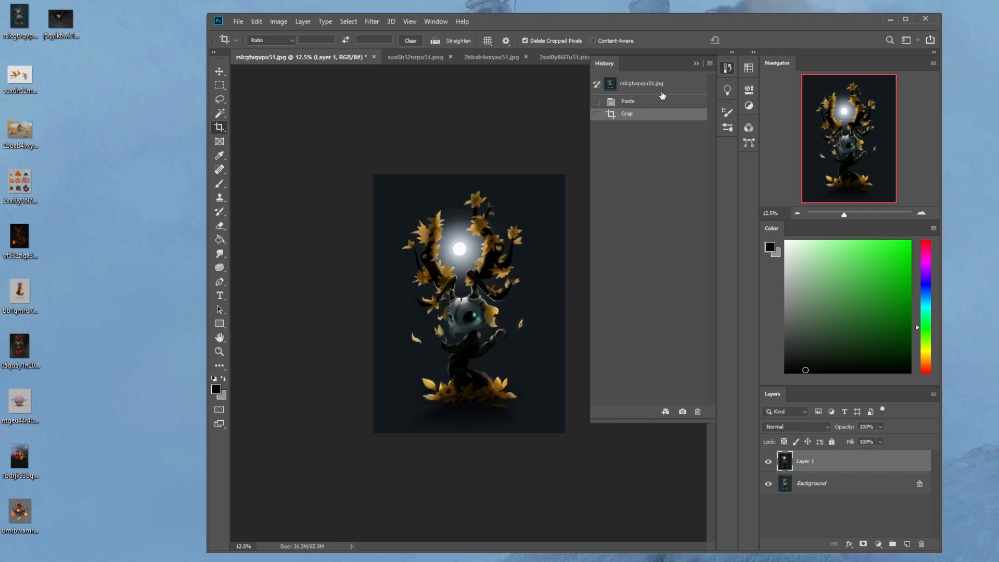
click(767, 465)
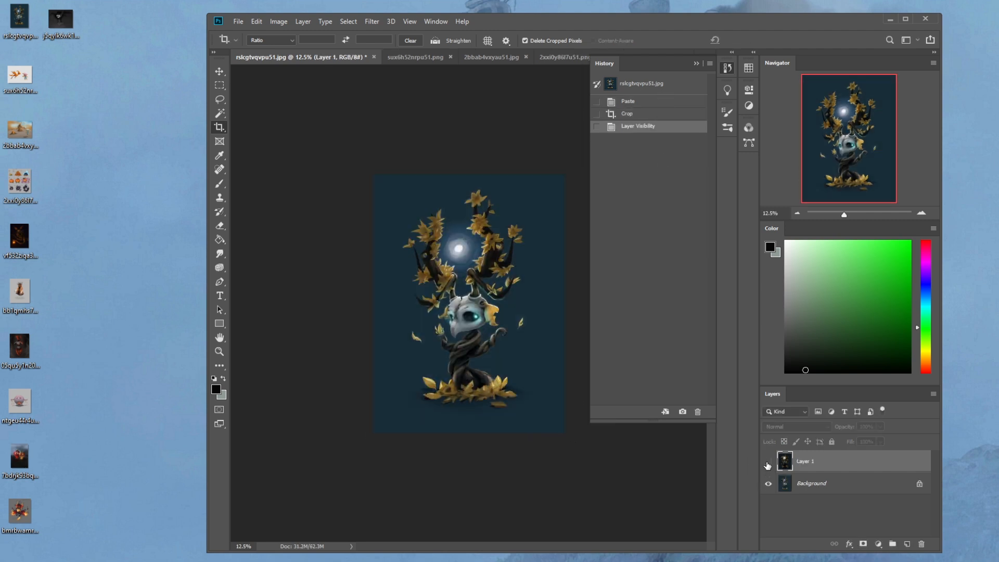
Step: Show the paint-over layer, collapse the history, and try outlining the skull's beak with the Lasso tool before clearing the selection
click(767, 464)
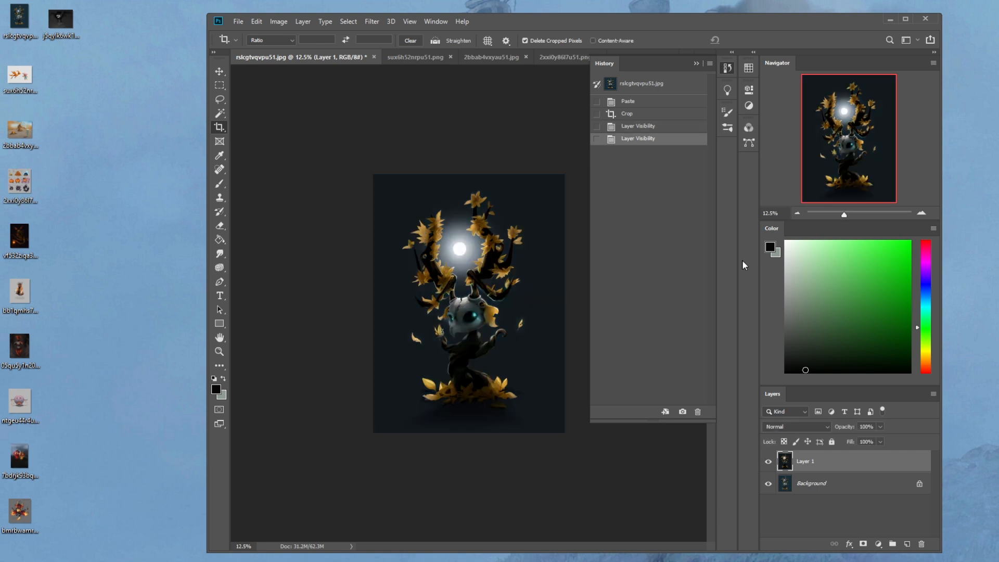
click(696, 63)
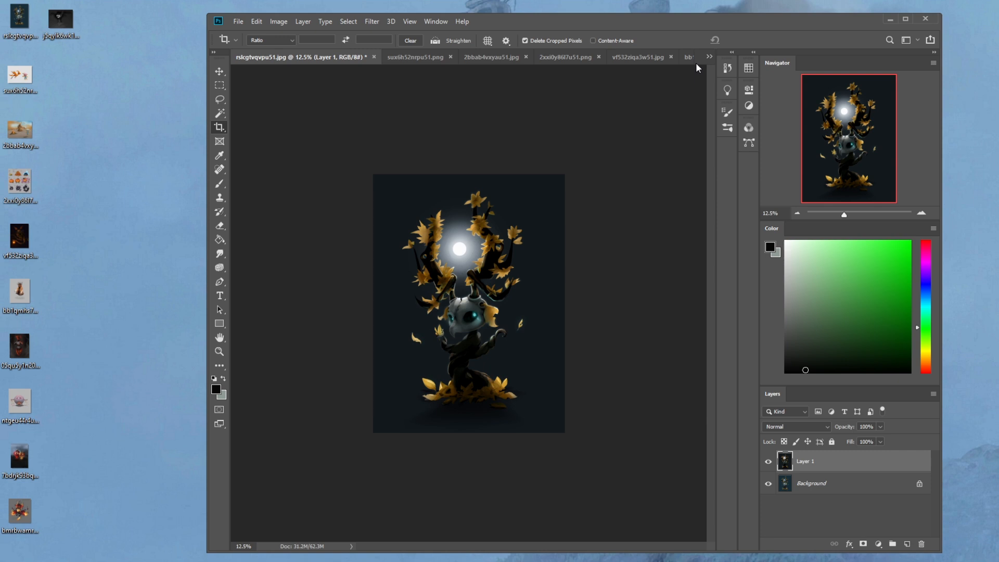
key(l)
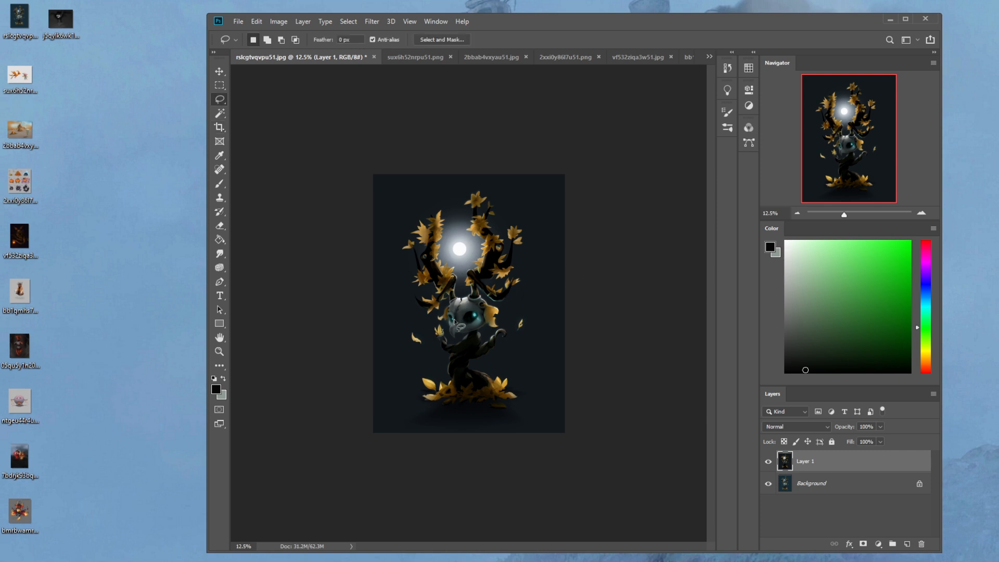
drag(452, 323, 458, 343)
key(ctrl+d)
key(b)
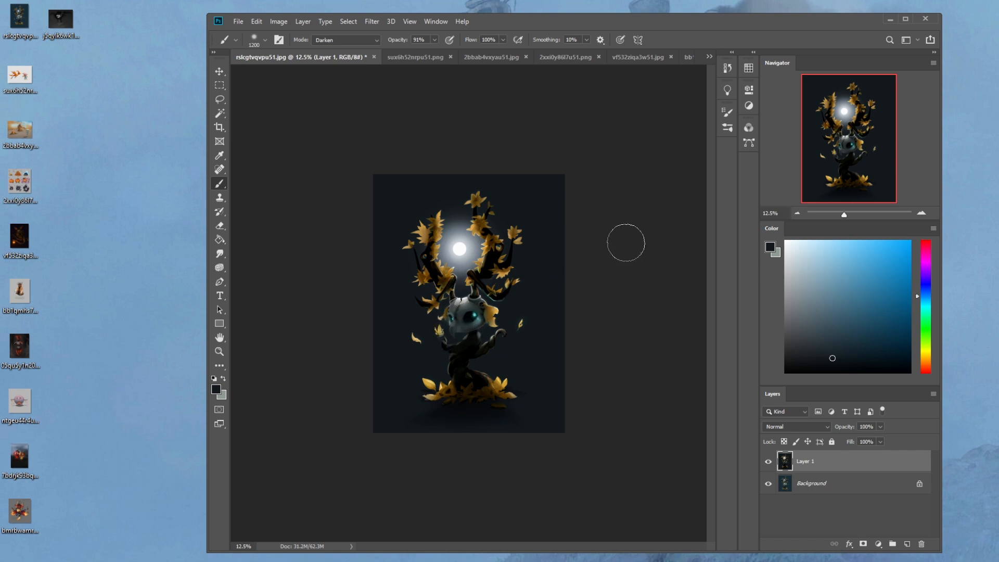
Step: Reshape the crack on the skull's forehead in the Liquify filter with a progressively smaller warp brush
key(l)
right_click(461, 305)
click(468, 311)
click(372, 21)
click(402, 107)
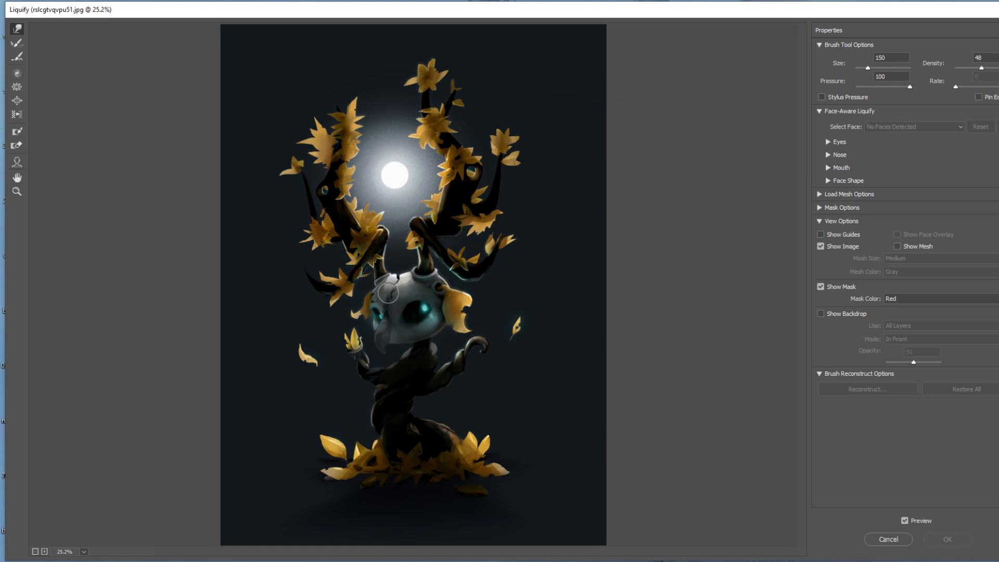
click(393, 295)
key(bracketleft)
key(bracketleft)
key(bracketleft)
key(bracketleft)
key(bracketleft)
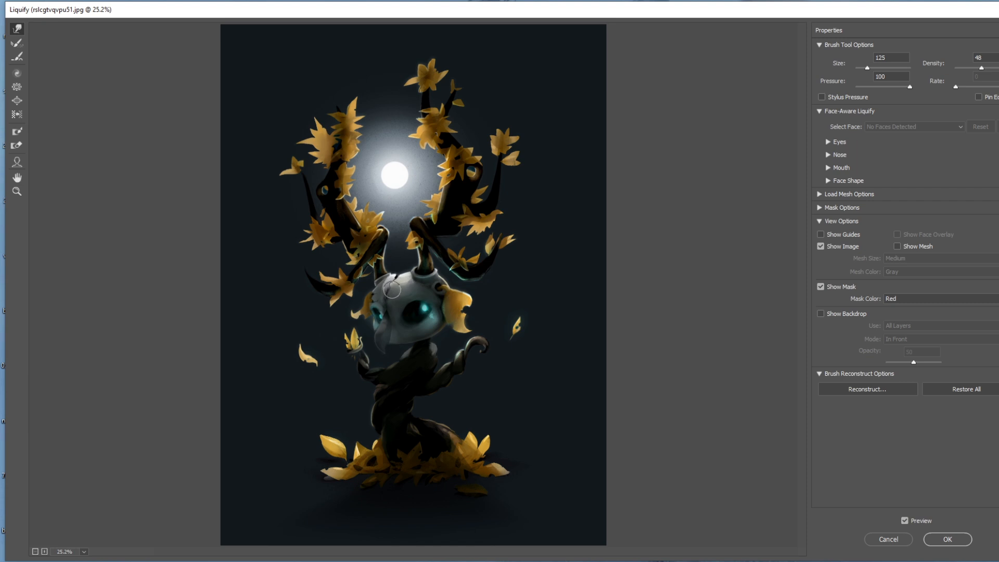
key(bracketleft)
key(bracketleft)
click(944, 539)
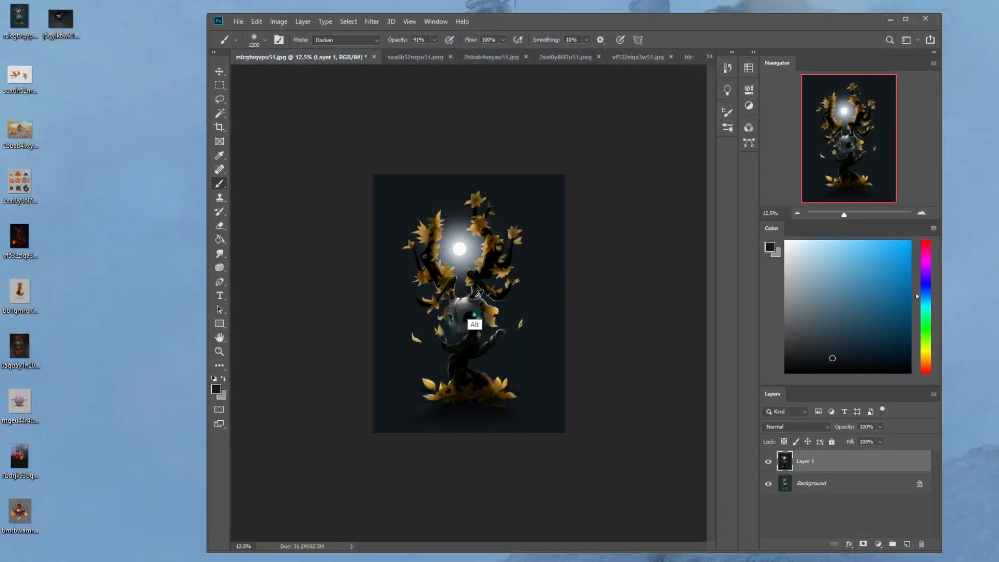
Step: Shade the skull with sampled greys using a small Darken brush of about 60 px, and choose the 100 px Blur tool
alt+click(463, 330)
right_click(484, 289)
double_click(523, 366)
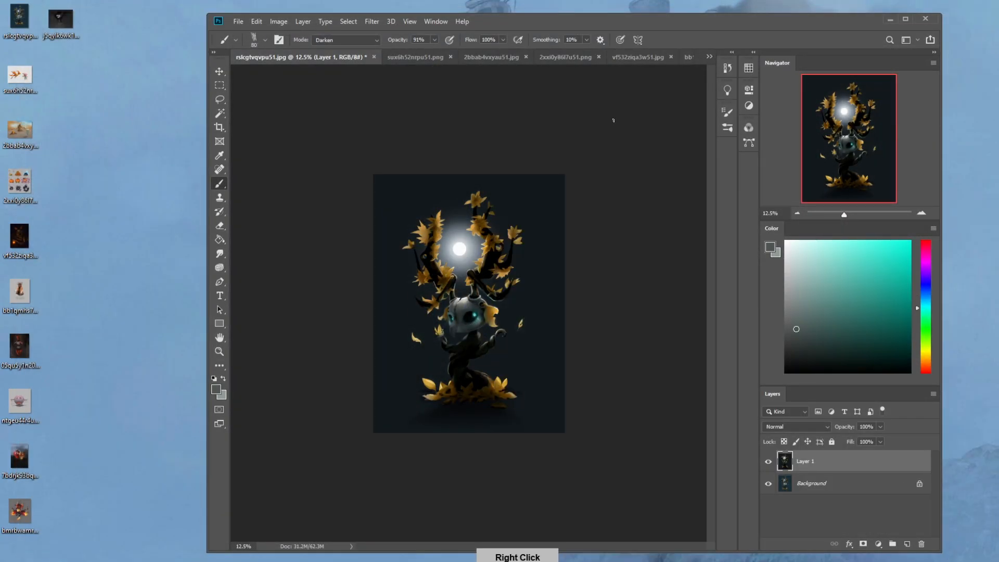
alt+click(469, 331)
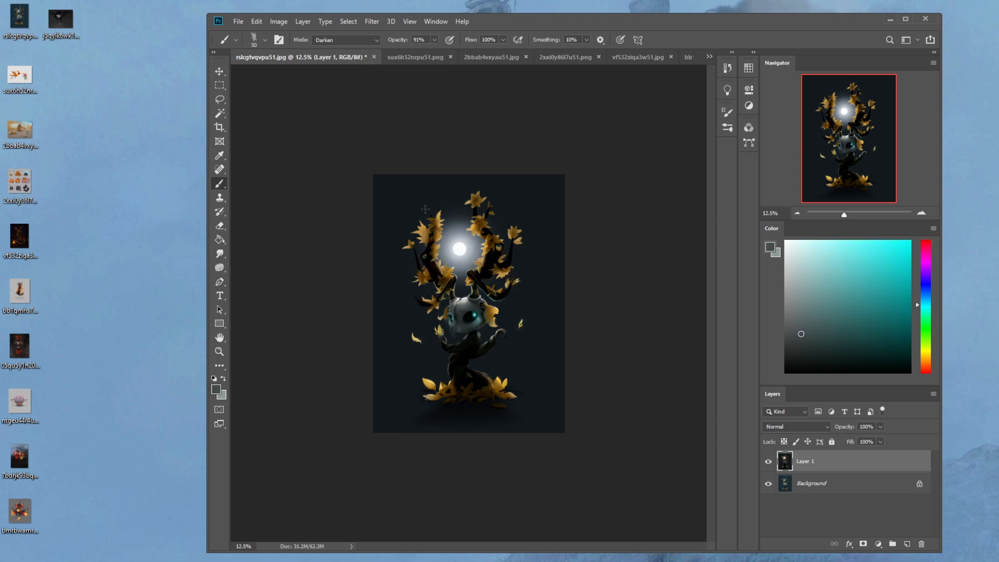
alt+click(462, 319)
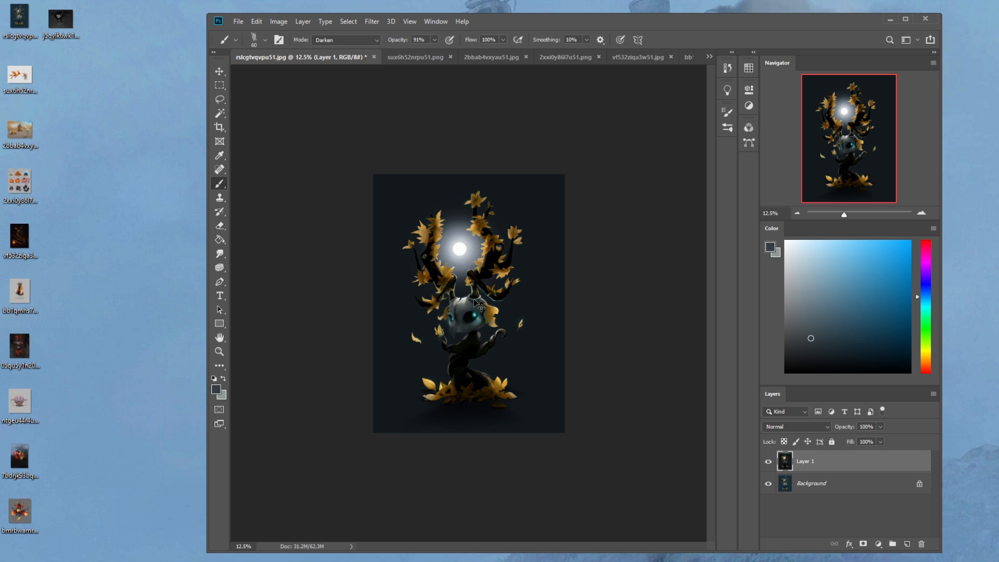
alt+click(468, 315)
alt+click(468, 329)
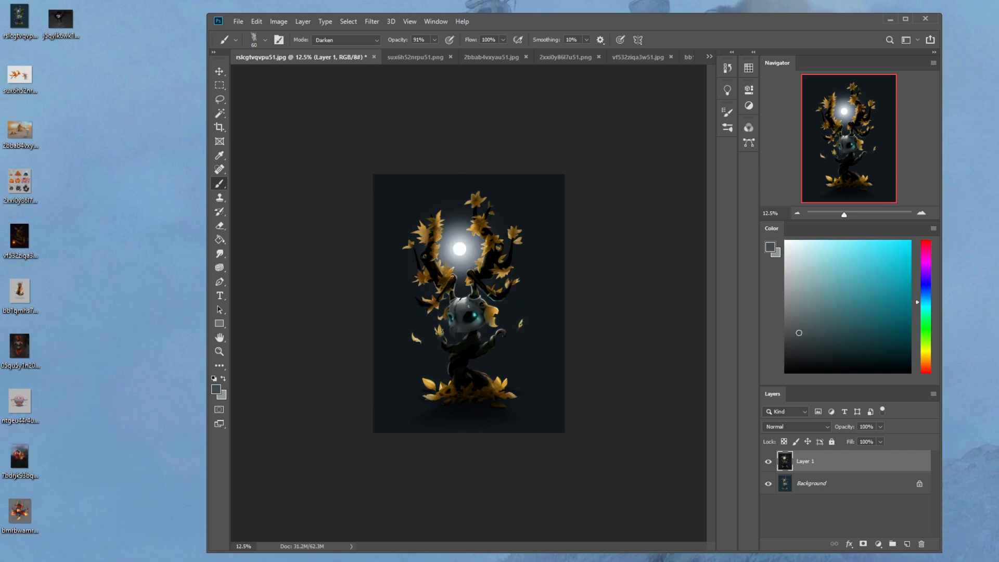
alt+click(469, 308)
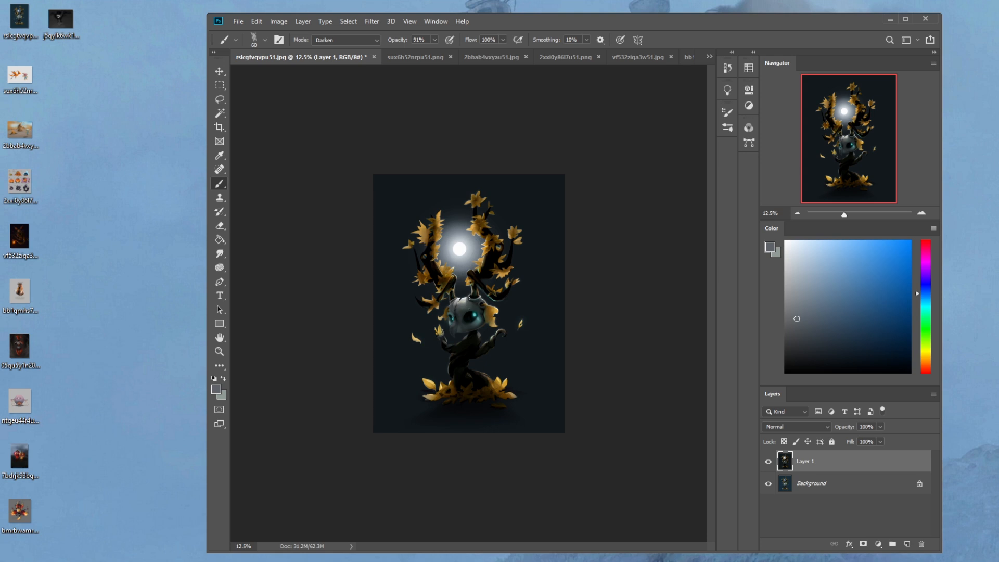
click(219, 254)
right_click(228, 253)
click(249, 256)
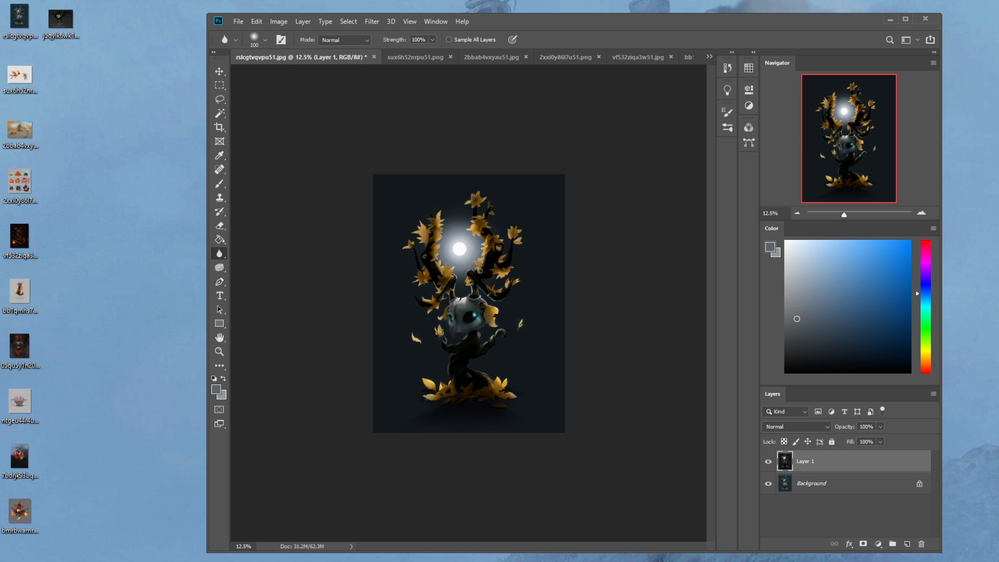
Step: Refine the skull's forehead and horn base with a 30 px Normal-mode brush in sampled dark greys
key(b)
alt+click(461, 248)
key(ctrl+plus)
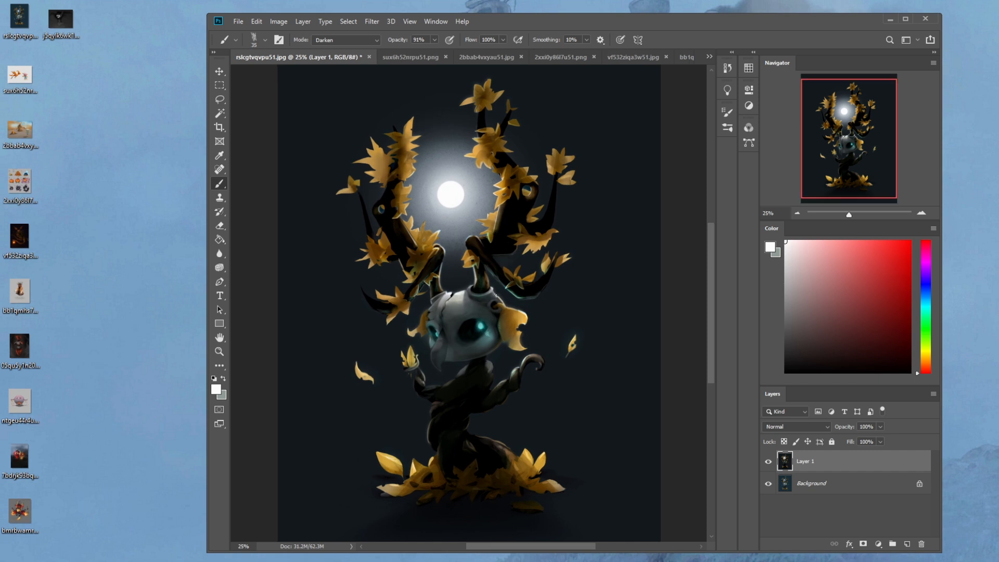
click(364, 41)
click(333, 48)
key(bracketleft)
alt+click(434, 306)
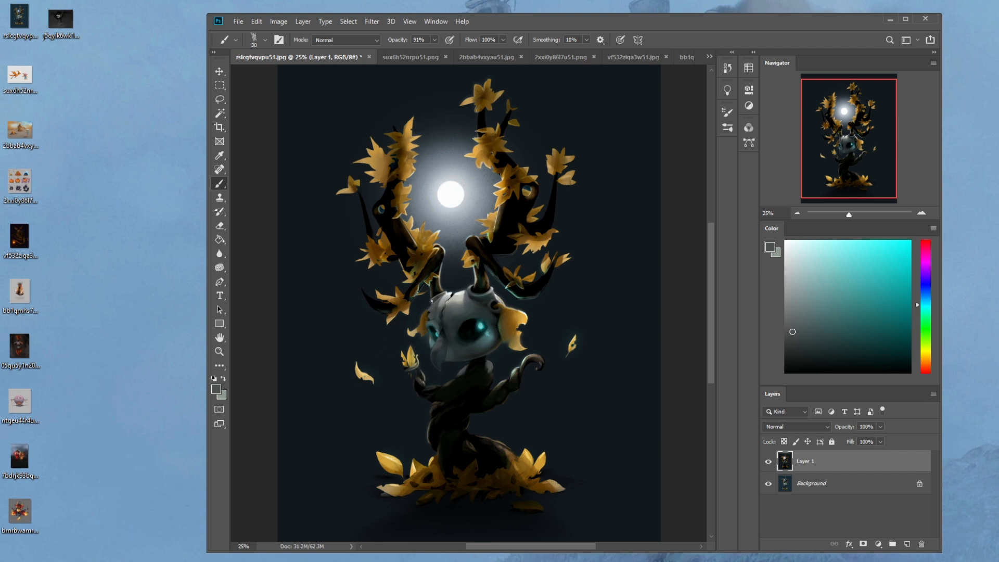
alt+click(434, 299)
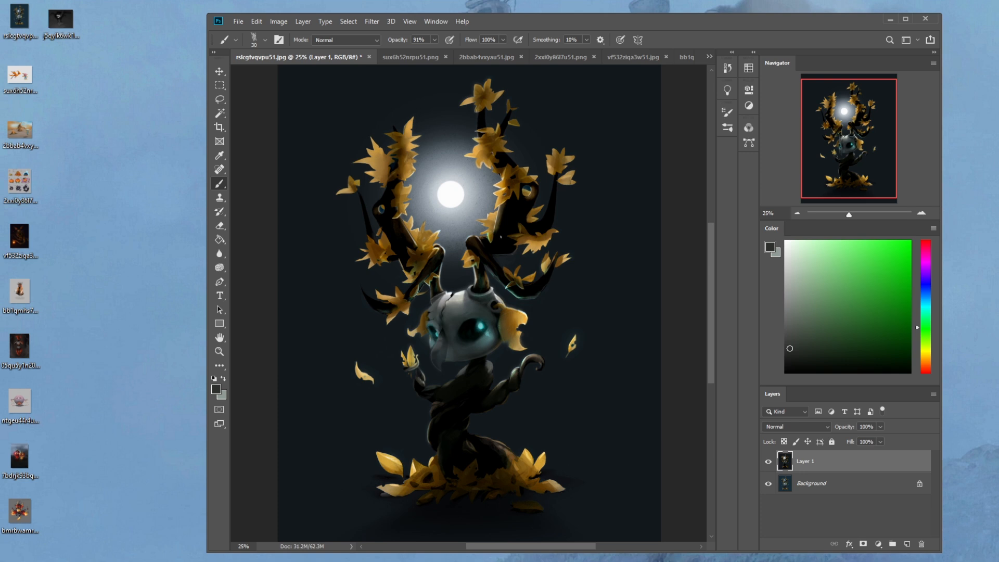
Step: Compare the paint-over with the original by hiding and showing Layer 1
key(ctrl+minus)
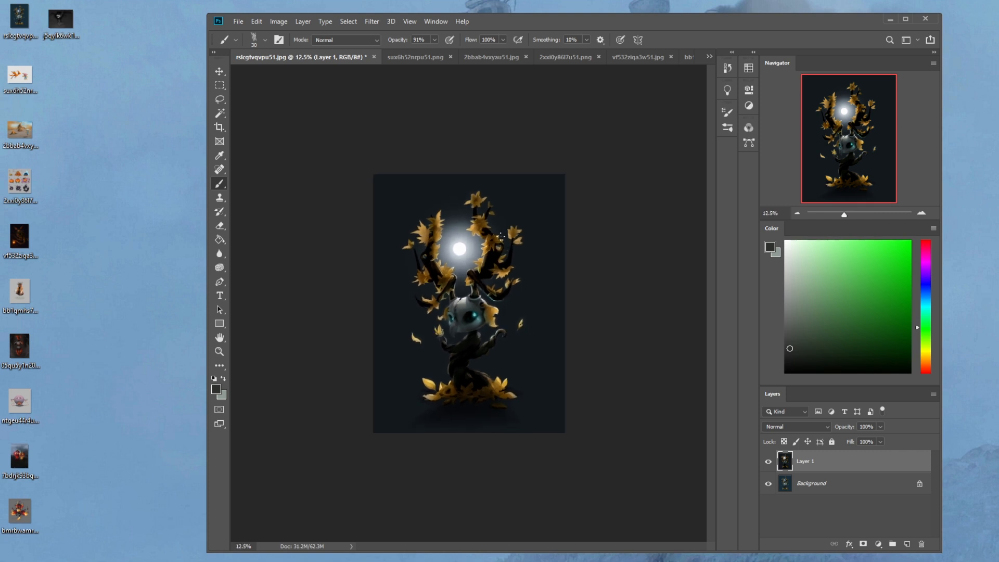
click(767, 461)
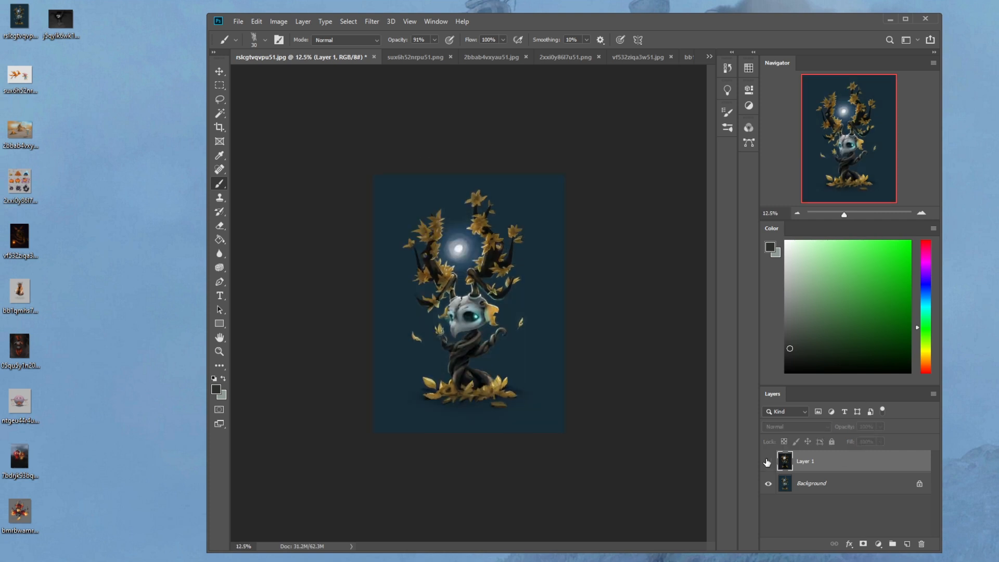
key(ctrl+plus)
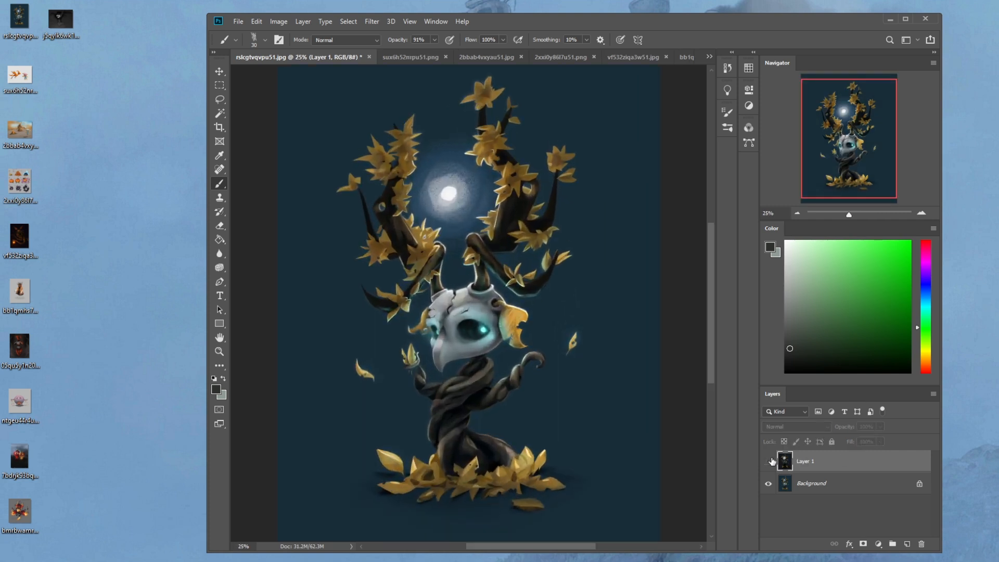
click(769, 462)
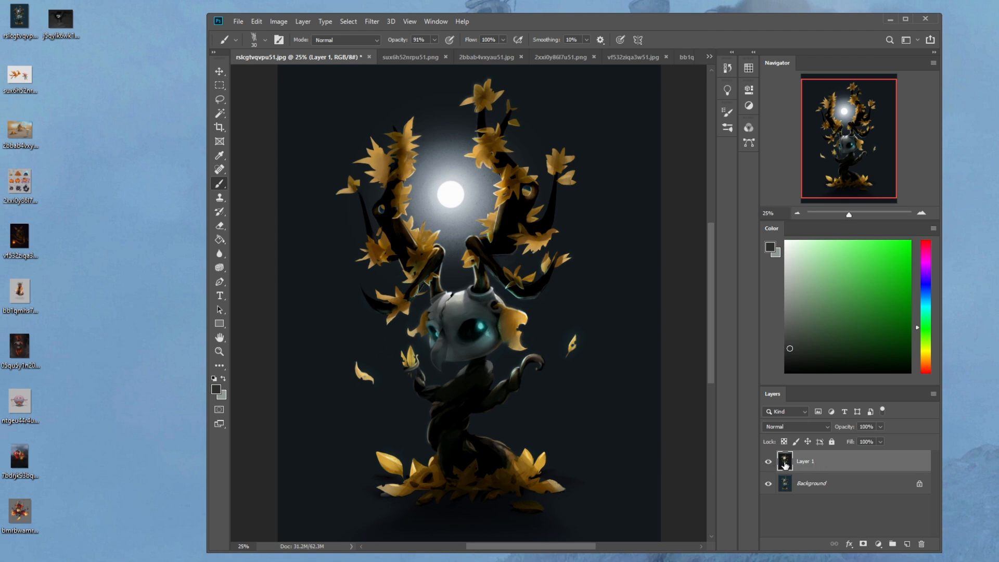
Step: Lower Layer 1's fill to 51%, shift it slightly upward to align with the original, and restore the fill to 100%
click(858, 455)
key(v)
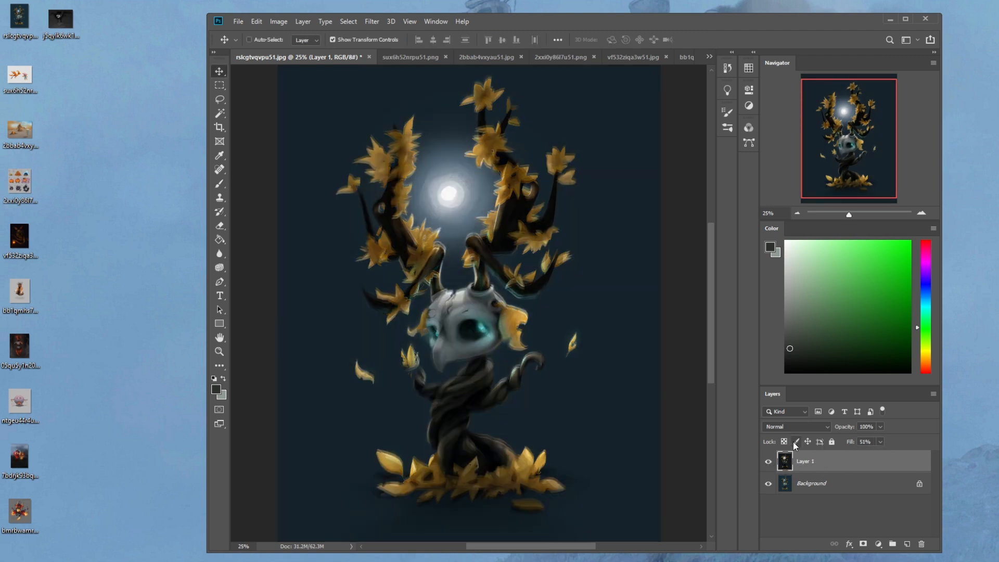
mouse_move(515, 333)
mouse_down()
mouse_move(515, 342)
mouse_move(516, 317)
mouse_up()
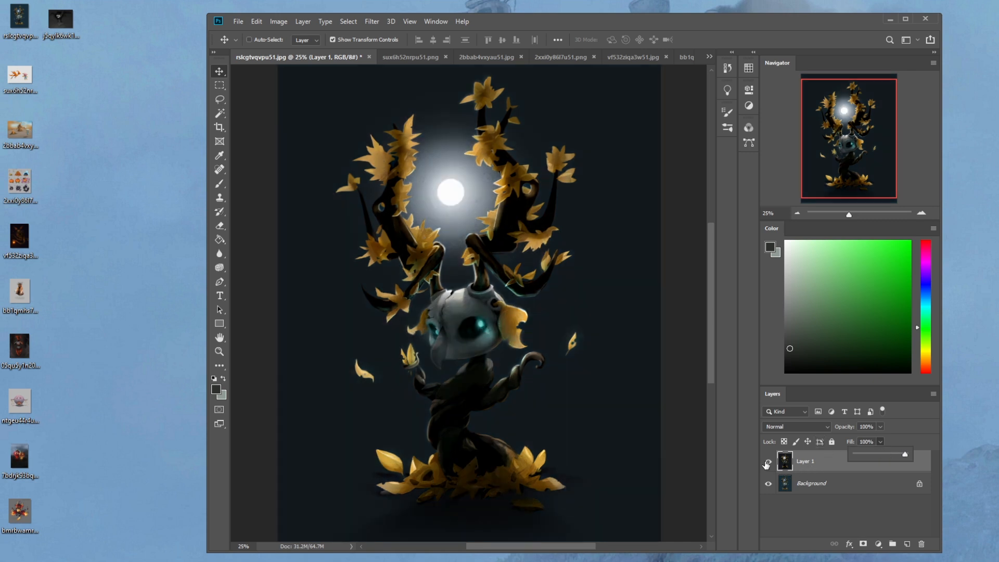
Step: Compare the realigned paint-over with the original by toggling Layer 1's visibility, and flatten the image
click(768, 461)
key(ctrl+minus)
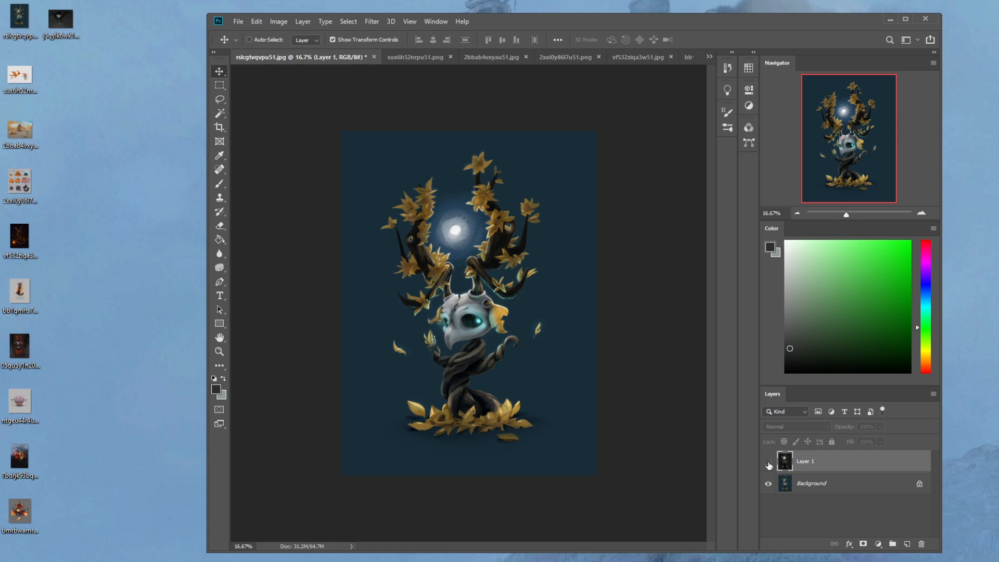
click(769, 463)
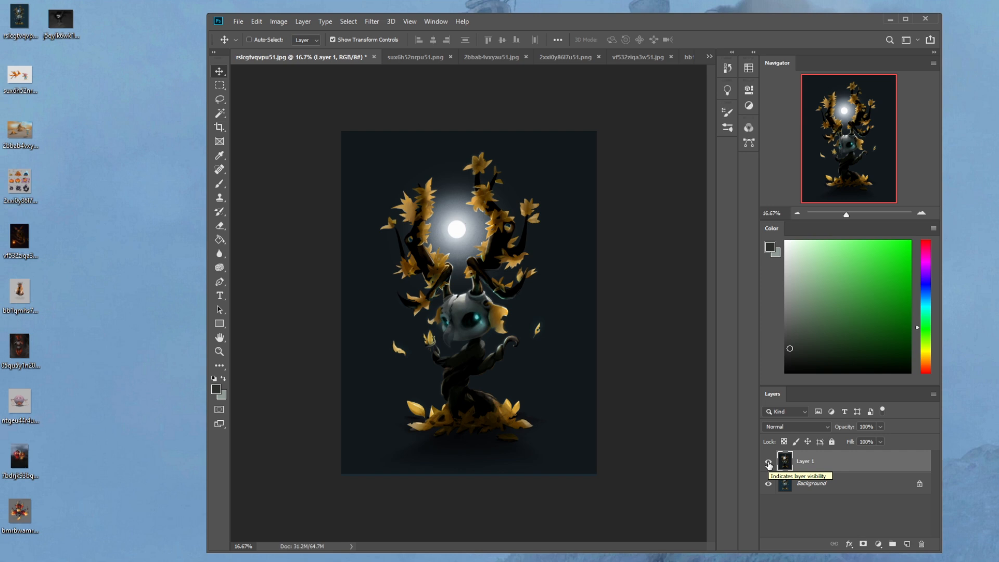
click(768, 462)
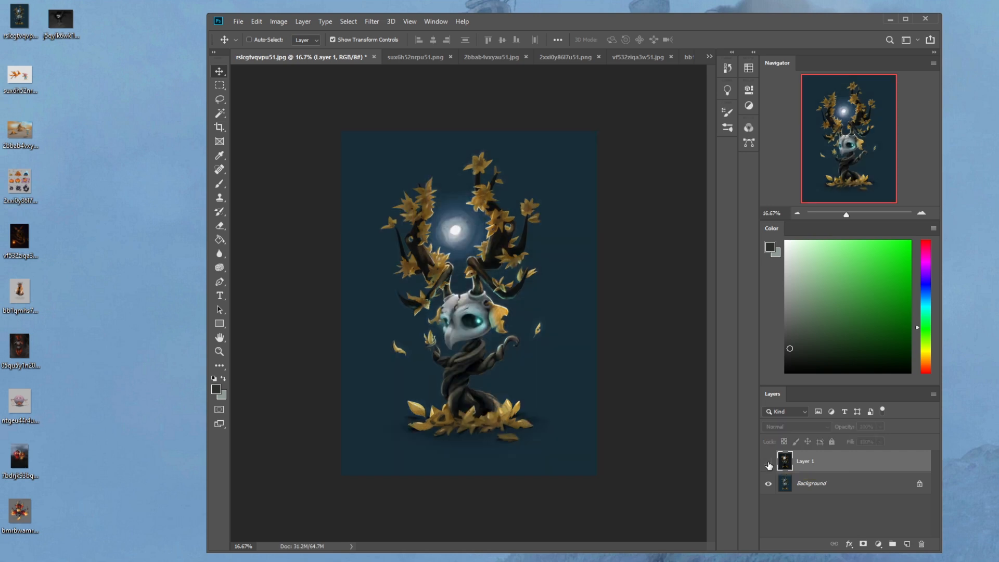
click(769, 462)
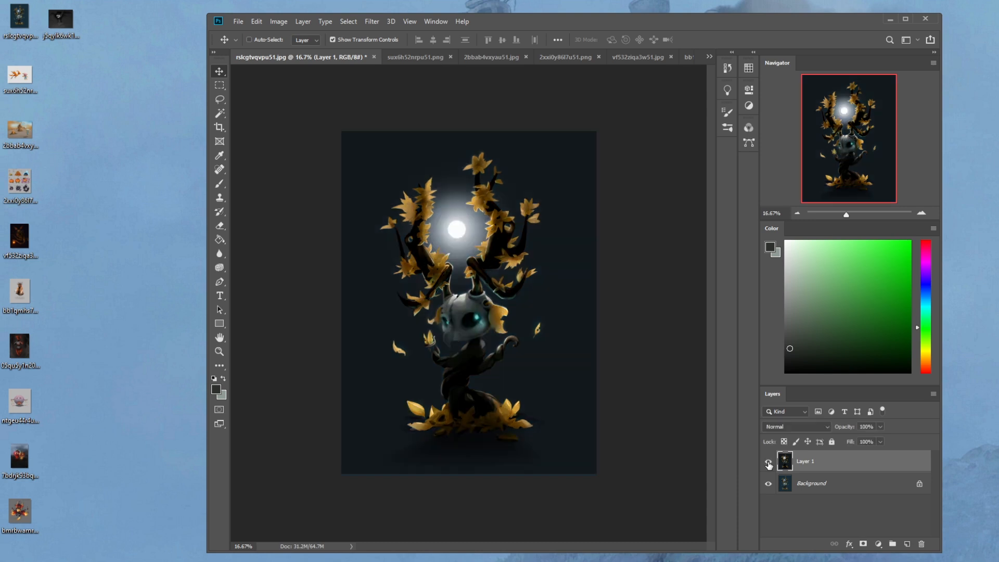
click(768, 462)
click(768, 463)
right_click(841, 468)
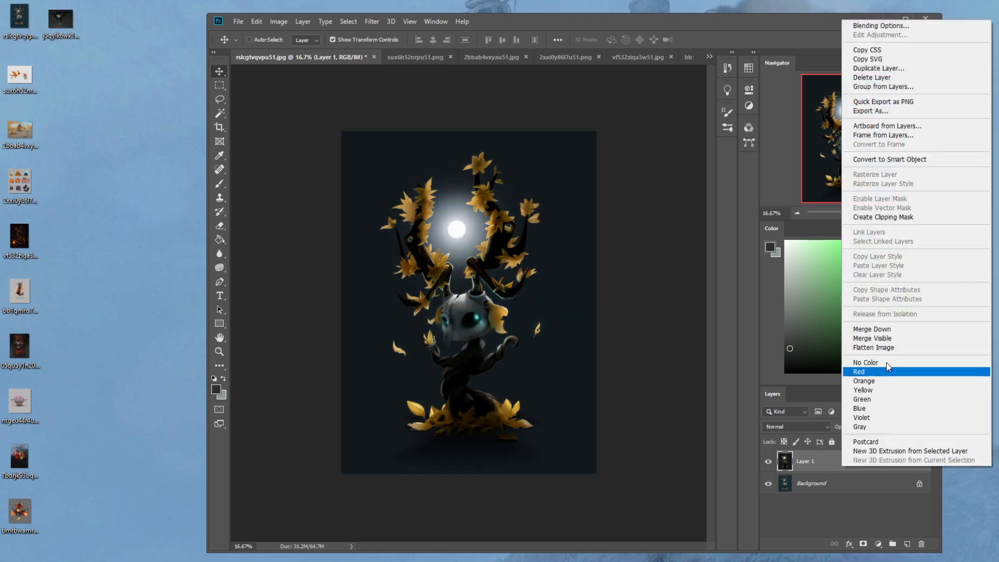
click(895, 347)
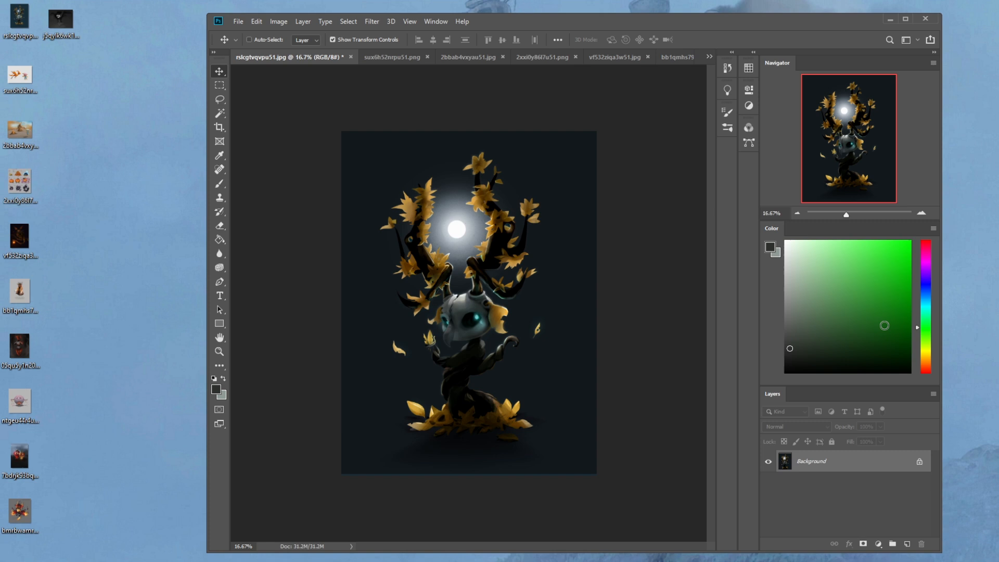
Step: Paint a bright cyan glow over the skull's larger eye with a soft 500 px brush
key(b)
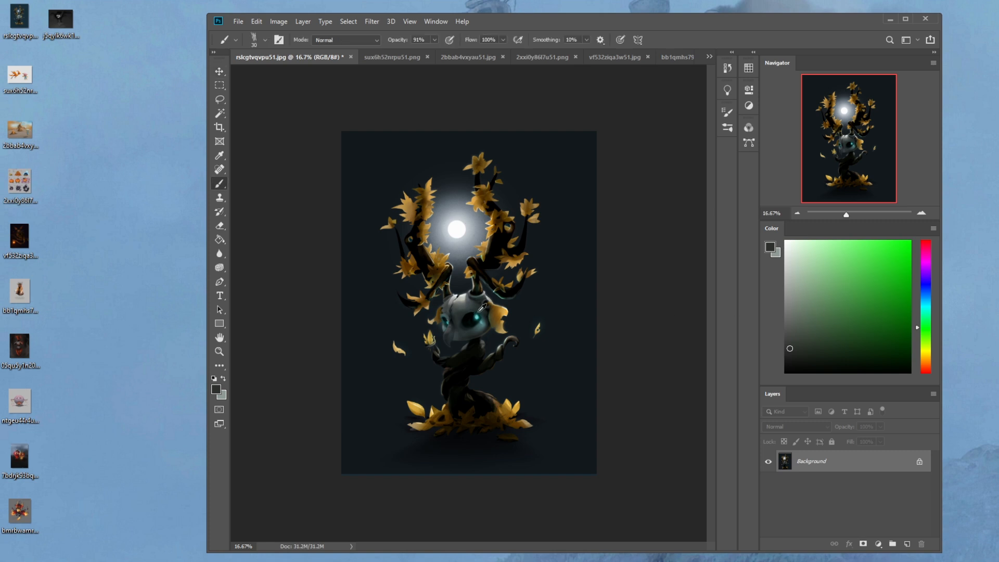
alt+shift+right_click(478, 340)
click(859, 241)
key(])
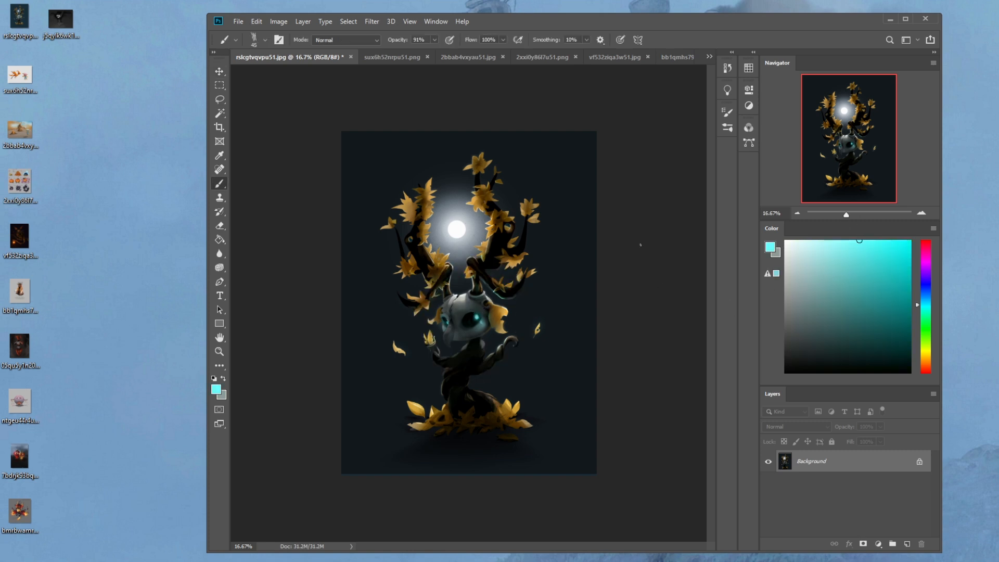
right_click(475, 308)
click(492, 298)
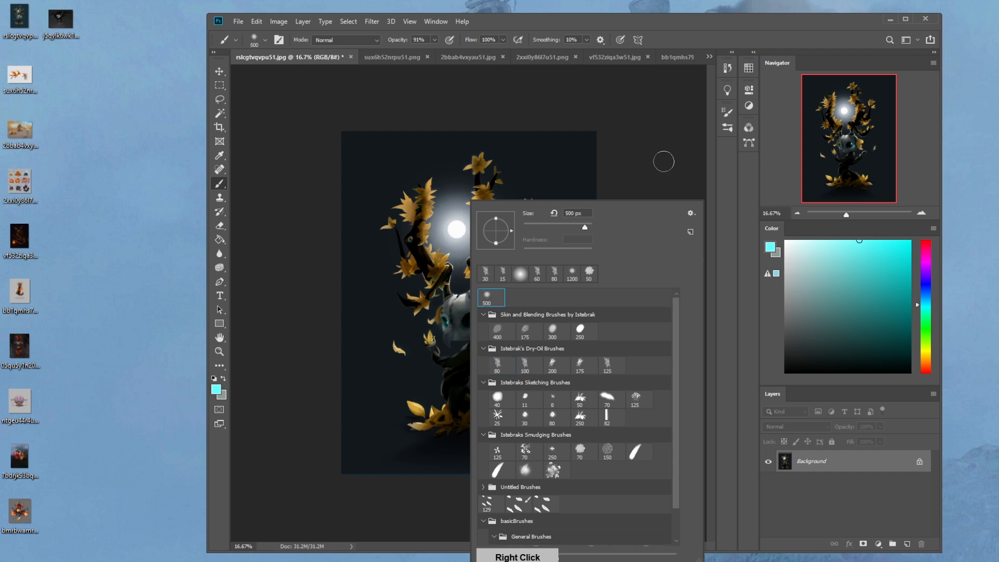
click(645, 160)
click(473, 319)
key(bracketleft)
key(bracketleft)
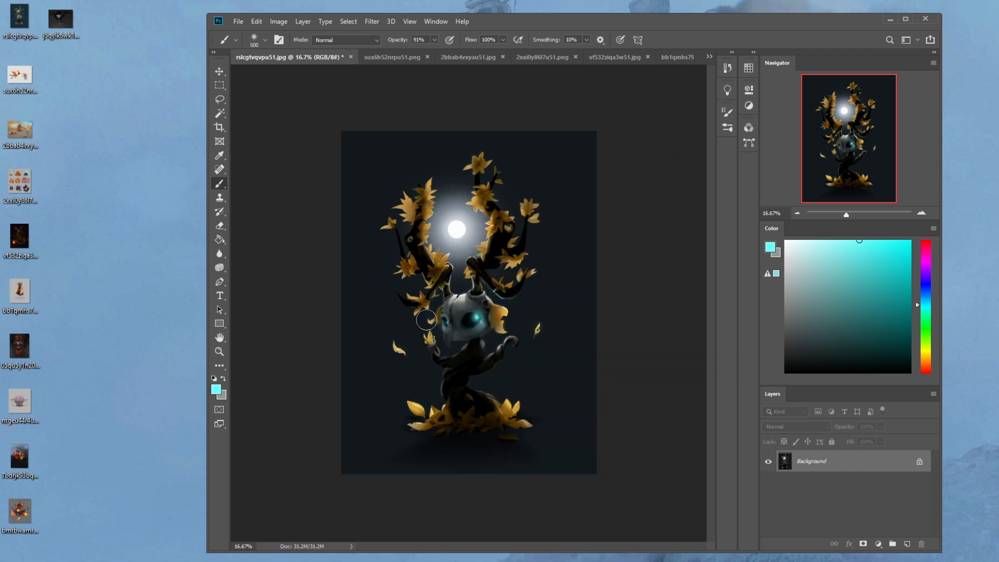
Step: Add cyan glow to the skull's smaller eye with the soft brush at varying sizes, undoing one stroke
key(bracketleft)
key(bracketright)
key(bracketright)
key(bracketright)
key(bracketright)
drag(443, 323, 424, 320)
key(bracketright)
key(bracketright)
key(ctrl+z)
key(bracketright)
key(bracketright)
key(bracketleft)
key(bracketleft)
key(bracketleft)
key(bracketleft)
key(bracketleft)
key(bracketleft)
key(bracketleft)
key(bracketleft)
key(bracketleft)
key(bracketleft)
Step: Intensify the glowing eyes with the Dodge tool set to Highlights at 16% exposure
right_click(219, 267)
click(266, 268)
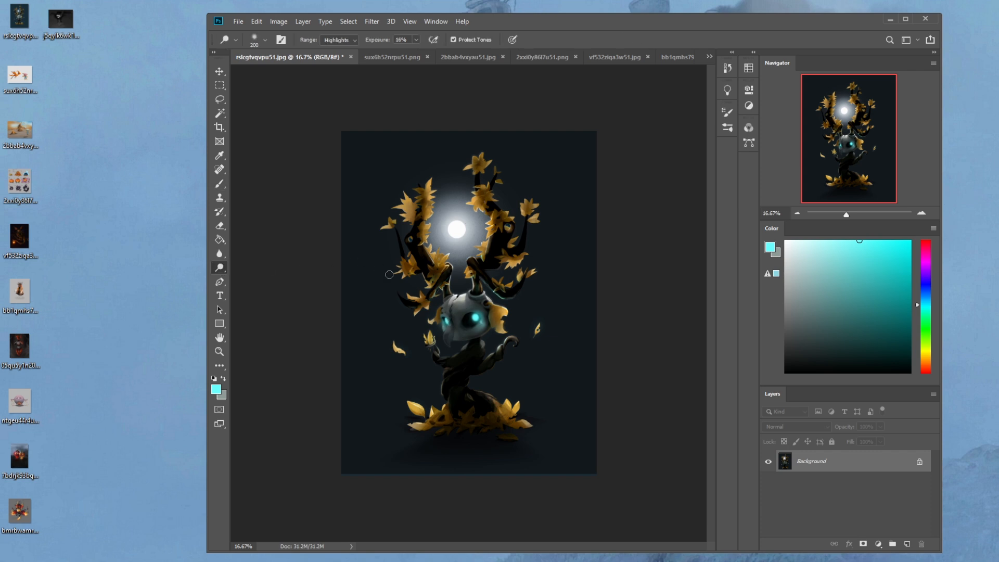
key(])
key([)
Step: Close the finished skull creature image, saving its changes to rslcgtvqvpu51.jpg with the offered JPEG options
click(350, 57)
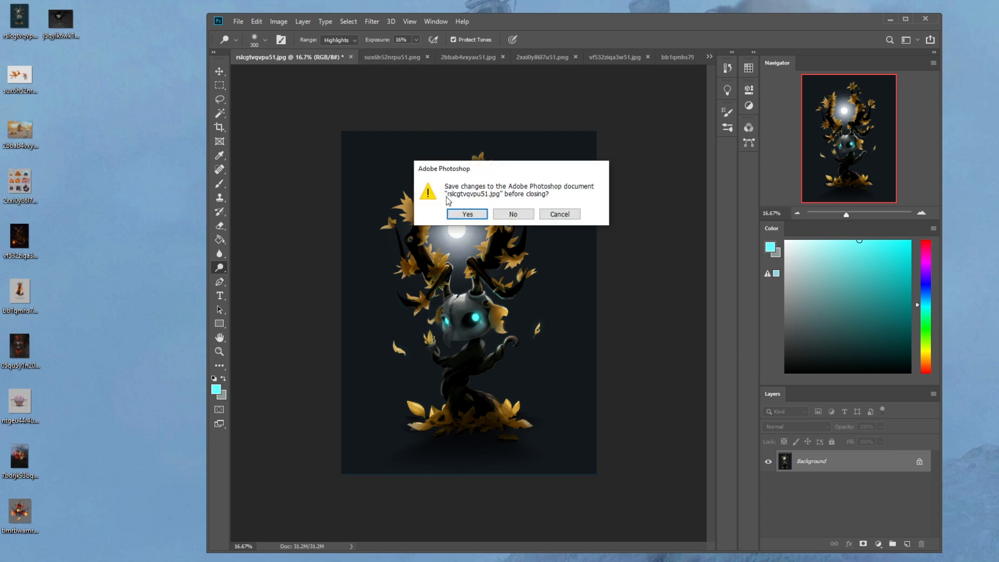
click(467, 214)
click(575, 139)
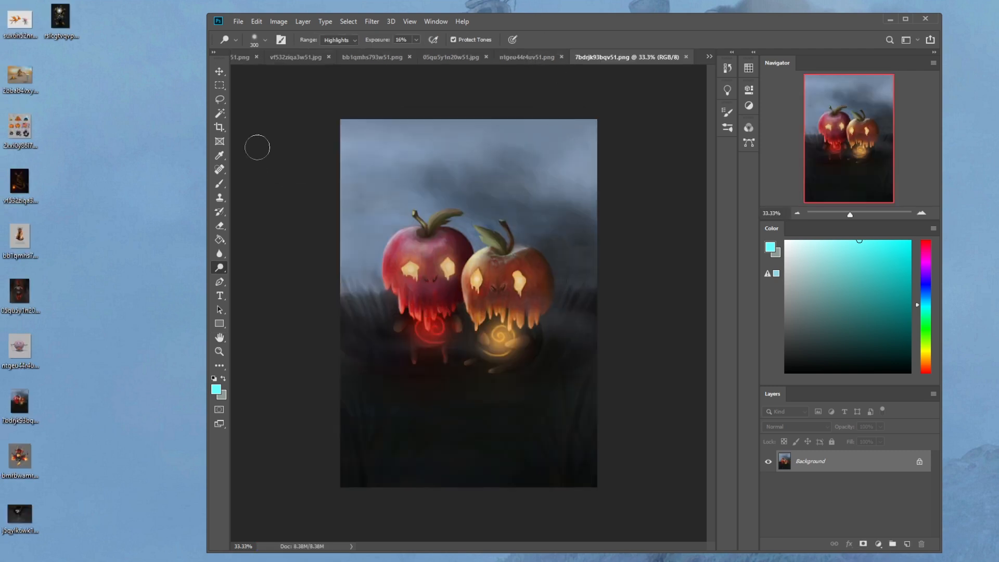
Step: Try to select the dark ground around the creatures with the Magic Wand, lowering the tolerance to 14, then deselect
click(221, 100)
click(252, 110)
click(222, 99)
click(253, 101)
click(220, 113)
click(387, 317)
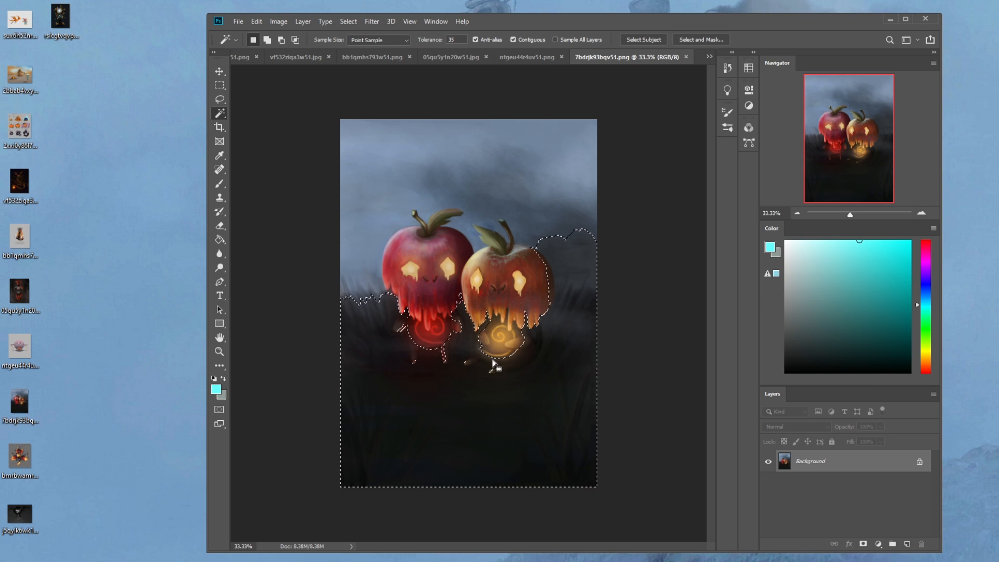
double_click(460, 39)
text(14)
click(616, 307)
click(541, 380)
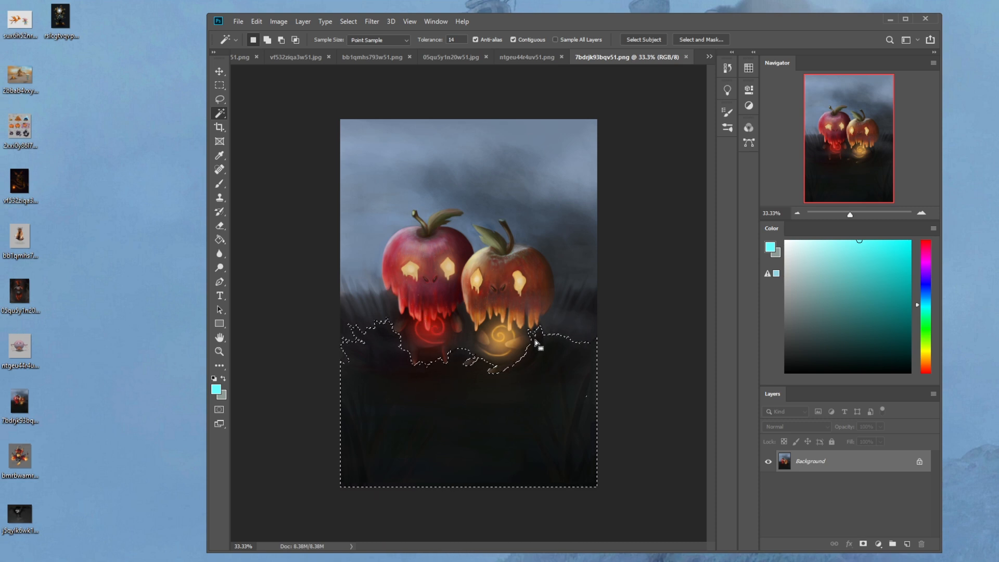
click(632, 318)
Step: Lasso a selection around both creatures, tracing their bodies closely and looping loosely over the sky above their heads
key(l)
mouse_move(381, 284)
mouse_down()
mouse_move(392, 331)
mouse_move(404, 331)
mouse_move(415, 365)
mouse_move(425, 349)
mouse_move(440, 349)
mouse_move(447, 364)
mouse_move(462, 328)
mouse_move(457, 301)
mouse_move(464, 306)
mouse_move(484, 363)
mouse_up()
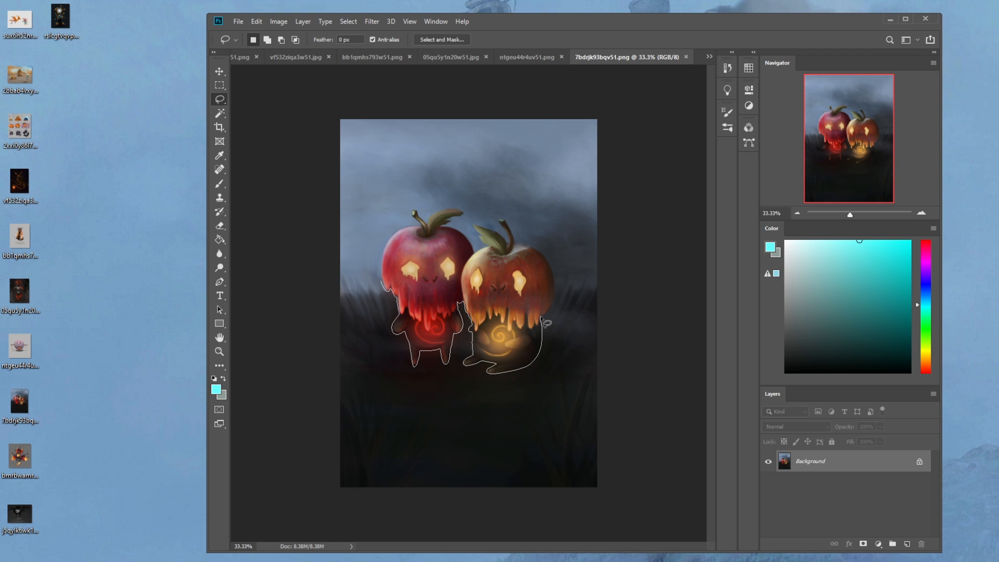
mouse_move(541, 221)
mouse_down()
mouse_move(365, 263)
mouse_move(383, 289)
mouse_move(370, 276)
mouse_move(547, 396)
mouse_move(556, 366)
mouse_move(498, 410)
mouse_up()
Step: Refine the lasso selection between the two heads and along the pumpkin creature's body by adding and subtracting small areas
key(z)
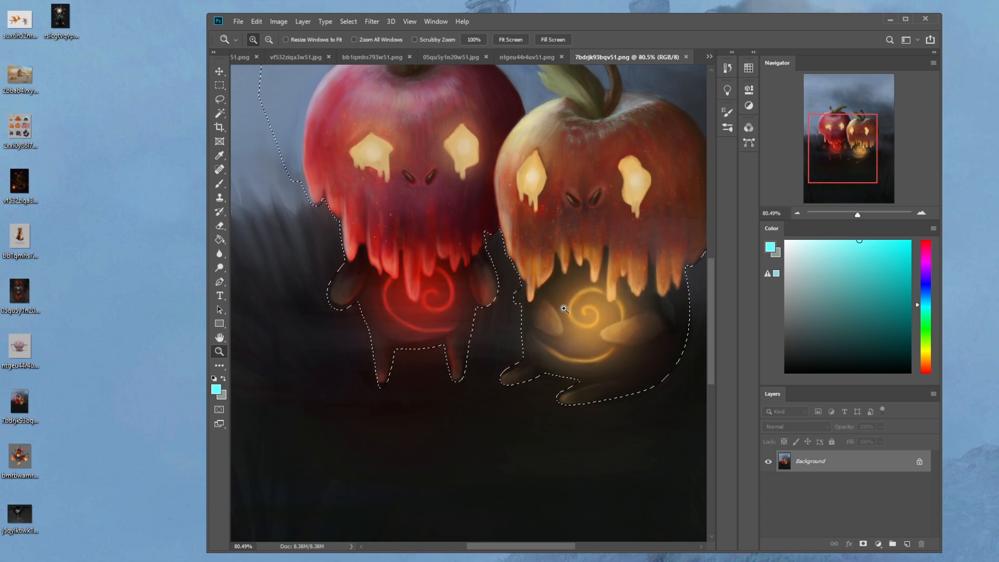
key(l)
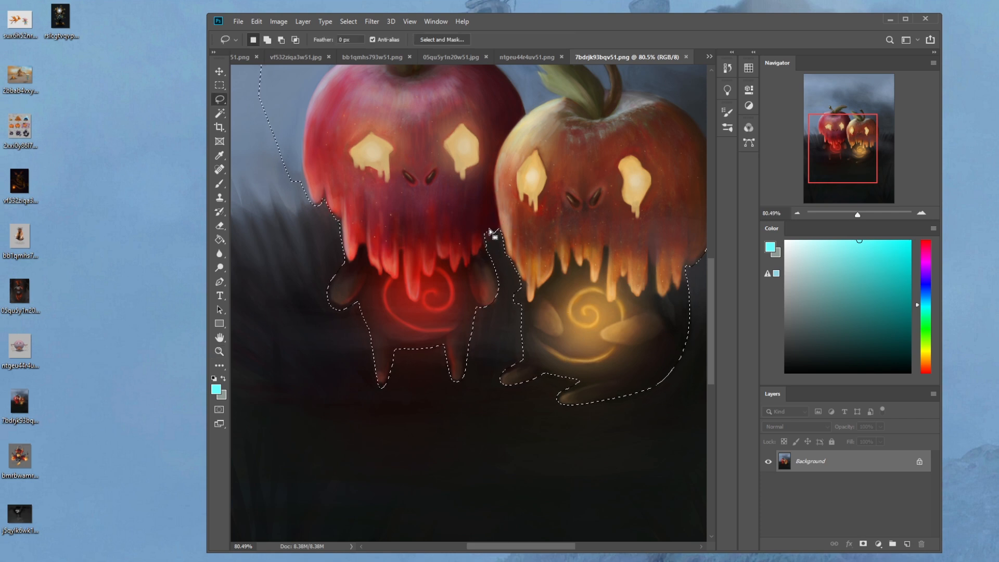
drag(484, 232, 508, 185)
drag(489, 240, 498, 230)
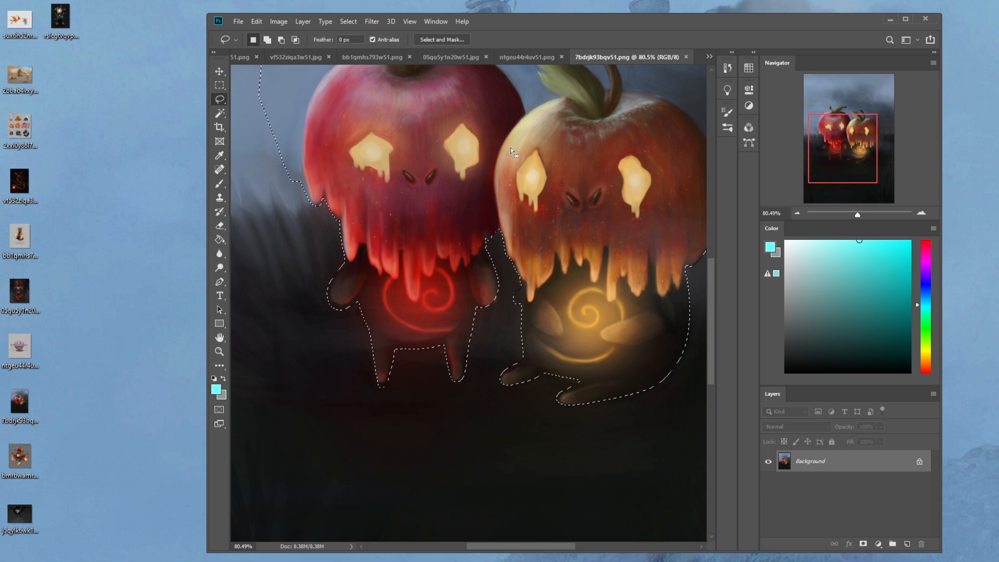
key(alt)
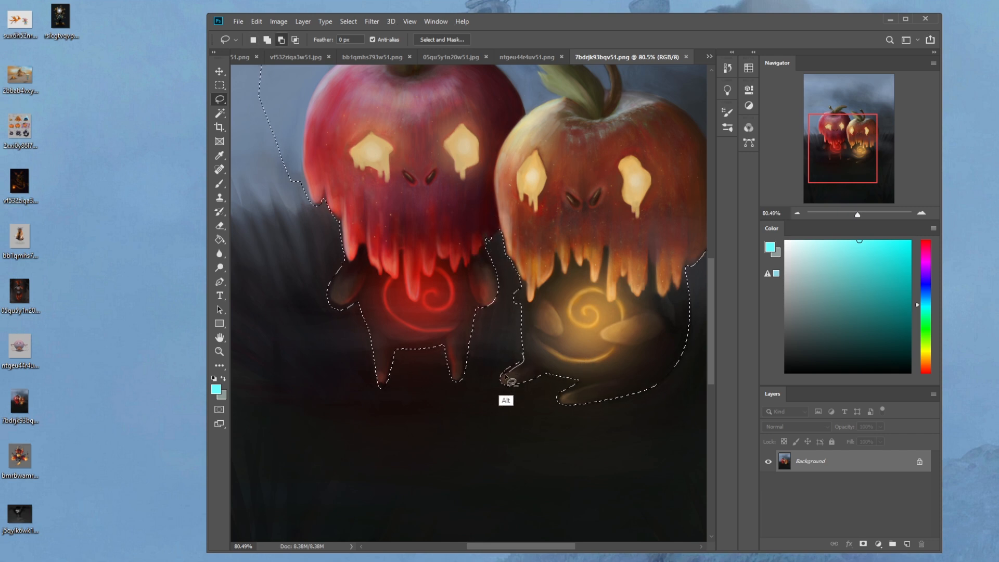
key(shift)
mouse_move(522, 303)
mouse_down()
mouse_move(546, 335)
mouse_move(520, 311)
mouse_move(546, 323)
mouse_move(522, 307)
mouse_move(518, 279)
mouse_move(520, 315)
mouse_move(520, 276)
mouse_move(520, 318)
mouse_move(523, 286)
mouse_up()
key(alt)
key(shift)
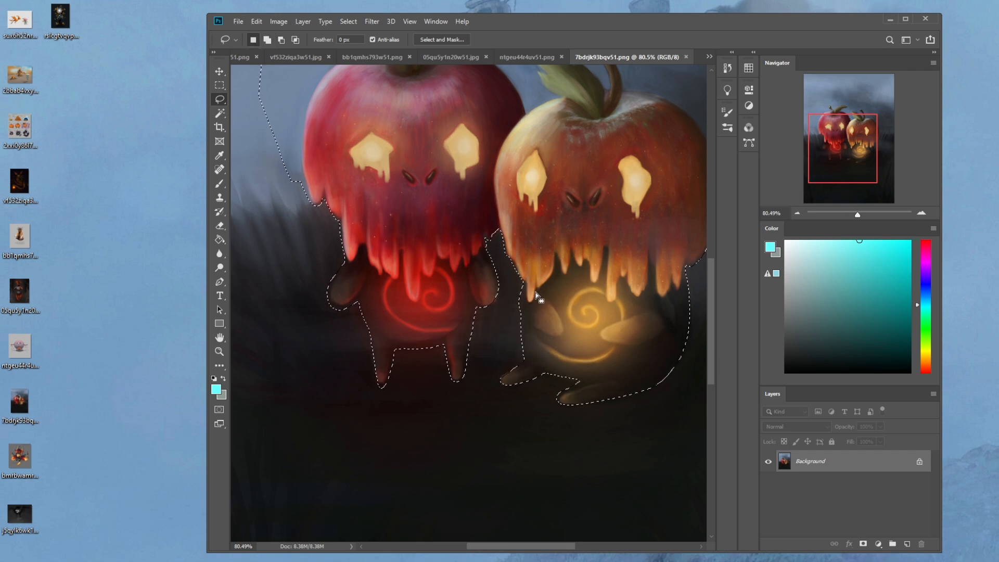
mouse_move(525, 280)
mouse_down()
mouse_move(581, 331)
mouse_move(622, 288)
mouse_up()
key(ctrl+minus)
key(ctrl+minus)
key(ctrl+minus)
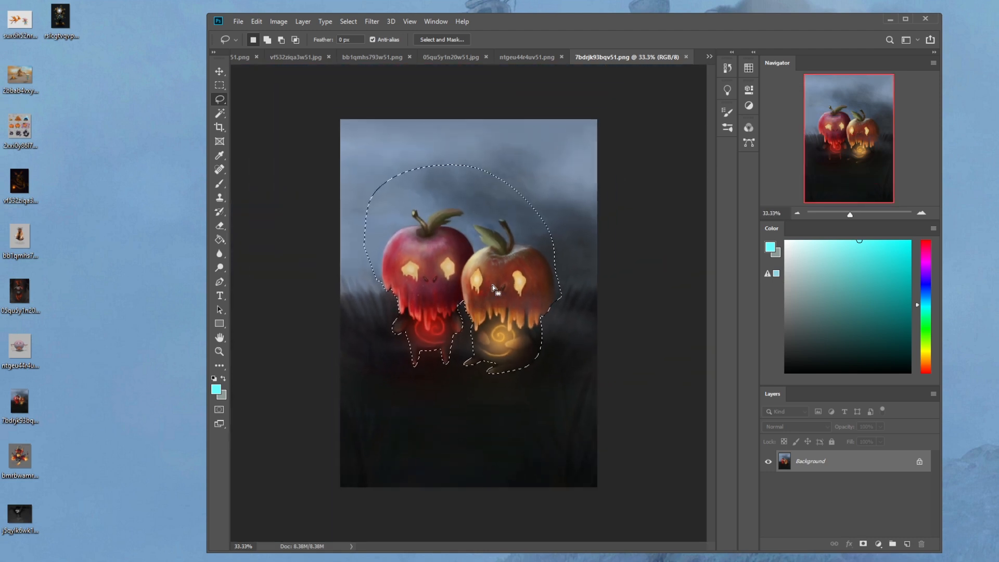
Step: Add a new layer and sample the sky's blue-grey, undoing a test fill
click(906, 544)
key(g)
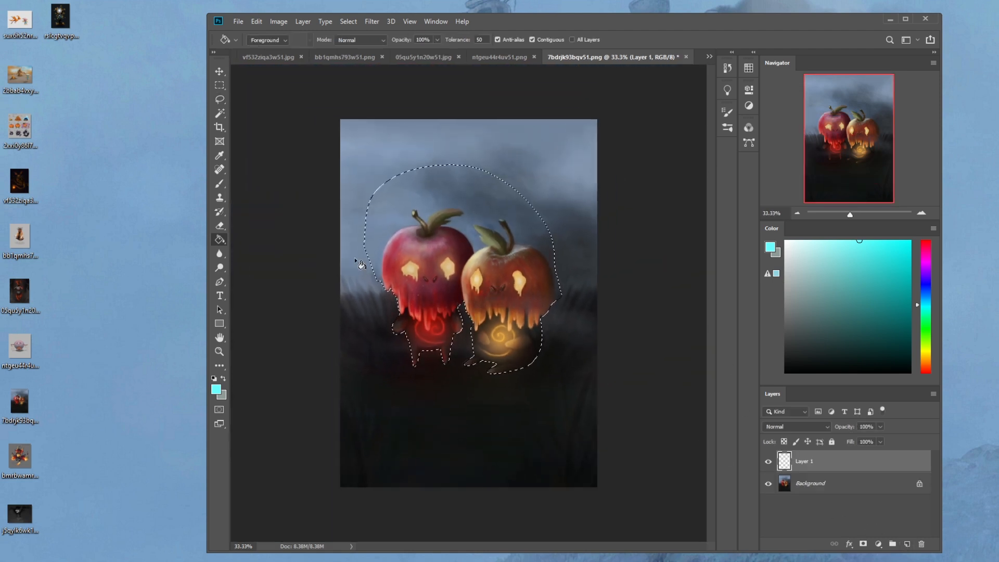
alt+click(375, 297)
click(421, 359)
key(ctrl+z)
Step: Invert the selection and fill the background around the creatures with the sampled blue-grey
key(m)
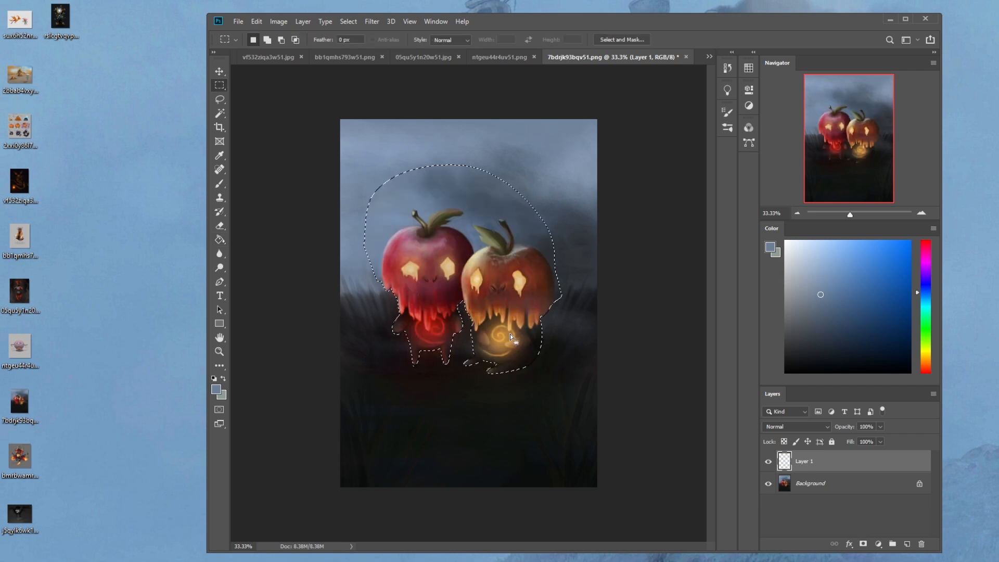
right_click(510, 338)
click(544, 353)
key(g)
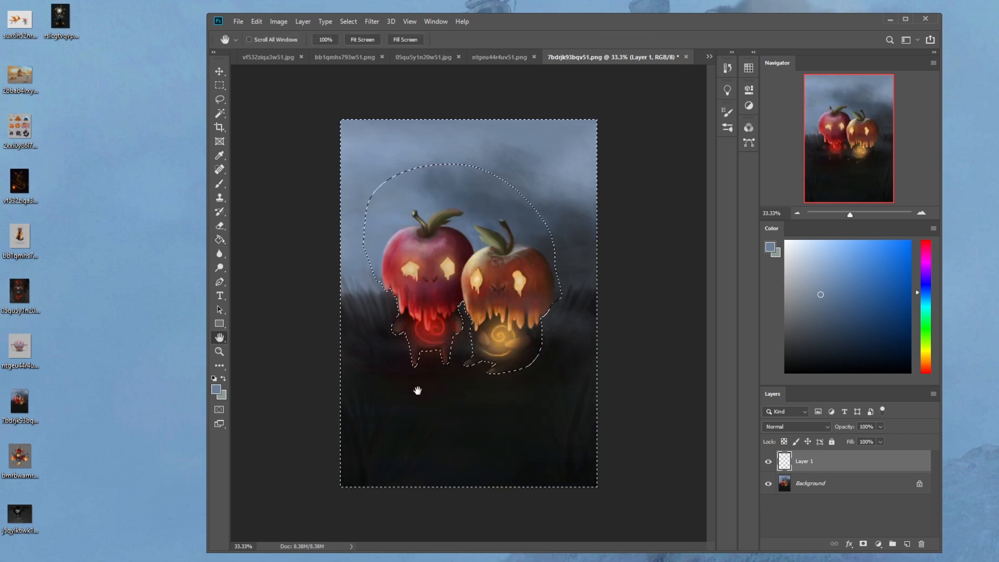
click(460, 411)
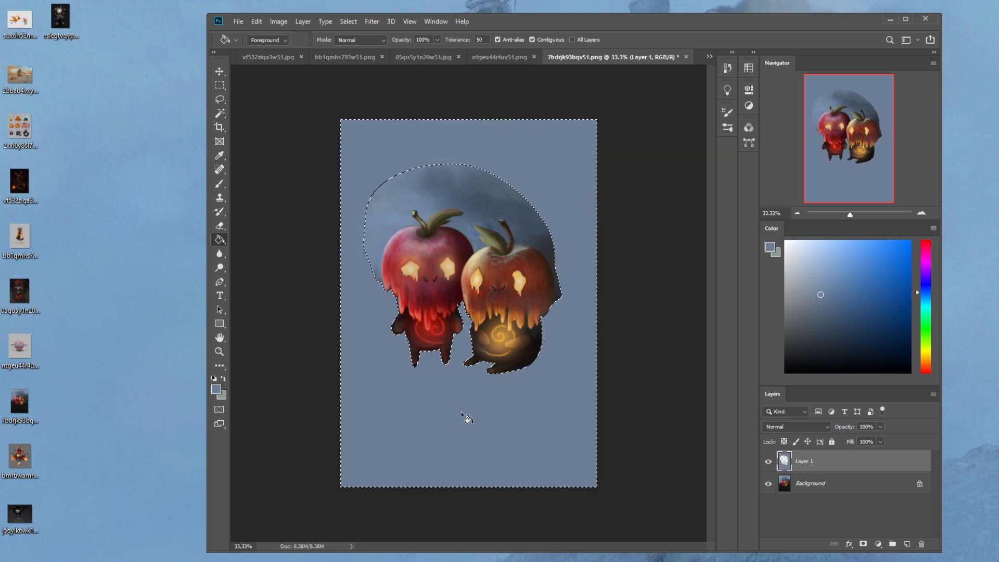
Step: Compare the blue-grey layer with the original painting and set its fill to 79%
click(879, 441)
drag(883, 453, 857, 451)
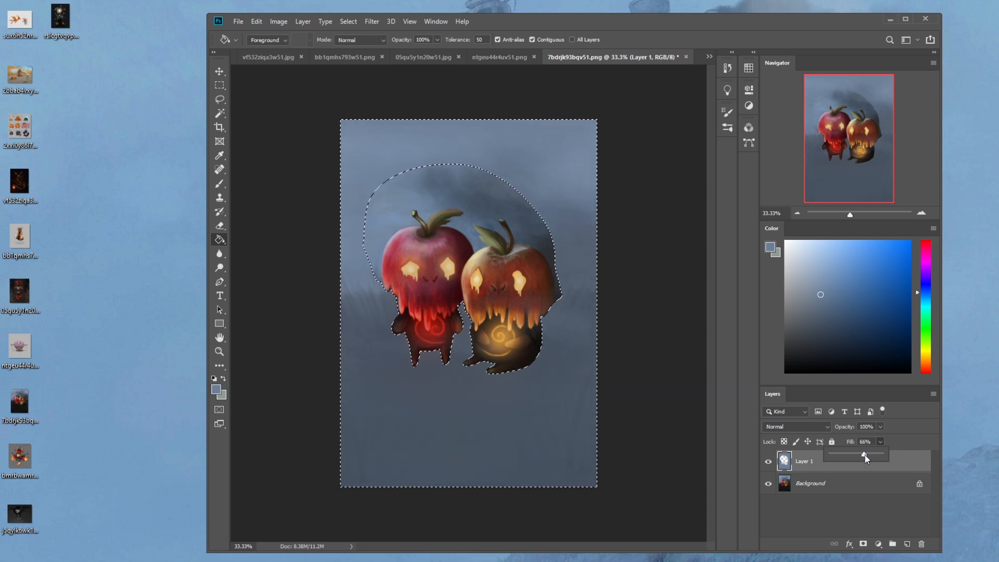
drag(865, 454, 899, 455)
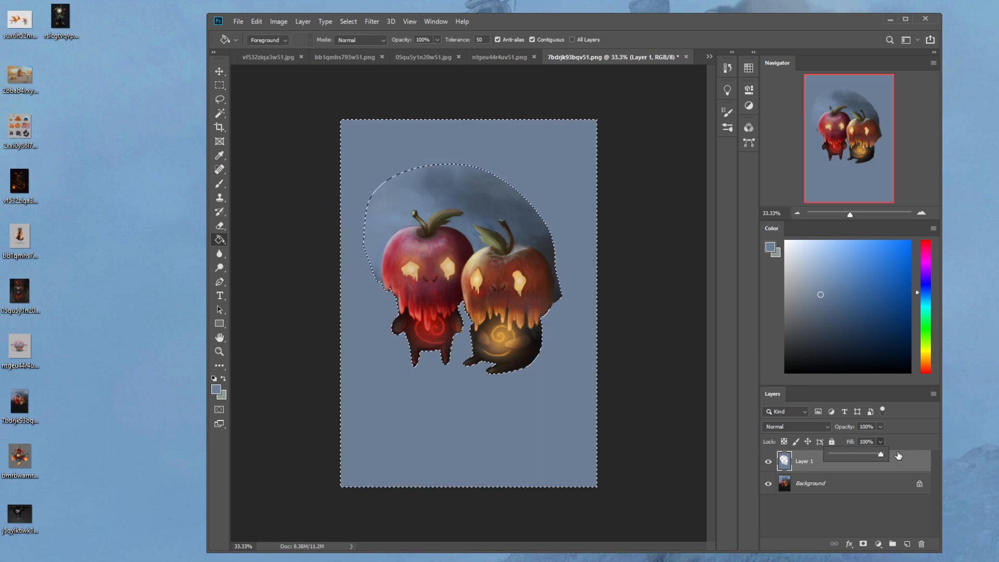
click(769, 463)
click(768, 462)
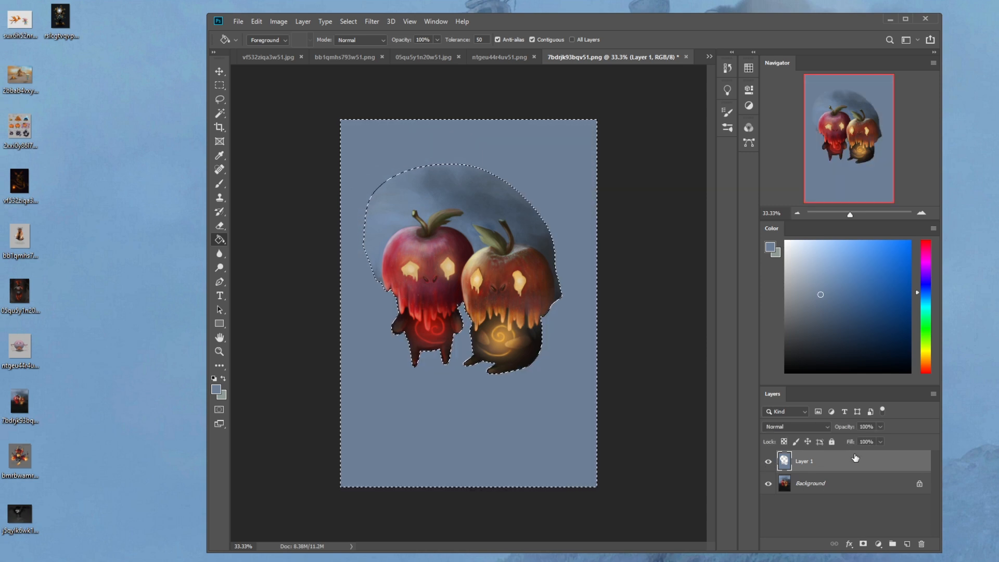
click(881, 441)
click(870, 455)
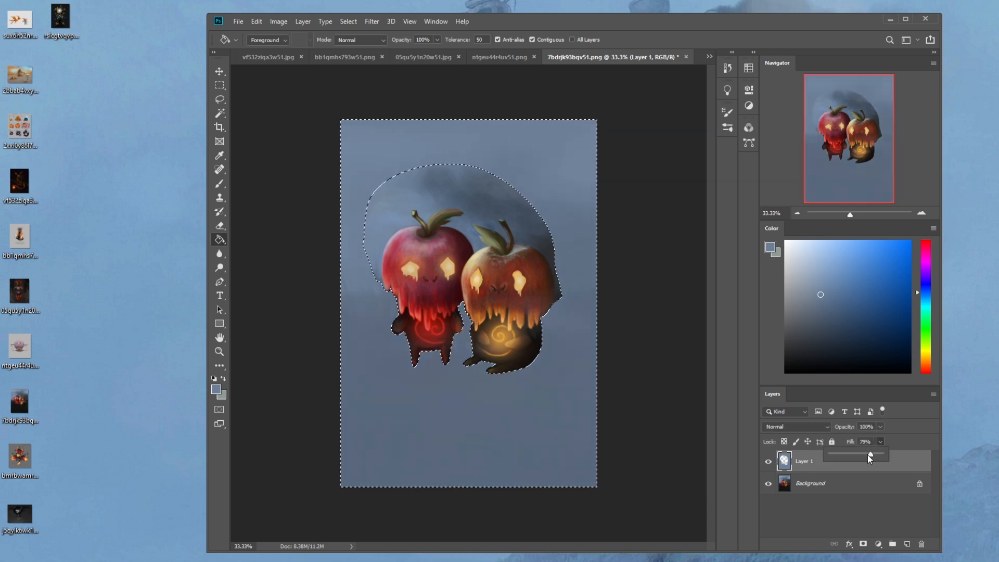
Step: Lasso the sky area above and behind the heads, delete the blue-grey fill there, and clear the selection
key(m)
right_click(523, 284)
click(550, 295)
key(l)
drag(597, 296, 521, 269)
drag(382, 57, 616, 250)
key(Delete)
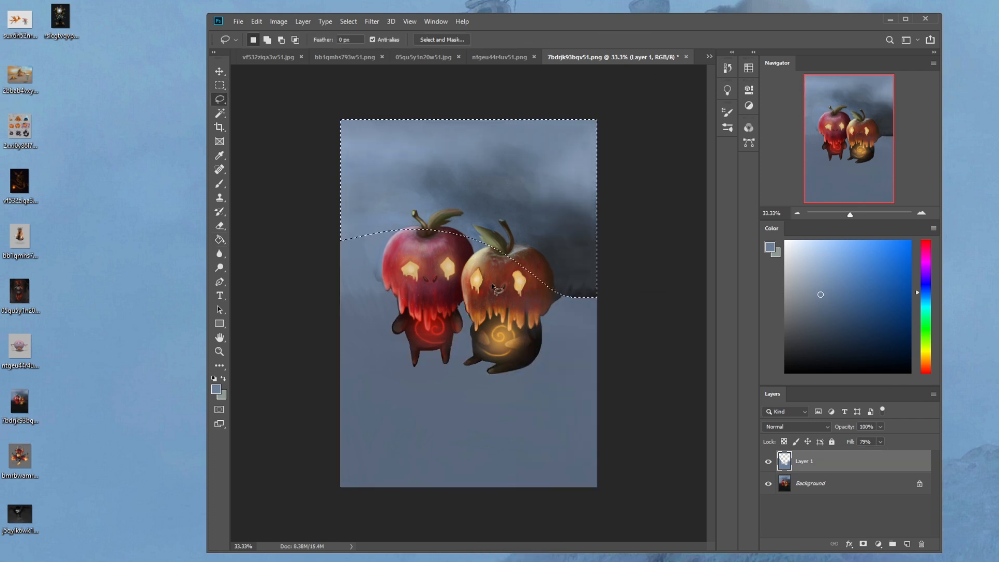
right_click(473, 294)
click(500, 304)
Step: Soften the hard edge of the dark cloud beside the pumpkin creature with blue-grey brushwork, using a soft brush enlarged to 500 px
key(e)
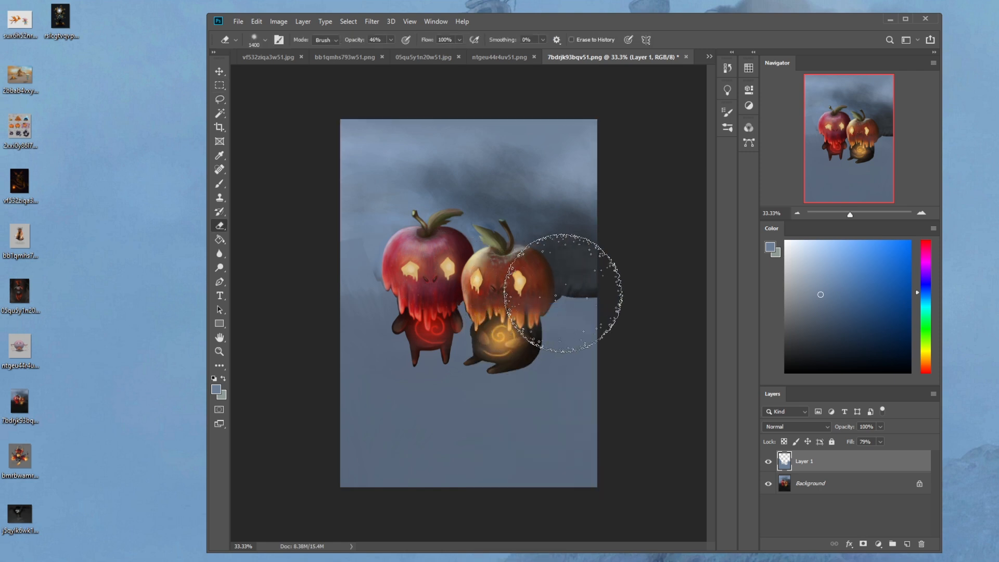
key(b)
mouse_move(584, 302)
mouse_down()
mouse_move(576, 286)
mouse_move(570, 294)
mouse_move(588, 278)
mouse_move(584, 245)
mouse_up()
key(bracketright)
key(bracketright)
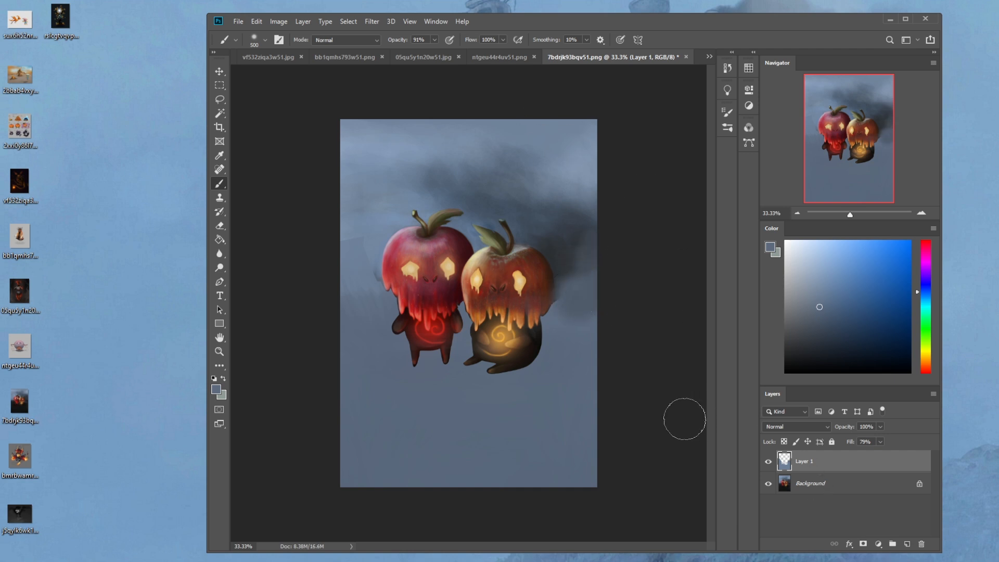
Step: Paint soft, dark blue-grey ground shadows beneath both creatures at 36% brush opacity, undoing the stronger first stroke
alt+click(551, 284)
drag(499, 370, 530, 366)
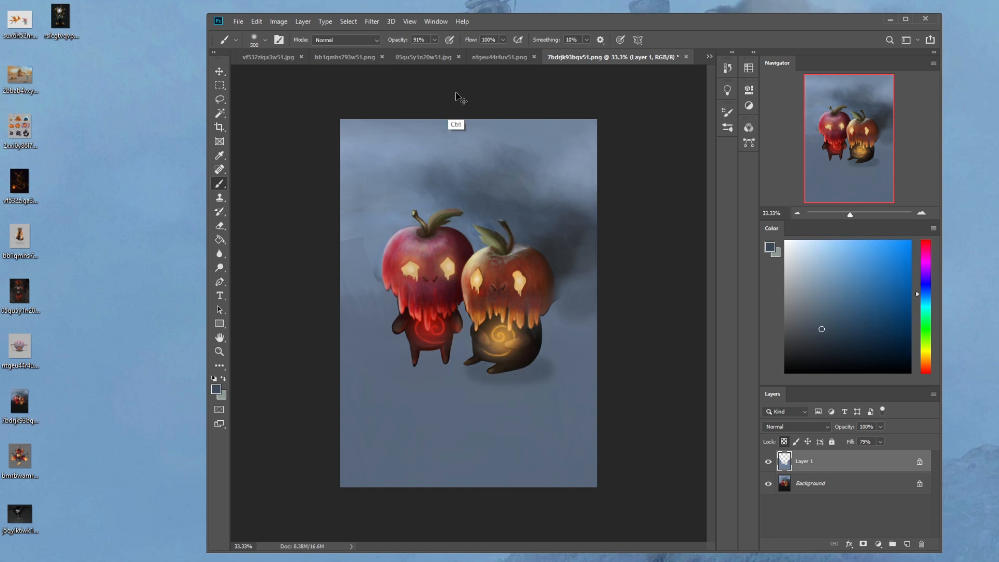
key(ctrl+z)
drag(434, 39, 407, 54)
drag(494, 366, 531, 366)
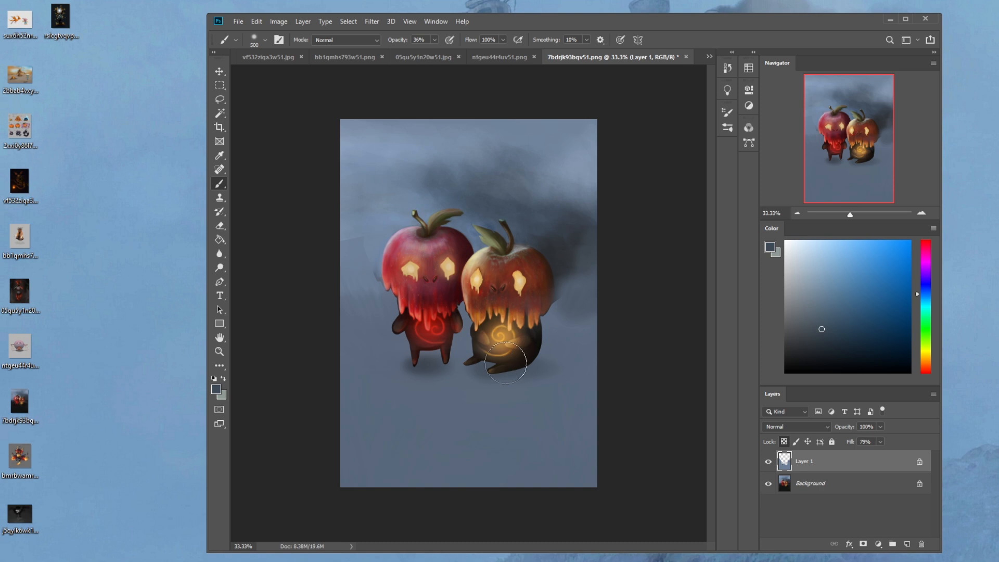
alt+click(451, 383)
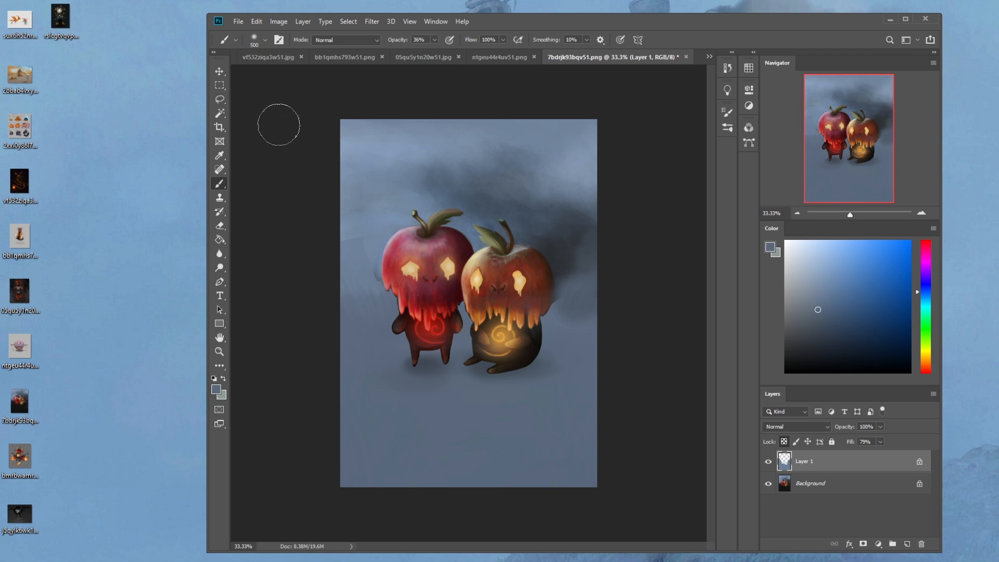
Step: Compare the painting with and without the lighter background layer by toggling its visibility
click(768, 461)
click(767, 461)
key(m)
right_click(435, 243)
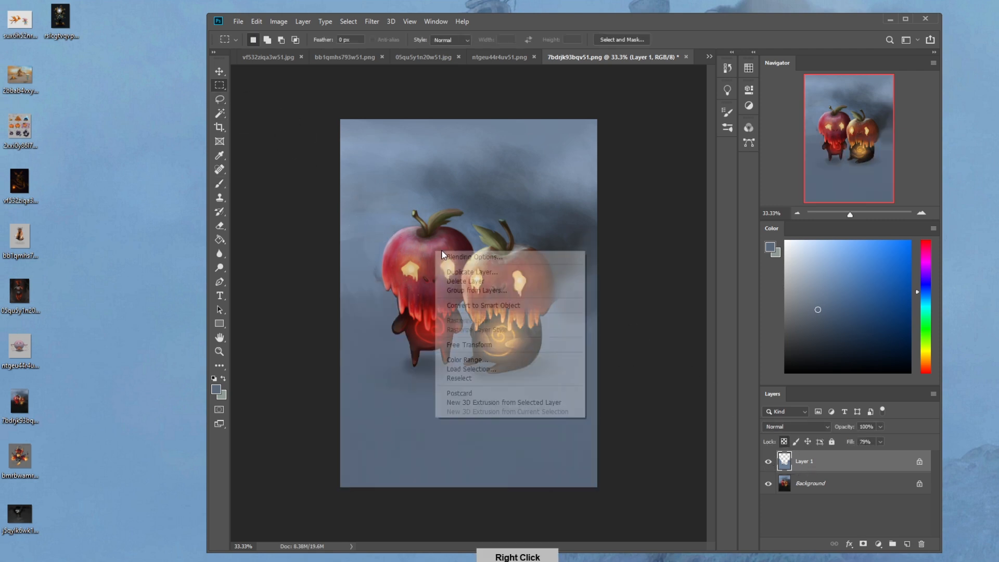
key(Escape)
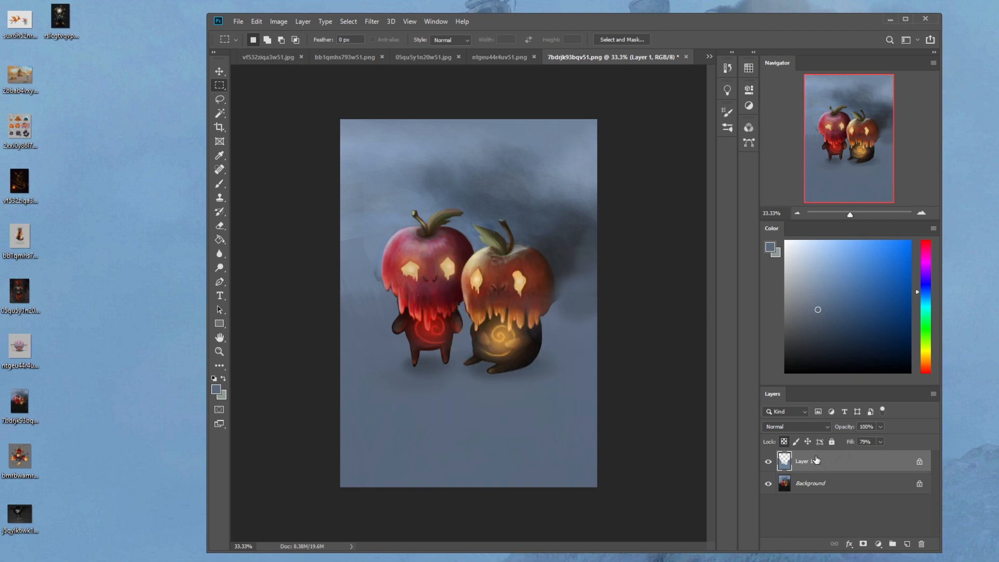
Step: On the Background layer, select the sky around the two apple characters with the Magic Wand, adding the missed areas
click(221, 103)
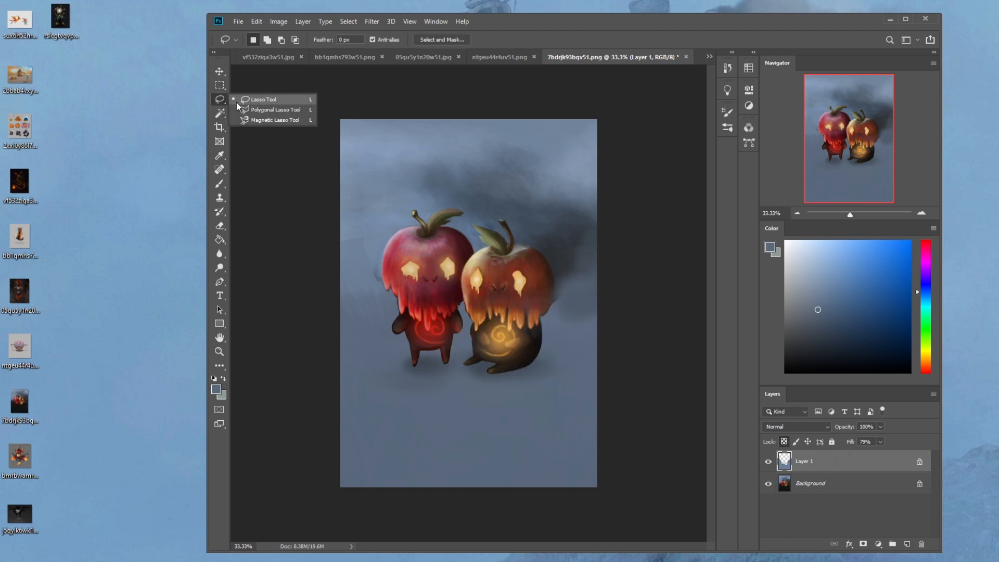
click(260, 99)
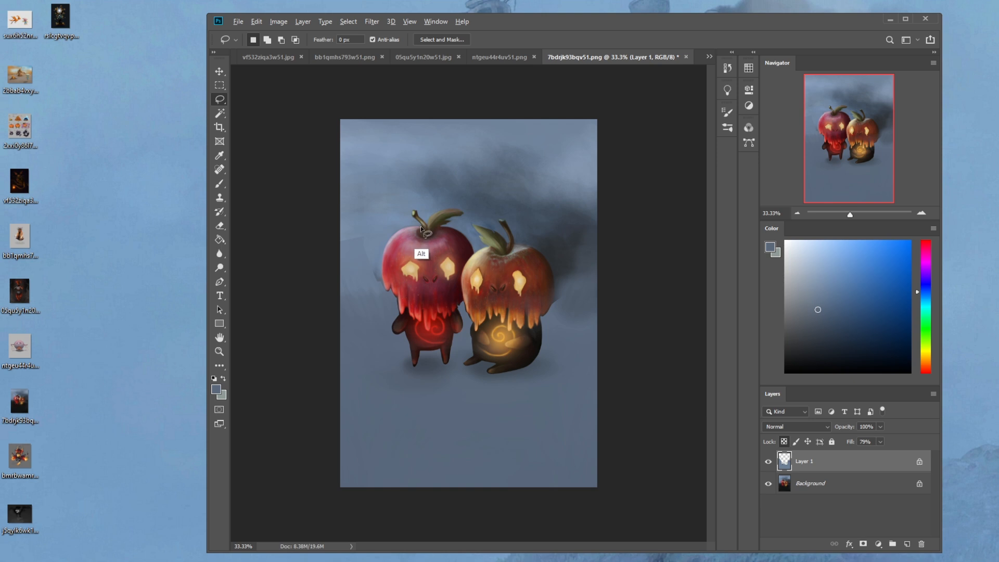
click(220, 113)
click(386, 231)
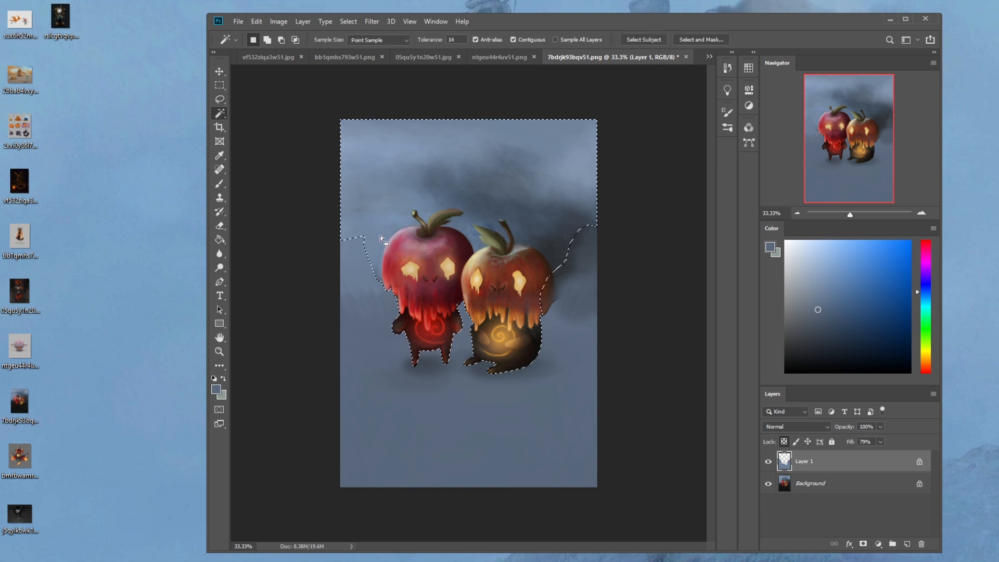
click(804, 482)
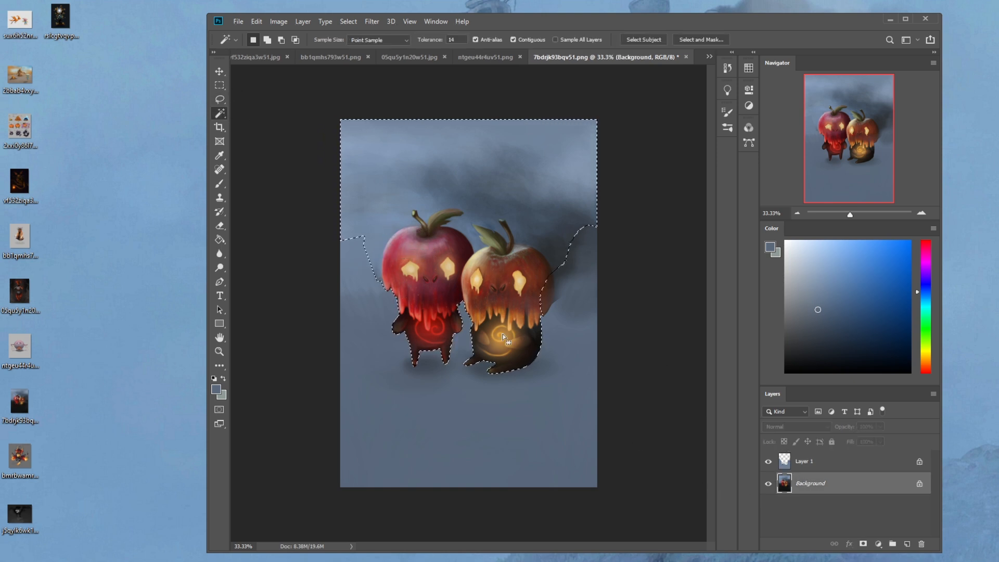
click(388, 227)
shift+click(417, 214)
shift+click(463, 220)
shift+click(451, 209)
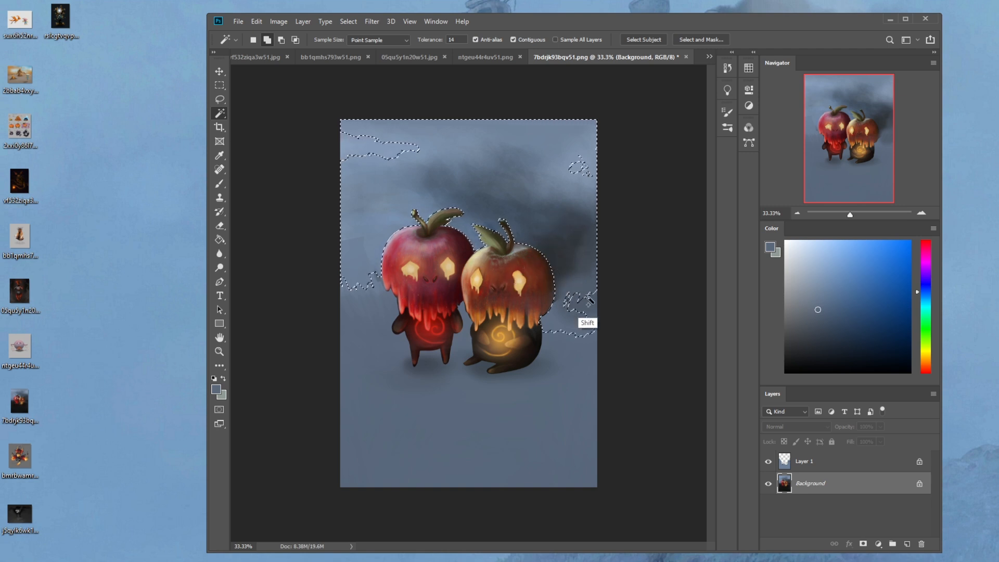
shift+click(572, 318)
Step: Add the leftover patches in the upper sky to the selection with the Lasso
key(l)
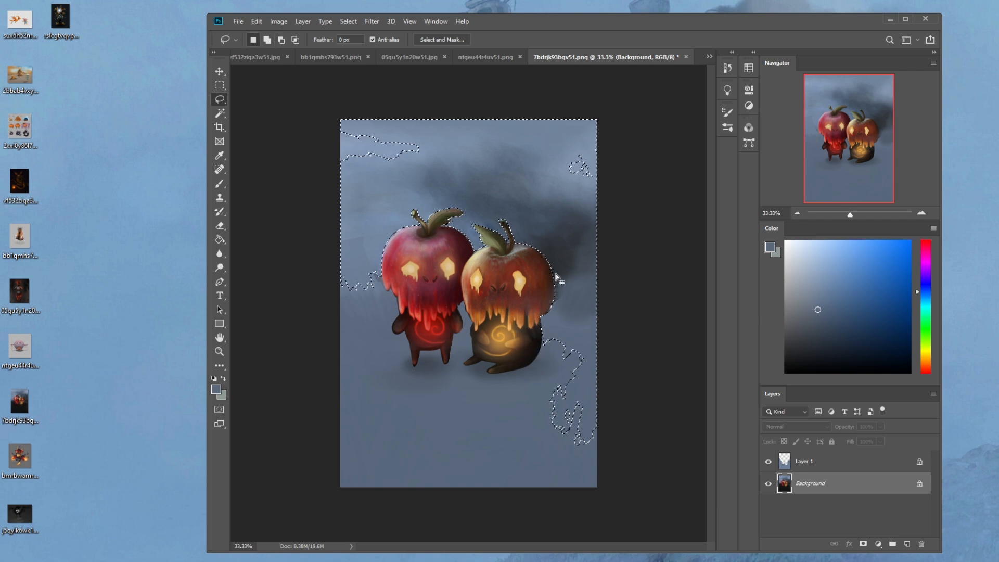
drag(419, 169, 310, 178)
drag(614, 156, 602, 103)
Step: Fill the selection with the blue-grey foreground color on a new layer above Background, and make Layer 1 active
click(893, 543)
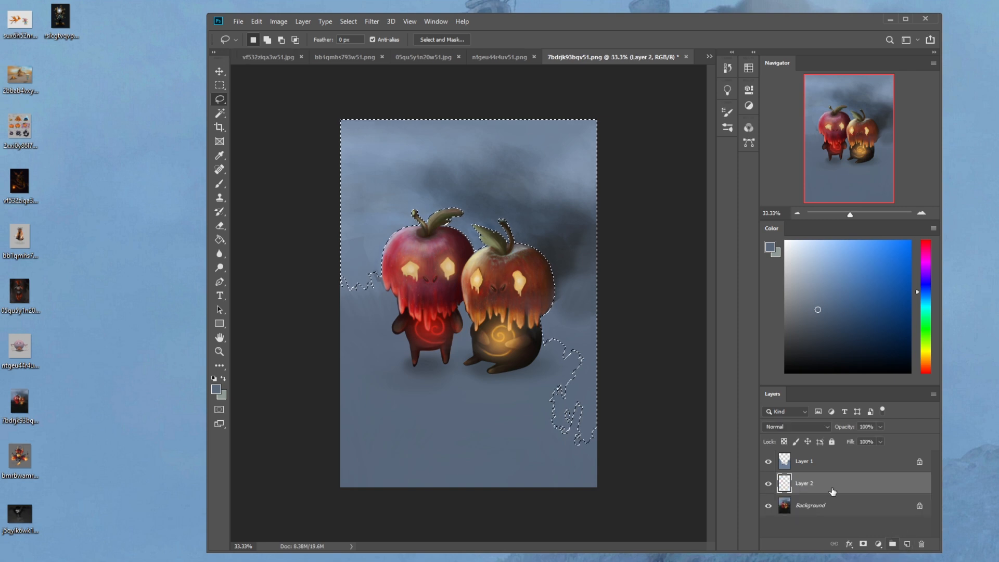
key(g)
click(535, 196)
click(807, 467)
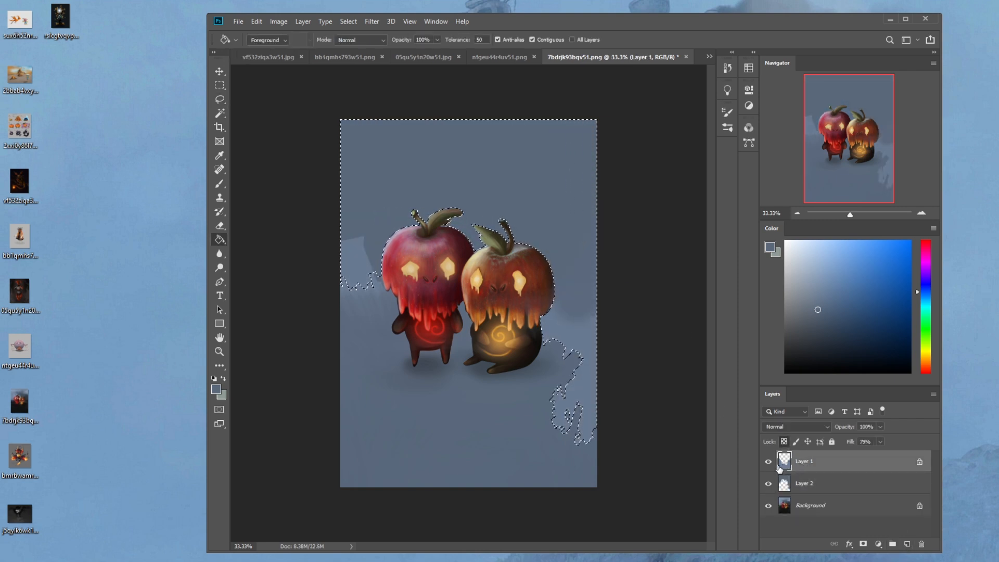
click(769, 463)
click(769, 462)
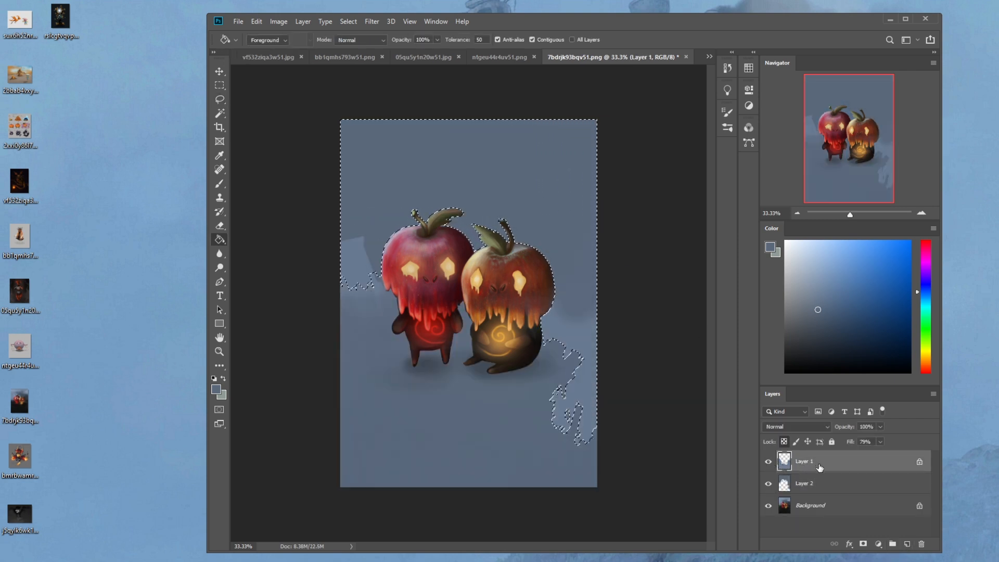
key(ctrl+j)
drag(823, 469, 823, 490)
key(ctrl+z)
key(m)
right_click(524, 307)
click(698, 283)
key(ctrl+z)
Step: Clear the selection, duplicate Layer 1 and place the copy directly beneath the original
right_click(518, 290)
click(531, 296)
key(ctrl+j)
drag(817, 467, 824, 490)
Step: Hide Layer 1 and merge Layer 1 copy down into Layer 2
click(769, 461)
right_click(802, 482)
click(822, 345)
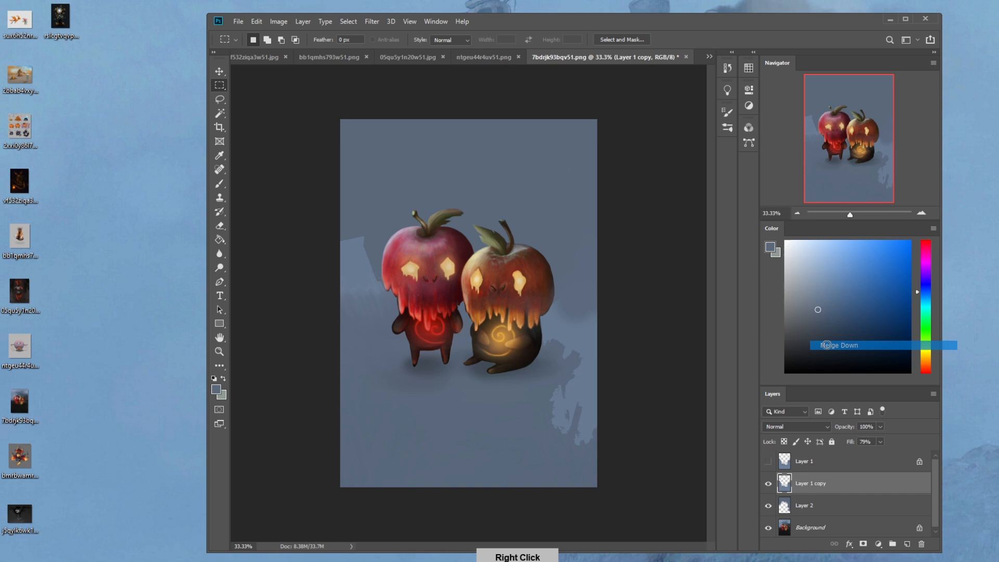
Step: Make a selection from the contents of Layer 2 and invert it to cover the two characters
click(768, 484)
click(768, 484)
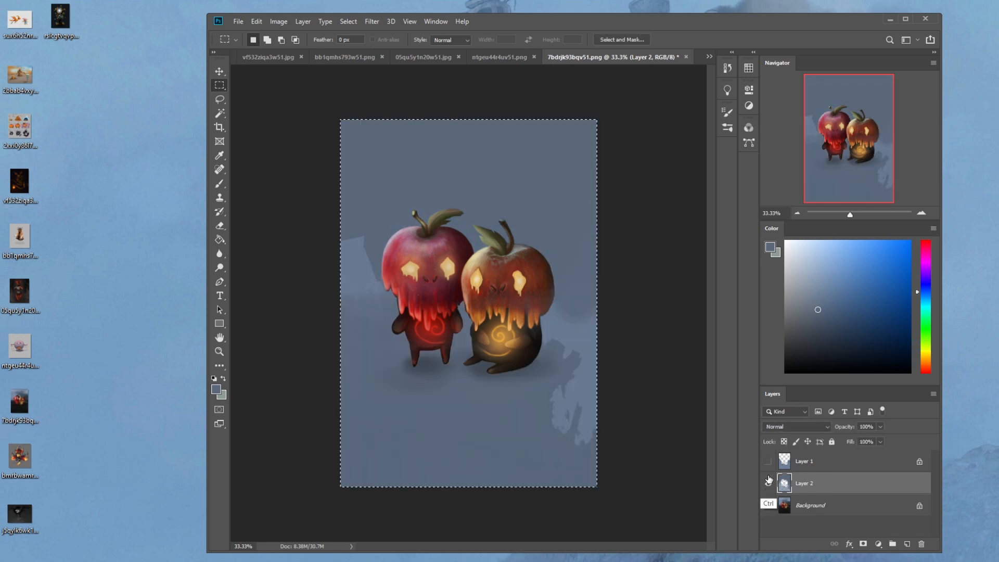
key(v)
key(ctrl+shift+d)
key(ctrl+shift+i)
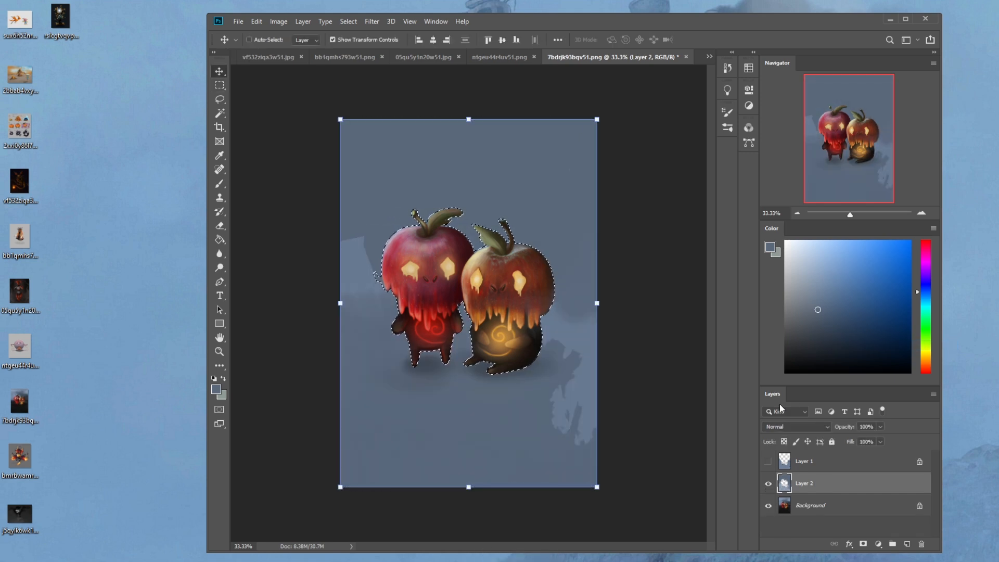
Step: Invert the selection back to the background area surrounding the two characters
key(alt)
key(l)
key(ctrl+/)
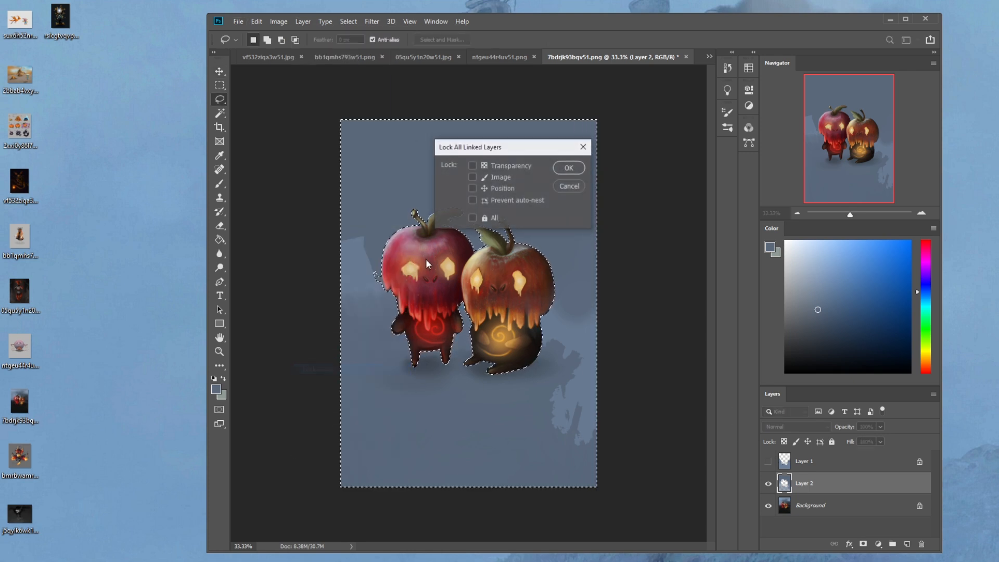
click(575, 185)
key(m)
right_click(517, 324)
click(536, 339)
right_click(508, 304)
click(544, 319)
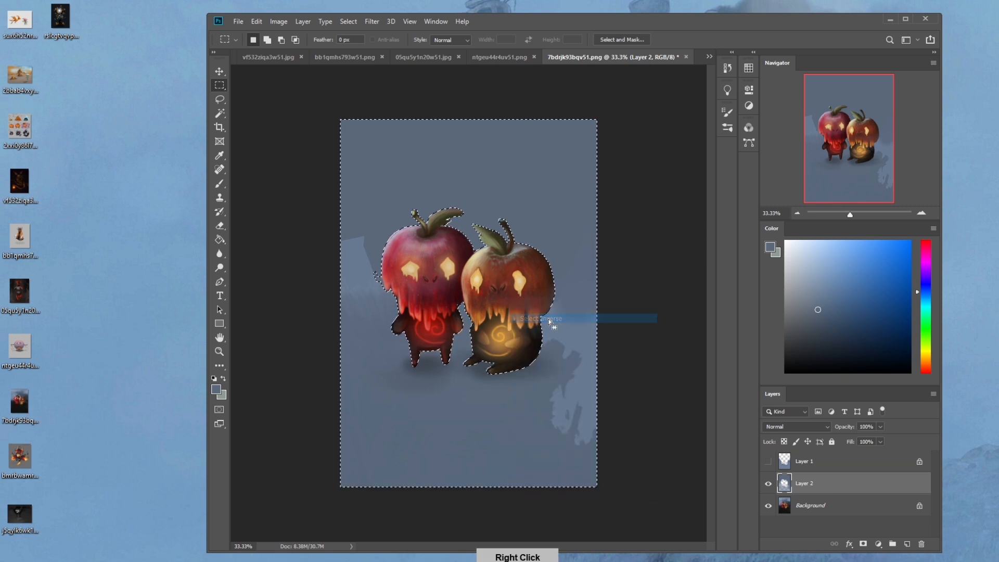
Step: Clean up the selection edge along the outer side of the red apple with the Lasso
key(l)
key(alt)
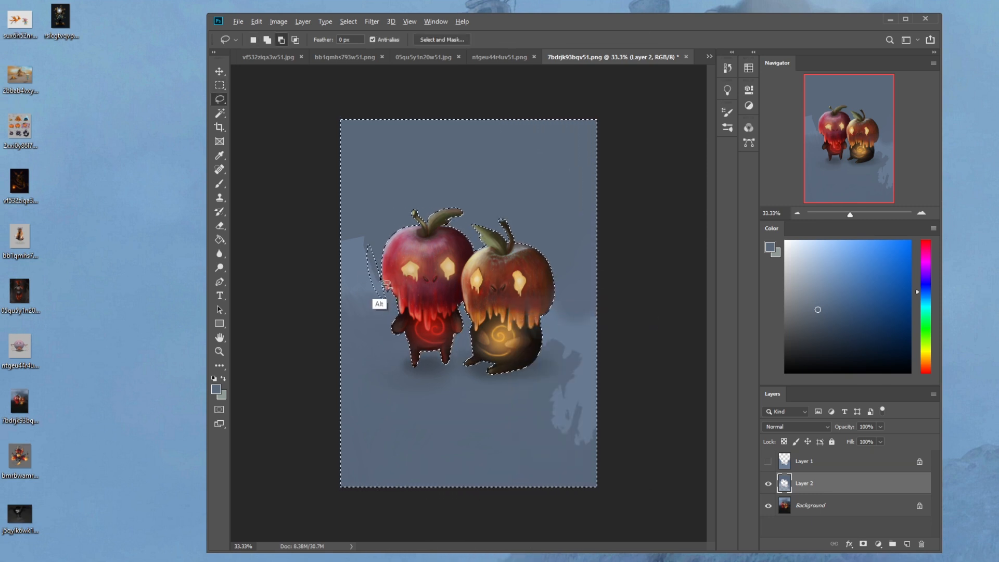
key(shift)
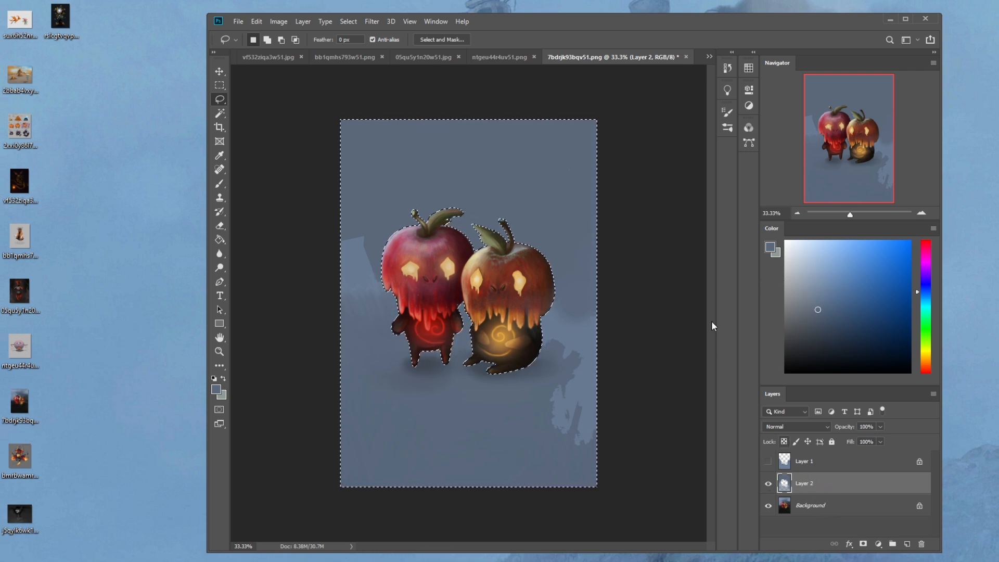
Step: Hide the selection outline and darken Layer 2 with Hue/Saturation at a lightness of -74
key(ctrl+d)
key(ctrl+u)
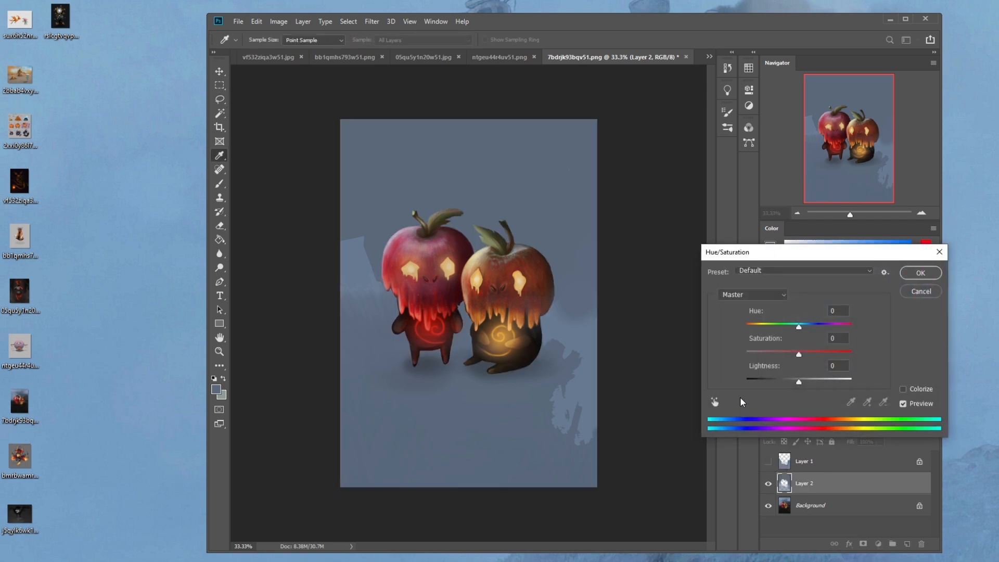
drag(798, 382, 780, 384)
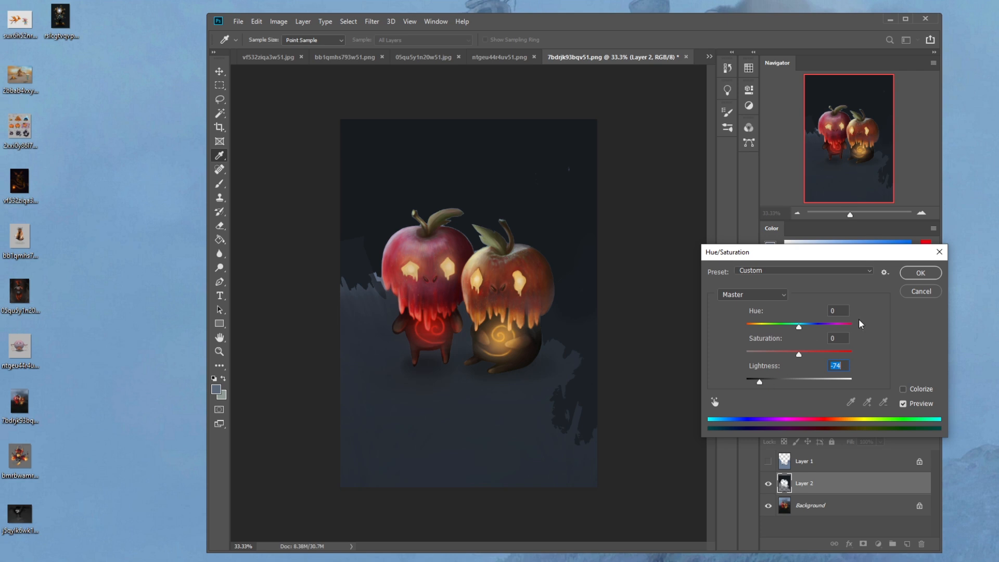
click(921, 273)
Step: Use a size 1100 brush at 63% opacity to darken the jagged background patch beside the red apple
key(b)
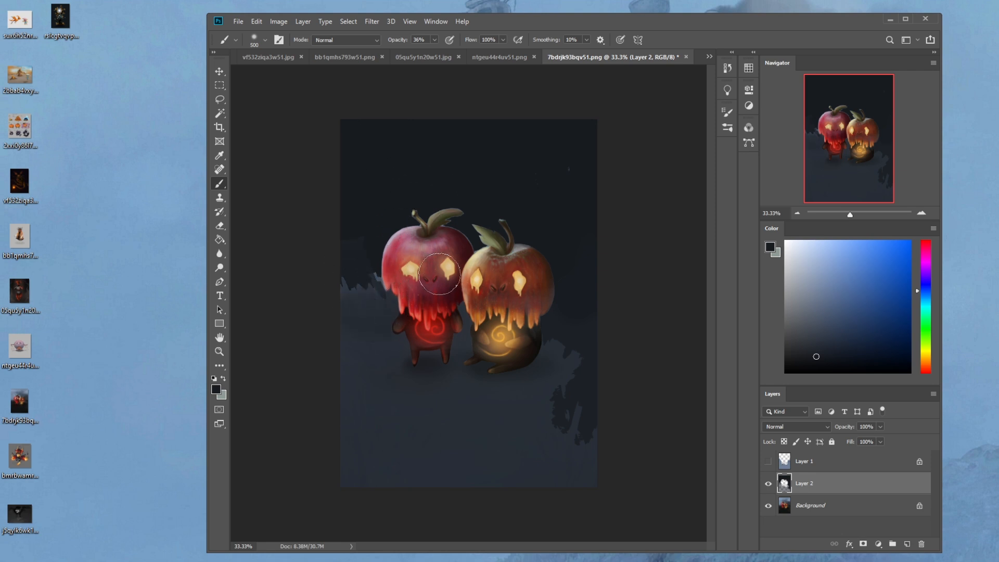
key(bracketright)
key(bracketright)
key(bracketright)
drag(434, 51, 450, 52)
key(bracketright)
key(bracketright)
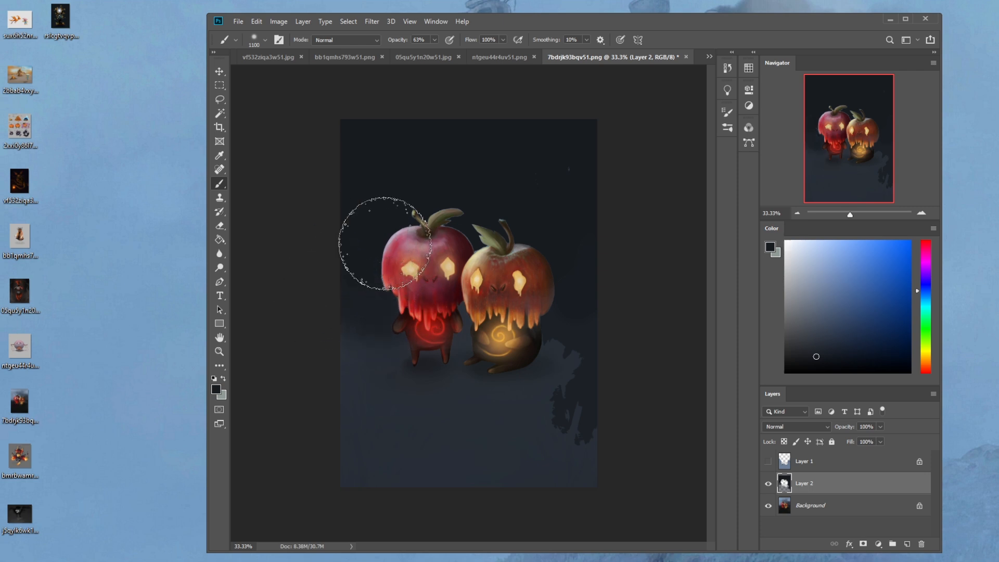
Step: Paint sampled dark blues at 83% opacity over the horizon and the jagged patch beside the orange character
alt+click(373, 348)
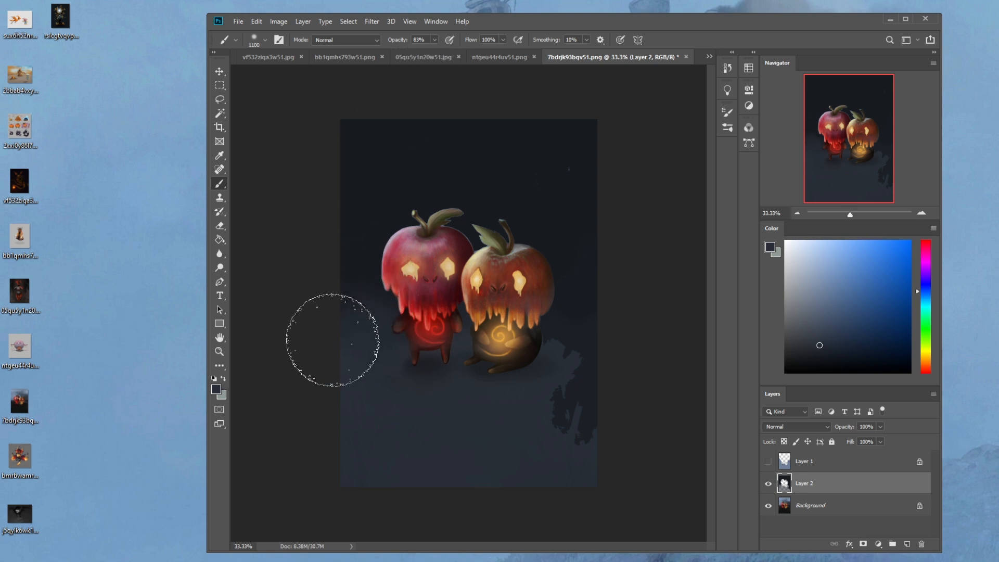
alt+click(555, 402)
mouse_move(598, 379)
mouse_down()
mouse_move(599, 404)
mouse_move(577, 405)
mouse_up()
alt+click(546, 363)
alt+click(582, 181)
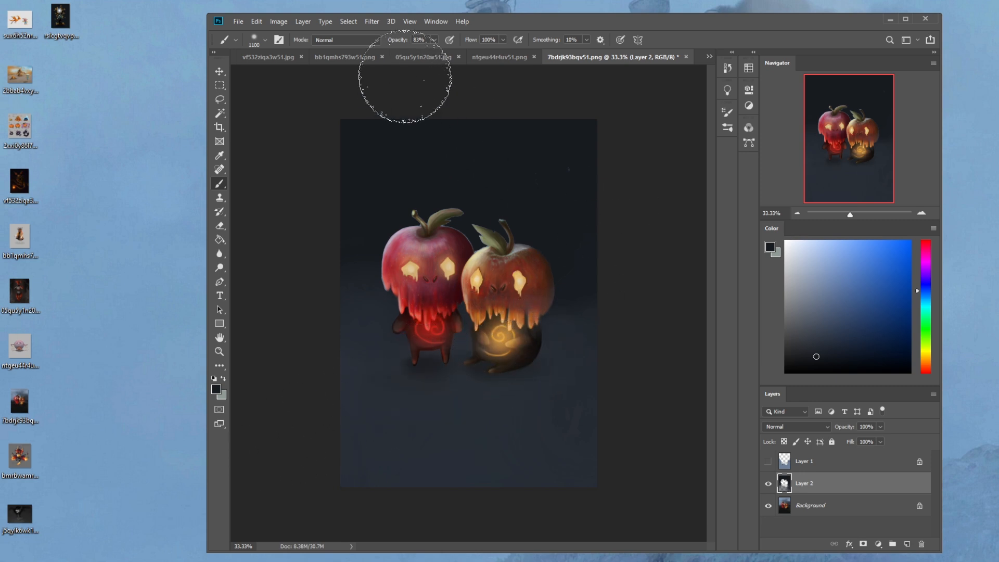
Step: Deepen the shadow around the characters' feet at 48% brush opacity, and smooth the ground with a sampled tone at 79%
drag(415, 54, 418, 54)
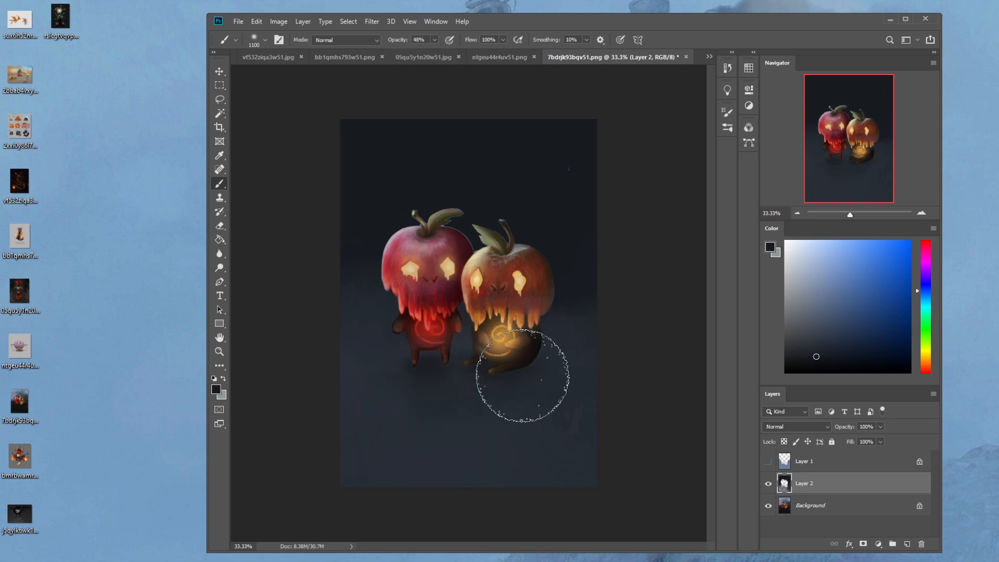
drag(529, 367, 533, 375)
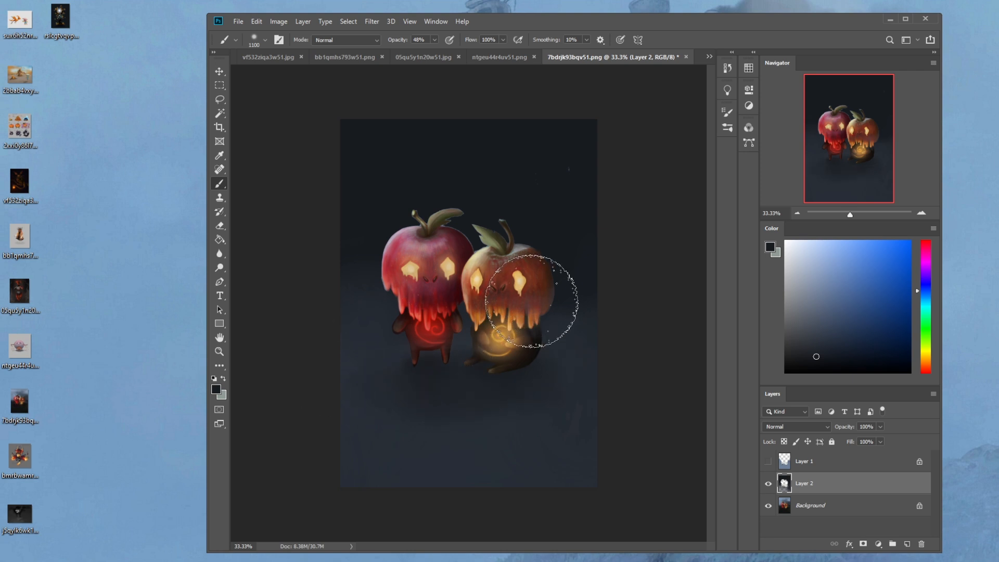
key(ctrl+minus)
key(ctrl+minus)
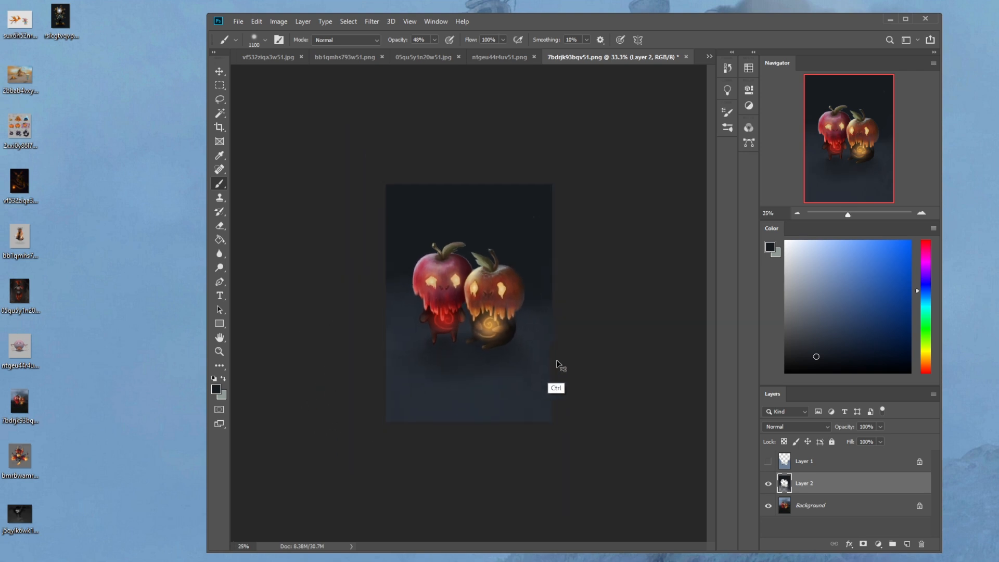
alt+click(479, 385)
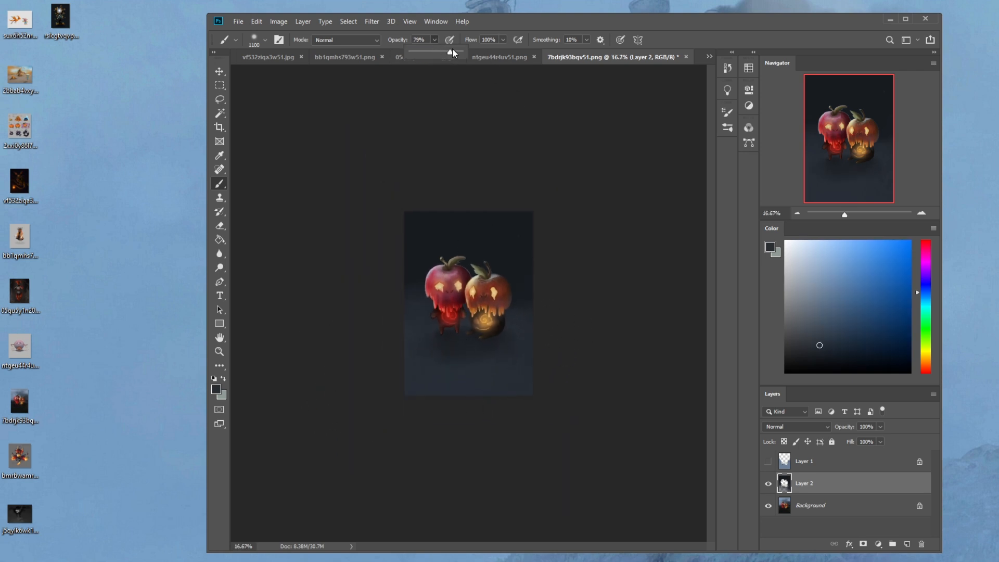
mouse_move(403, 365)
mouse_down()
mouse_move(516, 364)
mouse_move(367, 343)
mouse_move(592, 335)
mouse_up()
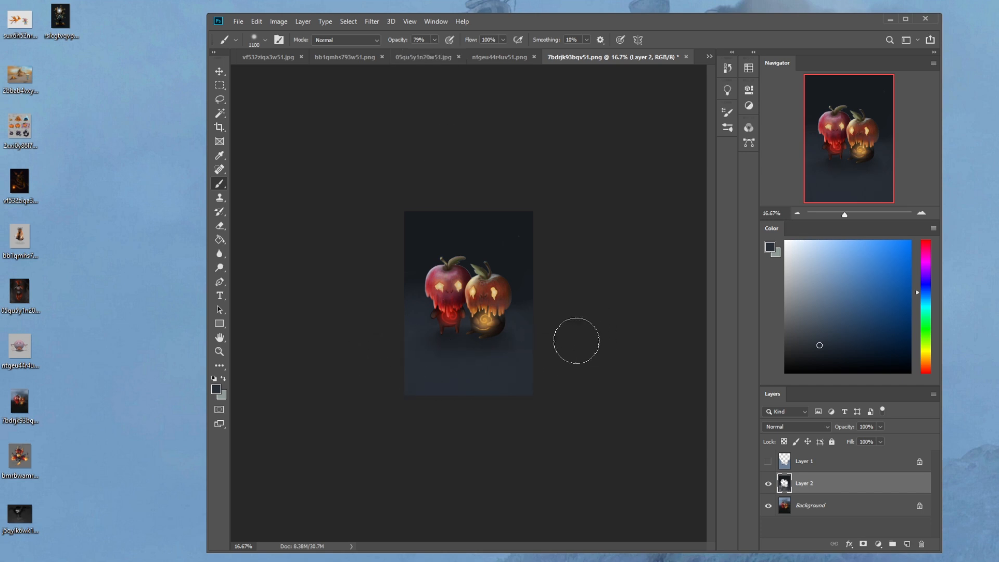
Step: Set the brush to white, size 400 and 34% opacity
key(bracketleft)
key(bracketleft)
key(bracketleft)
drag(805, 258, 781, 237)
click(434, 40)
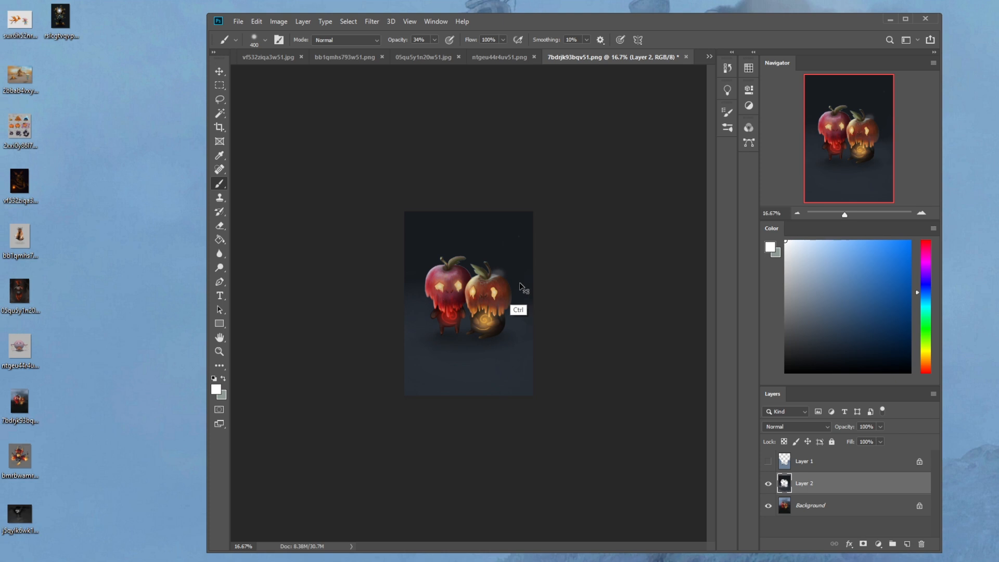
Step: Invert the hidden selection on Layer 2, keep its outline hidden and return to the Brush tool
key(m)
right_click(502, 287)
click(531, 304)
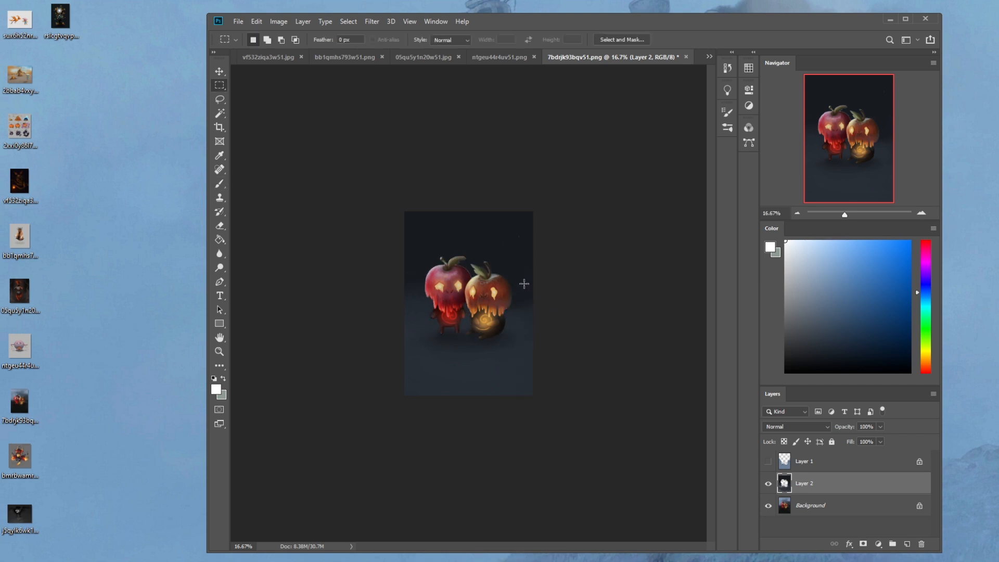
key(b)
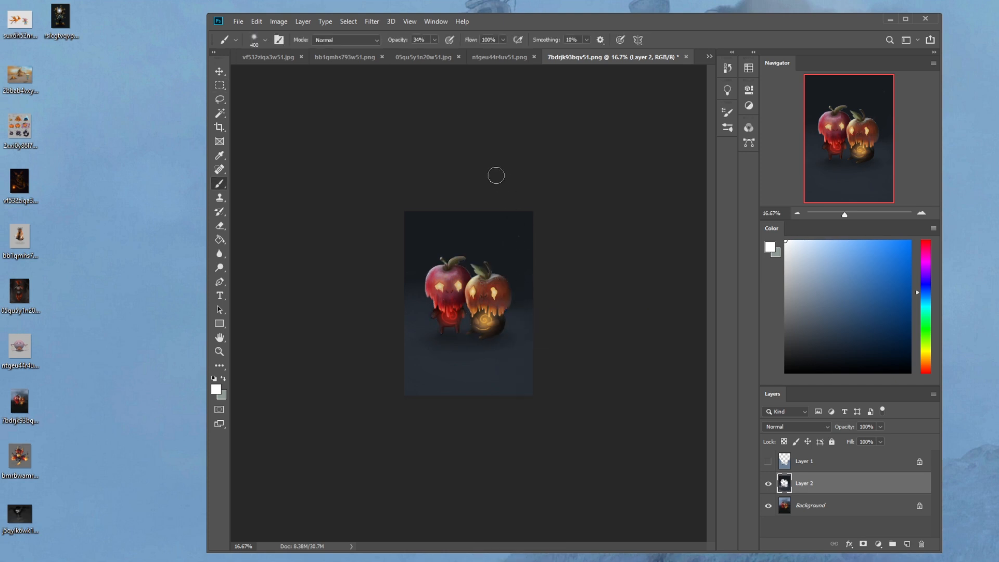
Step: Invert the selection once more around the orange apple and hide its outline
key(ctrl+plus)
key(ctrl+plus)
key(ctrl+plus)
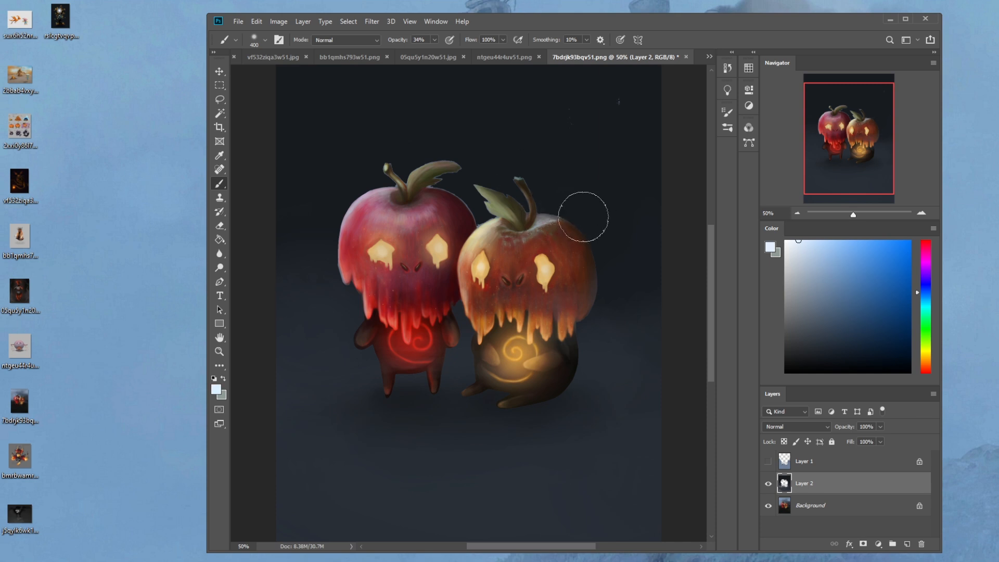
key(m)
right_click(548, 253)
click(575, 269)
key(ctrl+h)
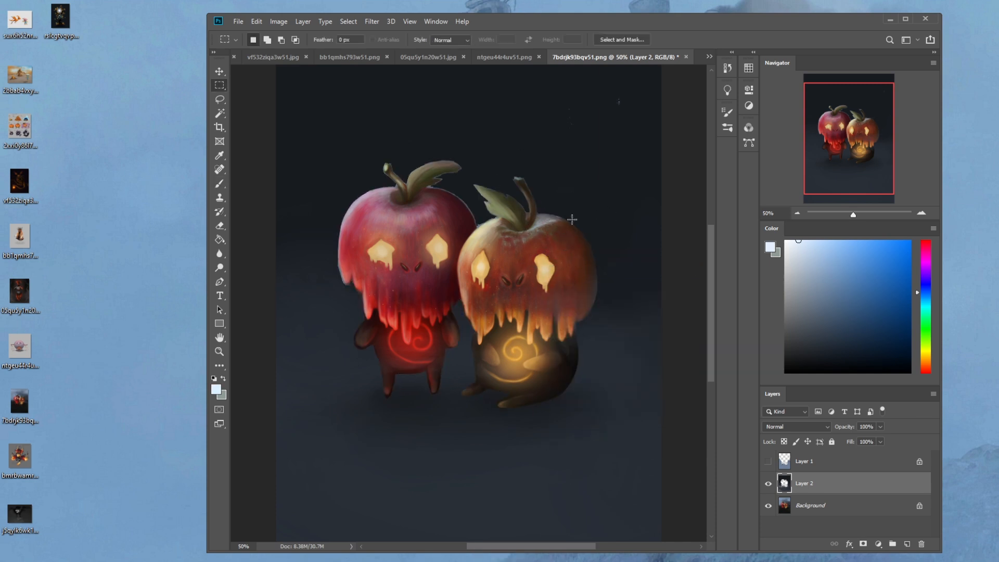
Step: Brush soft light-blue highlights onto the orange apple's top and stem, undoing the unwanted stroke
key(b)
drag(547, 218, 565, 216)
key(ctrl+z)
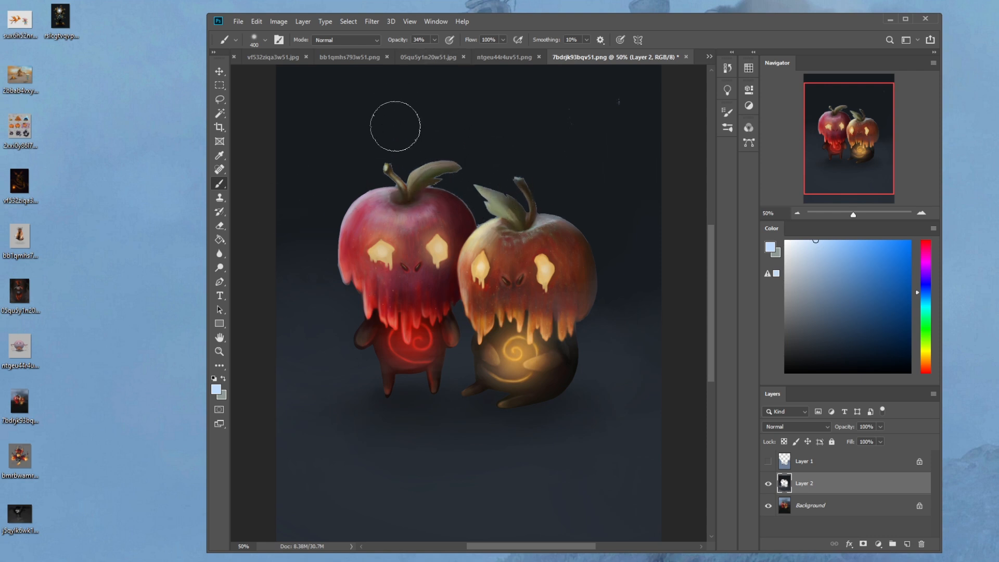
Step: Sample a dark red from between the two apples and enlarge the brush to size 800
key(ctrl+minus)
key(ctrl+minus)
key(ctrl+minus)
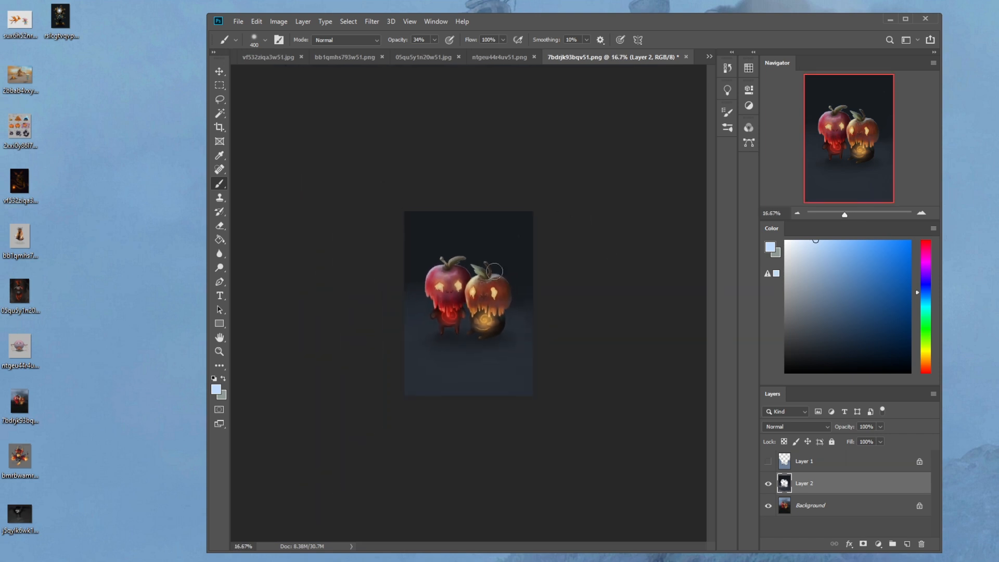
alt+click(466, 272)
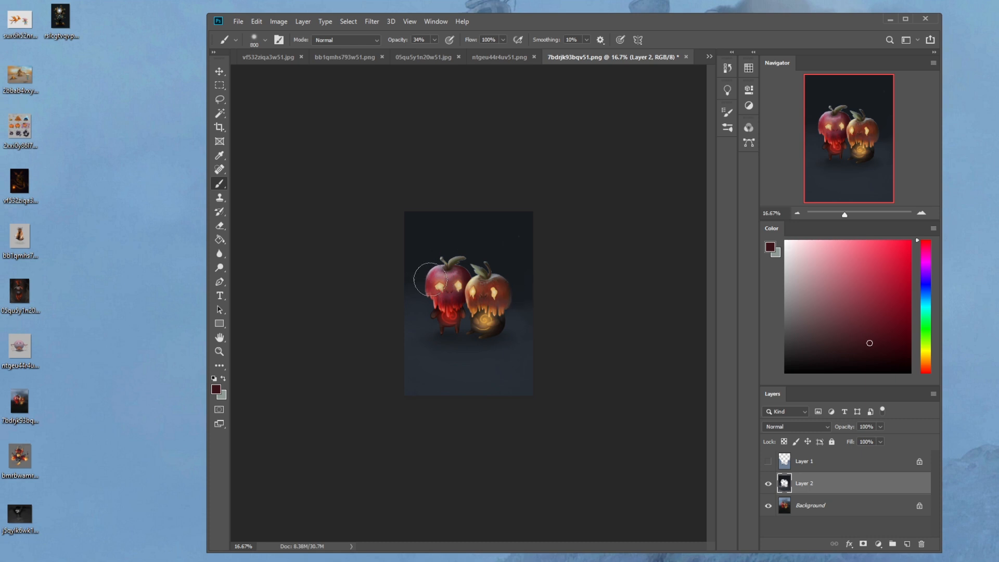
key(bracketright)
Step: Brighten the red glow on the red apple's body on the Background layer with the Dodge tool at 34% exposure
click(219, 267)
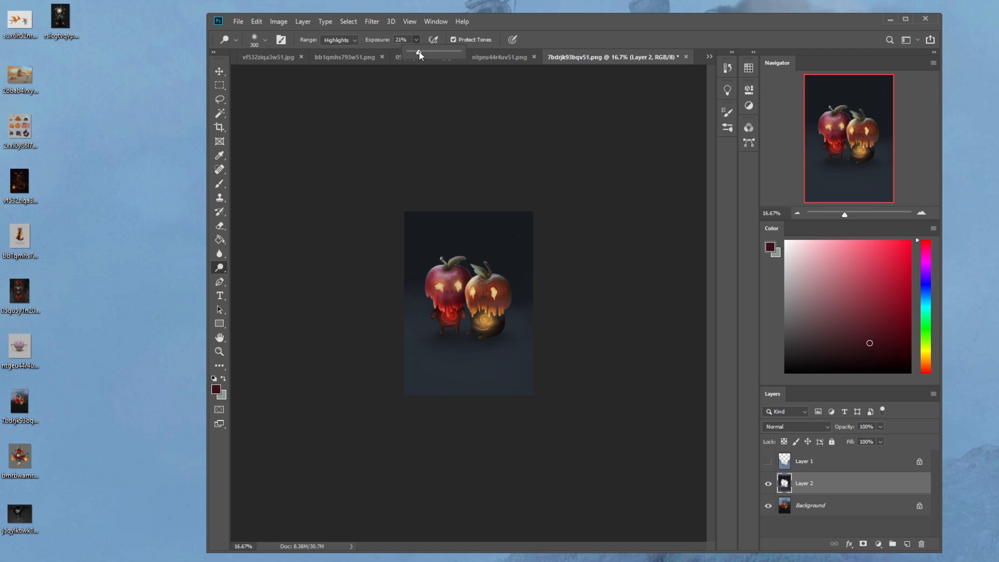
drag(424, 52, 425, 52)
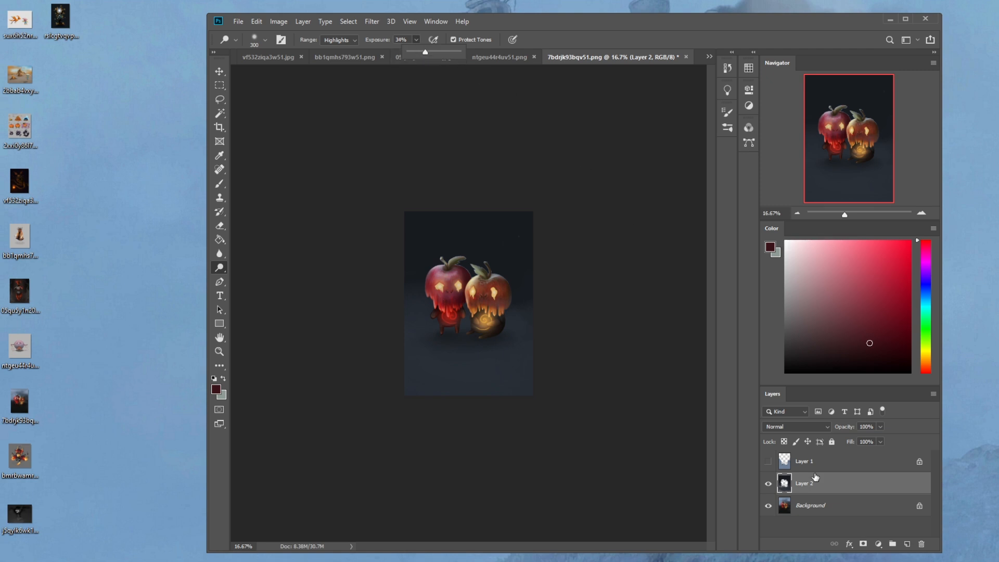
click(841, 507)
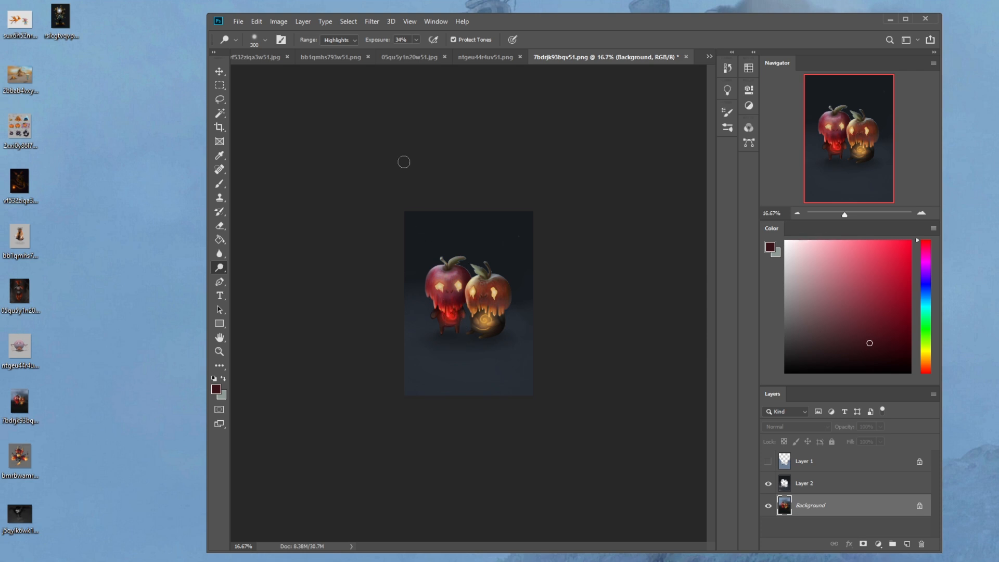
click(454, 322)
Step: Return to the Brush tool, sample the dark blue-grey backdrop colour and set the brush opacity to 60%
key(b)
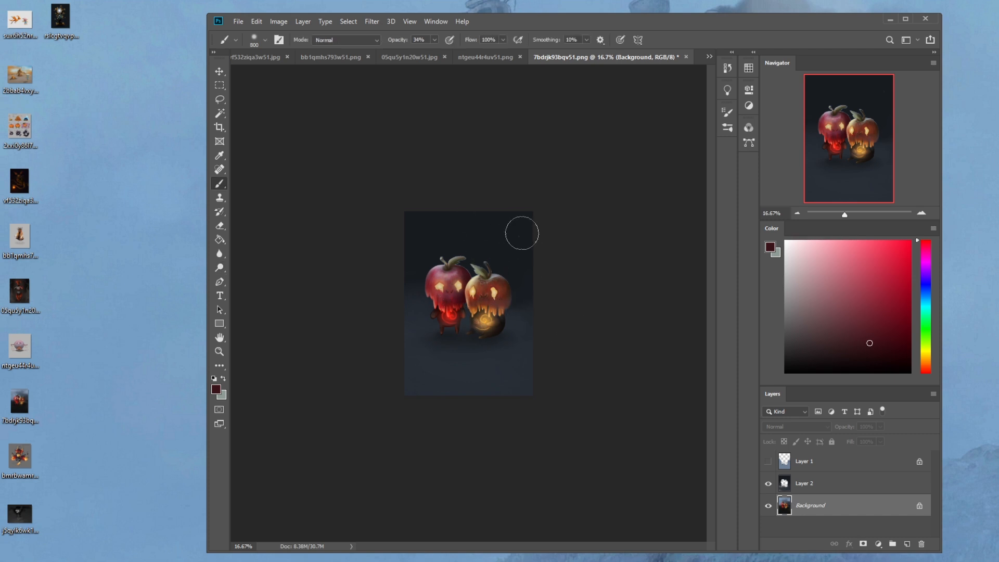
alt+click(515, 231)
click(435, 39)
click(445, 54)
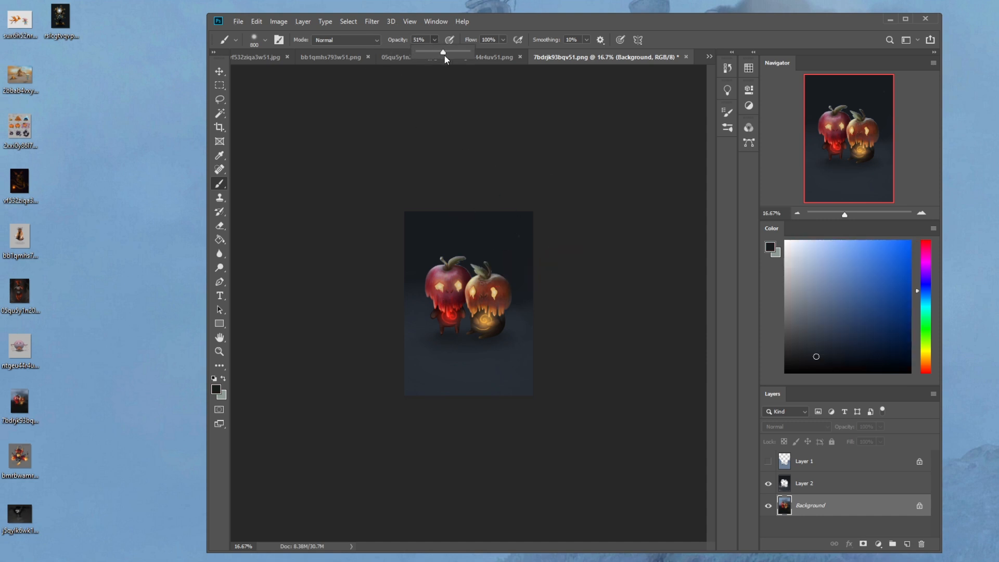
Step: Load Layer 2's outline as a selection, and hide and show the layer to compare the new backdrop with the original
click(816, 485)
click(816, 484)
ctrl+click(784, 482)
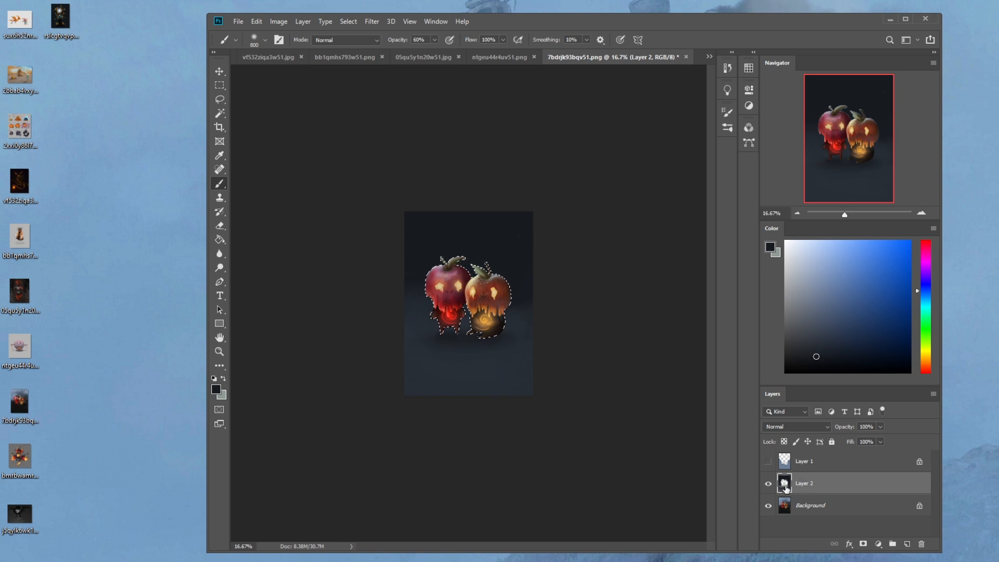
click(768, 484)
click(768, 484)
click(768, 483)
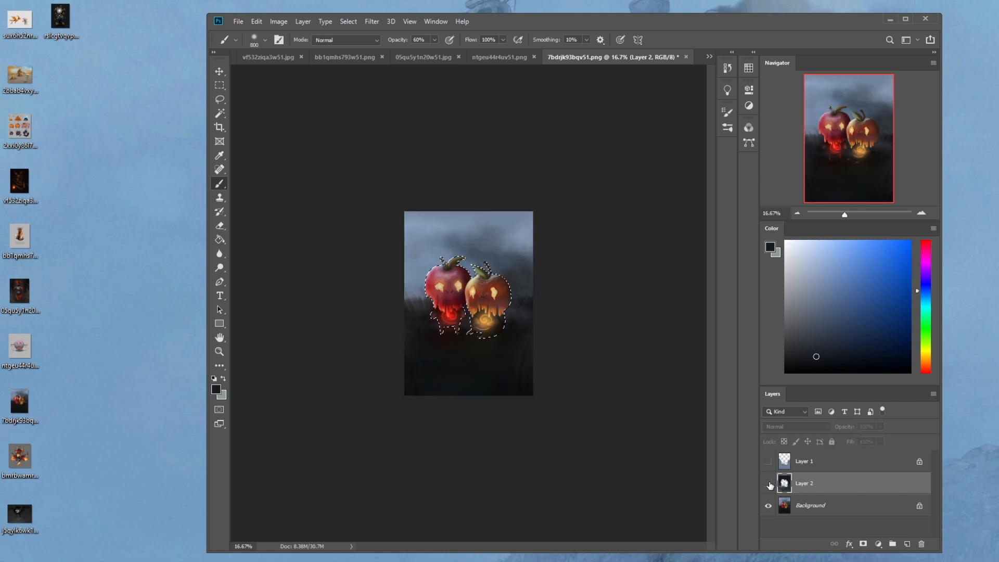
click(768, 483)
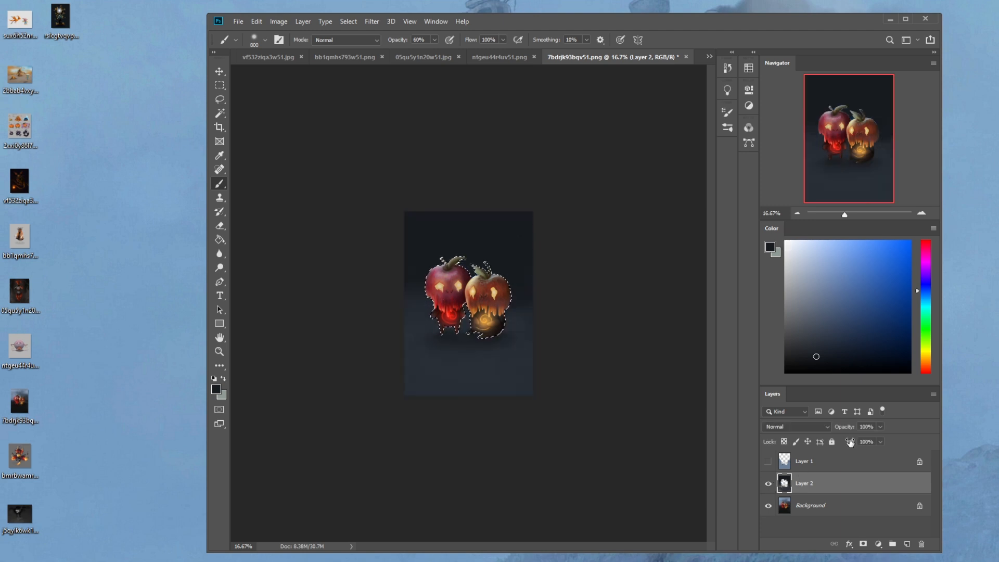
Step: Add a new layer above Layer 1 and clear the selection around the characters
click(814, 466)
click(907, 544)
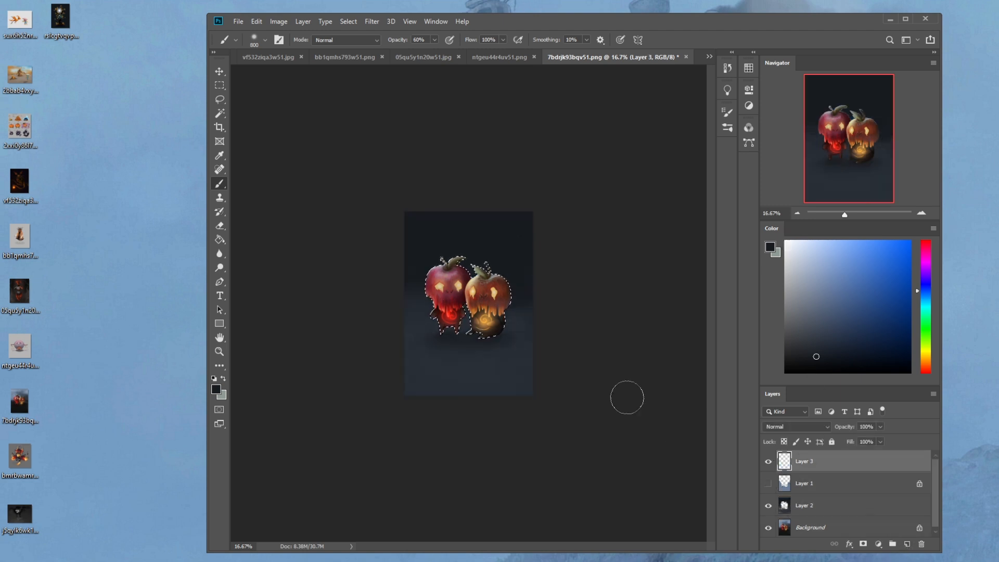
key(m)
right_click(488, 284)
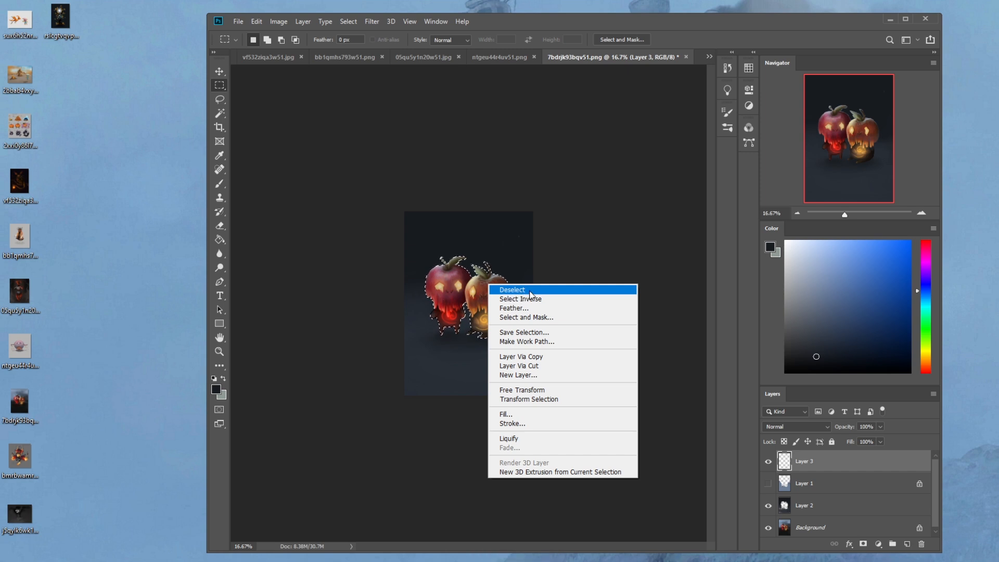
click(508, 289)
Step: Brush soft light-blue mist over the ground around the characters at size 1400, lowering the opacity to 27% and finally 14%
drag(835, 261, 827, 241)
key(b)
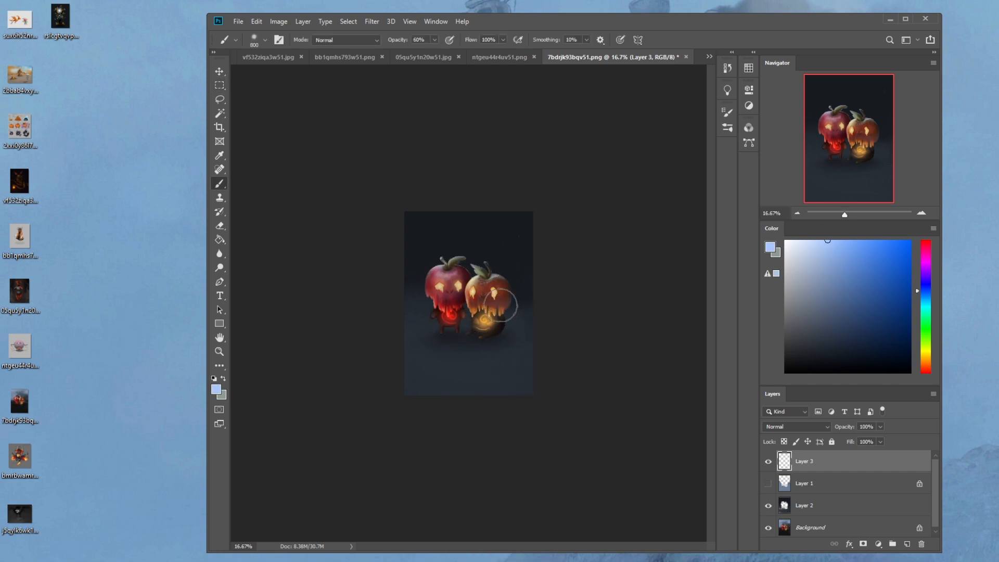
key(bracketright)
key(bracketright)
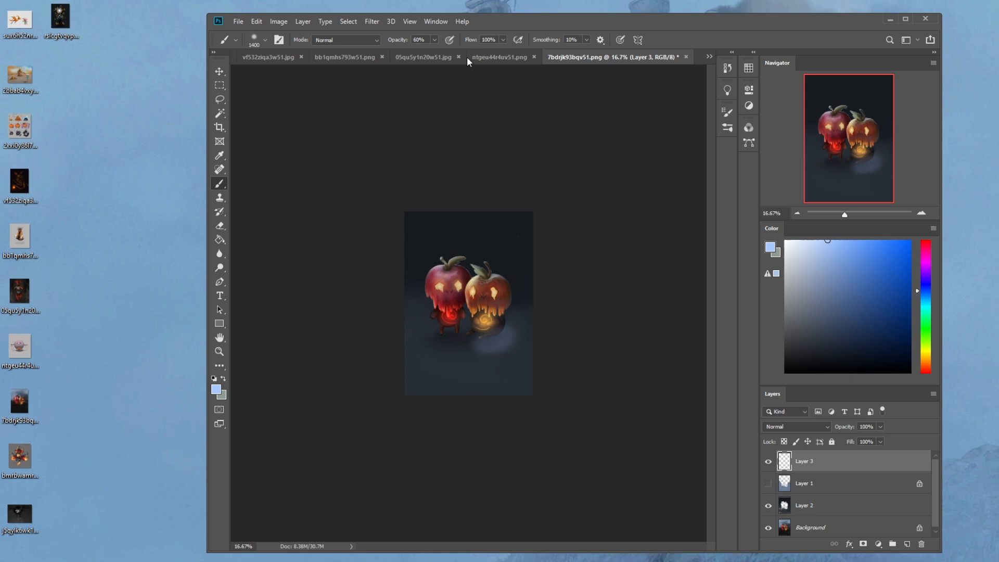
drag(434, 39, 419, 54)
mouse_move(453, 338)
mouse_down()
mouse_move(416, 326)
mouse_move(447, 342)
mouse_move(405, 335)
mouse_move(415, 308)
mouse_move(402, 319)
mouse_move(404, 343)
mouse_up()
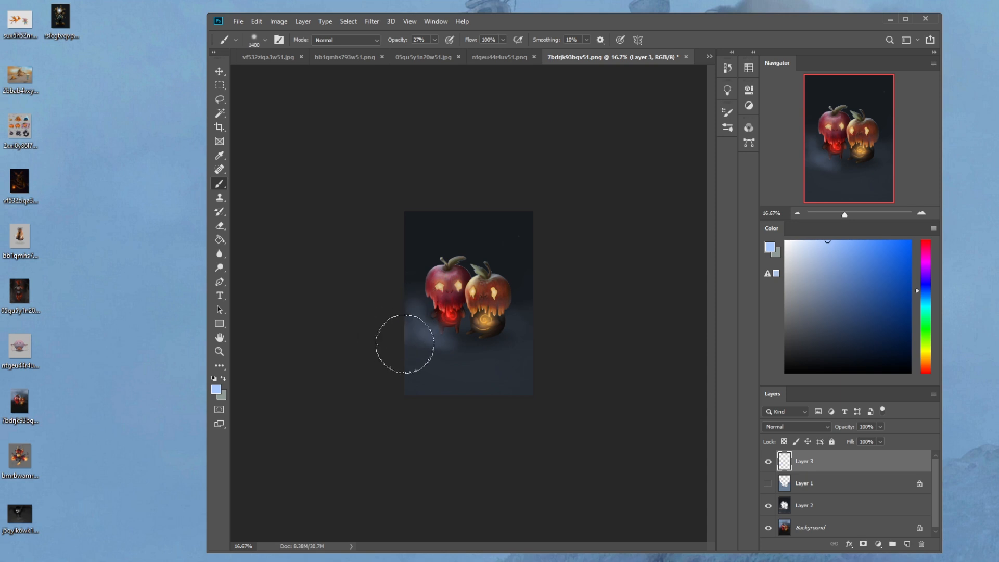
drag(435, 41, 428, 51)
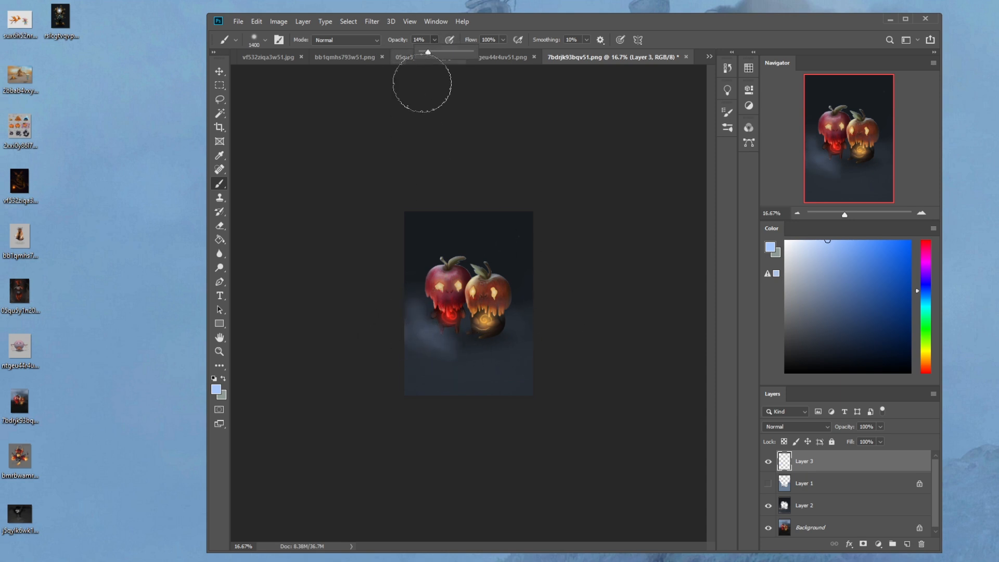
mouse_move(424, 328)
mouse_down()
mouse_move(407, 339)
mouse_move(452, 359)
mouse_move(485, 352)
mouse_move(520, 323)
mouse_move(471, 360)
mouse_move(425, 363)
mouse_move(557, 350)
mouse_move(464, 379)
mouse_move(424, 360)
mouse_move(542, 358)
mouse_move(510, 371)
mouse_move(448, 369)
mouse_move(401, 346)
mouse_move(396, 355)
mouse_move(477, 375)
mouse_move(444, 375)
mouse_move(376, 339)
mouse_up()
Step: Set the eraser to the last splatter-shaped brush in Istebraks Smudging Brushes and reduce it to size 200
key(e)
right_click(478, 288)
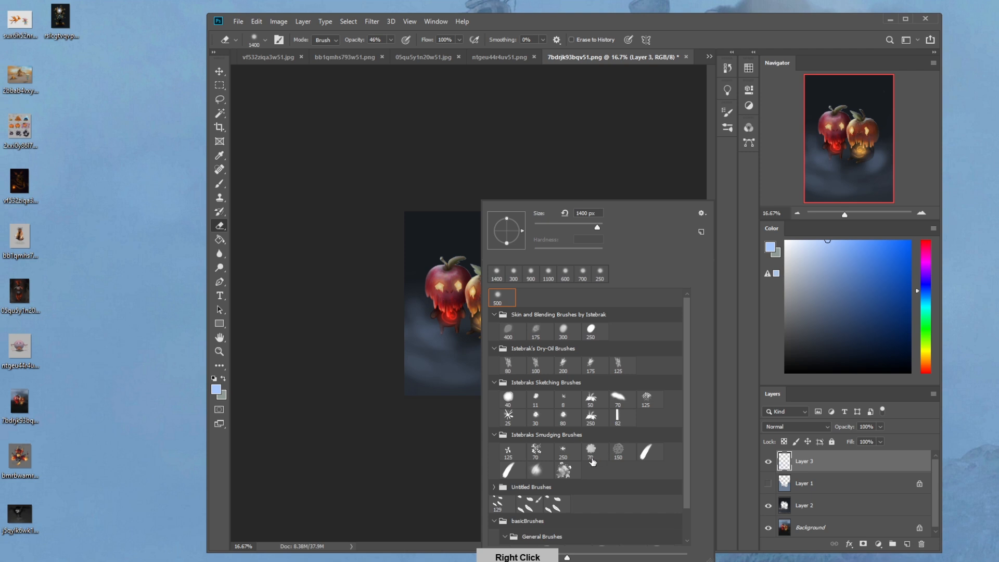
click(563, 470)
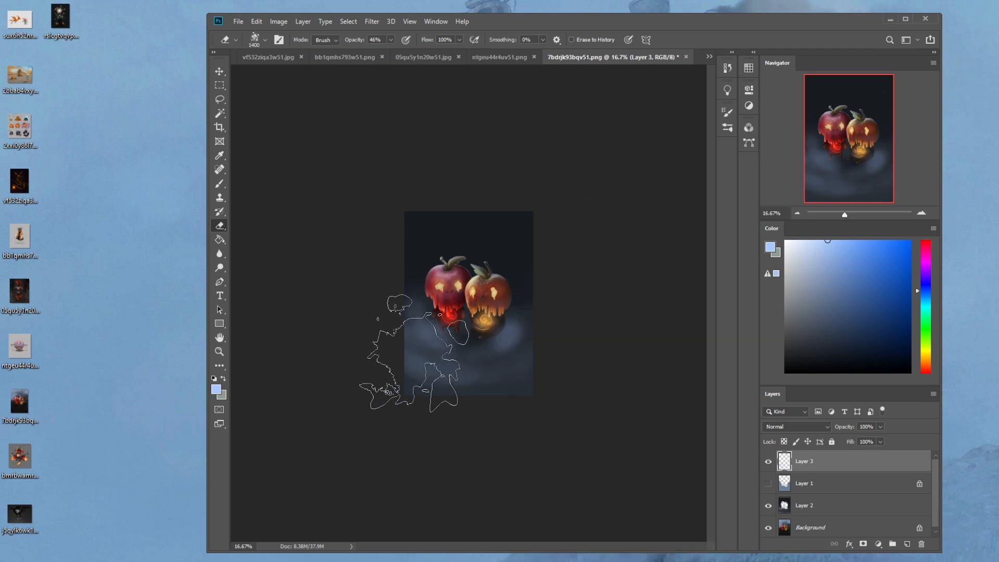
key(bracketleft)
key(bracketleft)
key(bracketleft)
key(bracketleft)
key(bracketleft)
key(bracketleft)
key(bracketleft)
key(bracketleft)
key(bracketleft)
key(bracketleft)
key(bracketleft)
key(bracketleft)
key(bracketleft)
Step: Break up the mist with the textured eraser at 26% and 42% opacity, and blend it using the Smudge tool
click(391, 39)
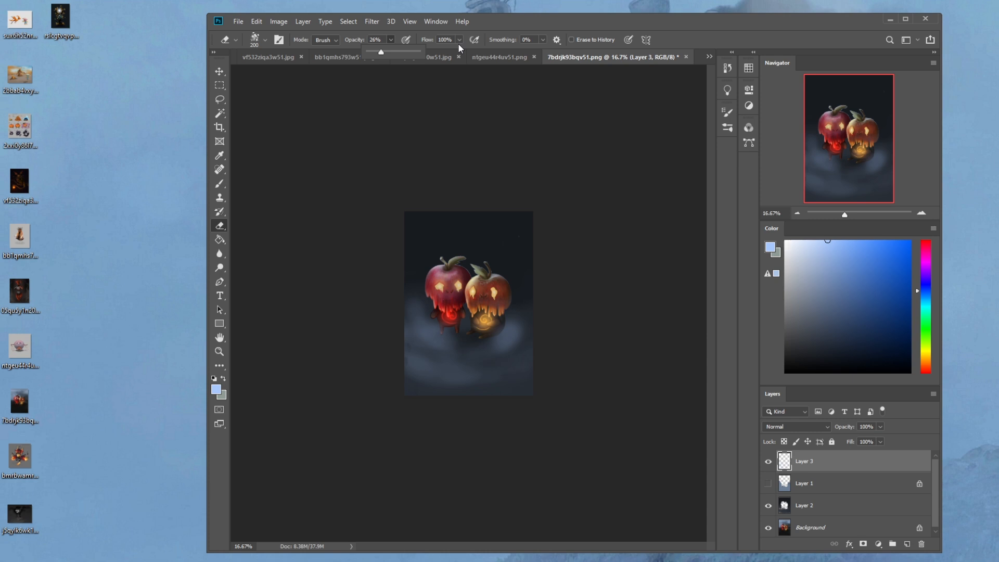
drag(535, 335, 518, 354)
click(391, 40)
click(530, 334)
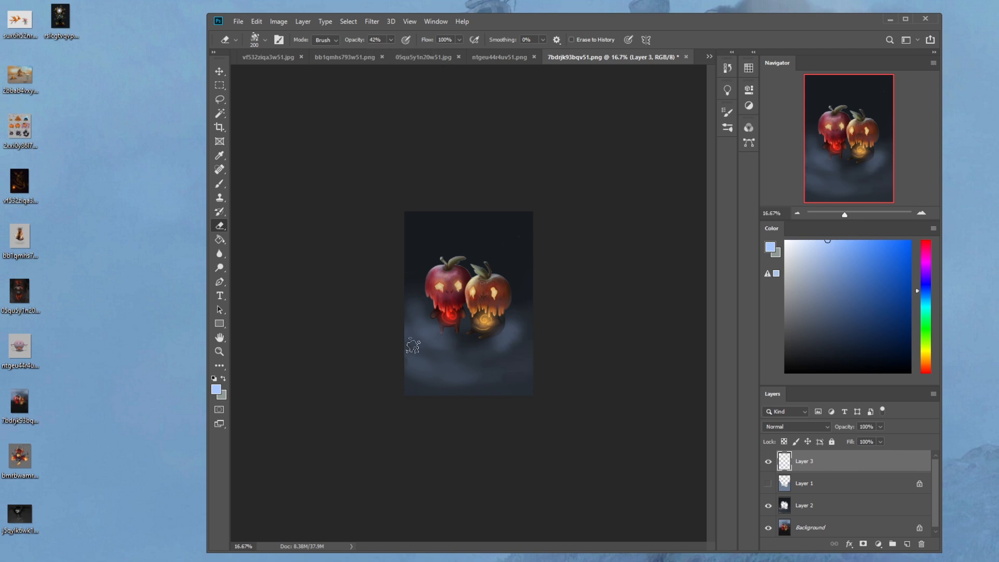
right_click(221, 253)
click(260, 276)
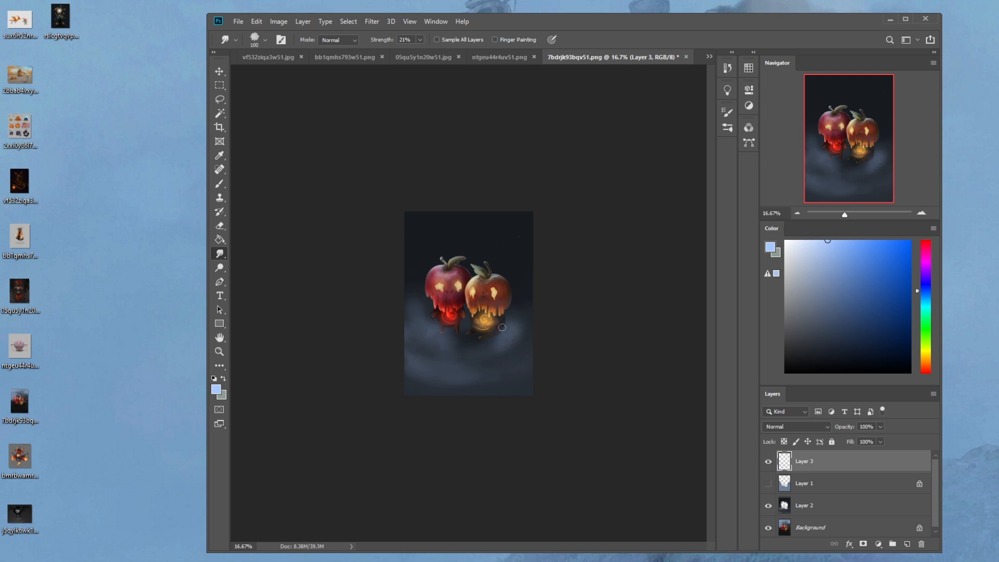
Step: Switch the eraser to a soft round brush at size 700 and raise its opacity to 87%
key(e)
right_click(501, 271)
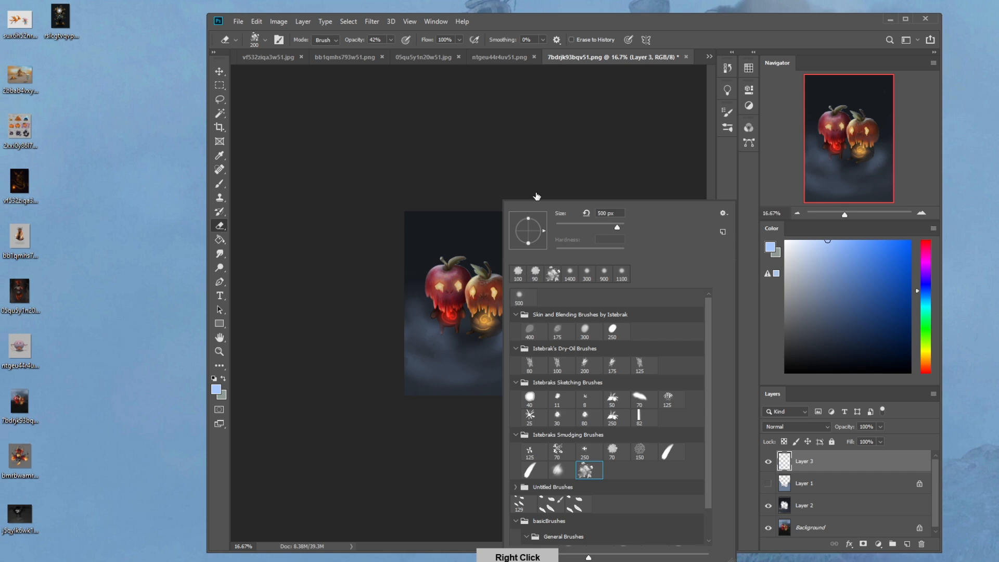
click(537, 196)
click(391, 40)
drag(393, 51, 405, 53)
key(bracketleft)
click(390, 40)
drag(405, 52, 416, 52)
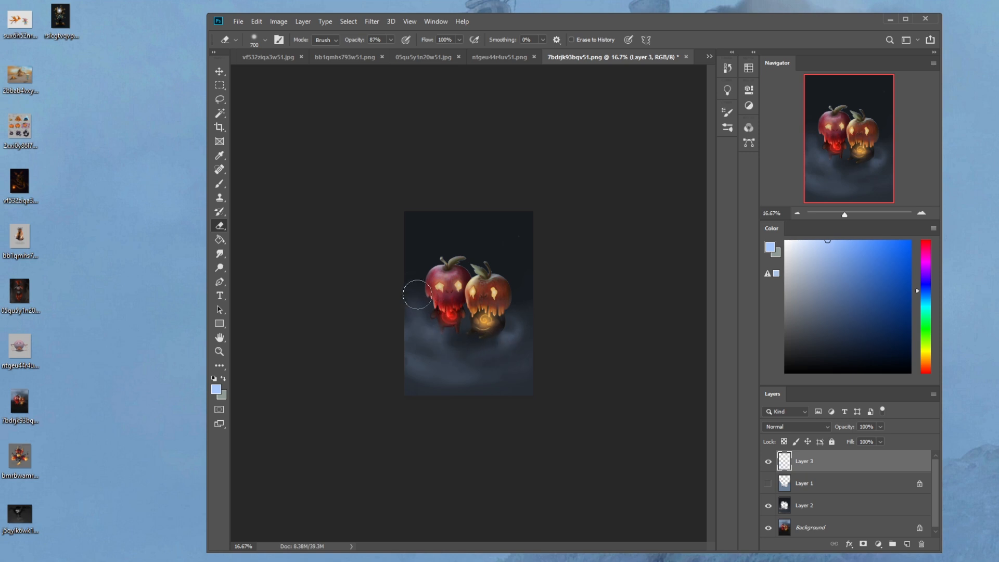
Step: Erase the mist over the characters' lower bodies and around their feet, enlarging the eraser to size 900
drag(447, 312, 427, 326)
key(bracketright)
drag(480, 348, 499, 340)
click(434, 344)
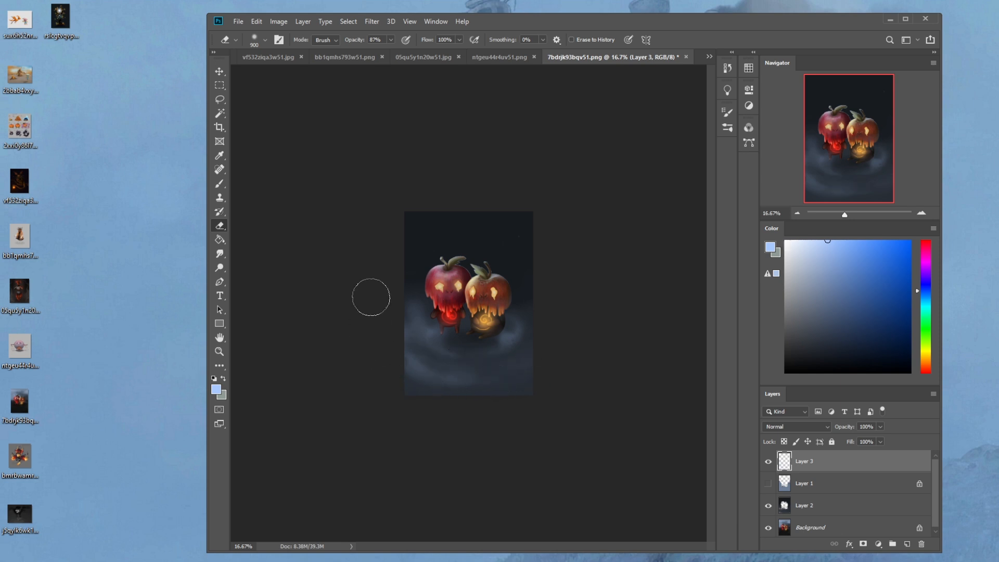
Step: Fade the mist in the lower part of the artwork with a size 1300 eraser and return the eraser to size 900
key(bracketright)
key(bracketright)
key(bracketright)
key(bracketright)
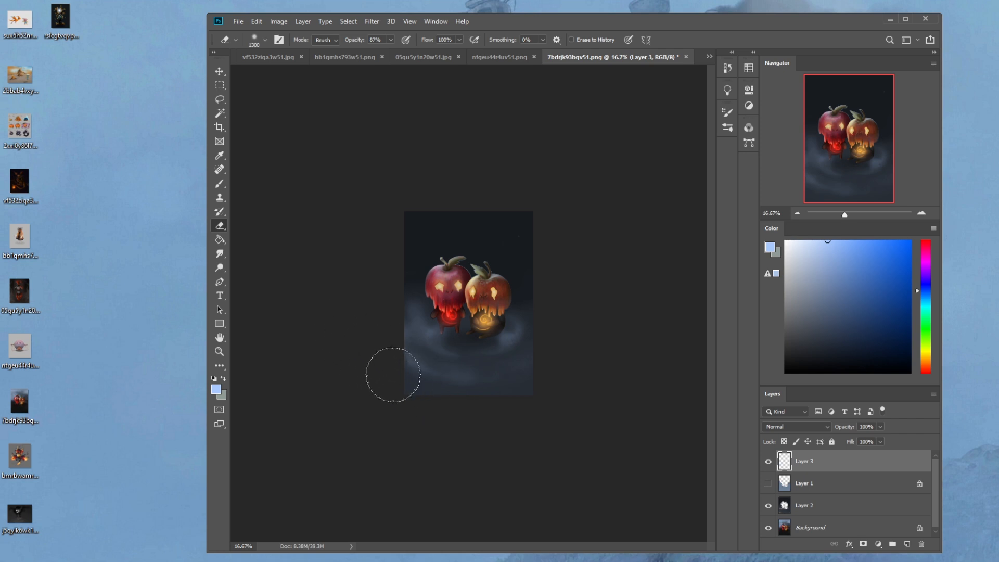
key(bracketleft)
key(bracketleft)
key(bracketleft)
key(bracketleft)
Step: Add a new layer above Layer 3 and sample the pale orange of the orange apple's glowing eye for the brush
click(907, 544)
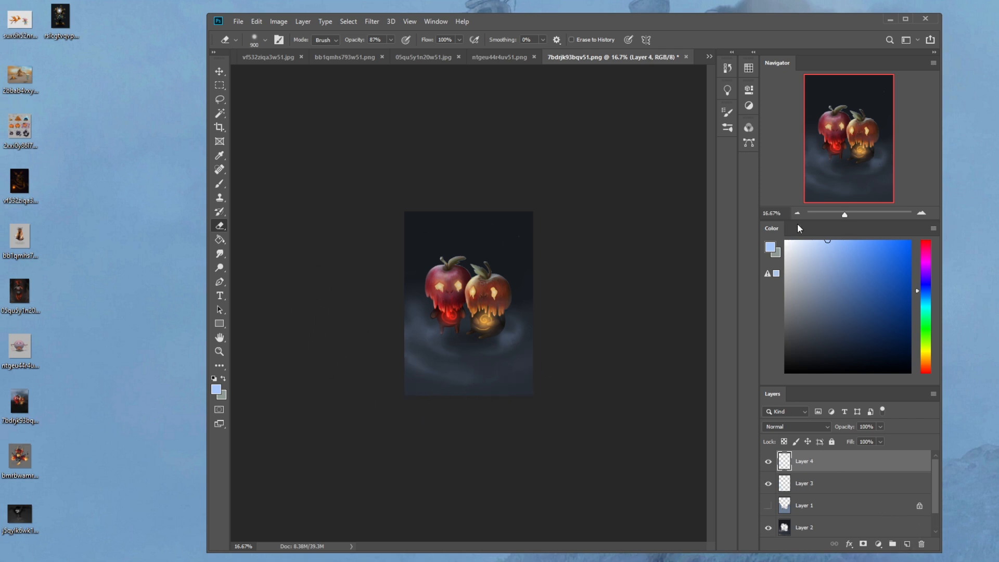
key(b)
alt+click(499, 287)
Step: Reduce the brush size, set its opacity to 45% and dab a soft pale-orange glow over the characters' eyes
key(bracketleft)
key(bracketleft)
key(bracketleft)
key(bracketleft)
key(bracketleft)
key(bracketleft)
key(bracketleft)
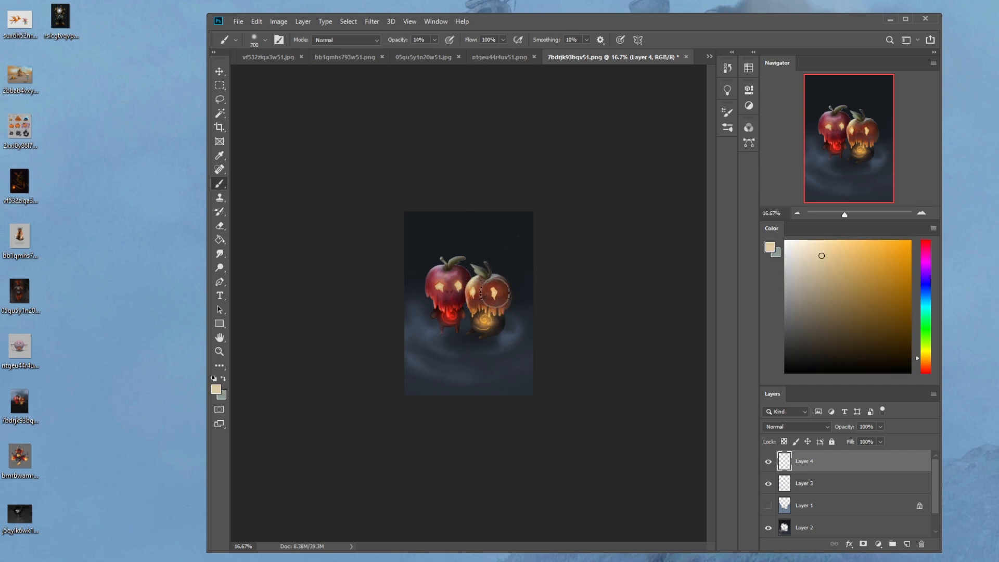
drag(433, 40, 445, 53)
mouse_move(455, 286)
mouse_down()
mouse_move(437, 286)
mouse_move(461, 286)
mouse_up()
Step: Enlarge the brush to about size 3400 so that it spans both characters
key(bracketright)
key(bracketright)
key(bracketright)
key(bracketright)
key(bracketright)
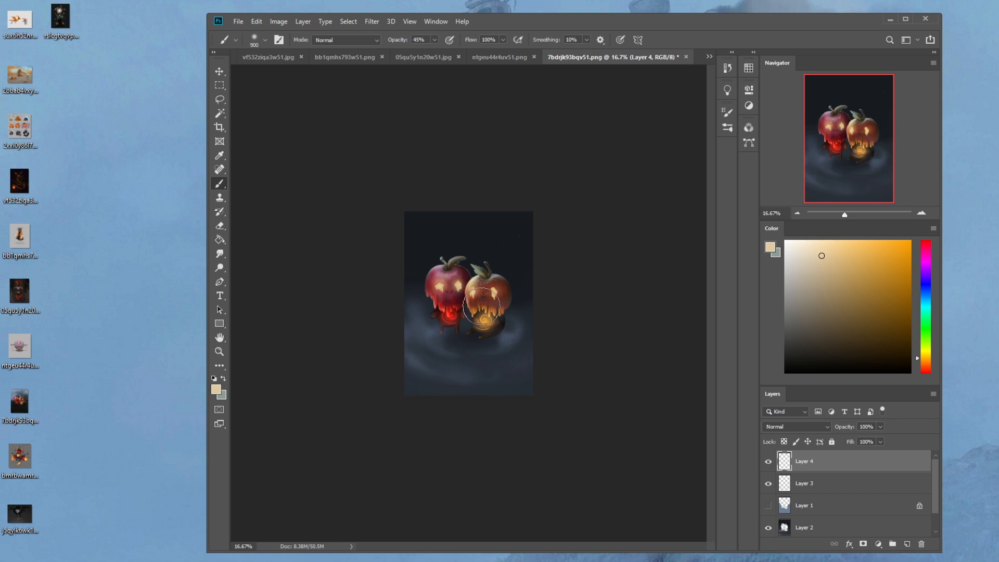
key(bracketright)
key(bracketright)
key(bracketright)
key(bracketright)
key(bracketright)
key(bracketright)
key(bracketright)
key(bracketright)
key(bracketright)
key(bracketright)
key(bracketright)
key(bracketright)
key(bracketright)
key(bracketright)
key(bracketright)
key(bracketright)
key(bracketright)
key(bracketright)
key(bracketright)
key(bracketright)
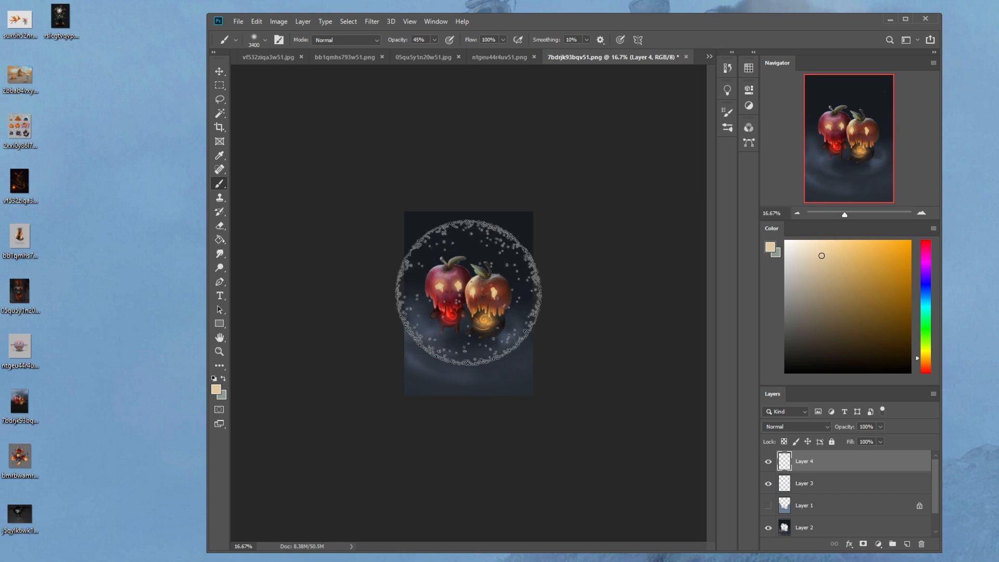
Step: Undo a trial glow dabbed over both characters and repaint it with repeated dabs at 29% brush opacity
click(468, 294)
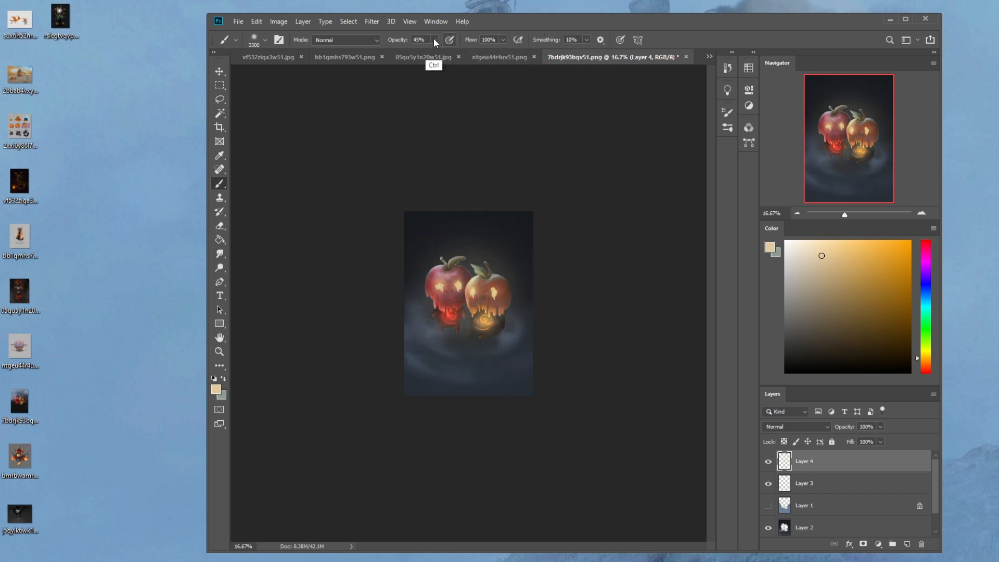
key(ctrl+z)
key(2)
key(9)
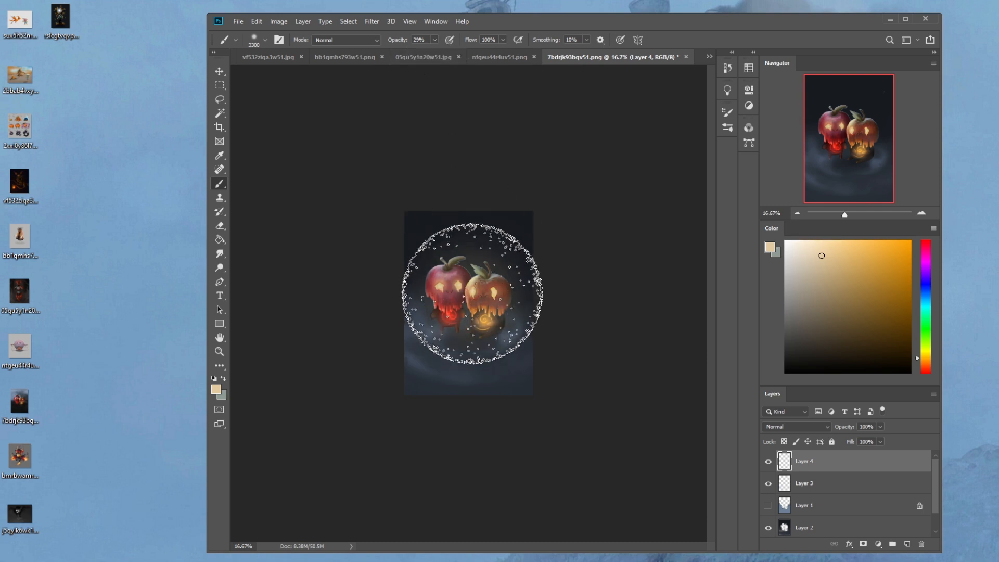
click(473, 297)
click(473, 297)
click(472, 296)
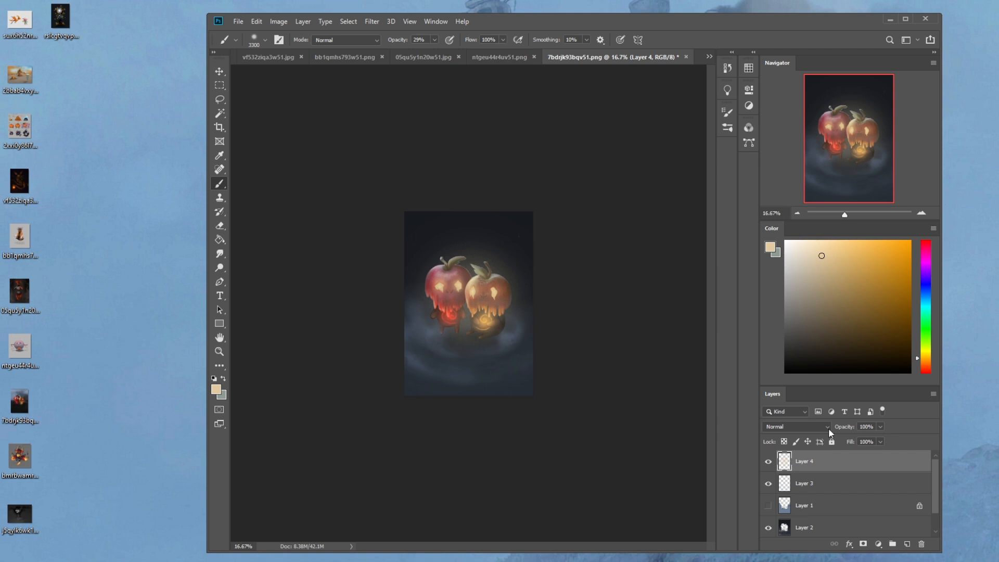
Step: Load Layer 2's outline as a selection, invert it and switch to the Lasso tool
click(813, 528)
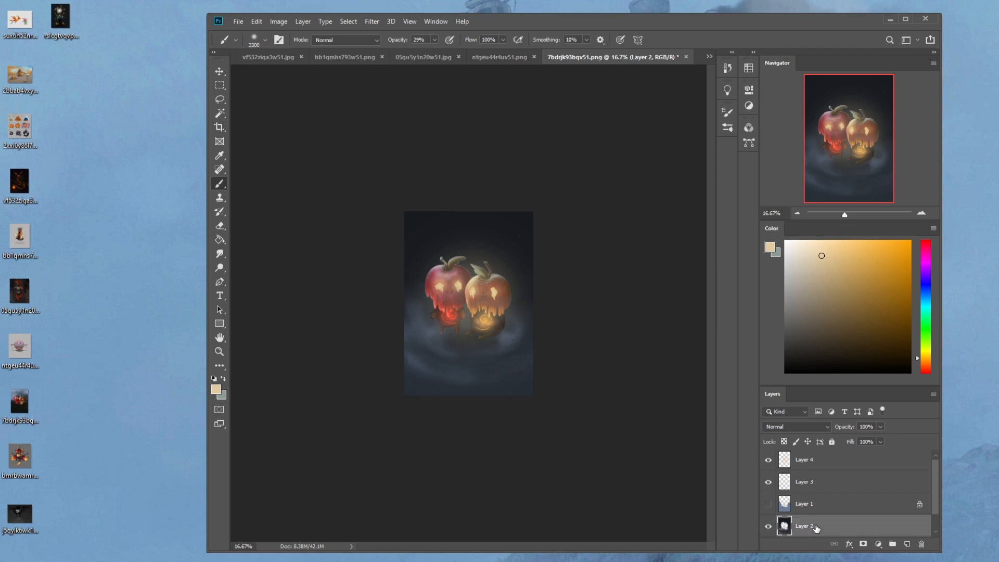
ctrl+click(784, 523)
key(v)
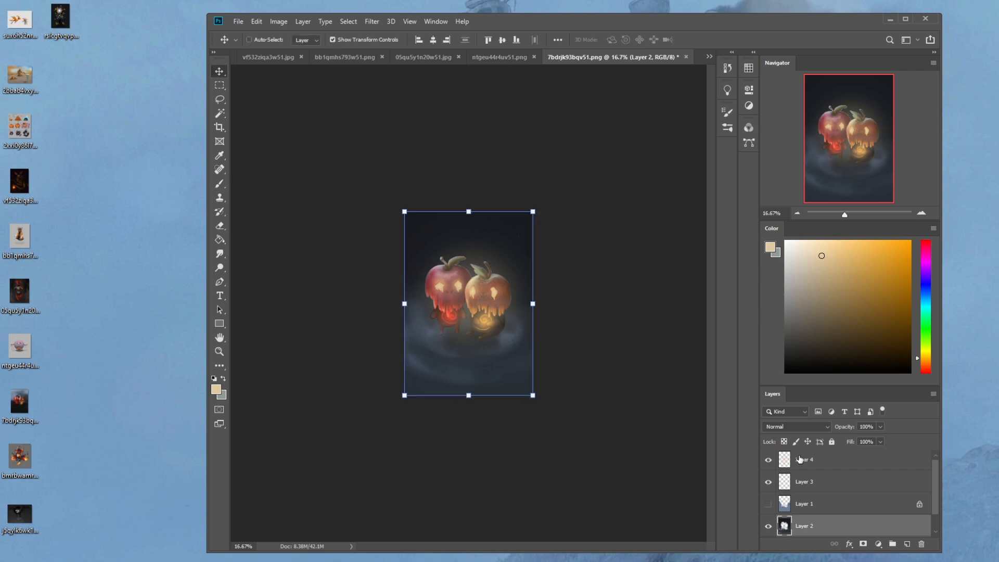
key(ctrl+shift+i)
key(l)
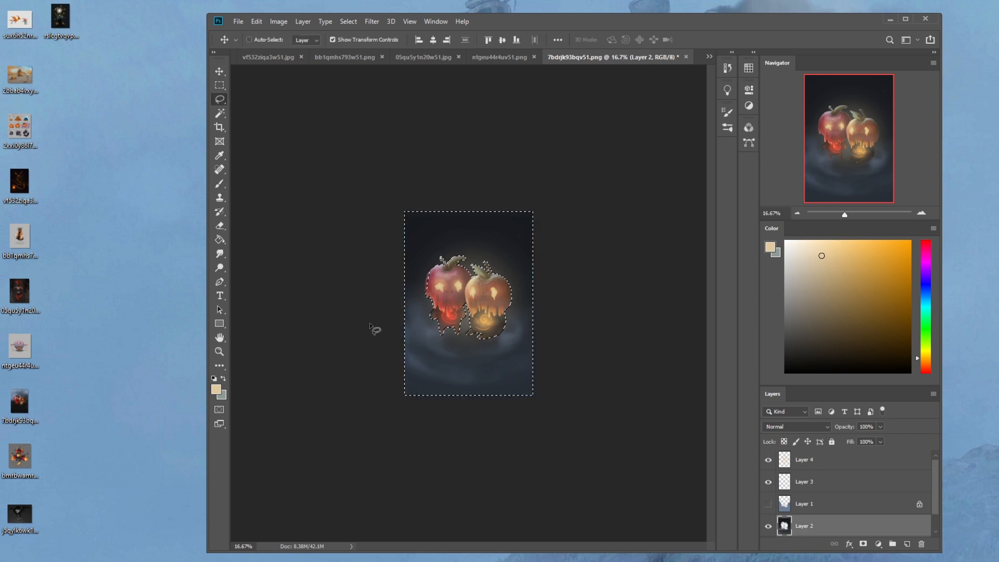
Step: Clear the part of Layer 4's glow that covers the two characters by inverting the selection and deleting, and deselect
drag(430, 271, 432, 297)
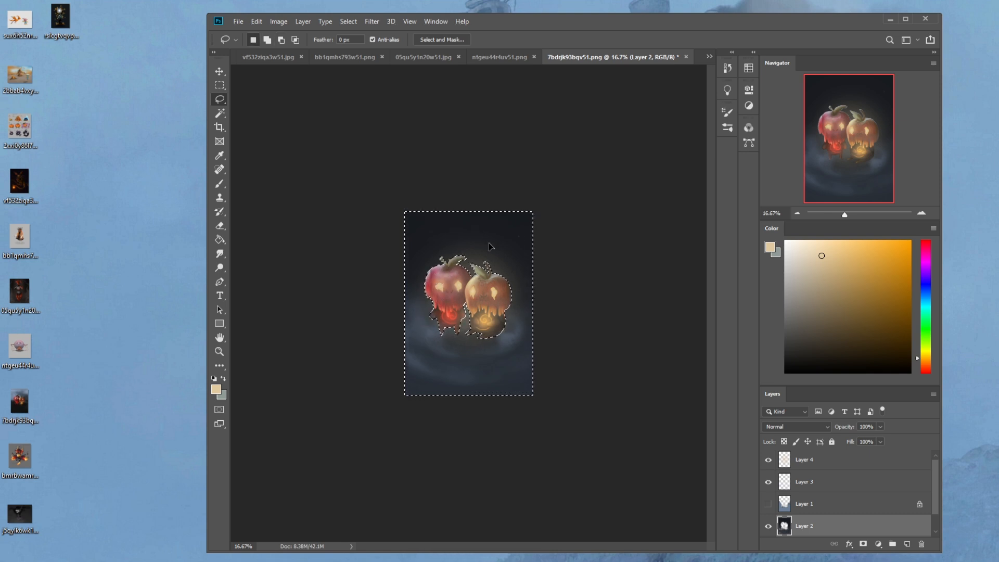
click(804, 463)
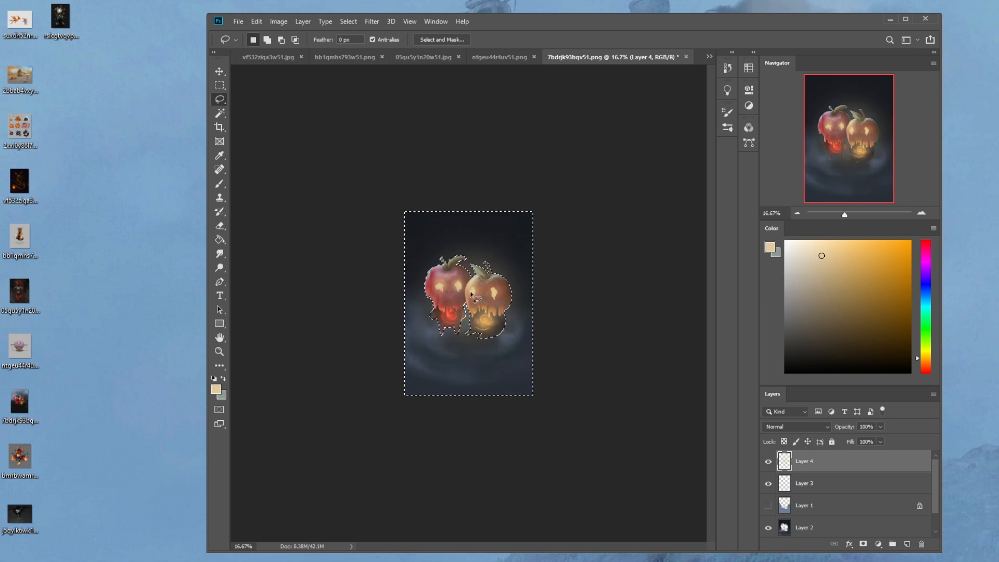
key(m)
right_click(489, 302)
click(525, 315)
key(Delete)
key(ctrl+d)
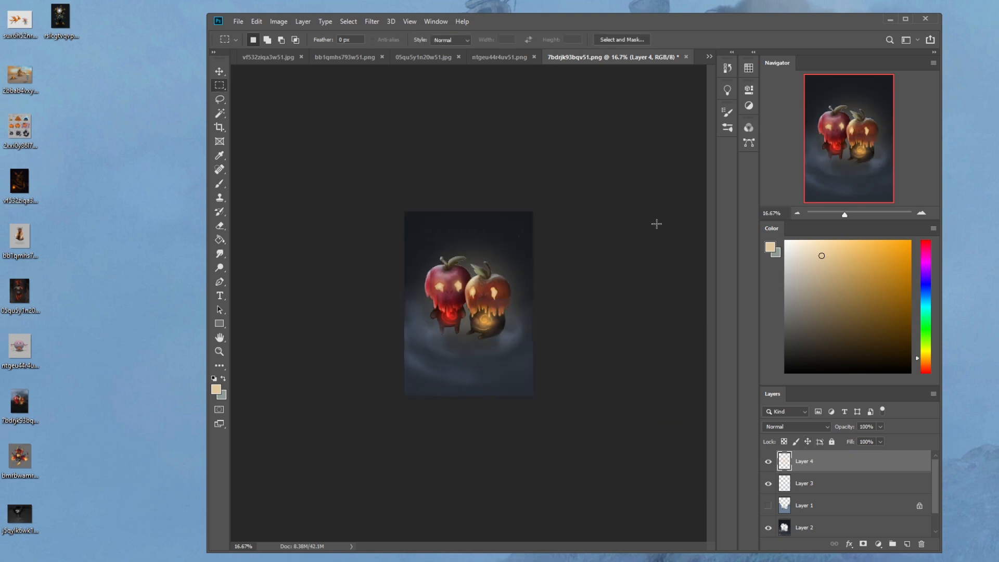
Step: Duplicate Layer 4 to strengthen the glow and merge the copy down through Layer 4 into Layer 3
right_click(465, 323)
click(483, 324)
click(768, 461)
click(768, 462)
key(ctrl+j)
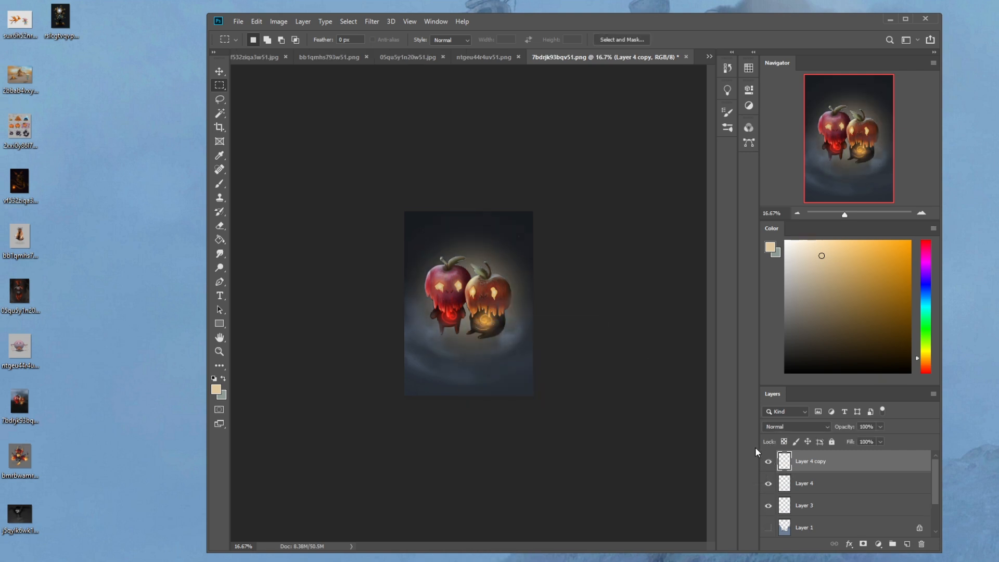
right_click(828, 462)
click(861, 328)
right_click(824, 461)
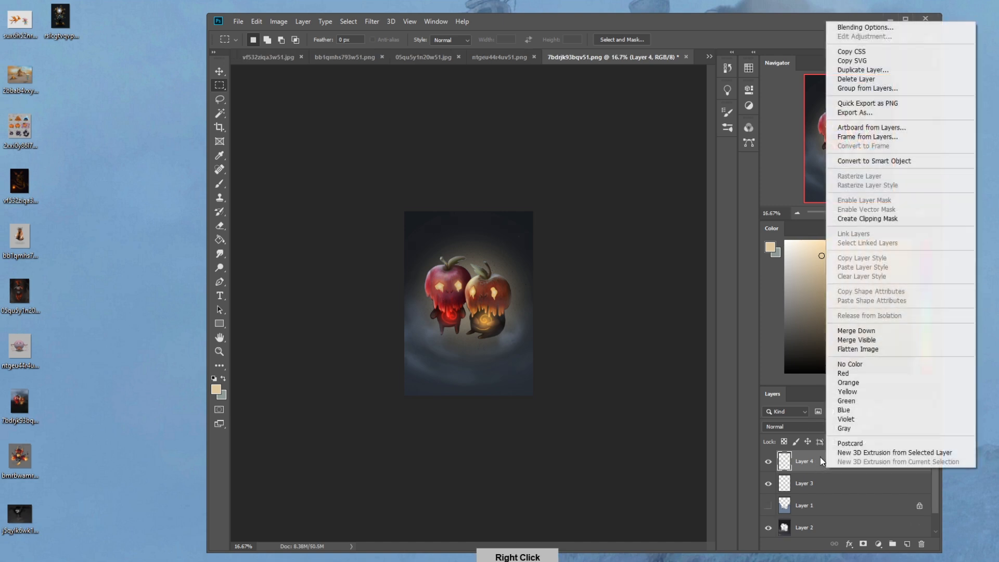
click(867, 332)
Step: Enlarge the eraser to size 2000, undo a trial erase at 87% opacity and compare Layer 3 hidden and shown
key(e)
key(bracketright)
key(bracketright)
key(bracketright)
key(bracketright)
key(bracketright)
mouse_move(549, 326)
mouse_down()
mouse_move(487, 358)
mouse_move(285, 304)
mouse_up()
key(bracketright)
key(bracketright)
key(bracketright)
key(bracketright)
key(bracketright)
key(bracketright)
key(ctrl+z)
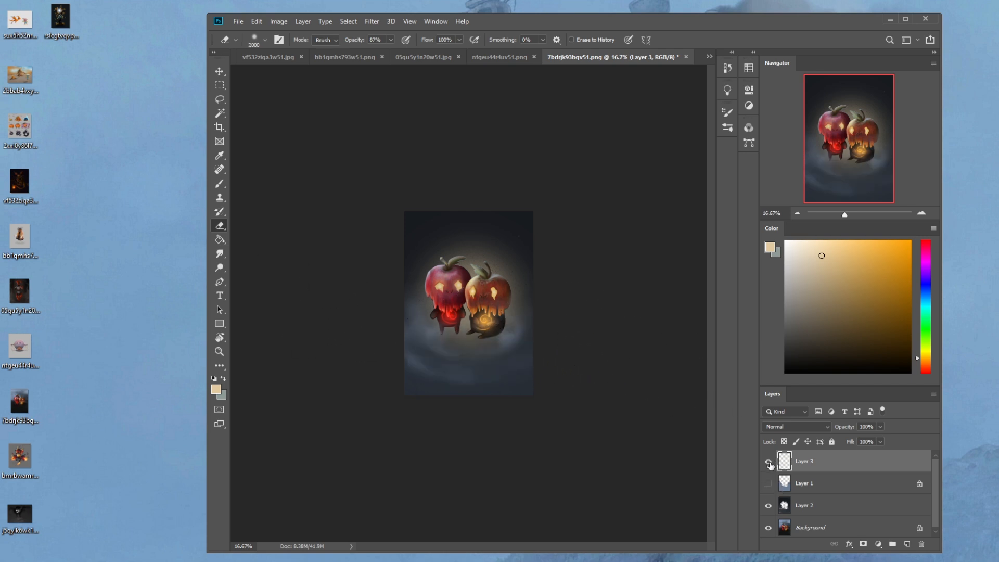
click(769, 461)
click(769, 463)
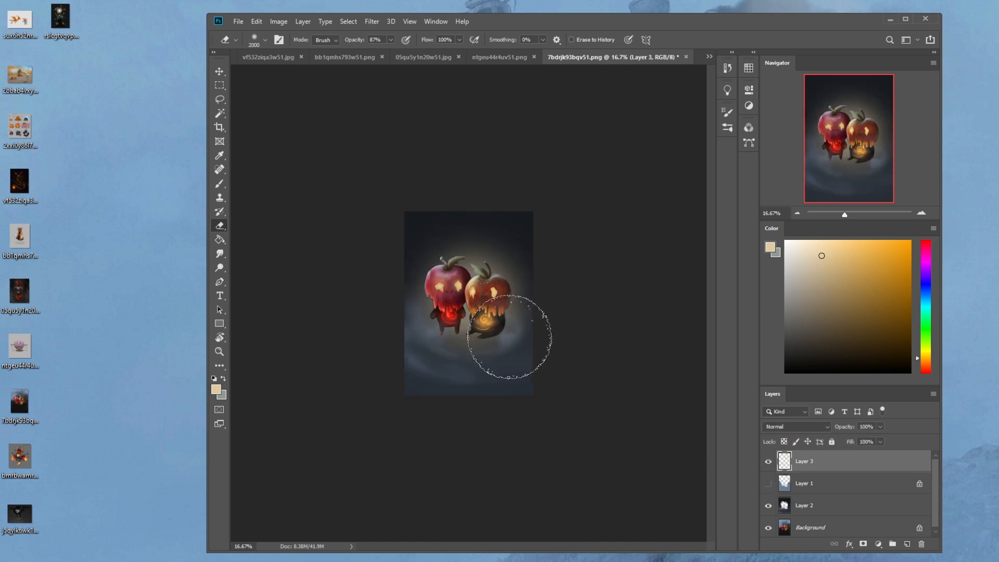
Step: Soften the mist and glow around the characters on Layer 3, undoing the last heavy stroke and erasing at 48% opacity
mouse_move(439, 336)
mouse_down()
mouse_move(522, 324)
mouse_move(513, 331)
mouse_move(387, 297)
mouse_move(469, 294)
mouse_move(519, 323)
mouse_move(444, 328)
mouse_move(450, 298)
mouse_move(525, 317)
mouse_up()
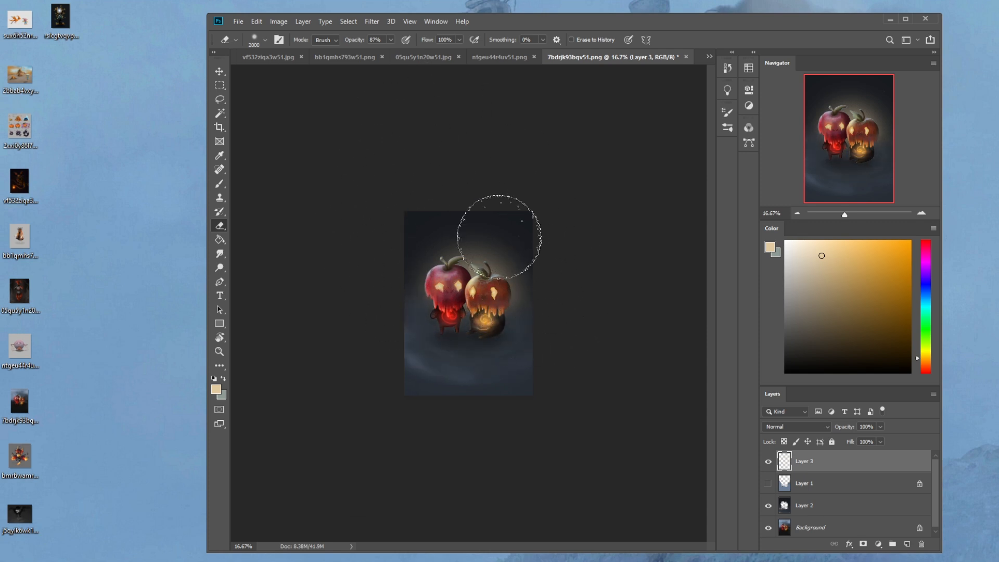
key(ctrl+z)
click(390, 40)
drag(389, 52, 372, 52)
click(468, 238)
drag(538, 269, 505, 233)
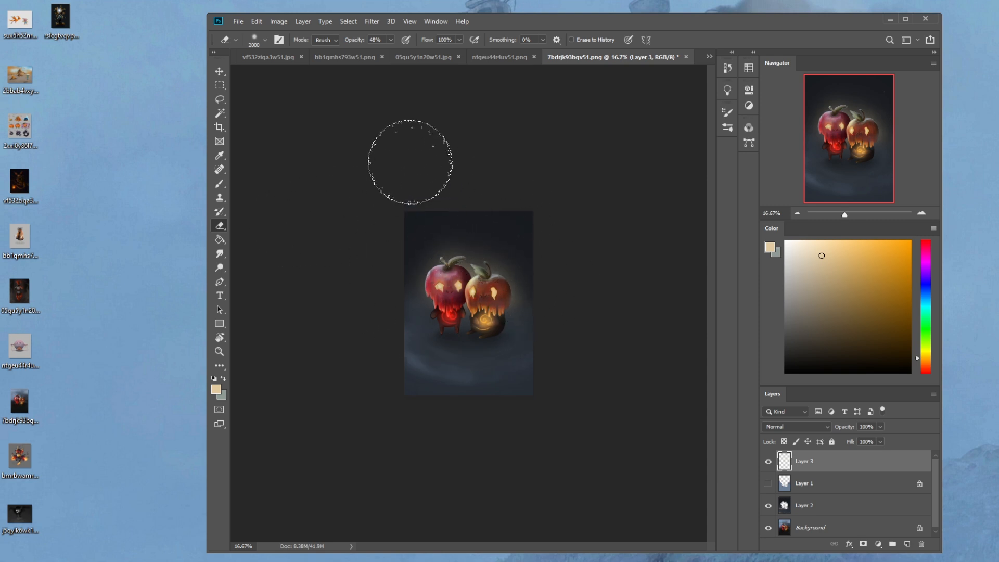
click(768, 462)
click(769, 464)
click(769, 465)
Step: Copy all of Layer 3, return the document history to the state where Layer 4 was newly created and paste the copy there
key(ctrl+a)
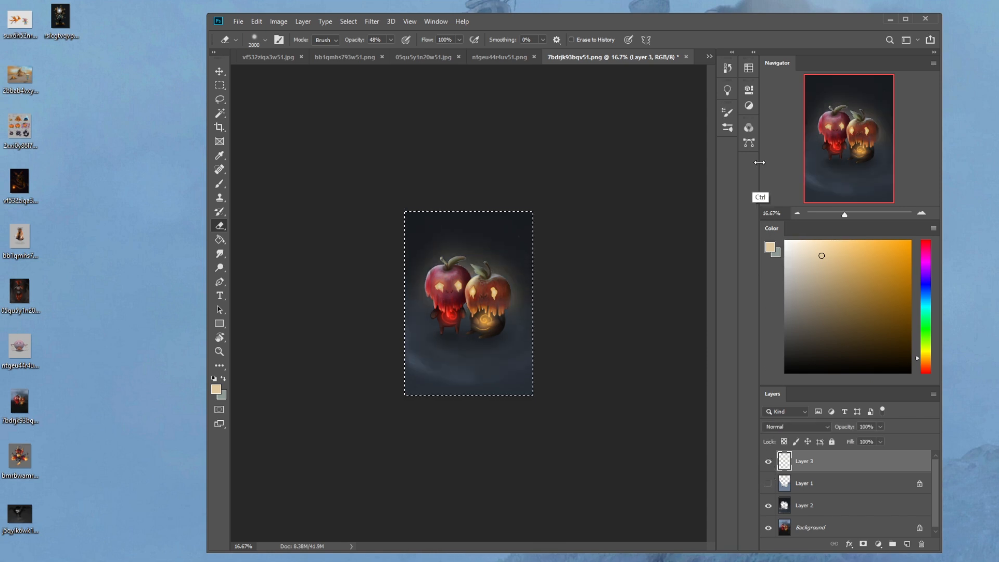
click(727, 68)
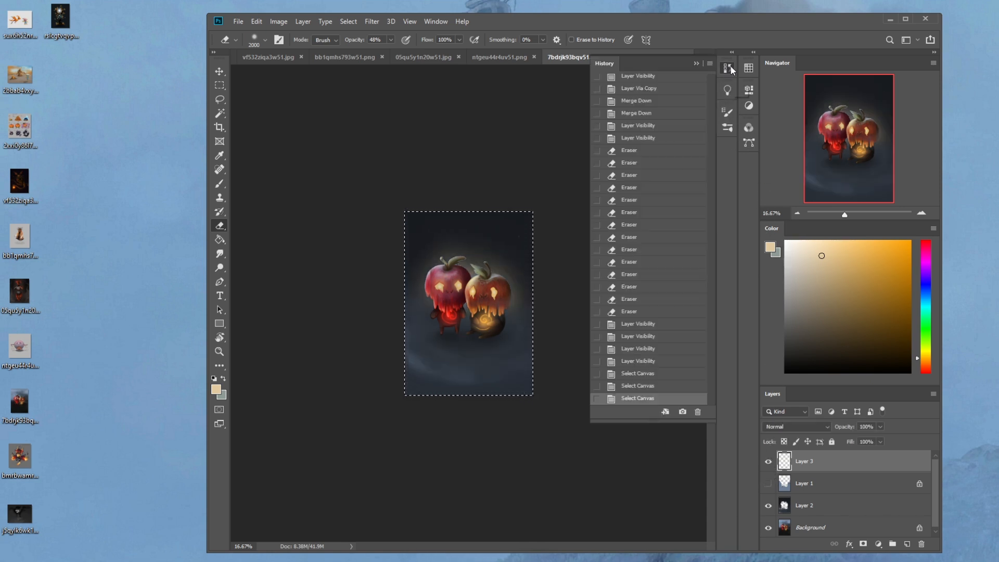
scroll(711, 364, up, 9)
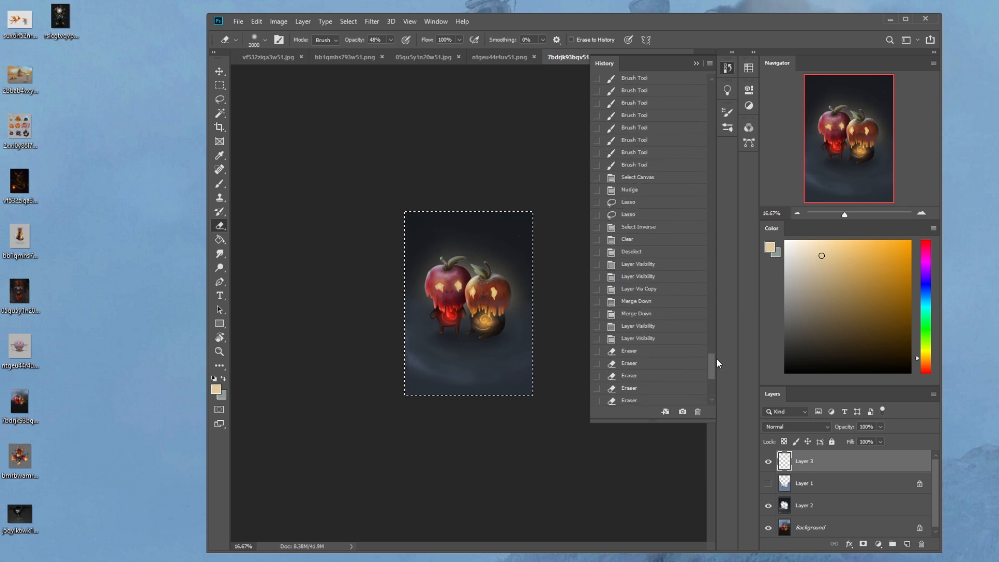
click(650, 294)
click(650, 269)
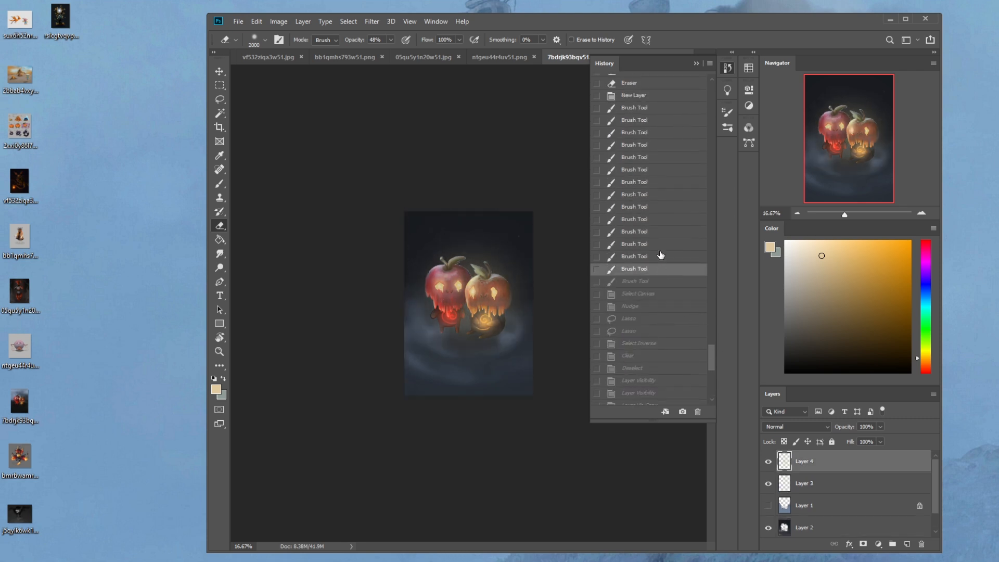
click(647, 96)
key(ctrl+v)
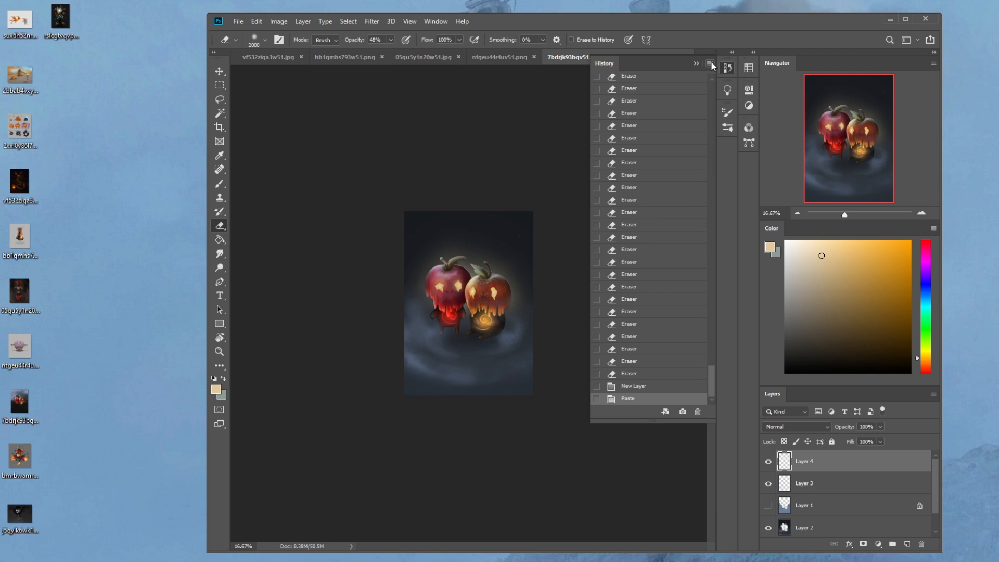
click(697, 62)
Step: Reduce the eraser to size 1200, check Layer 4 by hiding and showing it, and set the eraser opacity to 83%
key(bracketleft)
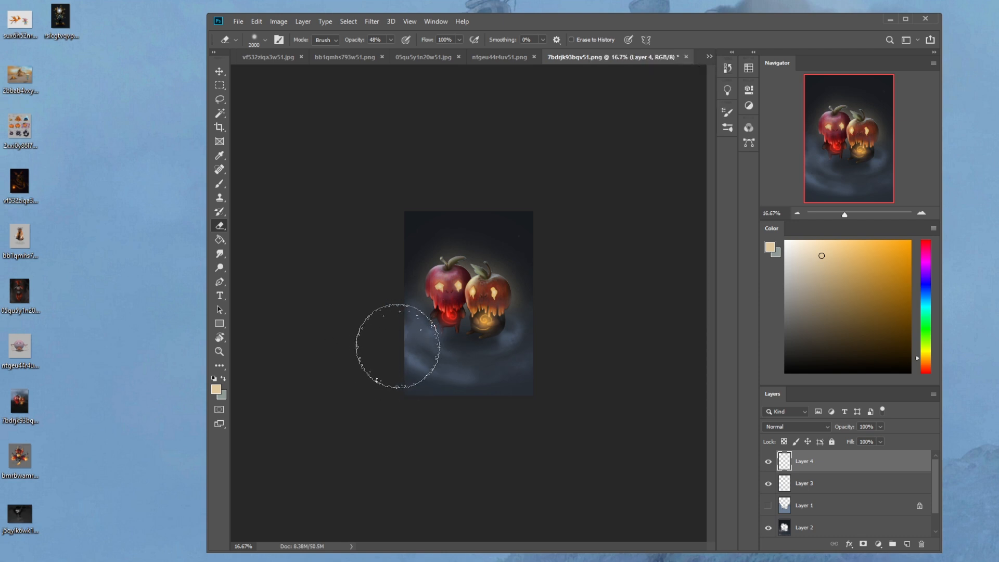
key(bracketleft)
key(bracketleft)
key(bracketleft)
key(bracketleft)
key(bracketleft)
key(bracketleft)
key(bracketleft)
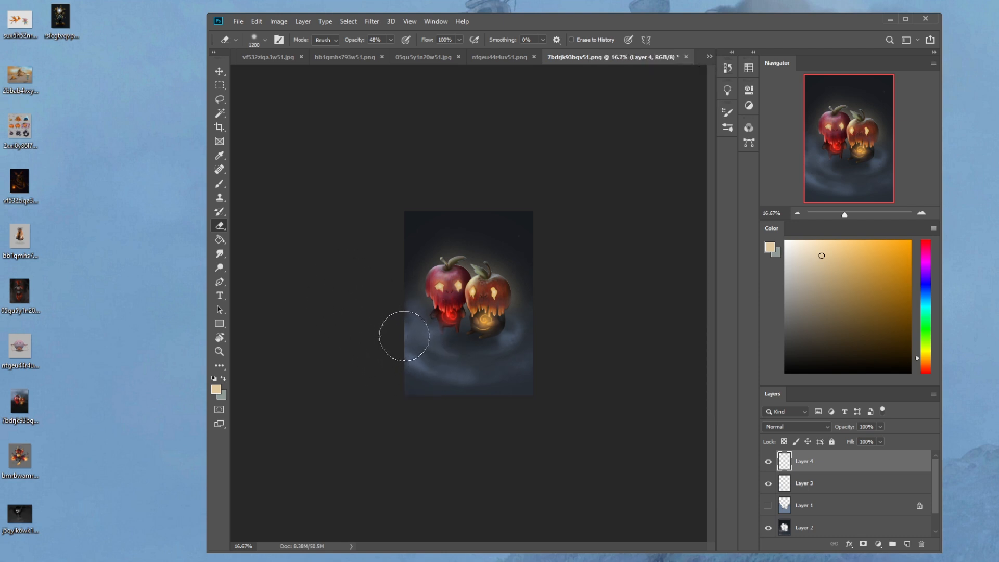
click(768, 462)
click(768, 462)
click(391, 40)
drag(393, 52, 410, 53)
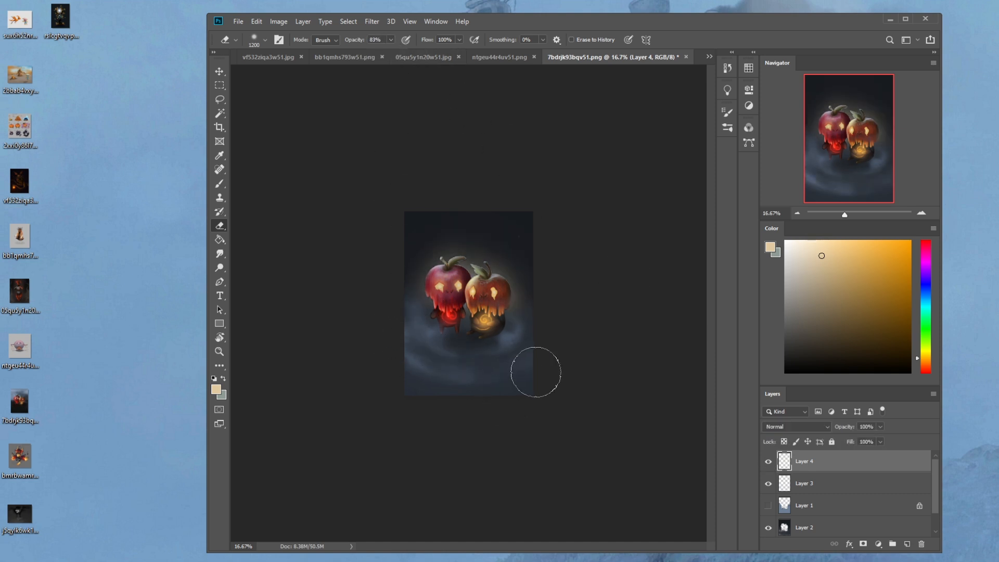
Step: Enlarge the eraser to size 1900 and compare the artwork with Layer 4 and Layer 3 hidden and shown
key(bracketright)
key(bracketright)
key(bracketright)
key(bracketright)
key(bracketright)
key(bracketright)
key(bracketright)
click(769, 462)
click(769, 463)
click(768, 484)
click(768, 484)
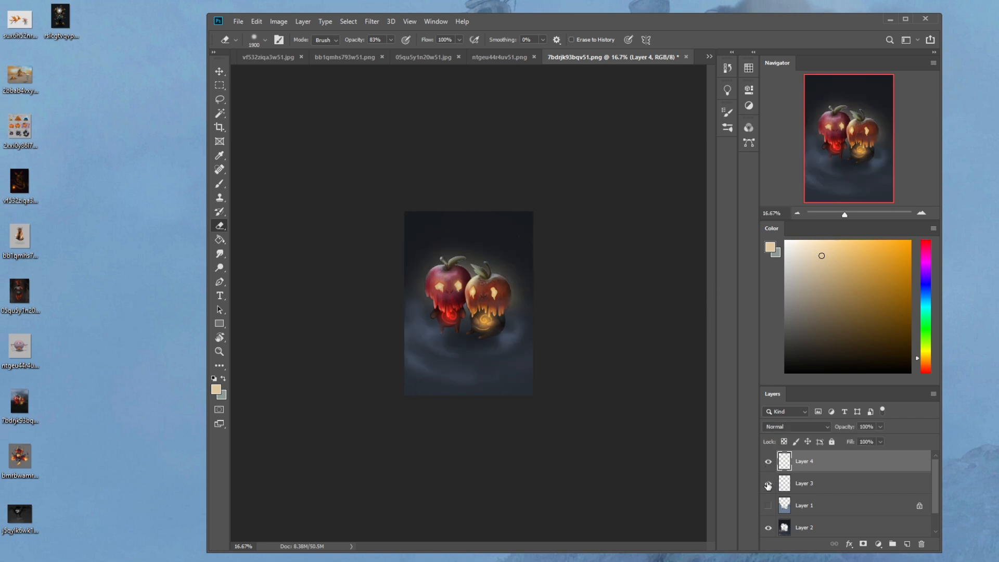
click(768, 484)
click(769, 484)
Step: Crop a narrow strip off the canvas's lower edge and compare Layer 4 hidden and shown
key(c)
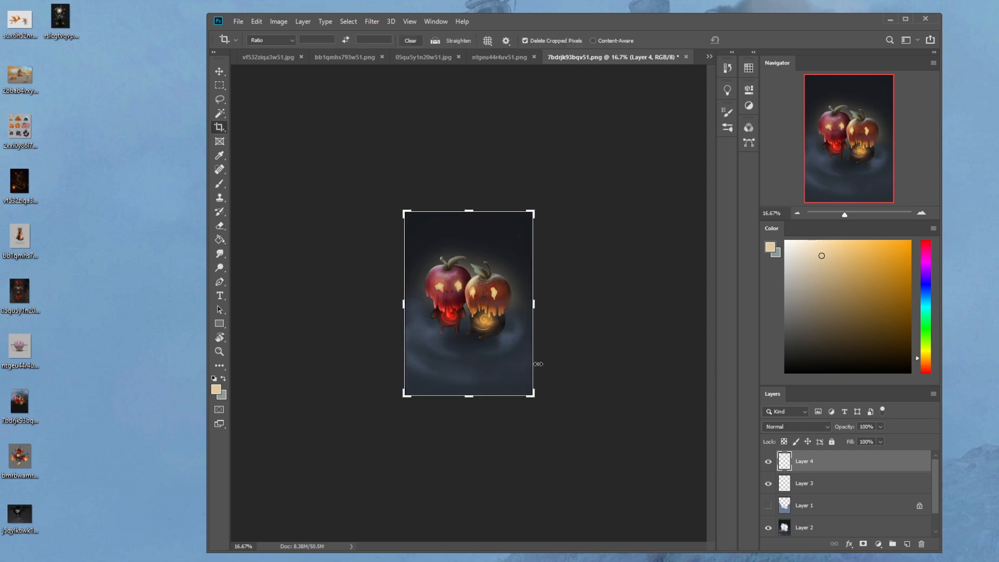
drag(471, 394, 469, 388)
key(Return)
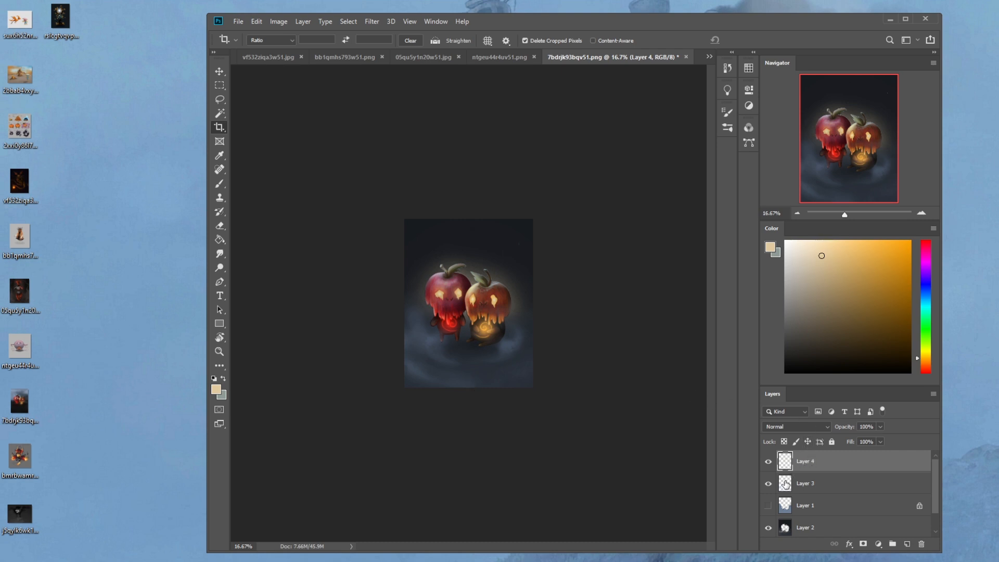
click(767, 462)
click(767, 462)
Step: Choose a pale blue brush colour, make the Background layer active and shrink the brush to about size 250
click(926, 299)
click(814, 240)
key(b)
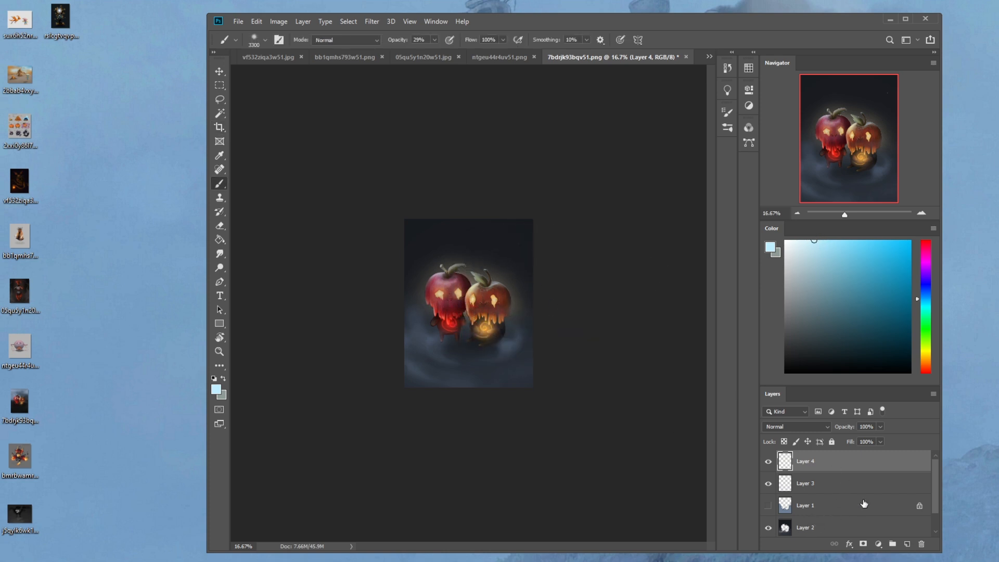
scroll(935, 487, down, 1)
click(833, 525)
key(bracketleft)
key(bracketleft)
key(bracketleft)
key(bracketleft)
key(bracketleft)
key(bracketleft)
key(bracketleft)
key(bracketleft)
key(bracketleft)
key(bracketleft)
key(bracketleft)
key(bracketleft)
key(bracketleft)
key(bracketleft)
key(bracketleft)
key(bracketleft)
key(bracketleft)
key(bracketleft)
key(bracketleft)
key(bracketleft)
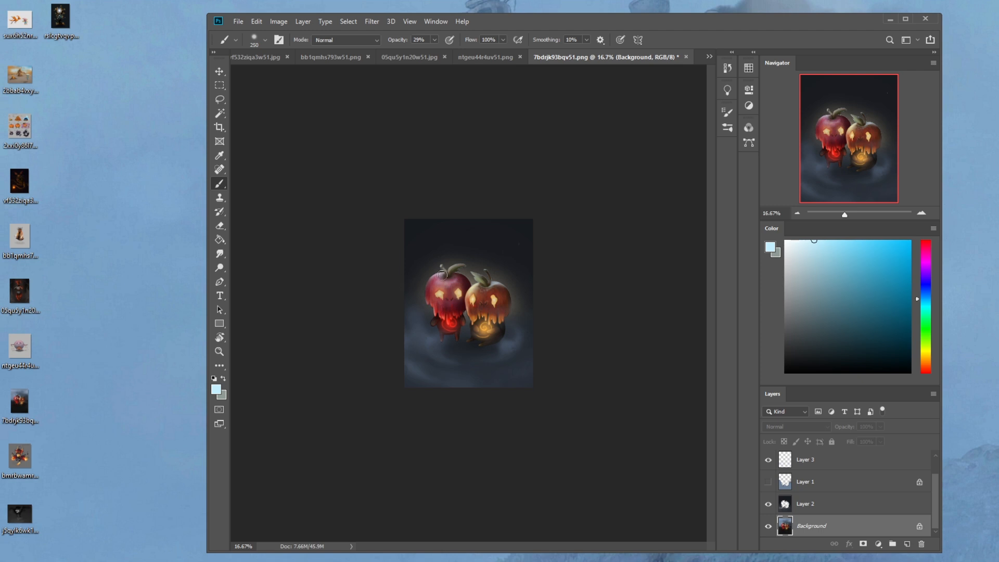
key(bracketright)
key(bracketright)
key(bracketright)
key(bracketright)
key(bracketright)
Step: Switch to the Burn tool with the Shadows range and shrink its brush to size 150
right_click(219, 268)
click(255, 279)
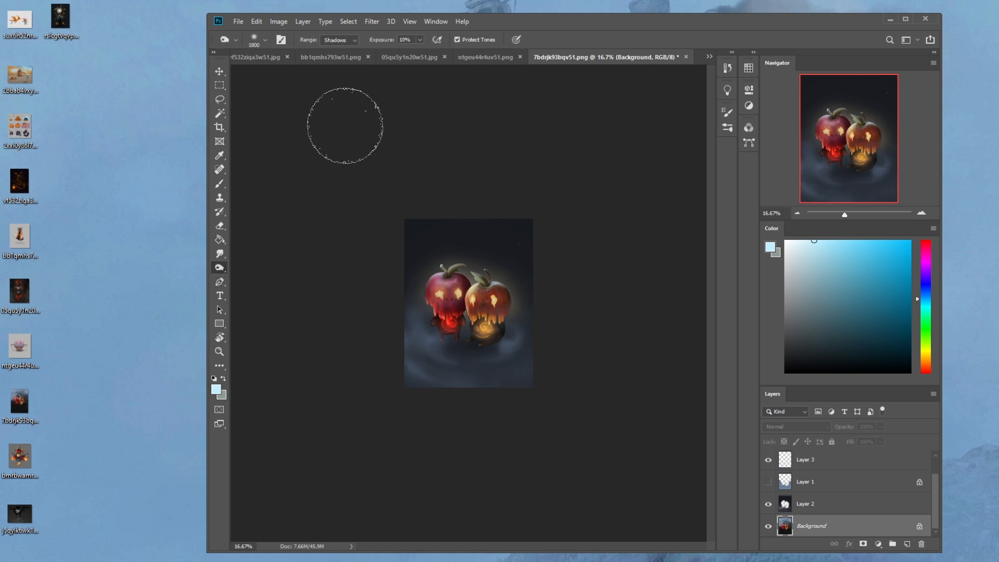
key(bracketleft)
key(bracketleft)
key(bracketleft)
key(bracketleft)
key(bracketleft)
key(bracketleft)
key(bracketleft)
key(bracketleft)
key(bracketleft)
key(bracketleft)
key(bracketleft)
key(bracketleft)
key(bracketleft)
key(bracketleft)
key(bracketleft)
key(bracketleft)
key(bracketleft)
key(bracketleft)
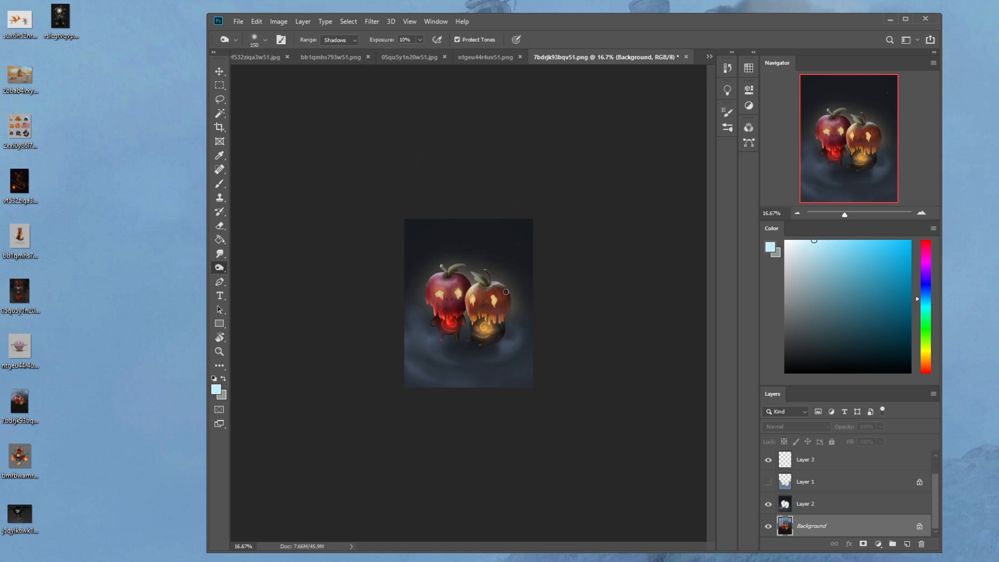
Step: Burn the shadows on the orange apple's outer side with a size 250 brush, setting the exposure to 11%
drag(420, 41, 429, 55)
key(bracketright)
key(bracketright)
drag(507, 292, 498, 286)
drag(419, 40, 414, 54)
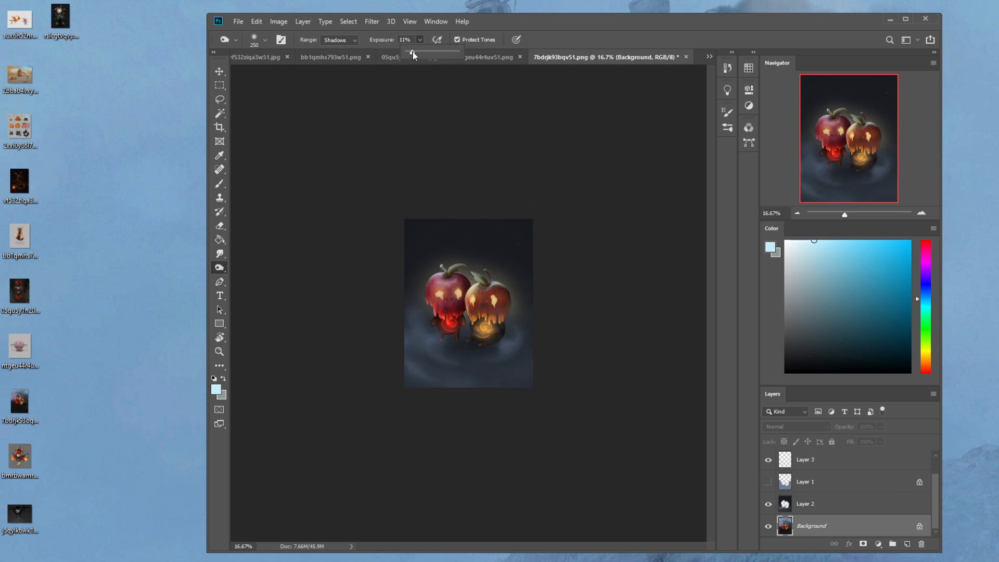
click(502, 289)
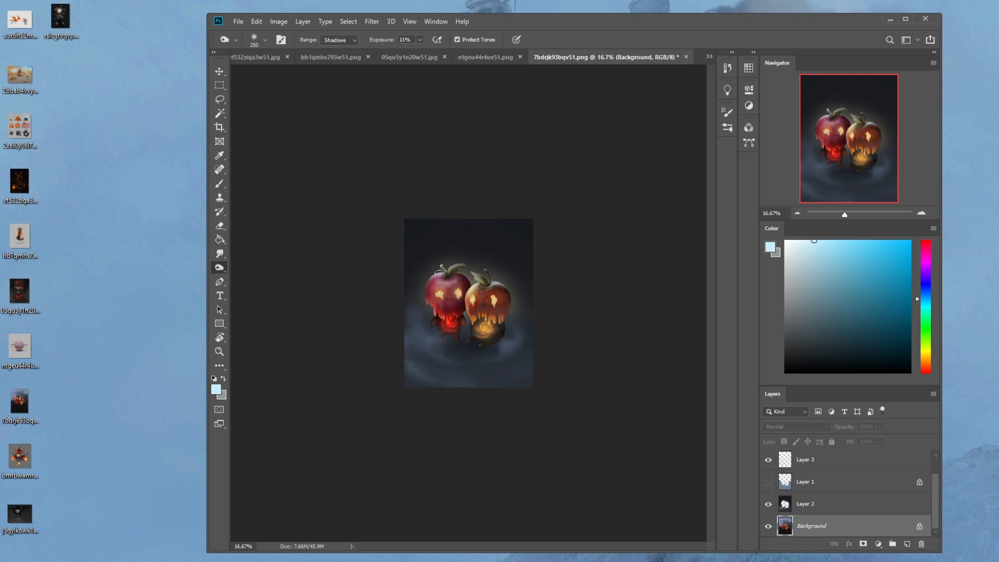
Step: Return to the Brush tool, sample a dark brown from the artwork and set the brush to size 80 at 72% opacity
key(b)
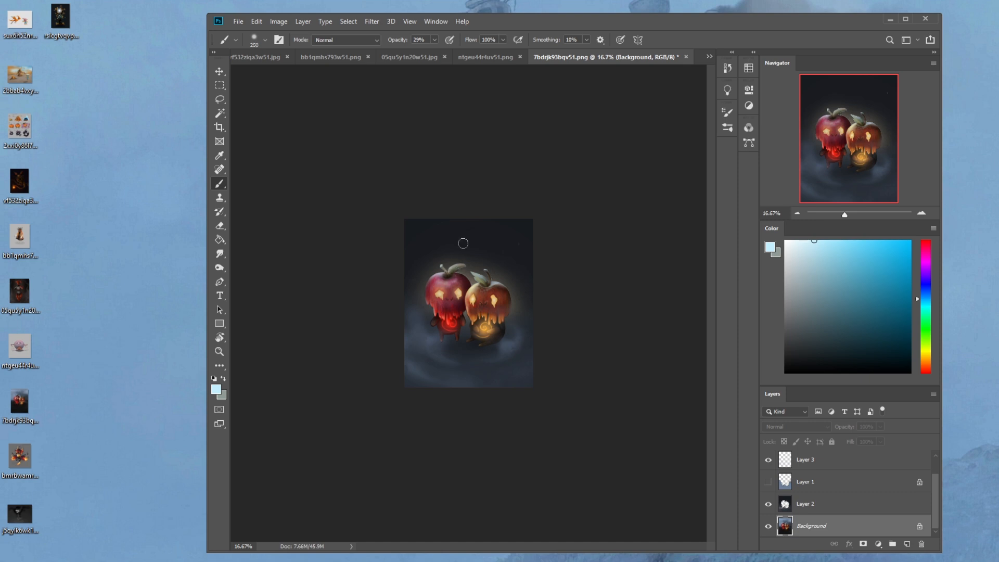
key(bracketright)
key(bracketright)
key(bracketright)
key(bracketleft)
key(bracketleft)
key(bracketleft)
key(bracketleft)
scroll(446, 250, up, 2)
alt+click(430, 247)
key(bracketleft)
key(bracketleft)
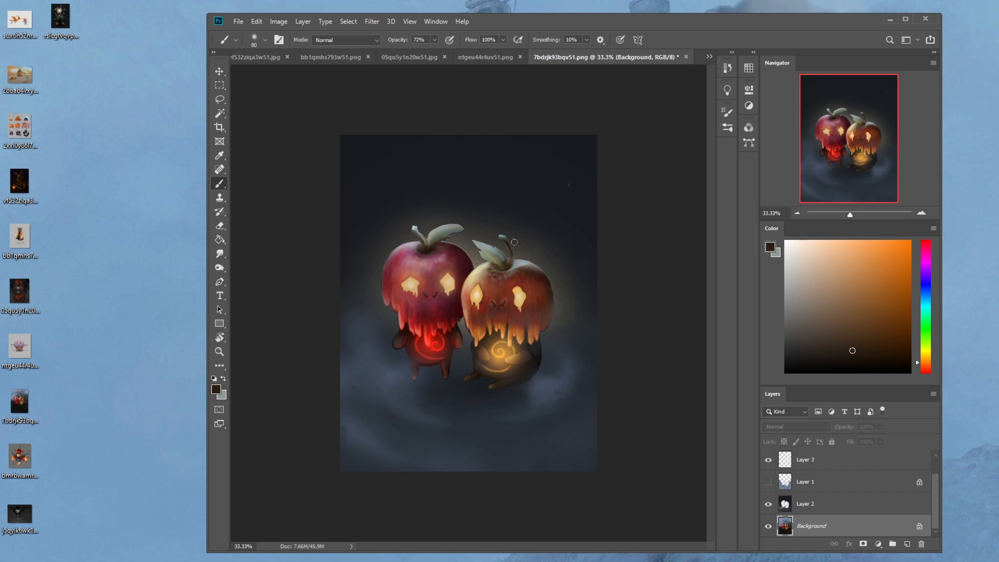
Step: Check Layers 3 and 4 by hiding and showing them, and apply a 6.8-pixel Gaussian Blur to Layer 4
click(769, 460)
click(769, 460)
scroll(919, 489, up, 1)
click(768, 462)
click(768, 462)
click(812, 462)
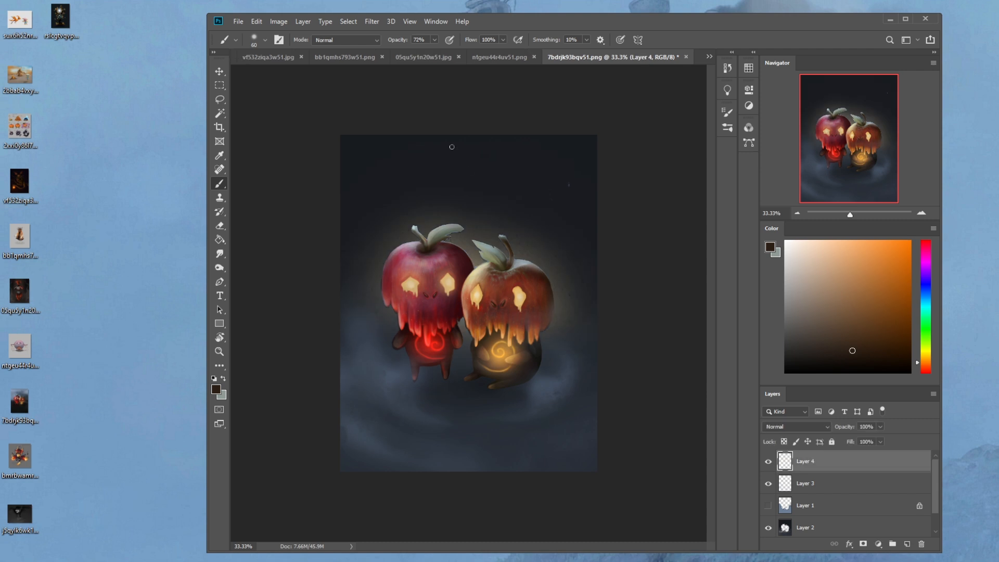
click(372, 21)
mouse_move(414, 143)
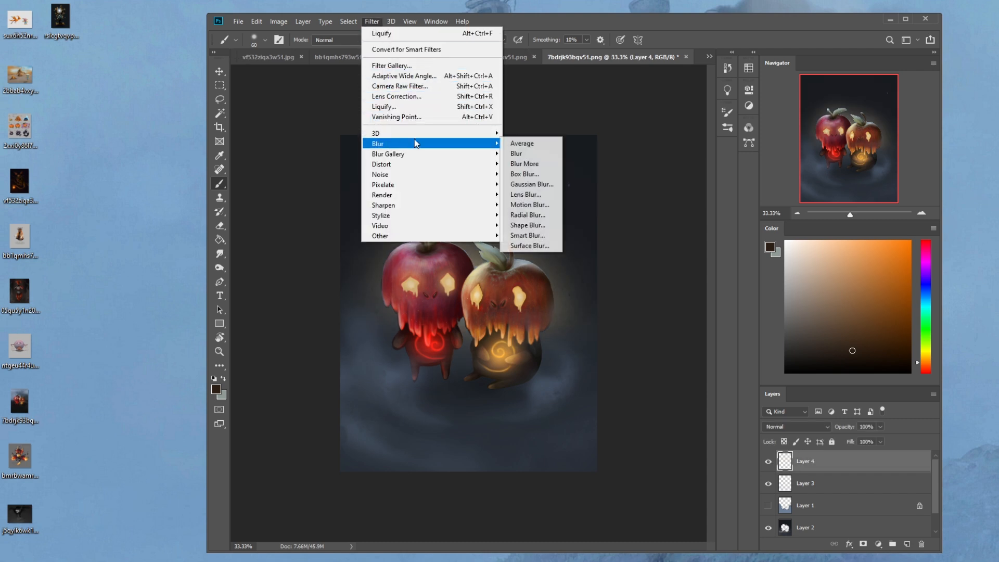
click(541, 185)
drag(744, 407, 729, 408)
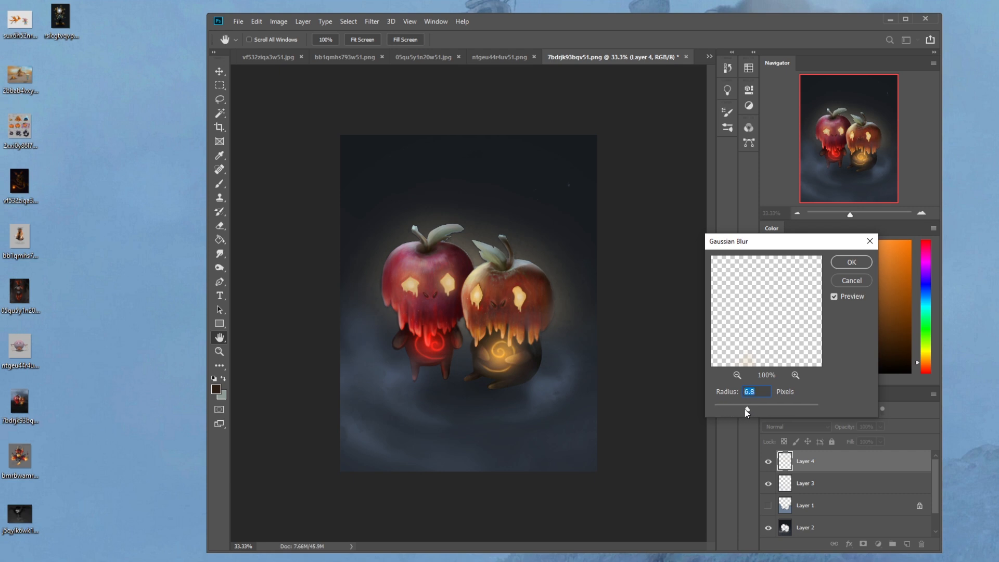
key(Return)
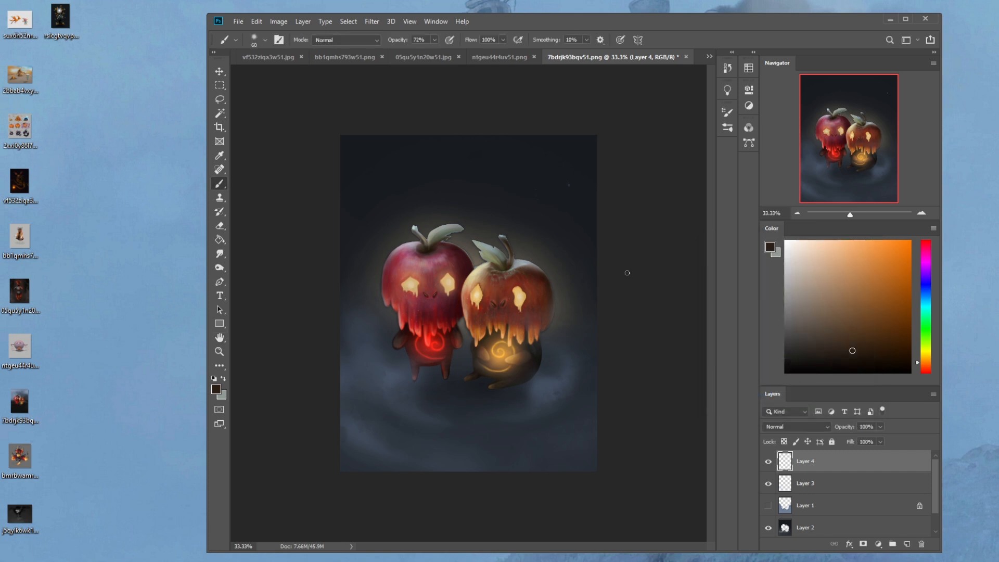
Step: On Layer 2, sample the dark backdrop blue and paint over the stray speck in the upper sky at 100% brush opacity
click(819, 526)
click(768, 526)
click(768, 527)
alt+click(574, 168)
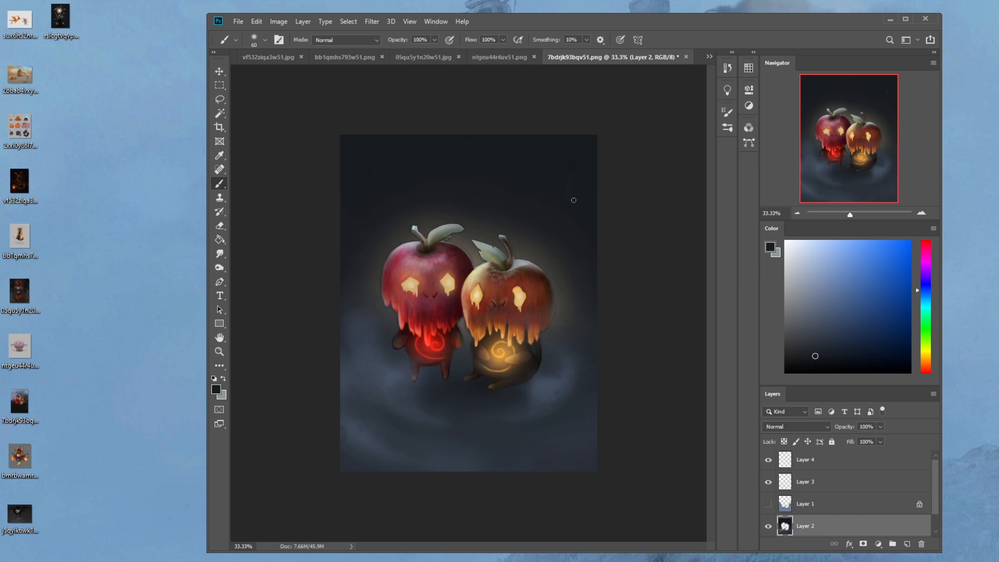
key(ctrl+minus)
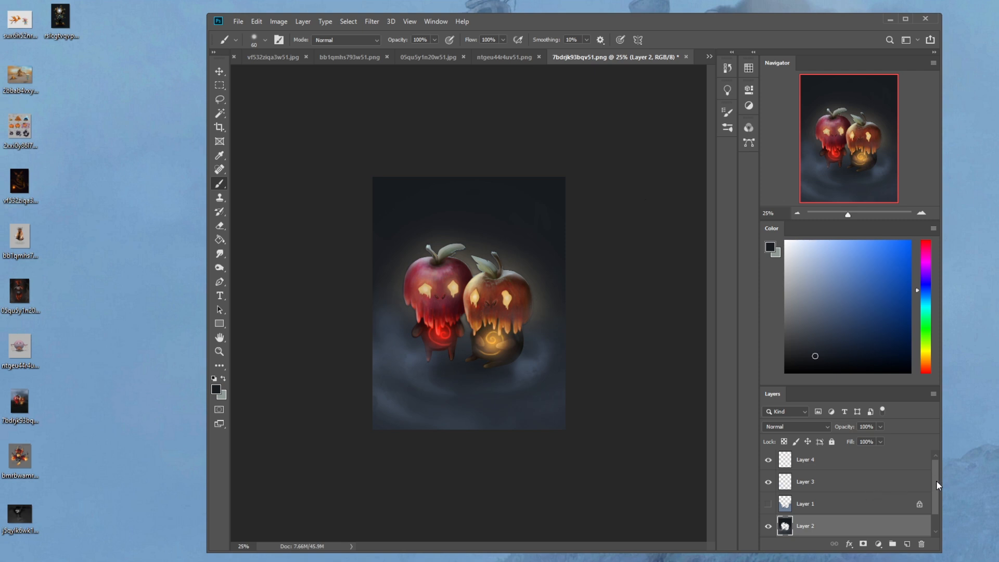
Step: Compare the contributions of Layer 2 and the Background by hiding and showing each of them
drag(935, 479, 944, 501)
scroll(940, 488, down, 1)
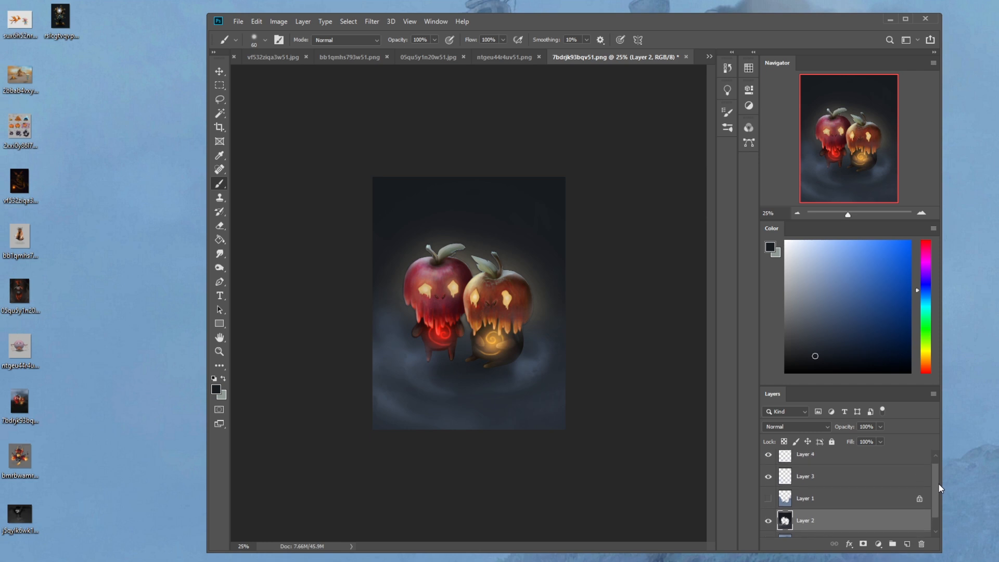
click(767, 504)
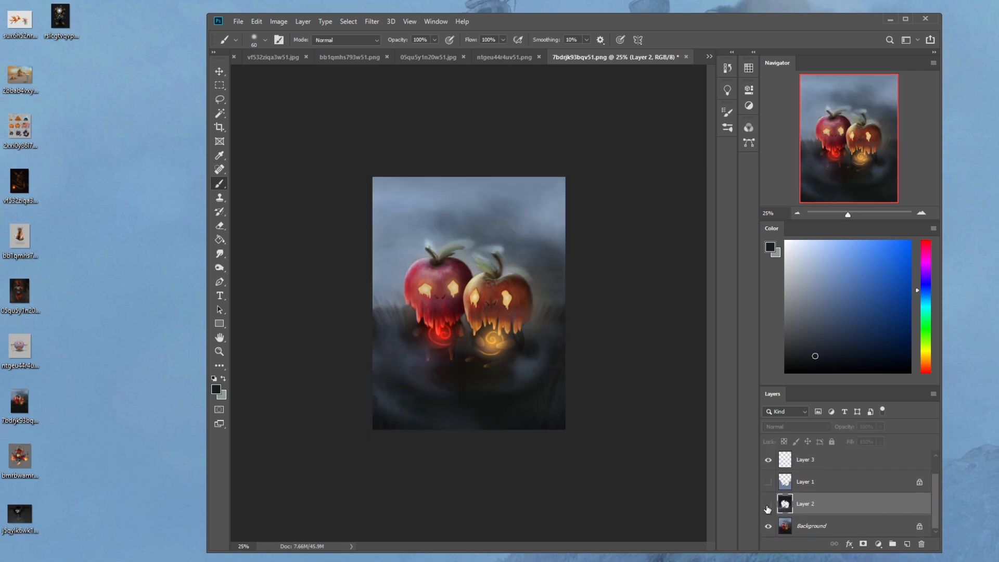
click(768, 504)
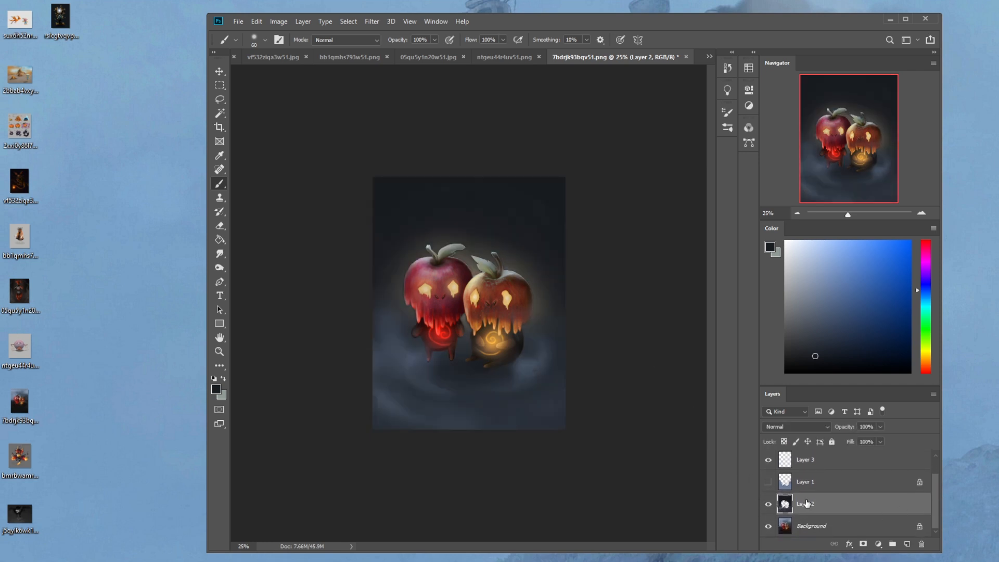
click(821, 528)
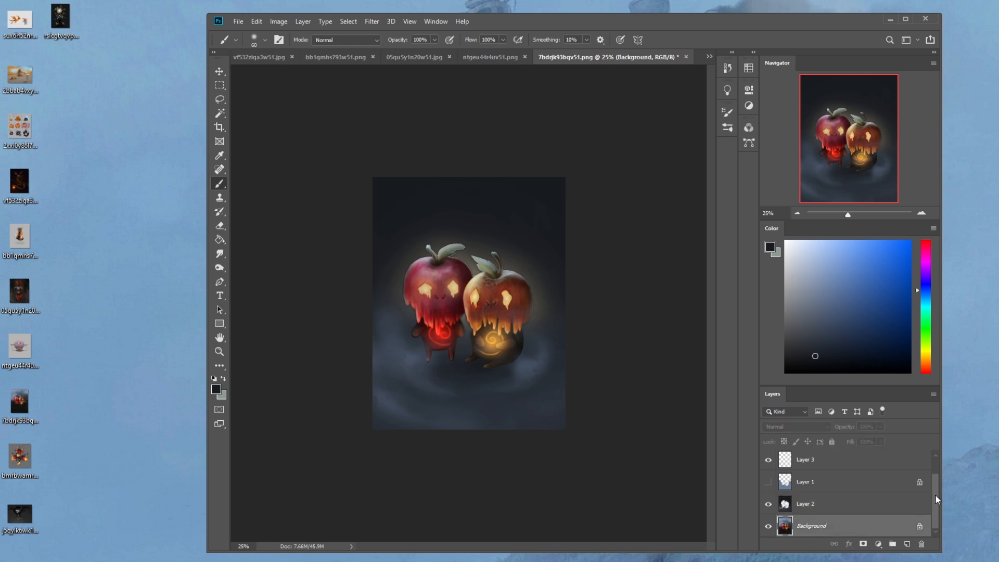
key(ctrl+shift+alt+n)
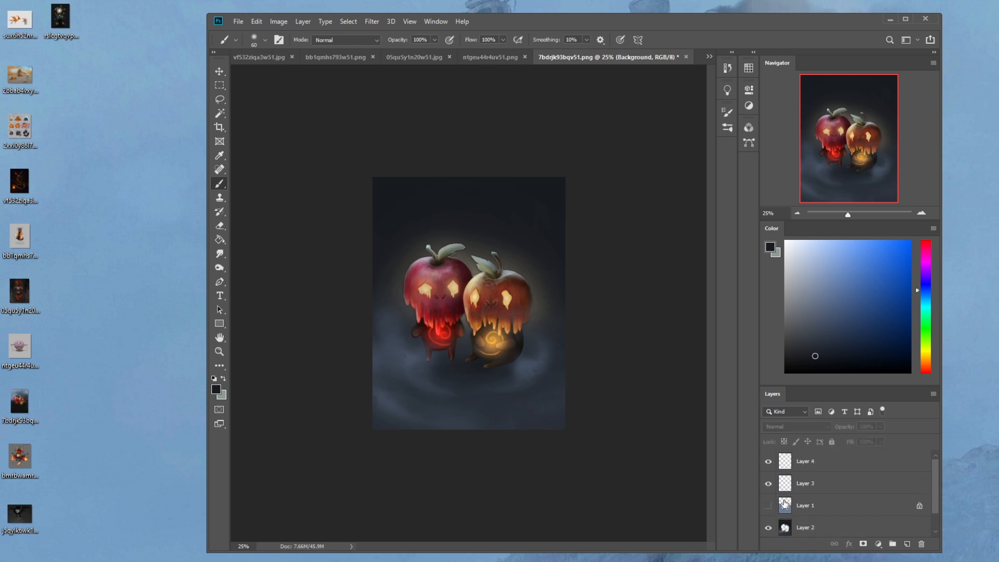
scroll(832, 505, down, 1)
click(769, 504)
click(769, 505)
click(819, 509)
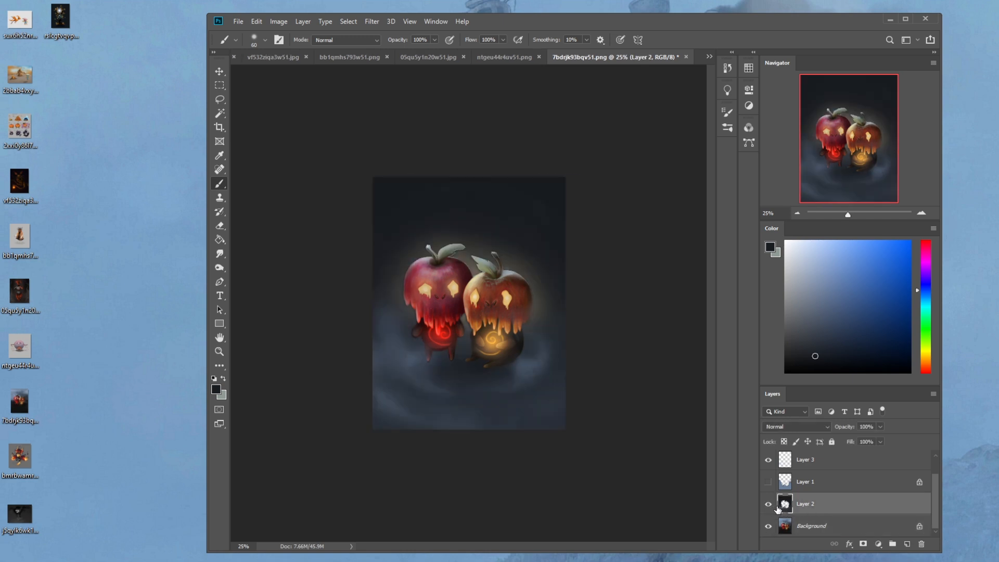
click(769, 505)
click(769, 505)
click(769, 526)
click(769, 527)
click(822, 526)
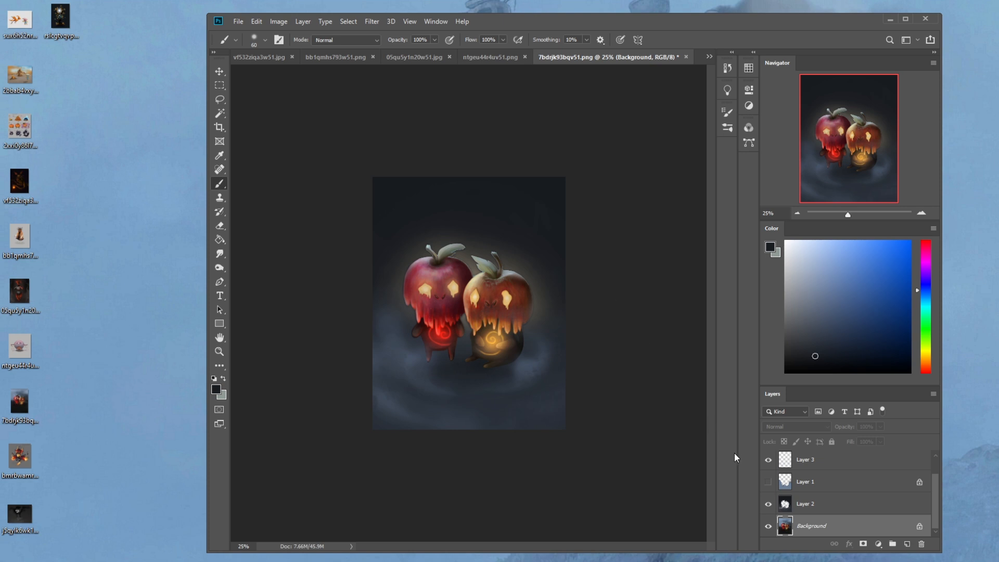
Step: Check Layer 3 by hiding and showing it, select it, and sample a dark blue from beneath the characters
click(931, 473)
drag(934, 483, 934, 464)
click(766, 484)
click(767, 484)
click(818, 485)
alt+click(470, 363)
Step: Lock Layer 3's transparent pixels and brush the sampled dark blue over its painted areas, enlarging the brush to size 1600
key(bracketright)
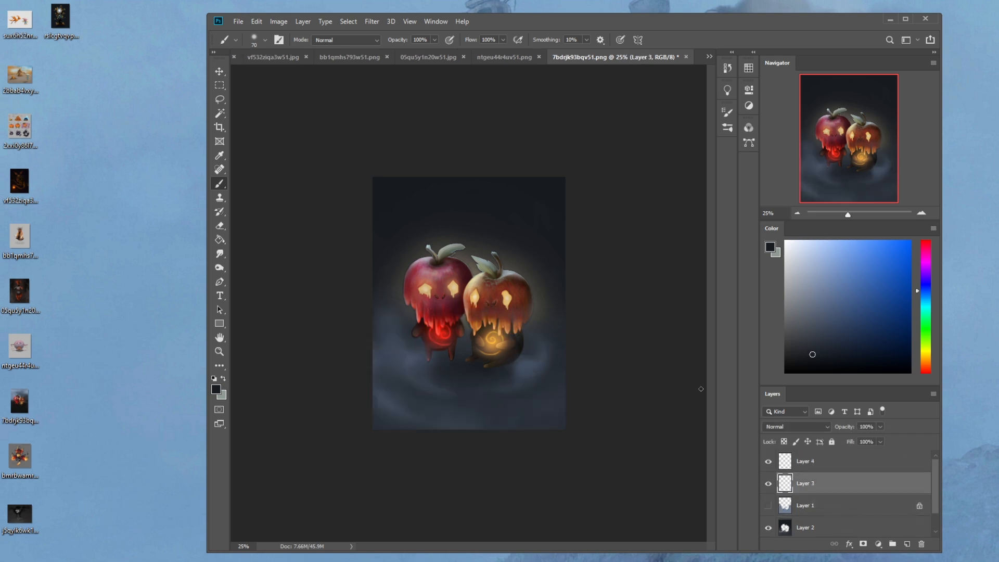
key(bracketright)
key(bracketright)
key(bracketright)
key(bracketright)
key(bracketright)
key(bracketright)
key(bracketright)
key(bracketright)
key(bracketright)
key(bracketright)
key(bracketright)
key(bracketright)
key(bracketright)
key(bracketright)
key(bracketright)
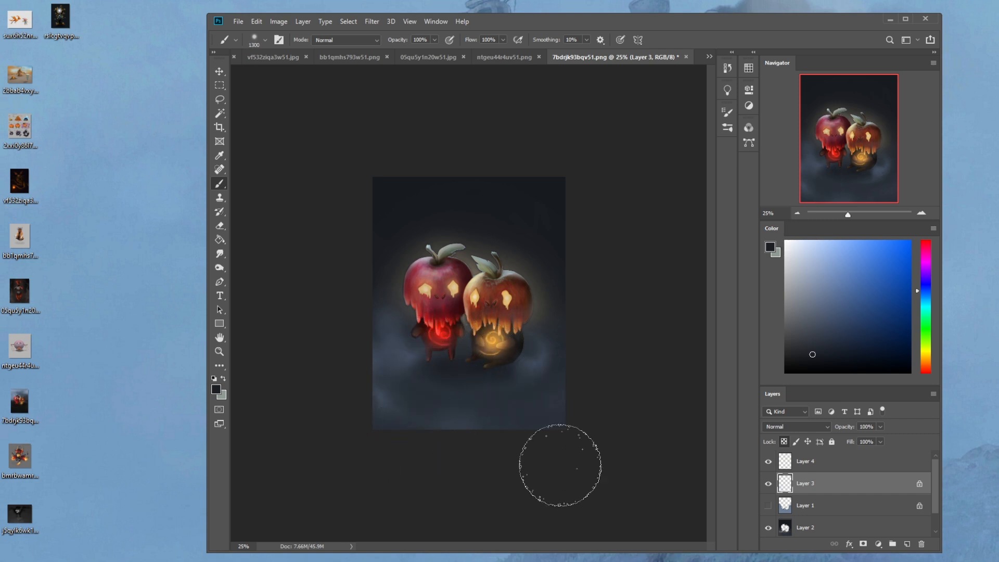
key(bracketright)
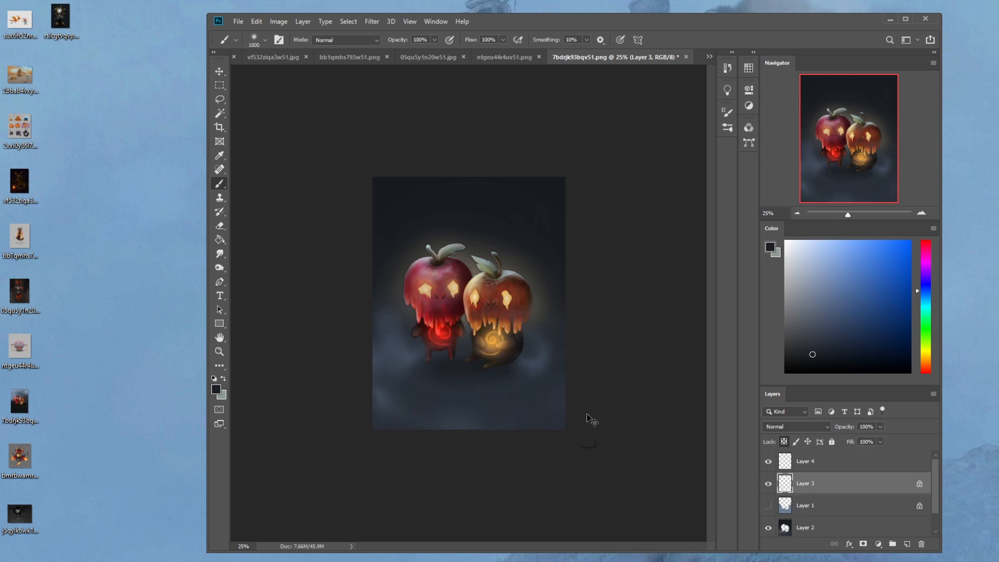
key(ctrl+minus)
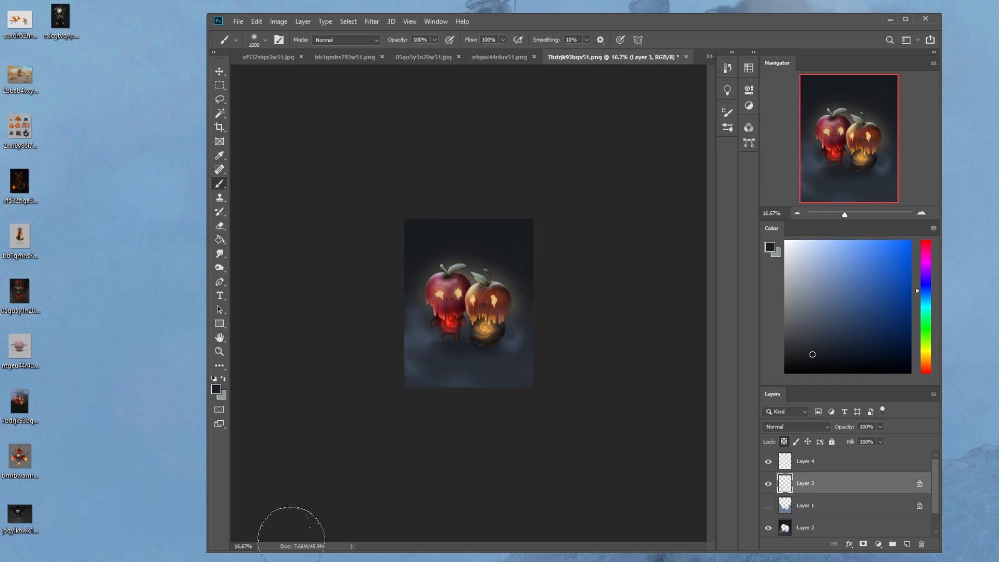
Step: Flatten the image and discard the hidden layers
right_click(825, 491)
click(866, 366)
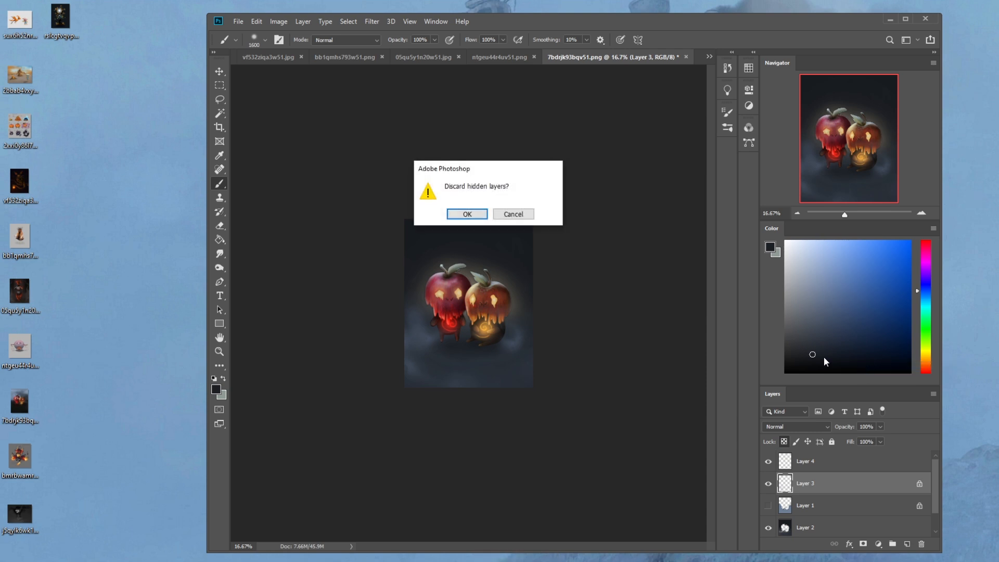
click(474, 216)
Step: Darken the flattened artwork with Levels by setting the shadow input to 4, and return to the Brush tool
key(ctrl+l)
drag(650, 331, 651, 332)
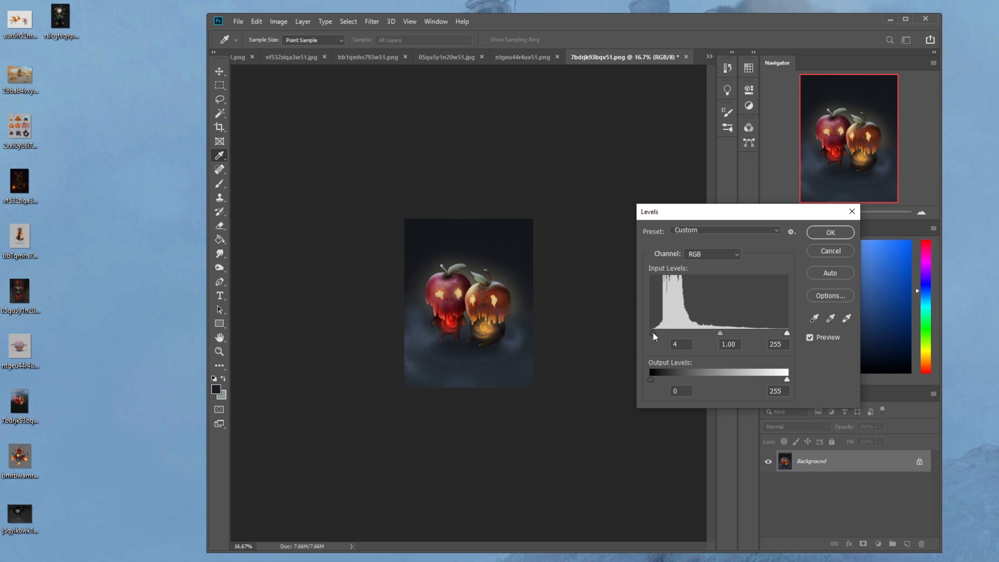
click(831, 232)
key(b)
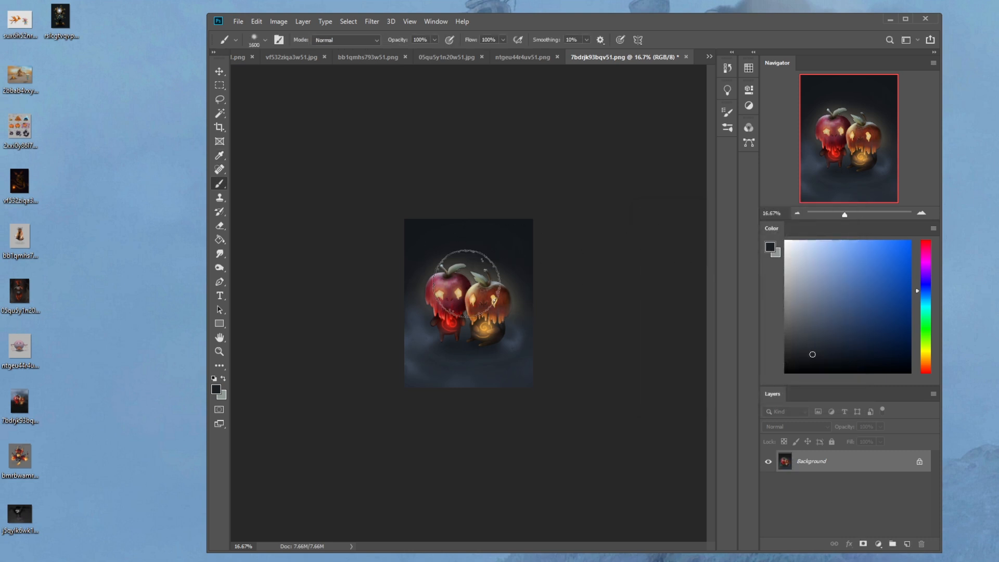
Step: Compare the artwork before and after the Levels adjustment using the history states
key(ctrl+plus)
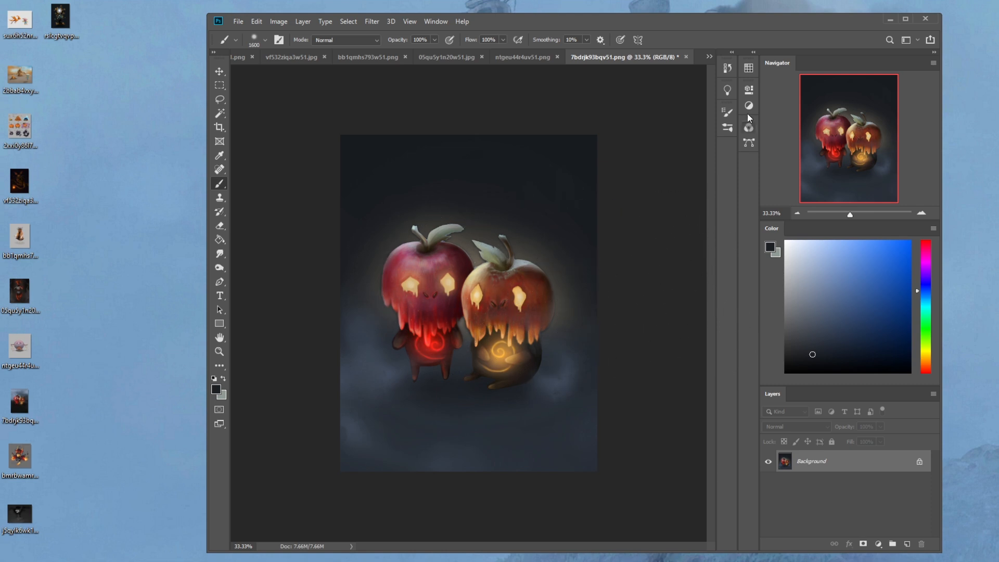
click(727, 68)
click(630, 399)
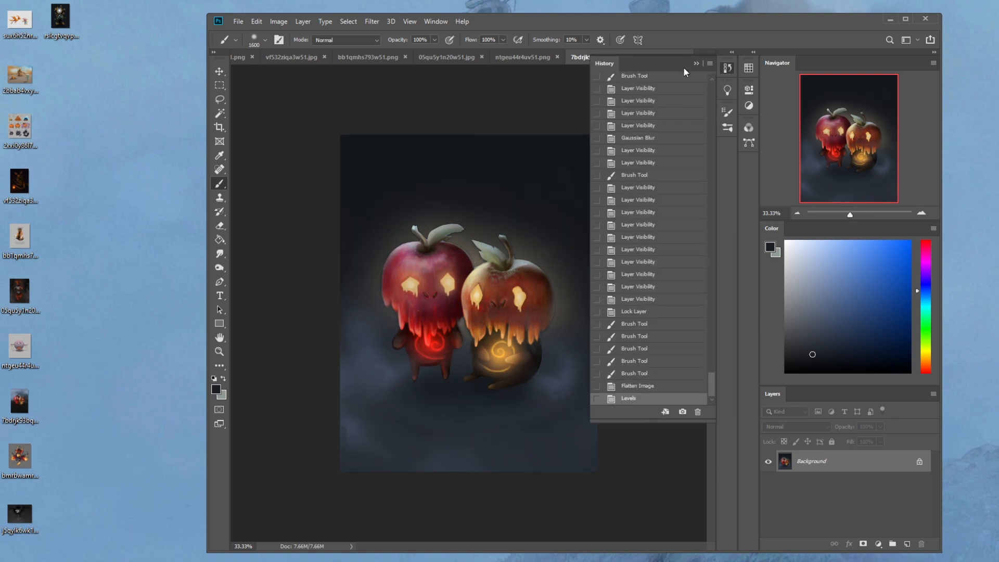
click(696, 63)
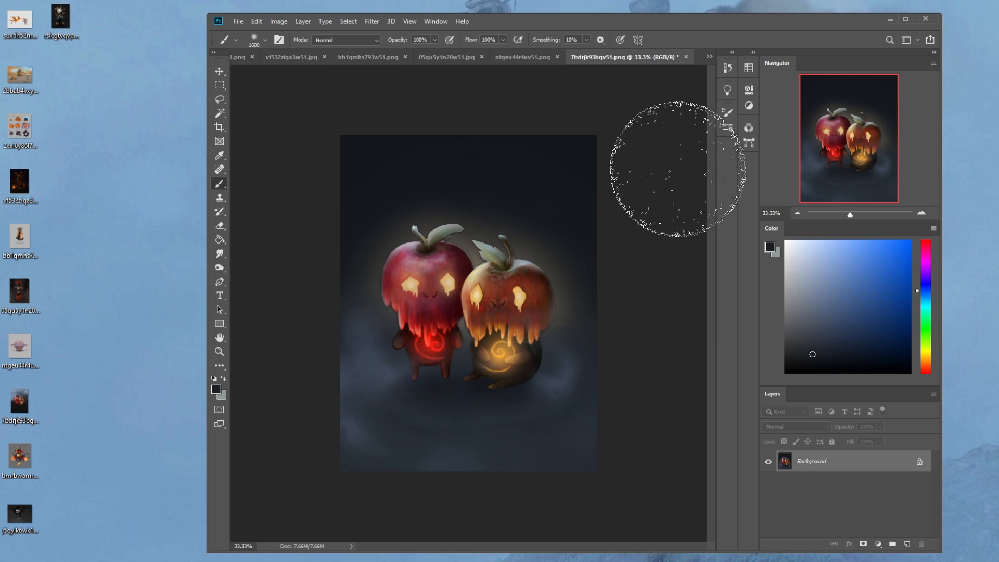
Step: Use the Dodge tool at size 300 on the Highlights range with 9% exposure around the orange apple's stem
click(221, 268)
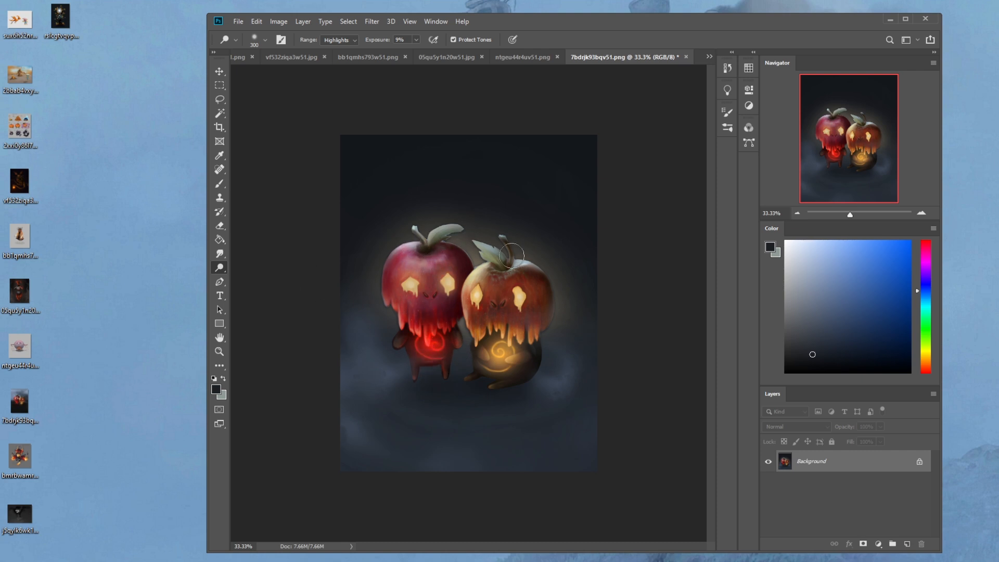
key(ctrl+minus)
key(ctrl+minus)
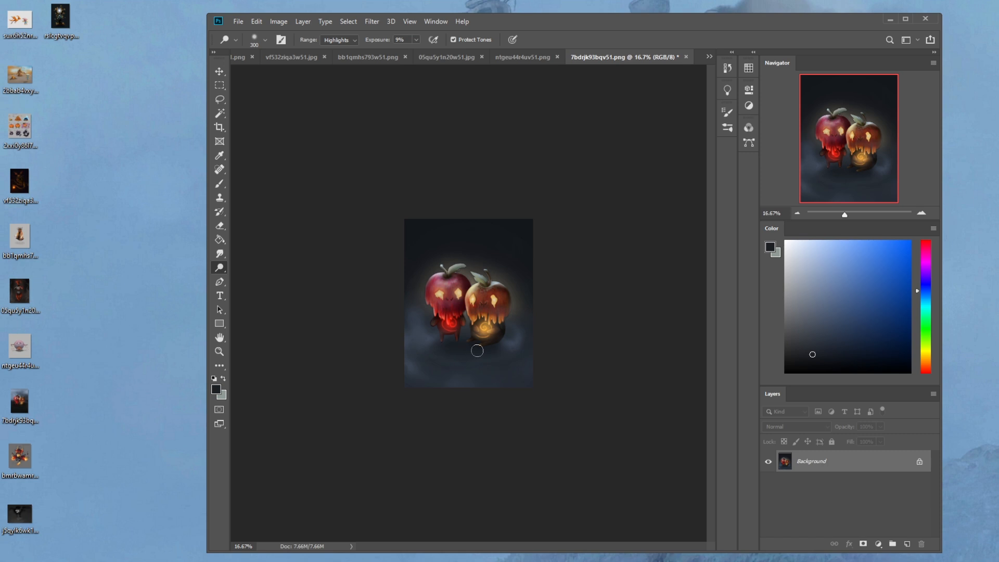
Step: Add a new layer above the Background and prepare a white brush at size 600 with 60% opacity
click(219, 183)
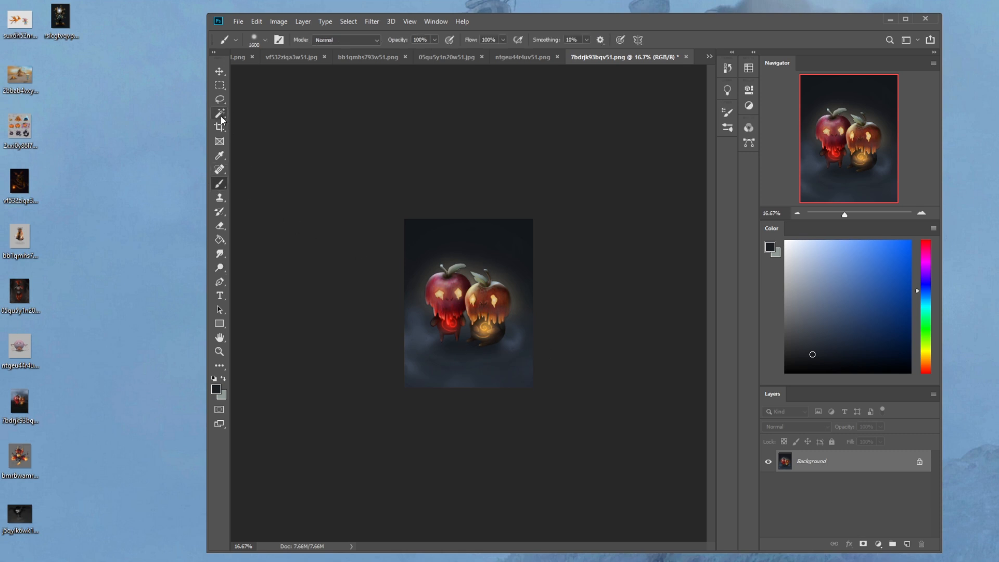
click(907, 544)
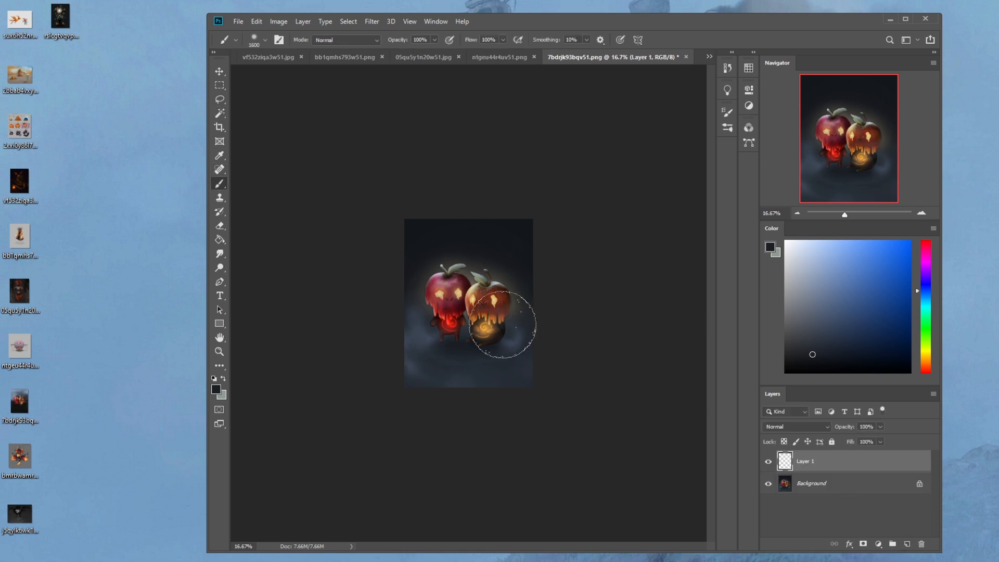
key(ctrl+plus)
drag(795, 253, 781, 234)
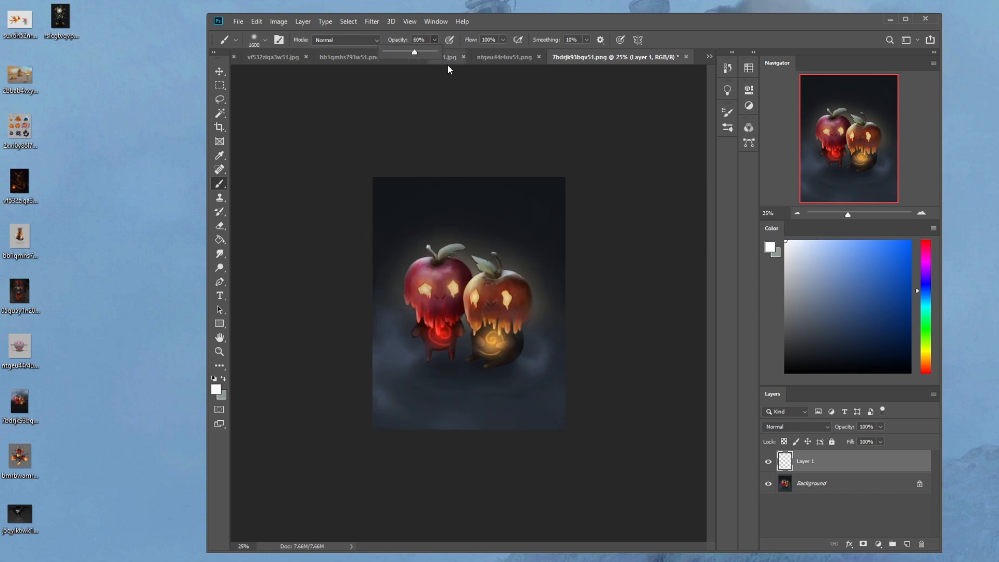
key(bracketleft)
key(bracketleft)
key(bracketleft)
key(bracketleft)
key(bracketleft)
key(bracketleft)
key(bracketleft)
key(bracketleft)
key(bracketleft)
key(bracketleft)
key(bracketleft)
key(bracketleft)
key(bracketright)
key(bracketright)
Step: Paint faint white mist around the red character's feet at 14% brush opacity, undoing the stronger trial stroke
drag(459, 359, 460, 370)
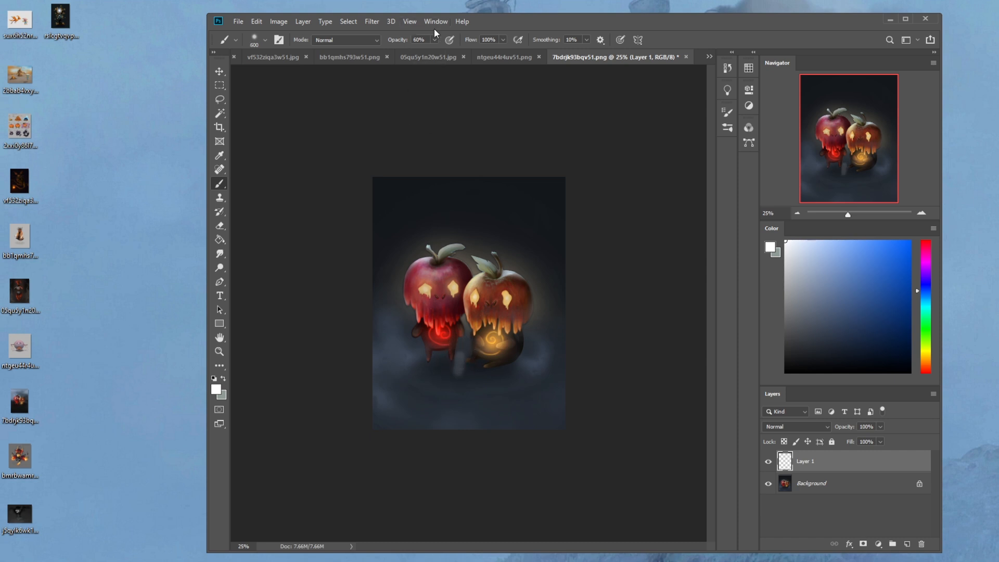
key(3)
mouse_move(461, 363)
mouse_down()
mouse_move(440, 490)
mouse_move(440, 348)
mouse_move(432, 370)
mouse_up()
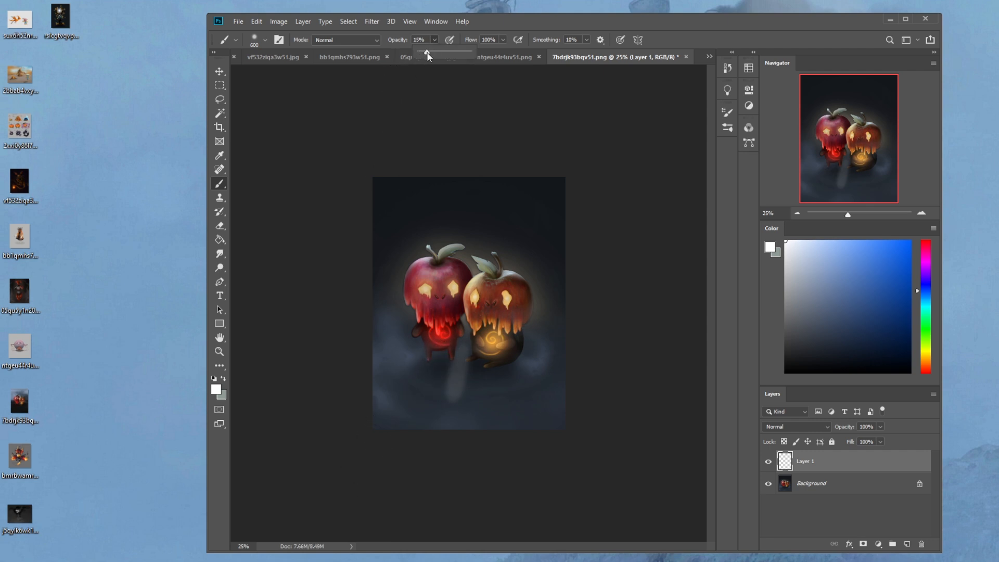
drag(427, 56, 425, 56)
key(ctrl+z)
mouse_move(461, 356)
mouse_down()
mouse_move(453, 386)
mouse_move(434, 390)
mouse_move(446, 356)
mouse_move(428, 374)
mouse_move(447, 355)
mouse_up()
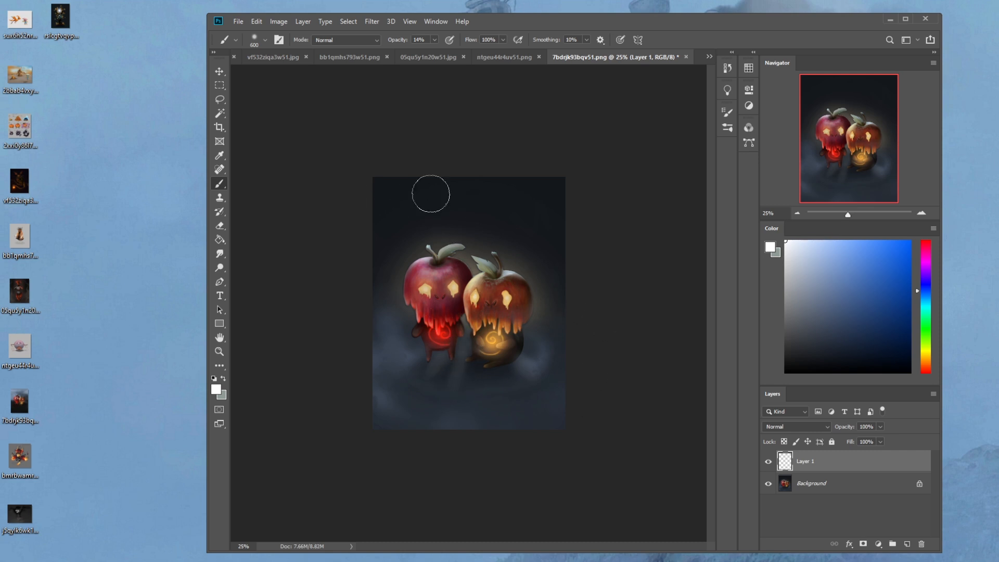
Step: Check the painted mist's extent with the Magic Wand, then erase mist around the red character with the Eraser reduced to size 400
click(219, 113)
click(472, 359)
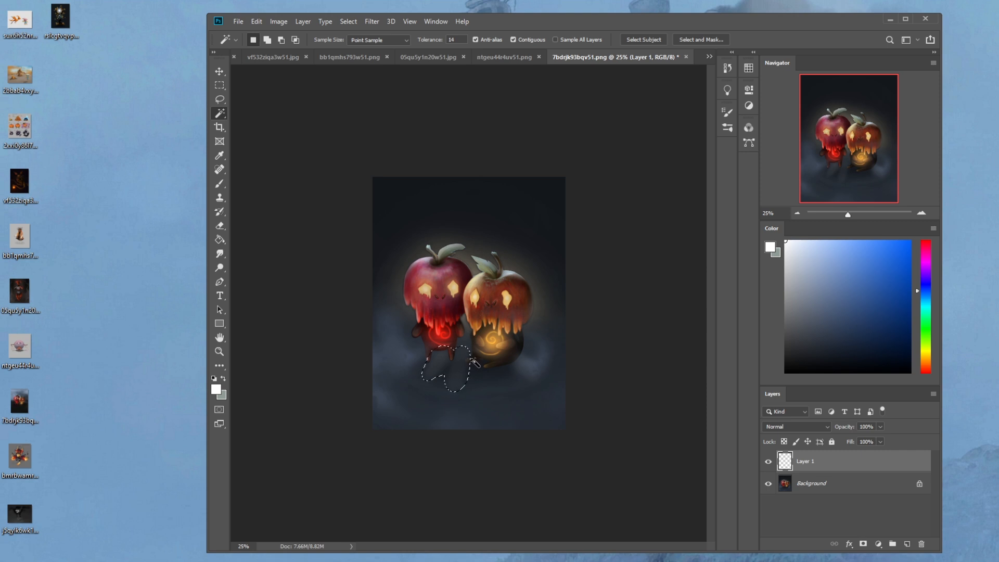
key(e)
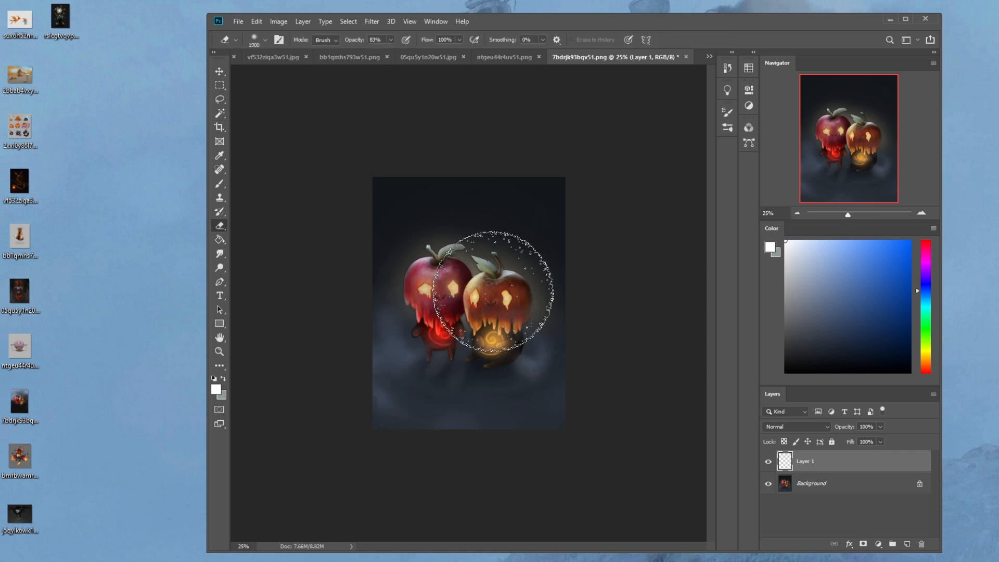
key(bracketleft)
key(bracketleft)
key(bracketleft)
key(bracketleft)
key(bracketleft)
key(bracketleft)
key(bracketleft)
key(bracketleft)
key(bracketleft)
key(bracketleft)
key(bracketleft)
key(bracketleft)
key(bracketleft)
key(bracketleft)
key(bracketleft)
key(bracketleft)
key(bracketleft)
key(bracketleft)
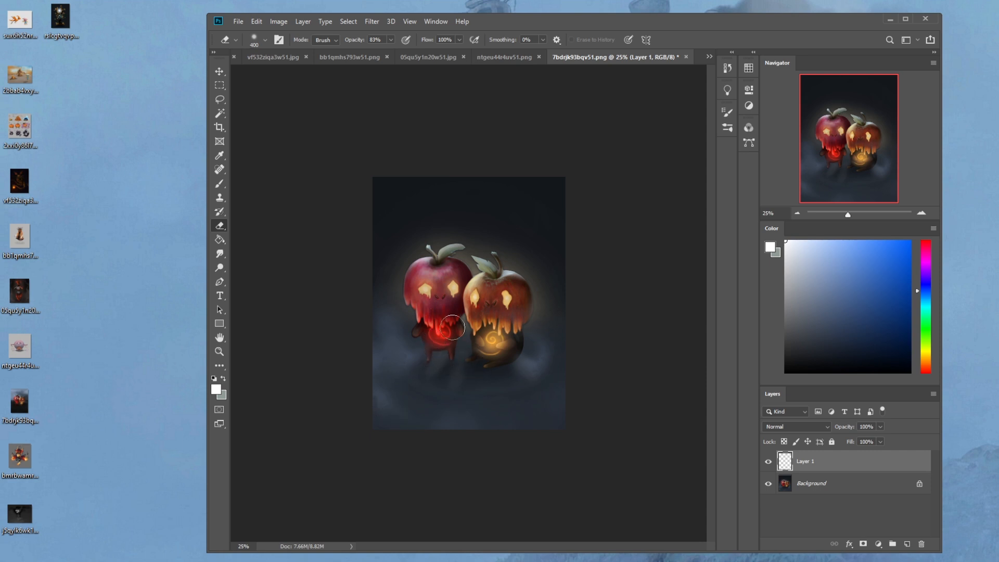
Step: Enlarge the Eraser to thin the mist, then blend it near the feet with a size 60 Smudge tool at 21% strength
key(bracketright)
key(bracketright)
key(bracketright)
key(bracketright)
key(bracketright)
key(bracketright)
click(219, 254)
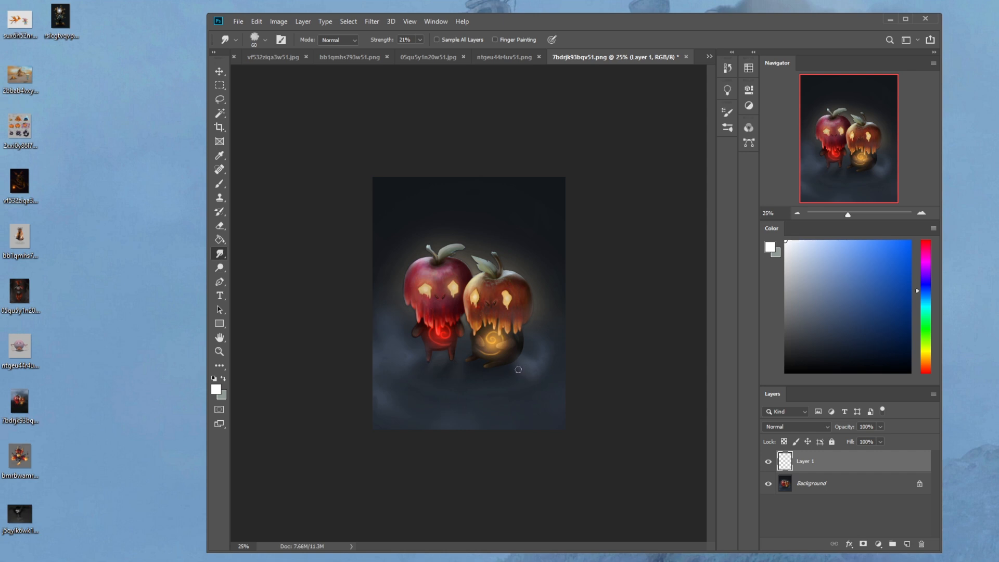
key(ctrl)
Step: Sample a near-black blue from the upper backdrop and paint a soft shadow beside the orange character's feet at 38% brush opacity
key(b)
alt+click(513, 366)
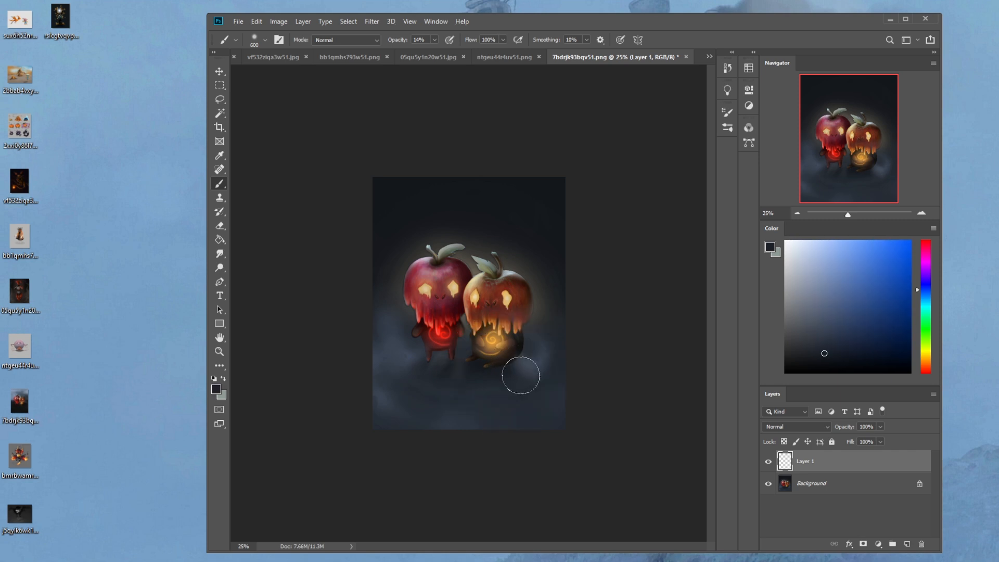
alt+click(541, 183)
drag(514, 365, 532, 386)
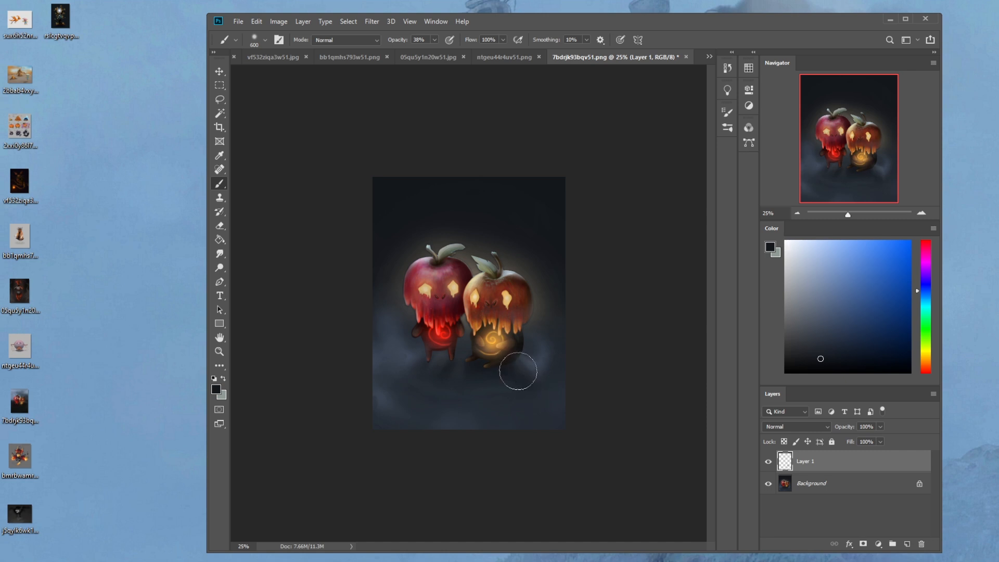
Step: Trim the dark strokes near the orange character with a size 150 Eraser and blend them using the Smudge tool at 21% strength
key(e)
key(bracketleft)
key(bracketleft)
key(bracketleft)
key(bracketleft)
key(bracketleft)
key(bracketleft)
key(bracketleft)
key(bracketleft)
key(bracketleft)
key(bracketleft)
key(bracketleft)
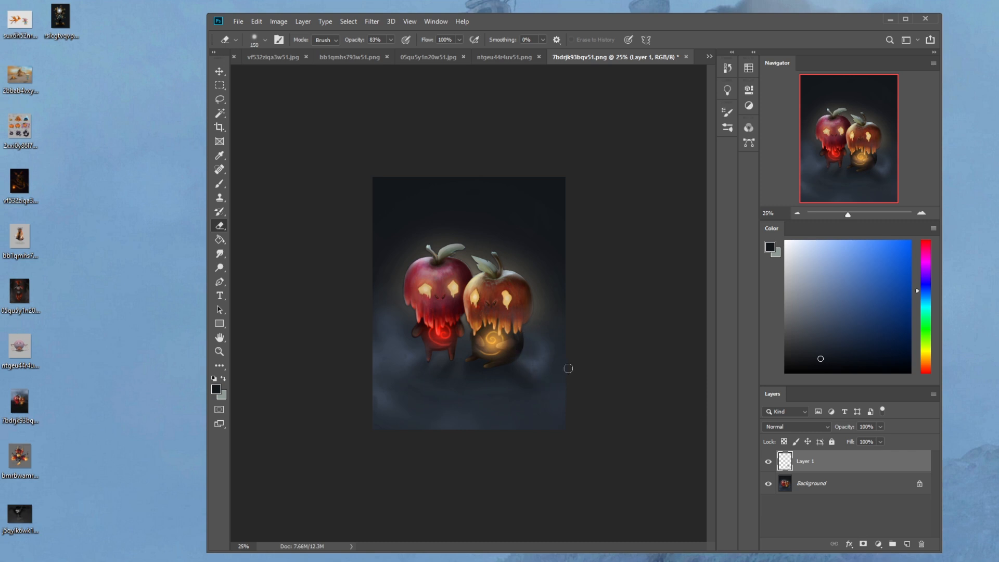
click(219, 254)
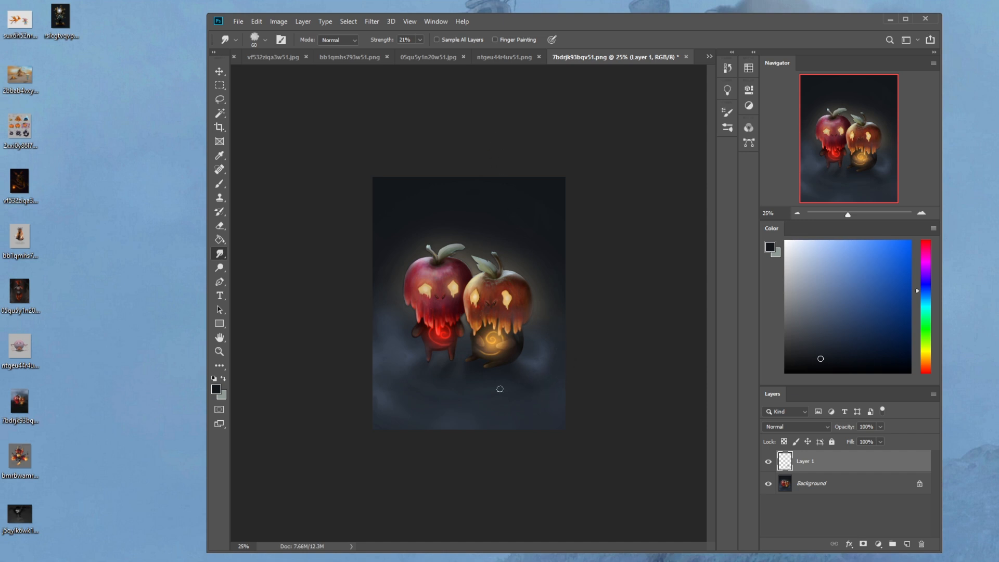
Step: Sample dark blue-black tones from the backdrop and brush them softly around the orange character's upper glow at up to 53% opacity
key(b)
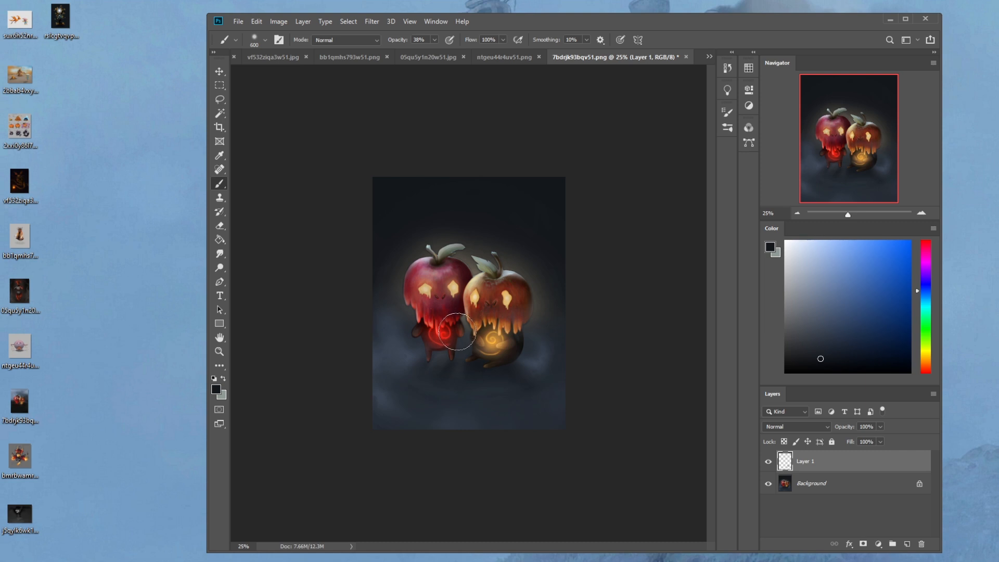
key(alt)
alt+click(484, 233)
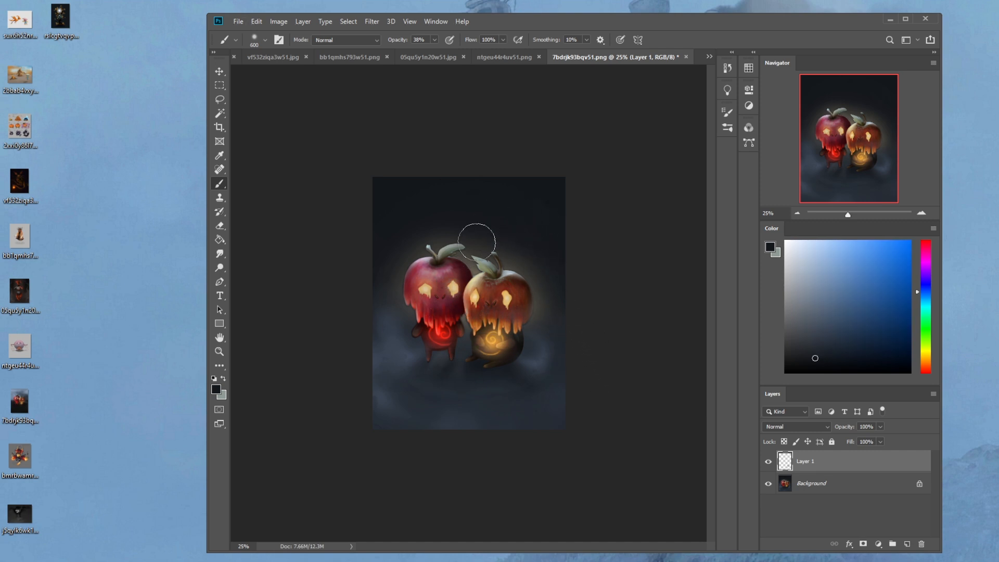
mouse_move(478, 244)
mouse_down()
mouse_move(532, 222)
mouse_move(499, 231)
mouse_move(568, 261)
mouse_move(518, 238)
mouse_move(559, 299)
mouse_up()
alt+click(523, 234)
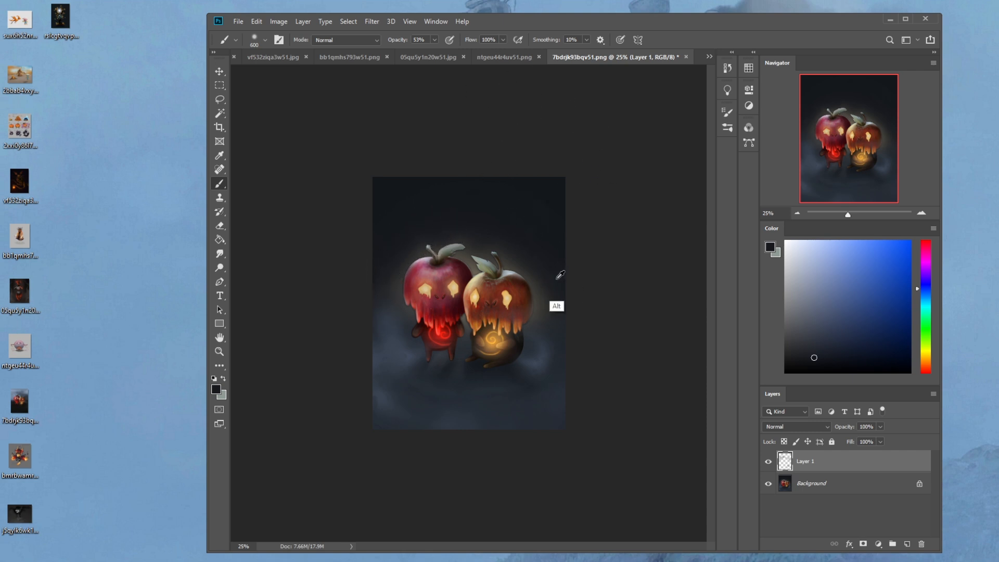
alt+click(555, 303)
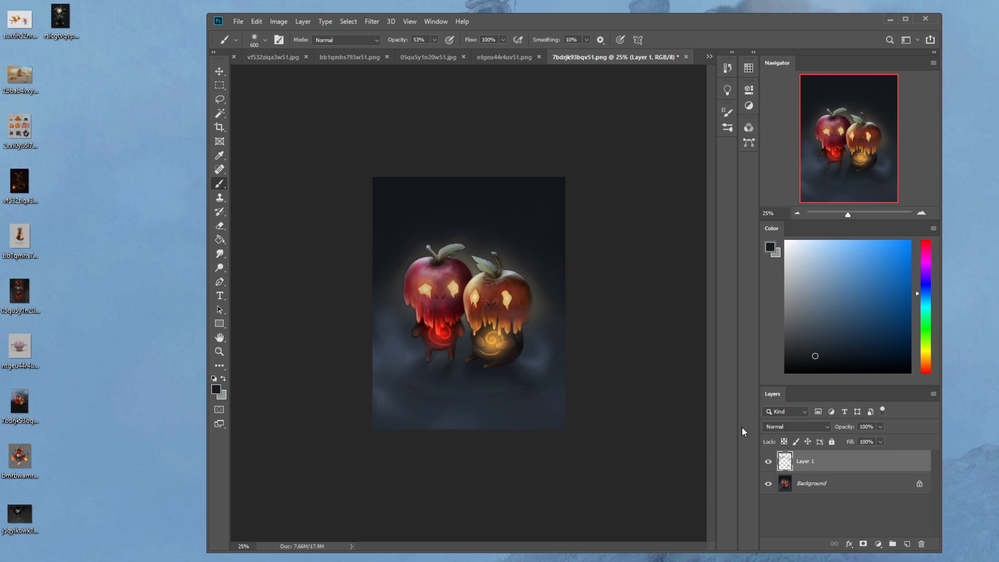
Step: Paint solid white pupils in both of the orange character's eyes with the hard round brush at size 60 and 100% opacity
key(ctrl+minus)
key(ctrl+plus)
key(ctrl+plus)
key(ctrl+plus)
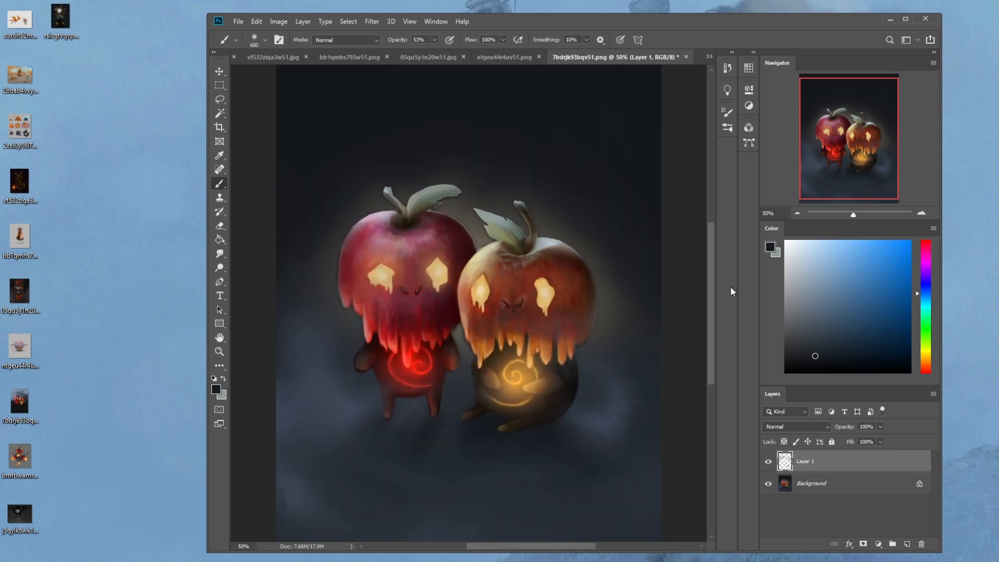
right_click(529, 279)
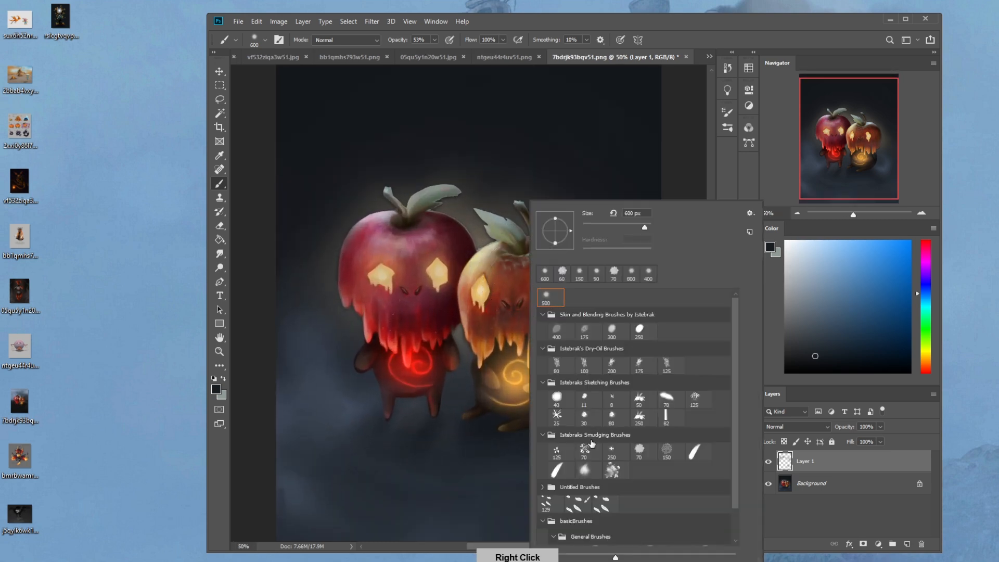
drag(733, 456, 736, 492)
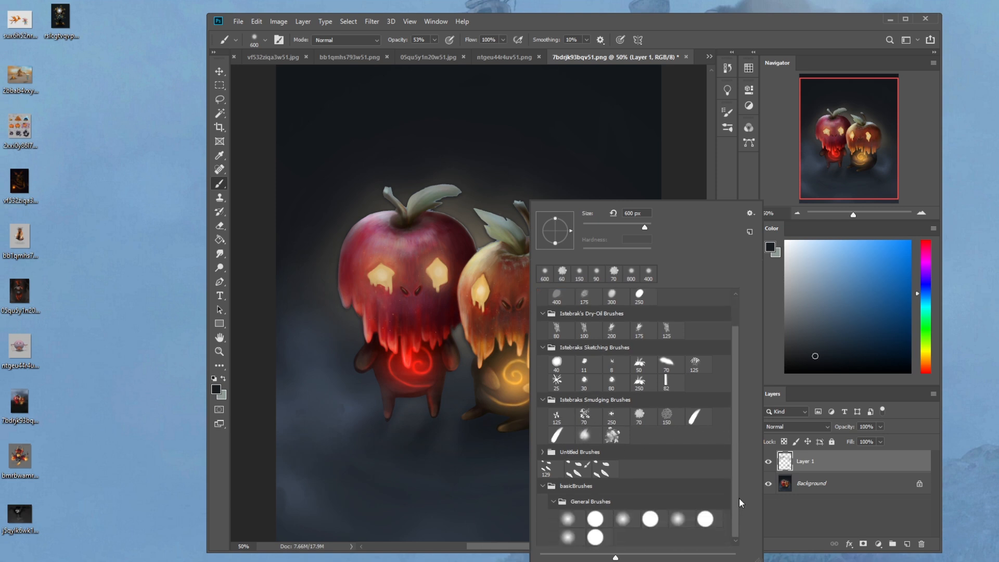
click(595, 518)
key(Escape)
key(x)
key(bracketleft)
key(bracketleft)
key(bracketleft)
key(bracketleft)
key(bracketleft)
key(bracketleft)
key(bracketleft)
key(bracketleft)
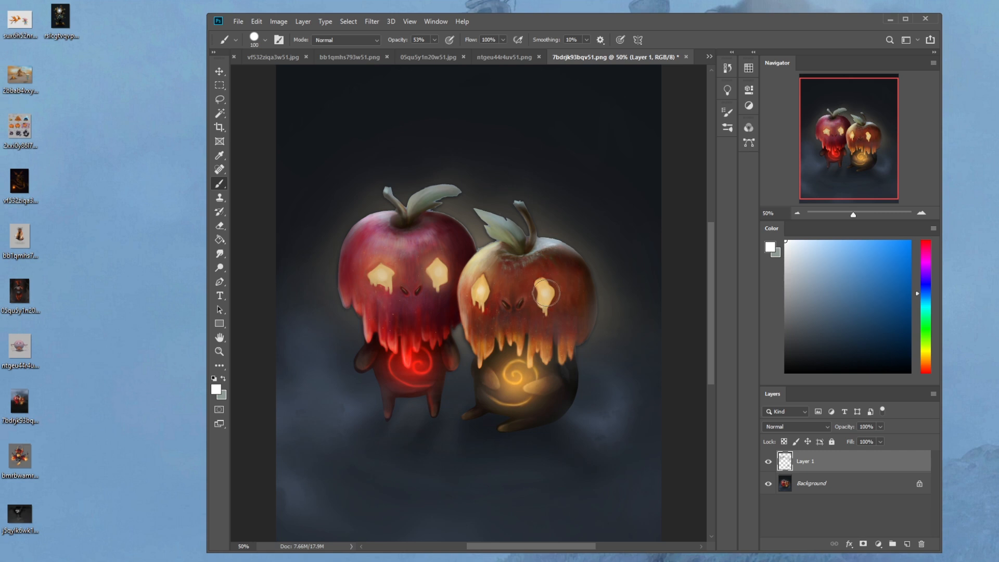
drag(543, 294, 549, 294)
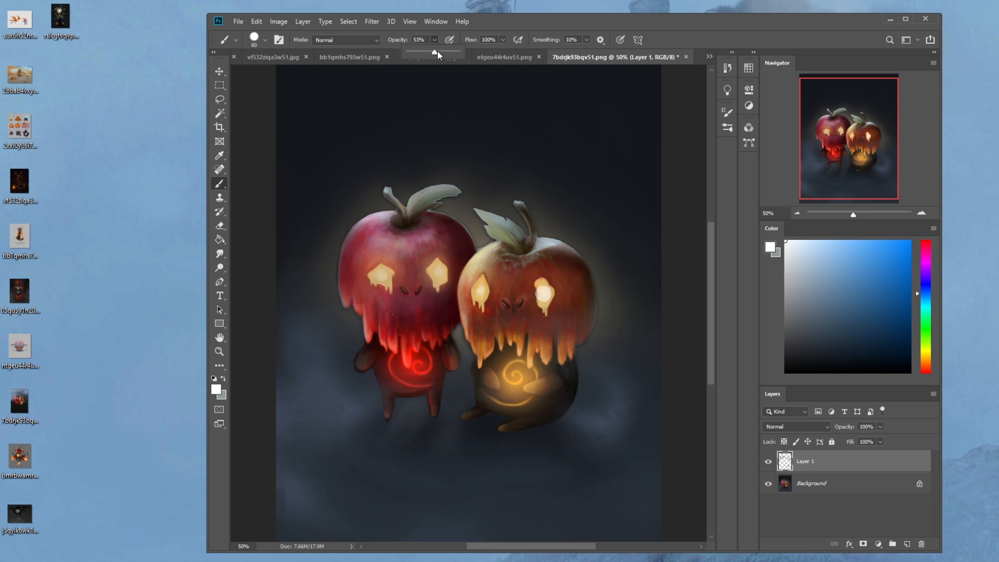
key(0)
key(ctrl+z)
click(542, 294)
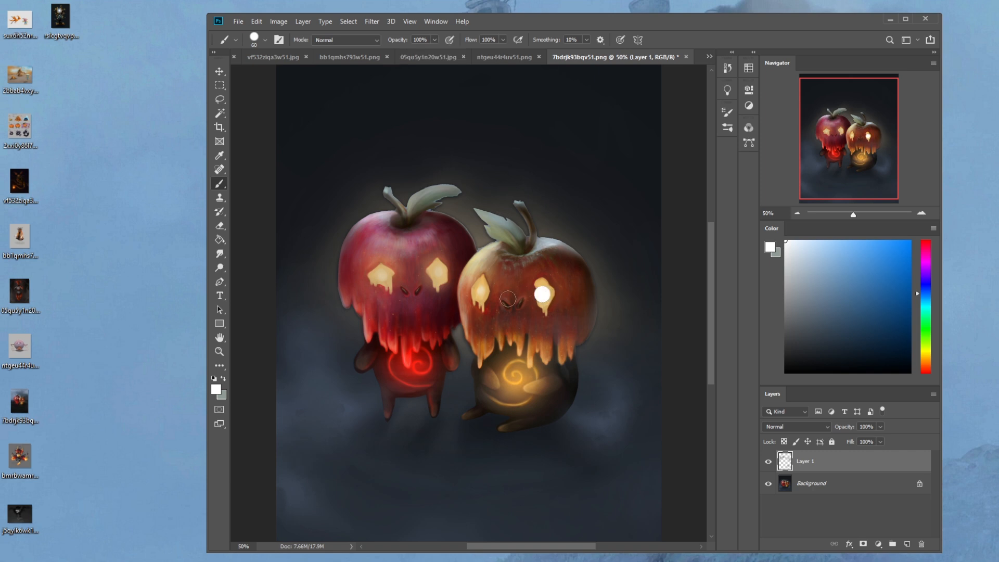
click(484, 293)
Step: Trim the orange character's white pupils with the Eraser, using the 80 brush from Istebrak's Dry-Oil Brushes reduced to small sizes
key(e)
right_click(560, 285)
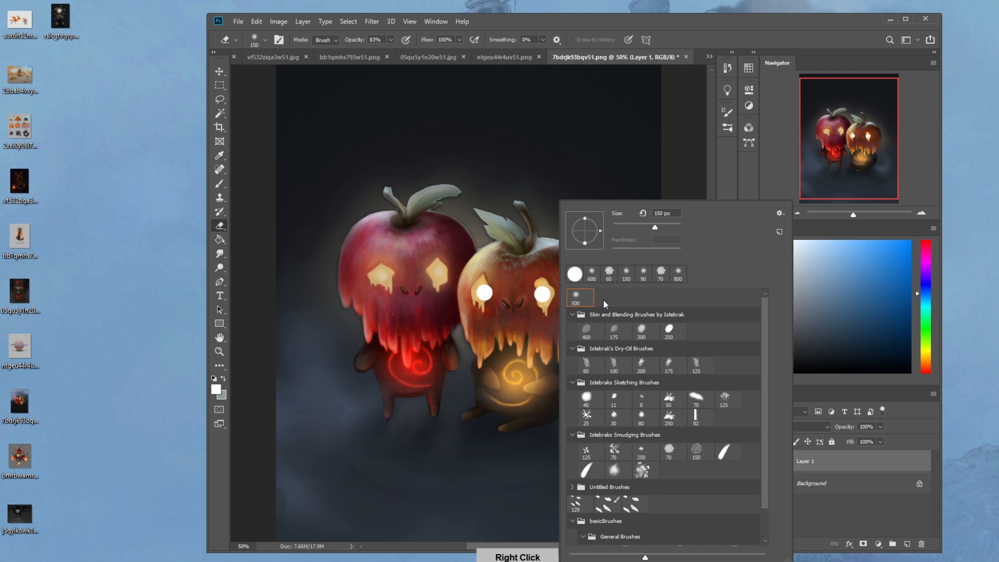
click(586, 367)
key(Return)
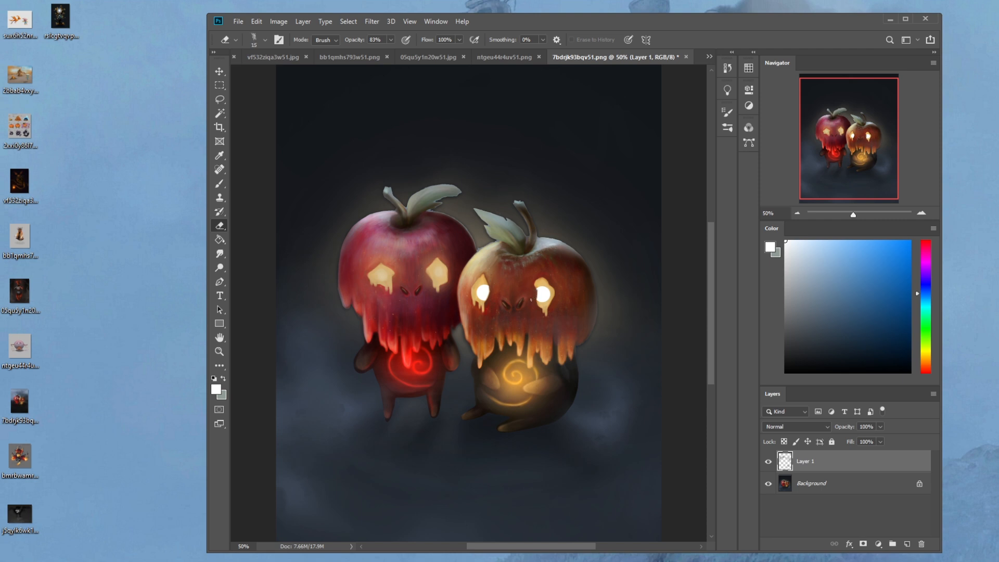
key(ctrl+minus)
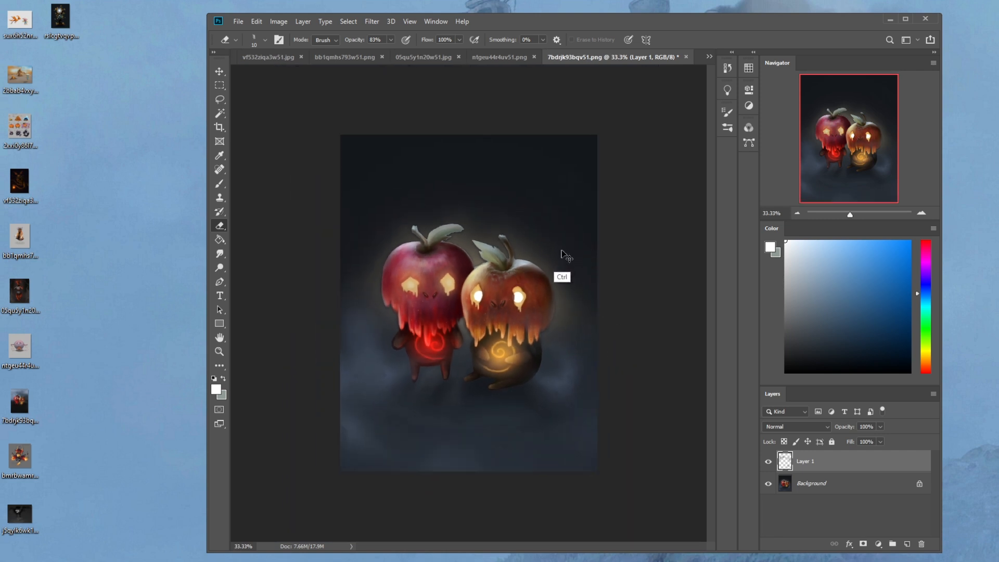
key(ctrl+plus)
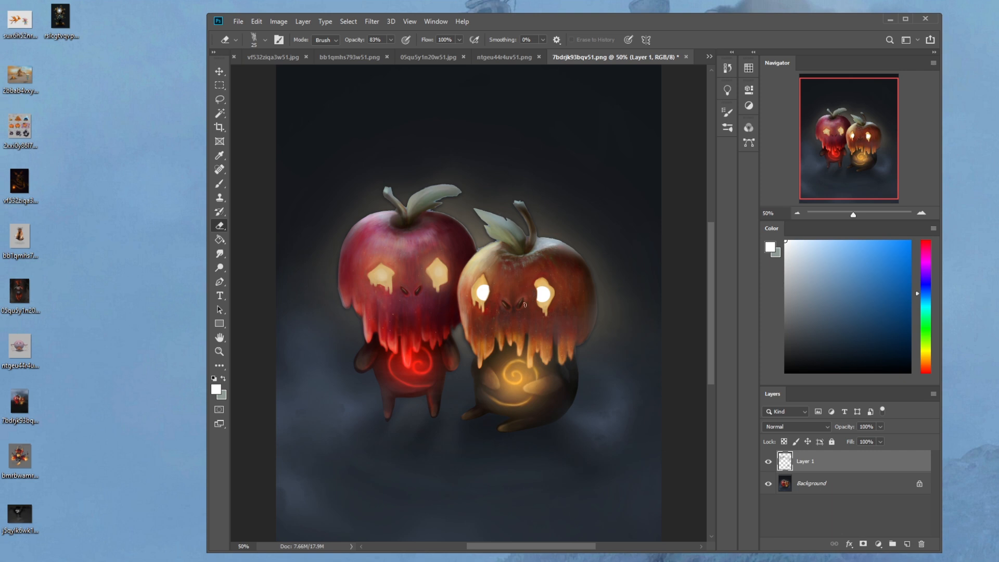
Step: Paint matching white pupils in the red character's eyes, trim them with the size 25 Eraser, and compare with Layer 1 hidden
key(b)
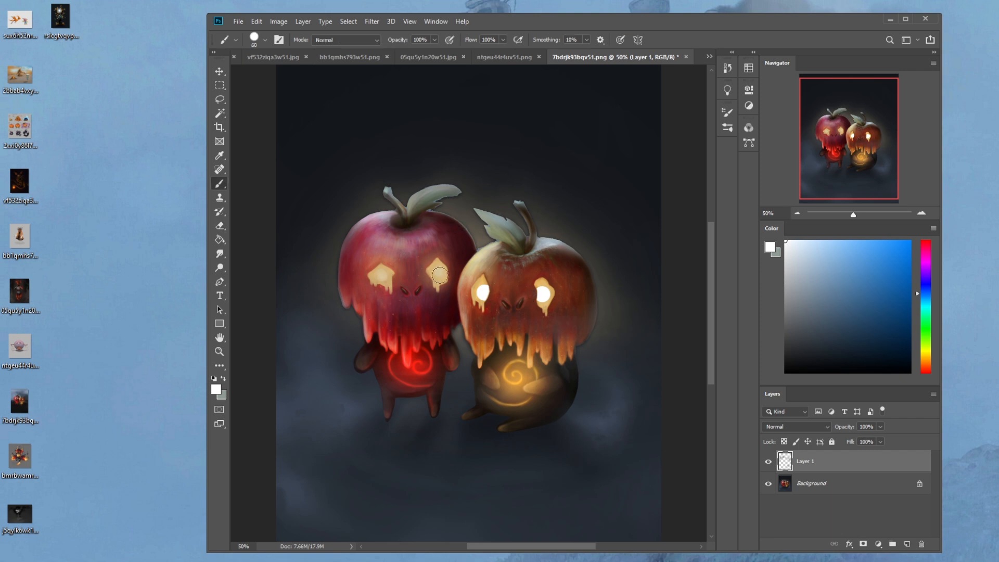
click(441, 275)
click(387, 276)
key(e)
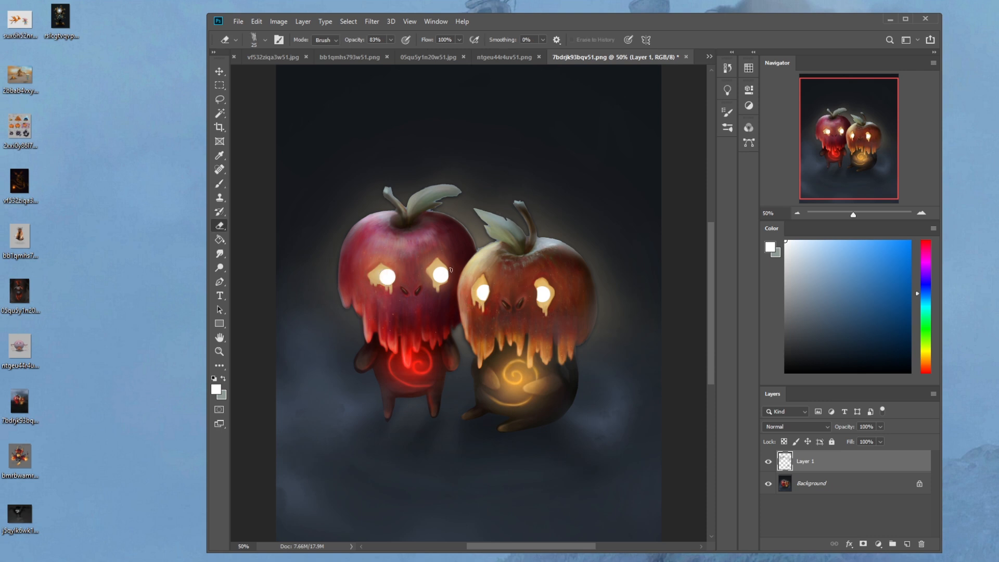
click(768, 461)
click(768, 462)
key(ctrl+minus)
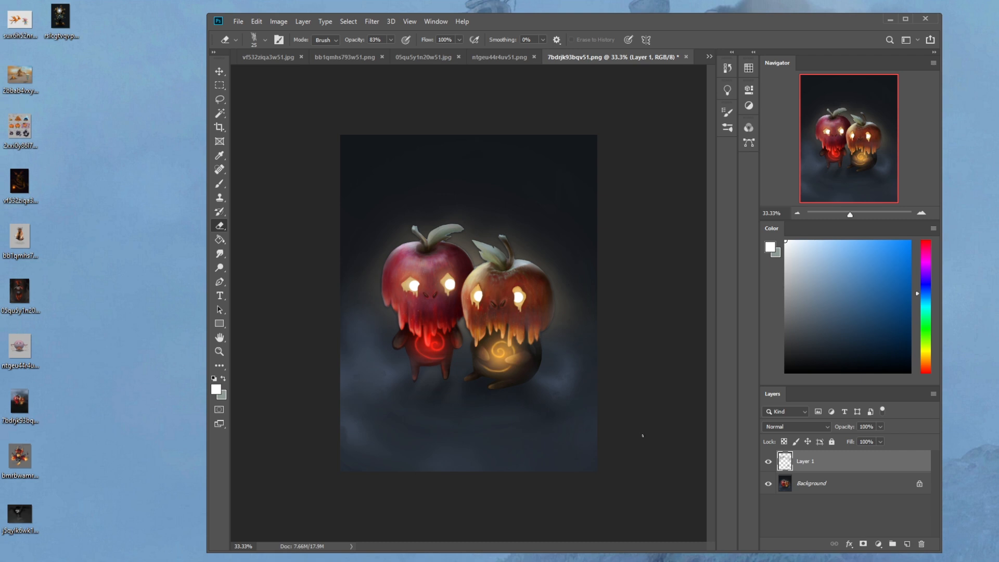
Step: Soften the white pupils with the Blur tool at 100% strength and merge Layer 1 down into the background
click(219, 254)
click(251, 253)
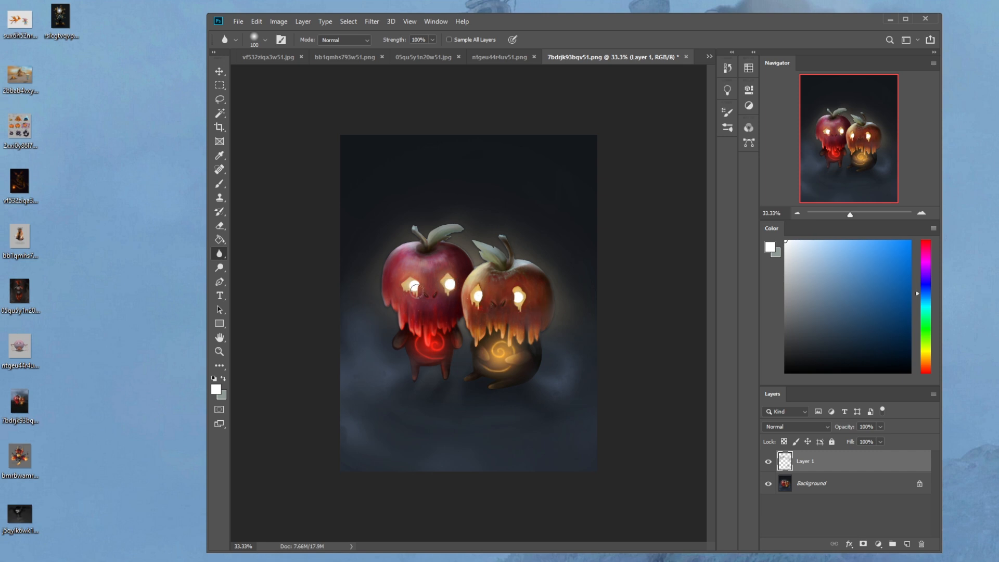
right_click(818, 465)
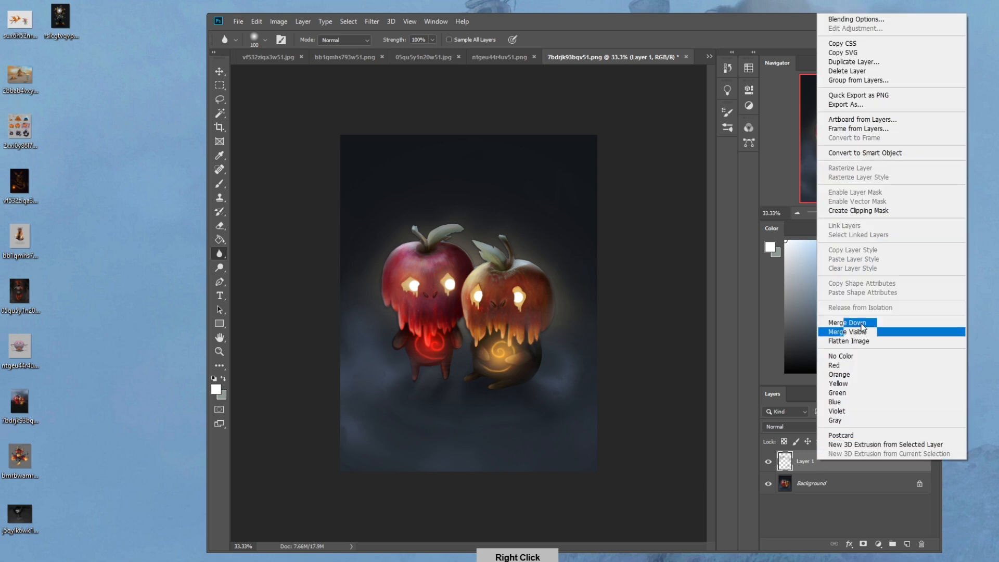
click(861, 323)
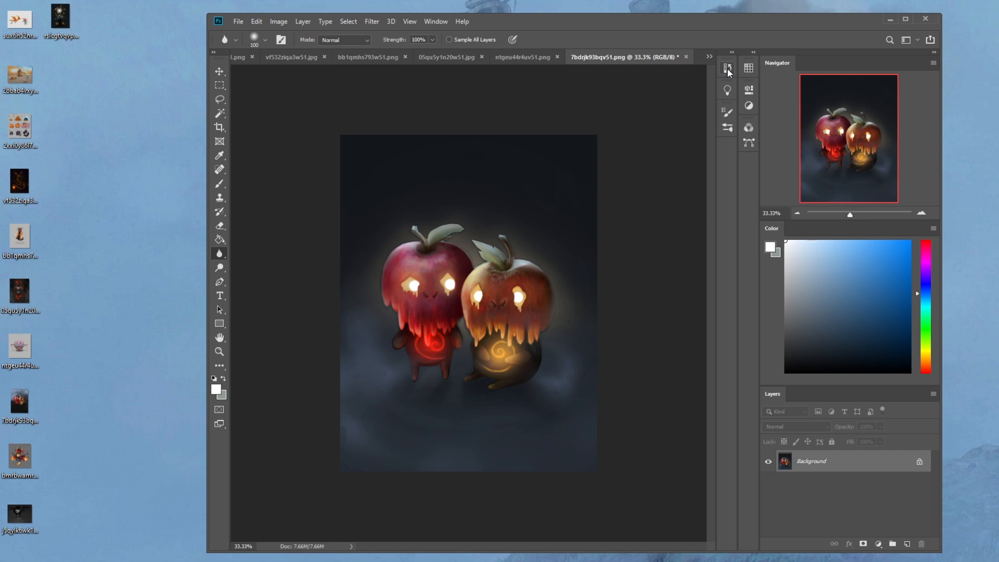
Step: Try brushing soft black shadows around the red character's white pupils with the soft round brush at 100% opacity
key(b)
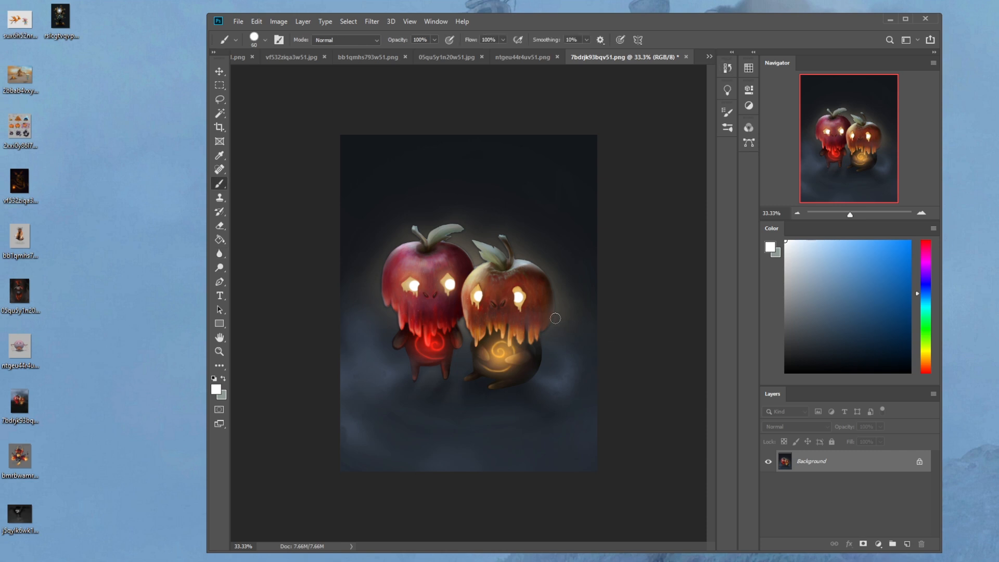
key(d)
click(434, 40)
click(441, 290)
right_click(512, 256)
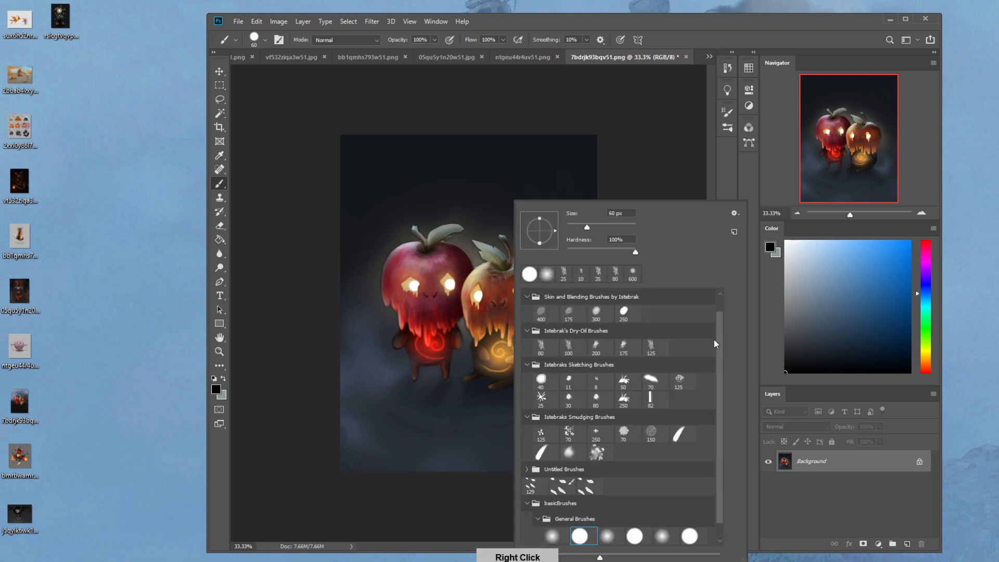
scroll(717, 340, up, 1)
click(529, 297)
click(644, 139)
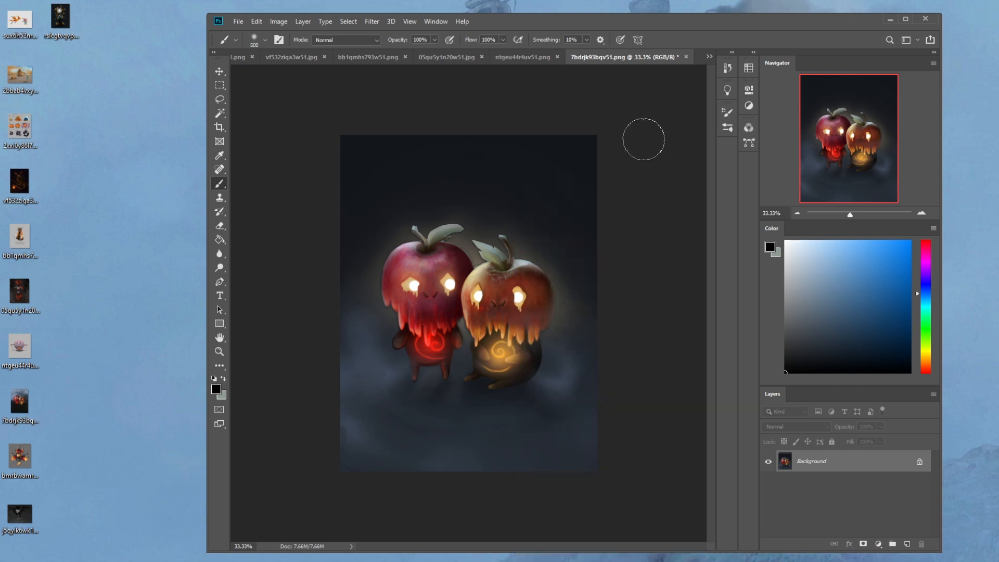
key(bracketleft)
key(bracketleft)
key(bracketleft)
key(bracketleft)
key(bracketleft)
key(bracketleft)
key(bracketleft)
drag(446, 290, 451, 294)
key(bracketright)
key(bracketright)
key(bracketright)
key(bracketright)
key(bracketright)
key(bracketleft)
key(bracketleft)
drag(411, 294, 408, 297)
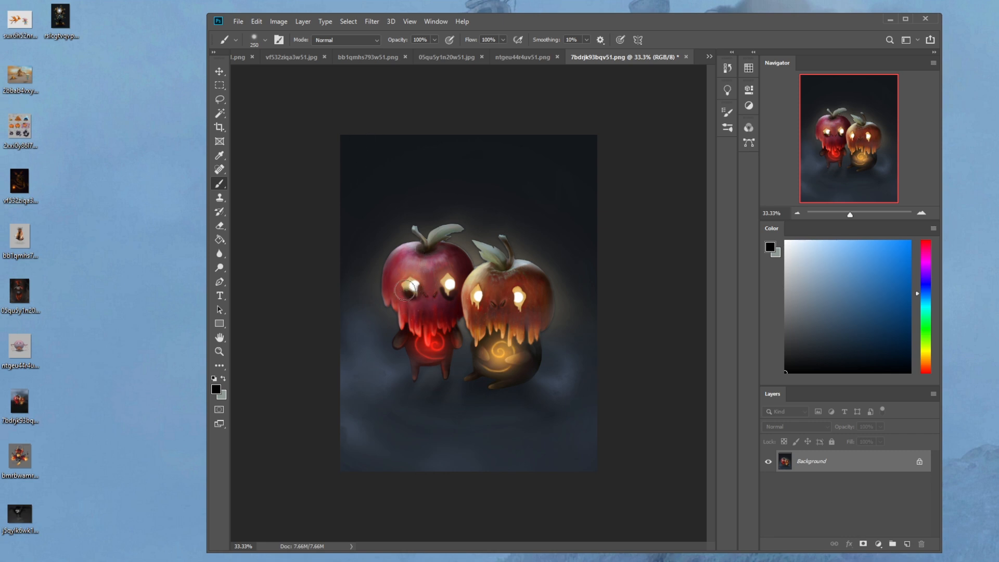
key(bracketright)
key(bracketright)
key(bracketright)
key(bracketright)
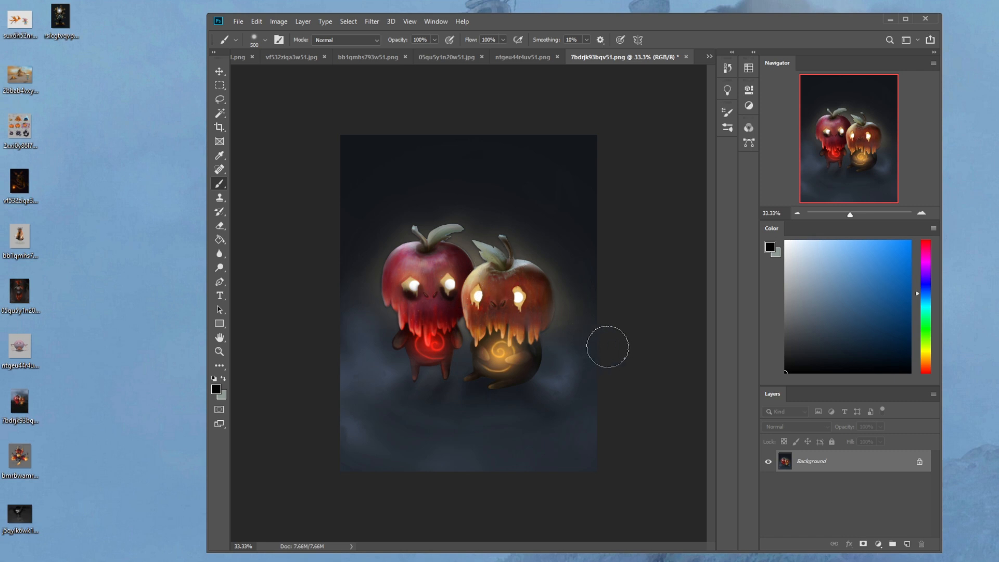
Step: Undo the black strokes around the red character's eyes
key(ctrl+z)
key(ctrl+z)
key(ctrl+z)
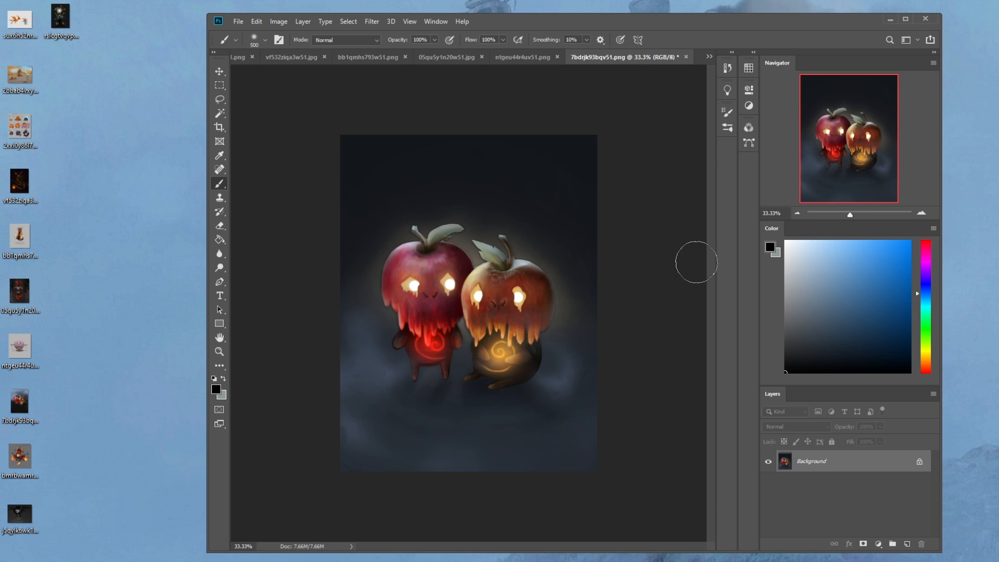
Step: Lasso the orange character's nose and copy it onto a new layer
key(l)
mouse_move(513, 294)
mouse_down()
mouse_move(486, 307)
mouse_move(507, 293)
mouse_up()
key(ctrl+j)
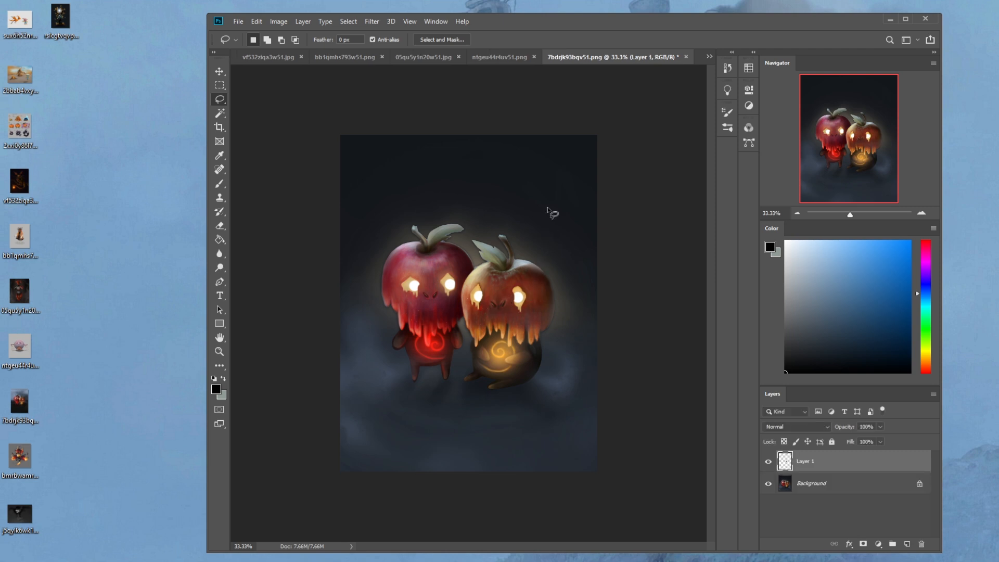
Step: Nudge the copied nose slightly to the left between the orange character's eyes
key(v)
key(Left)
key(Left)
key(Left)
key(Left)
key(Left)
key(Left)
key(Left)
key(Left)
key(Left)
key(Left)
key(Left)
key(Left)
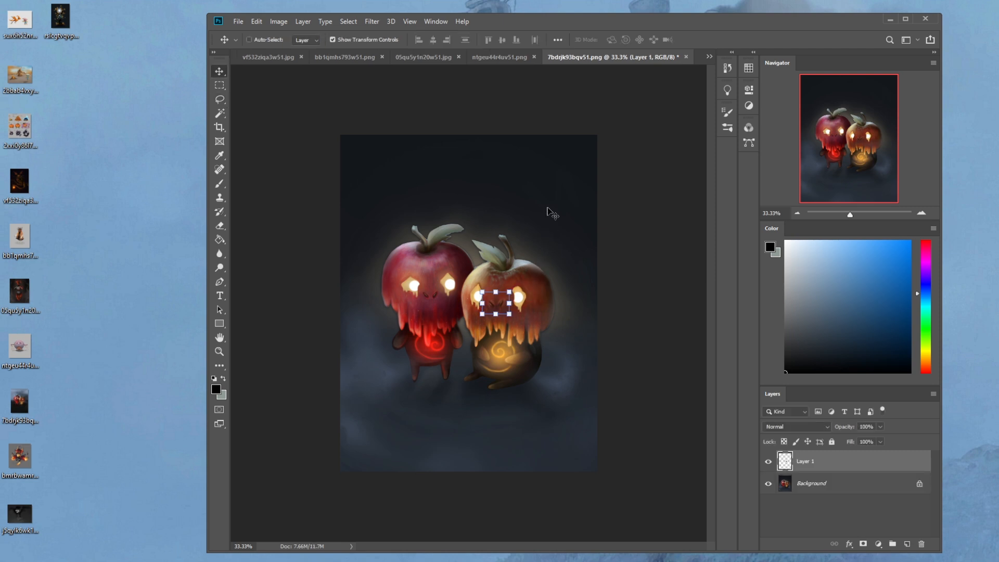
Step: Compare the shifted nose with its original position by toggling the visibility of Layer 1
key(b)
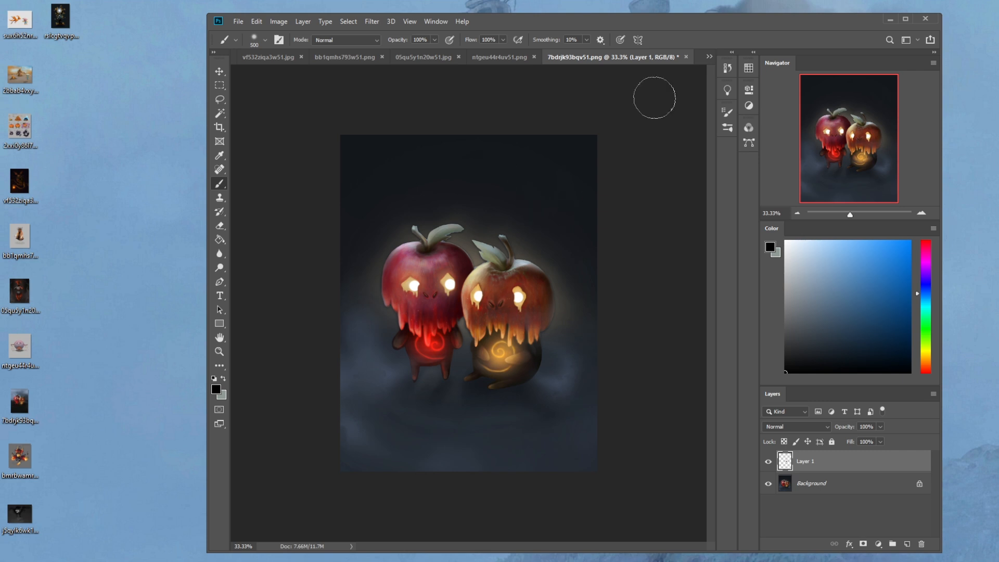
key(v)
key(e)
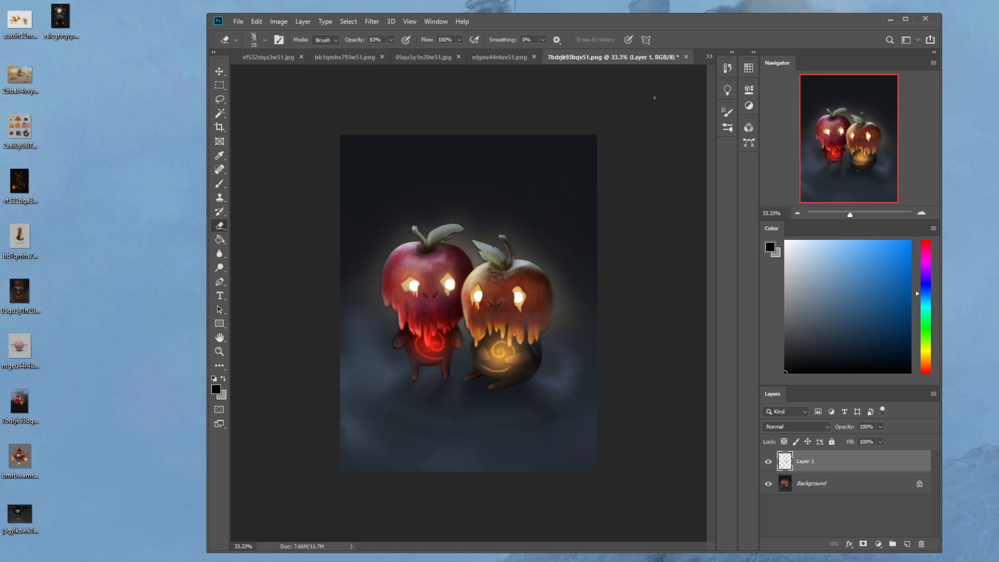
click(767, 462)
click(768, 461)
click(768, 461)
click(768, 466)
Step: Merge the layer with the repositioned nose down into the background
right_click(837, 463)
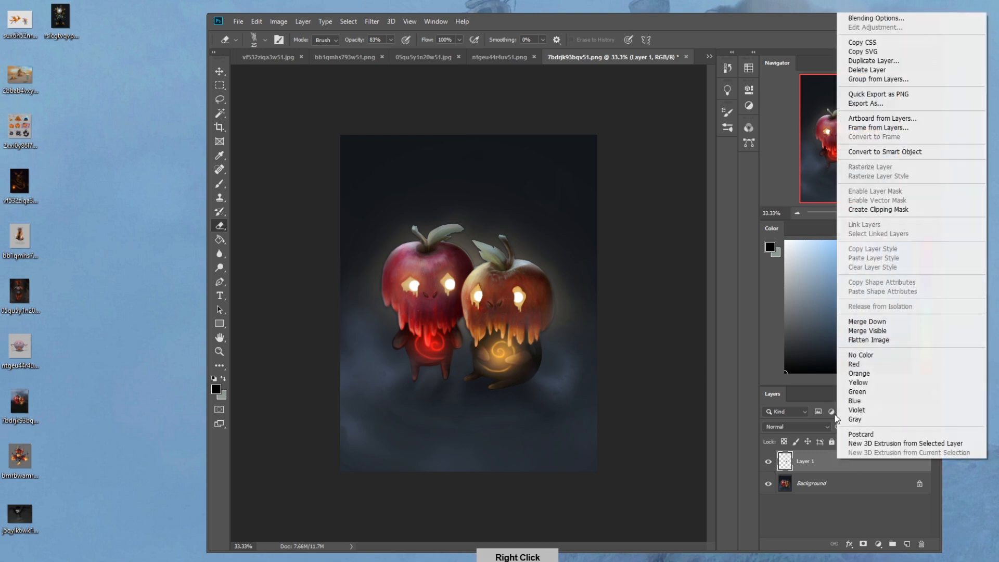
click(662, 342)
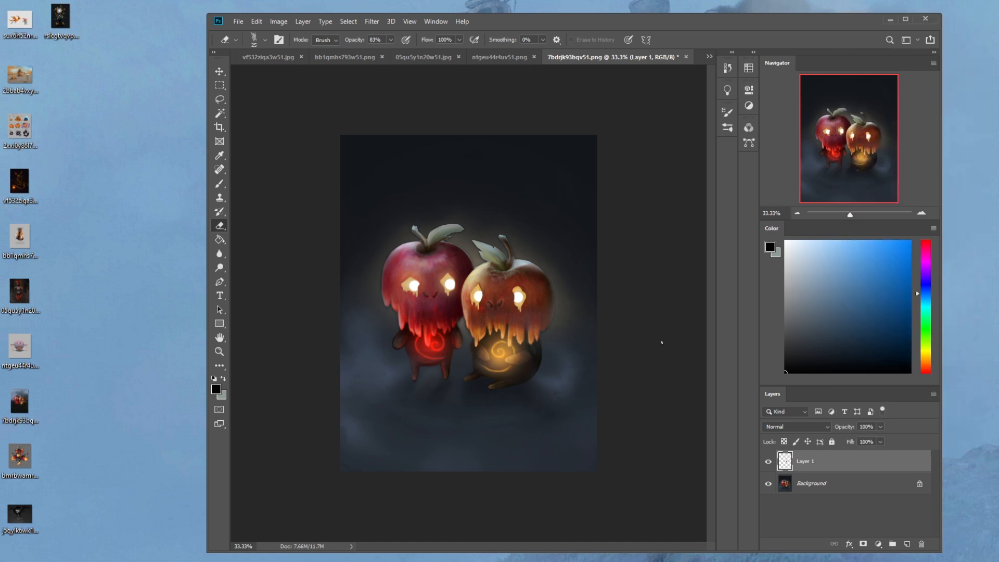
key(b)
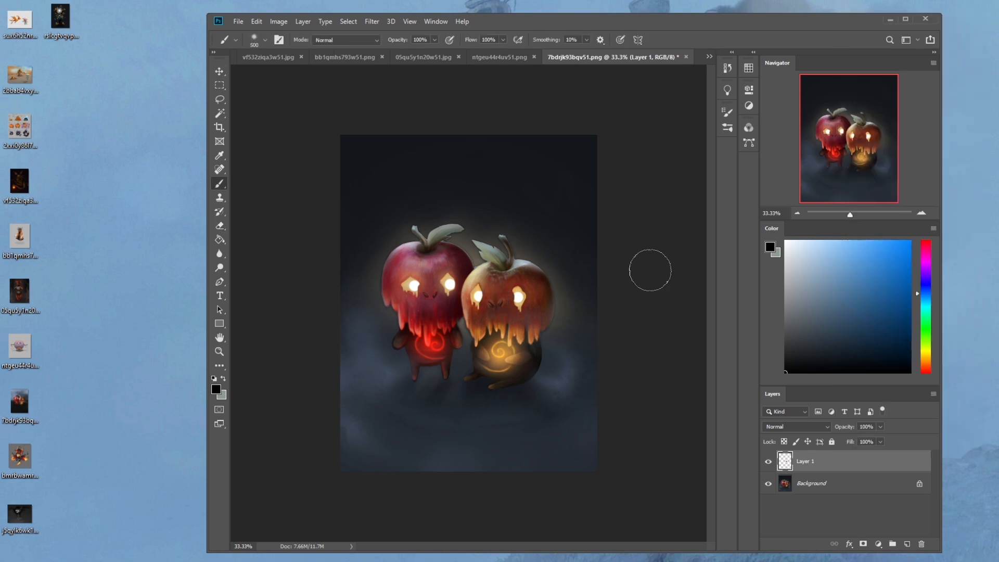
right_click(858, 463)
click(895, 322)
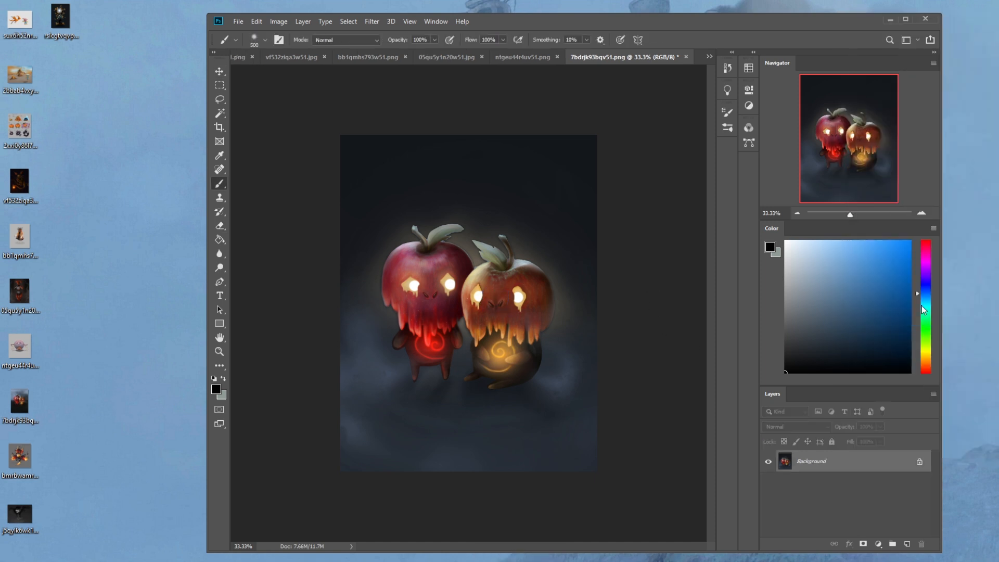
Step: Compare the repainted artwork with the original opened image through the history states, returning to the latest state
click(728, 68)
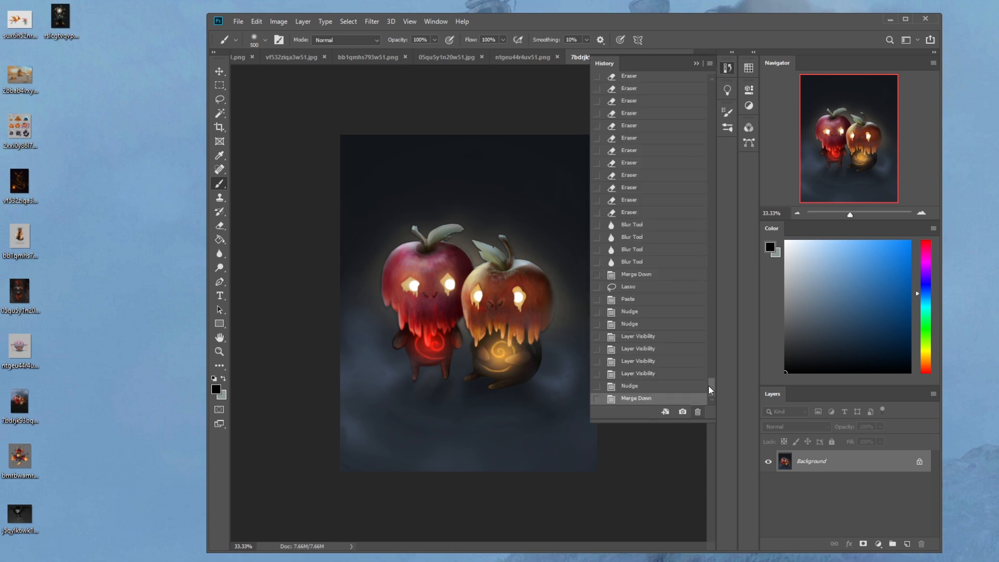
drag(711, 391, 713, 74)
click(662, 85)
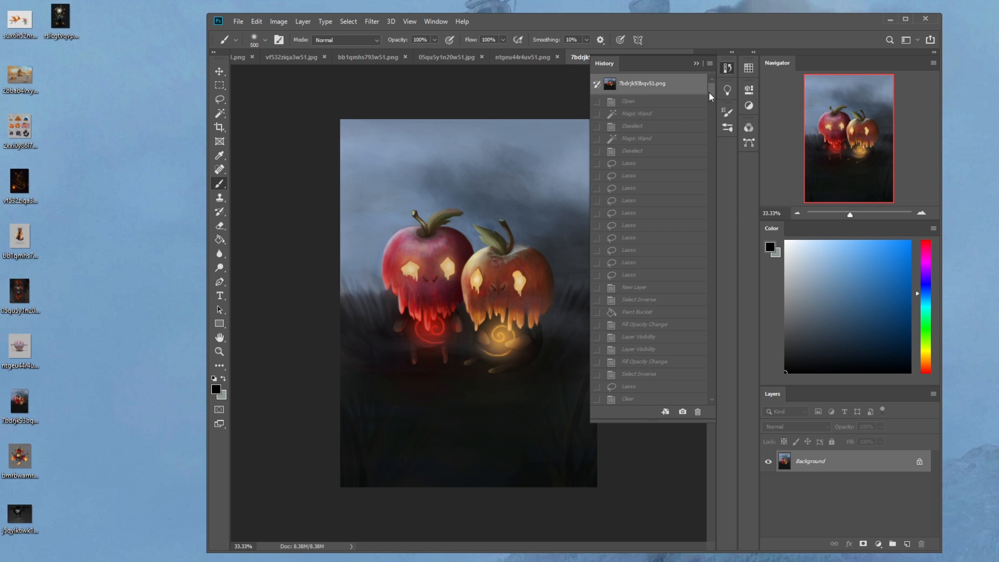
drag(710, 86, 722, 396)
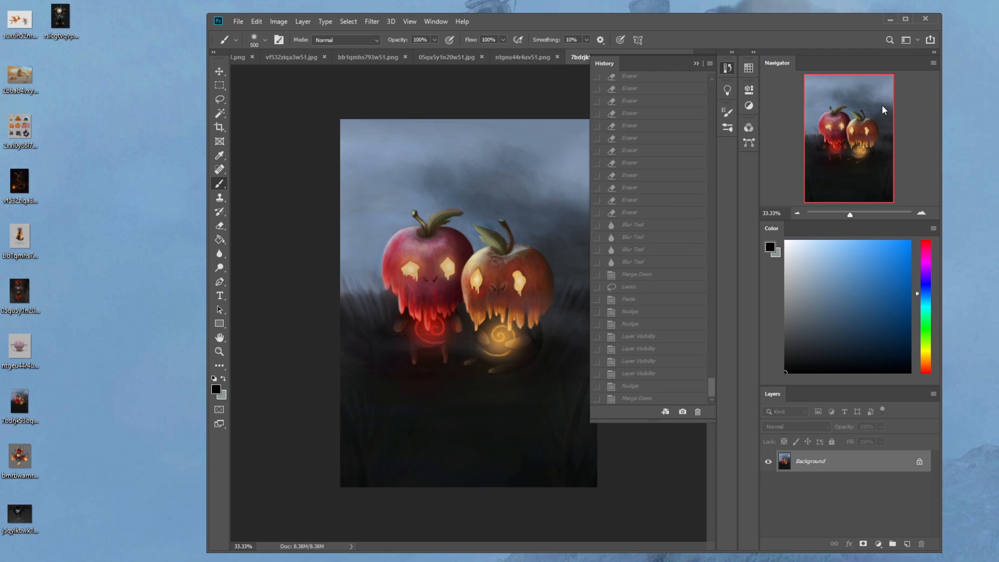
click(907, 19)
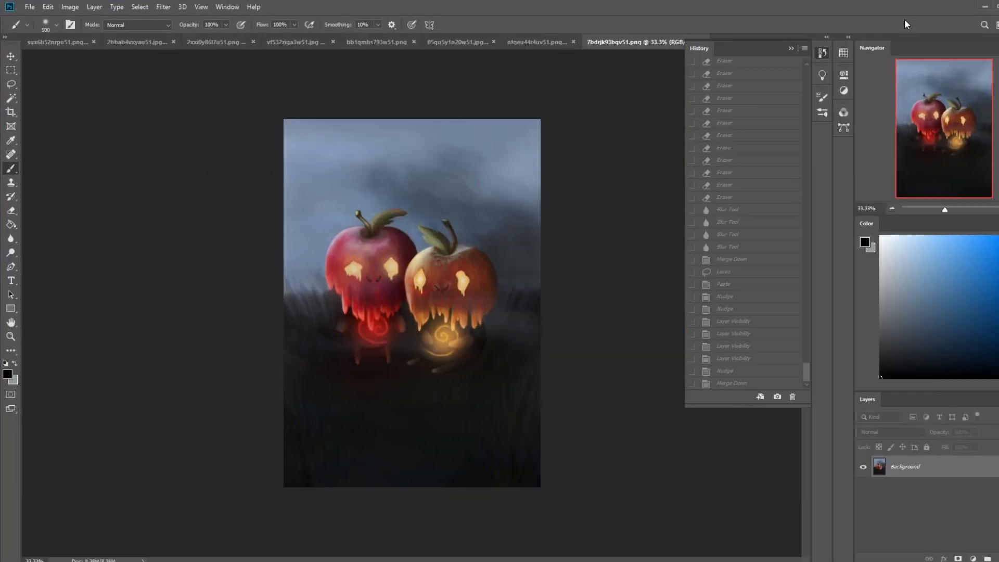
click(736, 384)
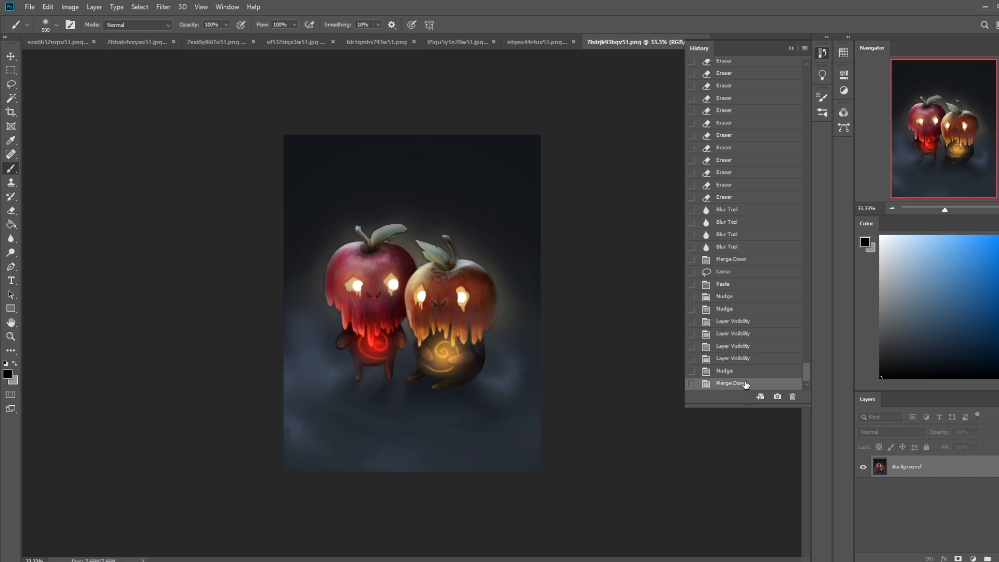
Step: Dodge the highlights on the tops of the orange and red apples at 9% exposure
click(10, 252)
drag(458, 265, 445, 267)
drag(452, 264, 437, 266)
drag(436, 264, 441, 265)
drag(440, 264, 444, 265)
drag(385, 249, 342, 254)
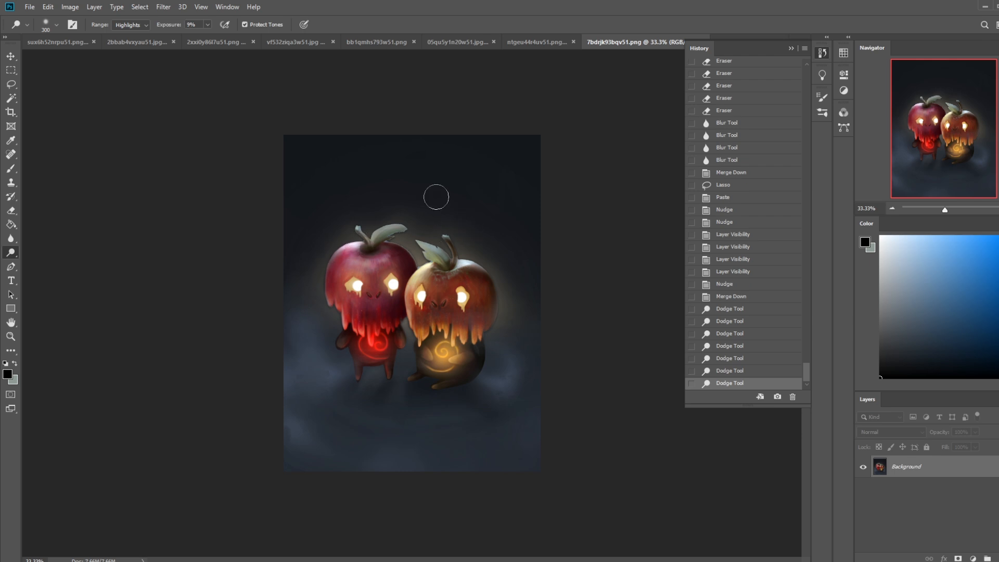
Step: Lasso the upper edge of the red apple beneath its leaf, refining the selection
key(l)
mouse_move(388, 243)
mouse_down()
mouse_move(380, 254)
mouse_move(416, 260)
mouse_move(385, 245)
mouse_move(380, 258)
mouse_move(414, 262)
mouse_move(399, 238)
mouse_move(414, 258)
mouse_up()
key(shift)
key(alt)
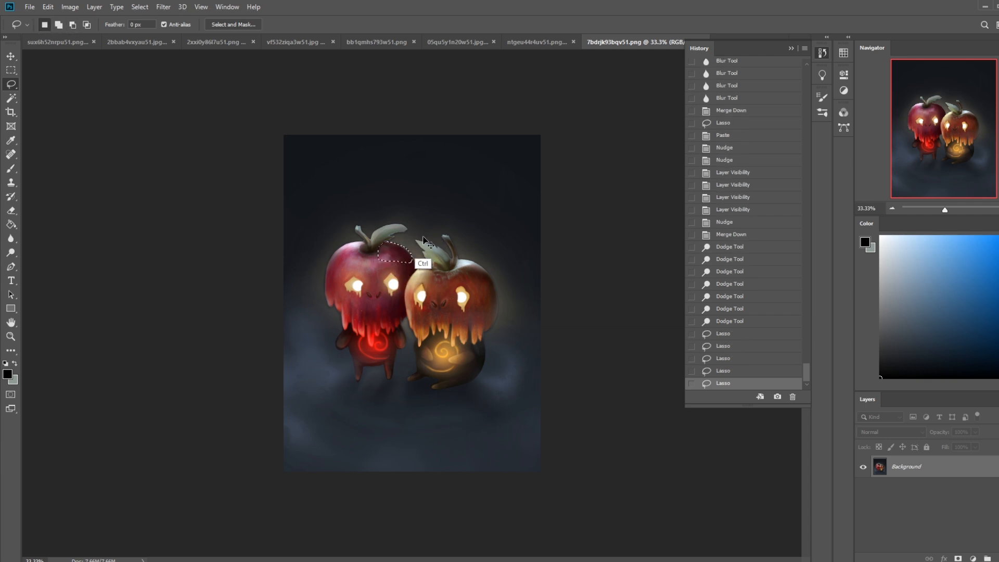
Step: Add a new layer and brush a soft white highlight along the selected edge of the red apple
key(b)
key(x)
key(bracketleft)
key(bracketleft)
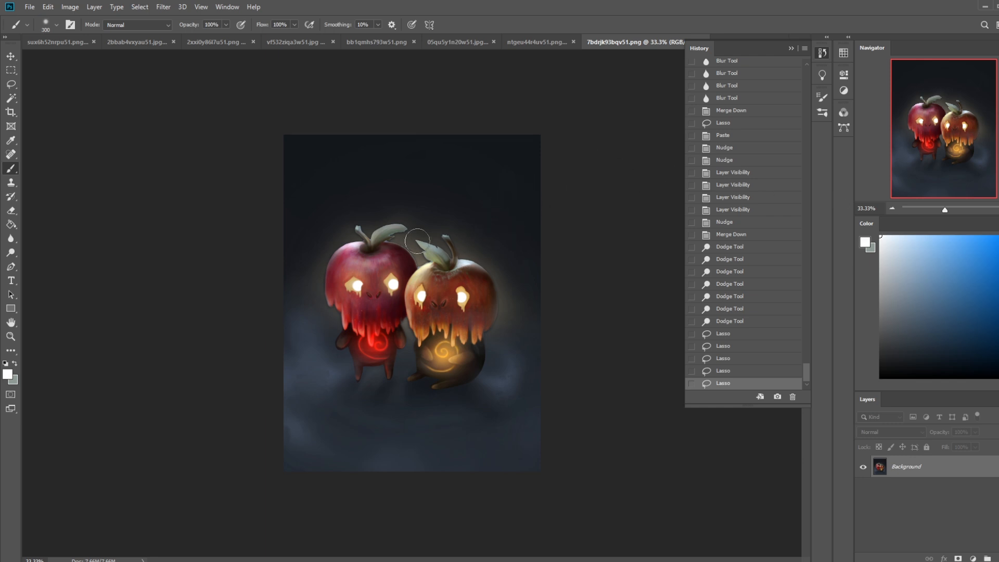
click(997, 558)
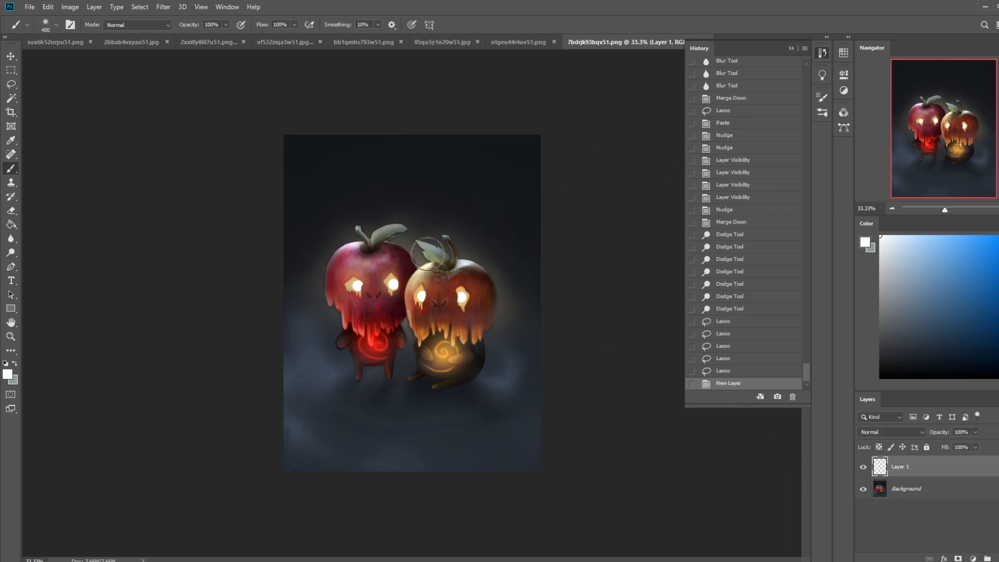
drag(395, 247, 390, 244)
key(bracketright)
key(bracketright)
key(bracketright)
key(bracketright)
Step: Build up the red apple's edge highlight with more white strokes, reducing the brush to 175 px
key(ctrl+plus)
key(ctrl+minus)
key(ctrl+minus)
key(ctrl+minus)
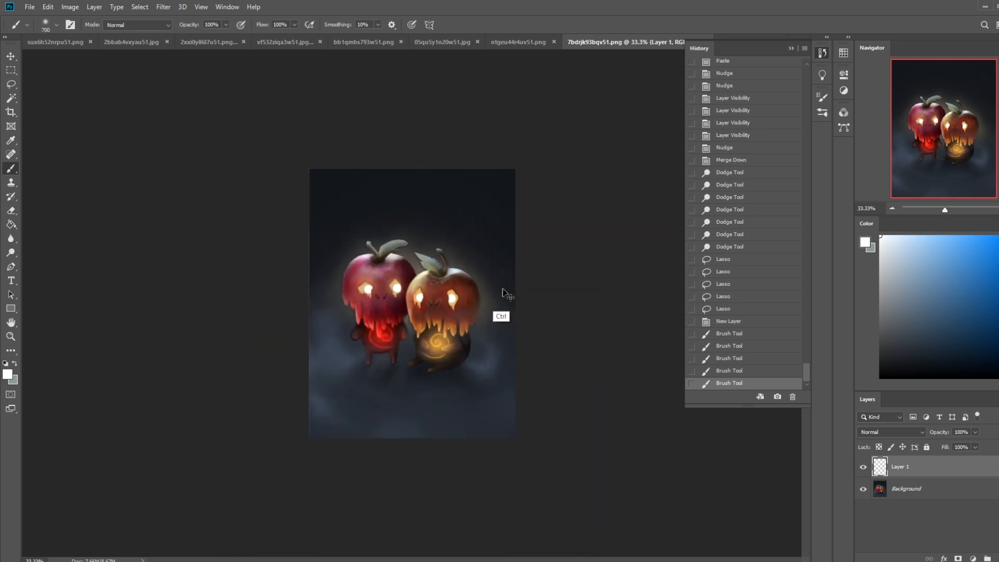
key(bracketleft)
key(bracketleft)
key(bracketleft)
key(bracketleft)
key(bracketleft)
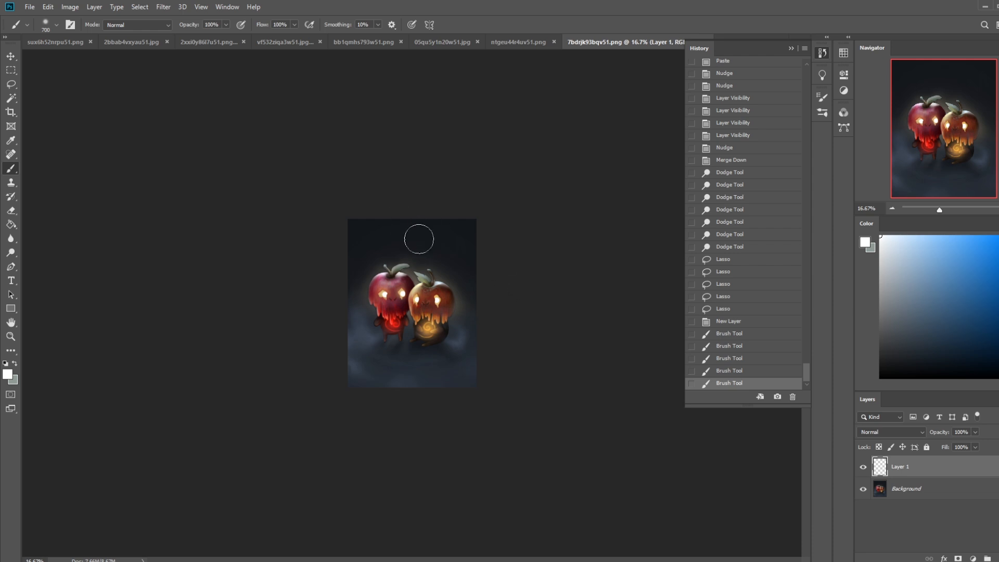
drag(405, 270, 402, 267)
key(bracketleft)
click(411, 281)
click(426, 291)
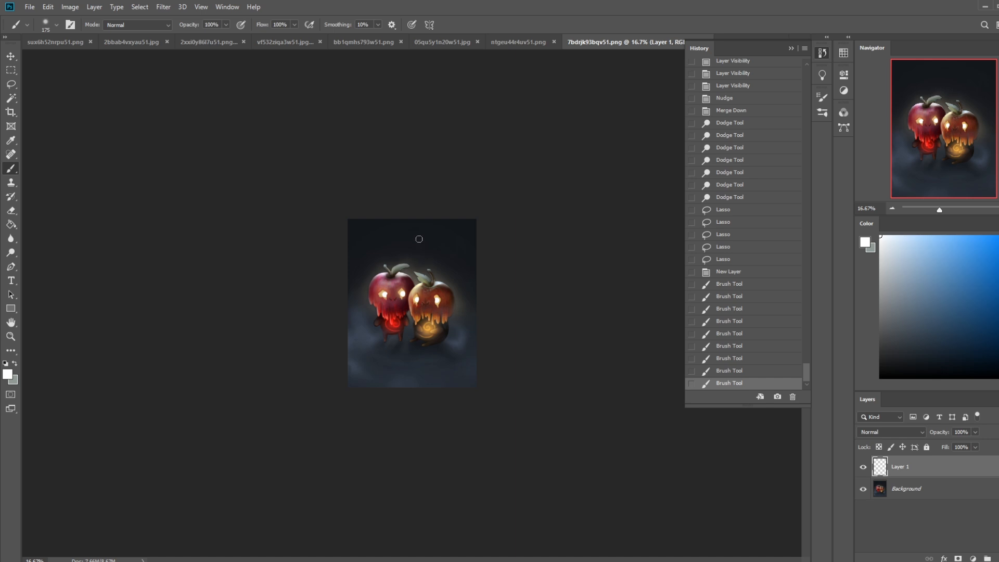
Step: Deselect the area and soften the red apple's painted highlight with a 250 px eraser
key(e)
right_click(420, 279)
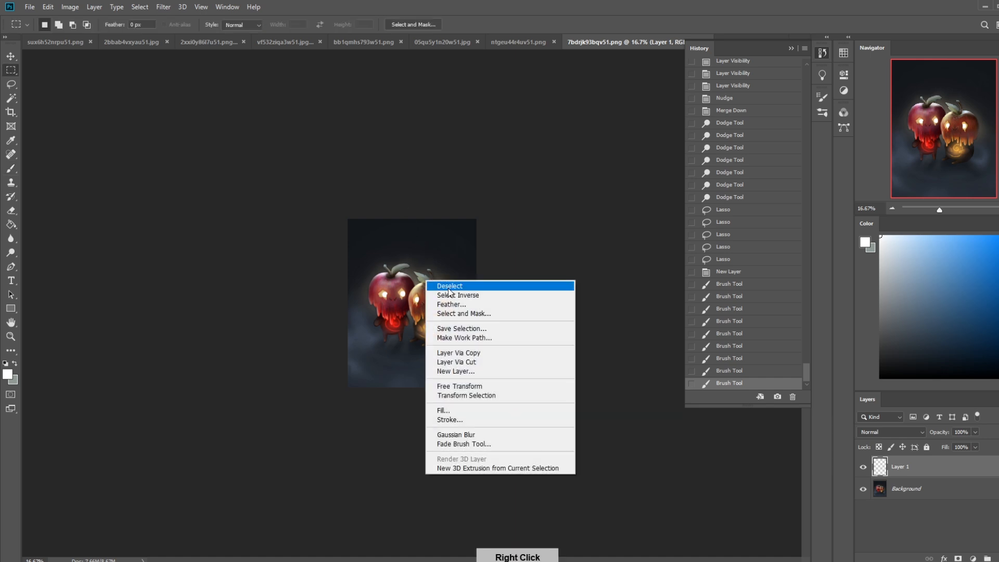
click(430, 283)
right_click(430, 284)
click(458, 302)
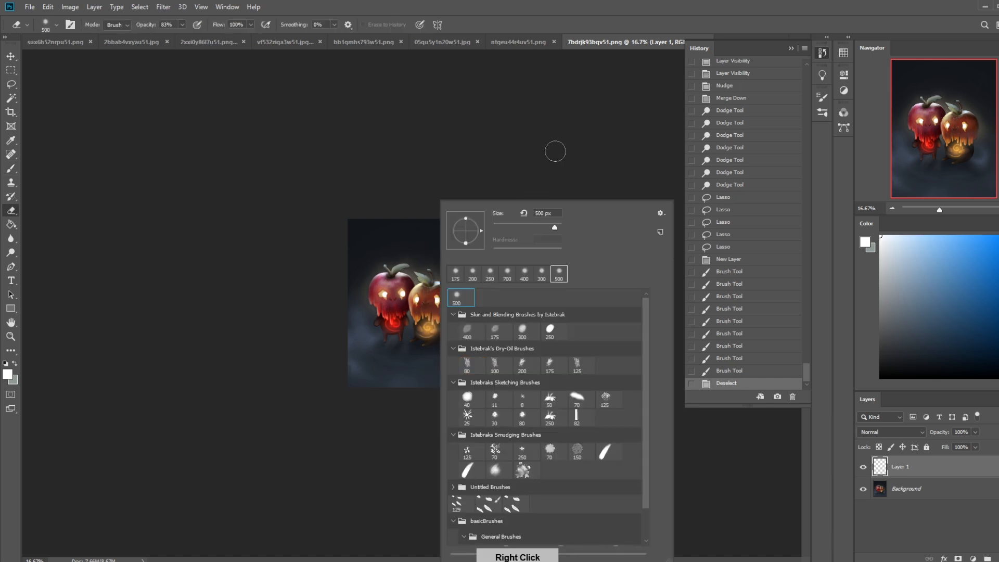
click(553, 151)
key(bracketleft)
key(bracketleft)
mouse_move(407, 279)
mouse_down()
mouse_move(398, 281)
mouse_move(421, 290)
mouse_move(397, 281)
mouse_up()
key(ctrl+z)
key(ctrl+z)
click(410, 282)
Step: Check the red apple's highlight by toggling Layer 1's visibility, and merge the layer down into the background
click(863, 466)
click(863, 466)
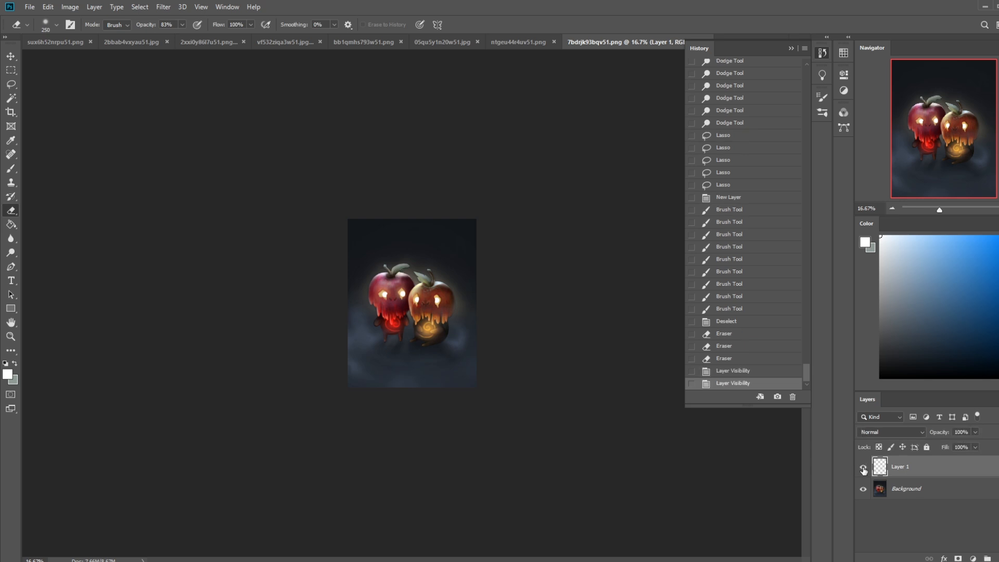
right_click(909, 468)
click(924, 323)
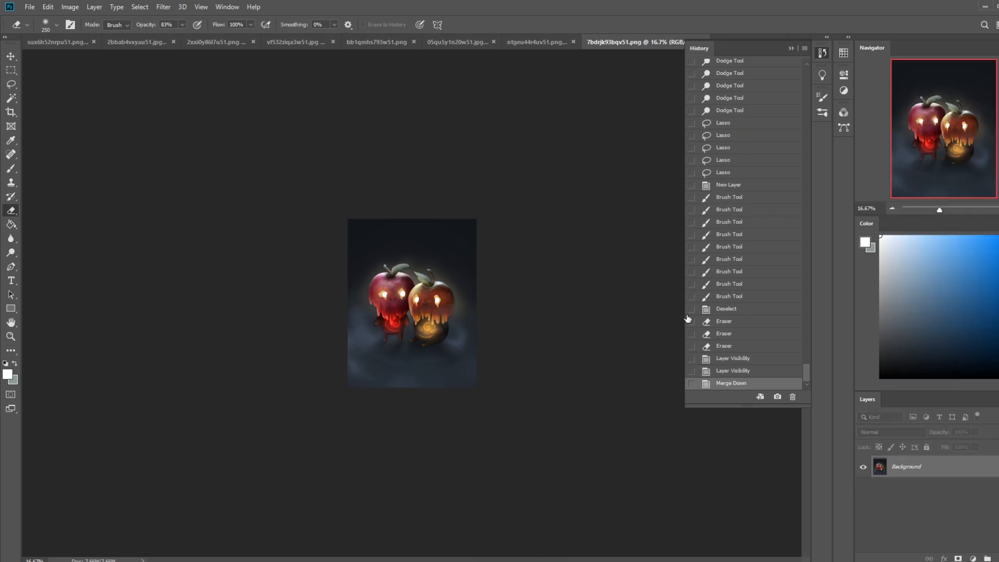
Step: Lasso the orange apple's upper-left edge near the base of its leaf and hide the selection outline
key(z)
key(ctrl+0)
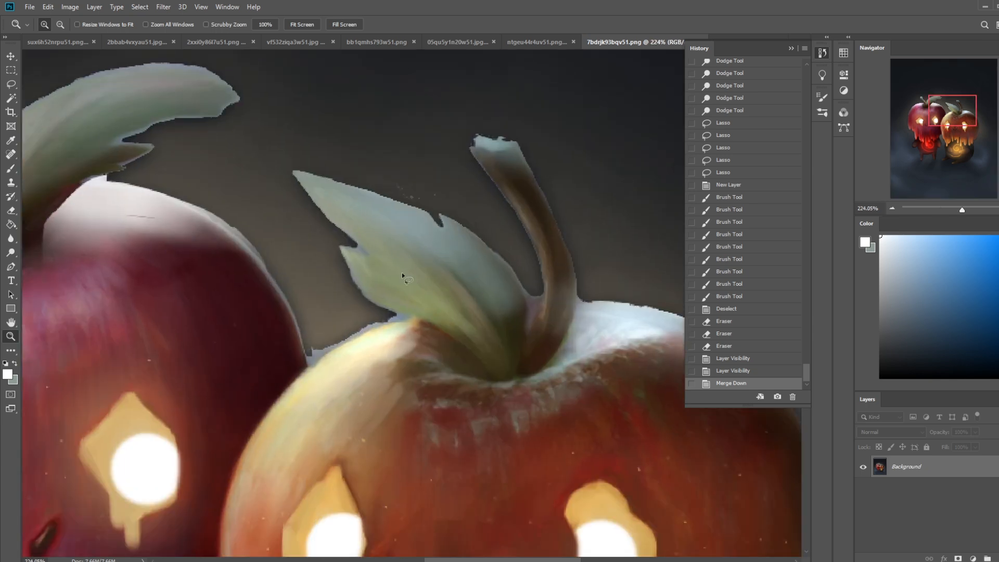
key(l)
mouse_move(392, 310)
mouse_down()
mouse_move(461, 348)
mouse_move(435, 341)
mouse_move(312, 399)
mouse_move(388, 316)
mouse_up()
key(ctrl+h)
Step: Try brushing white along the orange apple's selected upper-left edge, and undo the strokes
key(b)
mouse_move(467, 329)
mouse_down()
mouse_move(285, 380)
mouse_move(297, 375)
mouse_up()
key(ctrl+0)
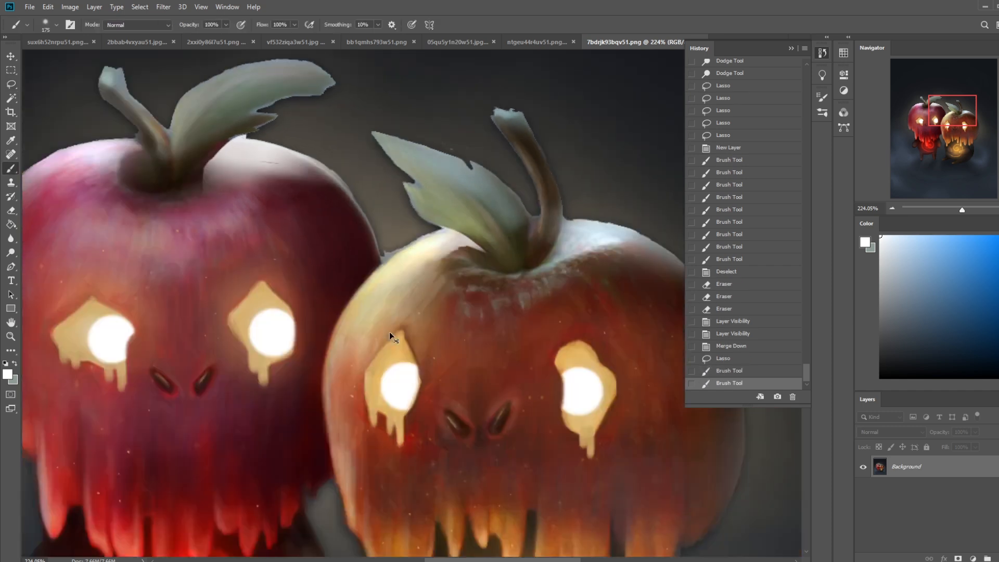
key(ctrl+z)
key(ctrl+z)
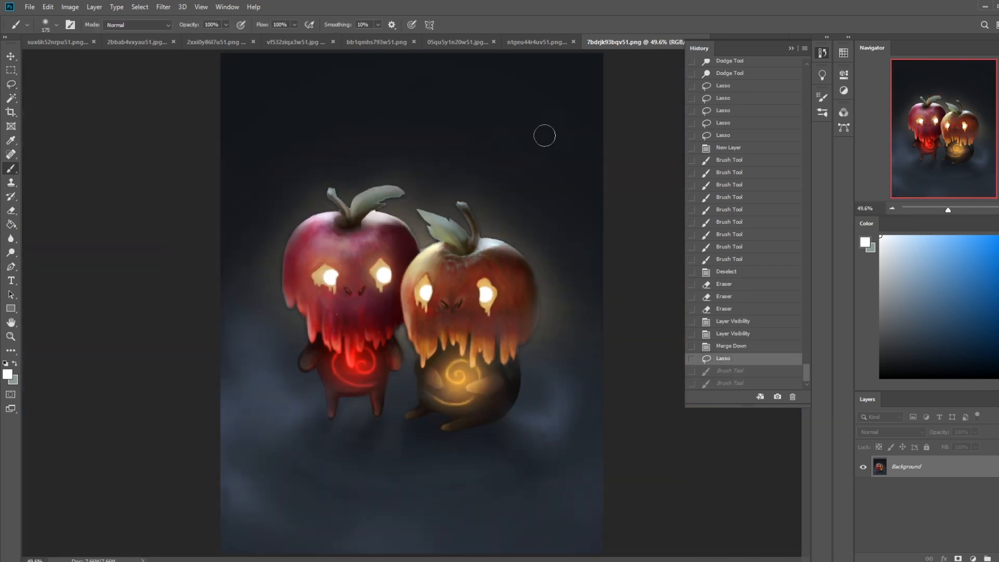
Step: Refine the lasso selection on the orange apple's upper left by adding and subtracting areas, keeping its outline hidden
key(l)
key(shift)
mouse_move(455, 255)
mouse_down()
mouse_move(425, 264)
mouse_move(450, 252)
mouse_move(406, 253)
mouse_up()
key(alt)
key(ctrl+h)
key(b)
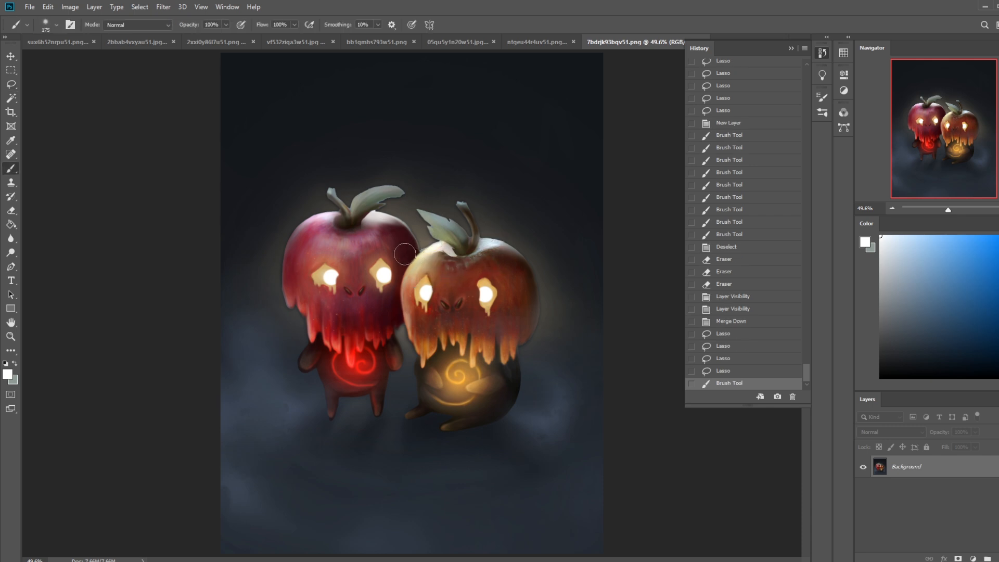
Step: Paint a soft white highlight on the orange apple's selected upper left with a 600 px brush
key(ctrl+minus)
key(ctrl+minus)
key(ctrl+minus)
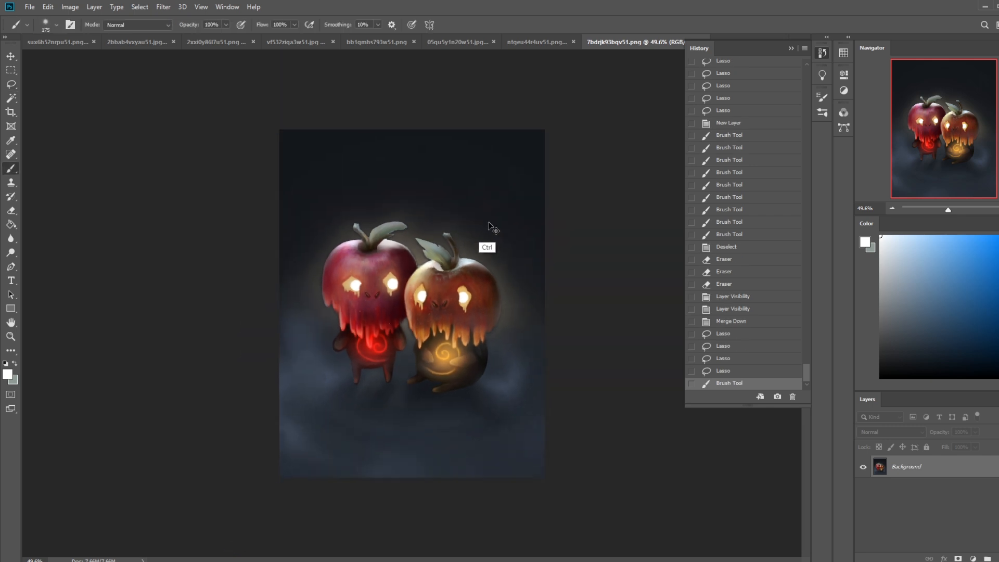
key(bracketright)
key(bracketright)
key(bracketright)
key(bracketright)
key(bracketright)
key(bracketright)
click(433, 285)
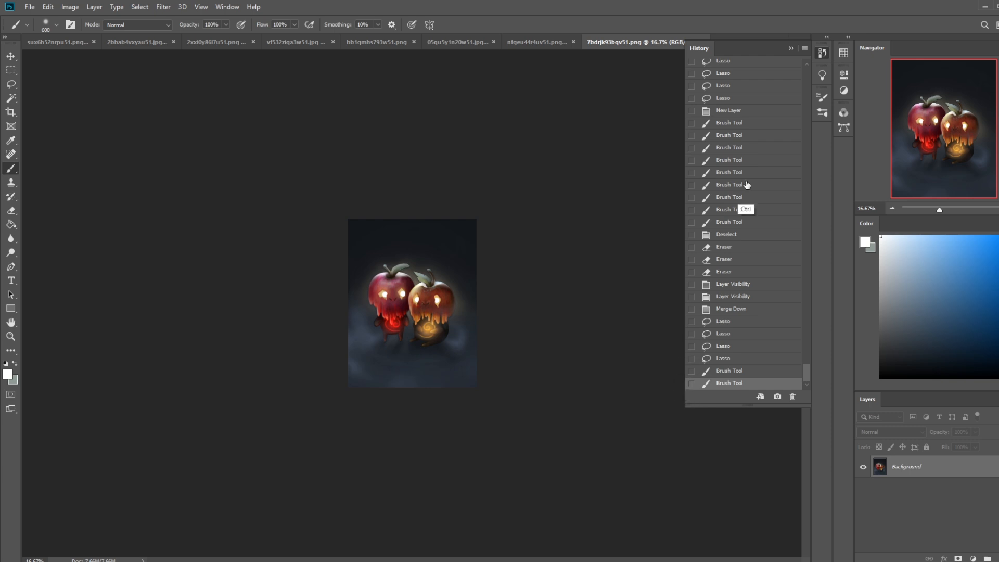
Step: Revert to the last merged history state and paste the copied orange apple highlight in place as a new layer
click(727, 310)
key(ctrl+v)
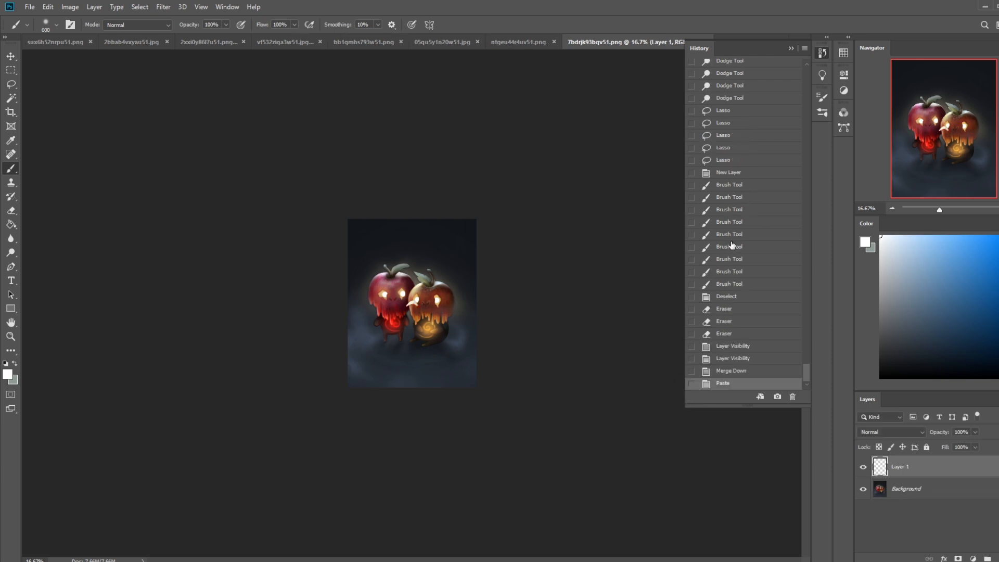
key(ctrl+z)
key(ctrl+shift+z)
click(790, 49)
Step: Apply a Gaussian Blur with a radius of 8.8 pixels to the pasted highlight on Layer 1
click(170, 7)
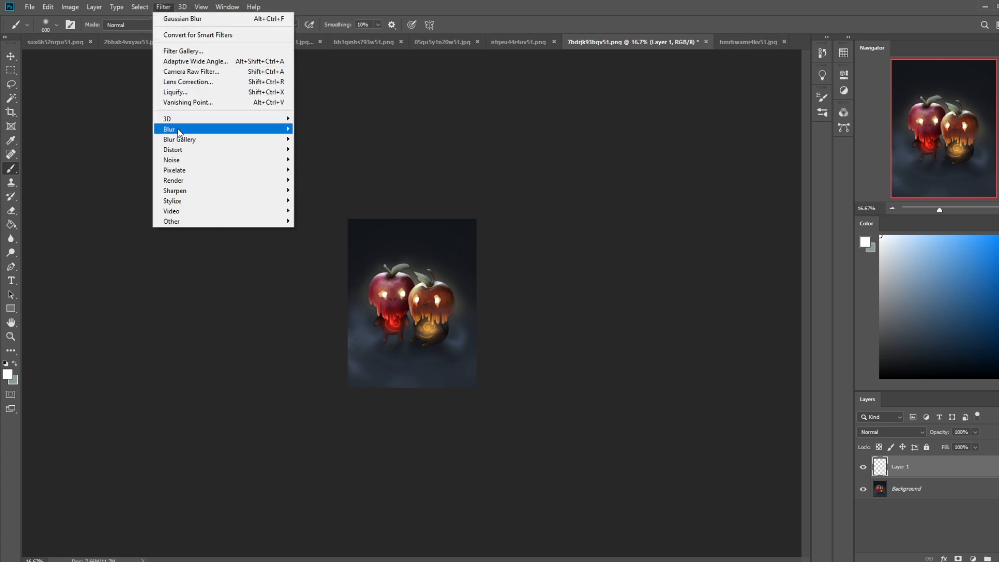
mouse_move(178, 130)
click(320, 171)
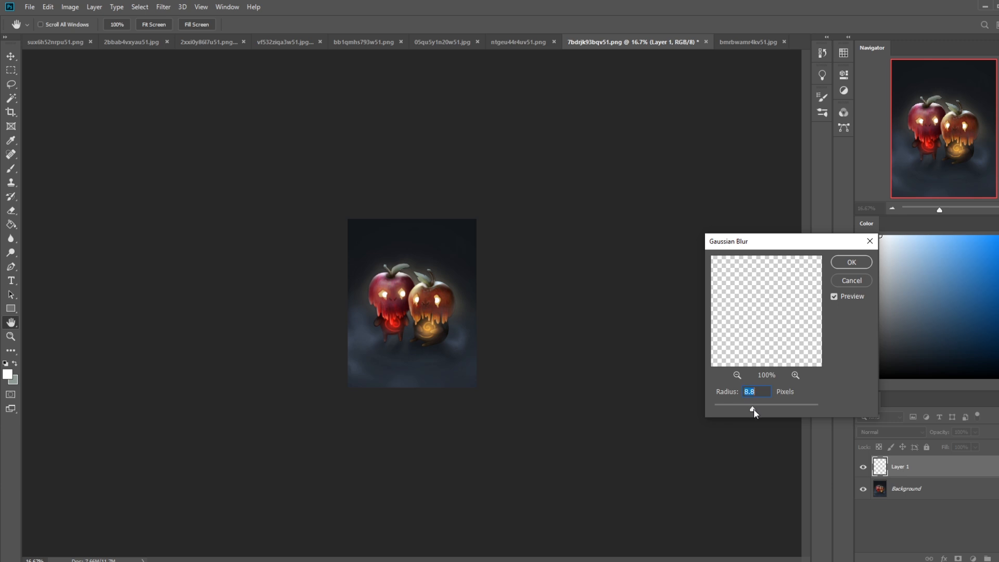
click(851, 261)
Step: Blend the blurred orange apple highlight with a 200 px eraser and merge Layer 1 down into the background
key(e)
key(bracketleft)
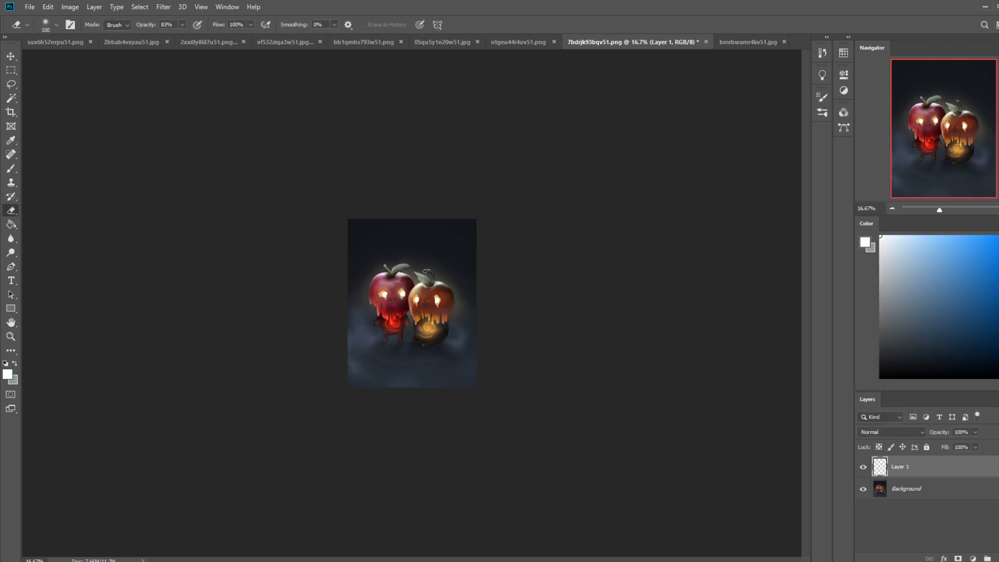
key(bracketright)
key(bracketright)
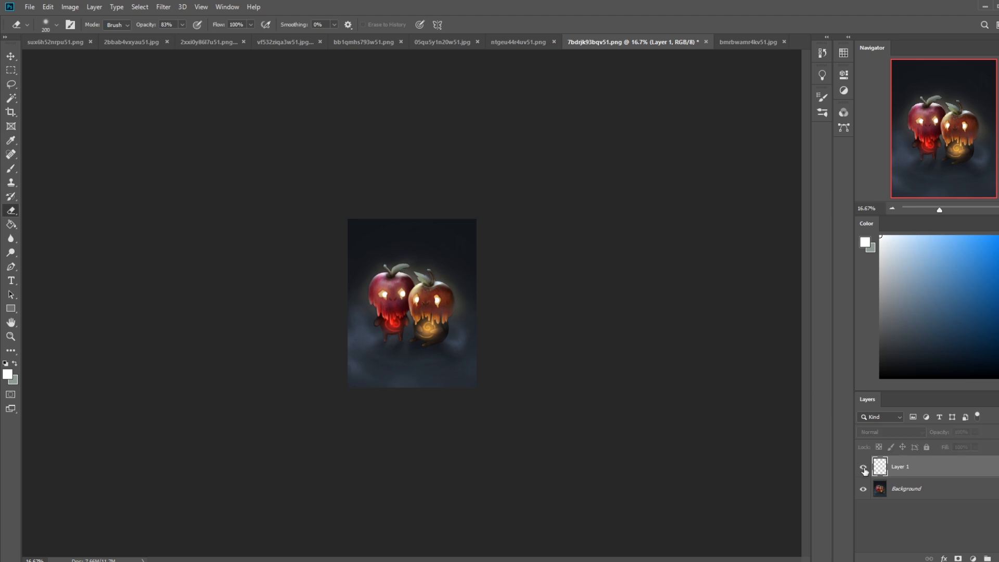
right_click(897, 468)
click(961, 330)
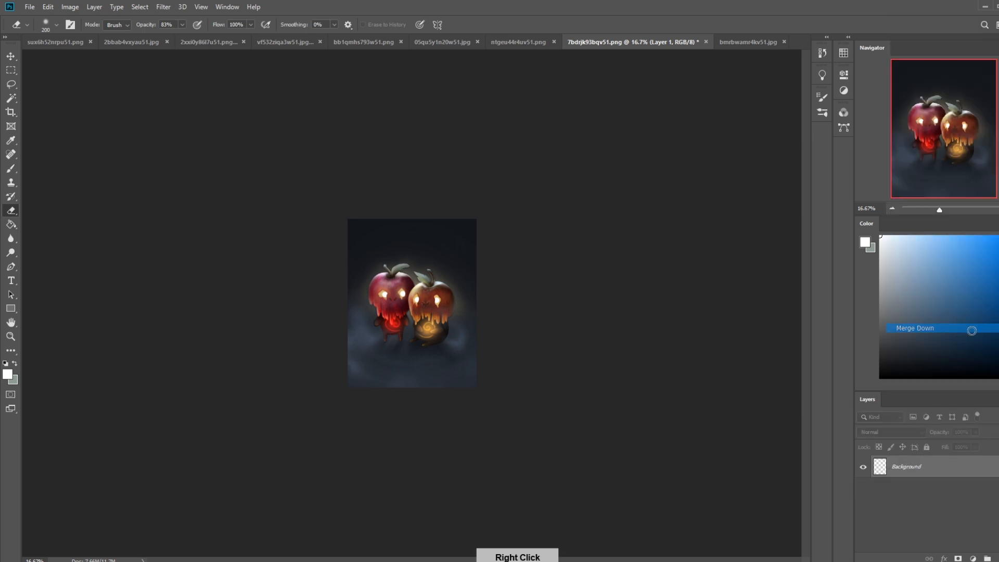
Step: Compare the artwork including the new apple highlights with the original image in the history, and restore the latest state
click(822, 52)
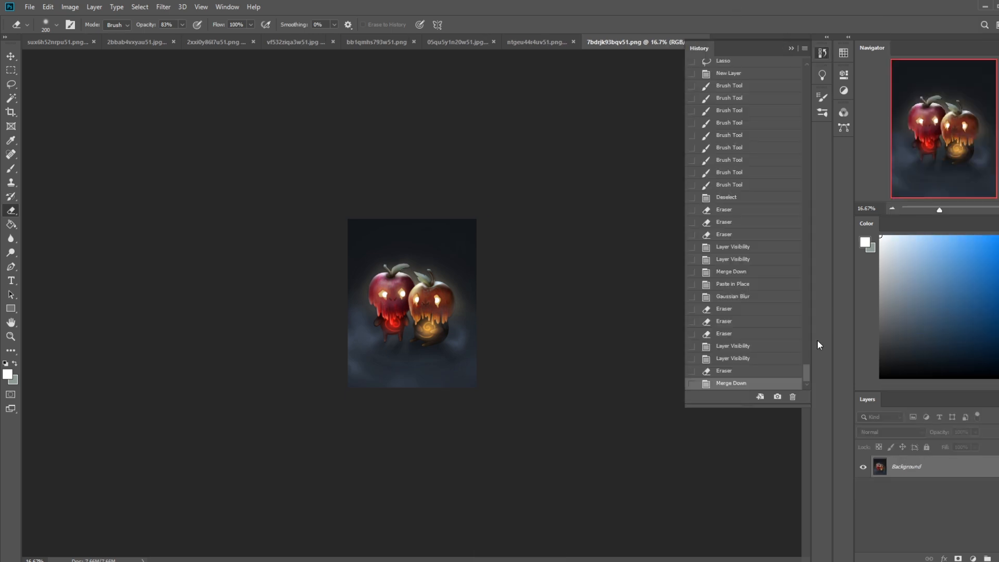
drag(805, 384, 806, 74)
click(779, 73)
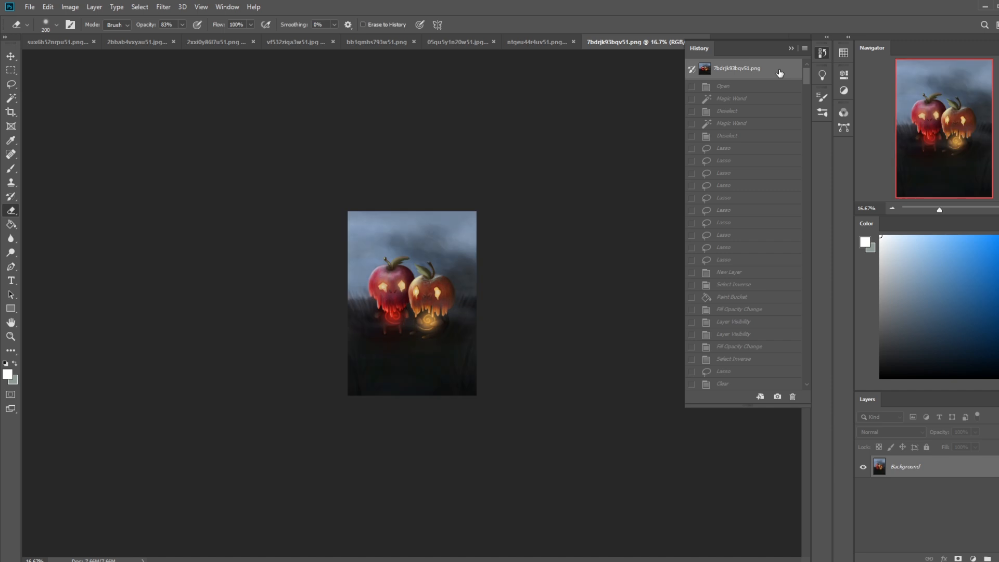
key(ctrl+plus)
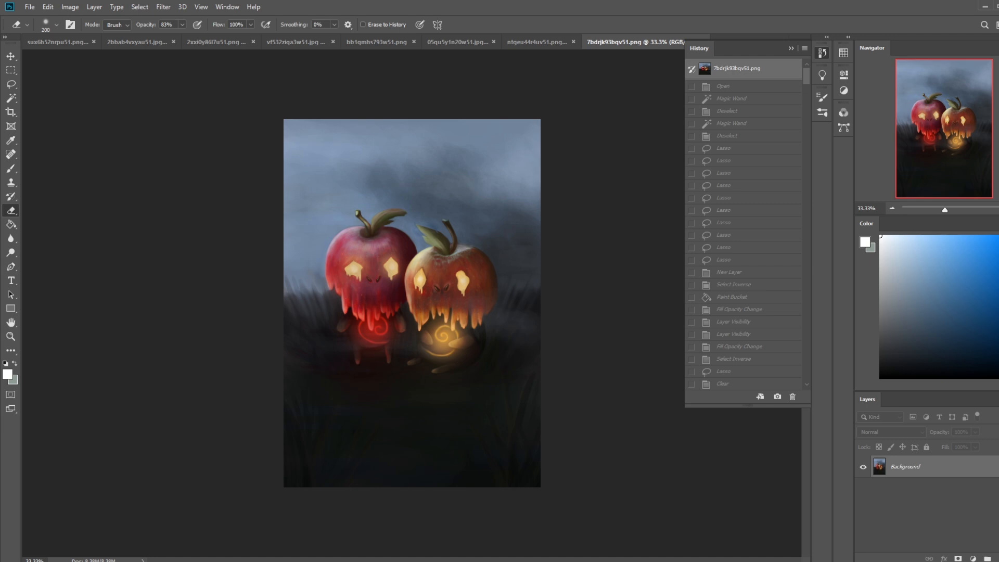
drag(806, 81, 806, 373)
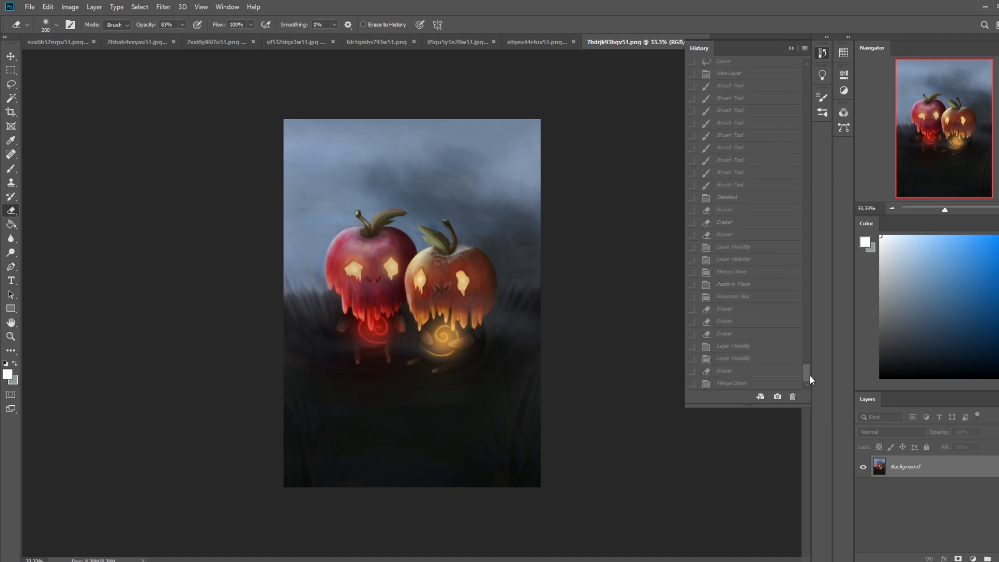
click(736, 385)
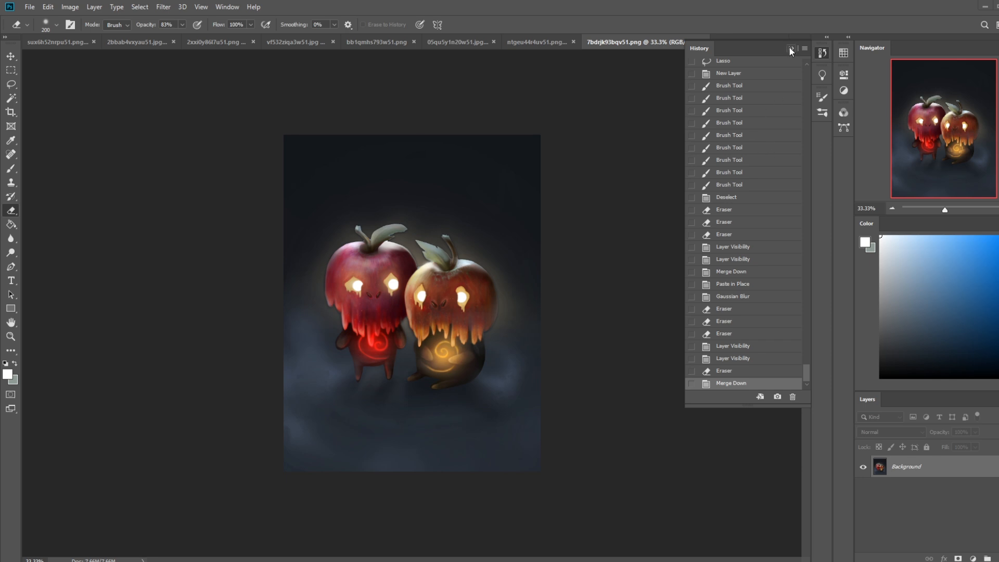
click(822, 53)
Step: Adjust the lightness of the background layer with Hue/Saturation
key(i)
key(ctrl+u)
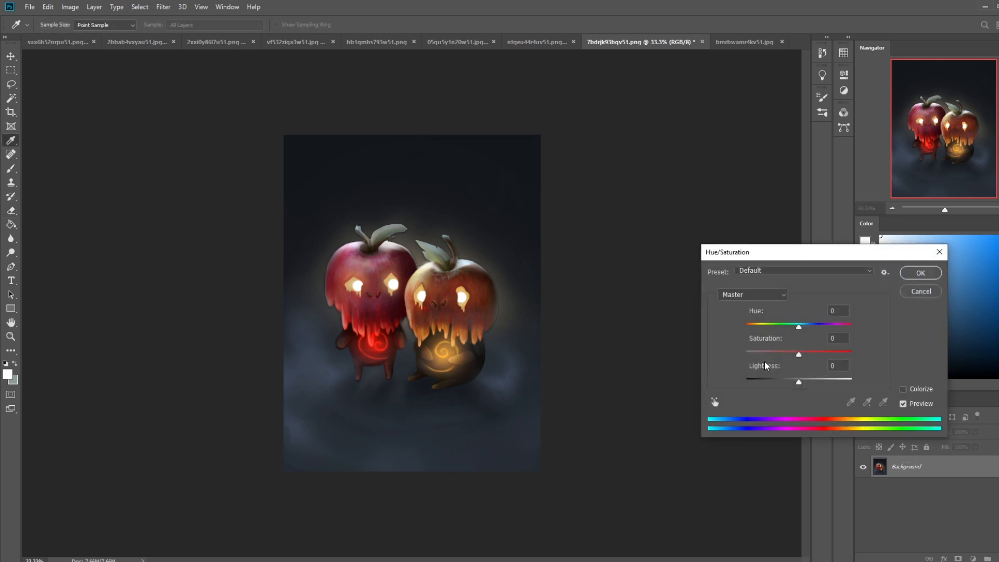
mouse_move(799, 380)
mouse_down()
mouse_move(822, 384)
mouse_move(785, 383)
mouse_move(799, 389)
mouse_up()
click(920, 273)
key(e)
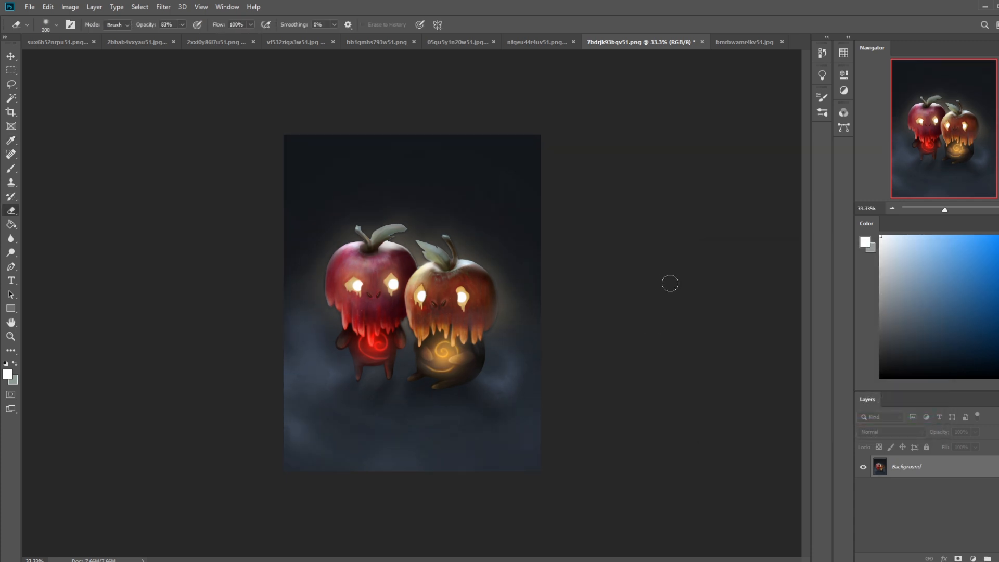
Step: Set the foreground colour to a muted blue and switch to the Blur tool
click(930, 264)
click(944, 295)
click(920, 256)
click(939, 295)
click(11, 239)
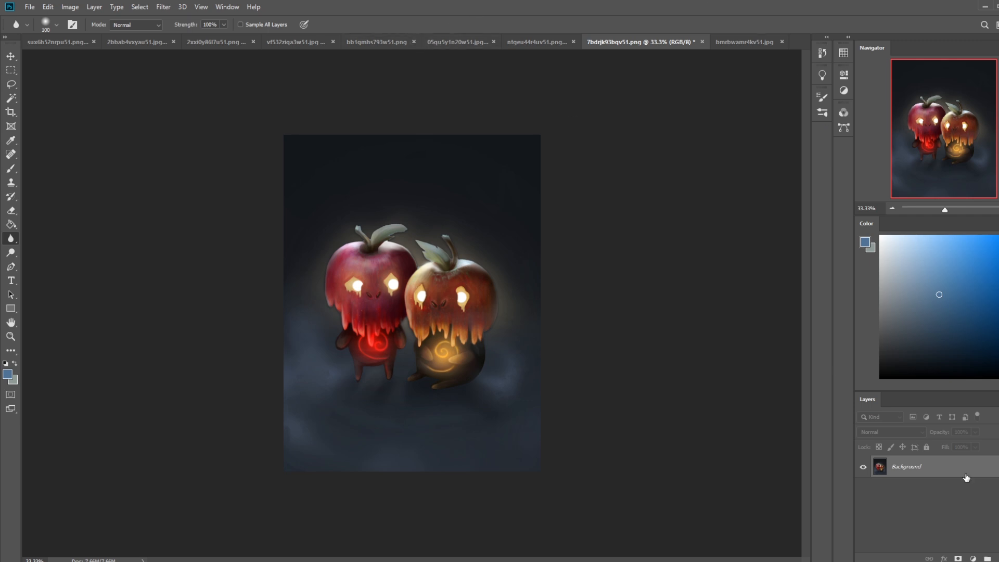
Step: Save and close the two-apple artwork, and bring up the Autumn Bonfire Elemental image
right_click(957, 470)
click(588, 97)
click(702, 42)
click(481, 215)
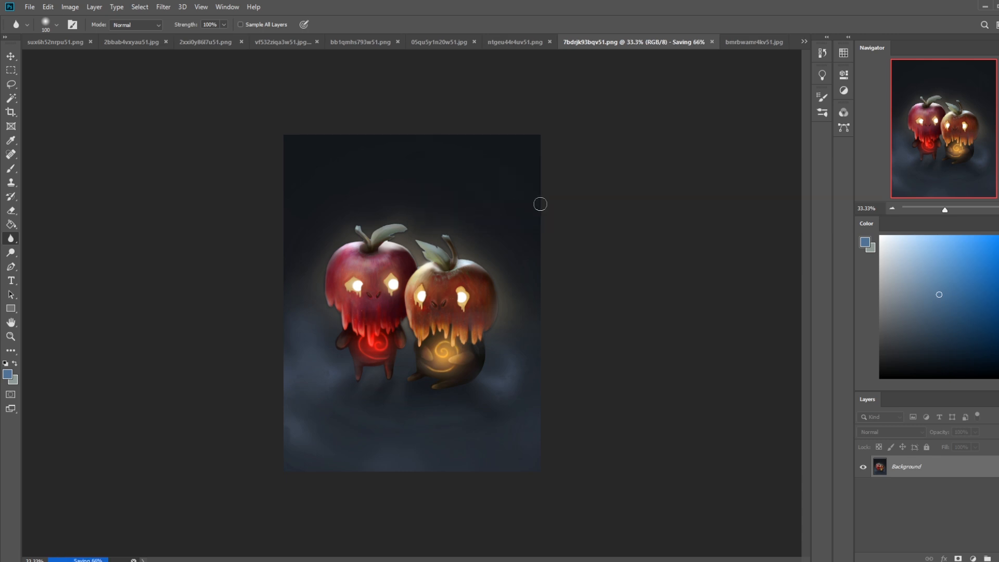
click(737, 46)
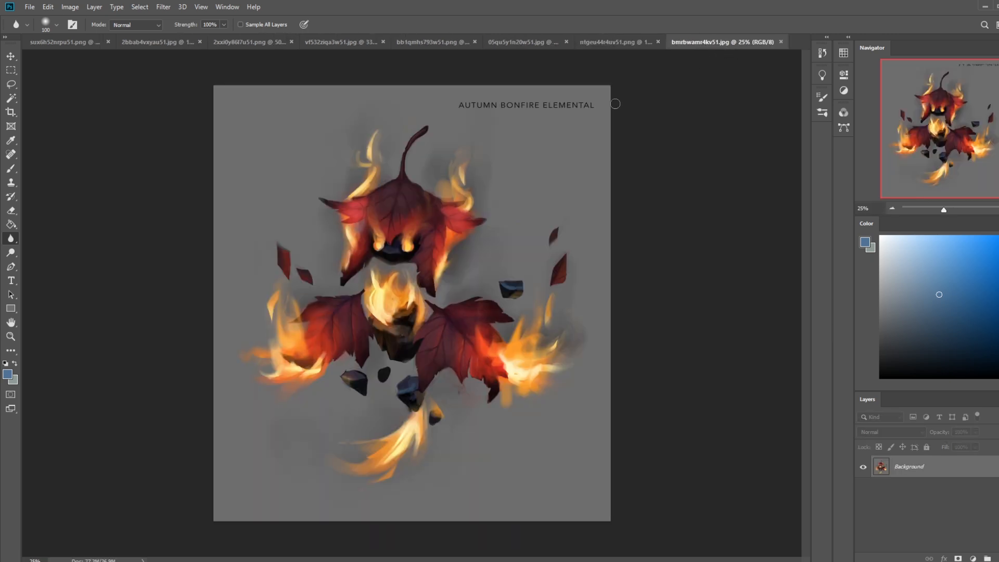
Step: Select the grey backdrop around the elemental with the Magic Wand at tolerance 14, adding the missed patches near the flames and body
key(w)
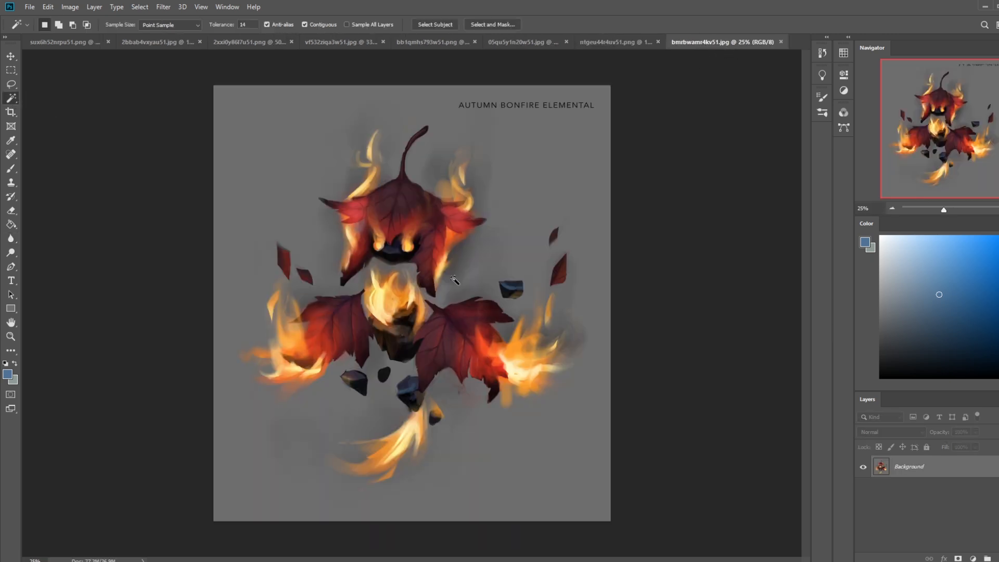
click(537, 219)
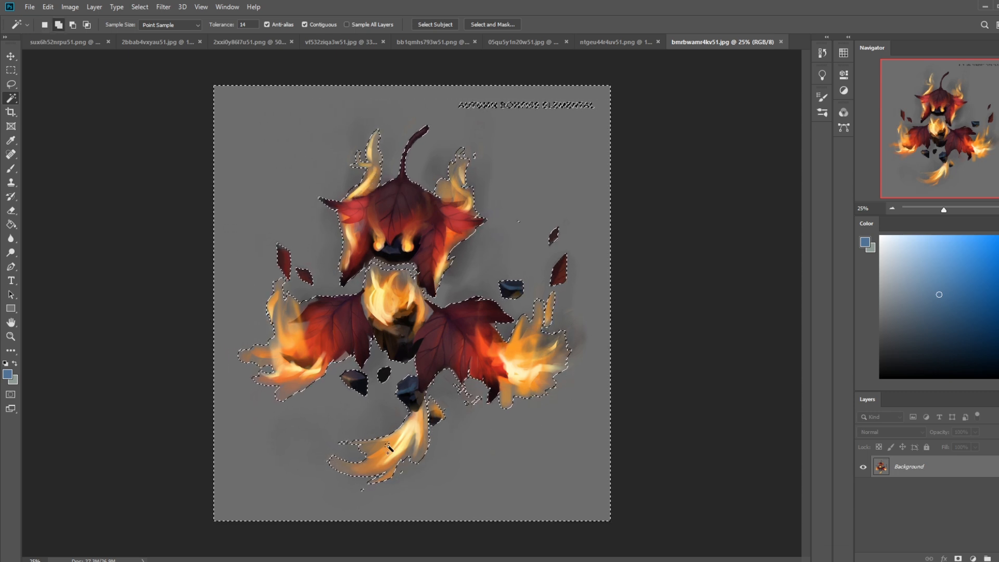
shift+click(271, 371)
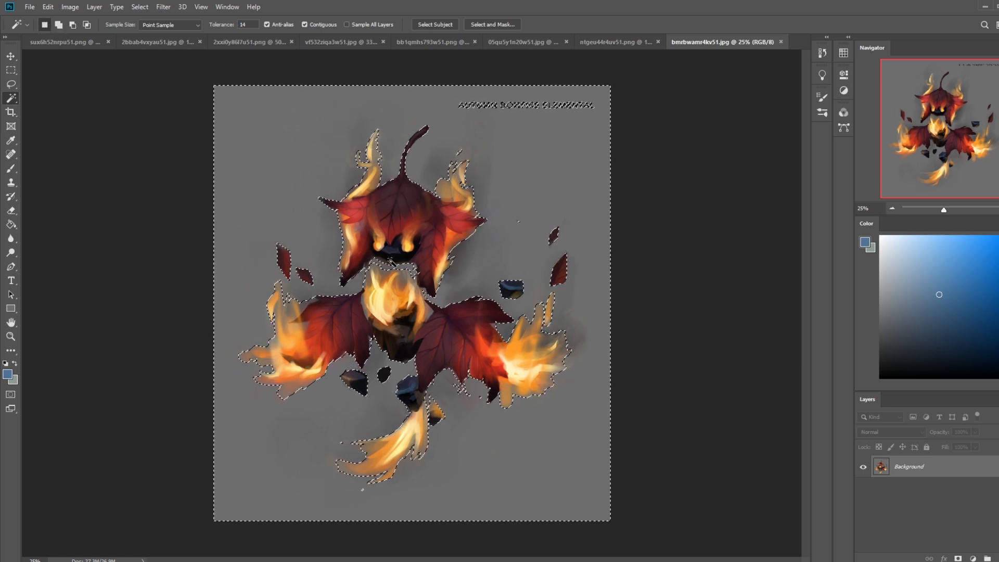
shift+click(426, 314)
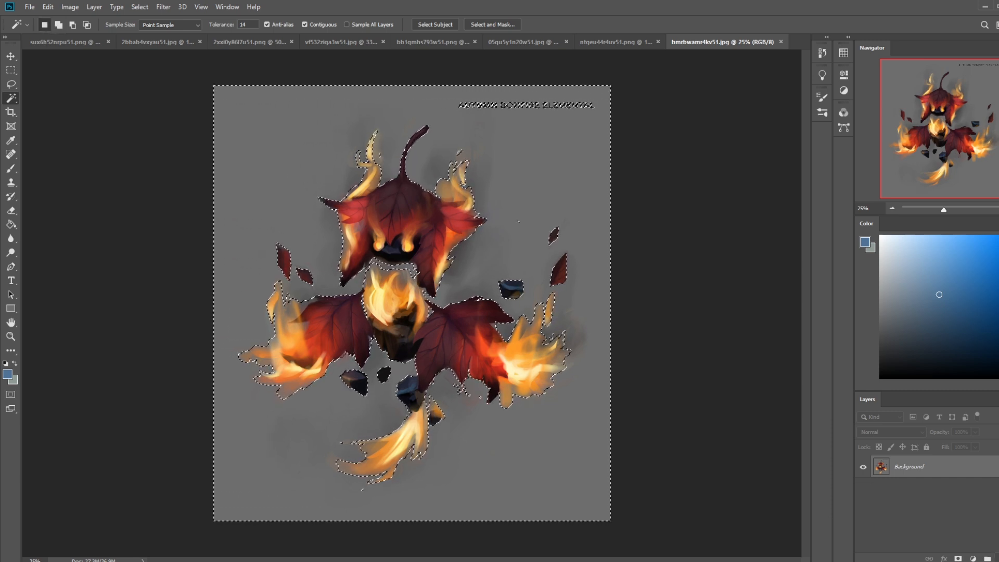
key(ctrl+d)
Step: Darken the selected backdrop with Hue/Saturation at a lightness of about -66
key(ctrl+u)
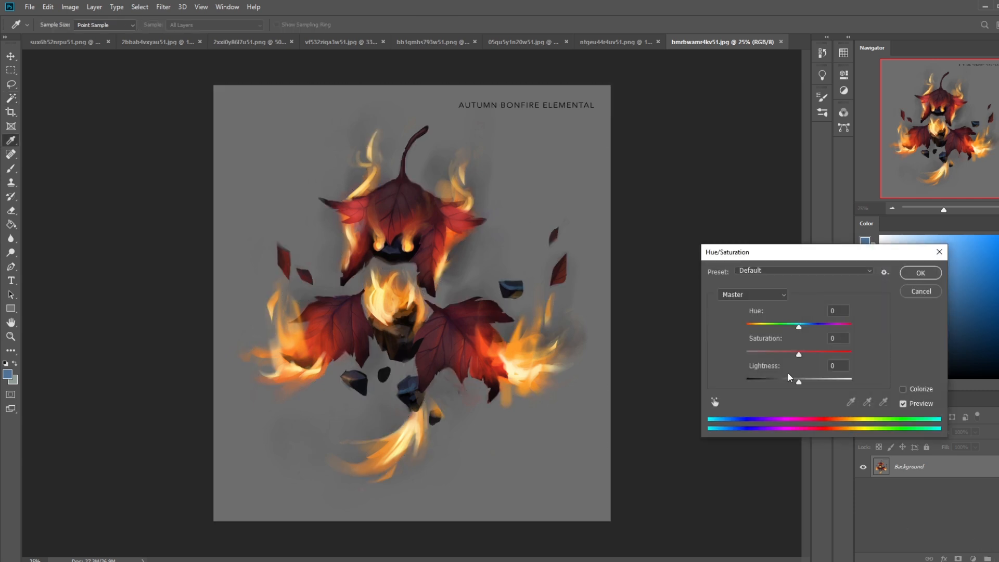
drag(798, 380, 765, 385)
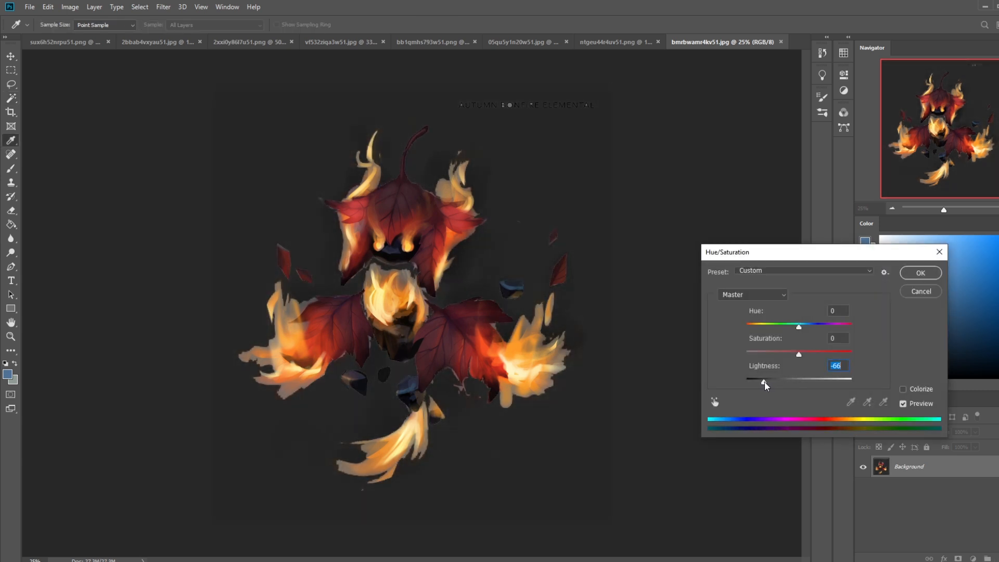
key(ctrl+minus)
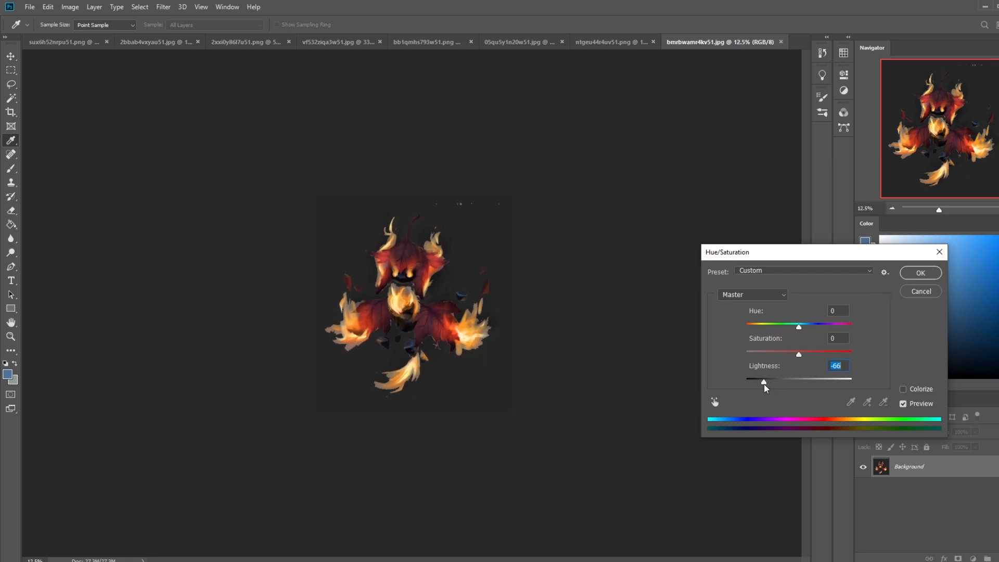
drag(764, 383, 766, 385)
click(921, 273)
Step: Set the foreground colour to a very dark navy, based on the sampled backdrop grey with the hue shifted to 223
key(w)
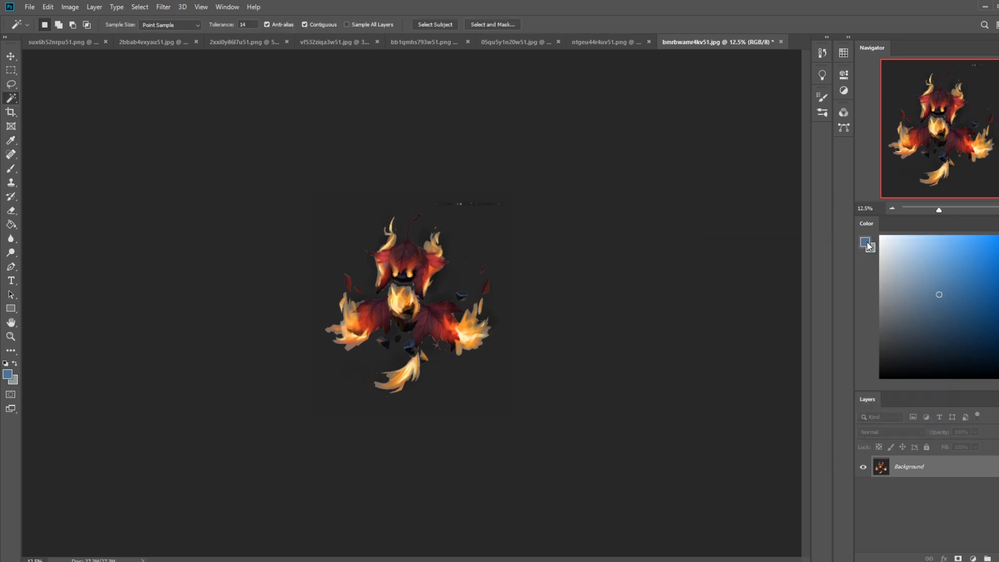
click(863, 244)
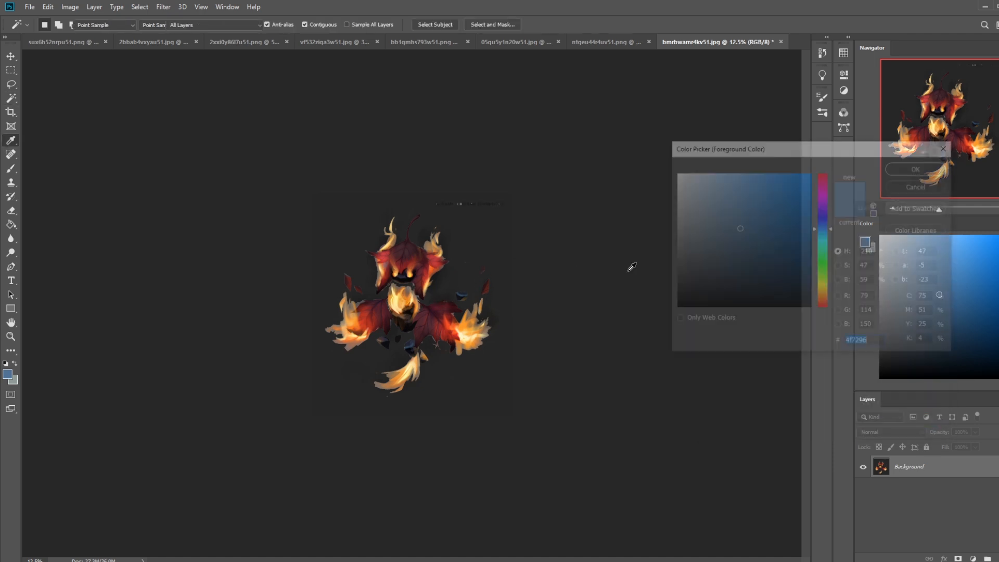
click(492, 239)
drag(825, 231, 825, 223)
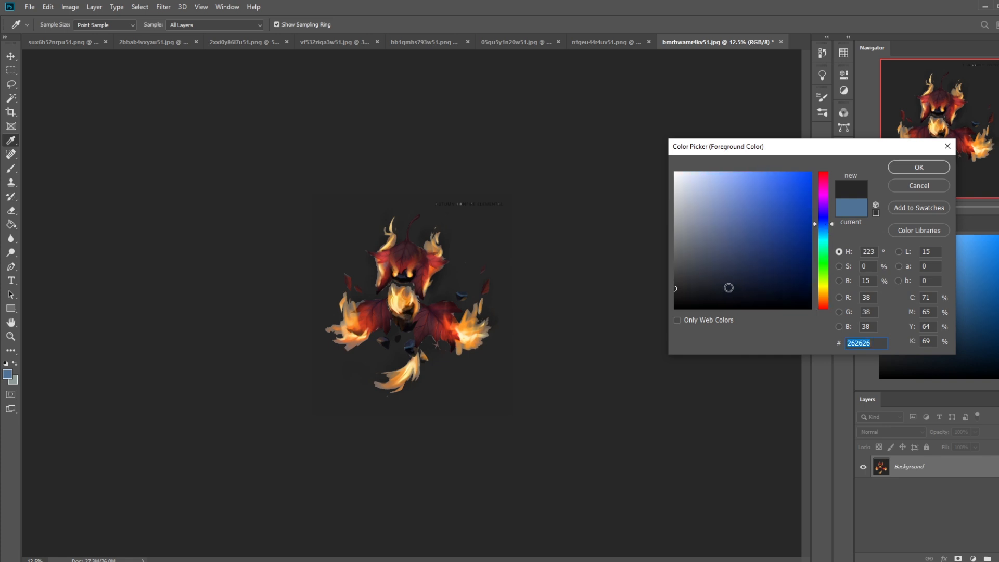
click(916, 169)
key(w)
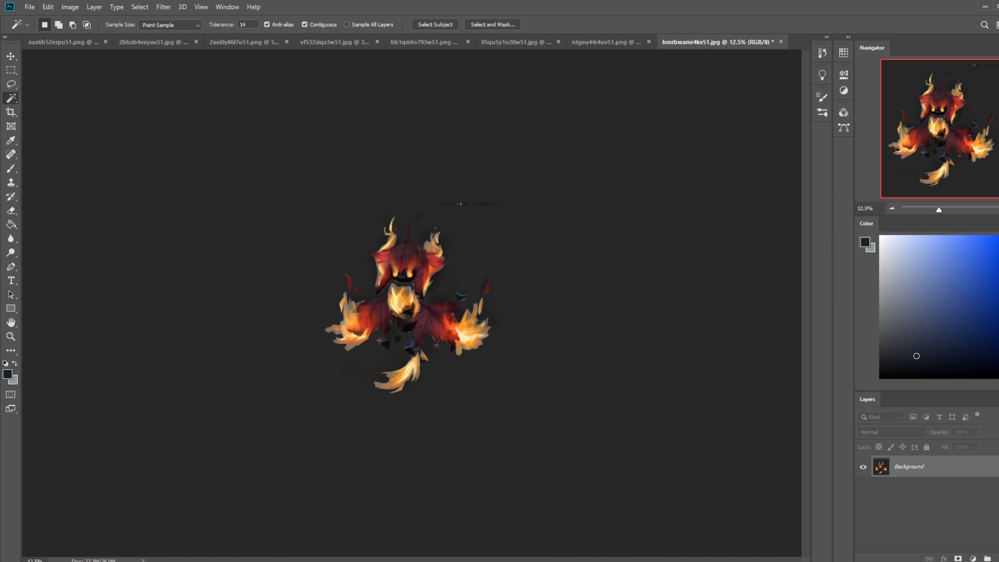
Step: Fill the selected backdrop area with the dark navy on a new layer and clear the selection
click(972, 558)
key(g)
click(452, 231)
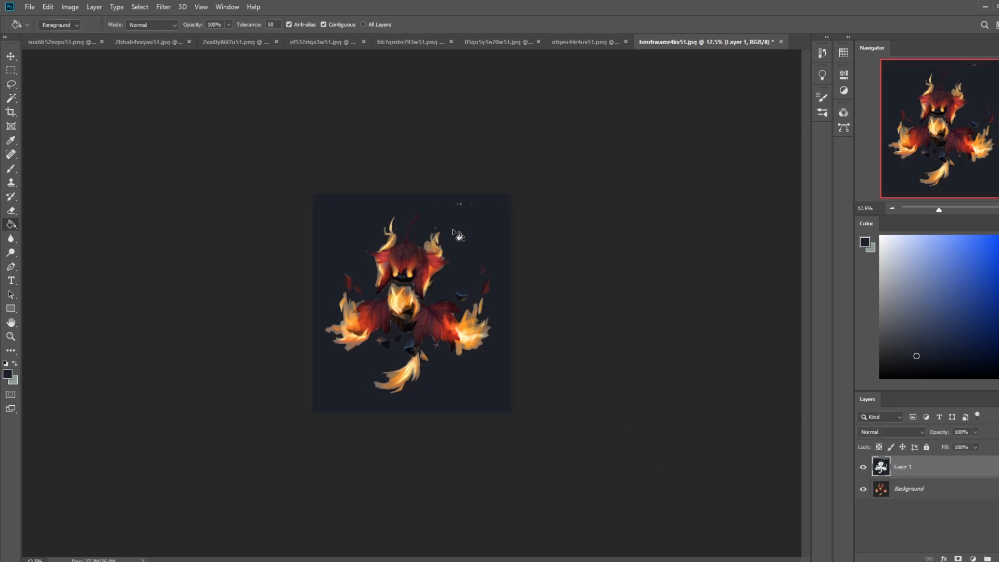
key(m)
right_click(465, 265)
click(476, 267)
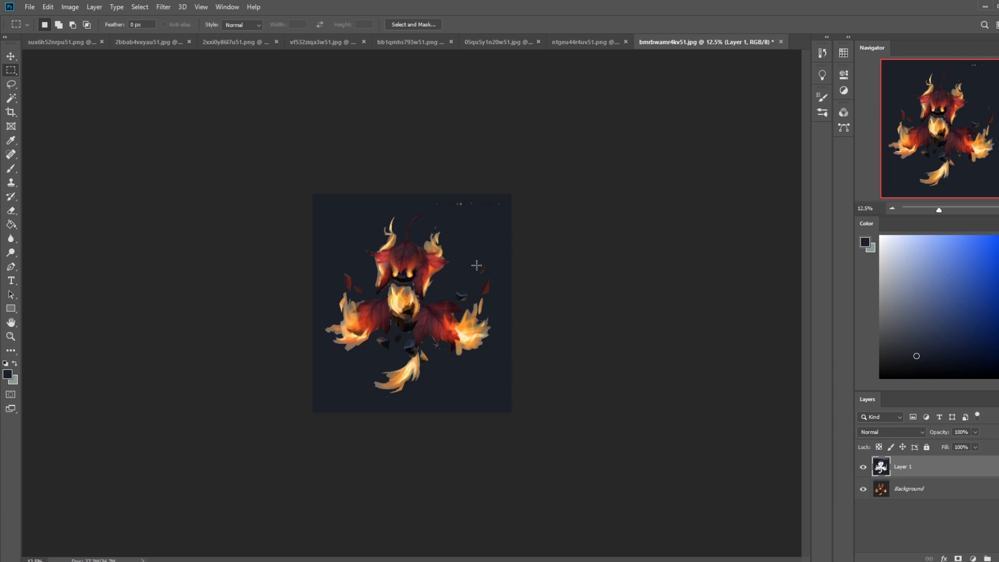
Step: Toggle the visibility of Layer 1 to compare the navy backdrop with the dark grey one
key(ctrl+plus)
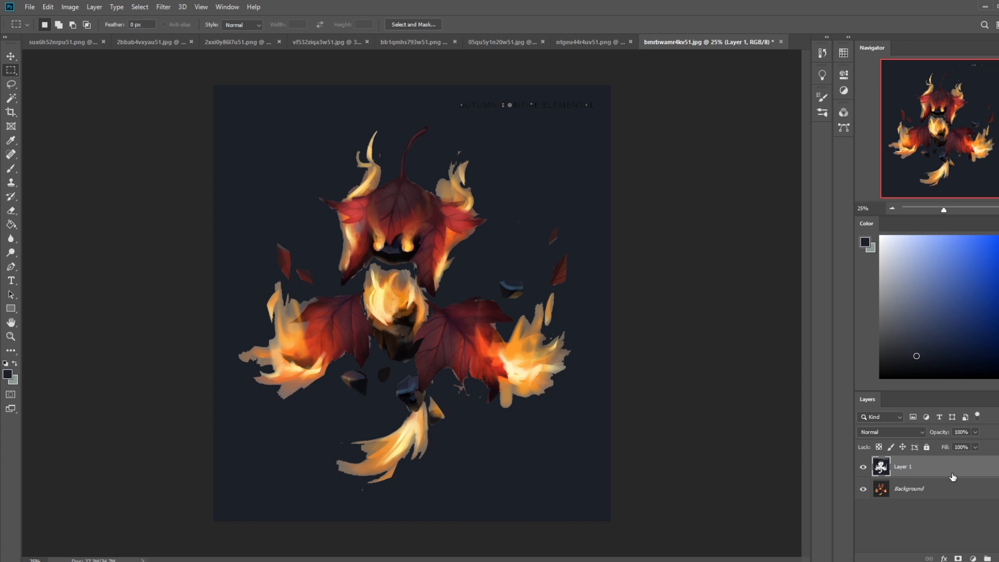
click(862, 468)
click(862, 468)
click(862, 469)
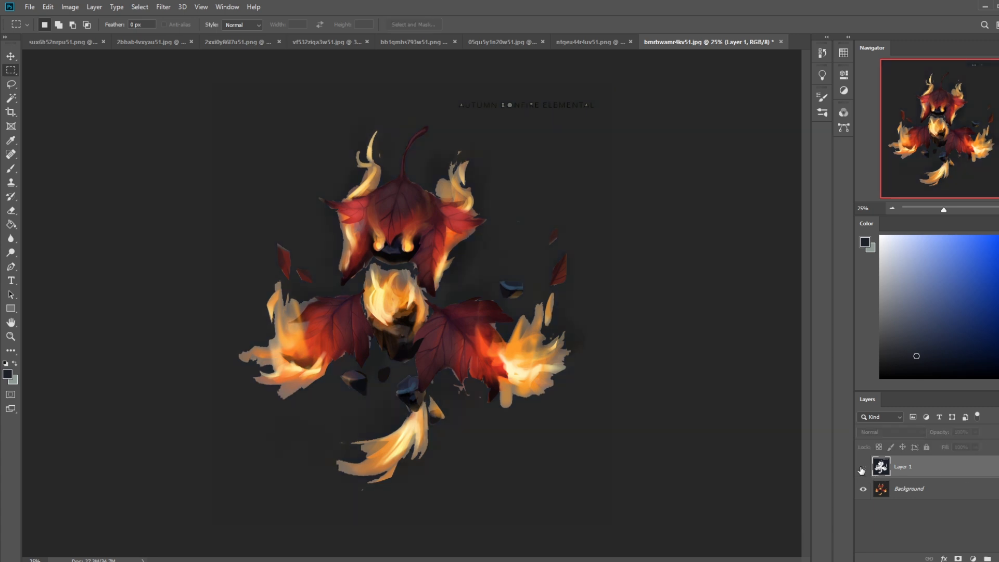
click(862, 468)
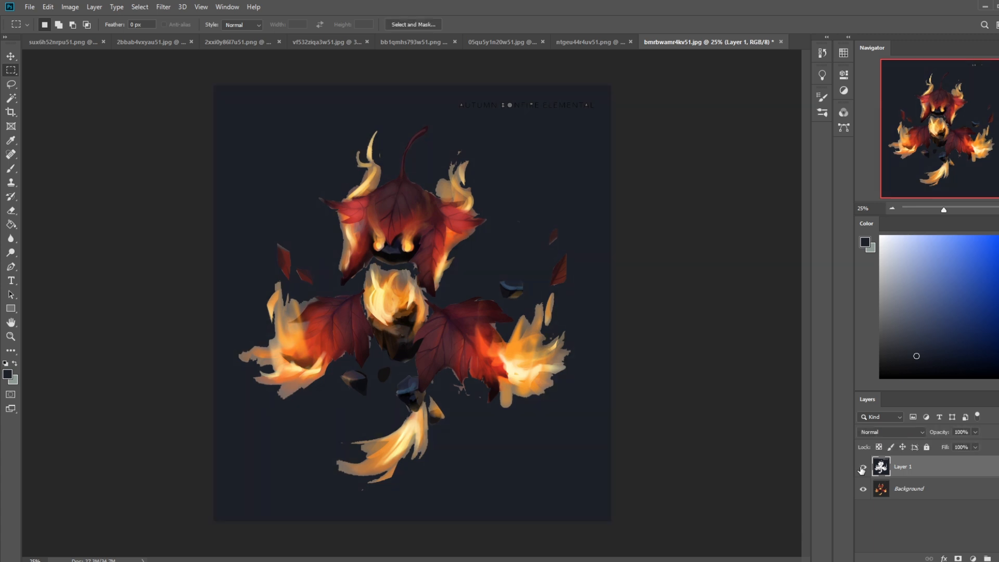
Step: Try merging Layer 1 into the background, and undo the merge
right_click(941, 466)
click(988, 332)
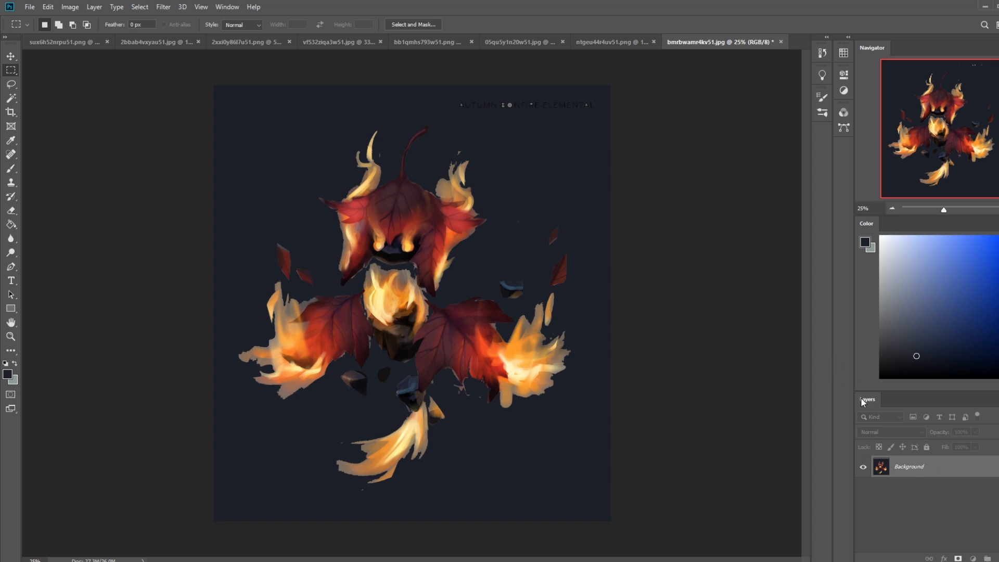
key(ctrl+z)
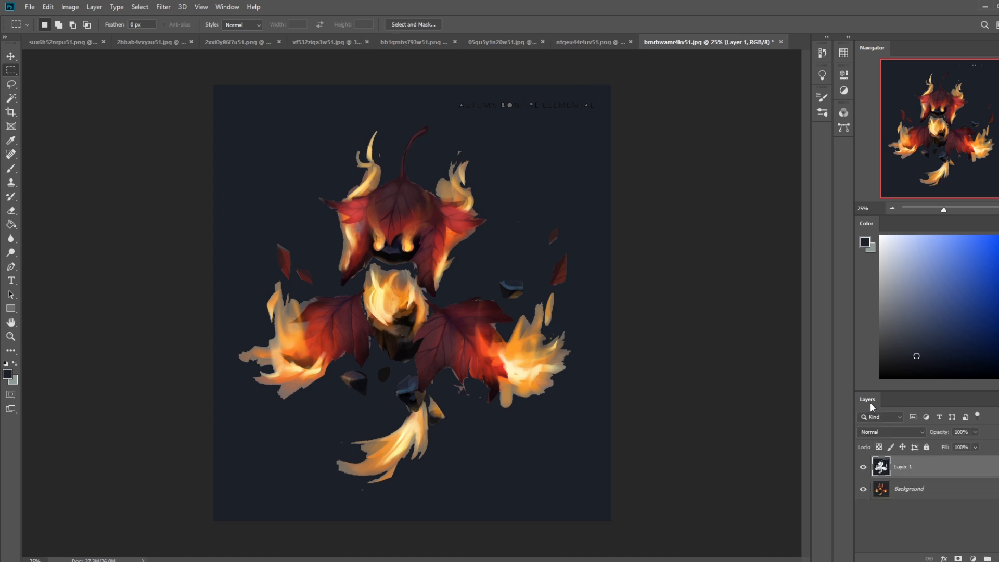
Step: Unlock the Background as Layer 0, delete the backdrop from it using Layer 1's outline, and move Layer 1 beneath it
ctrl+click(896, 465)
key(v)
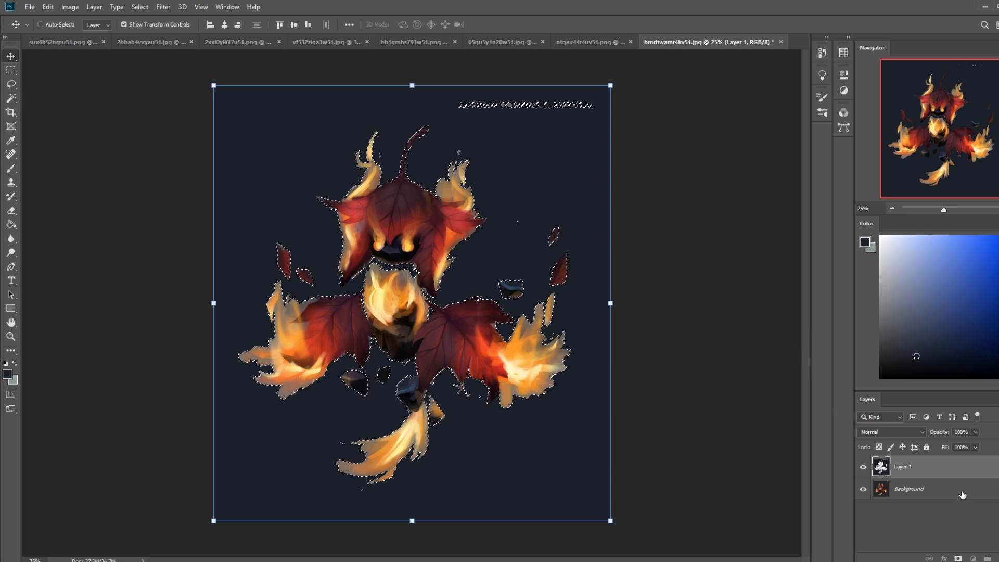
double_click(926, 489)
click(603, 170)
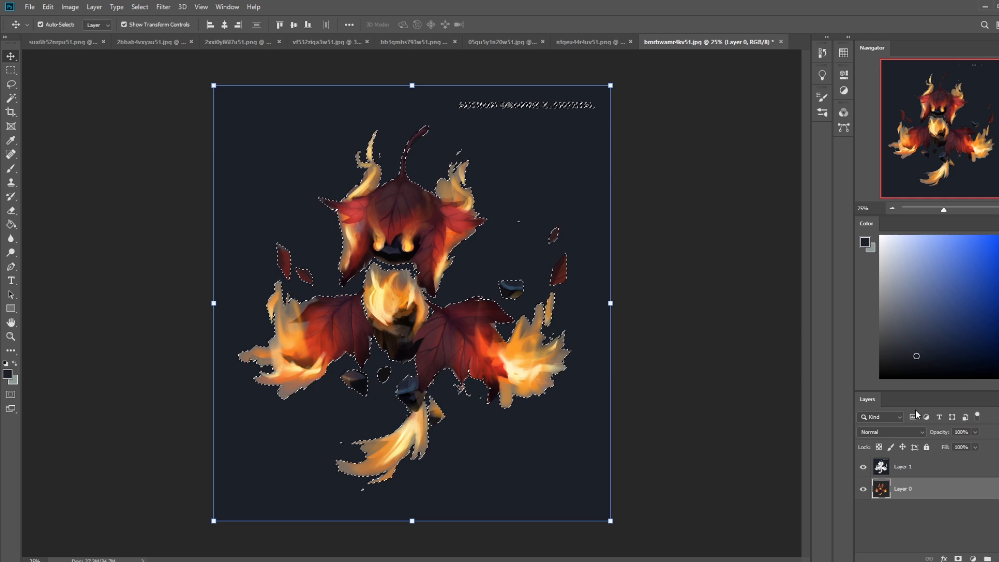
key(Delete)
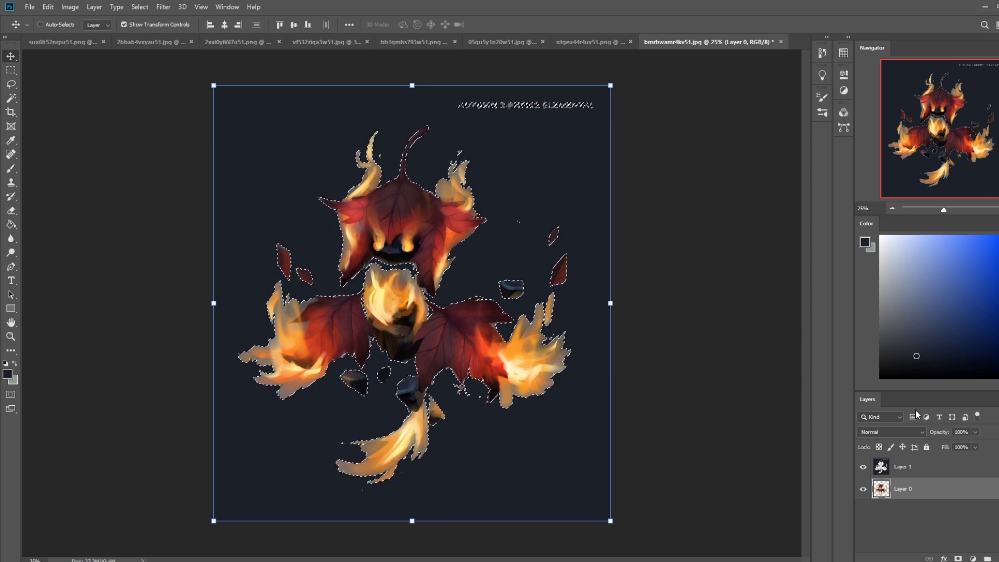
drag(947, 473, 954, 514)
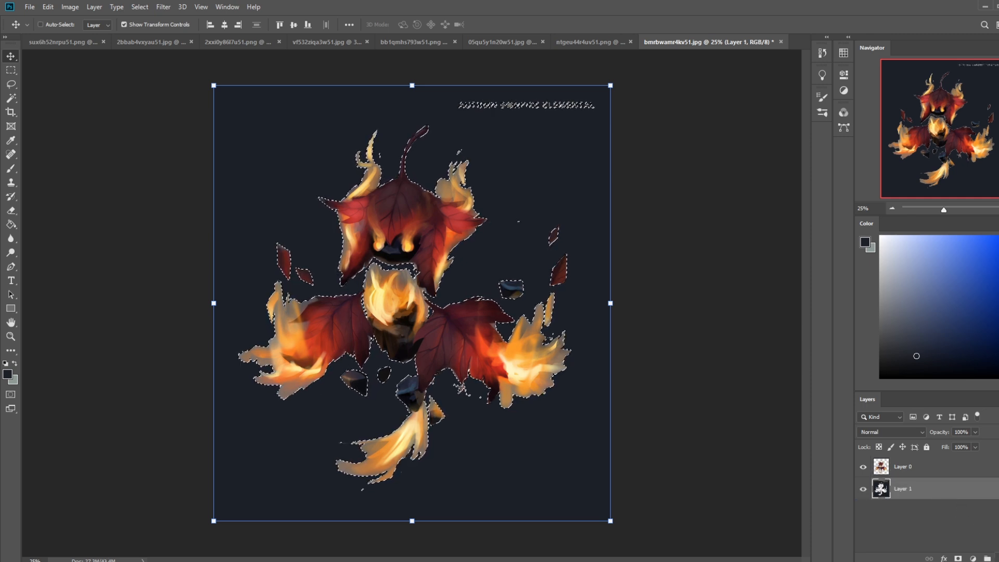
Step: Add a new layer above Layer 1, clear the selection and fill the entire layer with the dark navy sampled from the backdrop
click(998, 558)
key(g)
alt+click(586, 315)
click(550, 421)
key(m)
right_click(527, 372)
key(Escape)
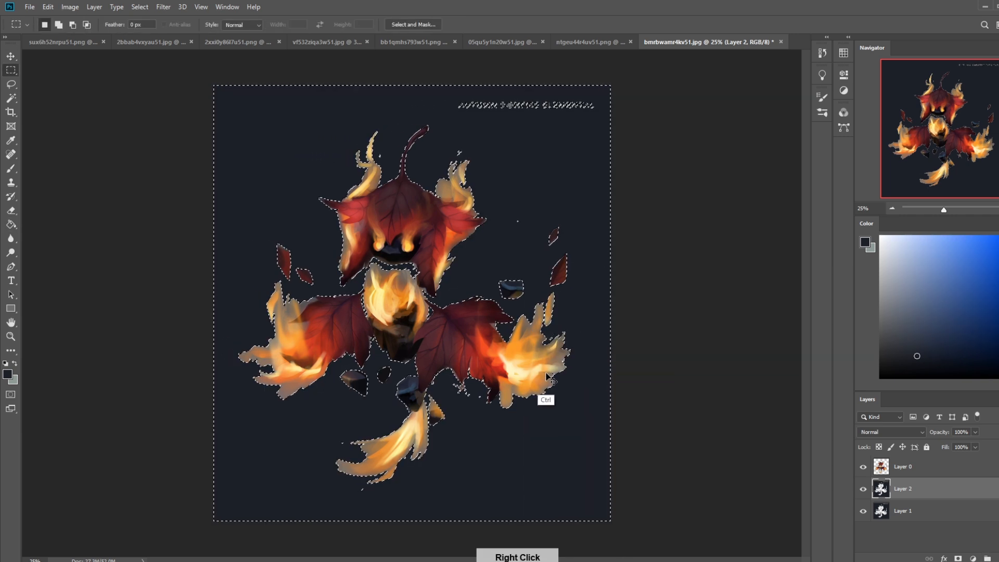
key(ctrl+z)
right_click(538, 366)
click(549, 372)
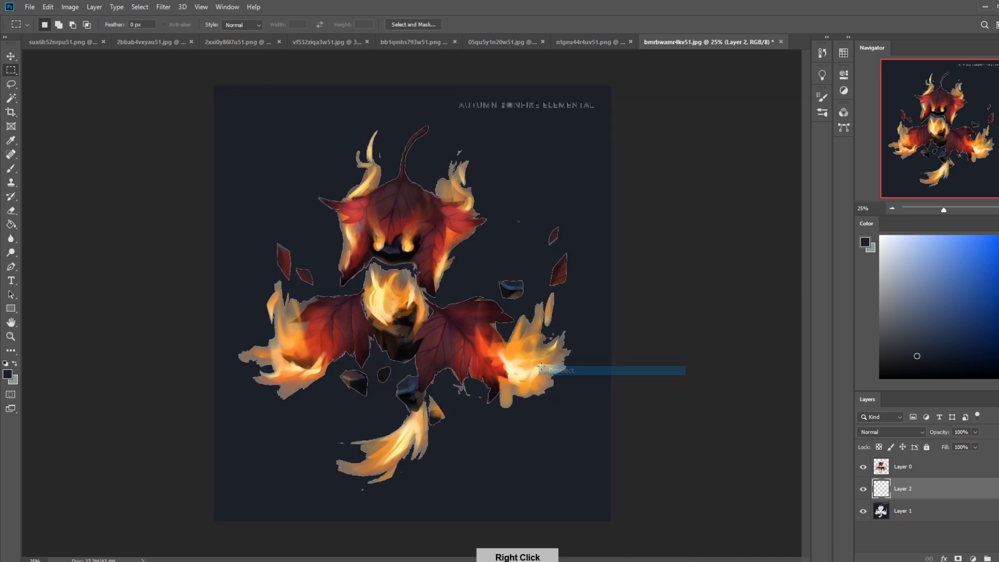
key(g)
click(599, 379)
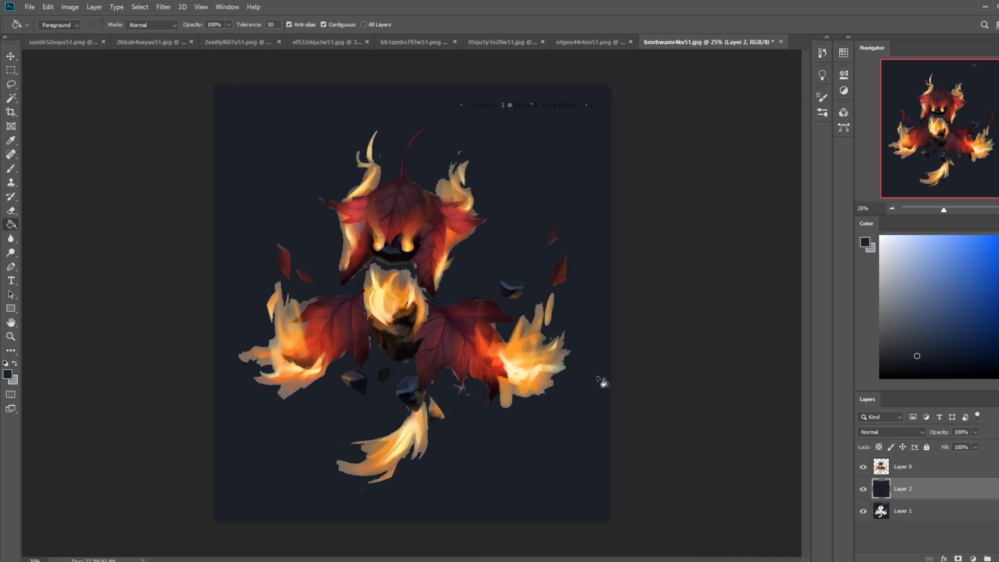
Step: Merge the navy-filled layer down into Layer 1 and duplicate Layer 0
right_click(924, 494)
click(936, 414)
click(905, 471)
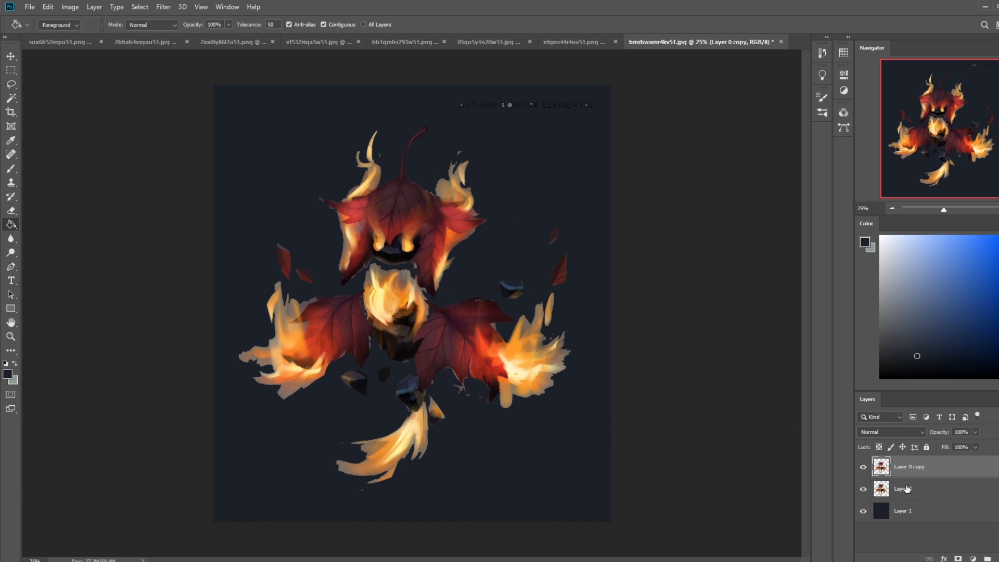
key(ctrl+j)
Step: Lasso the elemental's leaf hood, stem and both leaf arms on Layer 0, leaving out the flames
key(l)
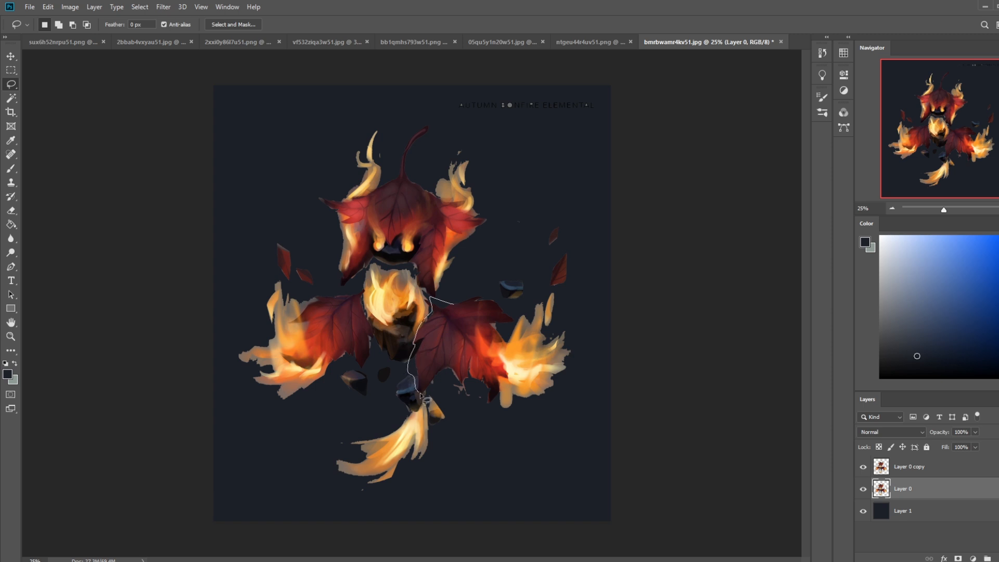
mouse_move(514, 318)
mouse_down()
mouse_move(483, 296)
mouse_move(431, 298)
mouse_up()
mouse_move(362, 284)
mouse_down()
mouse_move(372, 331)
mouse_move(363, 370)
mouse_move(327, 360)
mouse_move(309, 324)
mouse_move(316, 292)
mouse_move(362, 284)
mouse_up()
mouse_move(391, 177)
mouse_down()
mouse_move(326, 205)
mouse_move(374, 265)
mouse_move(412, 267)
mouse_move(429, 289)
mouse_move(453, 228)
mouse_move(485, 217)
mouse_move(415, 158)
mouse_move(393, 171)
mouse_up()
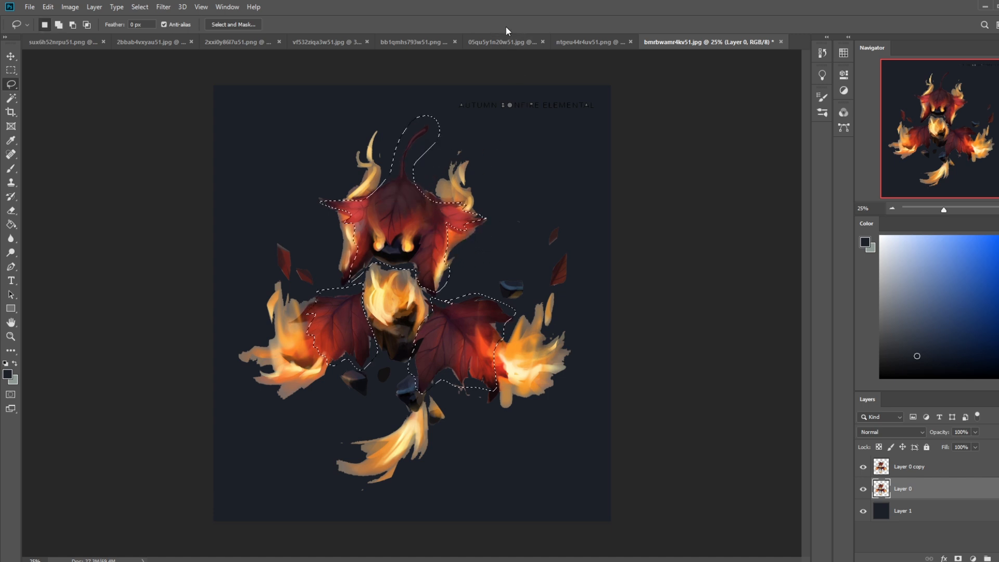
Step: Add the floating leaf fragments and the rocks below the body to the lasso selection
mouse_move(547, 229)
mouse_down()
mouse_move(575, 276)
mouse_move(551, 268)
mouse_up()
mouse_move(584, 217)
mouse_down()
mouse_move(533, 286)
mouse_move(593, 216)
mouse_move(551, 230)
mouse_move(520, 204)
mouse_up()
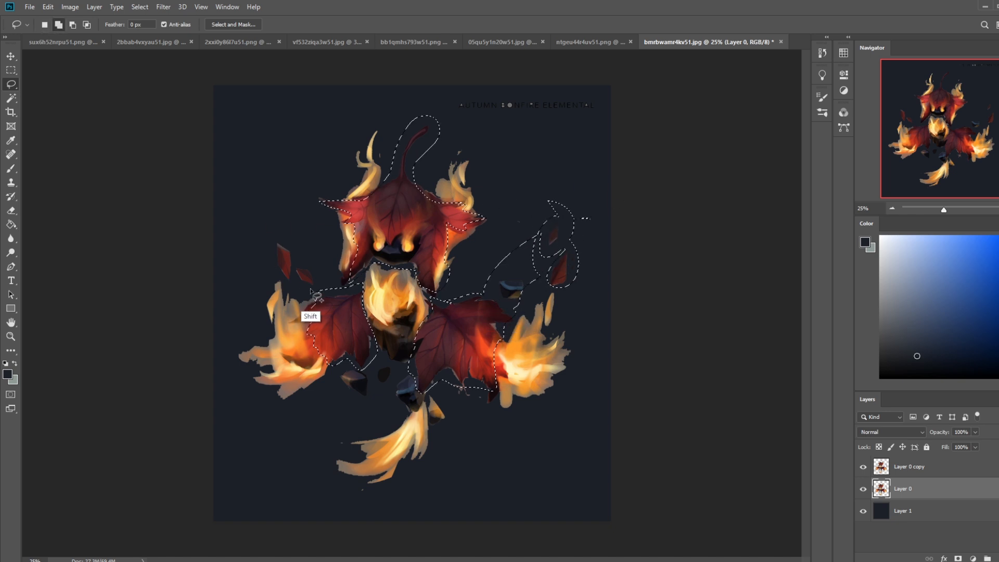
drag(274, 266, 315, 287)
mouse_move(365, 353)
mouse_down()
mouse_move(383, 380)
mouse_move(337, 399)
mouse_move(346, 362)
mouse_move(359, 359)
mouse_move(415, 411)
mouse_move(400, 372)
mouse_up()
mouse_move(466, 386)
mouse_down()
mouse_move(485, 410)
mouse_move(496, 394)
mouse_up()
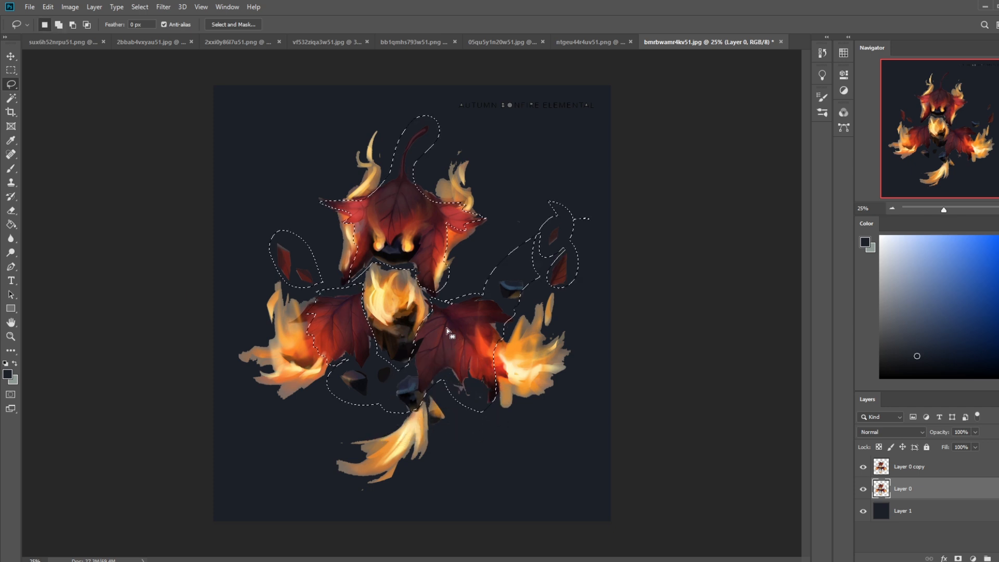
Step: Delete the selected leaf, stem and rock areas from Layer 0 and clear the selection
mouse_move(558, 112)
mouse_down()
mouse_move(580, 125)
mouse_move(462, 95)
mouse_move(568, 132)
mouse_up()
key(ctrl+z)
key(Delete)
right_click(533, 239)
click(559, 249)
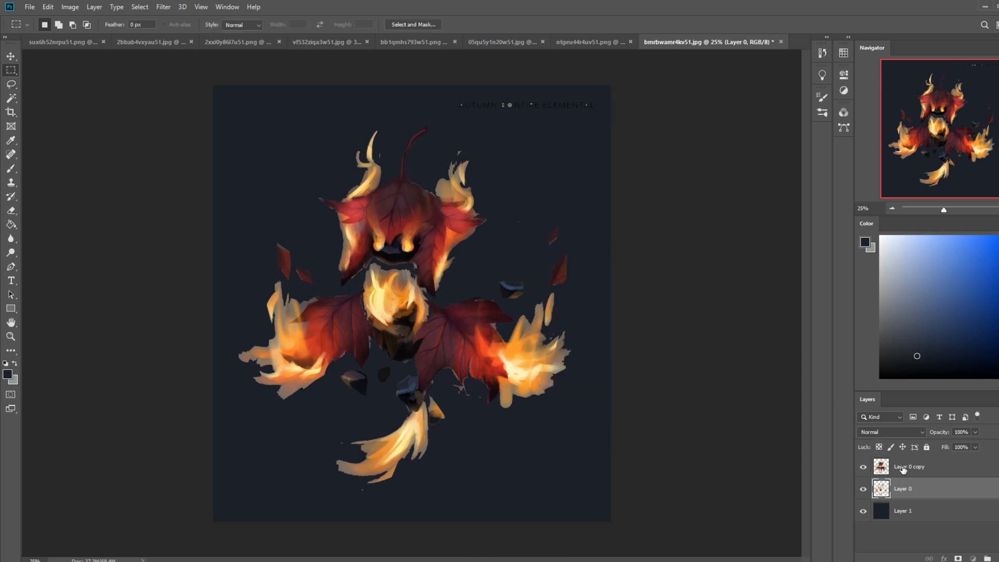
Step: Lasso the "AUTUMN BONFIRE ELEMENTAL" title and remove it from Layer 0 copy
key(alt+bracketright)
mouse_move(575, 142)
mouse_down()
mouse_move(460, 94)
mouse_move(613, 77)
mouse_up()
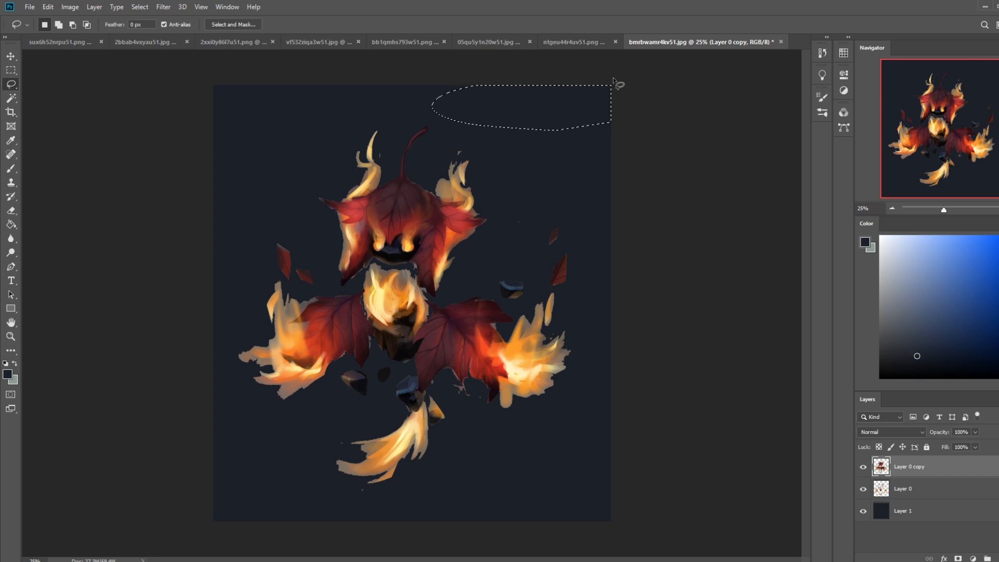
Step: Clear the selection, apply a Gaussian Blur to the flames on Layer 0, and compare the glow with Layer 0 copy hidden
key(m)
right_click(526, 267)
click(536, 272)
click(902, 486)
click(163, 6)
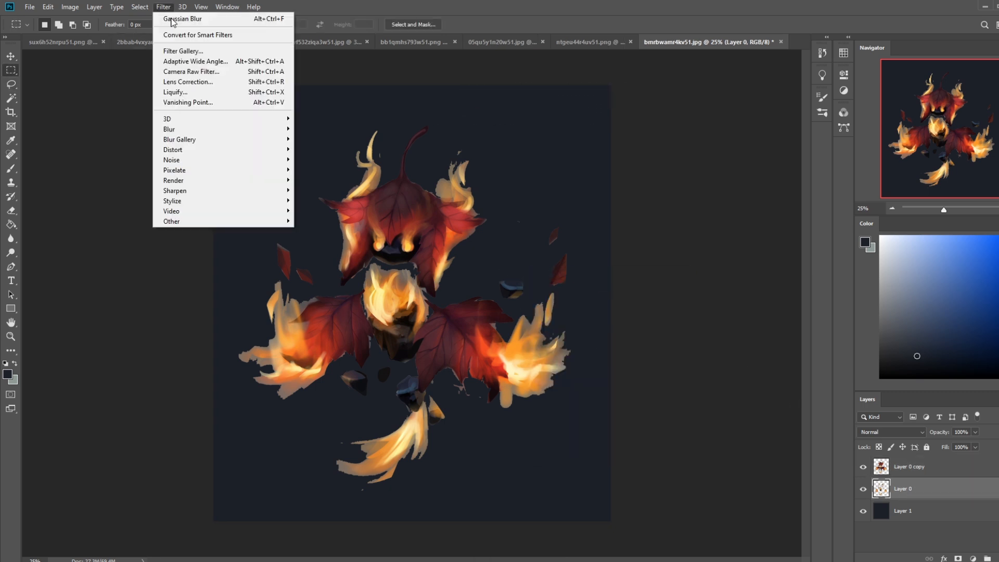
mouse_move(182, 130)
click(323, 169)
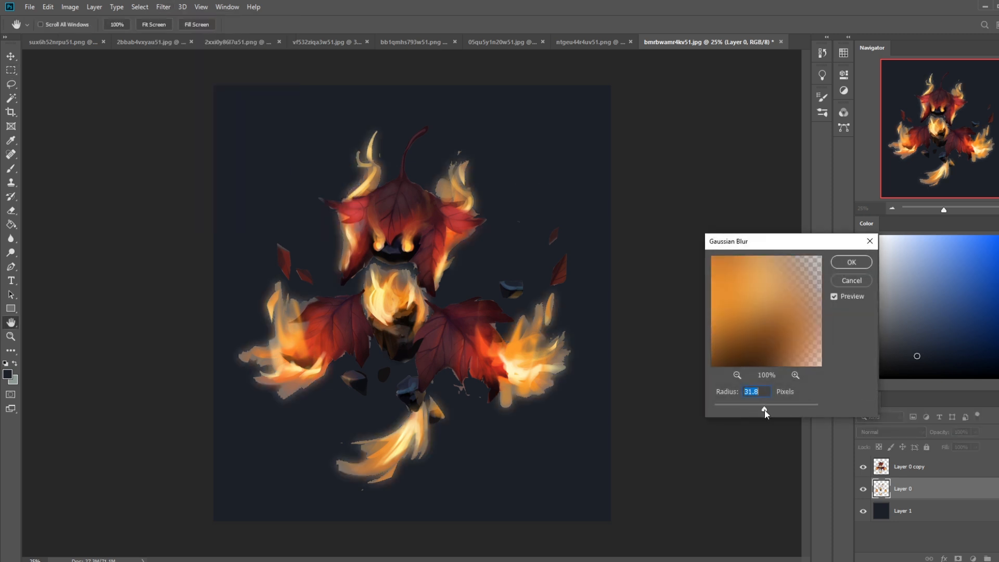
drag(764, 410, 768, 409)
click(851, 261)
click(863, 467)
click(863, 468)
Step: Soften the hard edges of both arms' flames on Layer 0 copy, using the Eraser at 91% opacity
click(905, 467)
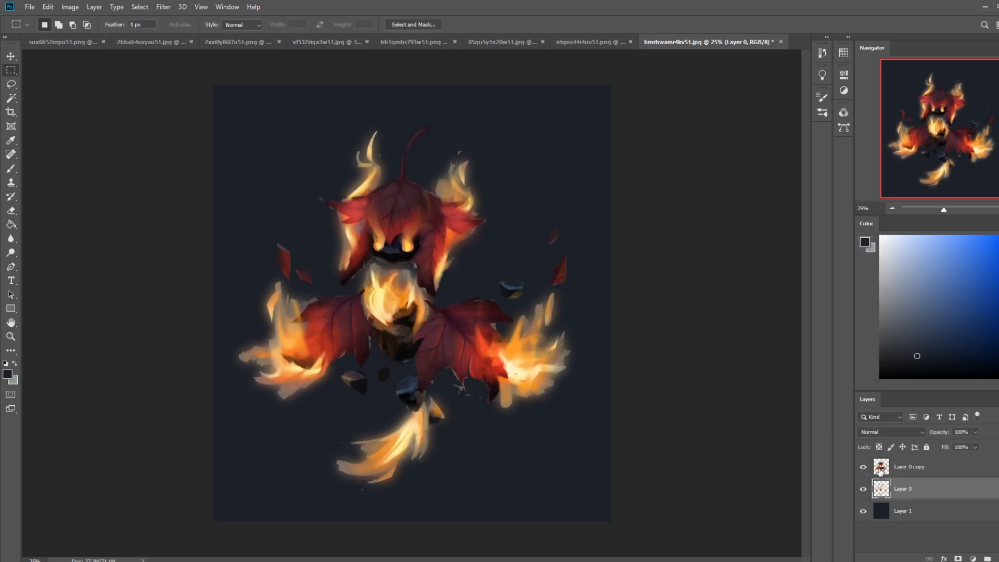
key(e)
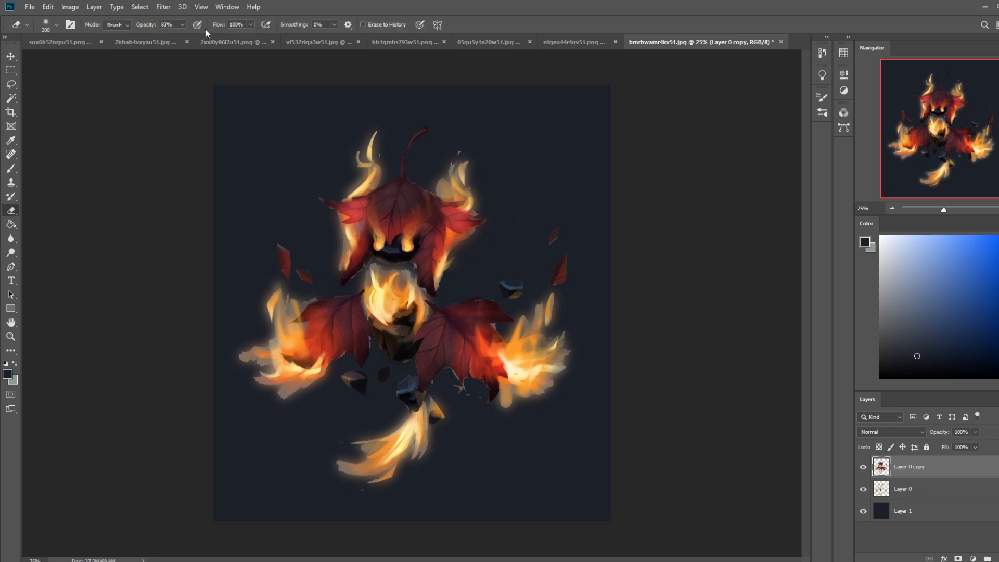
key(bracketright)
key(bracketright)
key(bracketright)
click(183, 24)
mouse_move(261, 302)
mouse_down()
mouse_move(262, 339)
mouse_move(229, 360)
mouse_move(261, 368)
mouse_move(244, 377)
mouse_move(267, 388)
mouse_move(322, 378)
mouse_move(292, 401)
mouse_up()
key(bracketright)
key(bracketright)
key(bracketright)
mouse_move(563, 395)
mouse_down()
mouse_move(516, 403)
mouse_move(577, 376)
mouse_move(593, 284)
mouse_up()
key(bracketleft)
key(bracketleft)
mouse_move(554, 319)
mouse_down()
mouse_move(551, 278)
mouse_move(529, 319)
mouse_up()
Step: Erase the hard outer edges of the head flames and the tail flame on Layer 0 copy
key(bracketleft)
key(bracketleft)
key(bracketright)
key(bracketright)
mouse_move(446, 187)
mouse_down()
mouse_move(480, 186)
mouse_move(447, 152)
mouse_up()
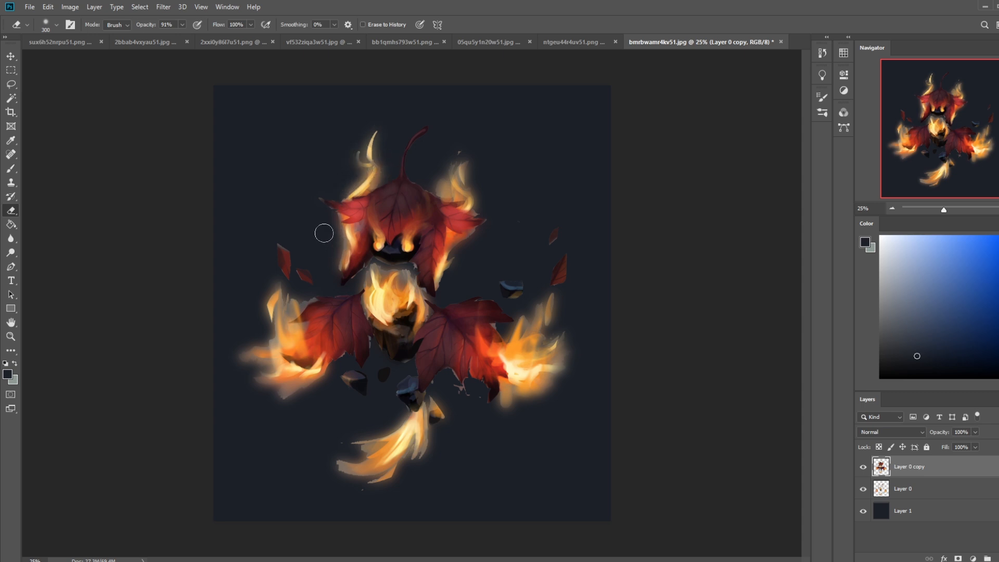
mouse_move(382, 432)
mouse_down()
mouse_move(332, 445)
mouse_move(340, 456)
mouse_move(379, 446)
mouse_move(328, 475)
mouse_move(397, 471)
mouse_up()
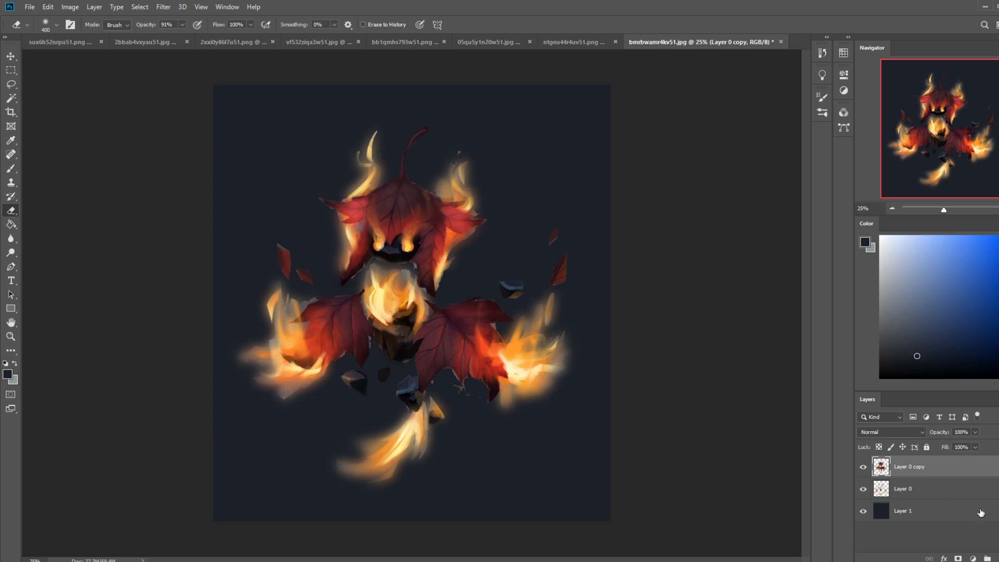
Step: Lower the fill opacity of Layer 0 below 70% and toggle its visibility to compare the glow
click(954, 490)
drag(969, 461, 952, 464)
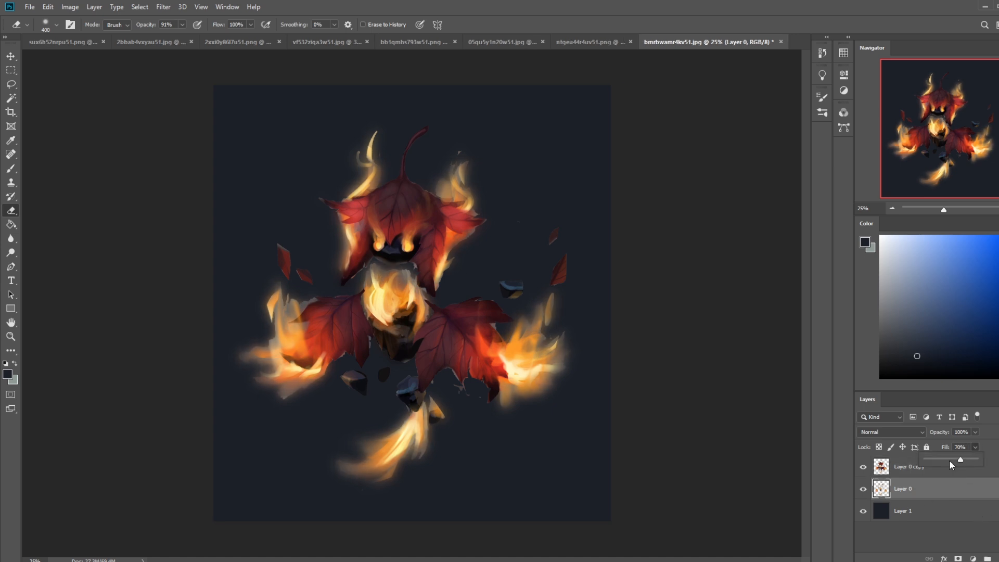
click(948, 458)
drag(952, 458, 953, 457)
click(863, 490)
click(862, 491)
click(863, 491)
click(863, 491)
Step: Darken the Layer 1 backdrop with a Levels black input of 10 and raise its saturation by 17
click(926, 510)
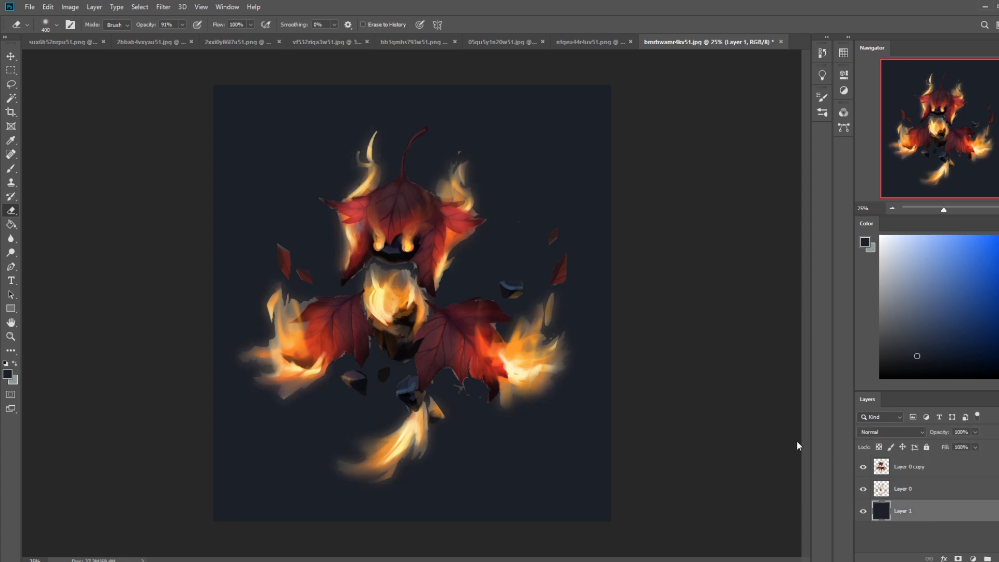
key(ctrl+l)
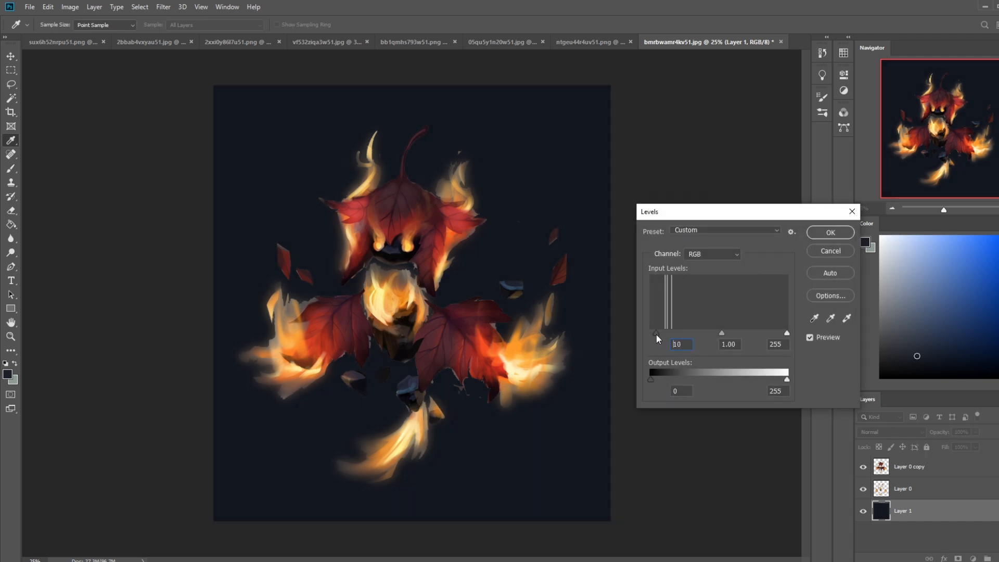
click(829, 234)
key(ctrl+u)
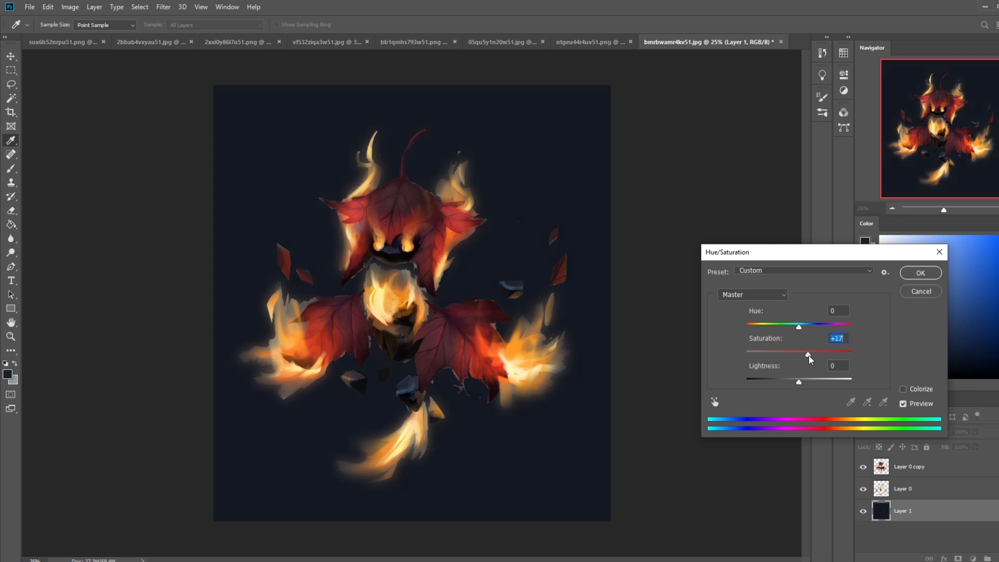
click(924, 272)
Step: Lock the transparent pixels of Layer 0 copy and dodge the highlights of the leaf arm on the right at 9% exposure
key(e)
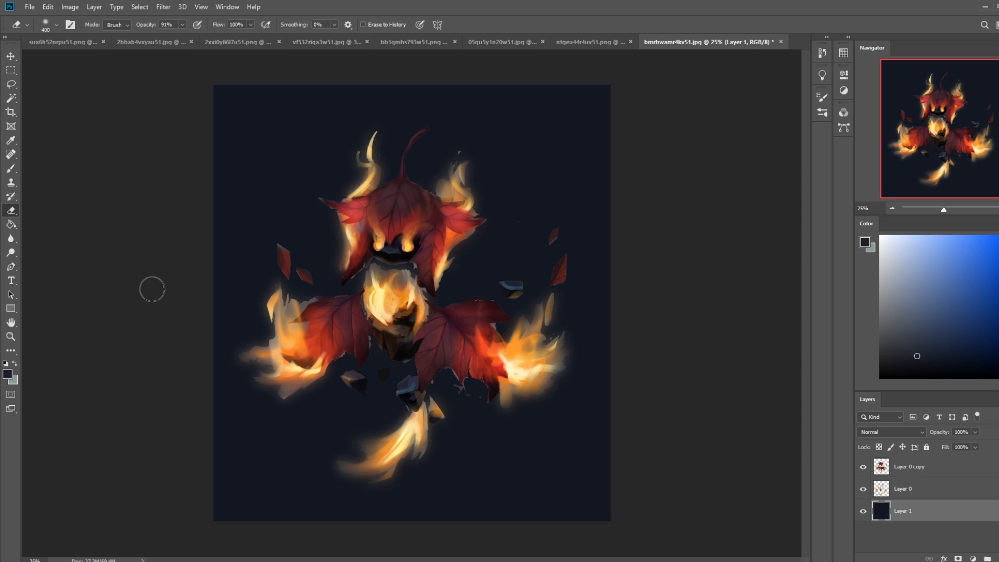
click(11, 253)
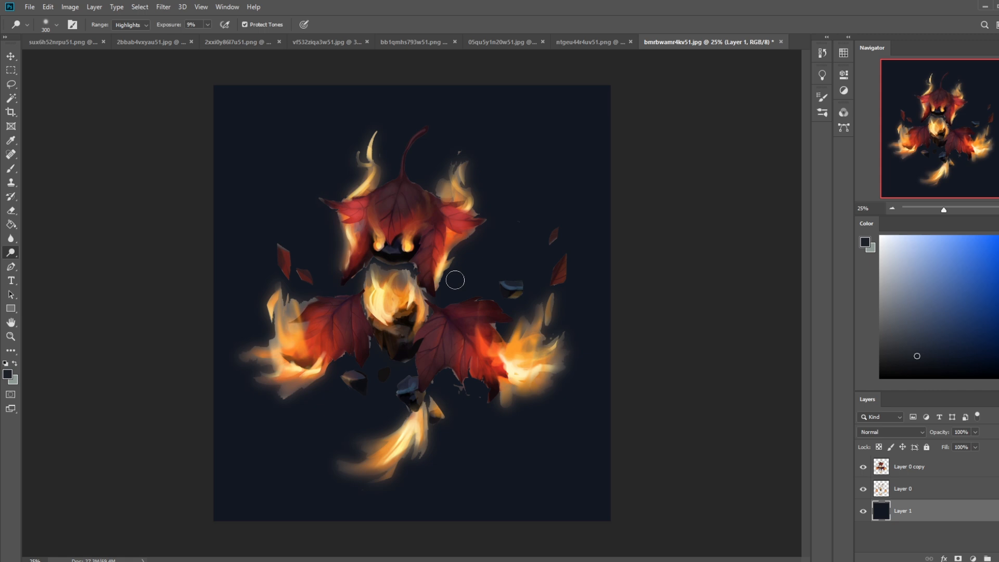
key(bracketright)
key(ctrl+minus)
key(bracketright)
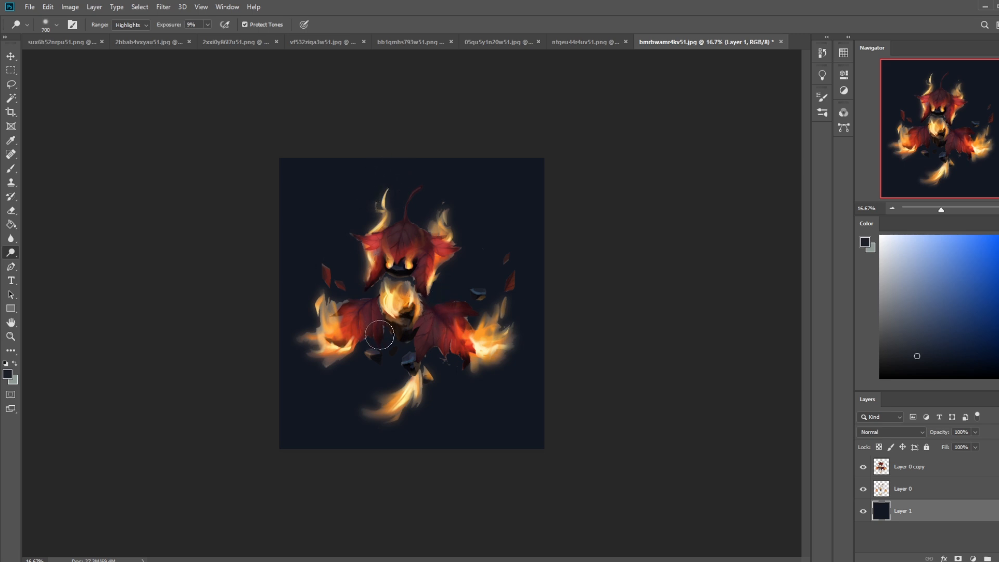
key(ctrl+plus)
key(ctrl+plus)
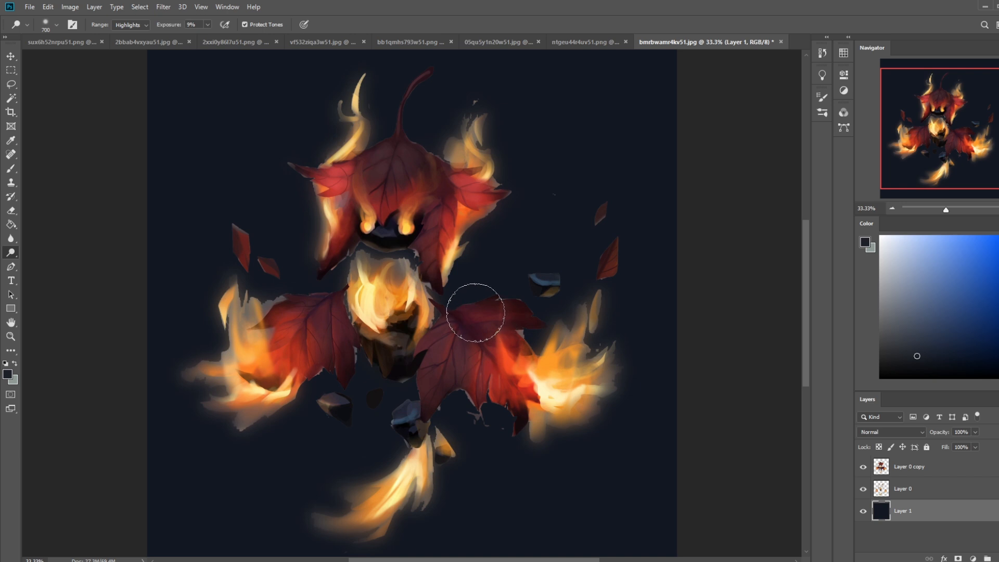
click(905, 466)
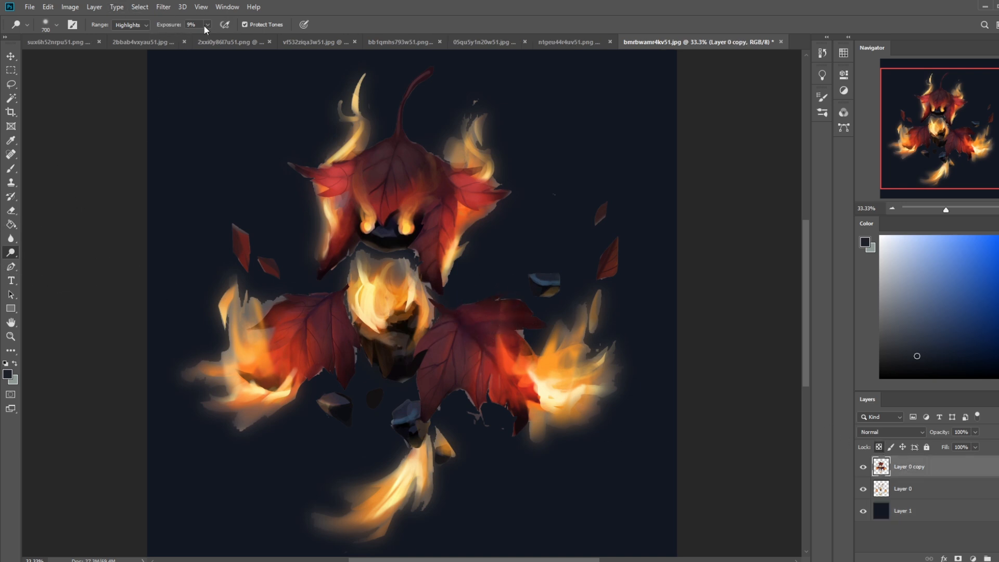
key(bracketleft)
key(bracketleft)
key(bracketleft)
key(bracketleft)
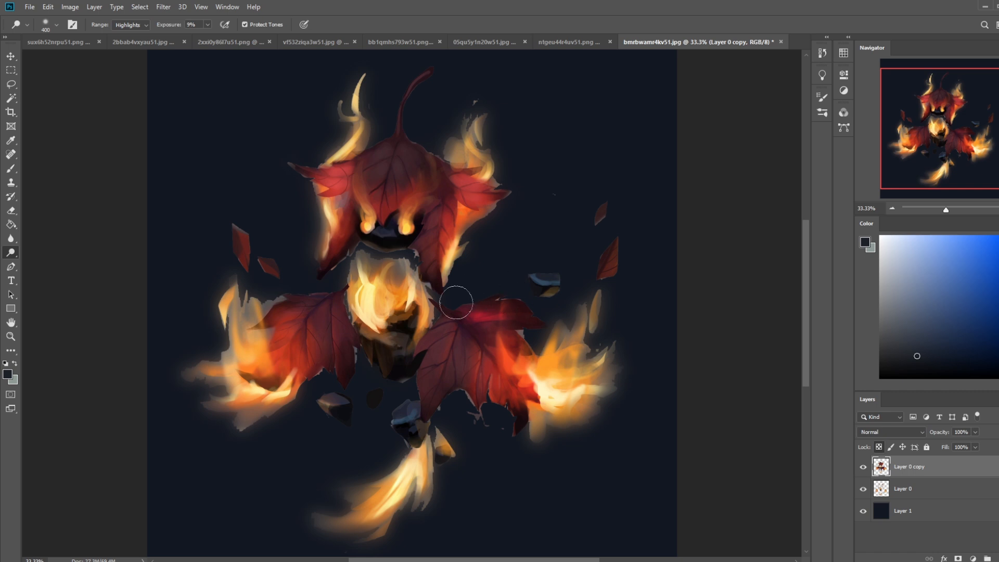
key(bracketright)
key(bracketleft)
key(bracketright)
key(bracketright)
key(bracketright)
key(bracketright)
Step: Raise the Dodge exposure to 43%, turn off Protect Tones, and dodge the inner edge of the left leaf arm
click(207, 25)
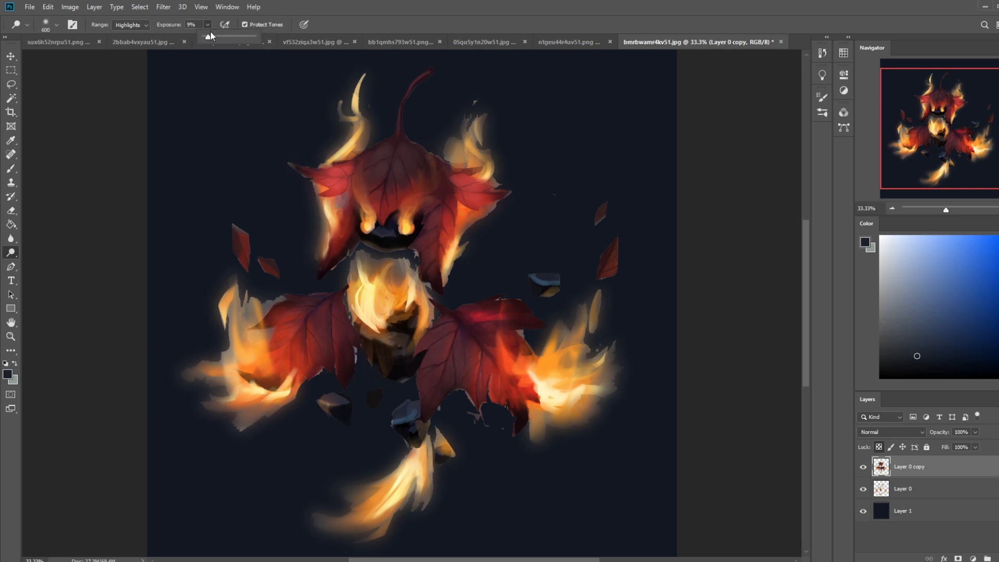
click(252, 25)
key(bracketleft)
key(bracketleft)
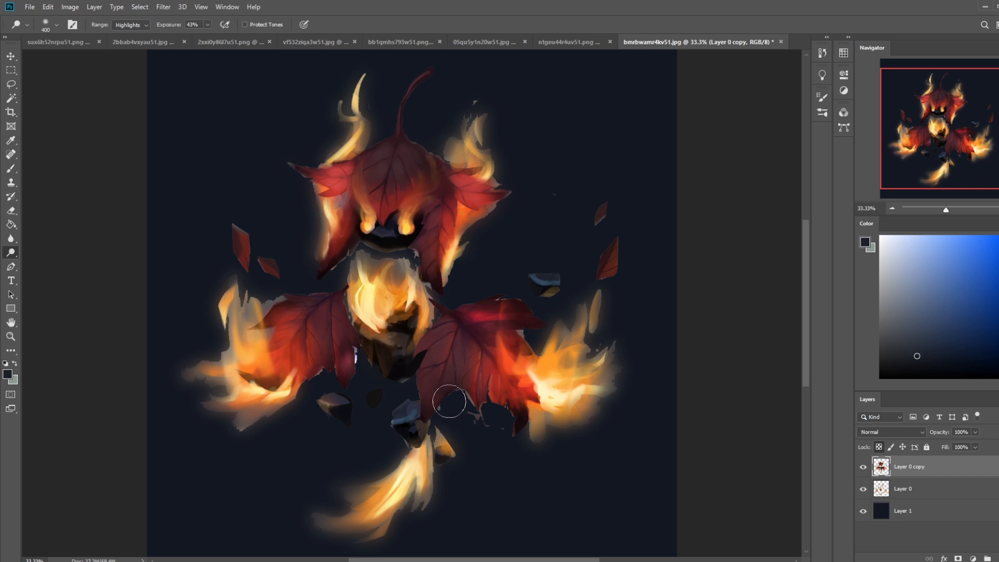
key(ctrl+minus)
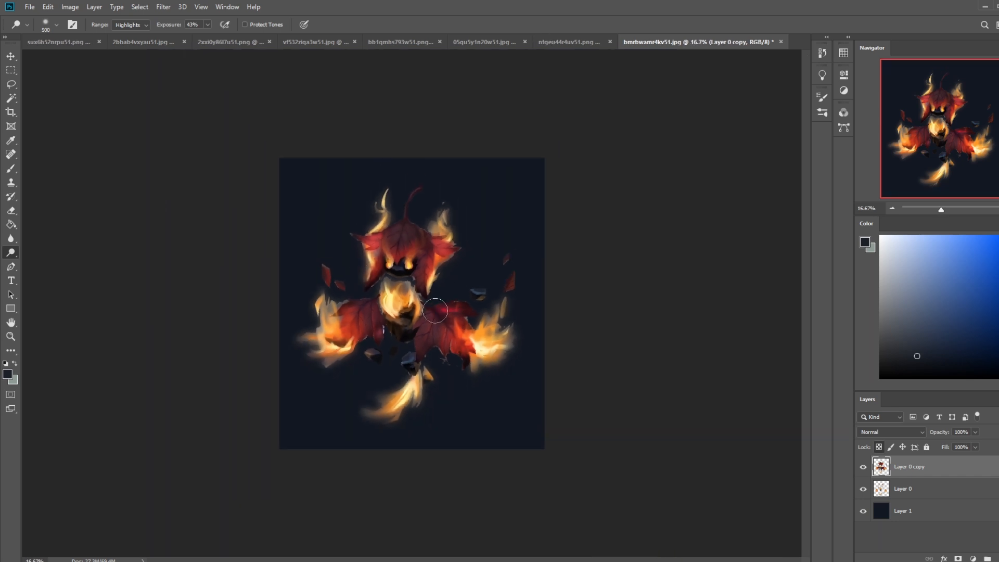
Step: Enable Protect Tones and brighten the leaf hood and leaf arms with a 600 px Dodge brush
key(bracketright)
key(ctrl)
click(244, 24)
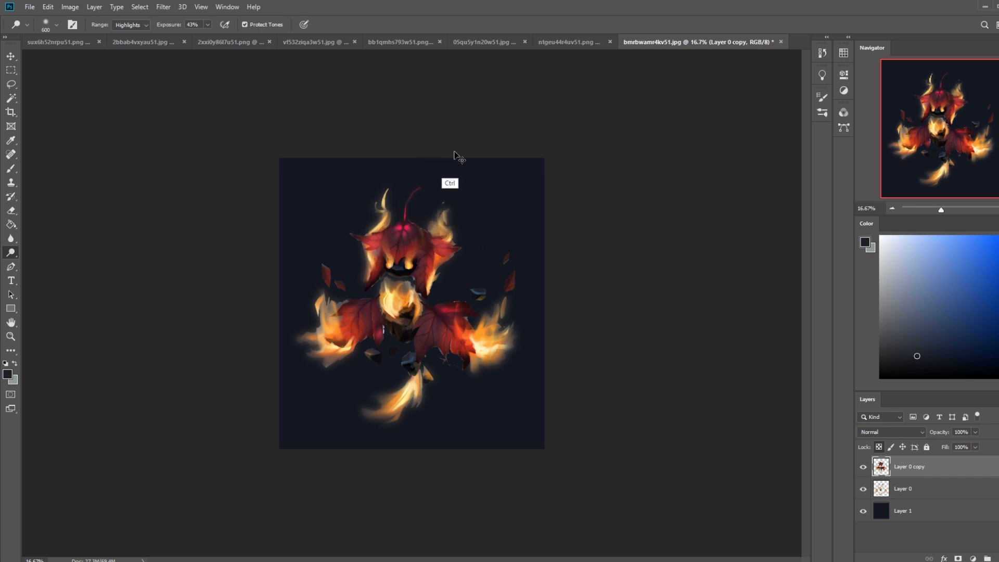
Step: Sample red from the right leaf arm and tint the leaf hood and stem with the Brush in Color mode
key(b)
alt+click(451, 311)
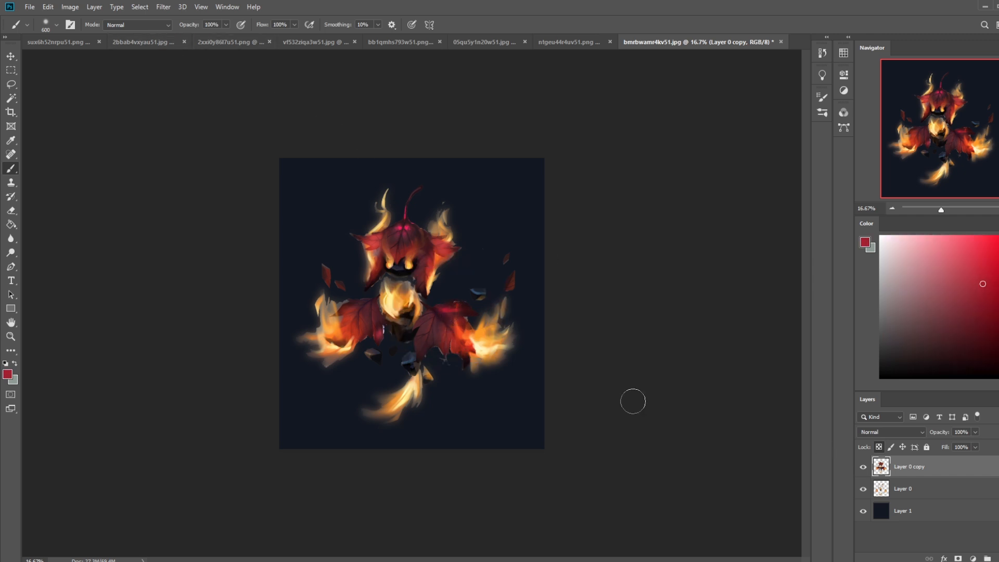
click(119, 25)
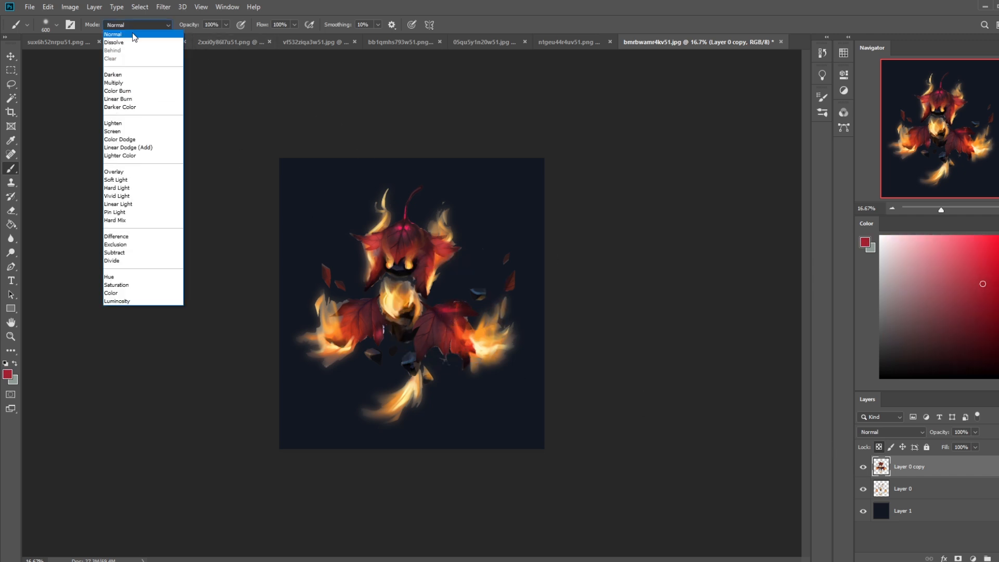
click(118, 293)
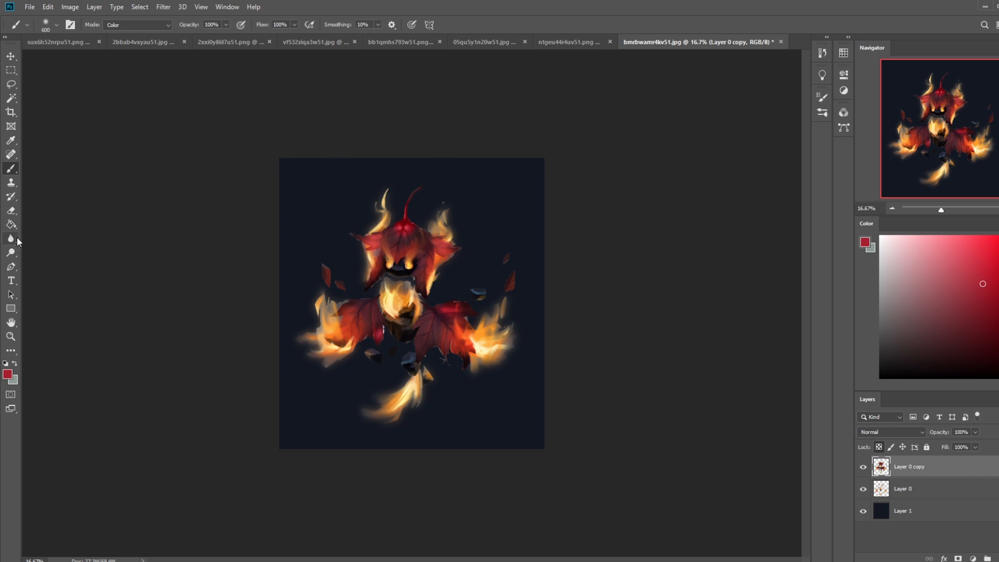
Step: Saturate the inner edge of the left leaf arm with the Sponge at 83% flow, then undo the last two strokes
drag(10, 252, 52, 273)
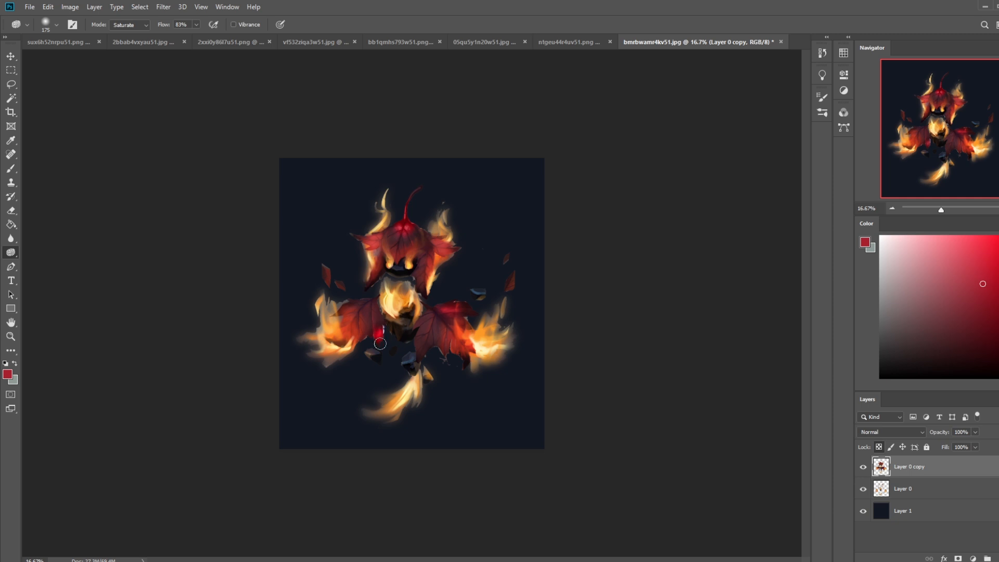
key(ctrl+z)
key(ctrl+z)
Step: Sample dark maroon beside the right leaf arm, set the Brush mode to Normal, and paint shading onto the leaves
key(b)
alt+click(436, 315)
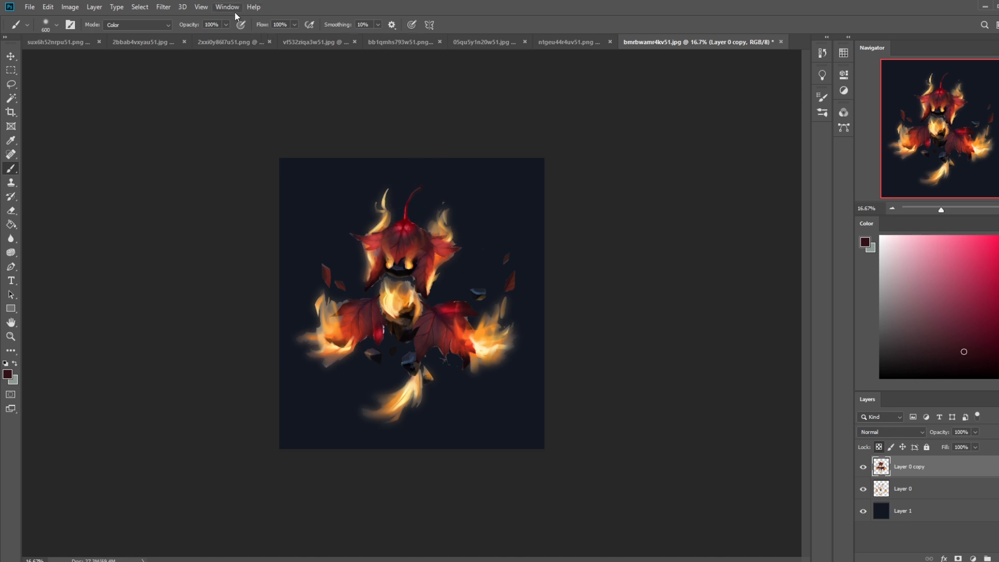
click(136, 24)
click(121, 31)
Step: Compare the artwork's history state before the dodging with the latest brush stroke, and restore the latest state
click(822, 53)
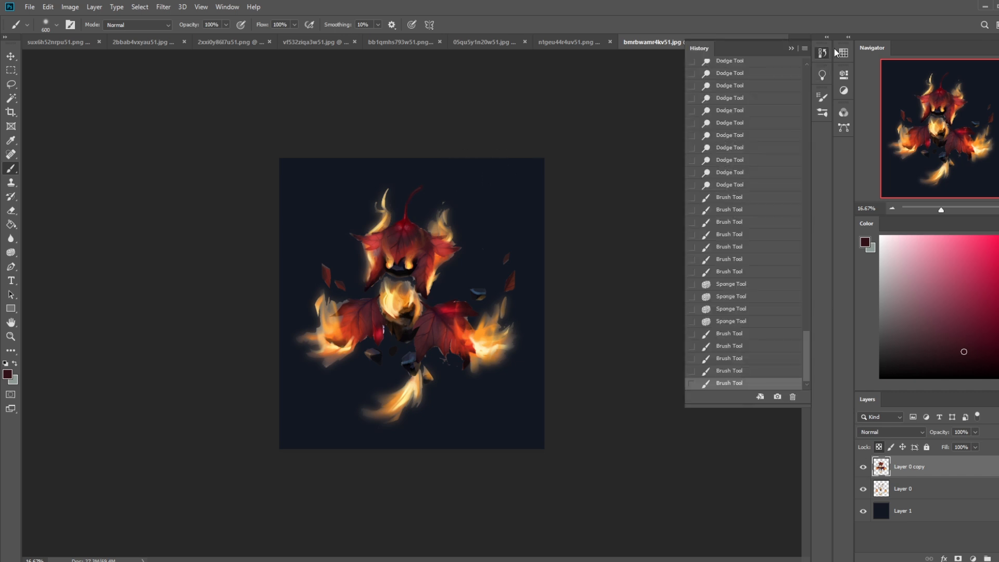
scroll(741, 325, up, 10)
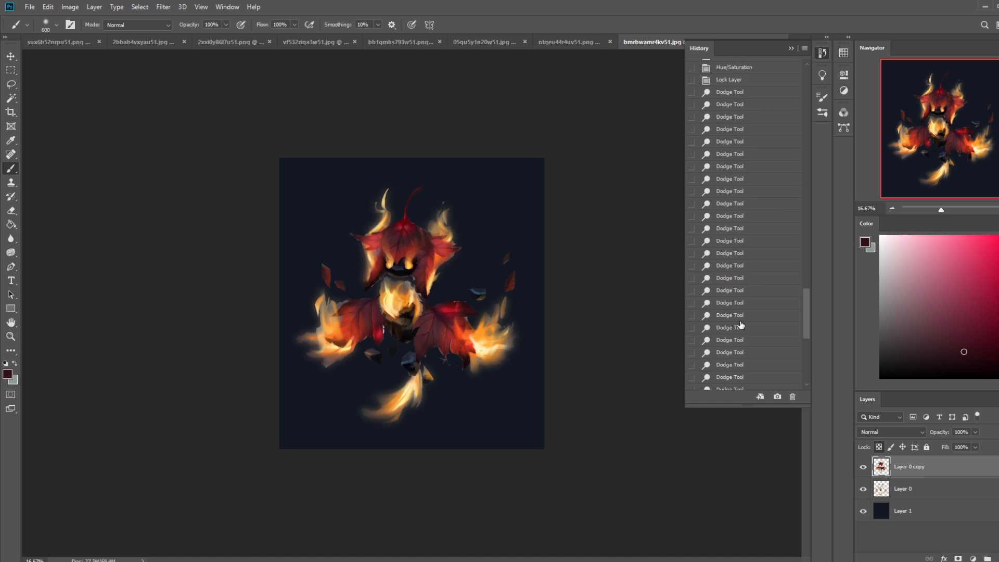
click(724, 201)
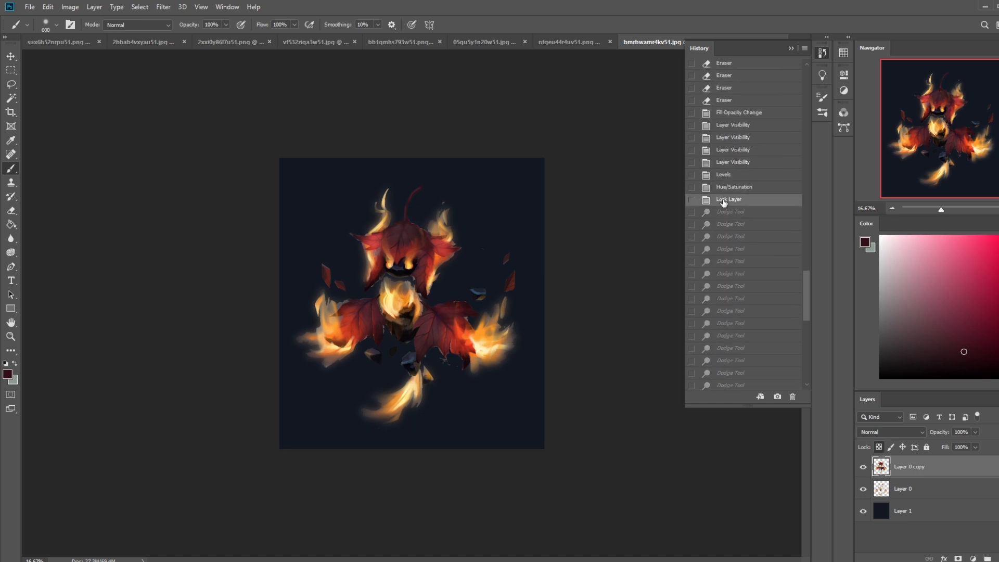
scroll(725, 206, down, 8)
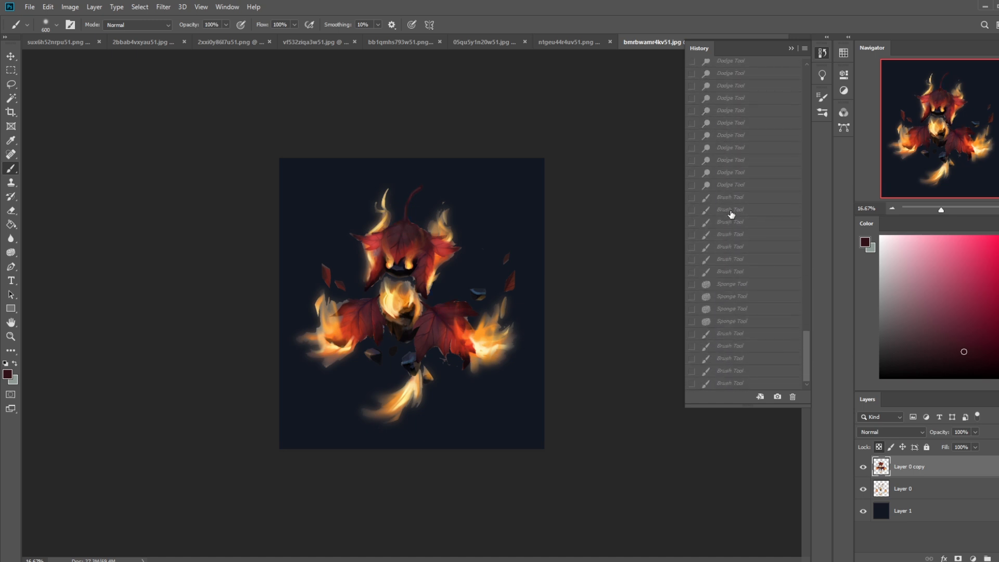
click(730, 384)
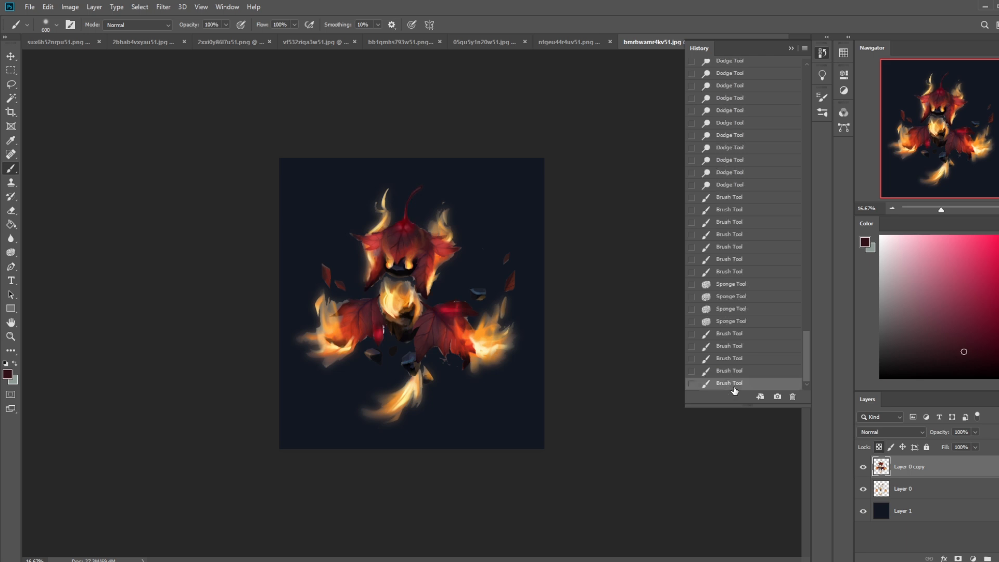
click(791, 48)
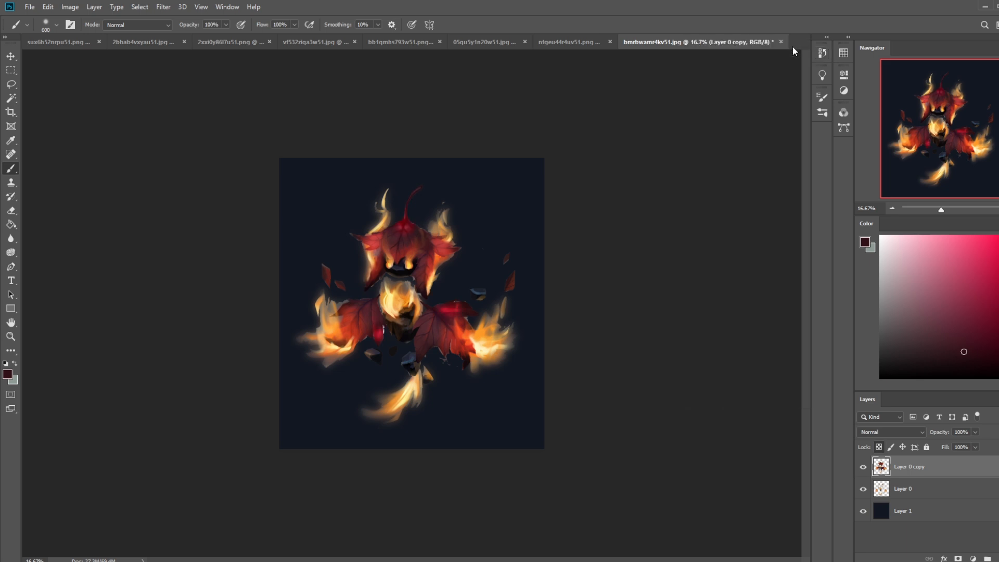
Step: Try painting a sampled flame orange glow across the leaf hood, and undo the strokes
alt+click(451, 237)
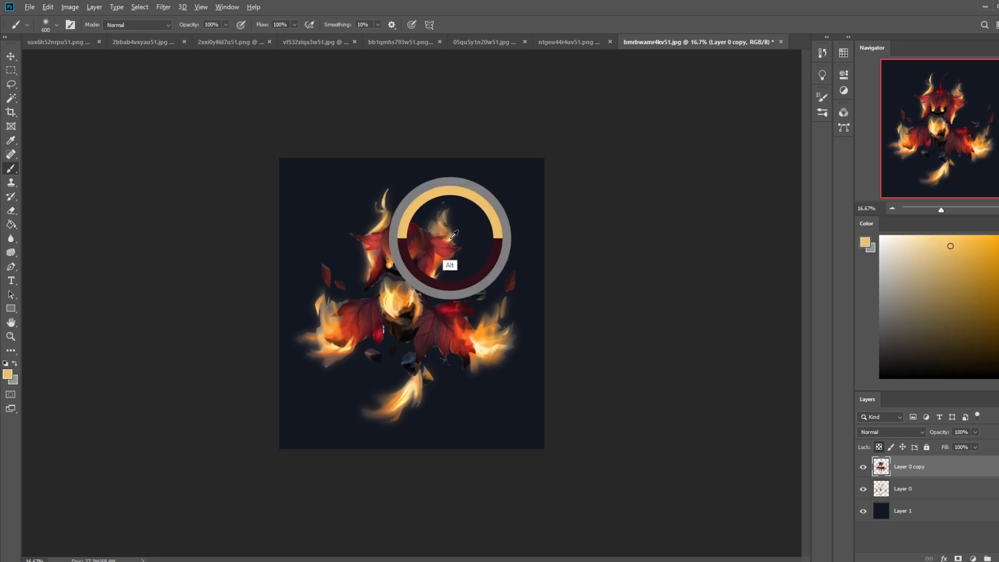
alt+click(447, 257)
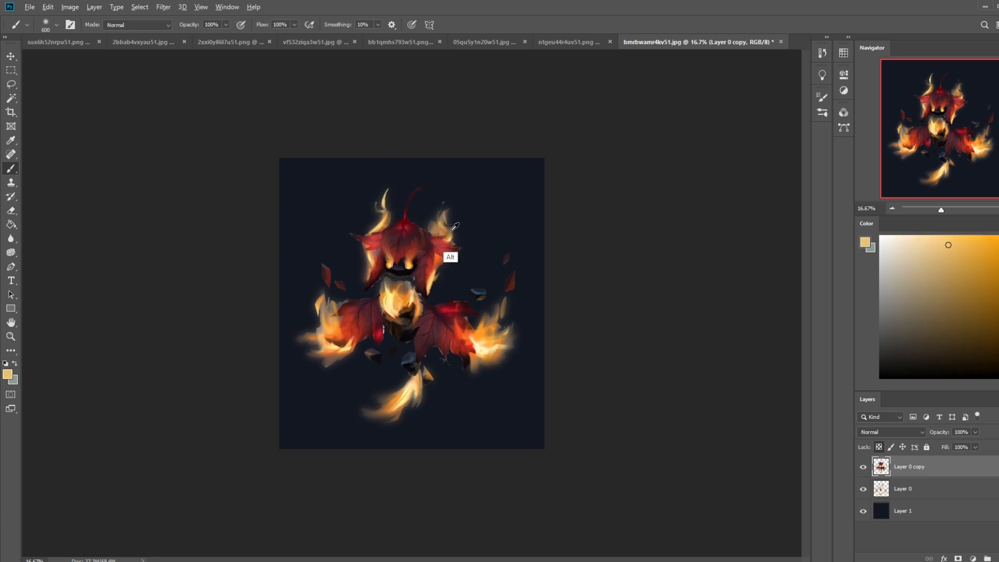
drag(442, 235, 385, 229)
key(ctrl+z)
mouse_move(438, 246)
mouse_down()
mouse_move(401, 223)
mouse_move(377, 242)
mouse_up()
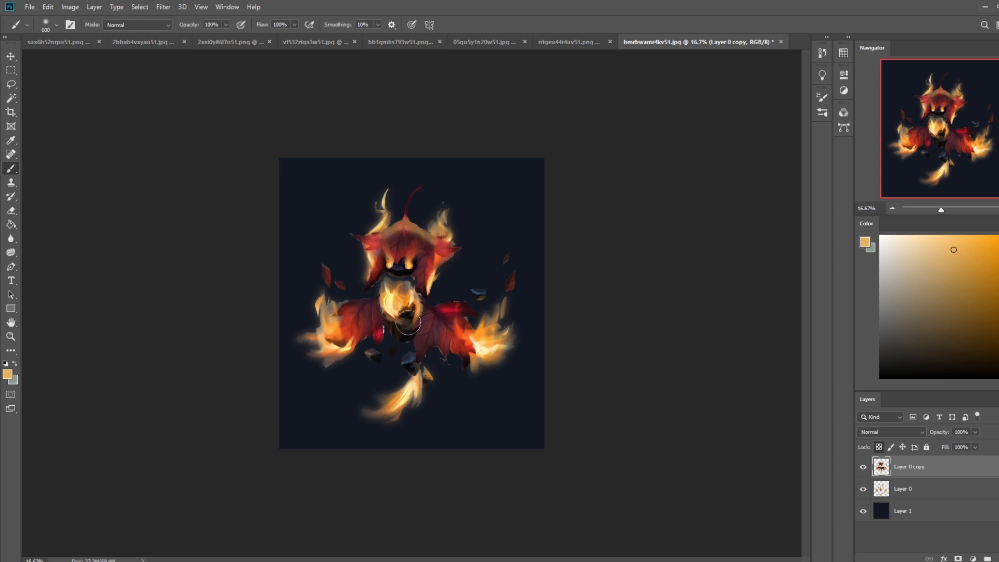
key(ctrl+z)
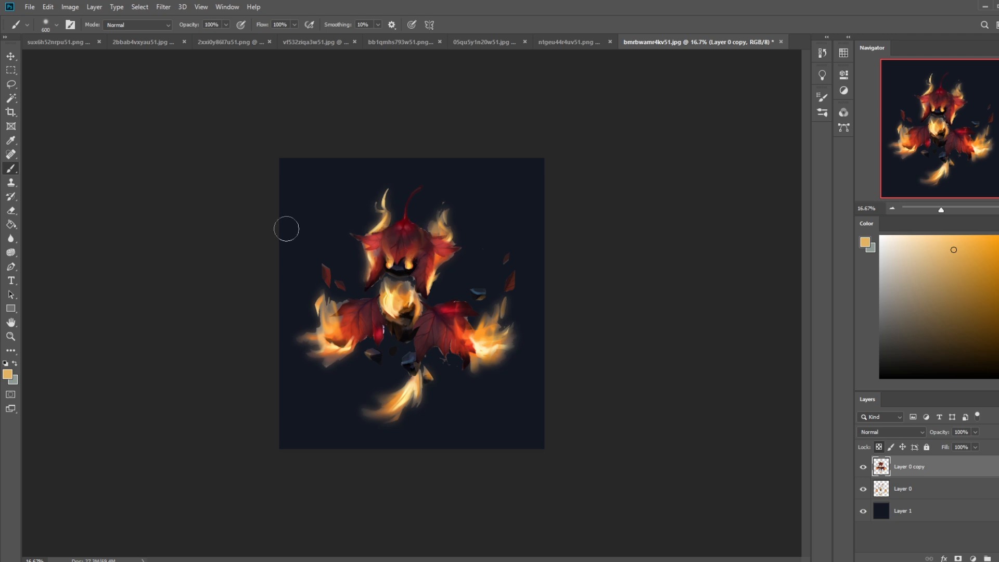
Step: Dodge the crown of the leaf hood with Range Highlights, Protect Tones off and 70% exposure
click(11, 253)
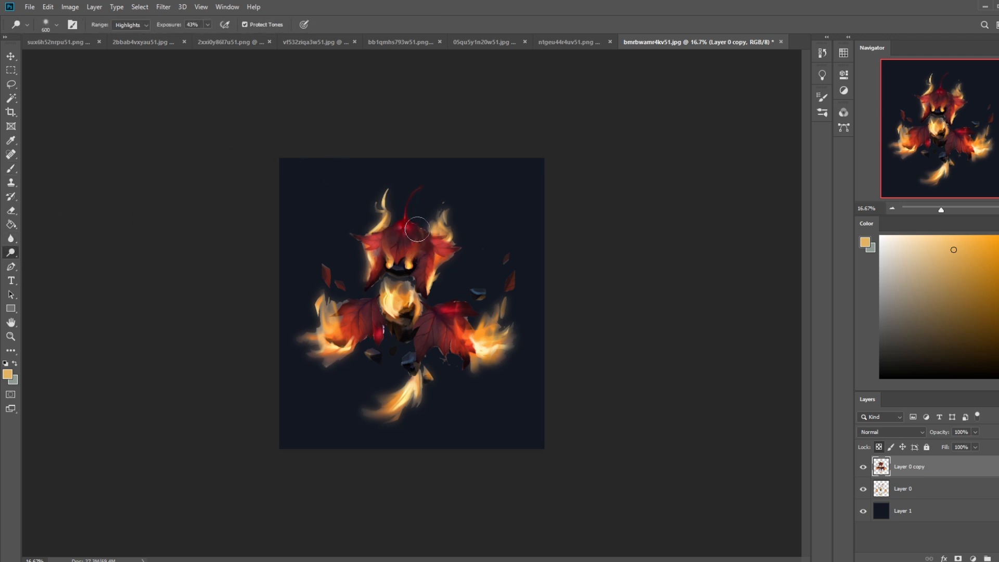
click(245, 25)
click(207, 25)
drag(209, 36, 220, 38)
click(418, 229)
drag(420, 234, 395, 228)
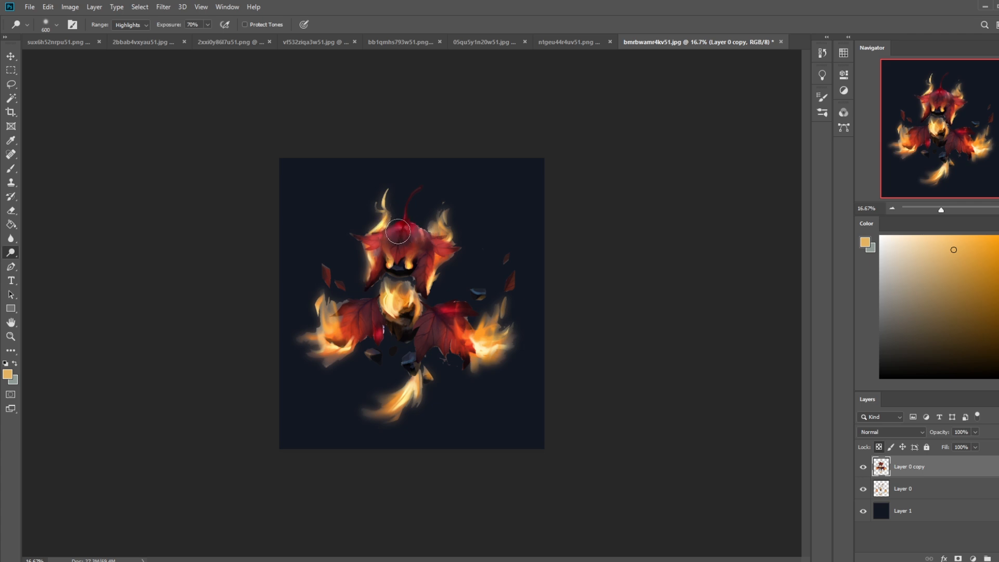
mouse_move(396, 236)
mouse_down()
mouse_move(403, 224)
mouse_move(387, 234)
mouse_move(419, 208)
mouse_move(405, 225)
mouse_move(421, 234)
mouse_move(390, 216)
mouse_up()
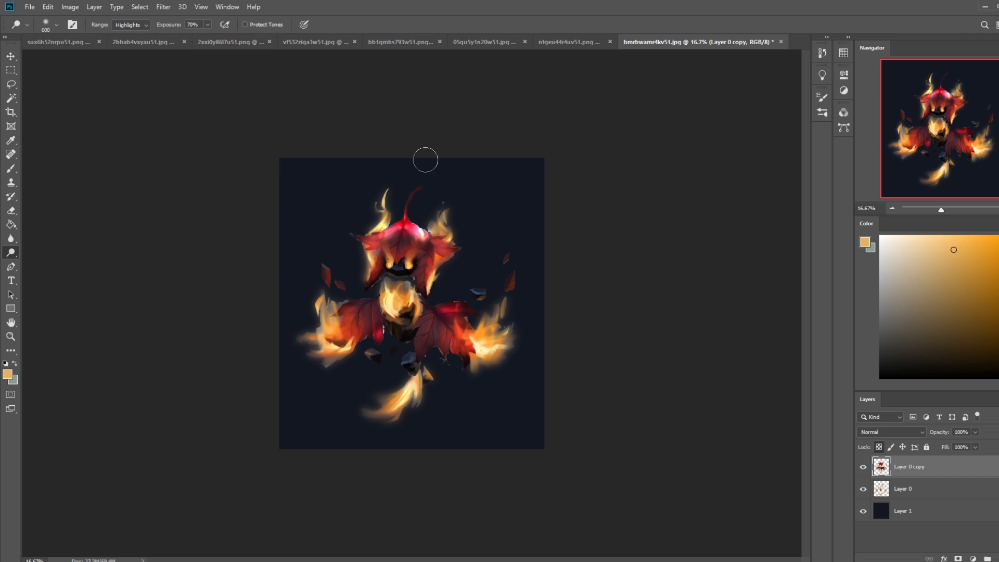
Step: Lasso and copy the dodged leaf hood, revert to the last Sponge history state, and paste the copy in place on a new layer
key(ctrl+a)
key(l)
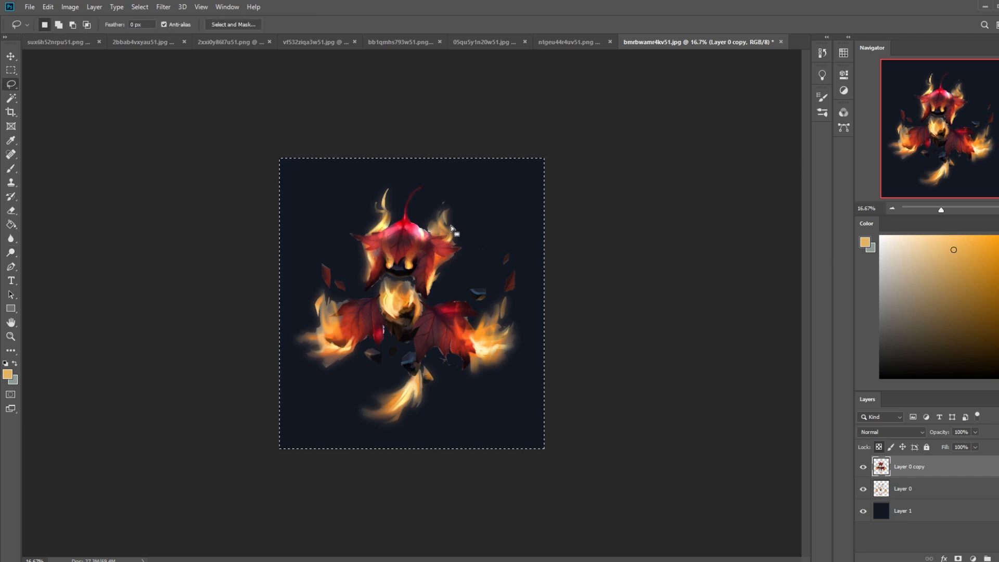
mouse_move(423, 176)
mouse_down()
mouse_move(343, 249)
mouse_move(438, 172)
mouse_up()
click(822, 55)
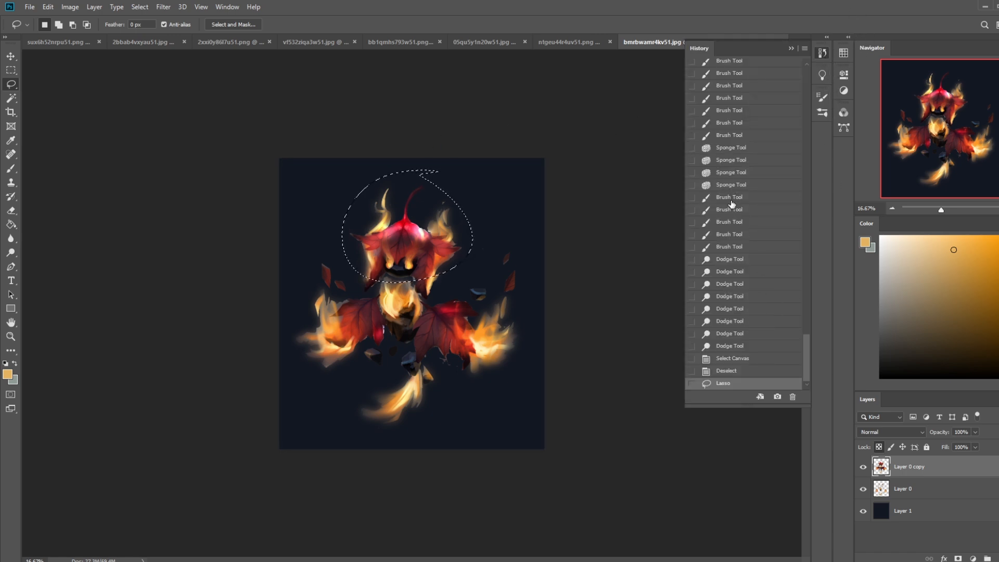
click(735, 185)
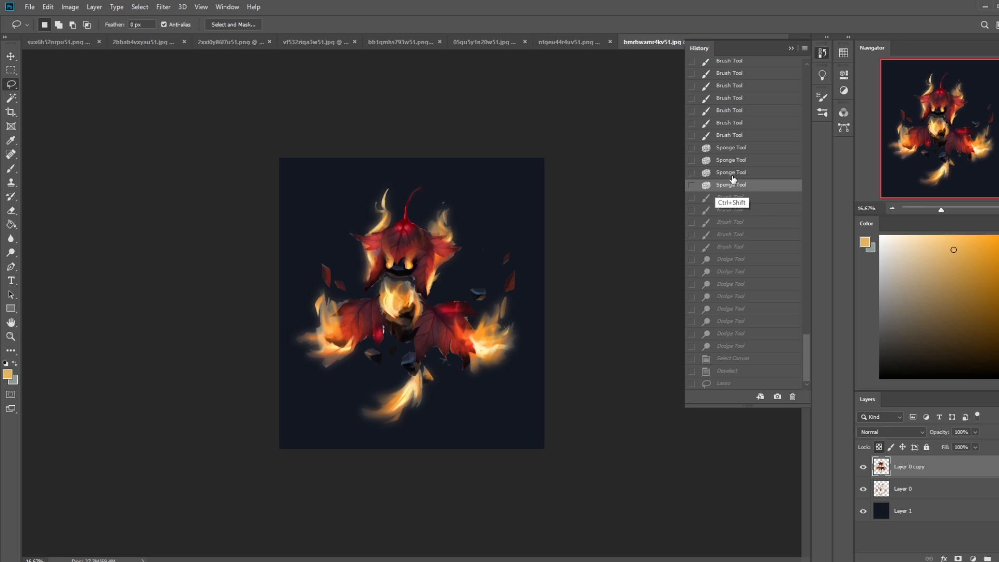
key(ctrl+shift+v)
click(790, 49)
Step: Lock Layer 2's transparent pixels and paint sampled reds over the blown-out highlight on the hood's crown in Normal mode
key(e)
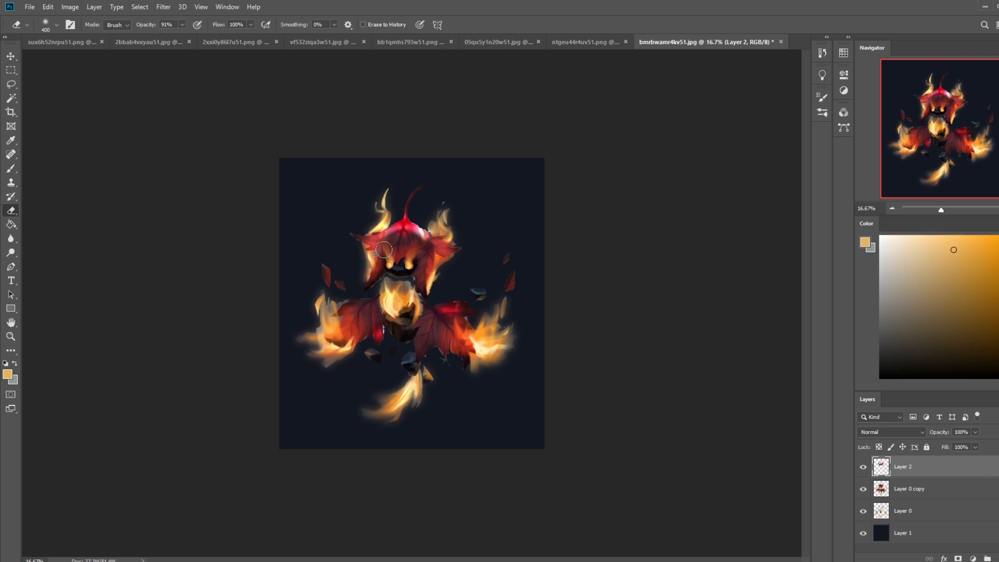
key(b)
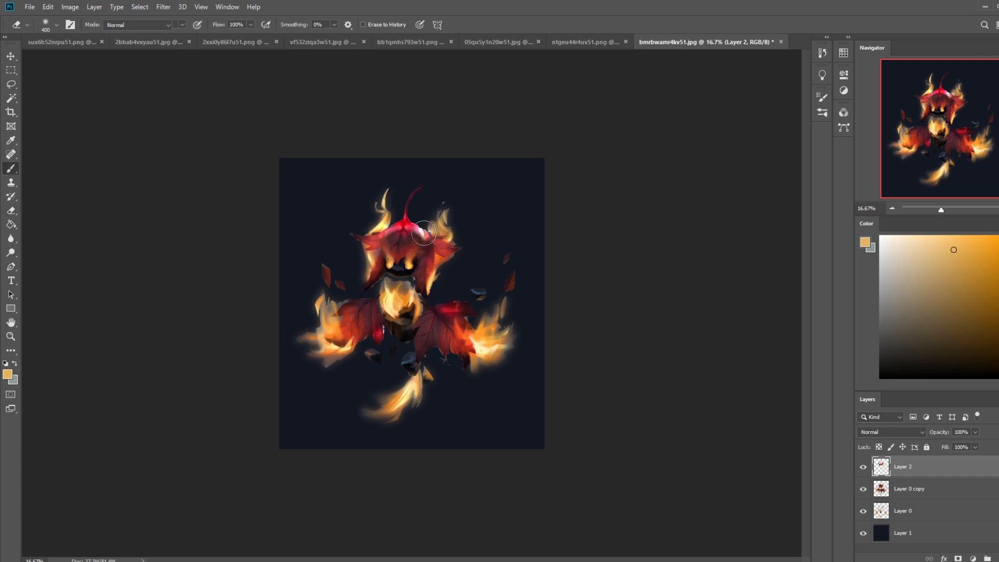
alt+click(411, 224)
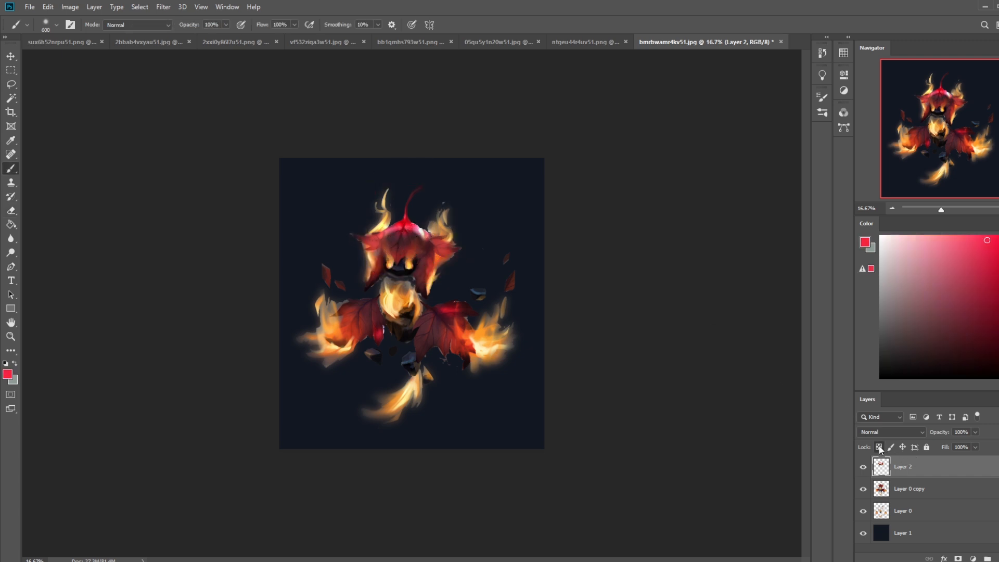
click(161, 26)
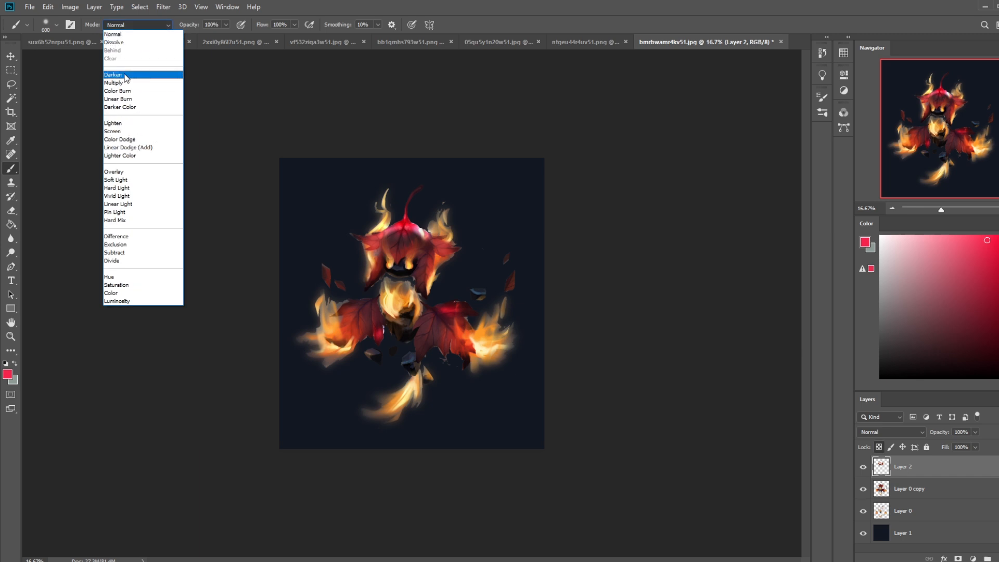
click(122, 35)
drag(421, 229, 399, 225)
alt+click(442, 330)
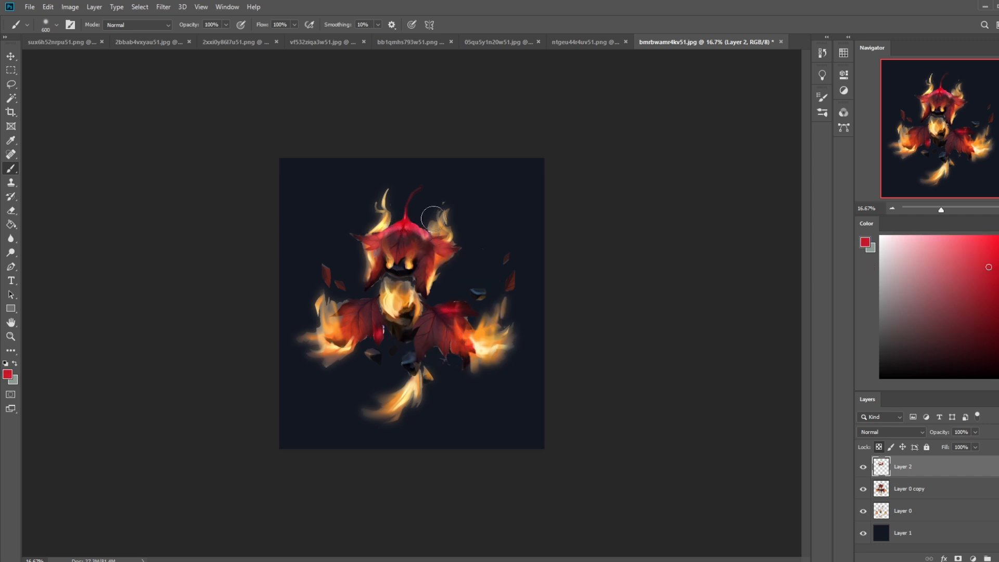
Step: Sample flame orange from the right arm's fire and brush a warm tint over the top of the hood
alt+click(451, 236)
alt+click(478, 332)
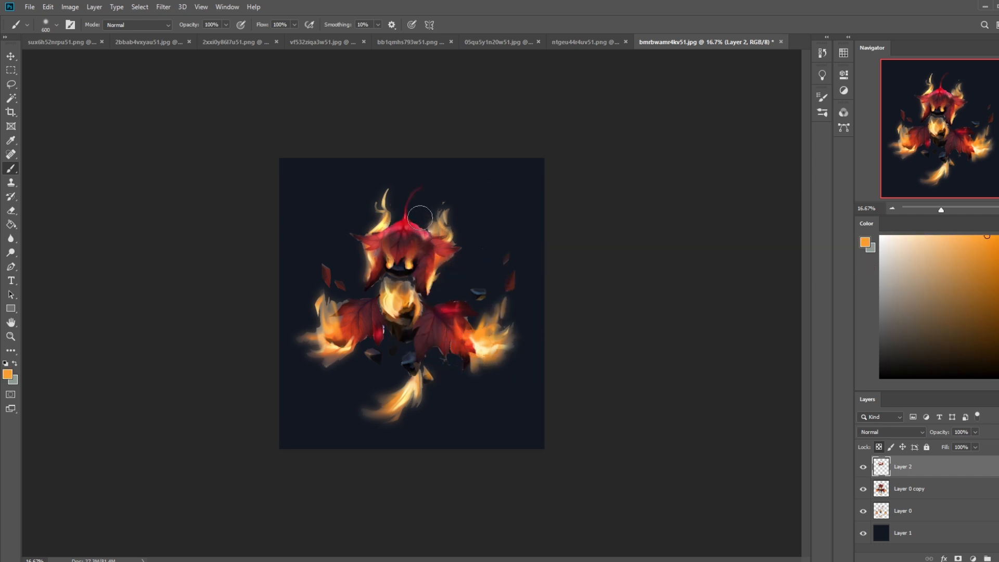
drag(417, 226, 401, 222)
Step: Erase parts of the repainted hood on Layer 2, reducing the eraser size, to blend it into the veined leaf below
key(e)
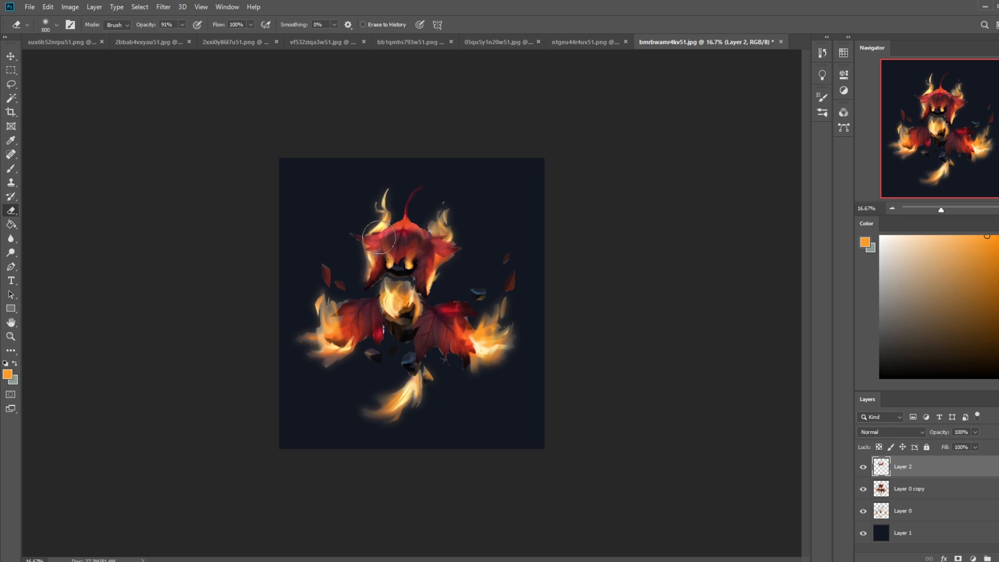
key(bracketleft)
key(bracketleft)
key(bracketleft)
Step: Sample pale flame yellow, lasso the hood's right edge, and brush soft light along the leaf's sides
key(l)
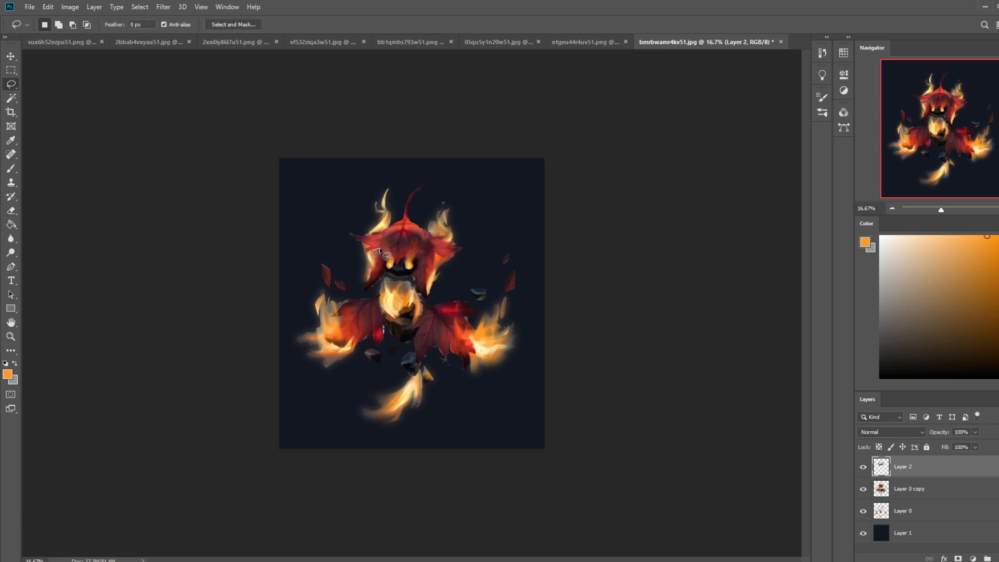
key(b)
alt+click(387, 327)
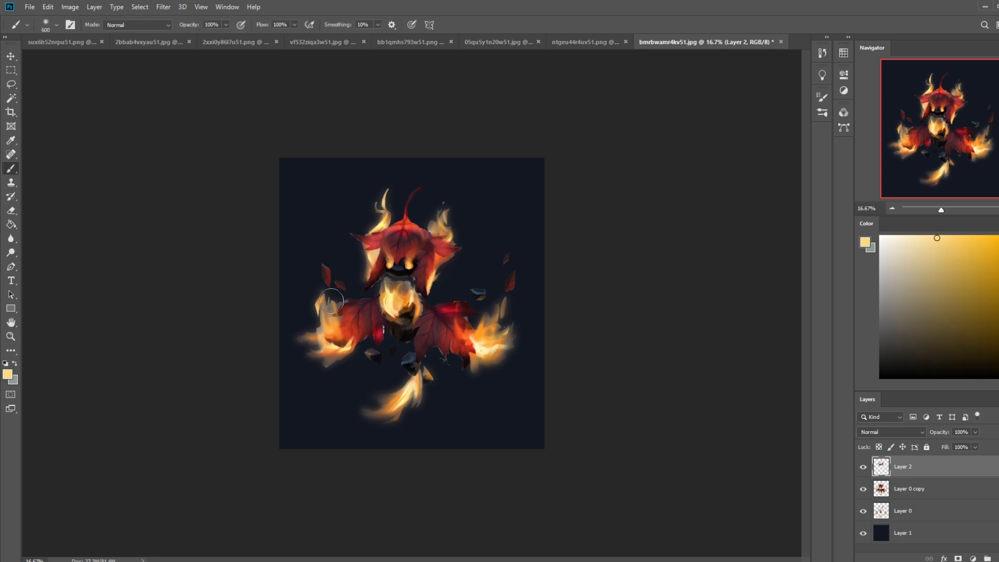
key(l)
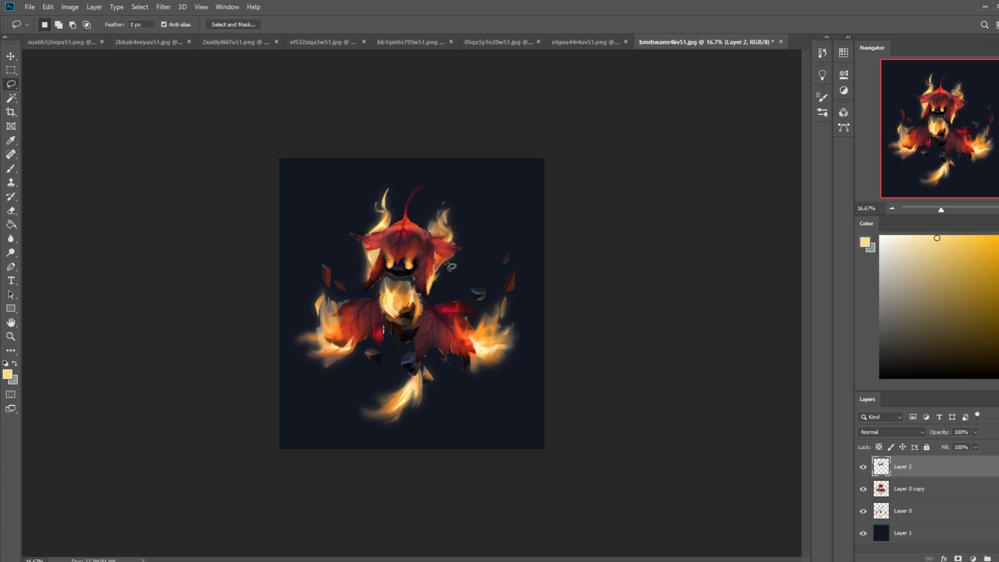
mouse_move(436, 255)
mouse_down()
mouse_move(455, 255)
mouse_move(435, 271)
mouse_up()
key(b)
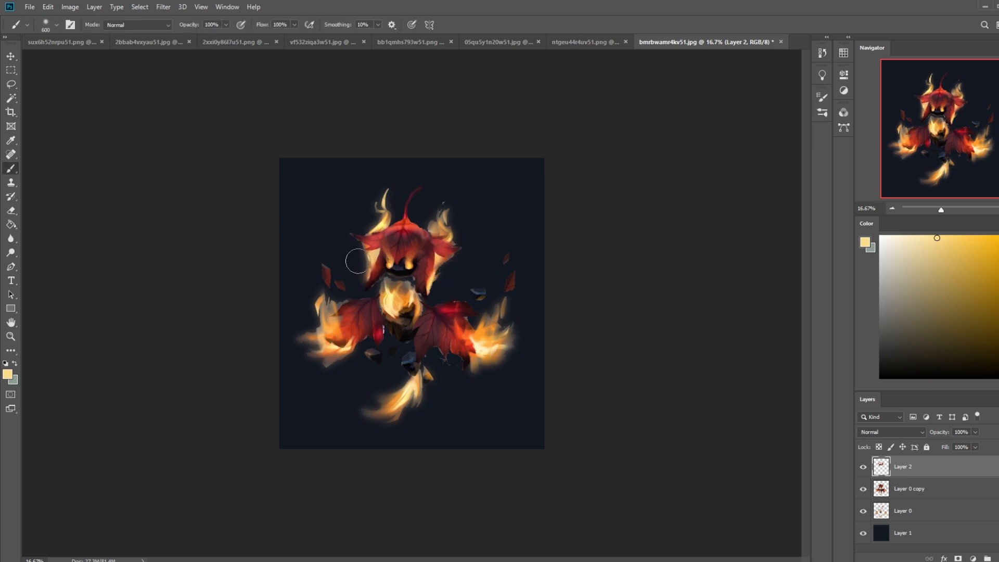
Step: Brighten lassoed areas at the hood's side tips with a sampled red, and remove the selection
key(l)
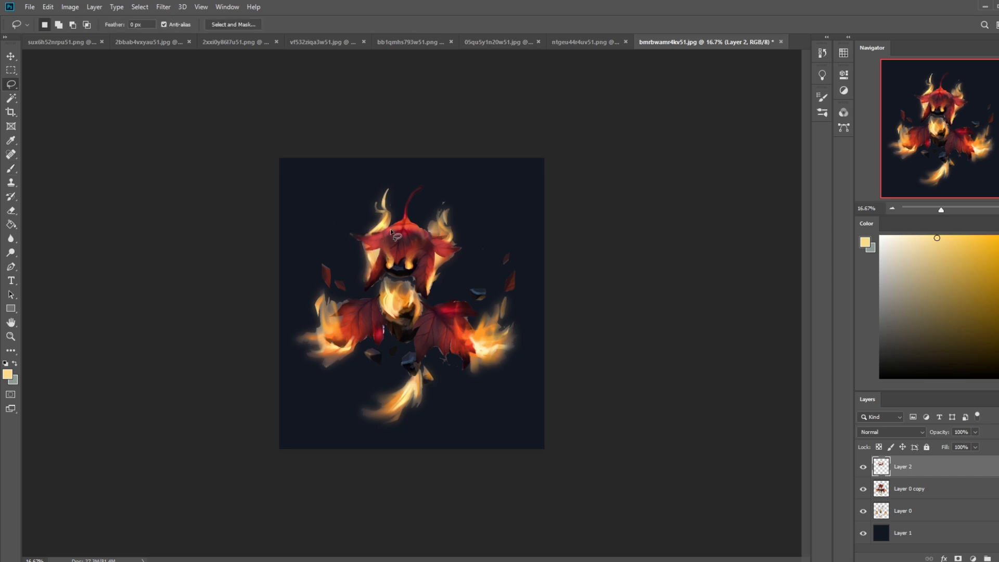
key(b)
alt+click(371, 264)
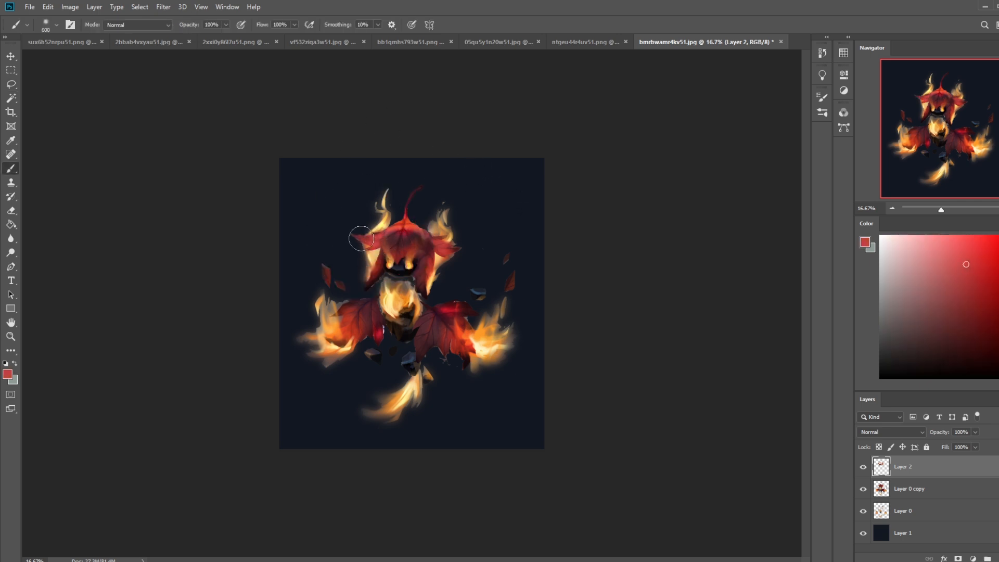
key(m)
right_click(473, 244)
click(497, 253)
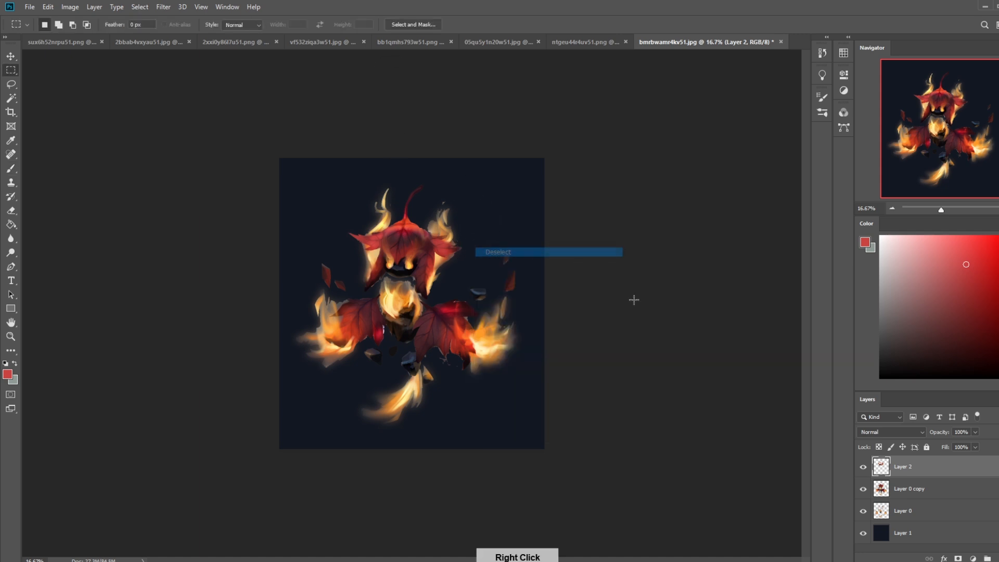
Step: Compare the hood with Layer 2 hidden and shown, and merge Layer 2 down into Layer 0 copy
right_click(917, 472)
click(862, 470)
click(862, 471)
click(863, 470)
click(864, 472)
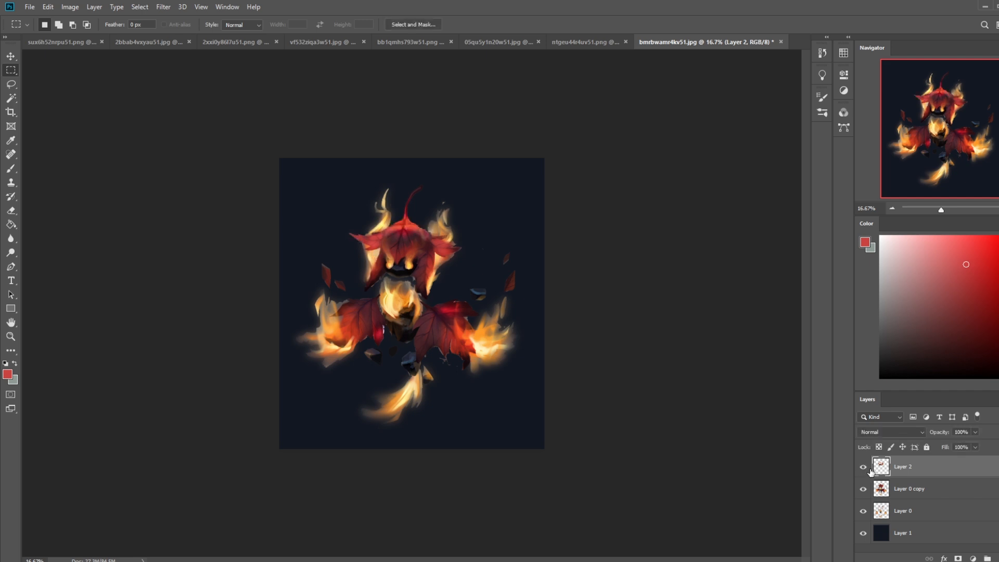
right_click(909, 473)
click(899, 330)
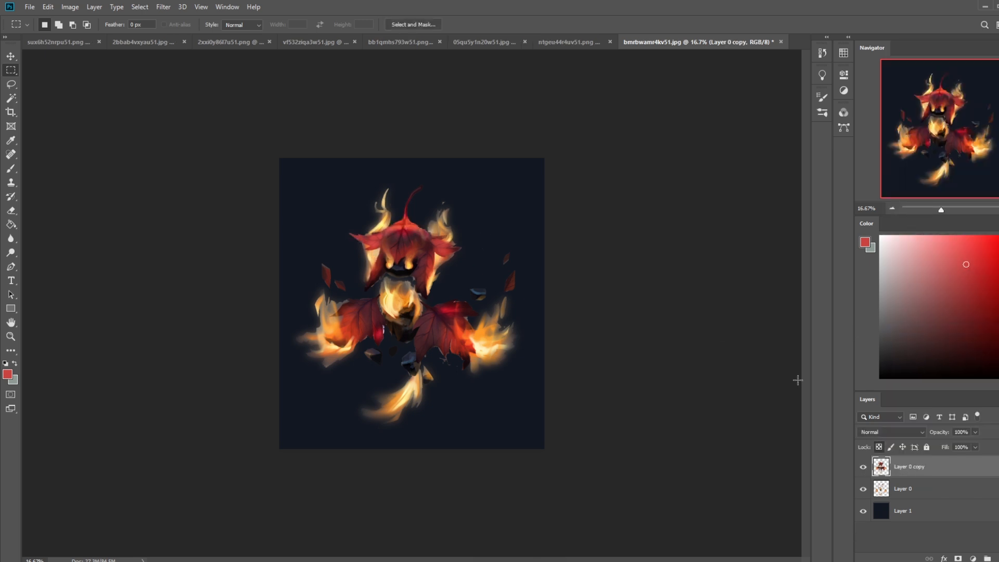
Step: Touch up the leaf hood by burning Shadows at 11% exposure and dodging Highlights at 70% exposure with a 500 px brush
key(b)
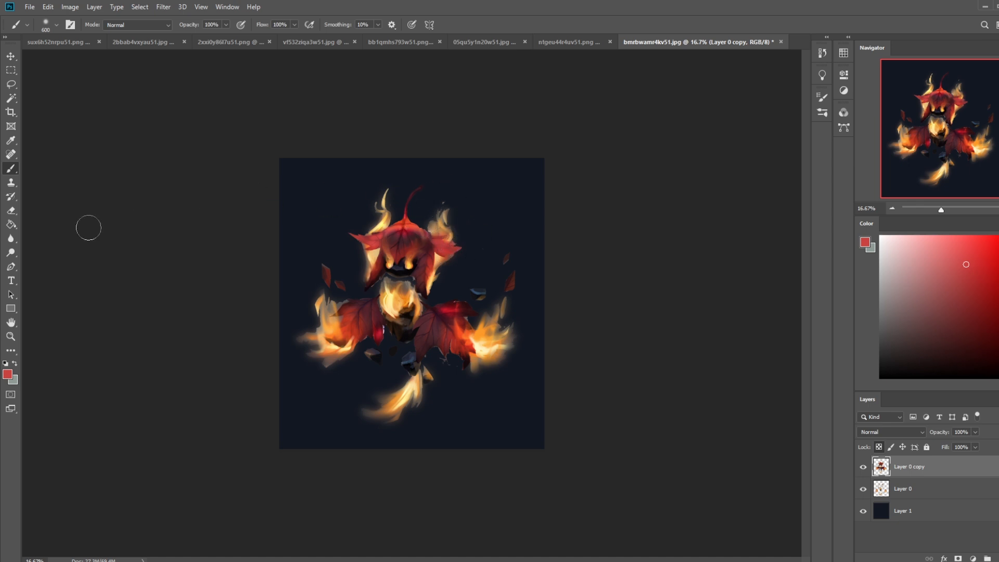
click(14, 253)
click(46, 263)
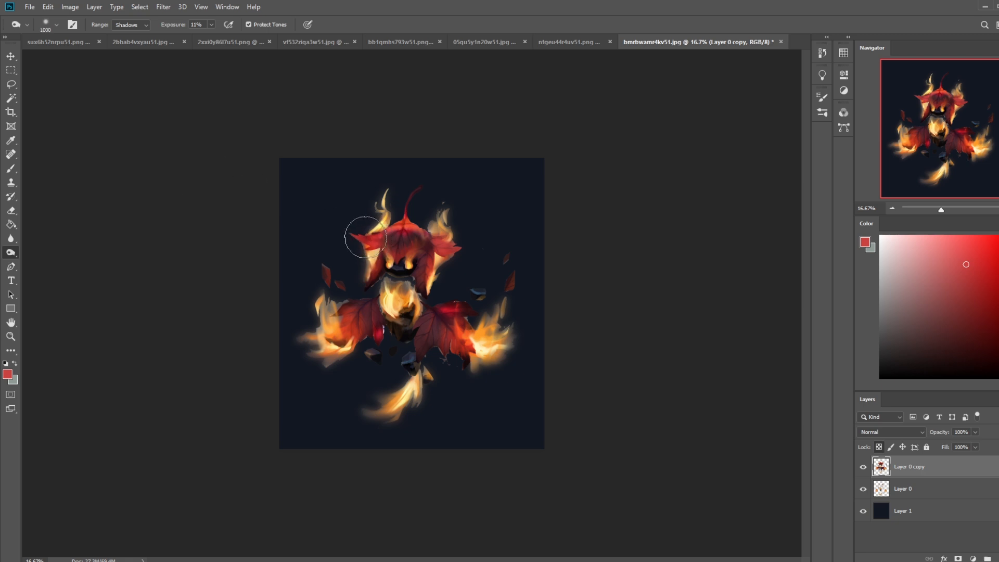
click(11, 253)
click(46, 255)
key(bracketleft)
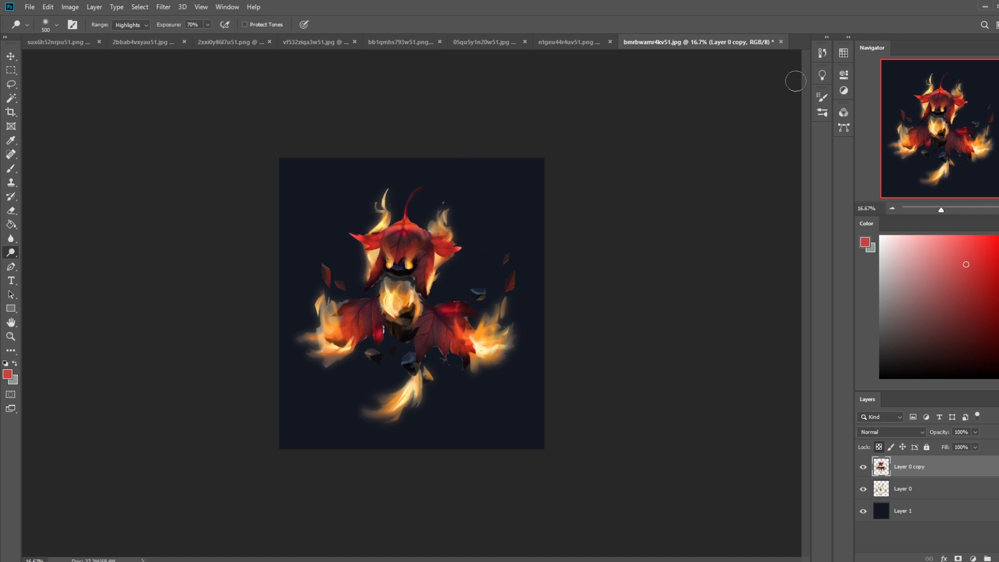
click(822, 54)
click(915, 488)
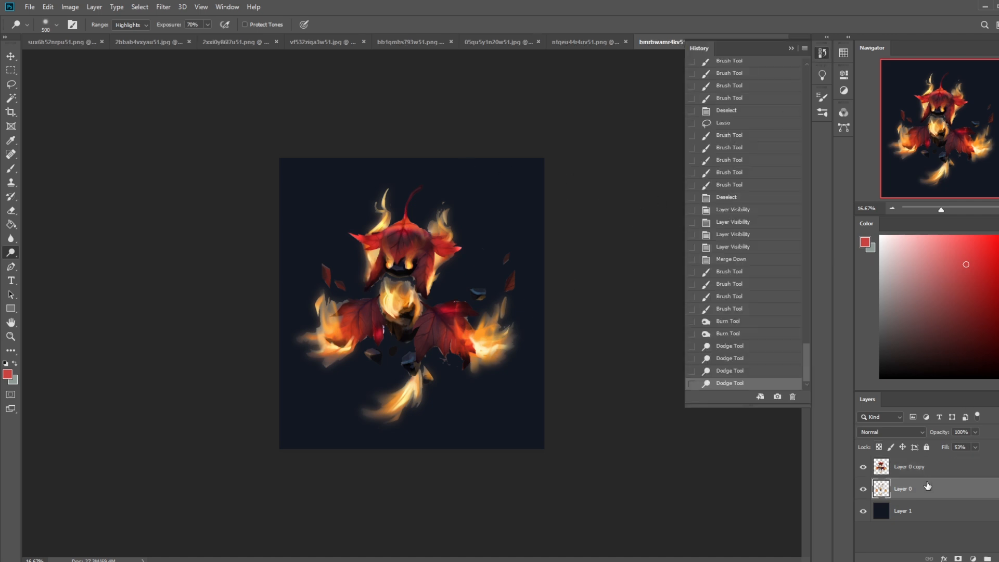
key(ctrl+l)
drag(651, 333, 676, 333)
click(831, 251)
click(792, 48)
Step: Darken the shadows of Layer 0 copy with Levels, setting the black input level to 10
click(912, 466)
key(ctrl+l)
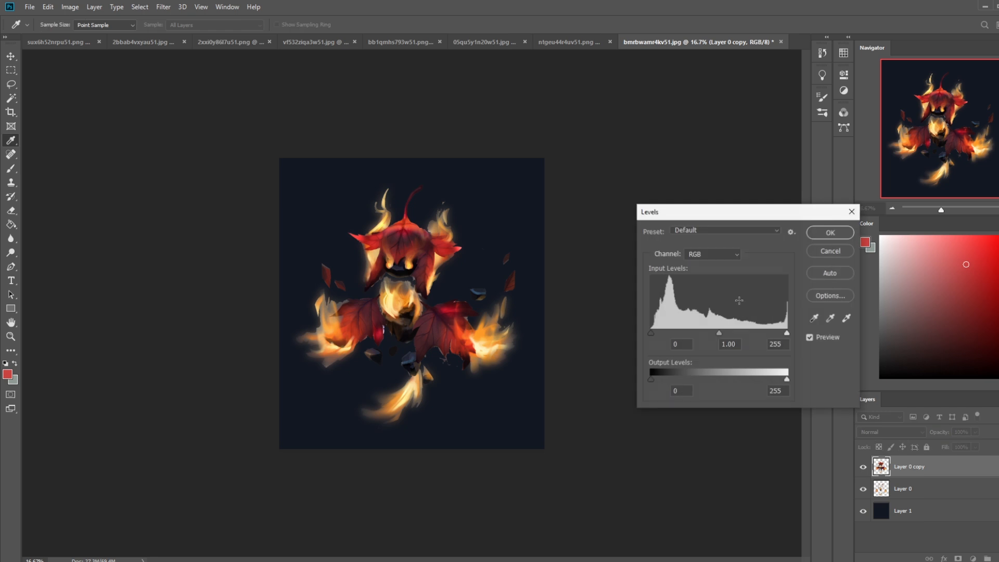
mouse_move(651, 333)
mouse_down()
mouse_move(661, 333)
mouse_move(640, 335)
mouse_up()
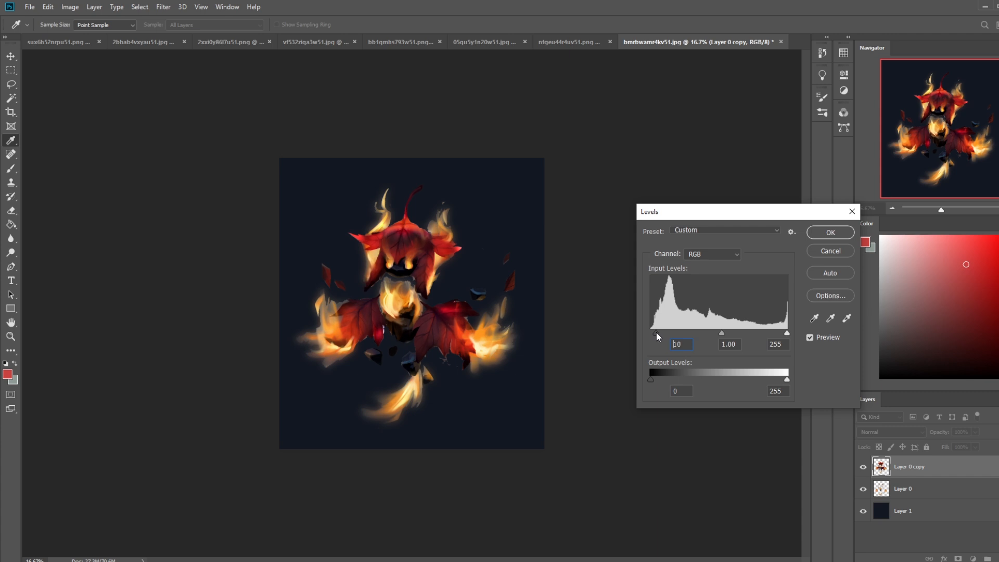
Step: Apply the Levels adjustment with the shadow input level at 10 to Layer 0 copy
click(830, 234)
key(o)
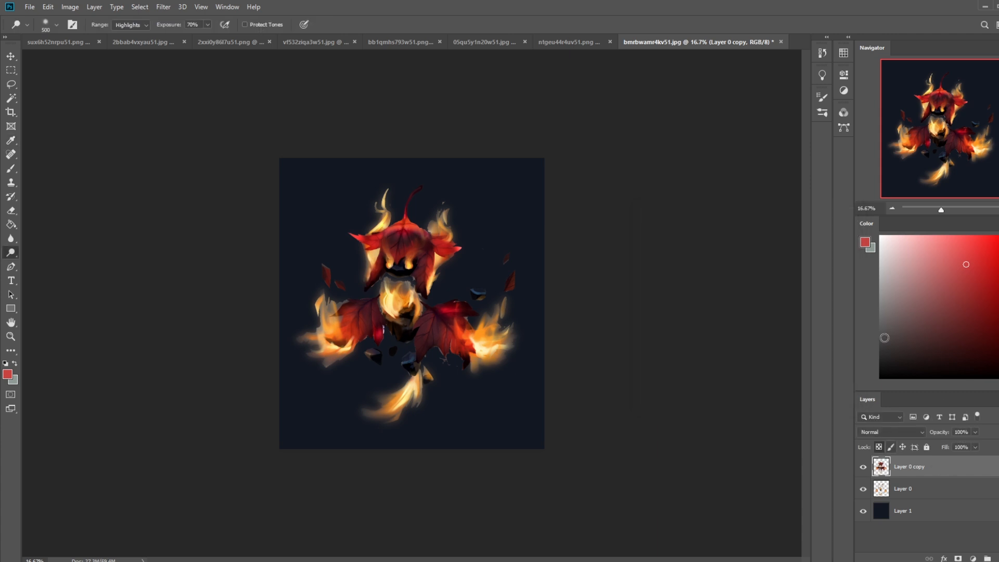
Step: Set the foreground colour to a bright golden yellow, enlarging the colour field for easier picking
mouse_move(905, 255)
mouse_down()
mouse_move(832, 198)
mouse_move(884, 230)
mouse_move(918, 307)
mouse_move(945, 275)
mouse_move(954, 283)
mouse_up()
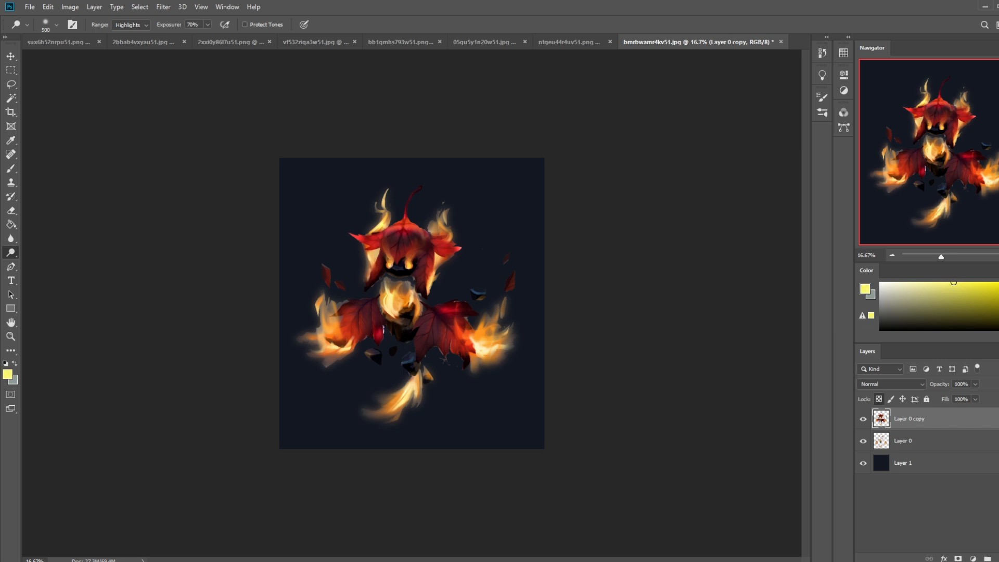
click(998, 323)
drag(970, 343, 971, 405)
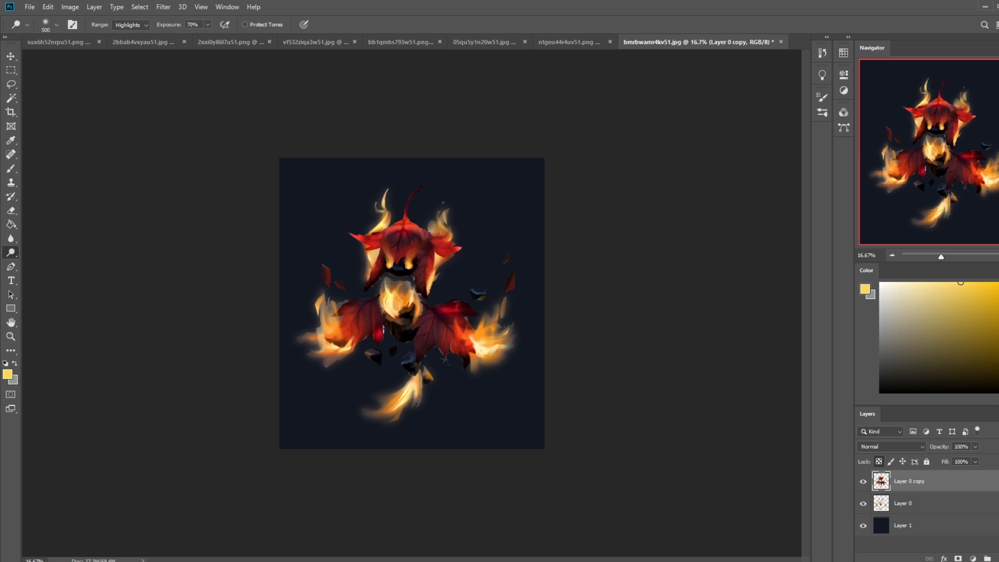
drag(998, 379, 998, 378)
Step: Add a new empty layer above Layer 0 copy and choose the soft 500 px brush preset
key(ctrl+shift+alt+n)
key(b)
right_click(375, 254)
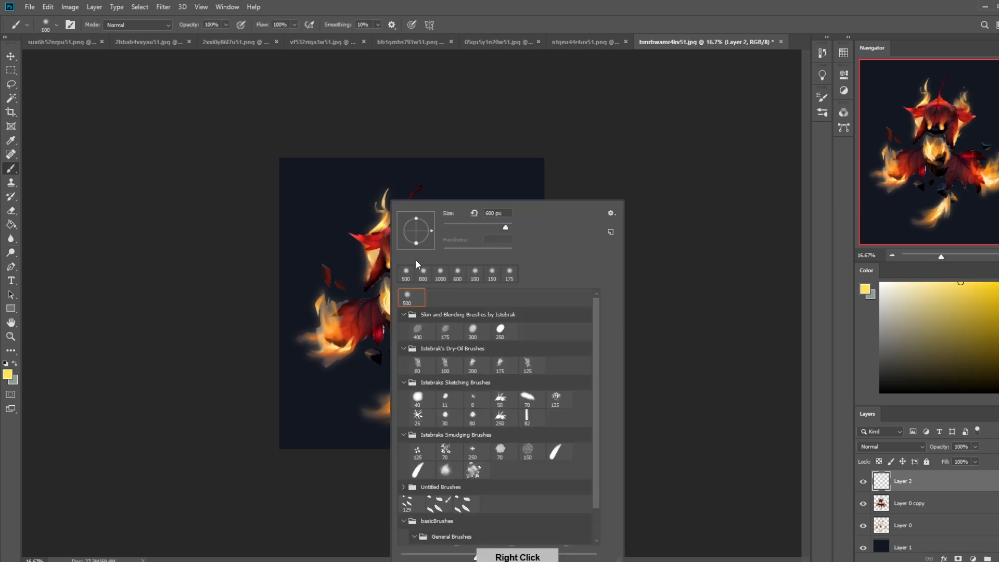
click(410, 295)
click(652, 141)
Step: Try a full-opacity yellow dab with an enlarged soft brush over the flame beside the head, and undo it
key(bracketright)
key(bracketright)
key(bracketright)
key(bracketright)
key(bracketright)
key(bracketright)
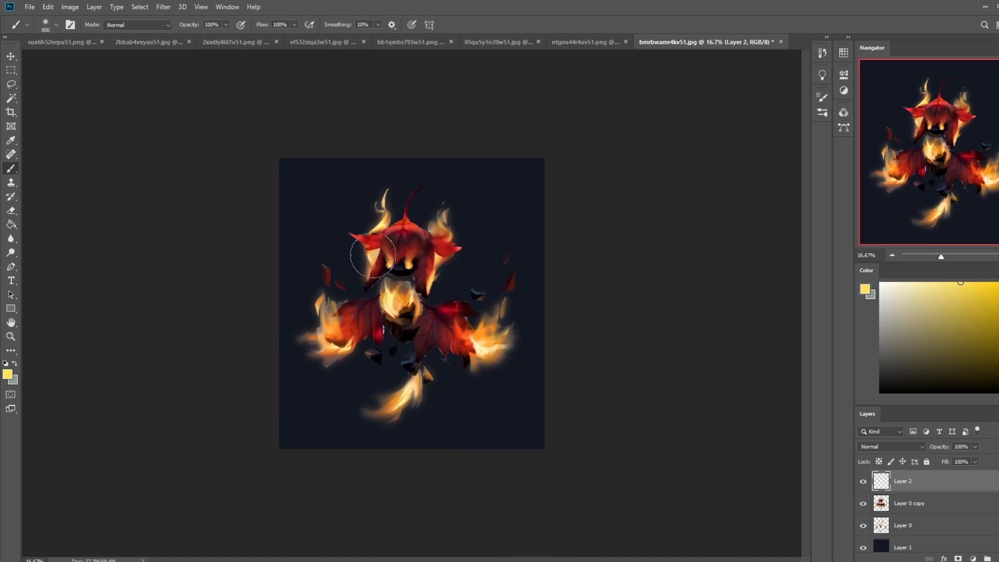
click(373, 255)
key(ctrl+z)
Step: Brush a soft yellow glow over the flames beside the head at 46% opacity and 500 px size
key(4)
key(6)
key(bracketleft)
key(bracketleft)
key(bracketleft)
key(bracketleft)
key(bracketleft)
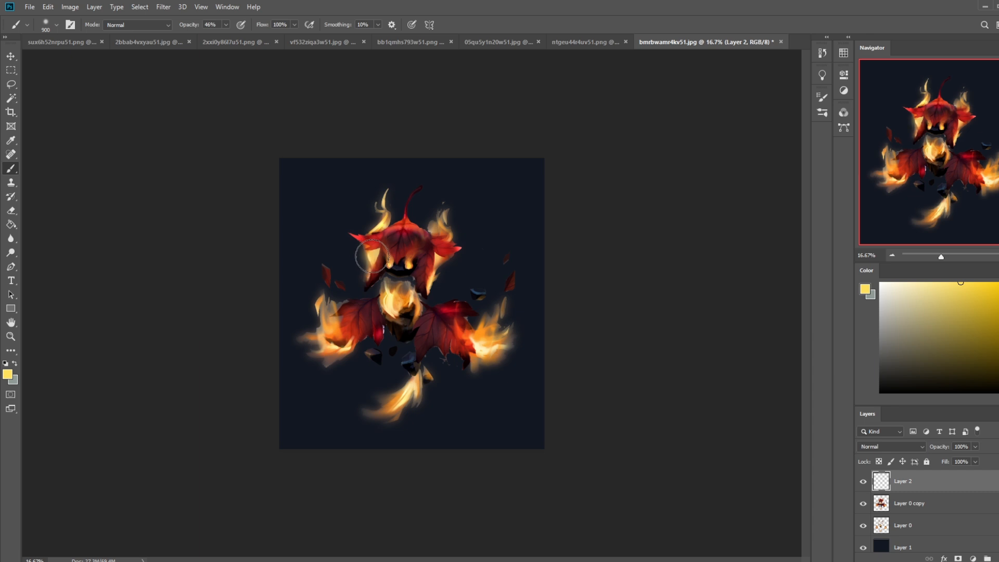
key(bracketleft)
key(bracketleft)
key(bracketleft)
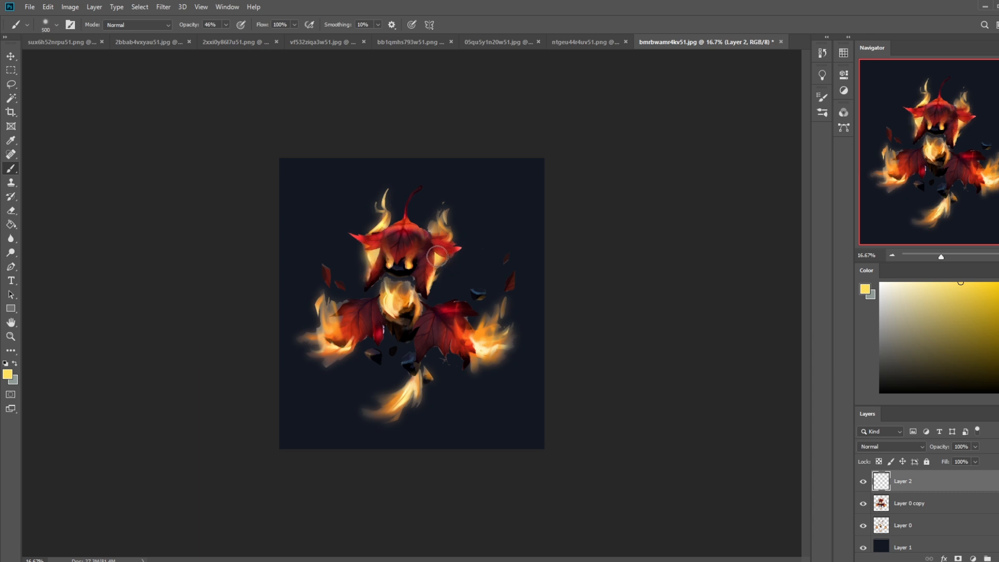
click(376, 251)
Step: Brush soft yellow glows over the chest flame with a larger tip and over the eyes at 300 px
key(bracketright)
key(bracketright)
key(bracketright)
key(bracketright)
key(bracketright)
click(398, 300)
key(bracketleft)
key(bracketleft)
key(bracketleft)
key(bracketleft)
key(bracketleft)
key(bracketleft)
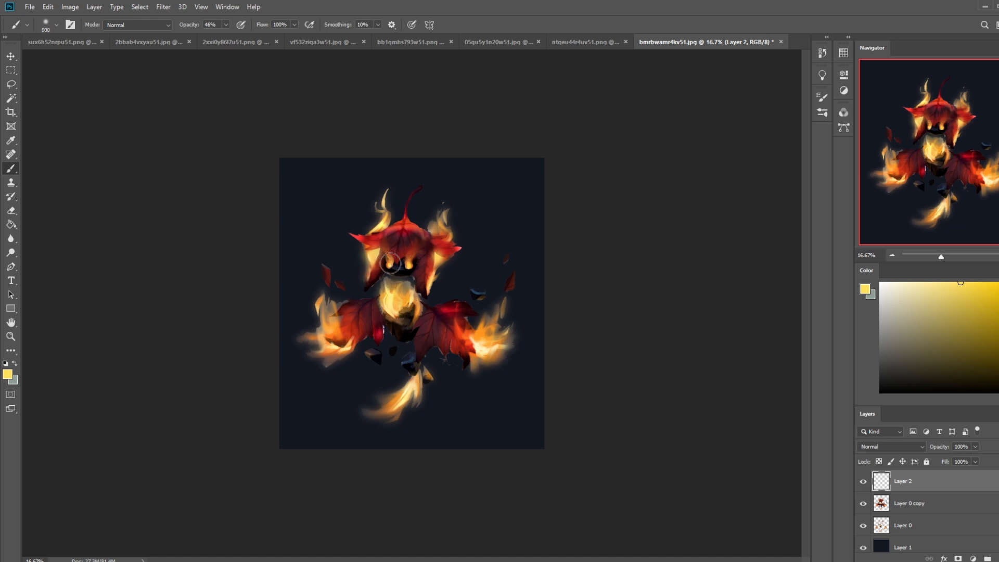
click(409, 264)
Step: Switch to a hard round general brush and set the foreground colour to white
right_click(411, 234)
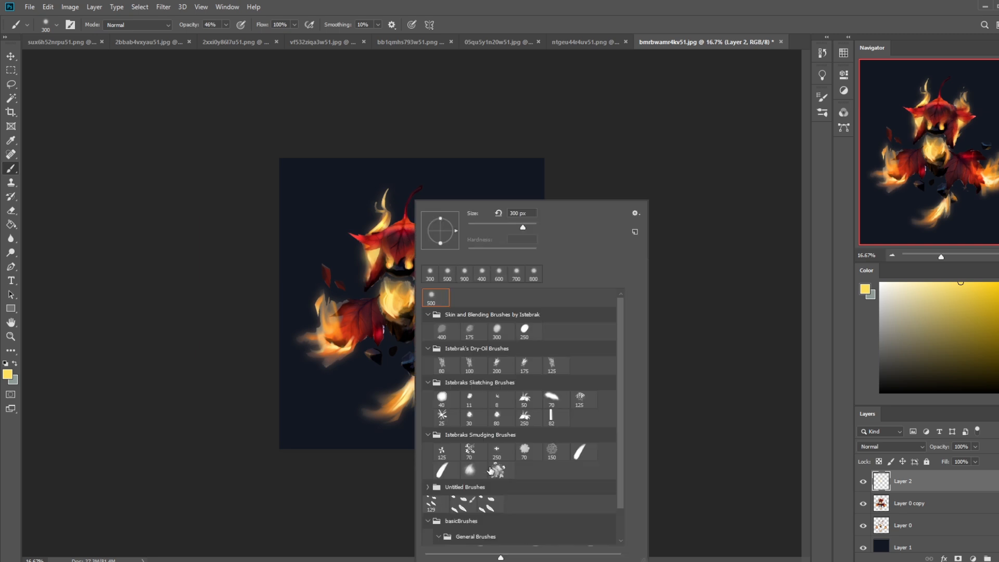
double_click(480, 519)
key(d)
key(x)
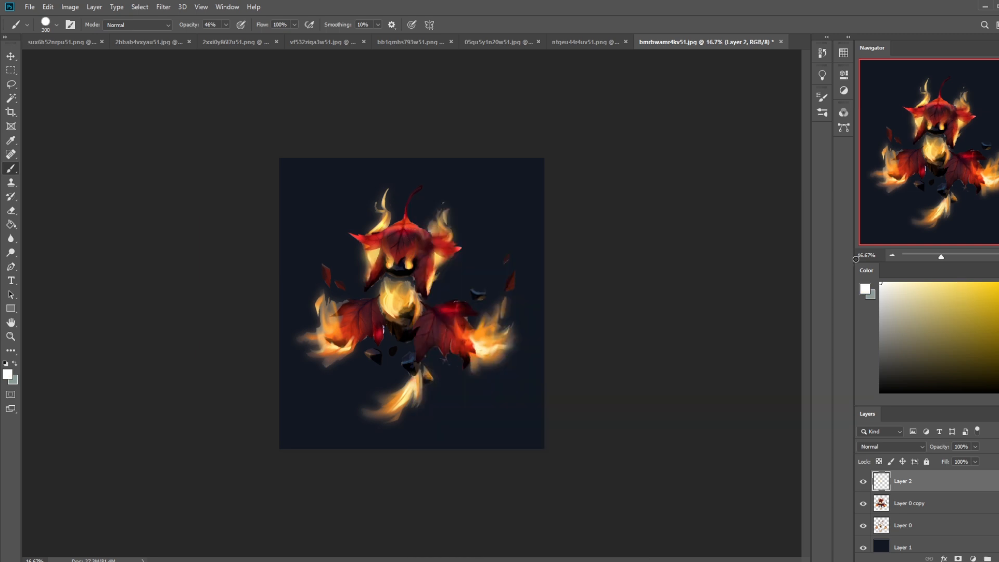
Step: Paint a solid white dot in each eye with a 60 px brush at 100% opacity
key(ctrl+plus)
key(ctrl+plus)
key(bracketleft)
key(bracketleft)
key(bracketleft)
key(bracketleft)
key(bracketleft)
key(bracketleft)
key(bracketleft)
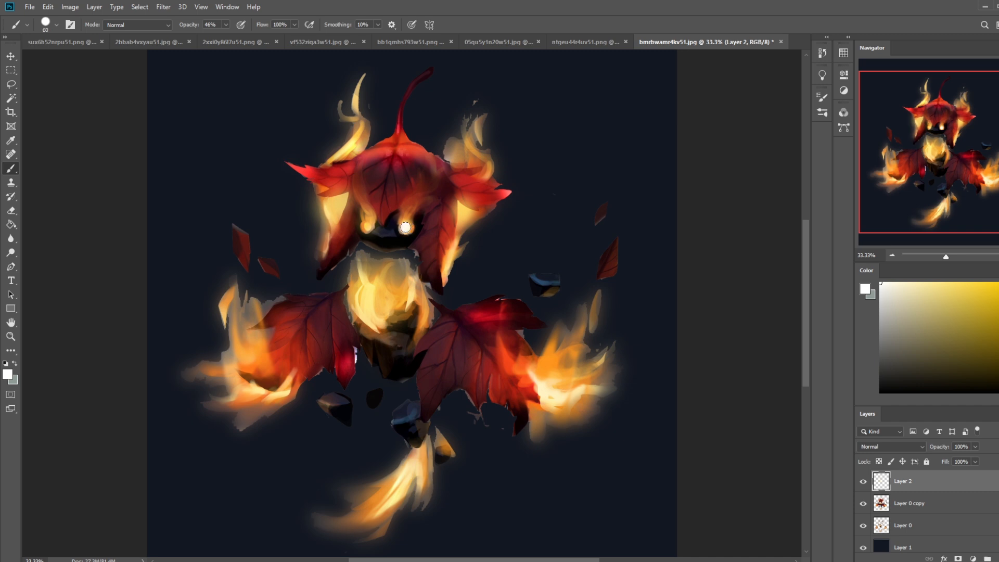
key(ctrl+z)
mouse_move(226, 24)
mouse_down()
mouse_move(414, 209)
mouse_move(404, 226)
mouse_up()
click(405, 228)
Step: Smudge the rough edges of the head's flames on Layer 0 copy at 21% strength
click(11, 238)
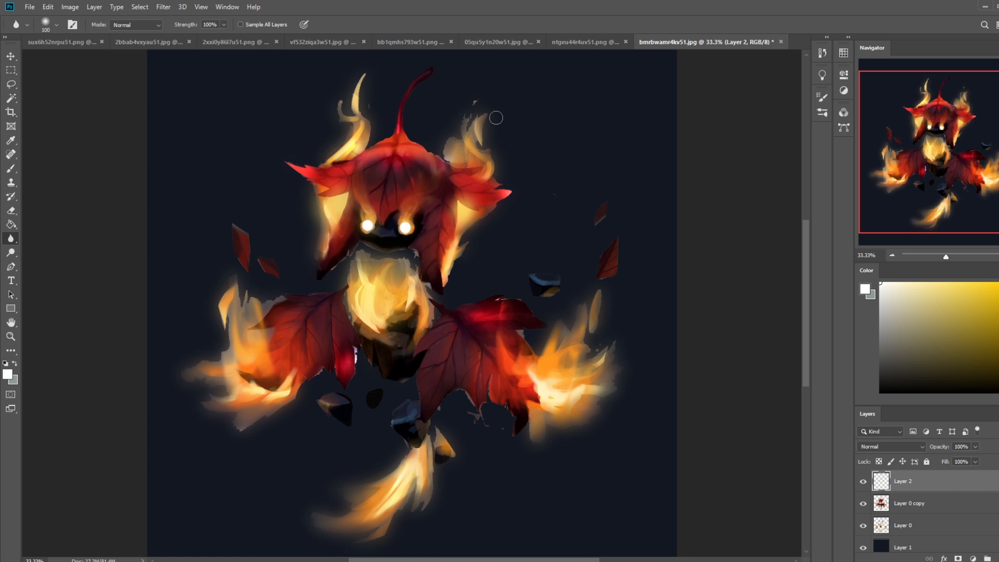
key(ctrl+minus)
key(ctrl+minus)
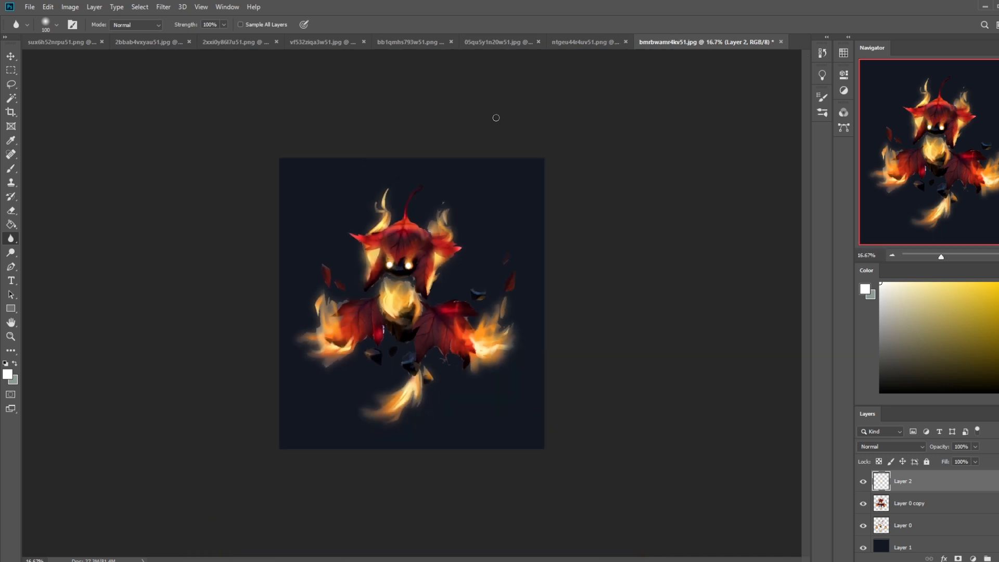
right_click(13, 238)
click(42, 259)
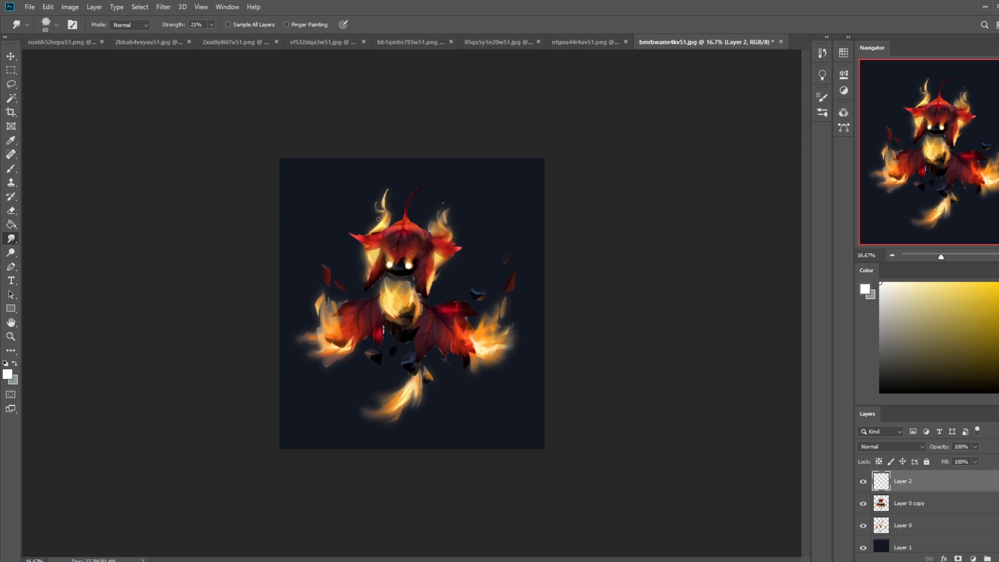
click(913, 505)
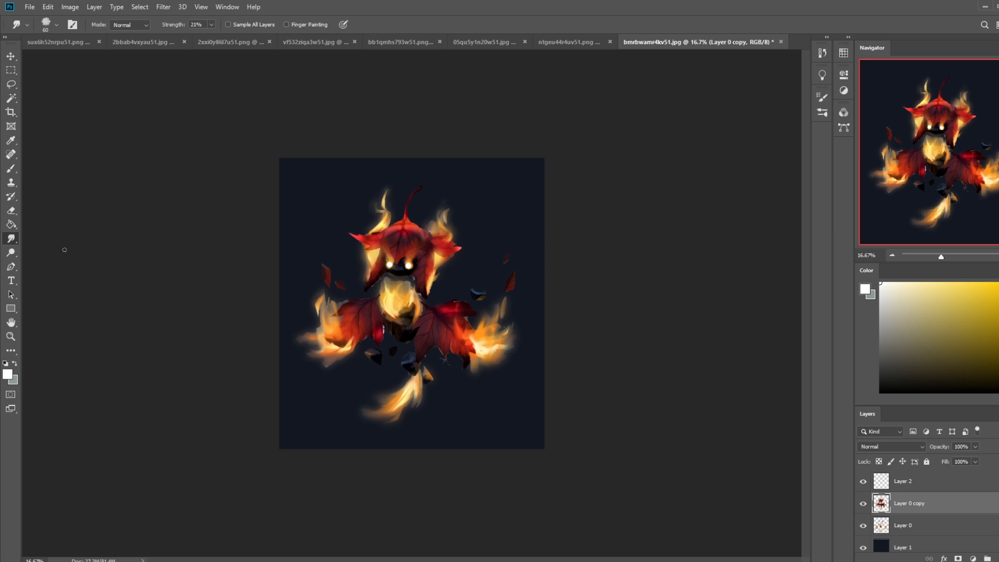
Step: Switch to the Sponge tool and set it to Desaturate mode with 100% flow
drag(11, 252, 44, 275)
click(145, 27)
click(142, 34)
click(197, 25)
drag(197, 36, 210, 36)
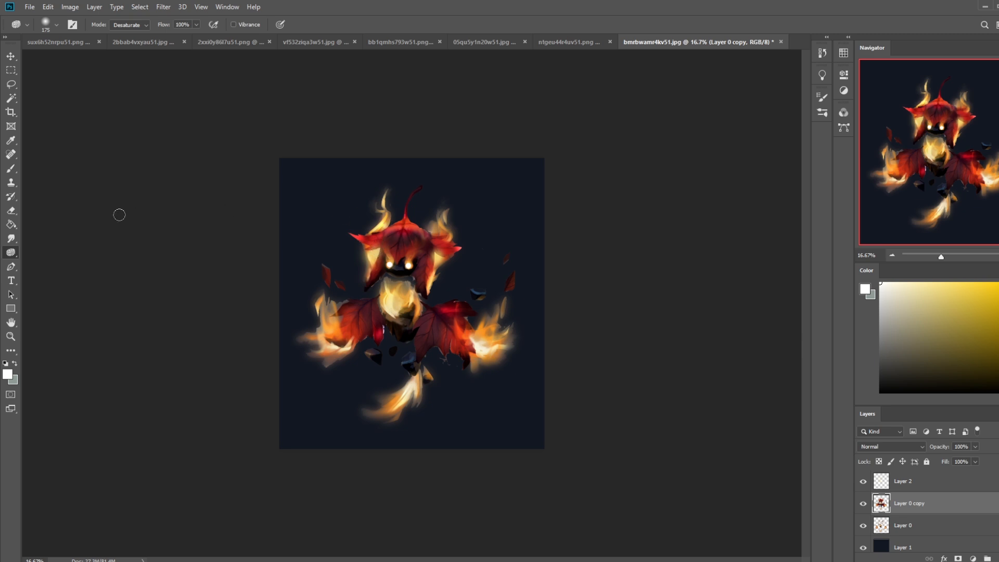
Step: Dodge the highlights of the flame beside the head with a 500 px tip at 70% exposure
right_click(13, 255)
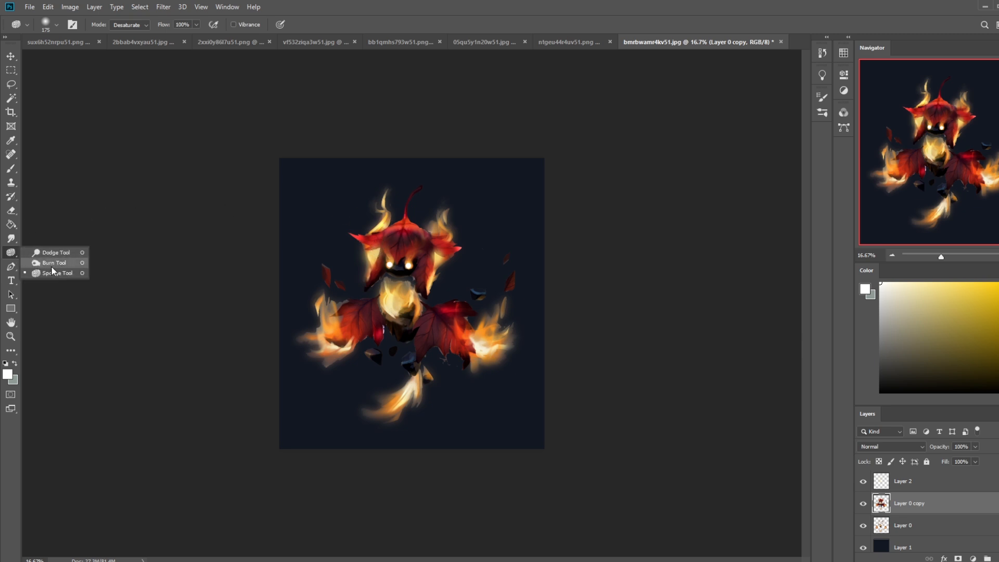
click(55, 253)
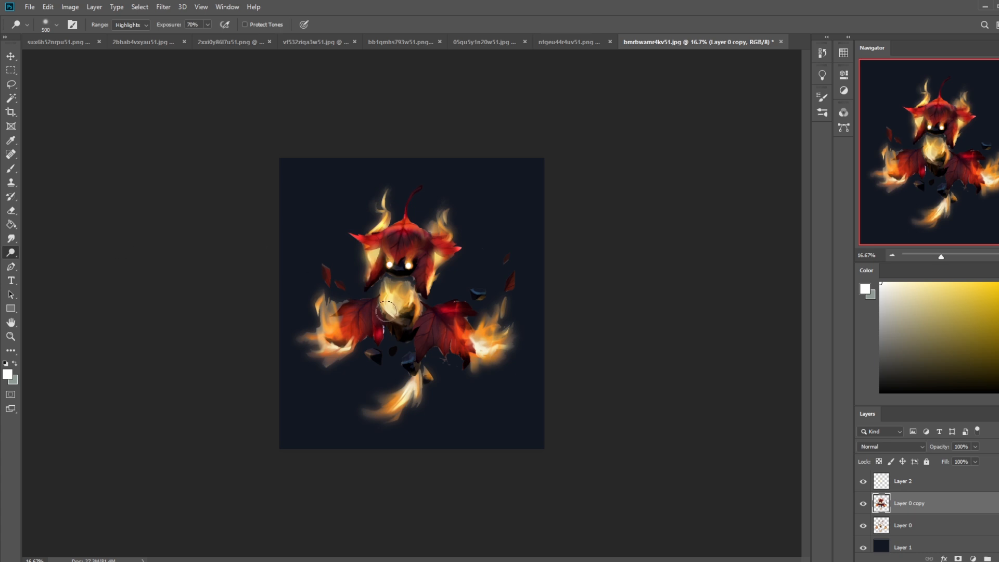
drag(378, 252, 379, 245)
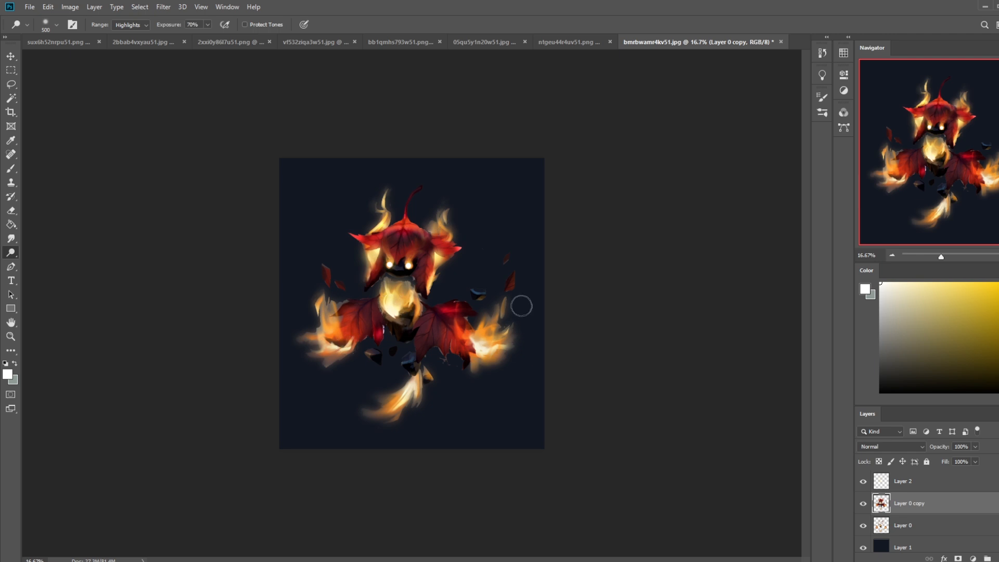
Step: Flatten all layers into the background, then select and copy the whole canvas
right_click(885, 488)
click(937, 374)
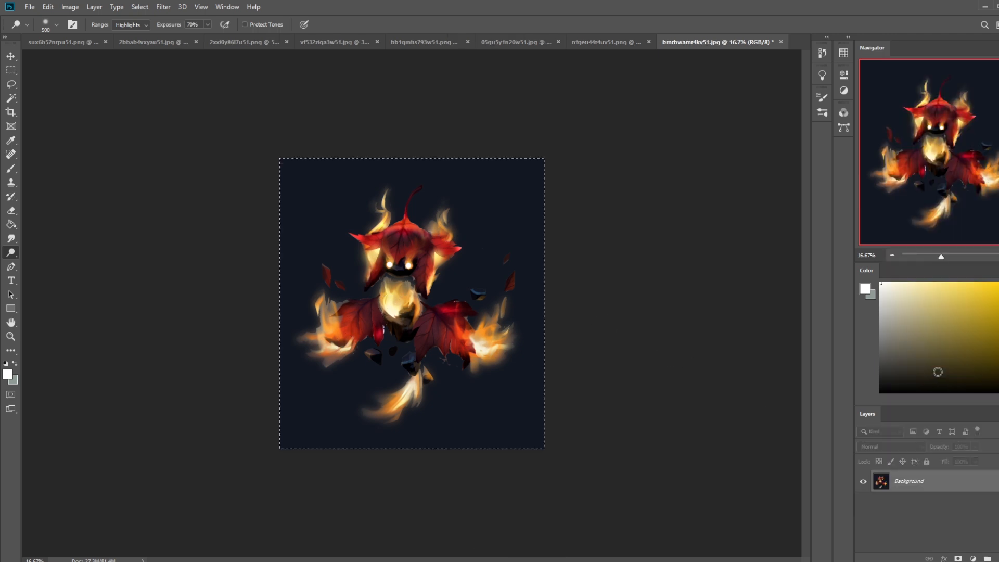
Step: Revert the document to its original opened state in the history and paste the flattened artwork as a new layer
click(820, 57)
drag(809, 367, 807, 27)
click(743, 67)
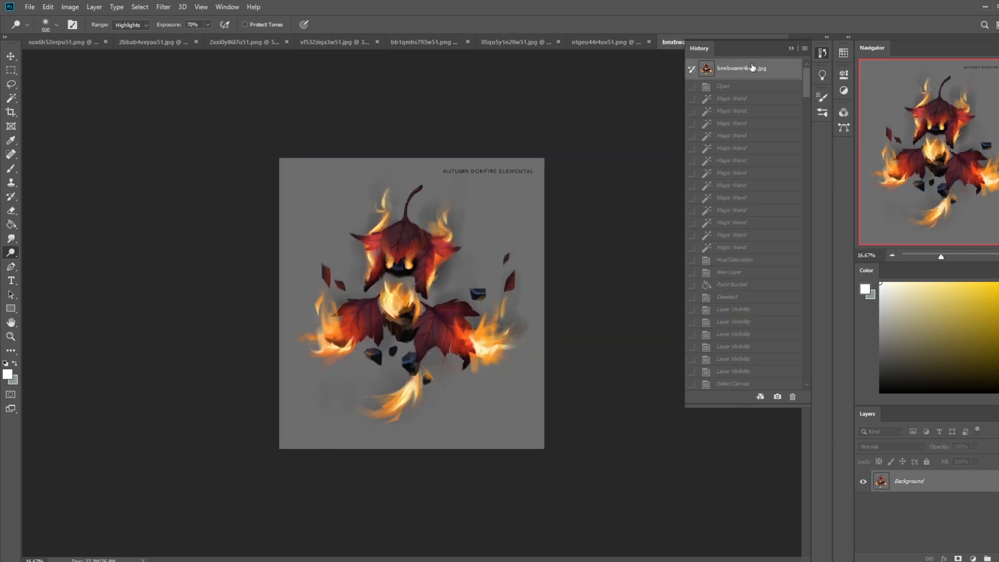
click(790, 48)
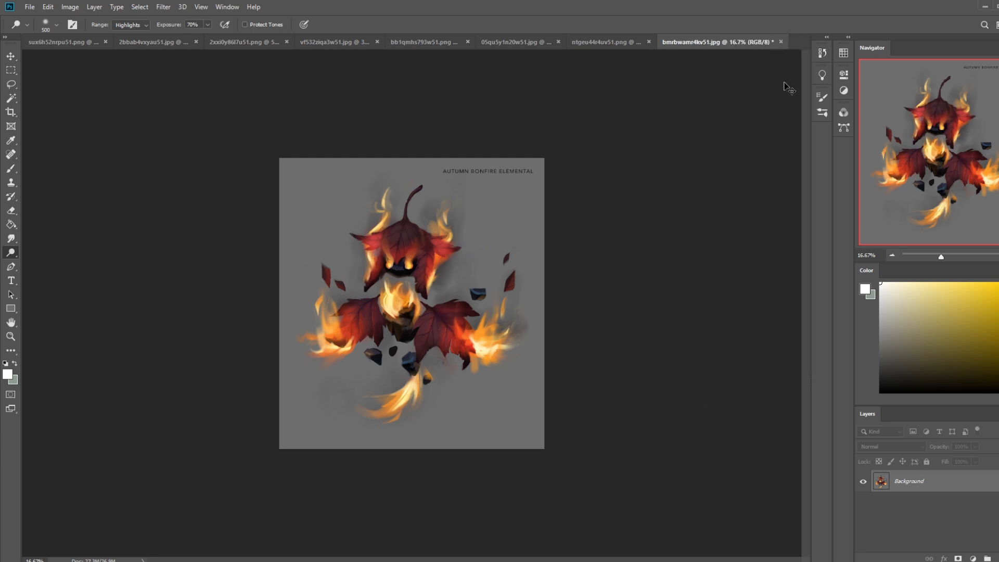
key(ctrl+v)
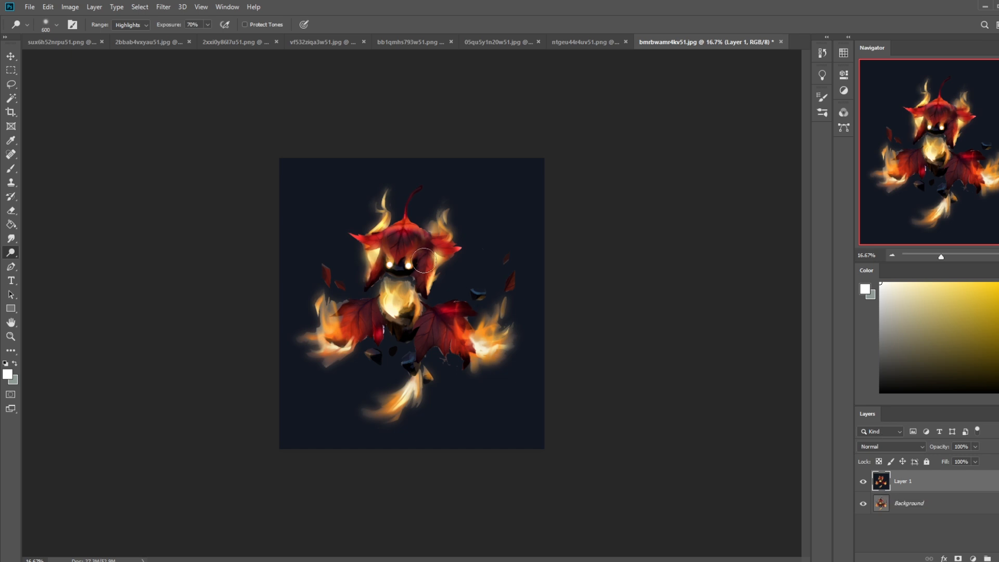
key(bracketright)
key(bracketright)
key(bracketright)
key(bracketright)
key(bracketright)
key(bracketright)
key(bracketright)
key(bracketright)
key(bracketright)
key(bracketright)
key(bracketright)
key(bracketright)
key(bracketright)
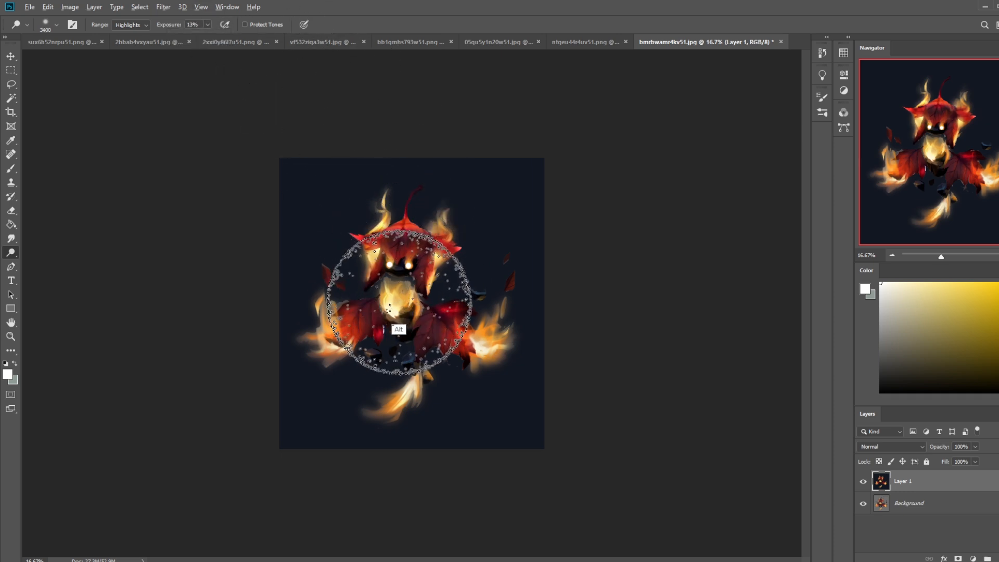
Step: Set up the Brush tool at 2200 px and 23% opacity, and sample the pale yellow of the chest flame
key(b)
key(bracketright)
key(bracketright)
key(bracketright)
key(bracketright)
key(bracketright)
key(bracketright)
key(bracketright)
key(bracketright)
key(bracketright)
key(bracketright)
key(bracketright)
key(bracketright)
key(bracketright)
key(bracketright)
key(bracketright)
key(bracketright)
key(bracketright)
key(bracketright)
key(bracketright)
key(bracketright)
click(225, 25)
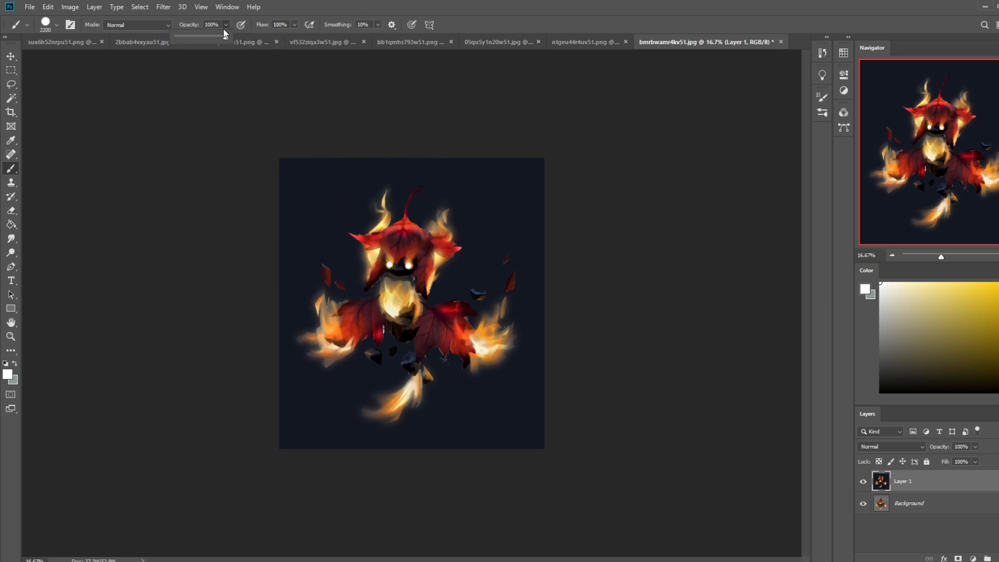
alt+click(395, 306)
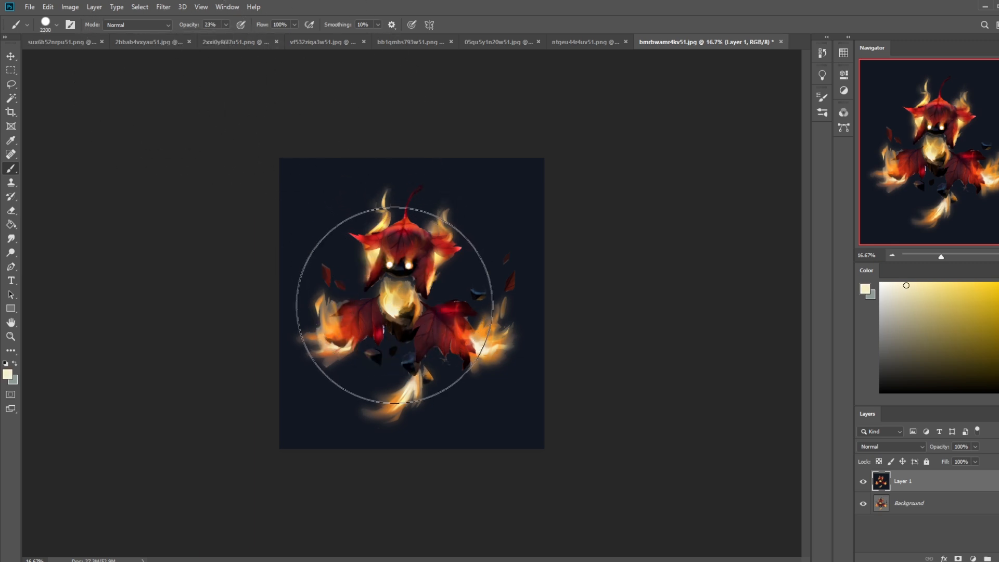
Step: Undo a hard-edged dab on the chest and choose the soft 500 px brush preset instead
click(395, 305)
key(ctrl+z)
right_click(465, 241)
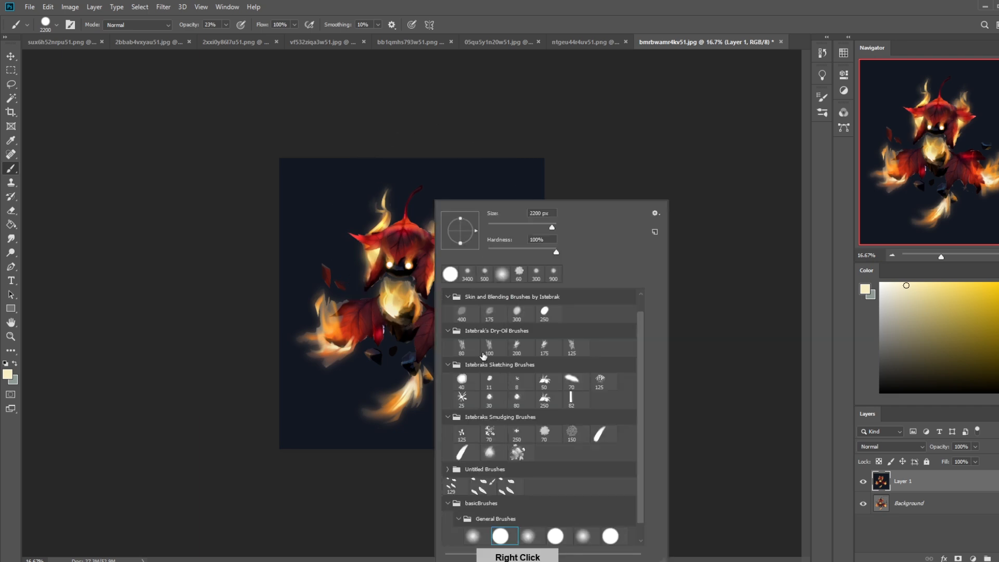
drag(641, 320, 643, 302)
click(453, 294)
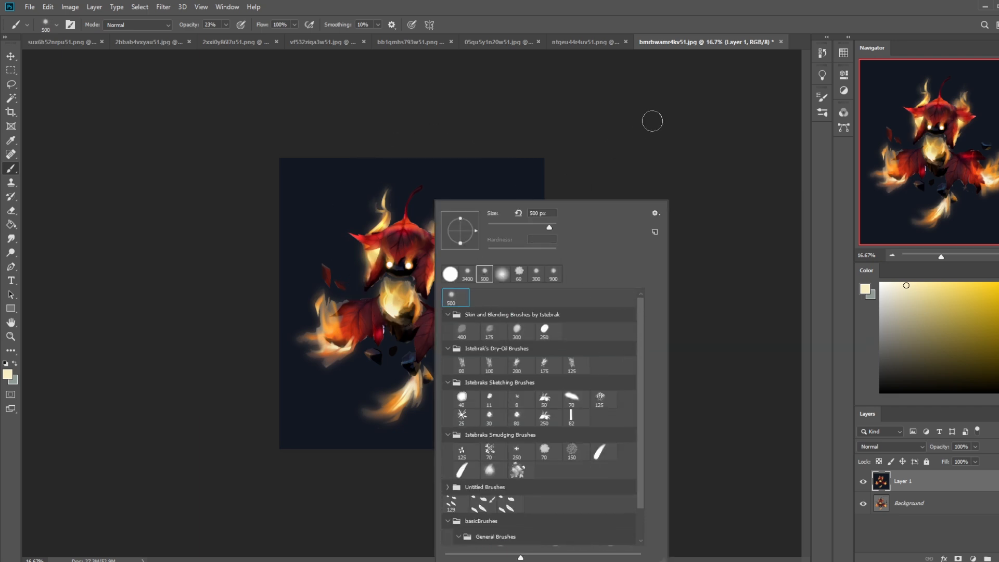
click(650, 123)
Step: Paint a wide, faint glow around the creature's chest with the soft brush enlarged to about 3100 px
key(bracketright)
key(bracketright)
key(bracketright)
key(bracketright)
key(bracketright)
key(bracketright)
key(bracketright)
key(bracketright)
key(bracketright)
key(bracketright)
key(bracketright)
key(bracketright)
key(bracketright)
key(bracketright)
key(bracketright)
key(bracketright)
key(bracketright)
key(bracketright)
key(bracketright)
key(bracketright)
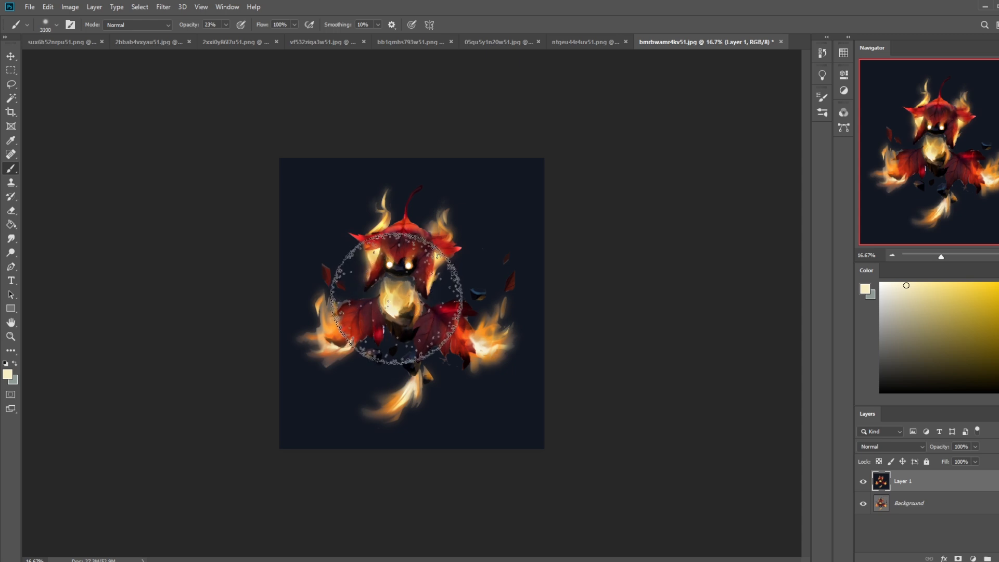
key(bracketleft)
key(bracketleft)
key(bracketleft)
key(bracketleft)
key(bracketleft)
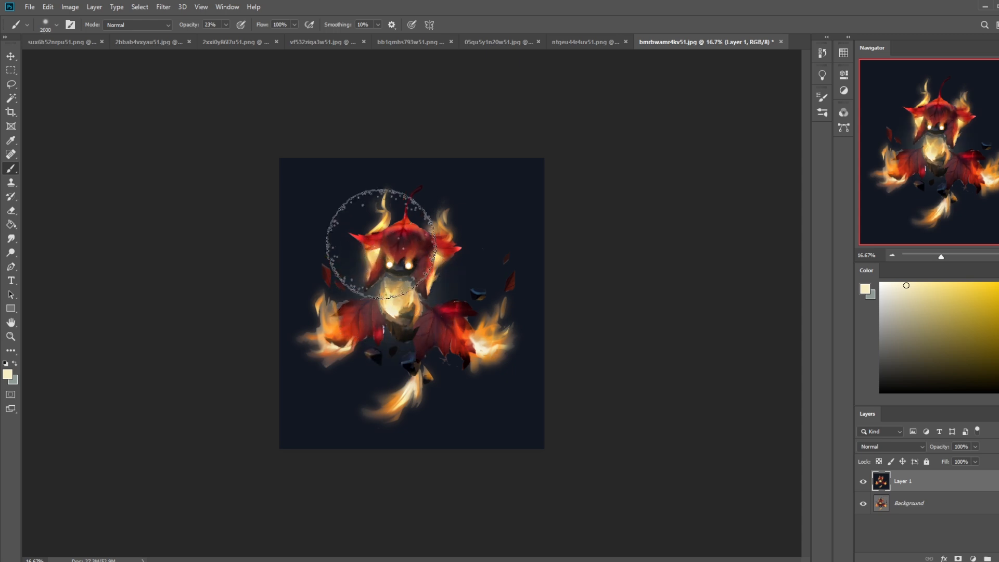
Step: Add smaller soft glows over both head flames, the right-hand flame and the tail flame, reducing the brush size between them
click(376, 214)
key(bracketleft)
key(bracketleft)
key(bracketleft)
key(bracketleft)
key(bracketleft)
key(bracketleft)
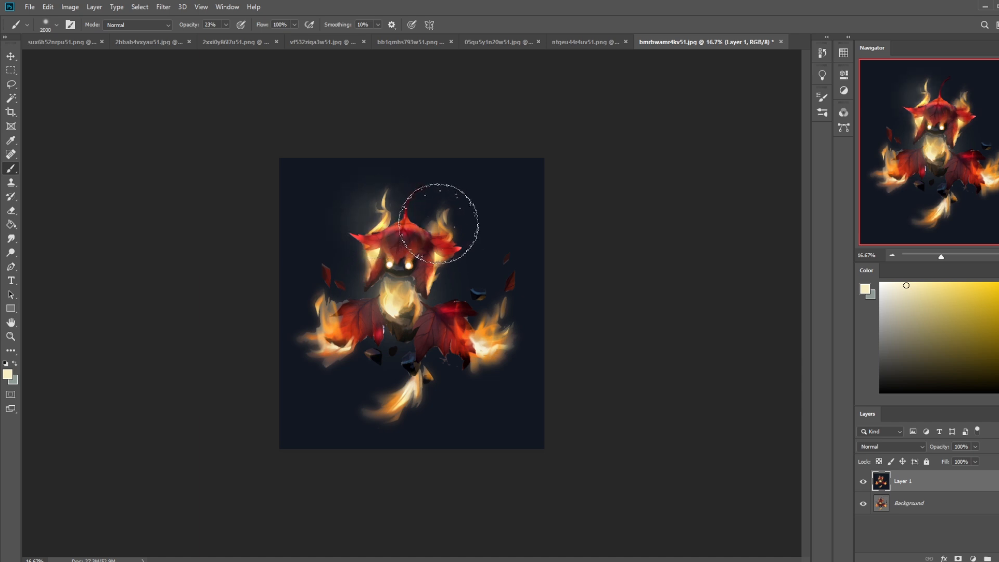
click(441, 220)
click(490, 343)
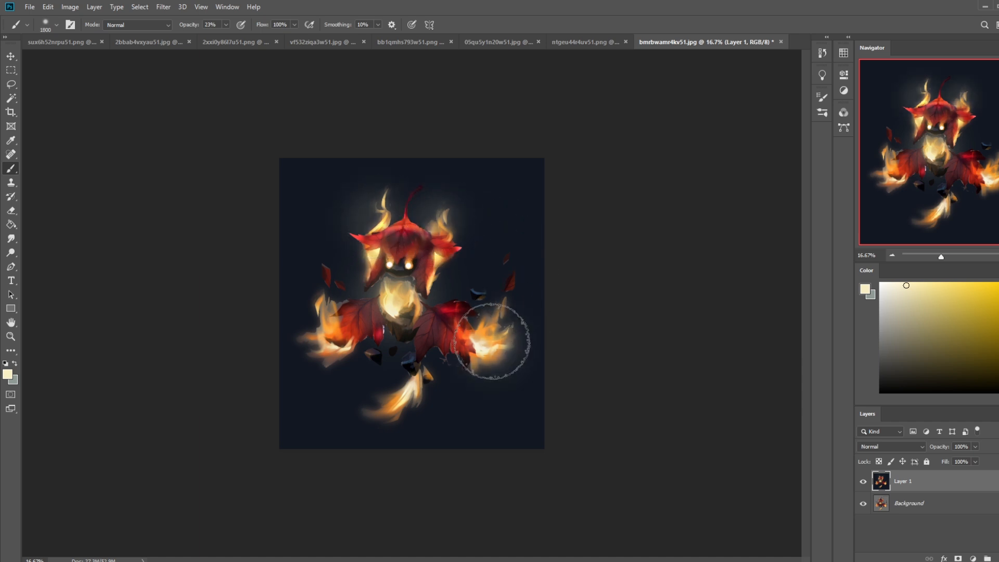
click(407, 381)
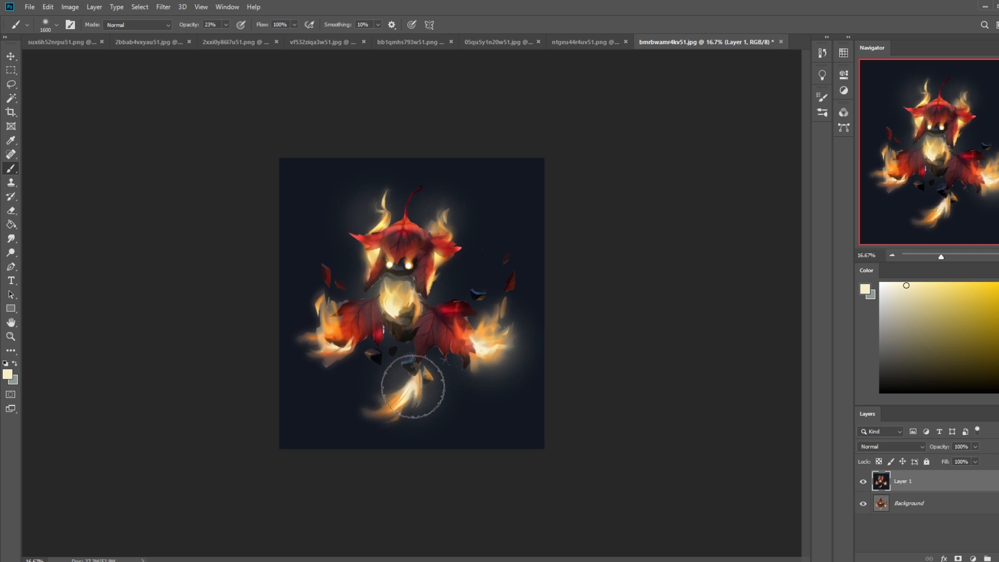
Step: Paint soft glows over the left-hand flame and beside the tail flame with the brush at about 1800 px
key(bracketleft)
key(bracketleft)
key(bracketleft)
key(bracketright)
key(bracketright)
key(bracketright)
click(339, 345)
click(340, 348)
click(341, 349)
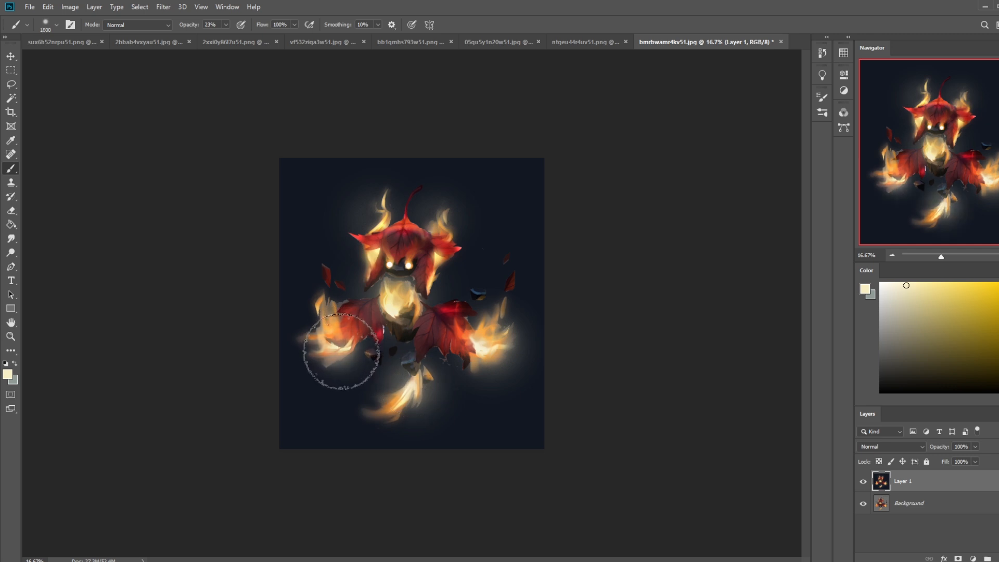
click(423, 379)
key(bracketleft)
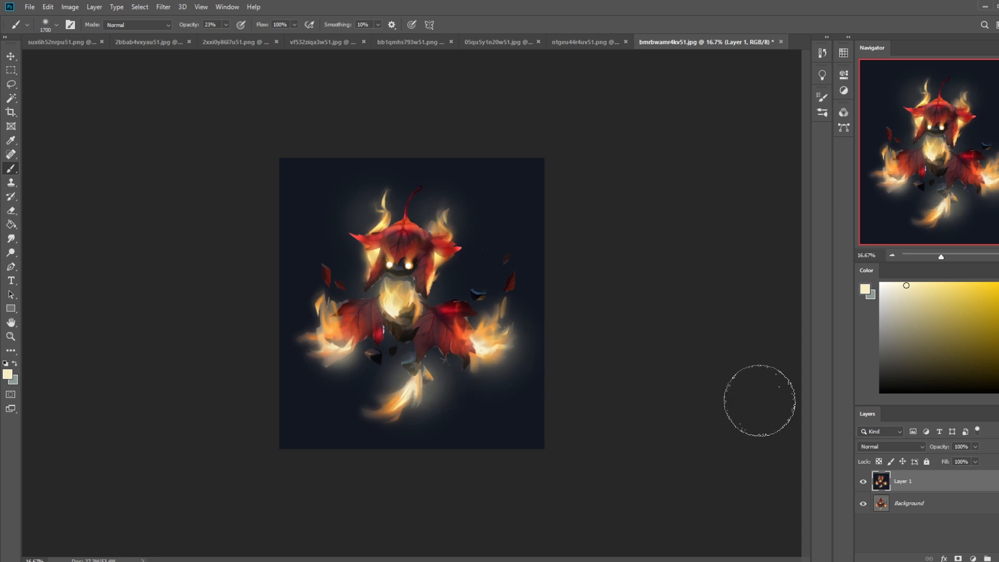
Step: Compare the glow with the original artwork and with the Burn Tool history state
click(863, 482)
click(862, 482)
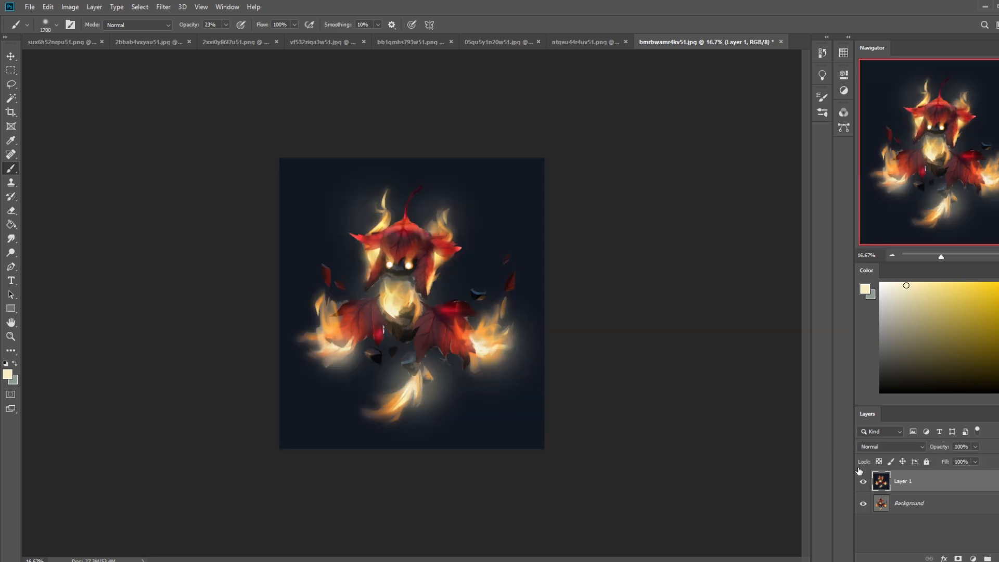
click(822, 53)
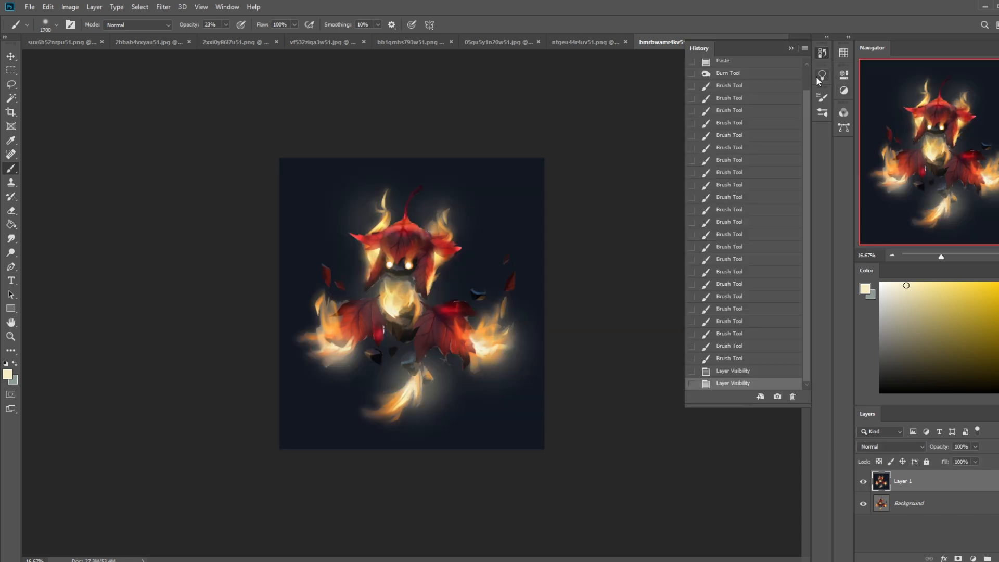
click(733, 75)
click(729, 385)
click(791, 49)
Step: Copy the glowing artwork, revert the history to the Burn Tool state, and paste the copy as a new layer
key(e)
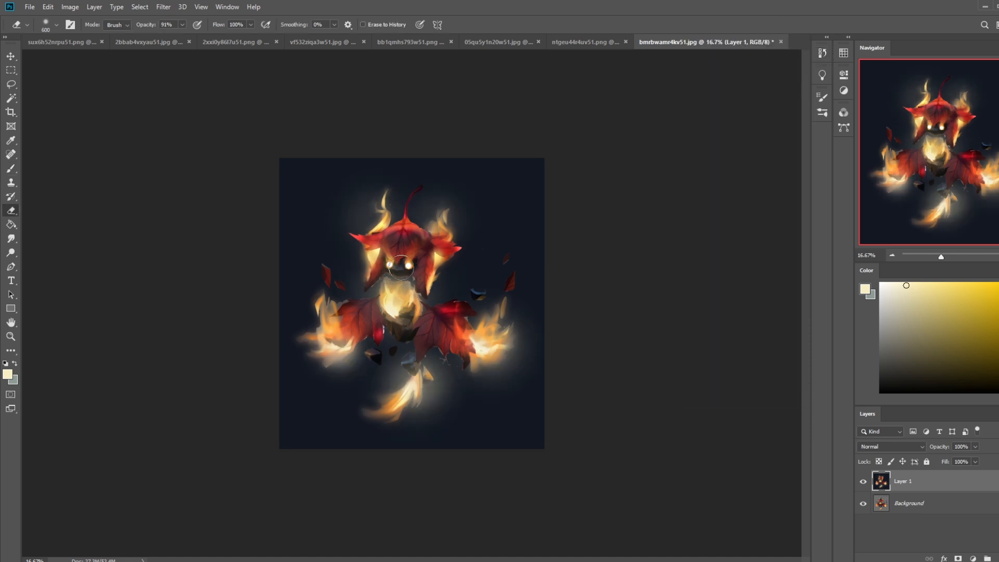
key(ctrl+a)
click(823, 53)
scroll(807, 136, down, 2)
click(762, 87)
key(ctrl+v)
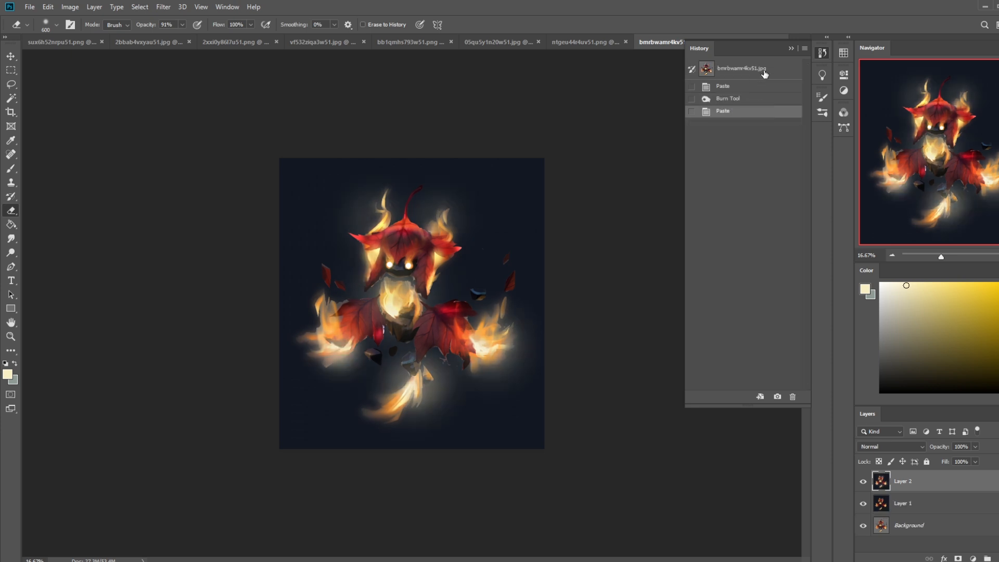
click(792, 50)
Step: Erase the Layer 2 glow over the face, lower chest and floating stones, comparing with the layer hidden and shown
mouse_move(411, 262)
mouse_down()
mouse_move(395, 264)
mouse_move(418, 259)
mouse_move(411, 254)
mouse_up()
mouse_move(412, 310)
mouse_down()
mouse_move(370, 355)
mouse_move(379, 356)
mouse_up()
drag(476, 295, 472, 299)
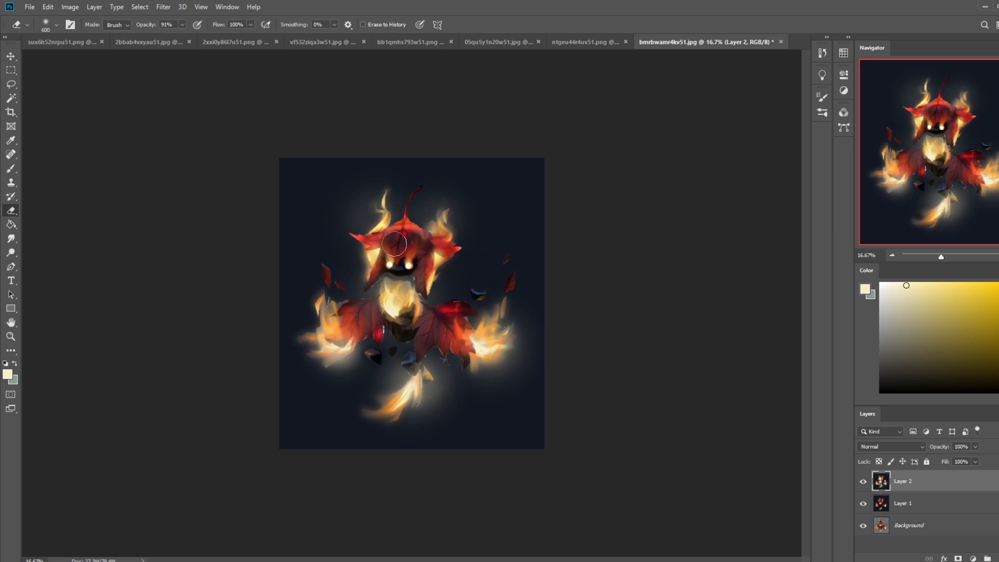
click(863, 482)
click(863, 482)
click(863, 482)
click(863, 482)
mouse_move(410, 329)
mouse_down()
mouse_move(366, 309)
mouse_move(424, 326)
mouse_up()
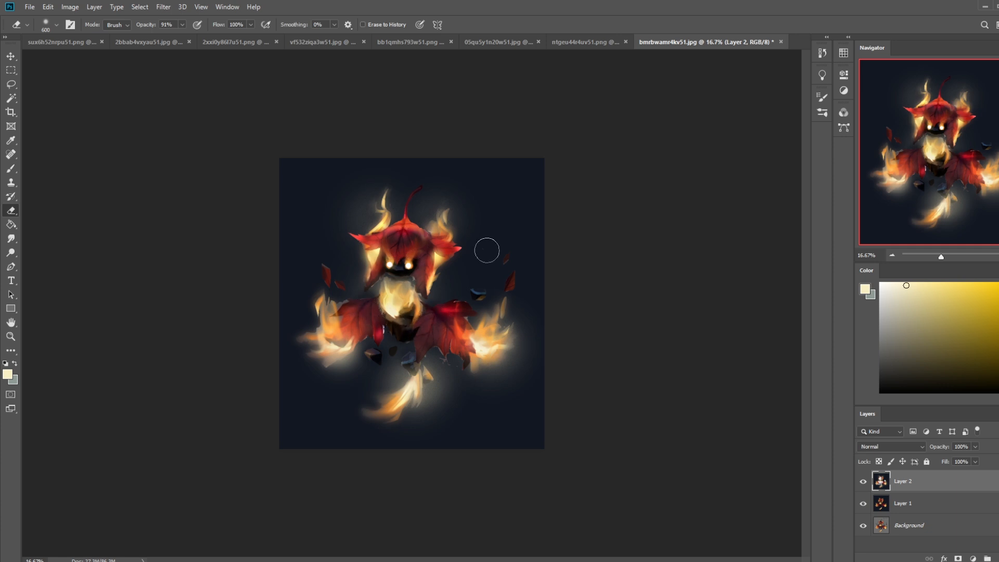
click(863, 482)
click(864, 482)
click(864, 481)
click(863, 482)
Step: Flatten the image and close bmrbwamr4kv51.jpg, saving its changes
right_click(939, 485)
click(960, 359)
click(780, 41)
click(484, 215)
click(574, 143)
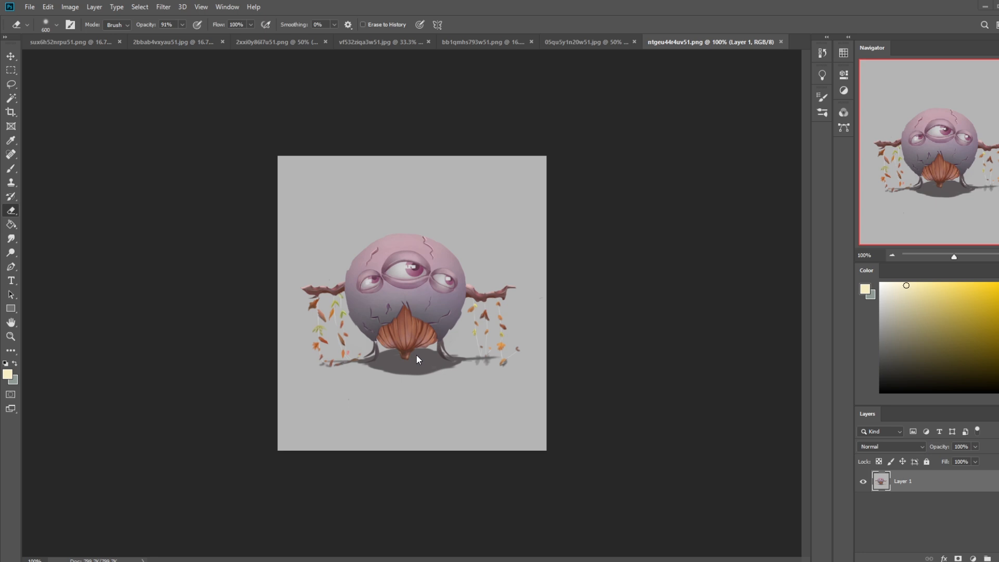
key(b)
key(bracketright)
key(bracketright)
key(bracketright)
key(bracketright)
key(bracketright)
key(bracketright)
key(bracketright)
key(bracketright)
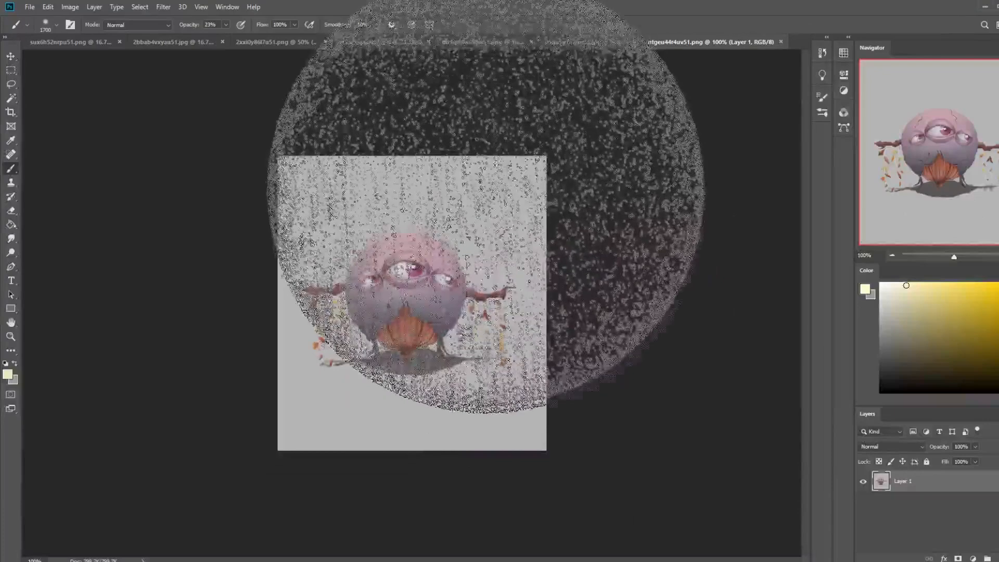
key(l)
mouse_move(367, 330)
mouse_down()
mouse_move(408, 361)
mouse_move(447, 332)
mouse_move(453, 309)
mouse_move(387, 300)
mouse_move(368, 332)
mouse_up()
click(489, 314)
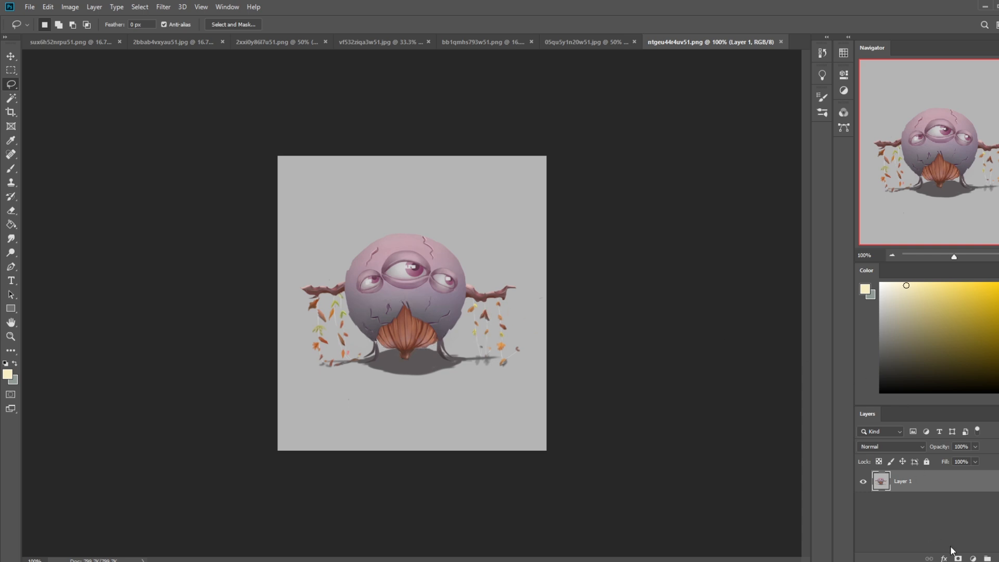
Step: Add a new layer, sample the dark purple of the creature's lower body, and set the brush opacity to 100%
click(998, 558)
key(b)
alt+click(439, 310)
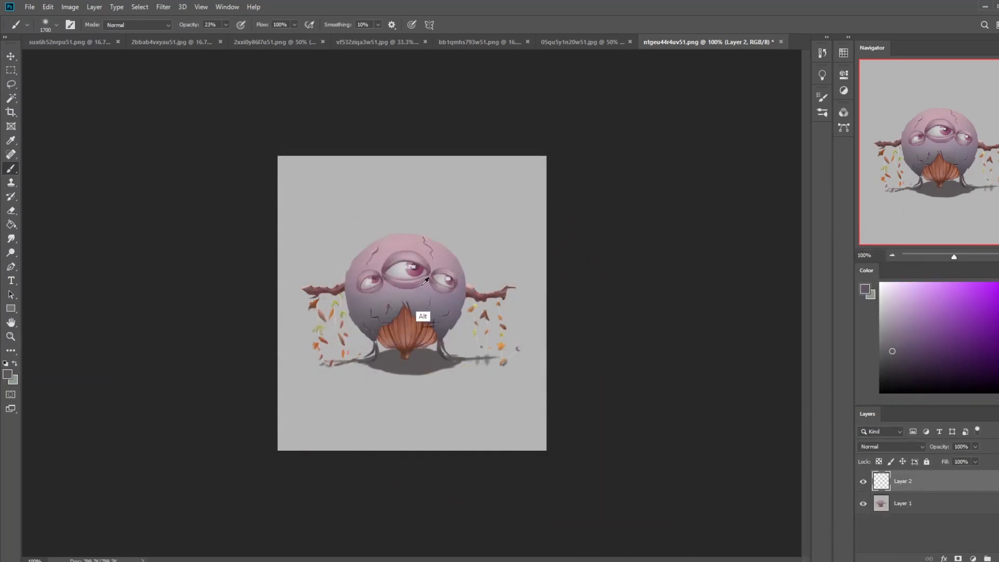
click(226, 25)
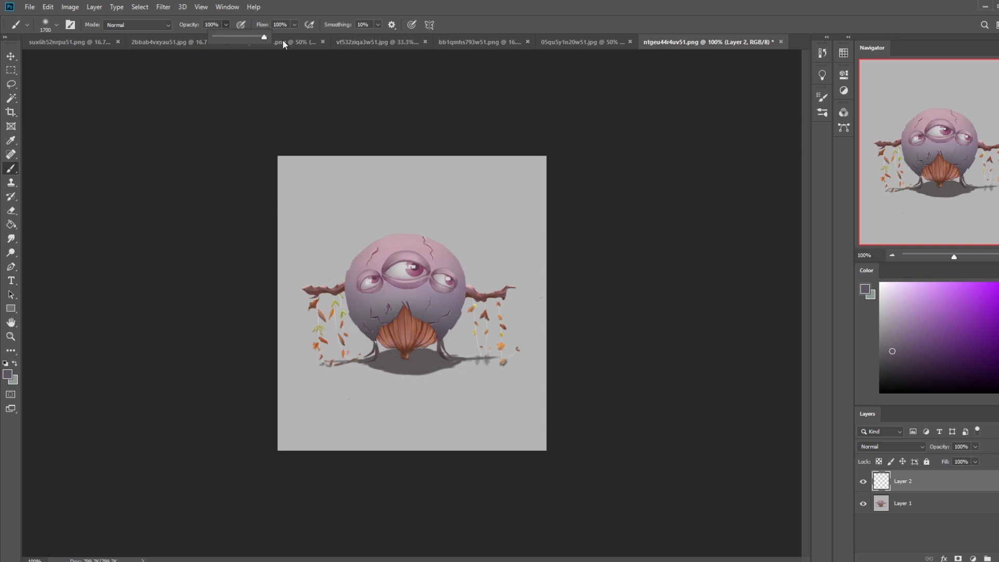
Step: Shrink the brush and paint over the orange mouth and the cracks on the lower body with the sampled purple
key(bracketleft)
key(bracketleft)
key(bracketleft)
key(bracketleft)
key(bracketleft)
key(bracketleft)
key(bracketleft)
key(bracketleft)
key(bracketleft)
key(bracketleft)
key(bracketleft)
key(bracketleft)
key(bracketleft)
key(bracketleft)
key(bracketleft)
key(bracketleft)
key(bracketleft)
key(bracketleft)
mouse_move(443, 329)
mouse_down()
mouse_move(371, 348)
mouse_move(427, 307)
mouse_move(319, 282)
mouse_up()
Step: Soften the painted lower body with lighter purples sampled below the eyes and at both sides, using a 175 px brush
alt+click(421, 299)
key(bracketright)
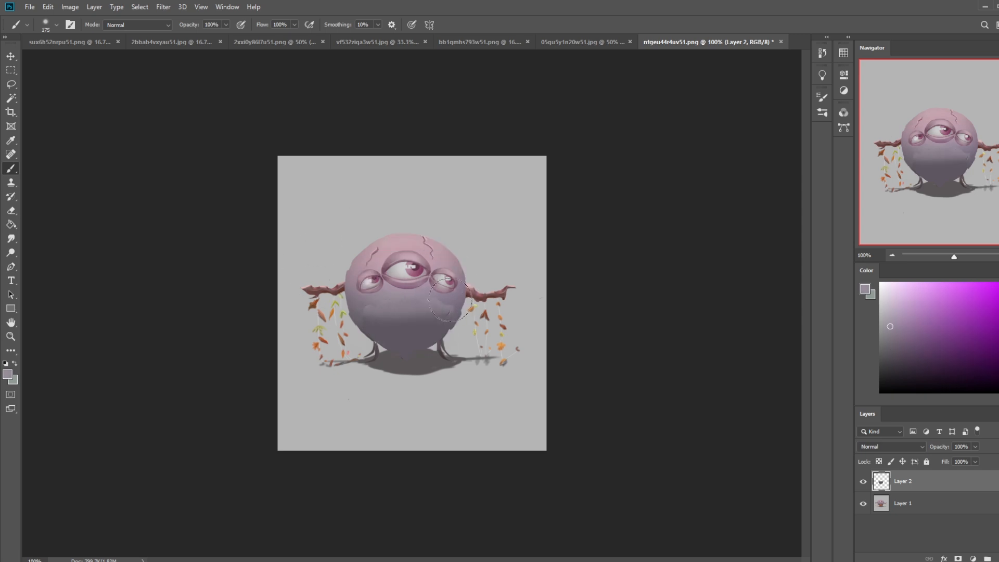
alt+click(355, 297)
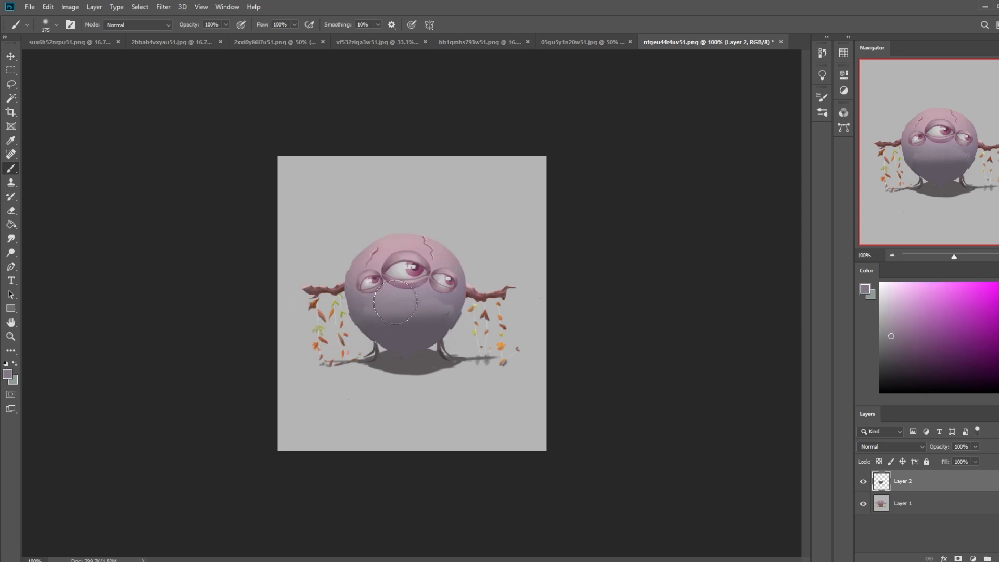
alt+click(462, 298)
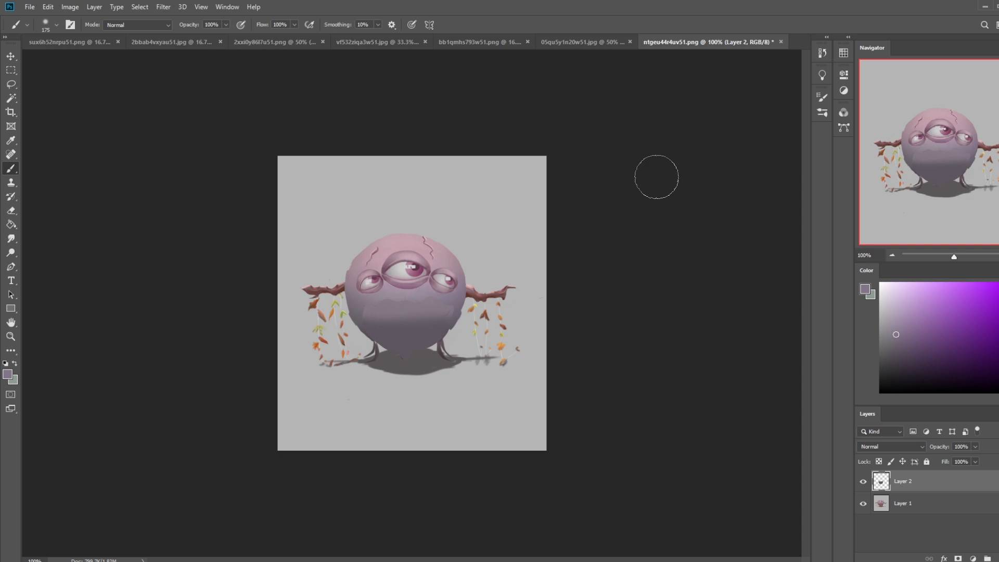
Step: Lasso the ground shadow beneath the body and fade it with the sampled background grey, using a large soft brush
key(l)
mouse_move(410, 358)
mouse_down()
mouse_move(387, 351)
mouse_move(363, 367)
mouse_move(434, 383)
mouse_move(460, 368)
mouse_move(441, 351)
mouse_up()
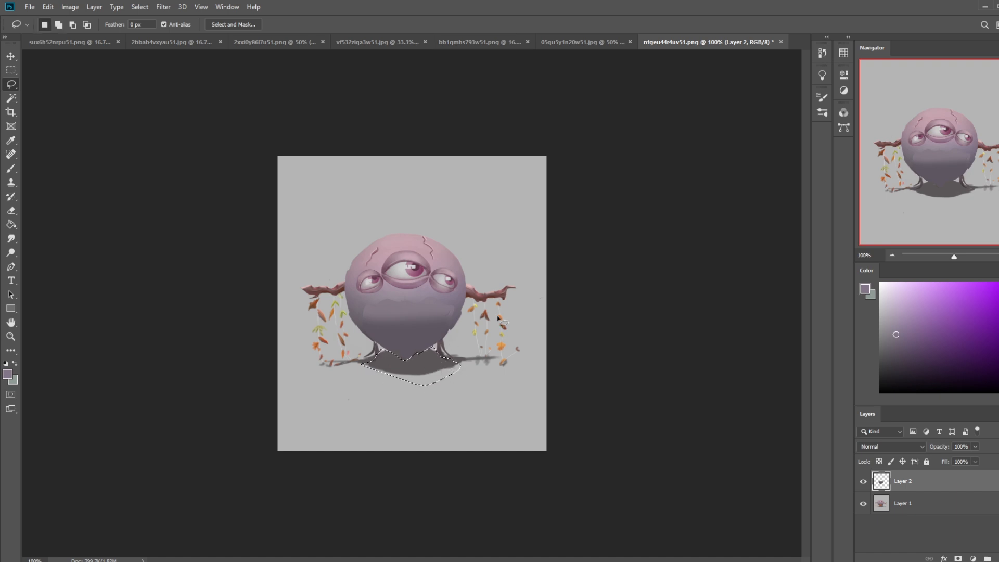
key(b)
alt+click(462, 369)
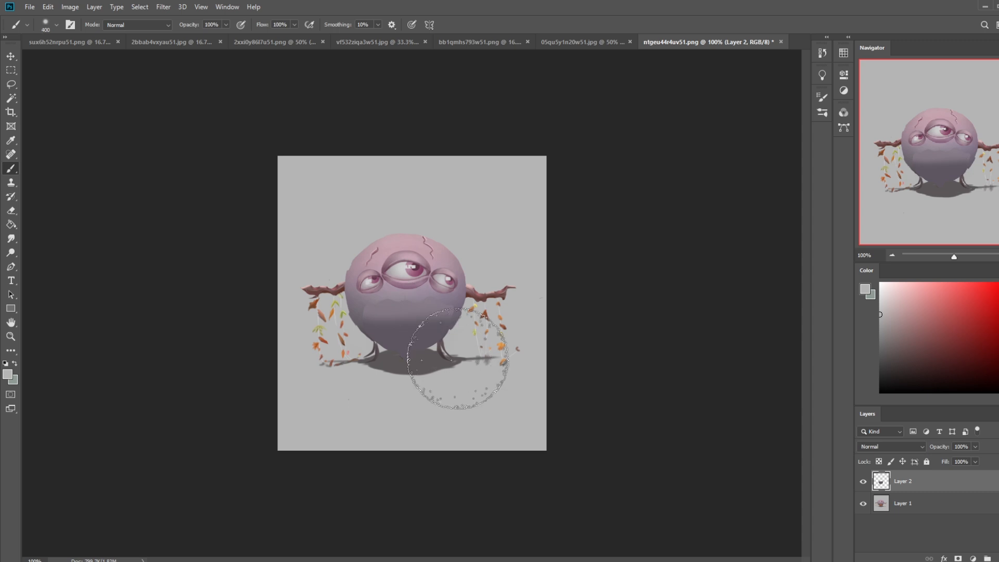
key(bracketright)
key(bracketright)
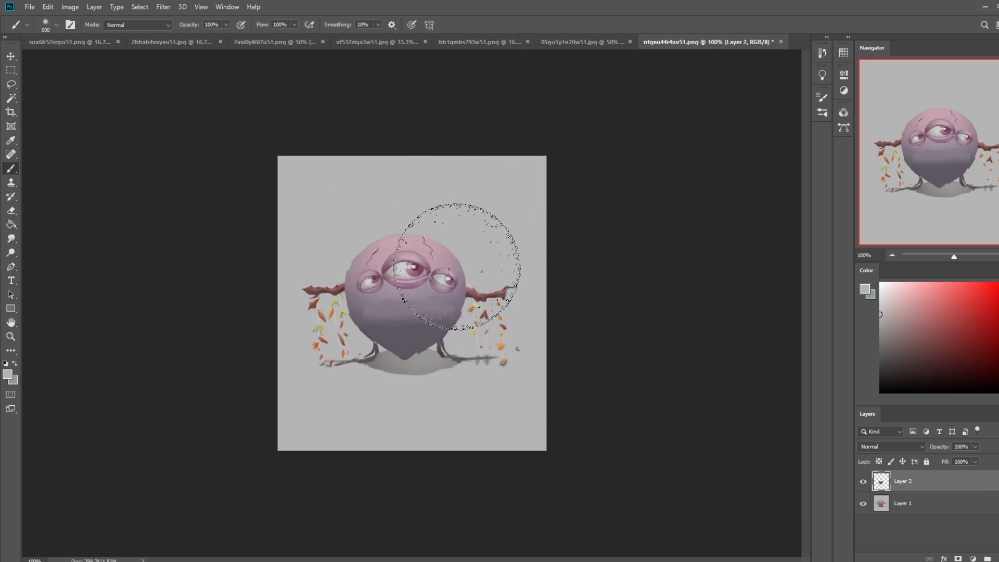
right_click(446, 289)
click(455, 292)
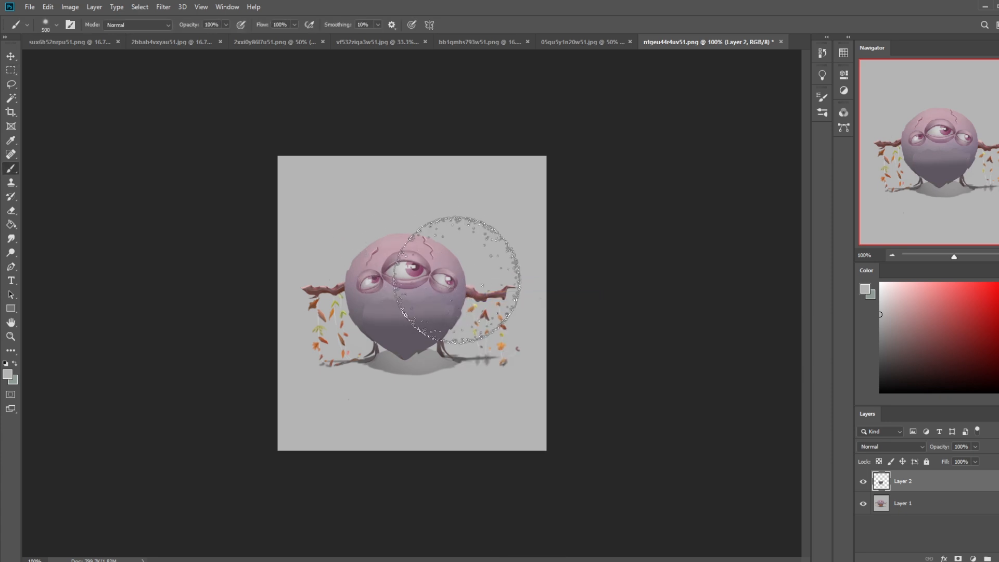
click(11, 238)
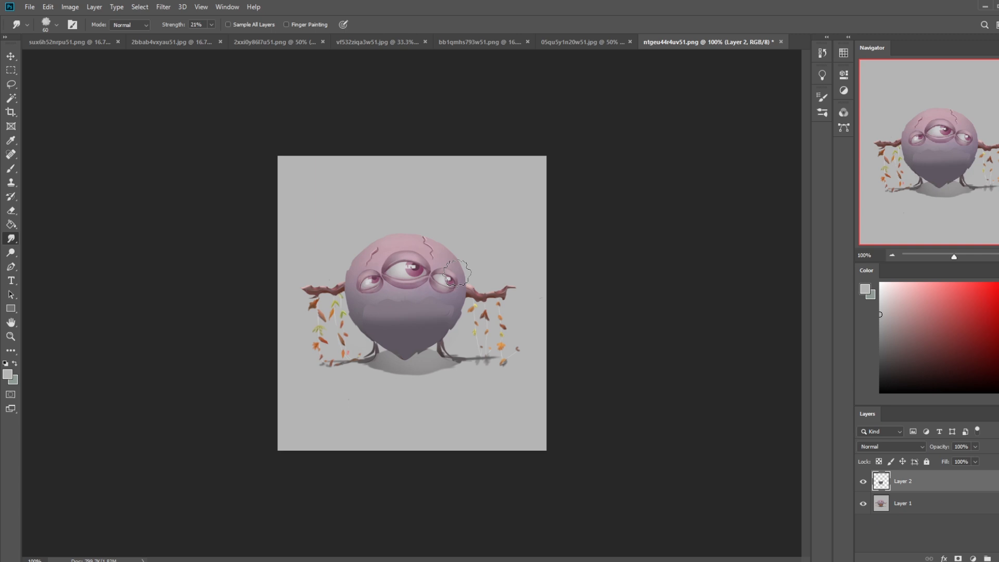
key(b)
Step: Paint out the three eyes with sampled body purples and pinks, using the 80 px dry-oil brush reduced to 40 px
right_click(427, 229)
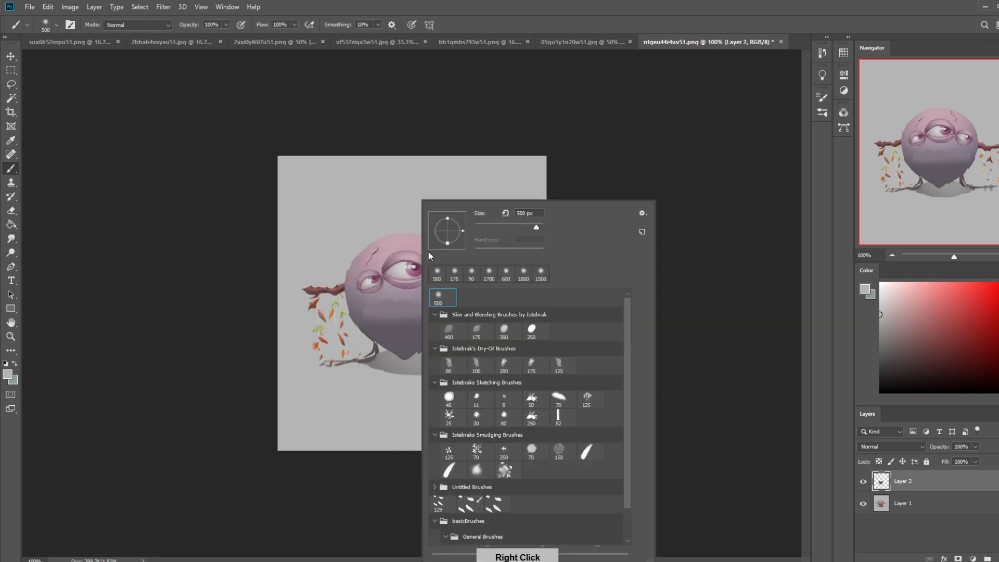
click(664, 281)
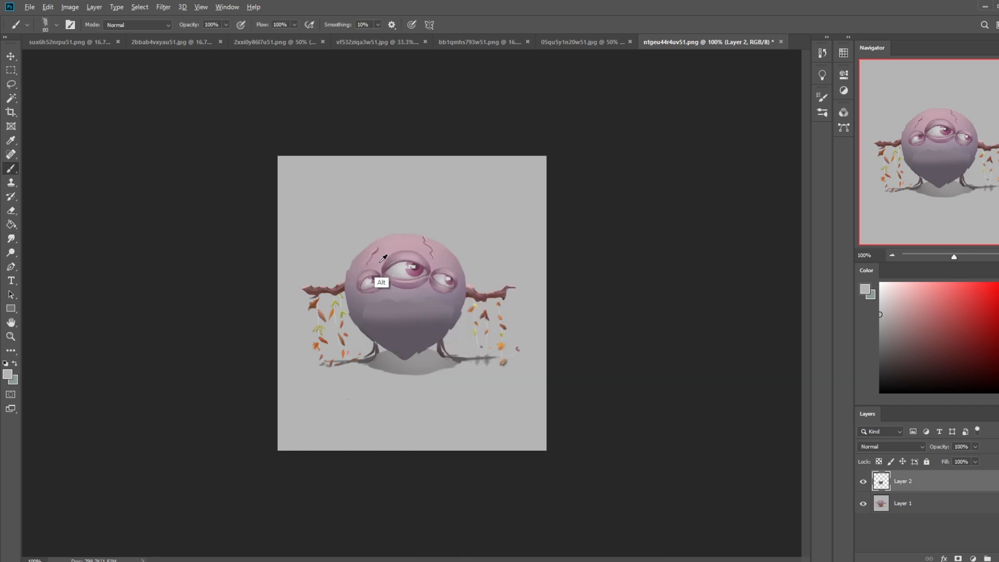
alt+click(389, 299)
key(bracketleft)
key(bracketleft)
key(bracketleft)
key(bracketleft)
key(bracketleft)
mouse_move(369, 279)
mouse_down()
mouse_move(458, 285)
mouse_move(402, 253)
mouse_move(374, 256)
mouse_move(386, 277)
mouse_move(426, 289)
mouse_move(385, 294)
mouse_up()
alt+click(405, 246)
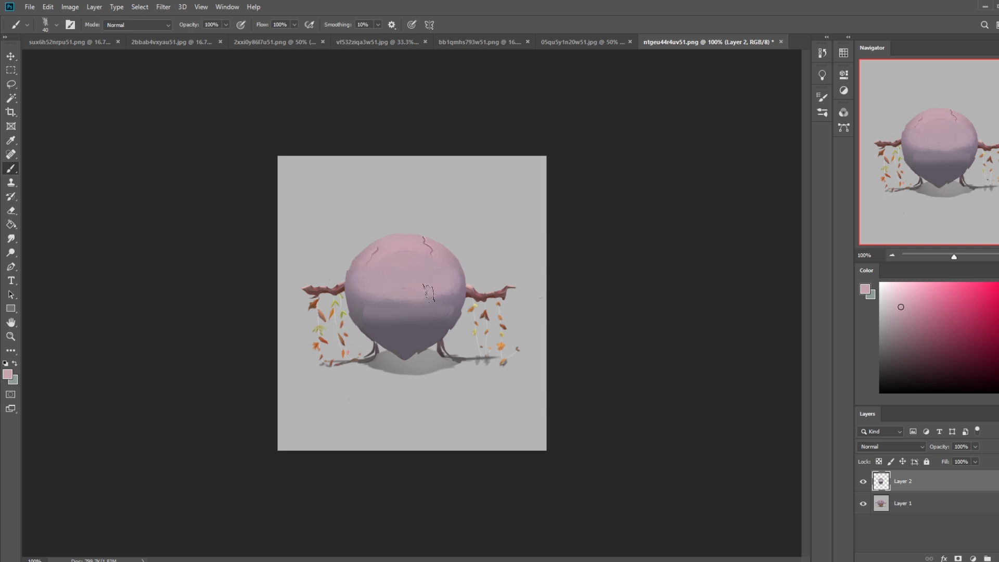
Step: Reduce the Smudge tool to 40 px and undo a trial blend across the middle of the body
click(11, 239)
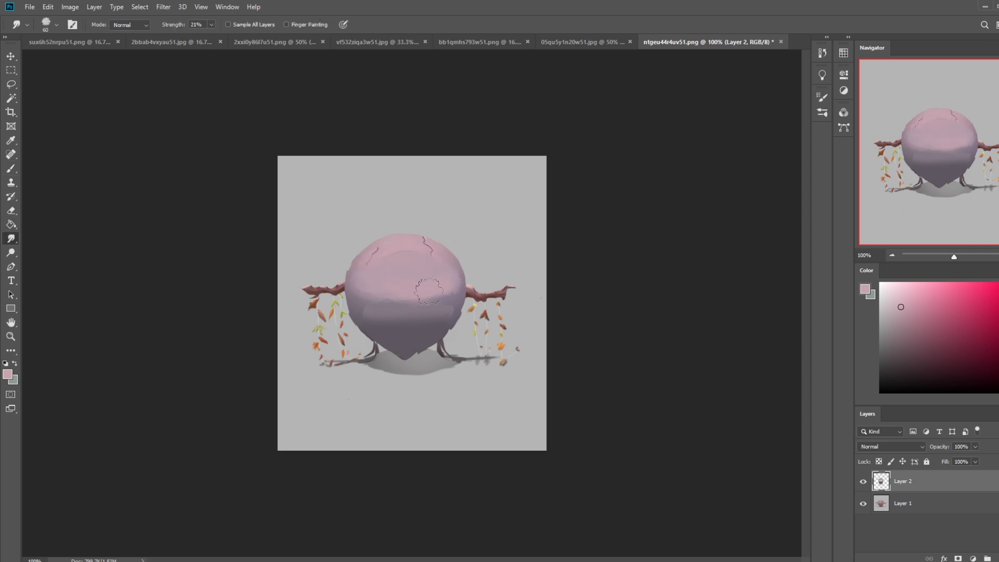
drag(450, 293, 363, 297)
key(bracketleft)
key(bracketleft)
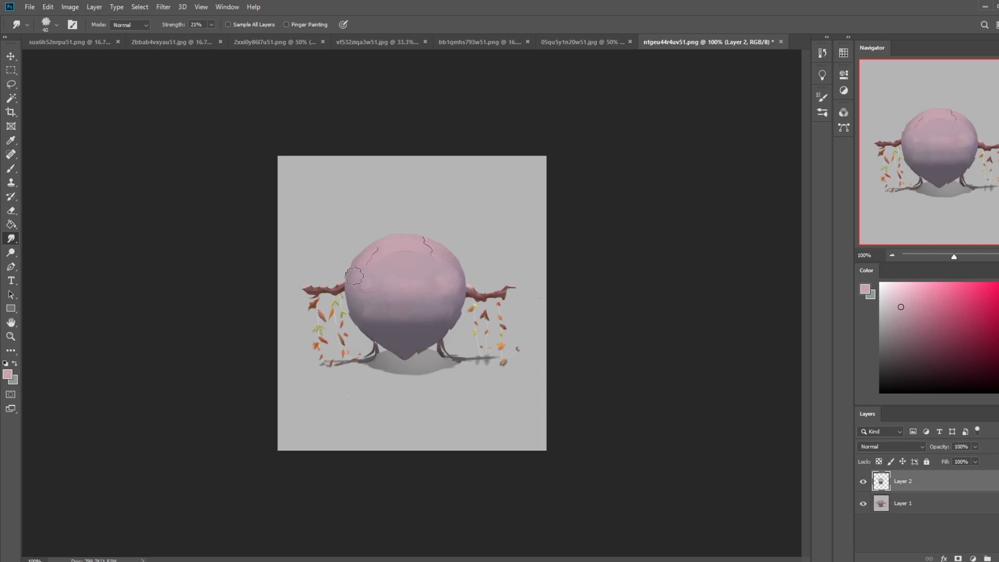
key(ctrl+z)
Step: Merge Layer 2 down into Layer 1 and smudge the body into a smooth pink-to-purple gradient
right_click(888, 484)
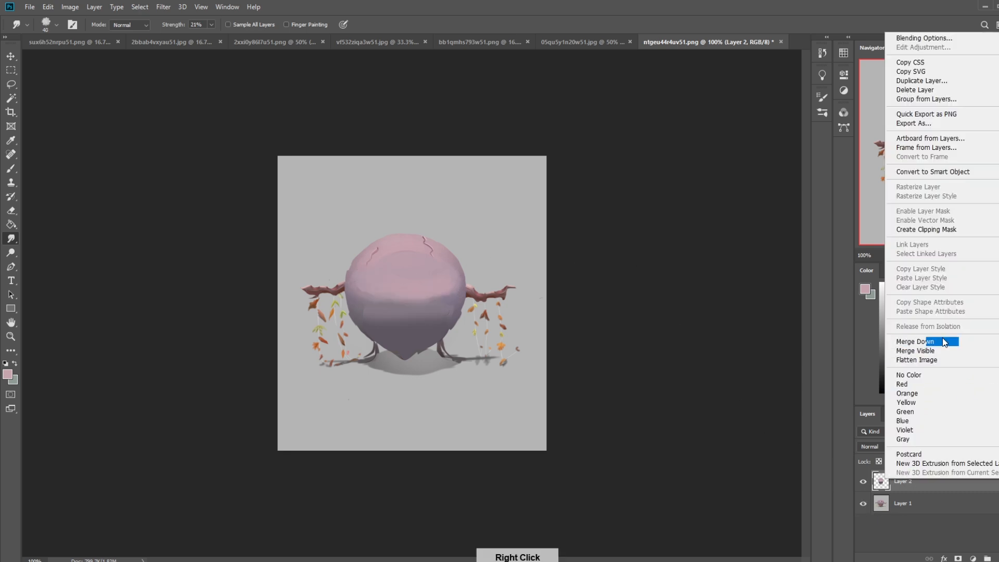
click(913, 339)
mouse_move(447, 293)
mouse_down()
mouse_move(355, 287)
mouse_move(383, 301)
mouse_move(454, 283)
mouse_move(371, 293)
mouse_move(452, 286)
mouse_move(368, 277)
mouse_move(403, 248)
mouse_move(447, 286)
mouse_up()
mouse_move(416, 323)
mouse_down()
mouse_move(369, 323)
mouse_move(427, 330)
mouse_up()
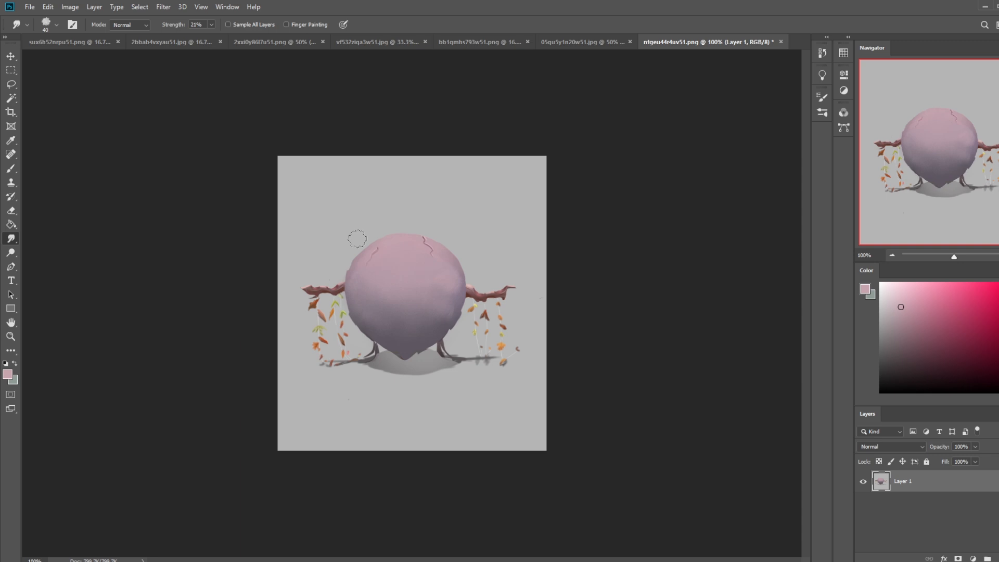
Step: Set the colour to white, shrink the brush to 8 px, and sketch two horns with curved lines sweeping toward the branches
drag(880, 326, 850, 262)
key(b)
key([)
key([)
key([)
key([)
key([)
key([)
key([)
key([)
mouse_move(446, 254)
mouse_down()
mouse_move(464, 237)
mouse_move(447, 261)
mouse_up()
mouse_move(367, 254)
mouse_down()
mouse_move(349, 219)
mouse_move(370, 255)
mouse_move(312, 285)
mouse_move(354, 245)
mouse_up()
mouse_move(457, 243)
mouse_down()
mouse_move(503, 302)
mouse_move(517, 270)
mouse_up()
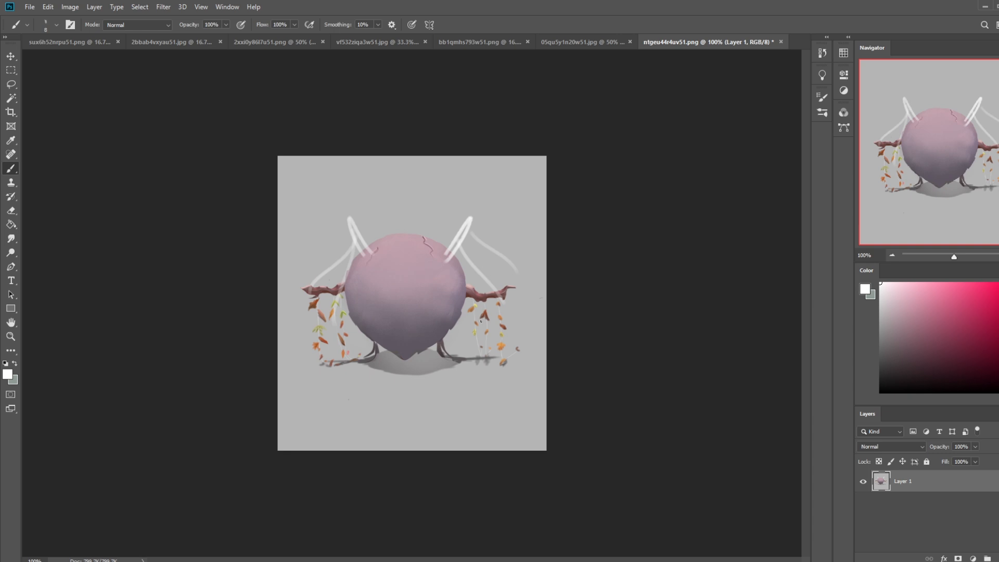
Step: Sketch long white curves flowing down from the lower body into a forked tail
drag(353, 318, 410, 397)
drag(442, 326, 423, 422)
drag(373, 343, 460, 409)
drag(432, 370, 473, 398)
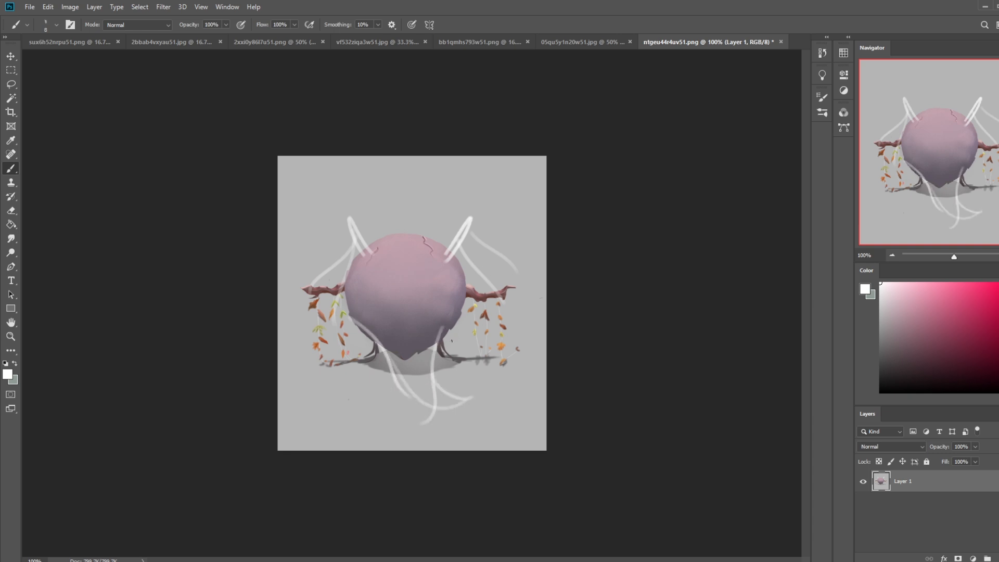
Step: Sketch concentric white rings as a single large eye in the middle of the body and undo them
mouse_move(415, 257)
mouse_down()
mouse_move(435, 291)
mouse_move(416, 258)
mouse_move(422, 317)
mouse_move(429, 263)
mouse_up()
mouse_move(407, 274)
mouse_down()
mouse_move(390, 279)
mouse_move(416, 284)
mouse_move(412, 276)
mouse_up()
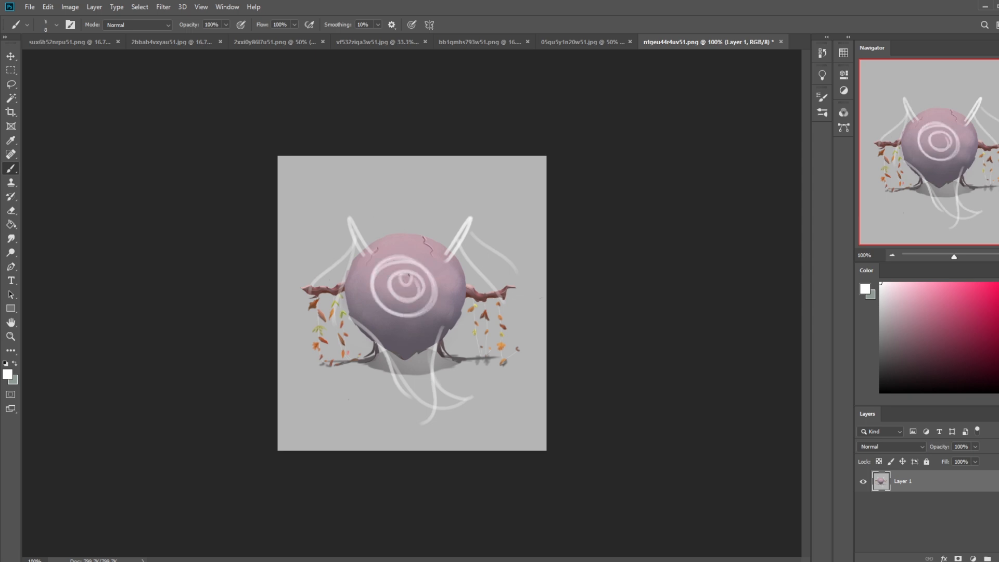
click(405, 288)
key(ctrl+z)
key(ctrl+z)
key(ctrl+z)
key(ctrl+z)
key(ctrl+z)
key(ctrl+z)
key(ctrl+z)
key(ctrl+z)
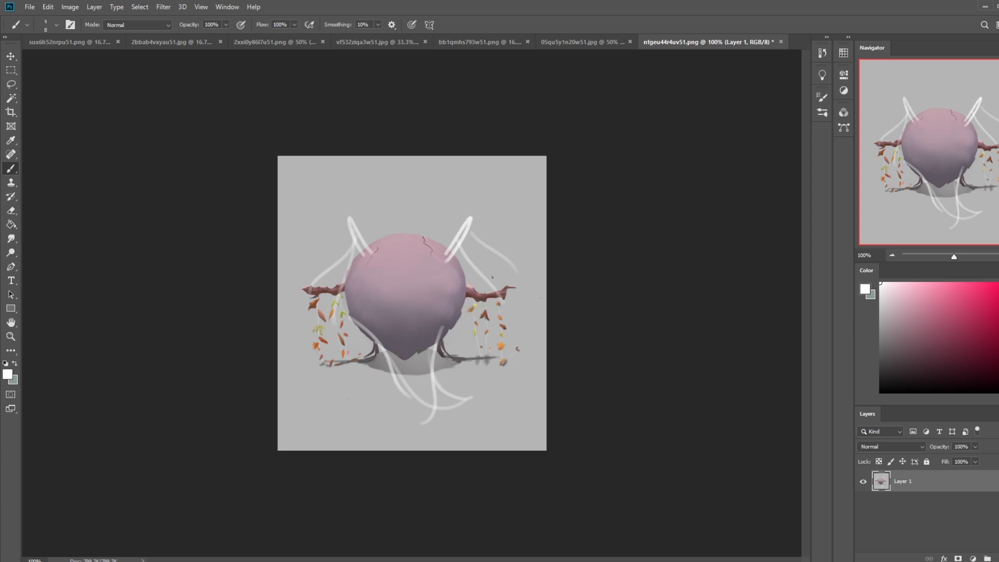
Step: Enlarge the hard round brush to 50 px and stamp two solid white eyes side by side on the body
right_click(492, 278)
scroll(484, 416, down, 3)
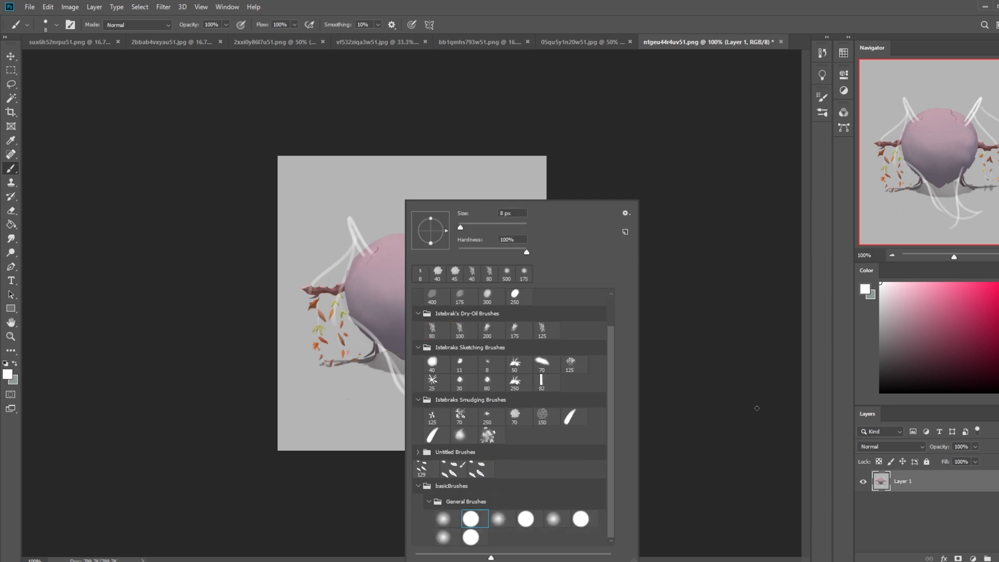
click(757, 408)
key(bracketright)
key(bracketright)
key(bracketright)
key(bracketright)
key(bracketright)
key(bracketright)
key(bracketright)
key(bracketright)
key(bracketright)
key(bracketright)
click(431, 287)
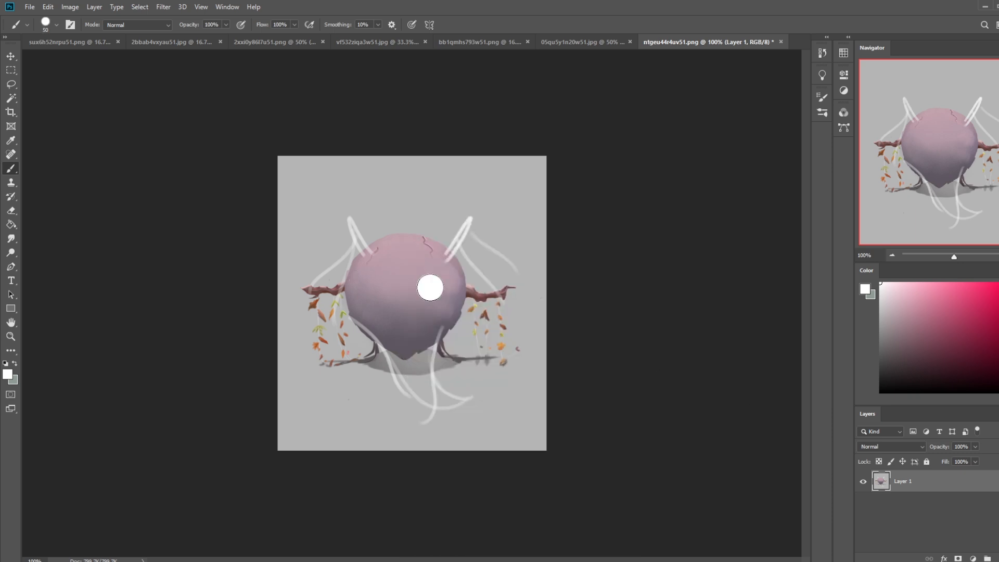
click(379, 288)
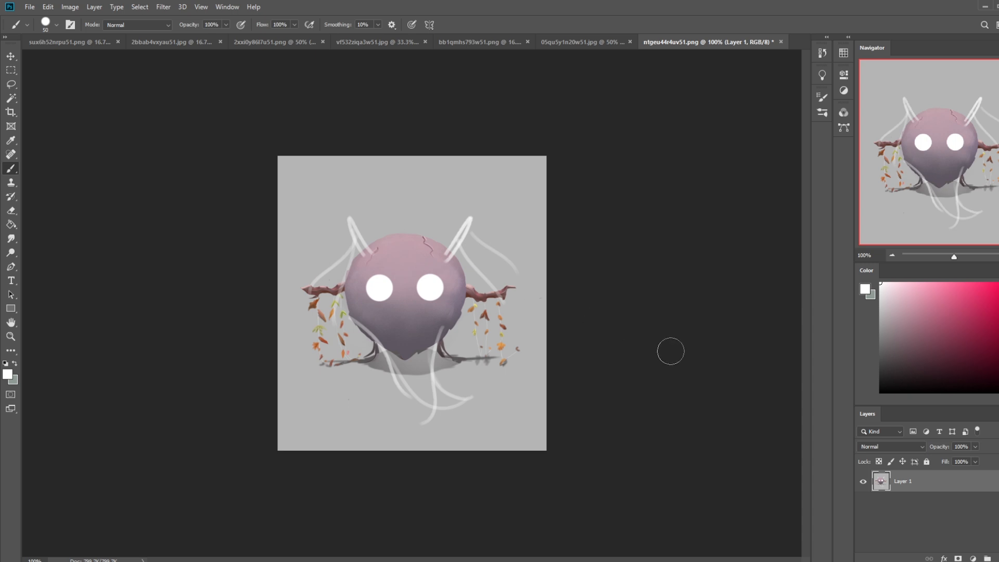
Step: Flatten the round creature's image, close its document and save the changes
click(781, 41)
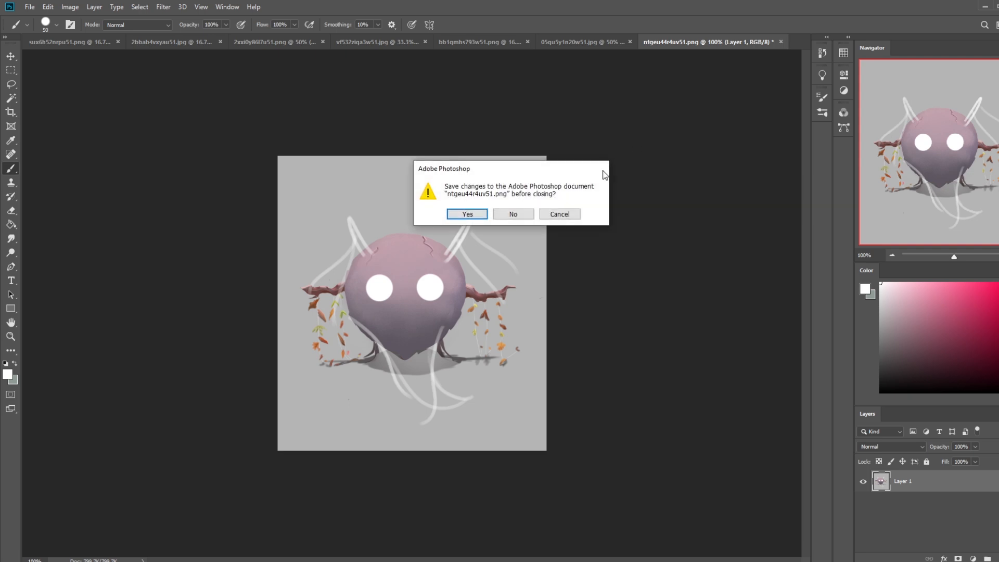
click(571, 216)
right_click(961, 482)
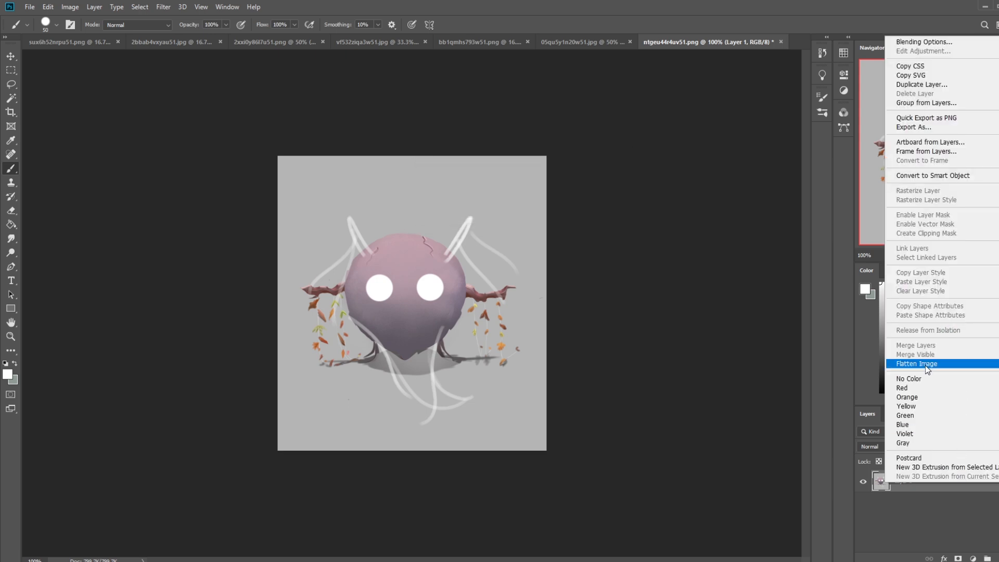
click(925, 365)
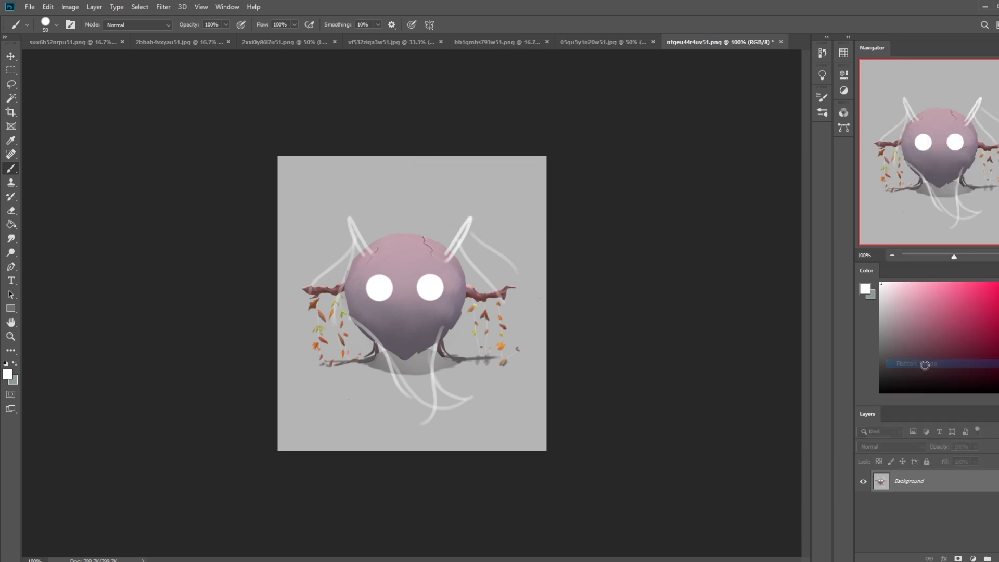
click(781, 42)
click(478, 216)
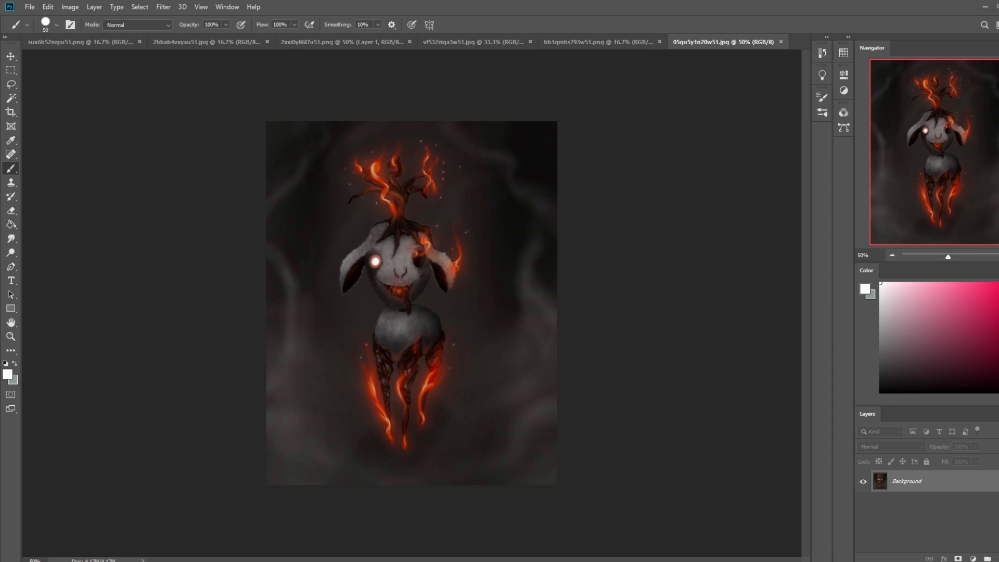
Step: Switch to the browser and examine the realistic Simpsons character renders in the image results, and close that page
drag(998, 162, 439, 45)
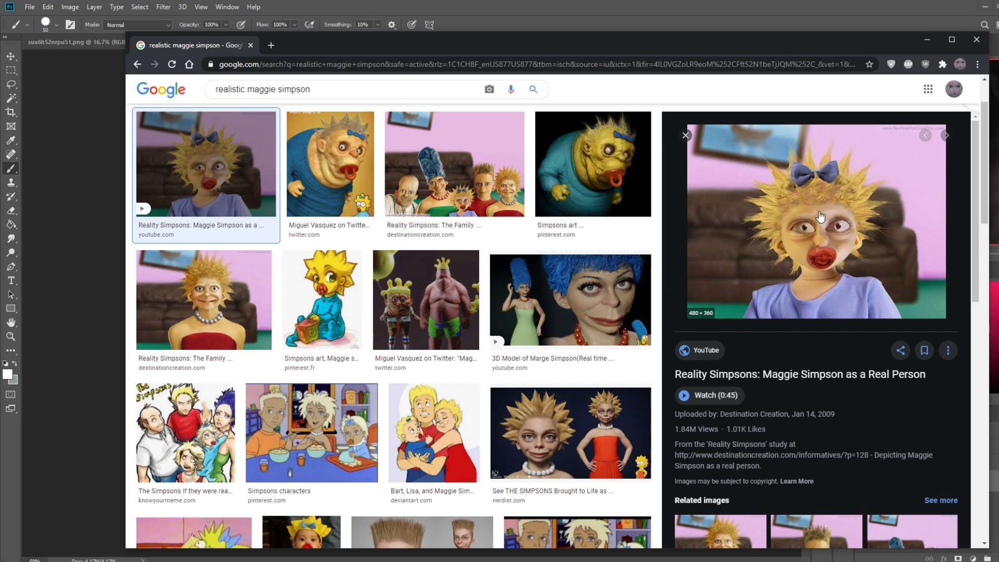
scroll(553, 286, up, 2)
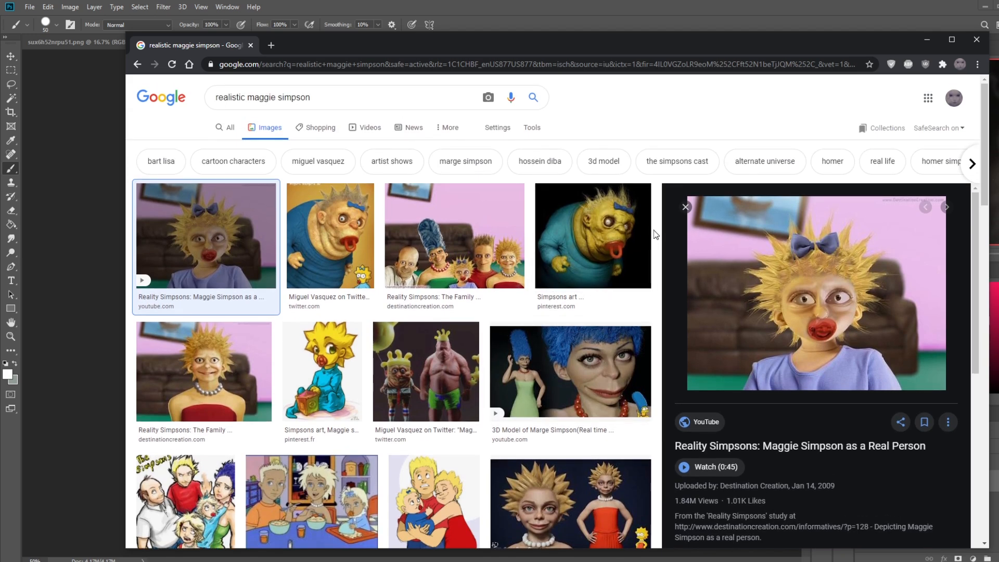
scroll(653, 230, down, 3)
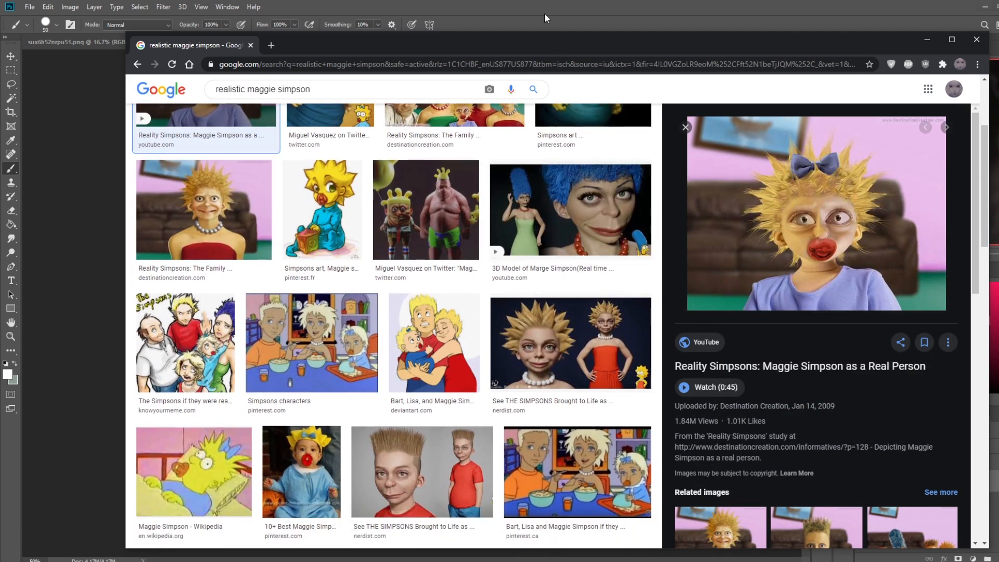
click(653, 32)
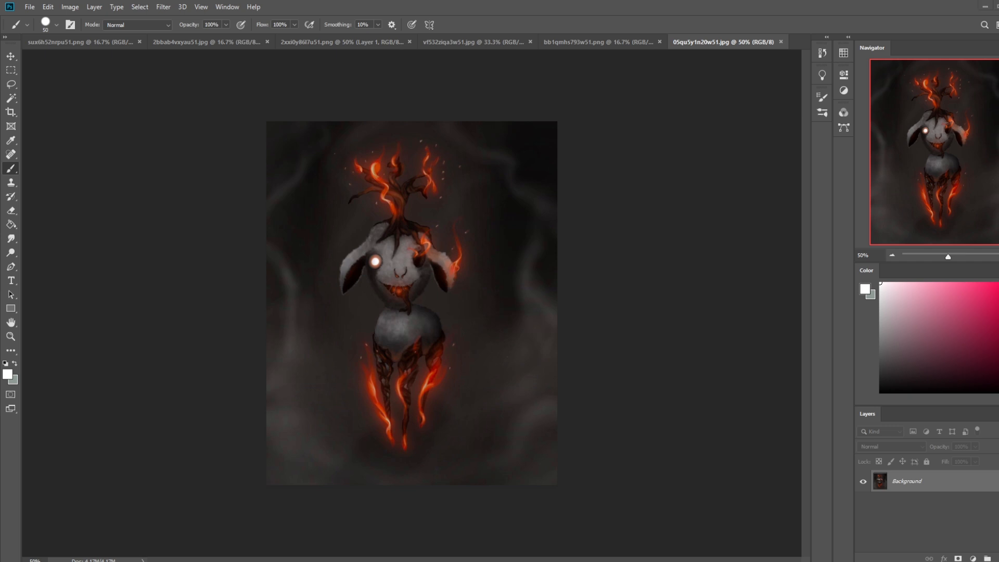
click(268, 530)
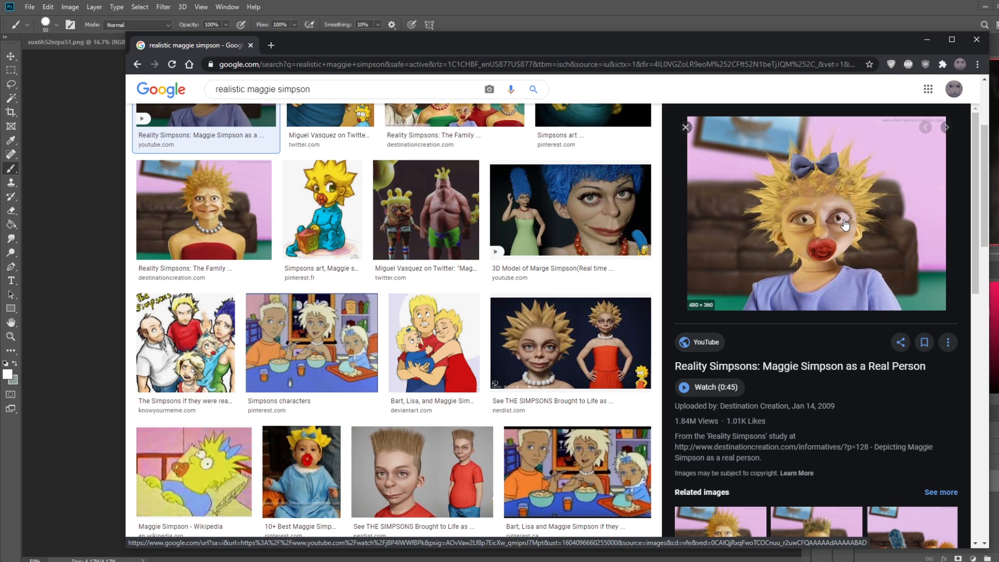
click(570, 344)
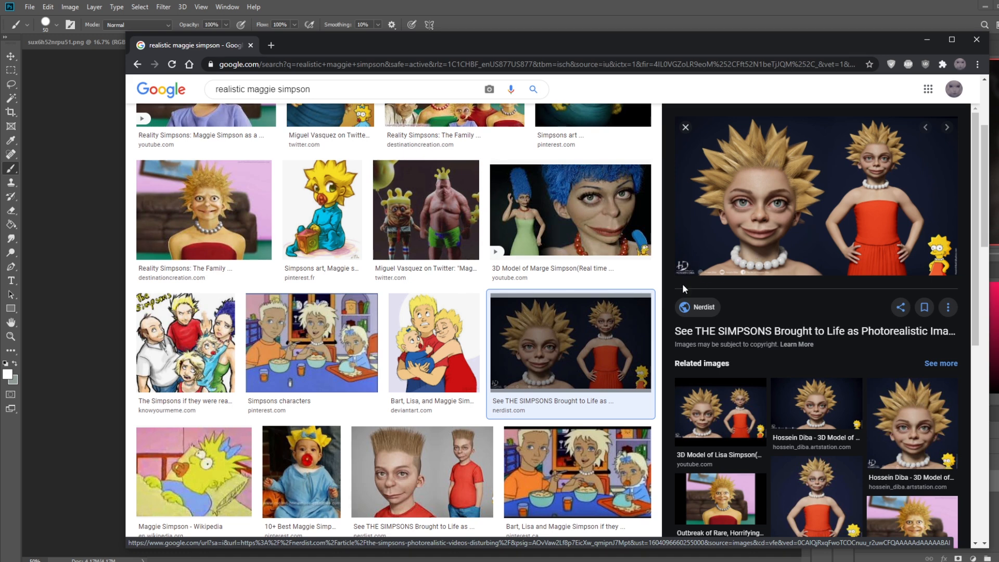
click(443, 474)
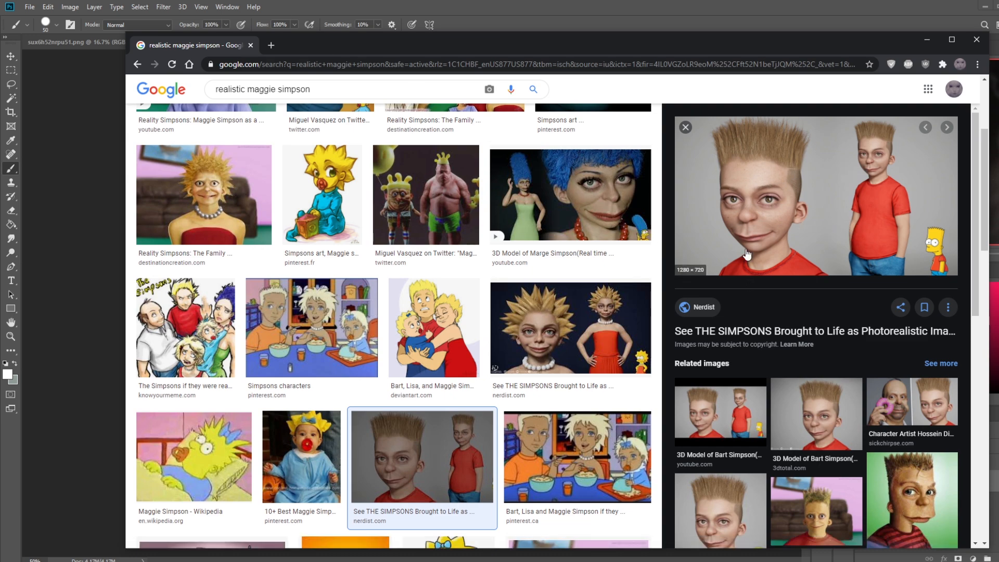
scroll(657, 264, up, 4)
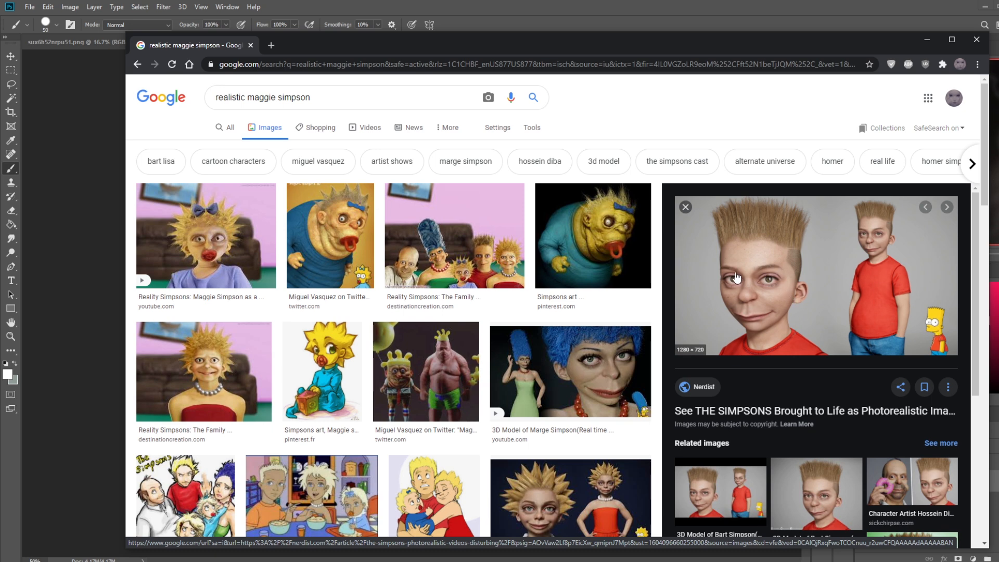
click(252, 46)
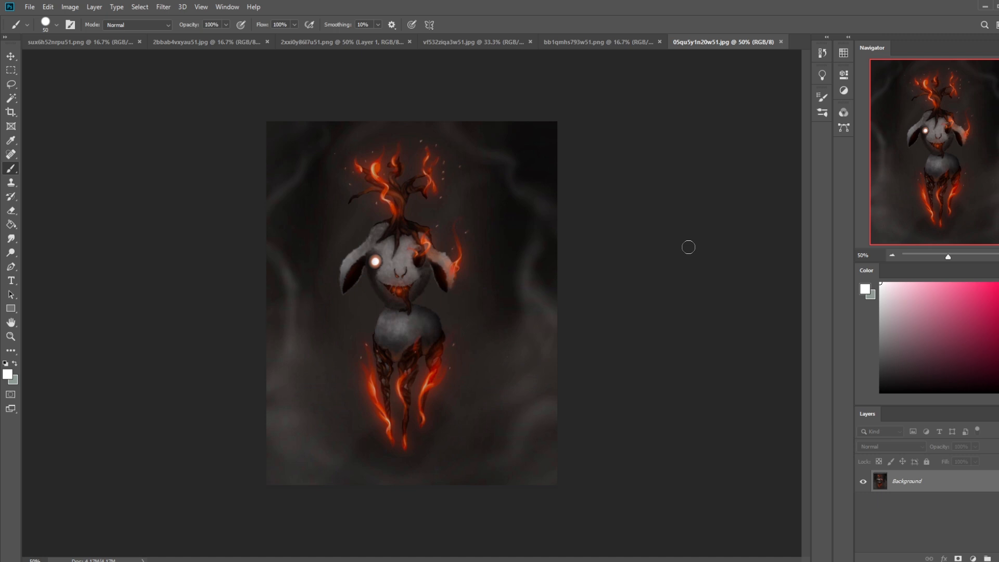
Step: Try a 700 px hard white brush dab at 33% opacity over the burning branches and undo it
key(bracketright)
key(bracketright)
key(bracketright)
key(bracketright)
key(bracketright)
key(bracketright)
key(bracketright)
key(bracketright)
key(bracketright)
key(bracketright)
key(bracketright)
key(bracketright)
key(bracketright)
key(bracketright)
key(bracketright)
key(bracketright)
key(bracketright)
key(bracketright)
key(bracketright)
key(bracketright)
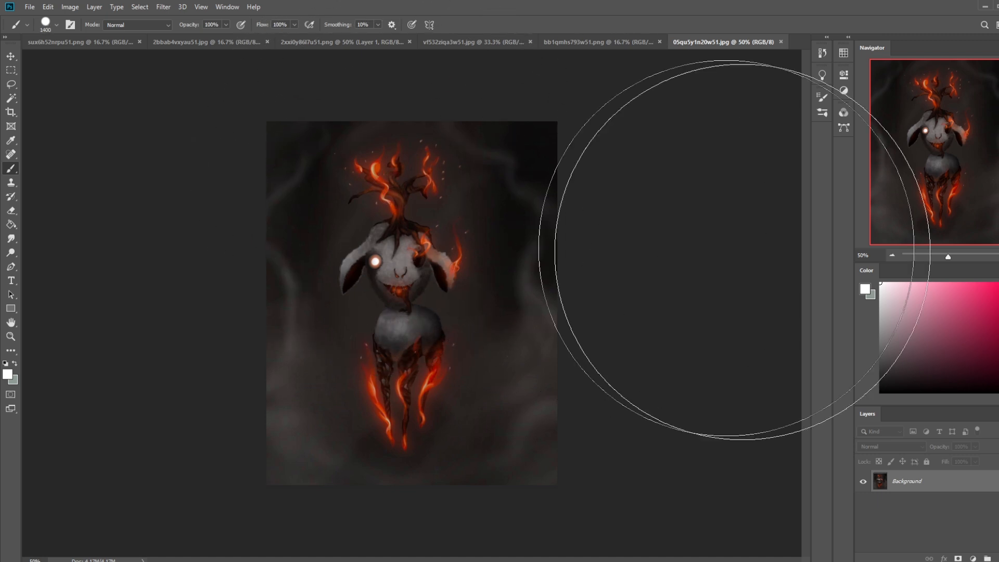
key(alt)
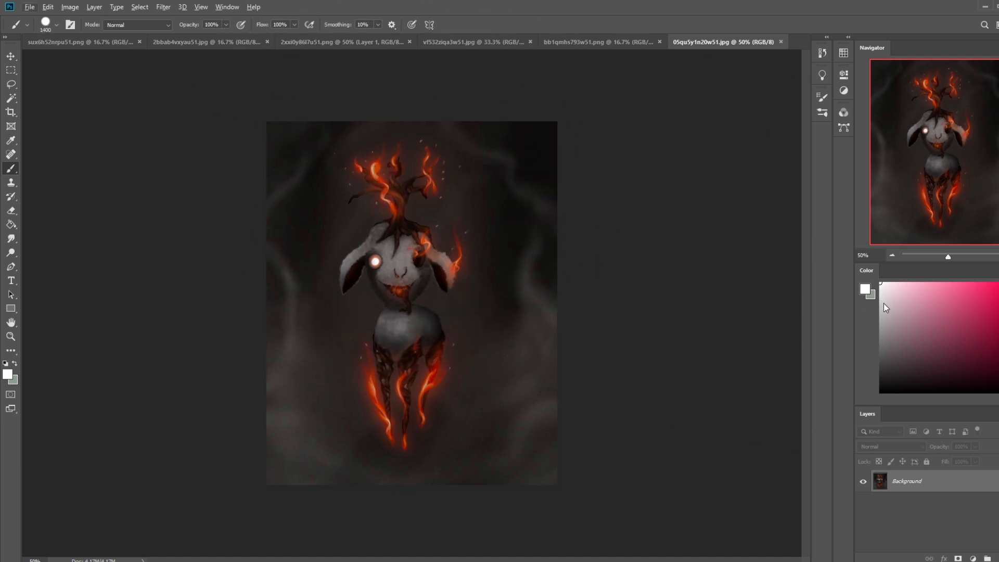
key(bracketleft)
key(bracketleft)
key(bracketleft)
key(bracketleft)
key(bracketleft)
click(192, 37)
key(bracketleft)
click(396, 187)
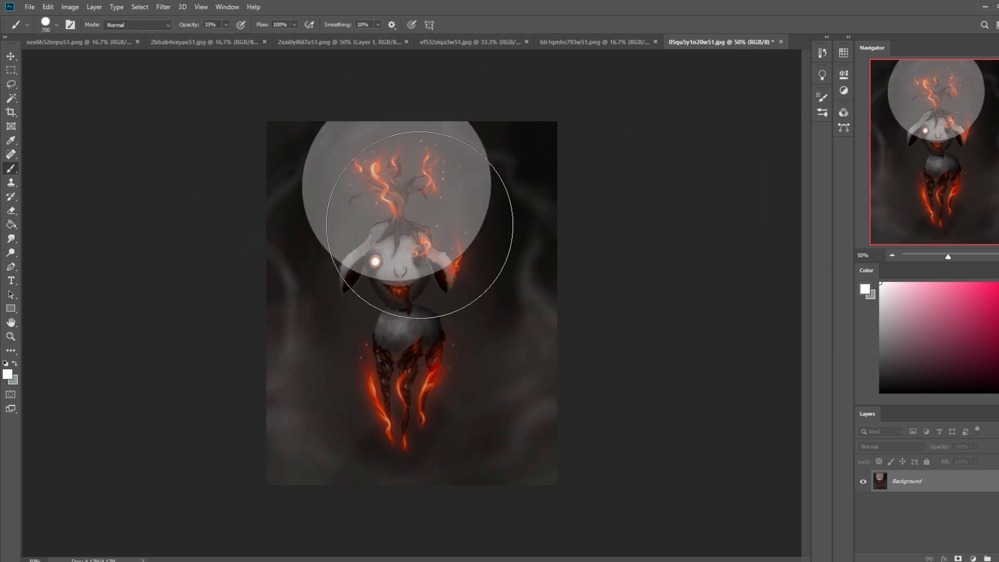
key(ctrl+z)
Step: Choose a soft round brush at 1000 px, set the colour to bright red and lower the brush opacity to 17%
right_click(431, 227)
drag(632, 339, 632, 307)
click(439, 293)
click(690, 177)
key(bracketright)
key(bracketright)
key(bracketright)
key(bracketright)
key(bracketright)
click(998, 283)
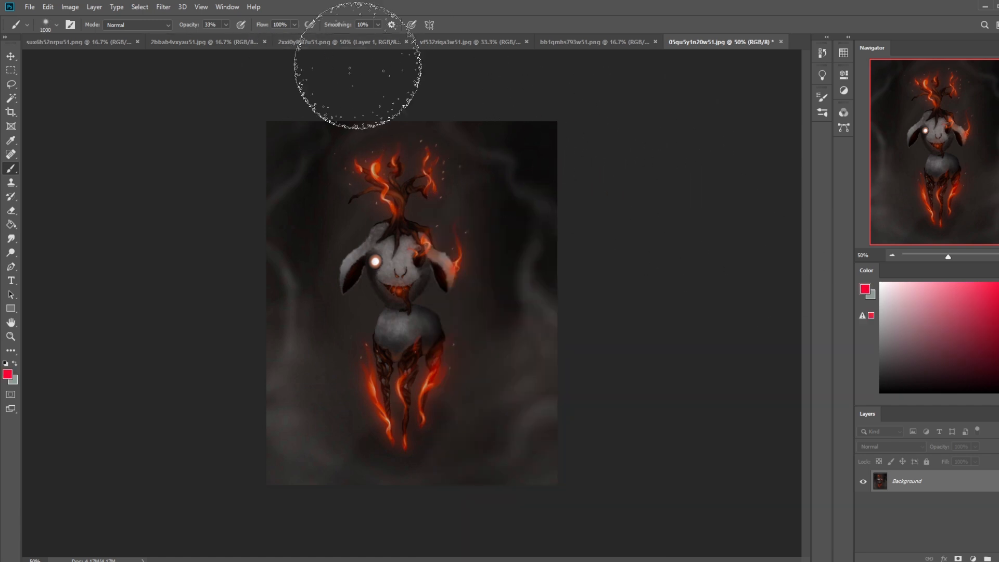
drag(226, 25, 218, 35)
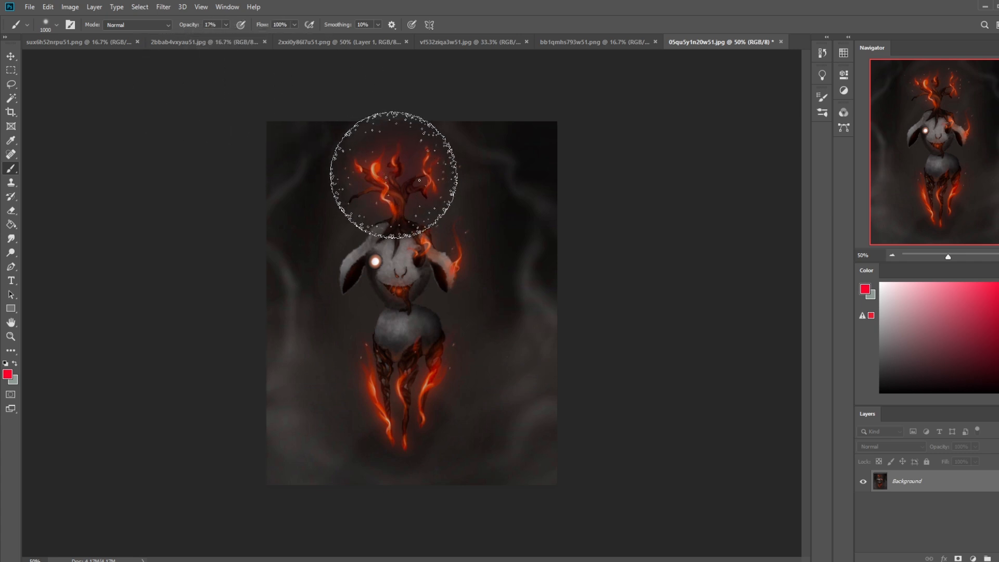
Step: Try painting a soft red glow around the burning branches directly on the Background layer with a 700 px brush
key(bracketleft)
key(bracketleft)
key(bracketleft)
key(bracketleft)
key(bracketleft)
key(bracketleft)
key(bracketleft)
key(bracketleft)
key(bracketleft)
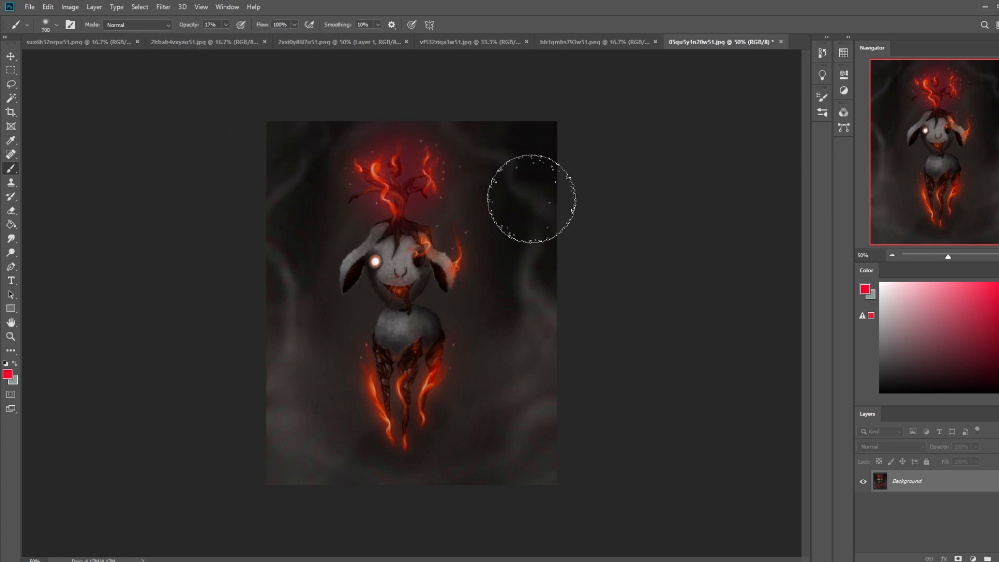
key(bracketleft)
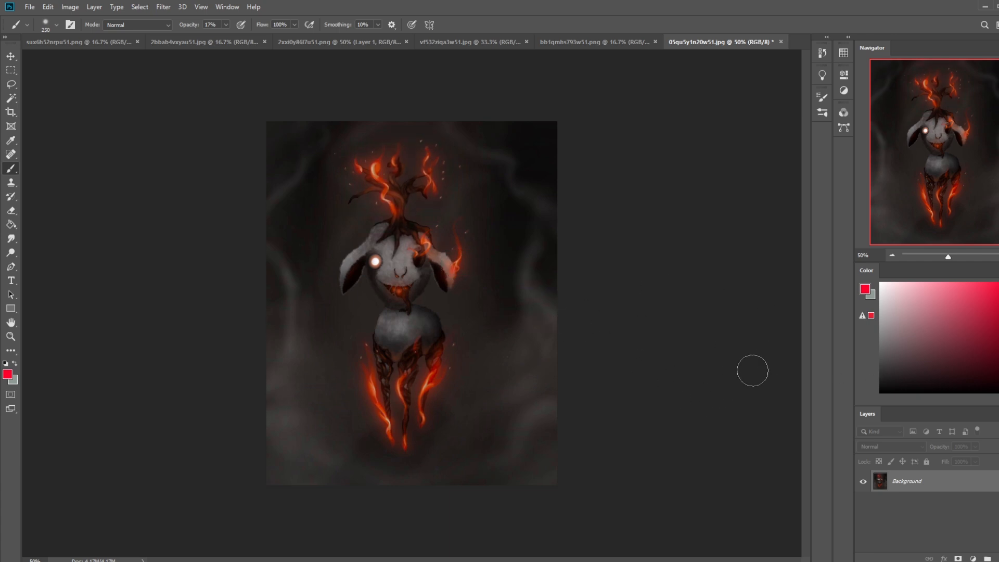
Step: Add a new layer and paint a soft red glow around the burning branches with a 500 px brush
click(996, 558)
key(bracketright)
key(bracketright)
key(bracketright)
key(bracketright)
key(bracketright)
key(bracketright)
key(bracketright)
key(bracketright)
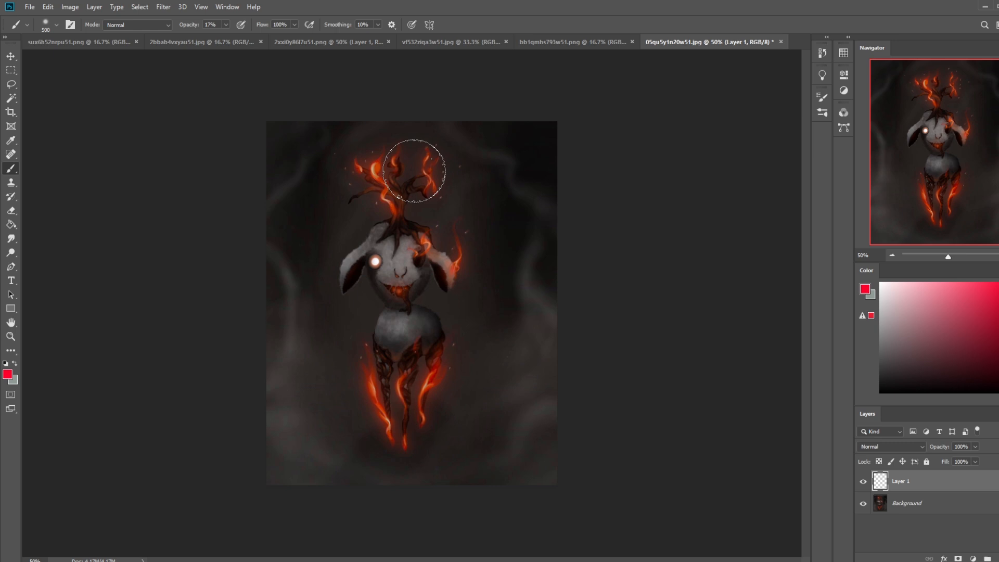
mouse_move(402, 177)
mouse_down()
mouse_move(395, 174)
mouse_move(408, 161)
mouse_up()
Step: Paint a soft red glow around the flaming ear and the burning legs on the new layer, varying the brush size
key(bracketleft)
key(bracketleft)
key(bracketleft)
key(bracketleft)
key(bracketleft)
drag(462, 262, 459, 269)
key(bracketleft)
mouse_move(424, 385)
mouse_down()
mouse_move(376, 389)
mouse_move(387, 416)
mouse_up()
key(bracketright)
key(bracketright)
key(bracketright)
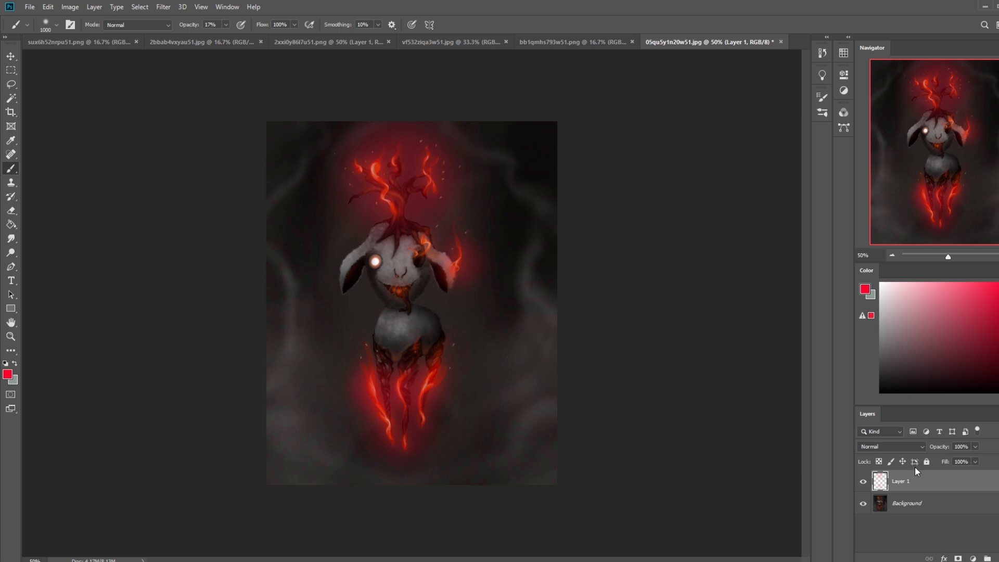
Step: Shift the glow layer's hue by -125 to blue and compare the painting with and without the layer
key(ctrl+u)
drag(799, 327, 759, 331)
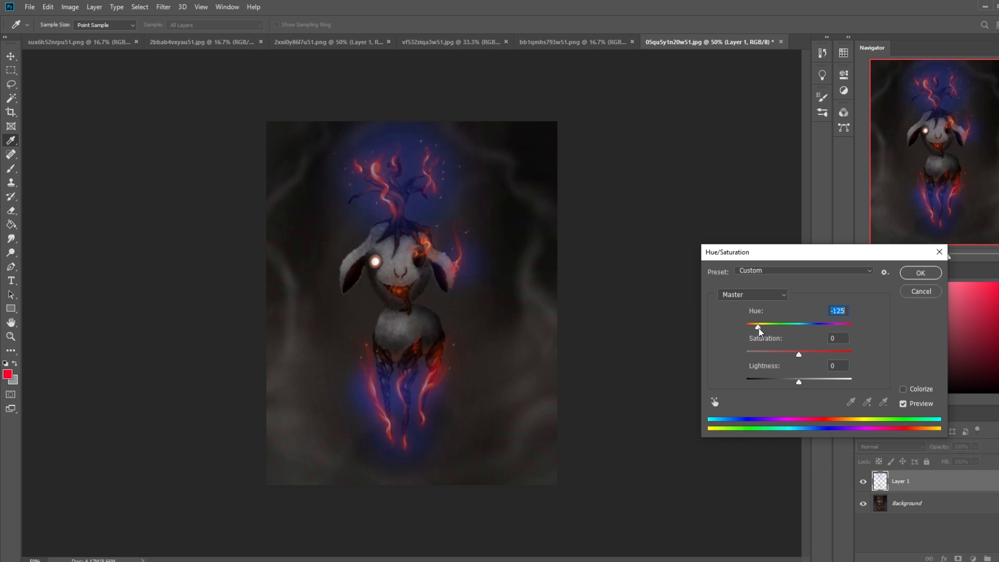
click(919, 273)
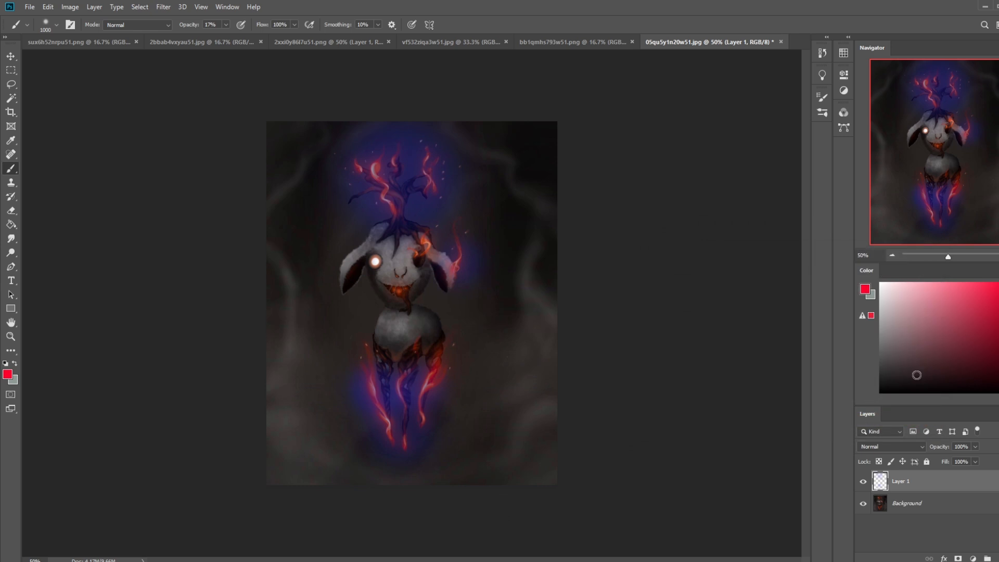
click(863, 482)
click(863, 483)
click(861, 484)
click(862, 484)
click(862, 484)
click(861, 484)
Step: Erase part of the blue glow over the branches, ear and legs with a 600 px soft eraser at 91% opacity
key(e)
mouse_move(395, 196)
mouse_down()
mouse_move(379, 166)
mouse_move(406, 206)
mouse_up()
drag(447, 265, 445, 255)
mouse_move(376, 373)
mouse_down()
mouse_move(378, 410)
mouse_move(386, 348)
mouse_move(395, 393)
mouse_move(401, 379)
mouse_move(427, 381)
mouse_up()
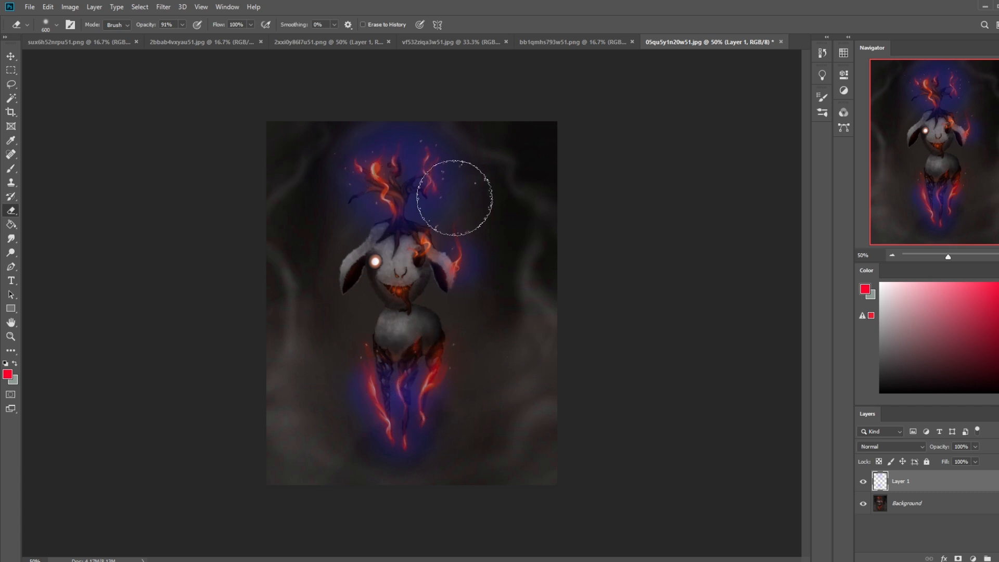
Step: Shift the glow layer's hue by +6 and compare the painting with and without the layer
key(ctrl+u)
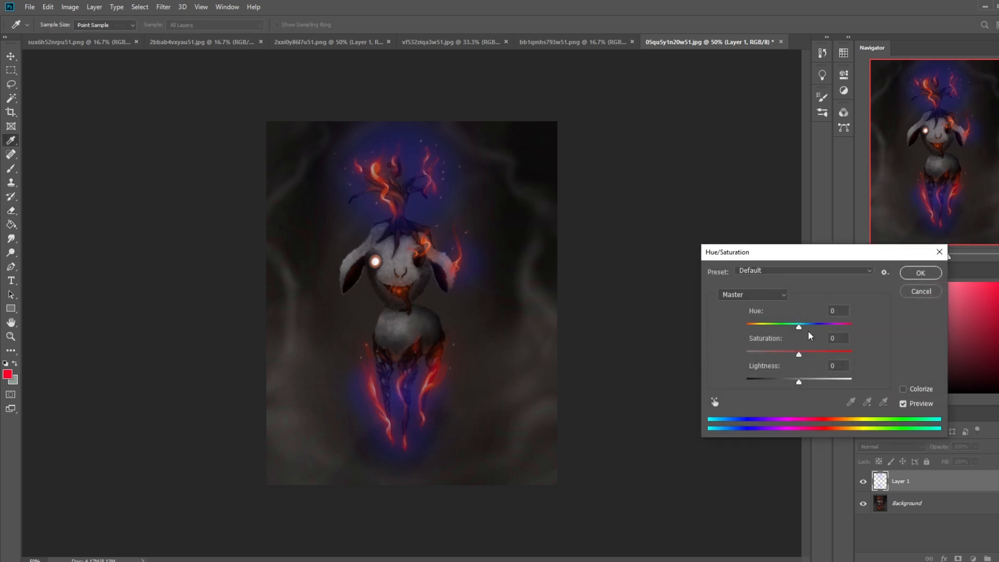
drag(798, 325, 802, 329)
click(920, 273)
key(e)
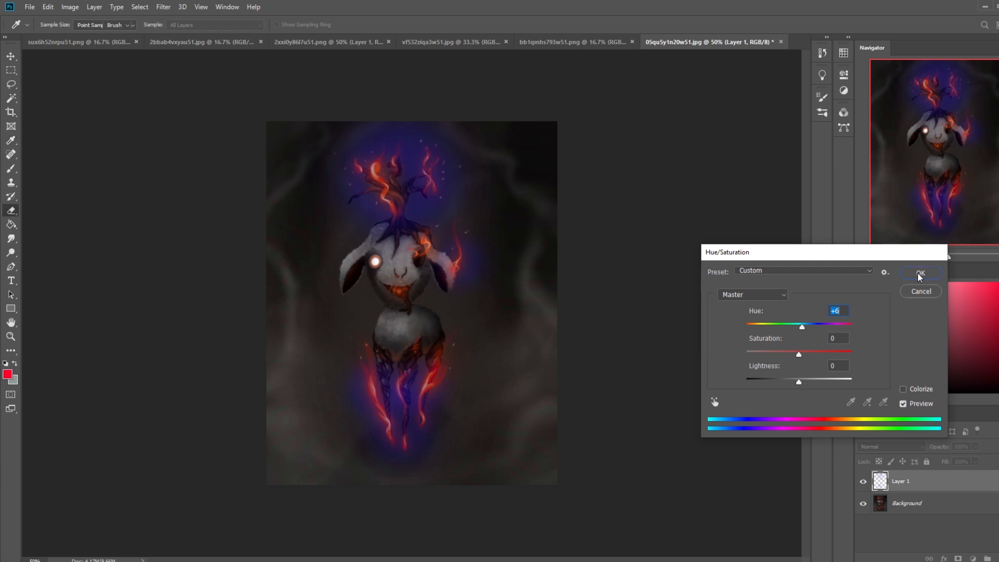
click(862, 481)
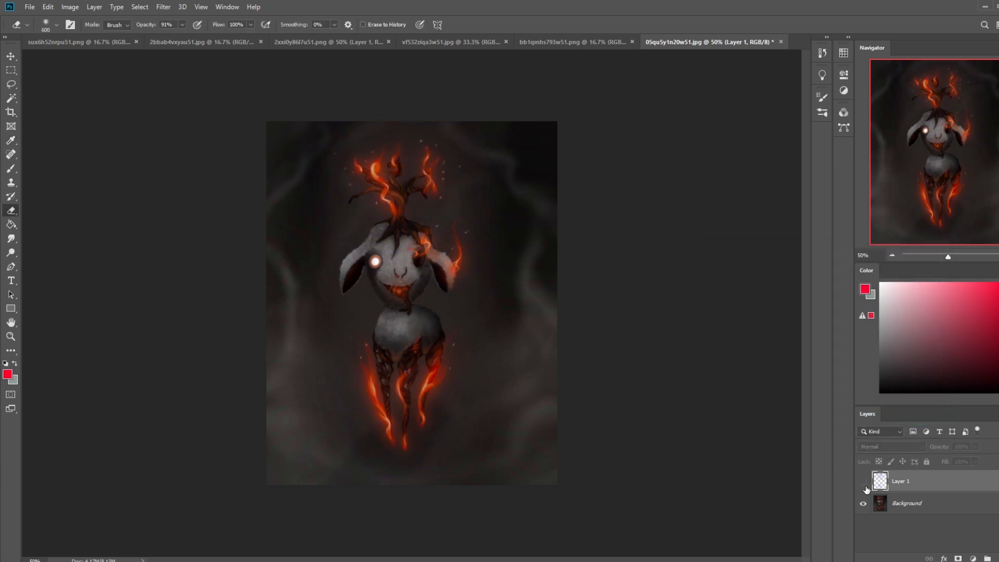
click(863, 482)
Step: Shift the glow layer's hue by +95 to magenta and return to the Eraser tool
key(ctrl+u)
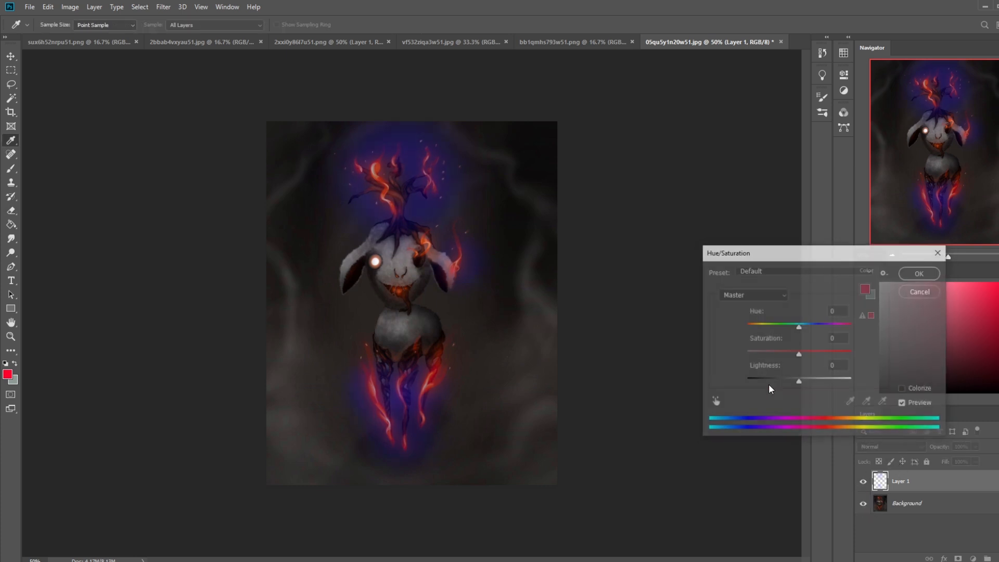
drag(799, 327, 836, 328)
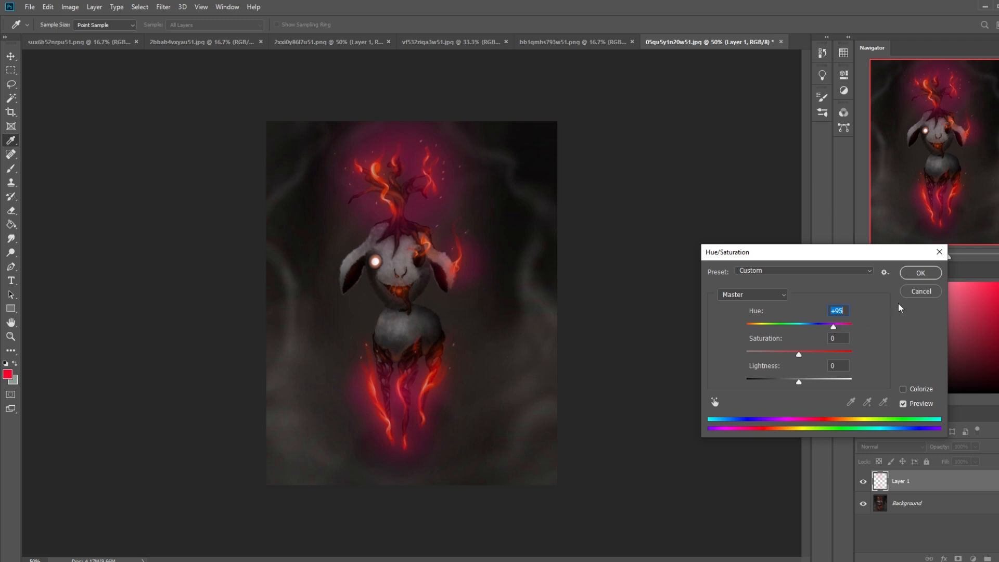
click(921, 274)
key(e)
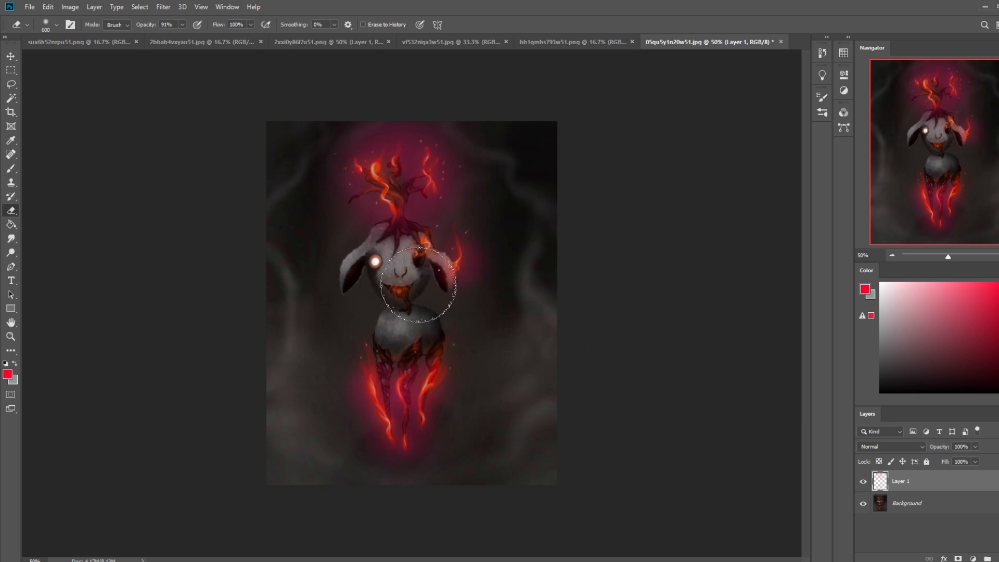
Step: Cover the creature's nose with surrounding fur on the Background layer using the Clone Stamp tool
key(l)
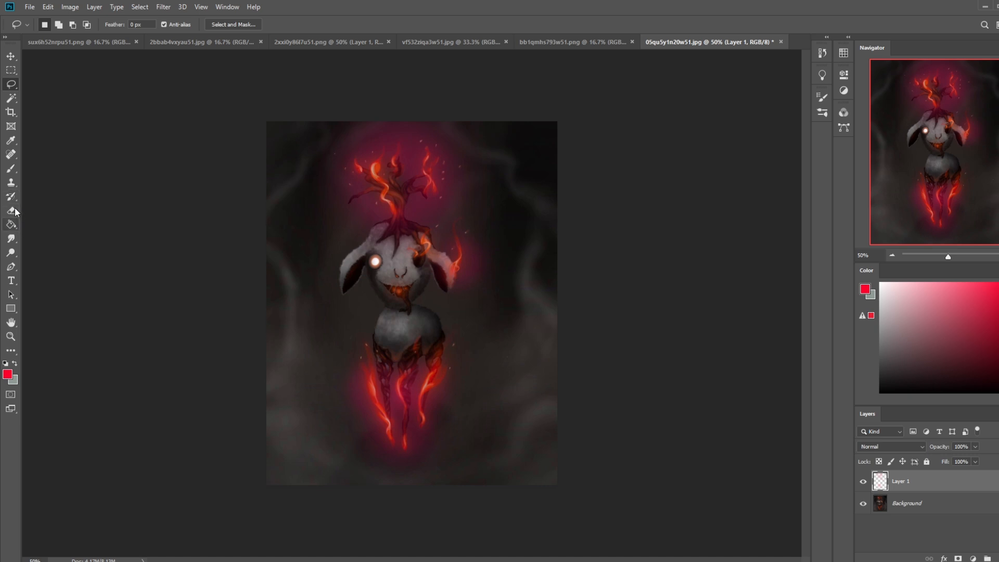
click(15, 183)
right_click(15, 182)
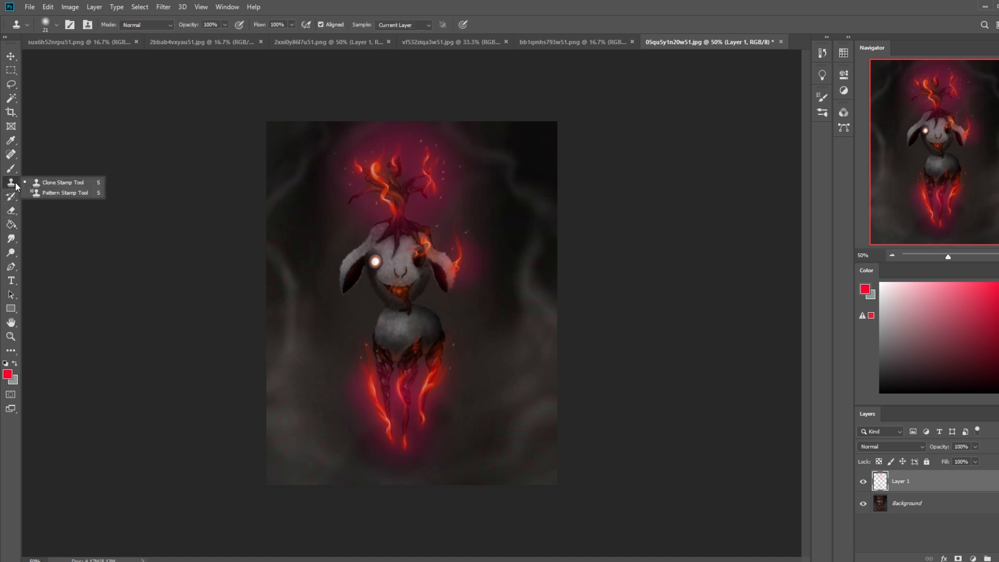
click(54, 182)
alt+click(384, 261)
drag(392, 267, 394, 269)
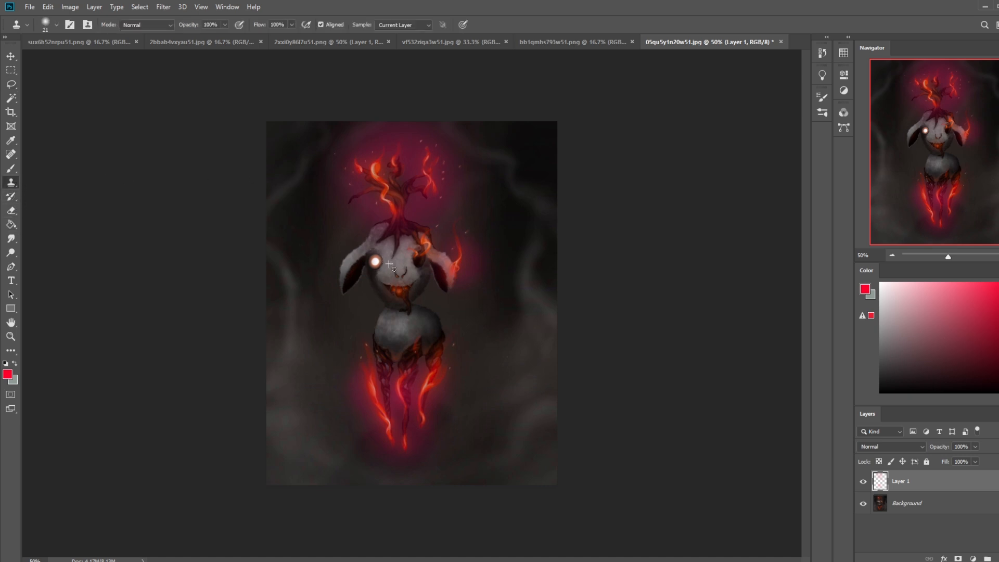
click(879, 503)
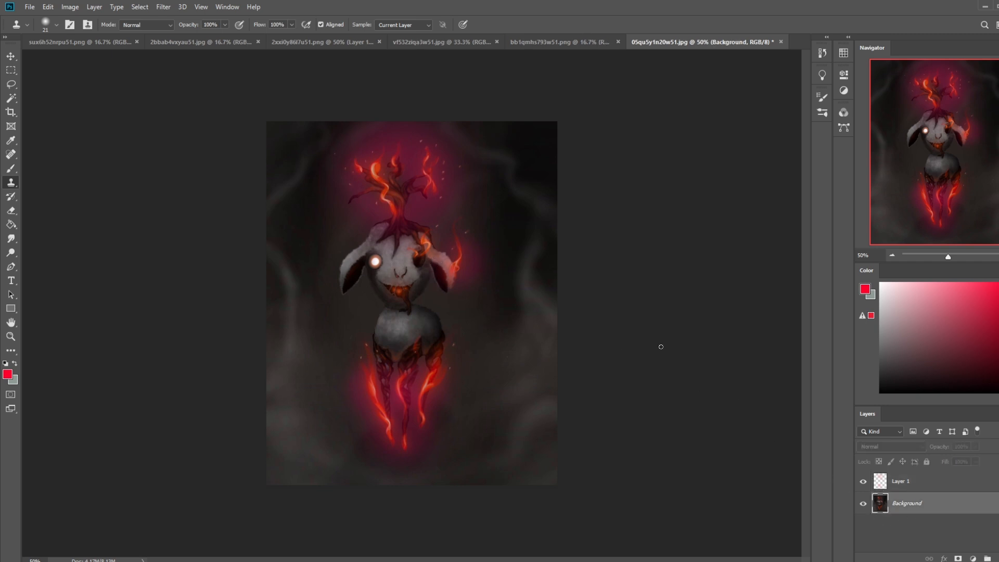
alt+click(402, 263)
alt+click(386, 267)
alt+click(405, 264)
key(l)
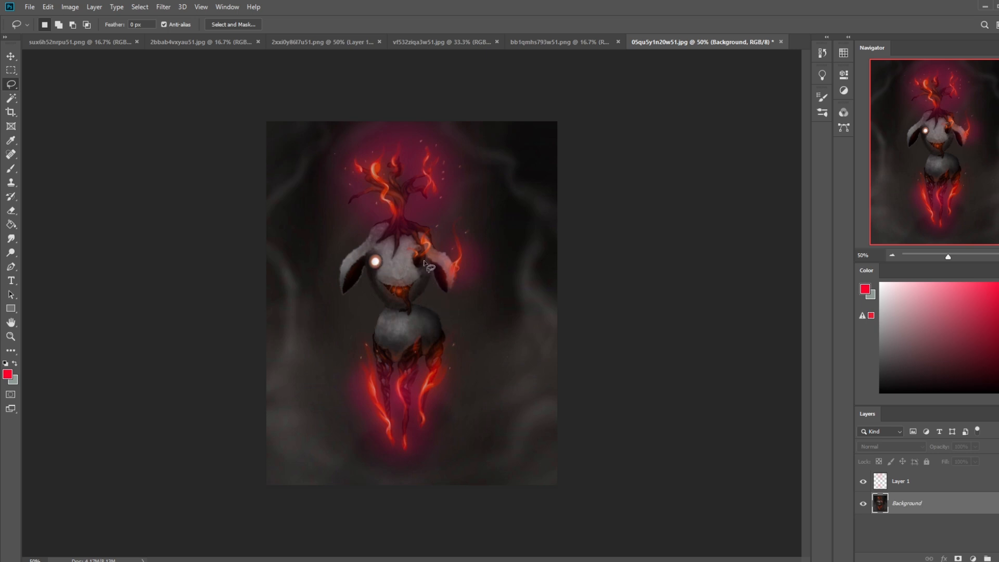
Step: Paint a solid white second eye beside the burning ear with a 30 px hard round brush at 100% opacity, and soften it with the Blur tool
key(b)
right_click(452, 260)
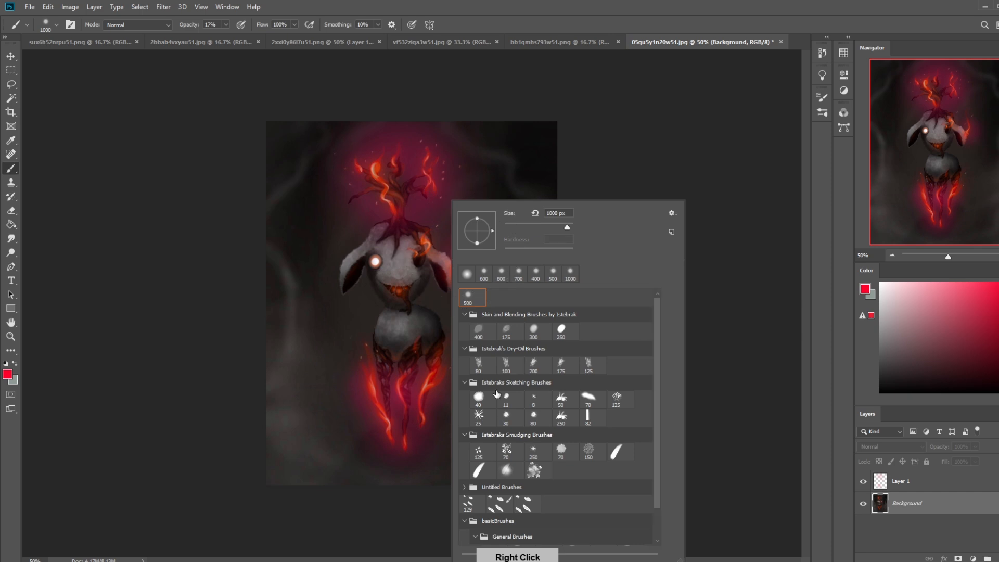
drag(658, 478, 658, 513)
click(517, 519)
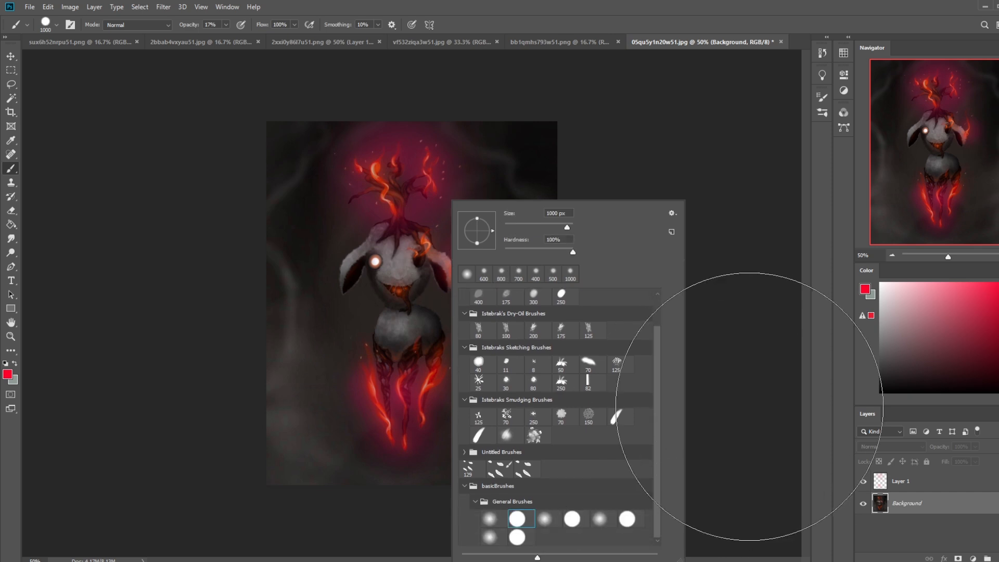
click(757, 400)
drag(924, 311, 863, 252)
key(bracketleft)
key(bracketleft)
key(bracketleft)
key(bracketleft)
key(bracketleft)
key(bracketleft)
key(bracketleft)
key(bracketleft)
key(bracketleft)
key(bracketleft)
key(bracketleft)
key(bracketleft)
key(bracketleft)
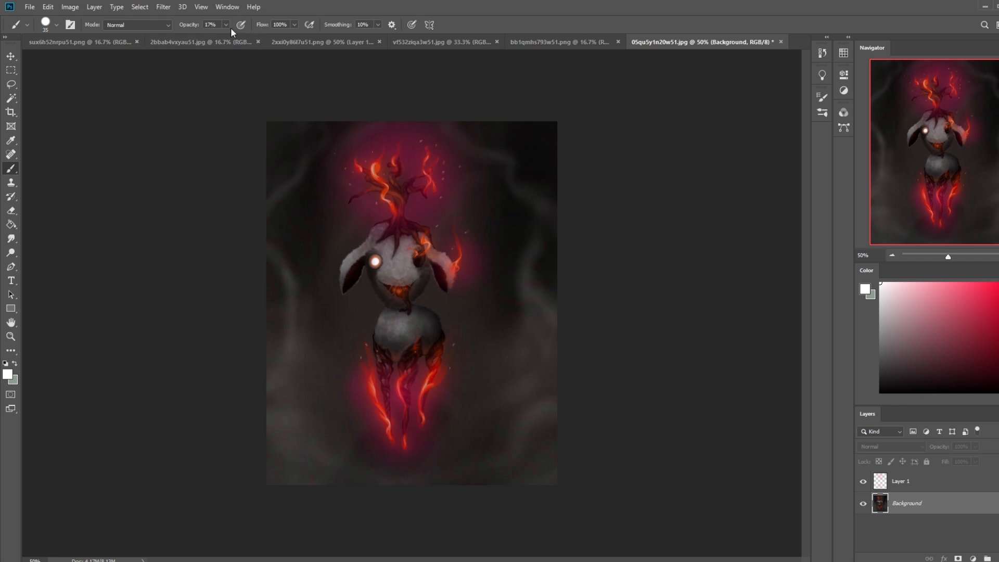
drag(235, 35, 313, 38)
key(bracketleft)
key(ctrl+z)
right_click(21, 239)
click(52, 237)
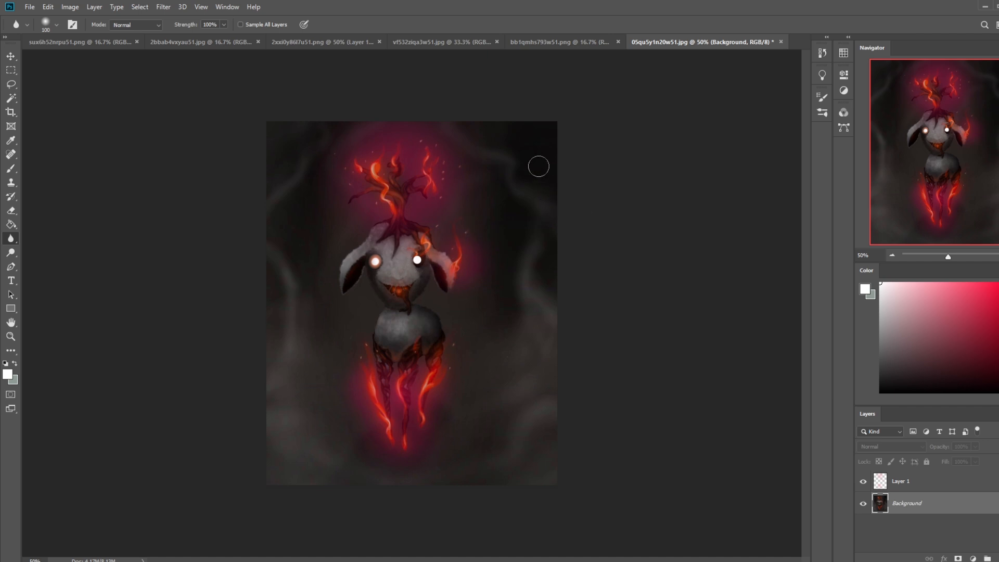
Step: Lasso the creature's mouth, copy it to a new layer and move the copy slightly up the face
key(l)
mouse_move(419, 289)
mouse_down()
mouse_move(374, 274)
mouse_move(404, 315)
mouse_move(430, 280)
mouse_move(404, 283)
mouse_up()
key(ctrl+j)
key(v)
click(406, 285)
Step: Blend the edges of the copied mouth with a 125 px eraser at 91% opacity and merge it down into the Background
key(e)
key([)
key([)
key([)
key([)
key([)
key([)
key([)
key([)
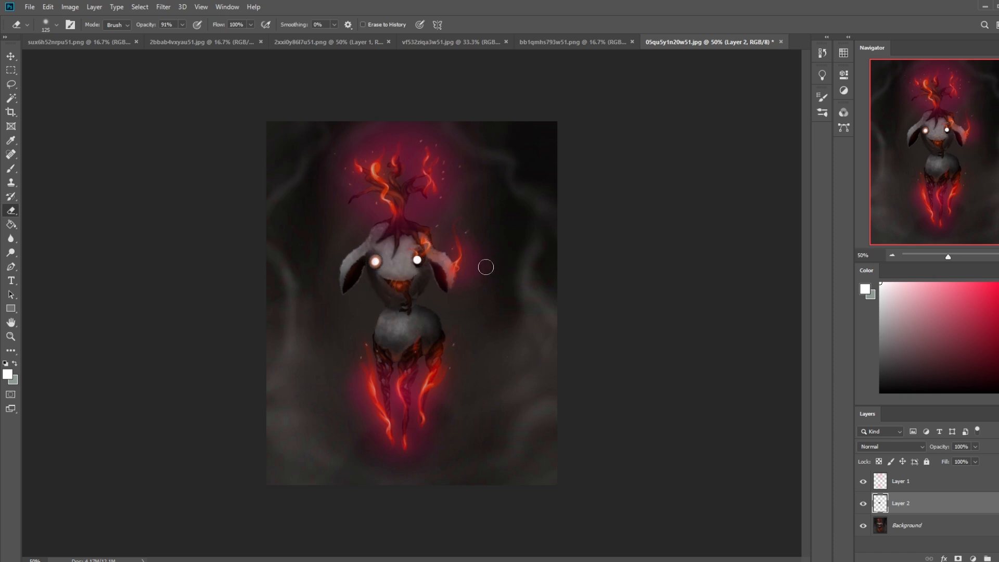
right_click(909, 507)
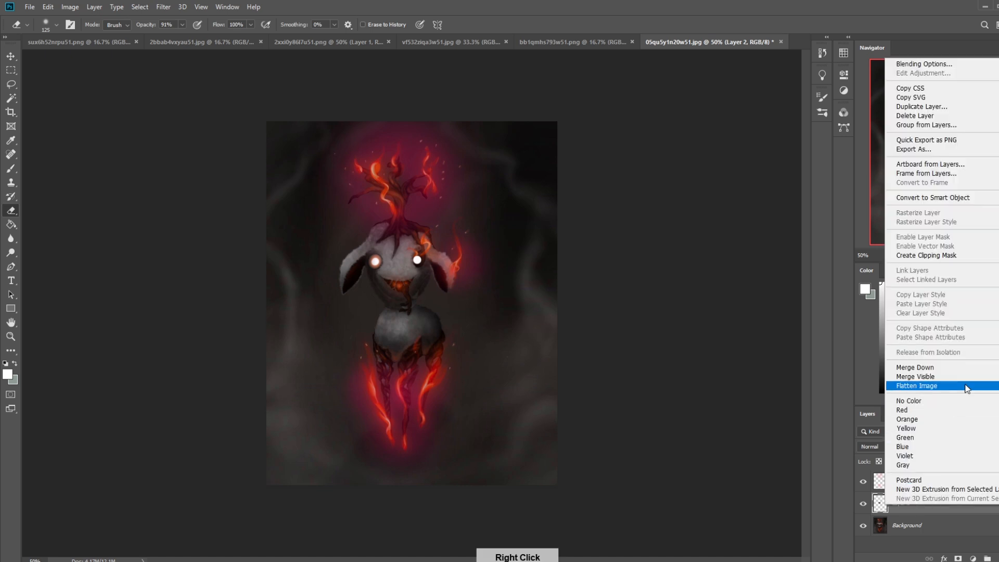
click(956, 368)
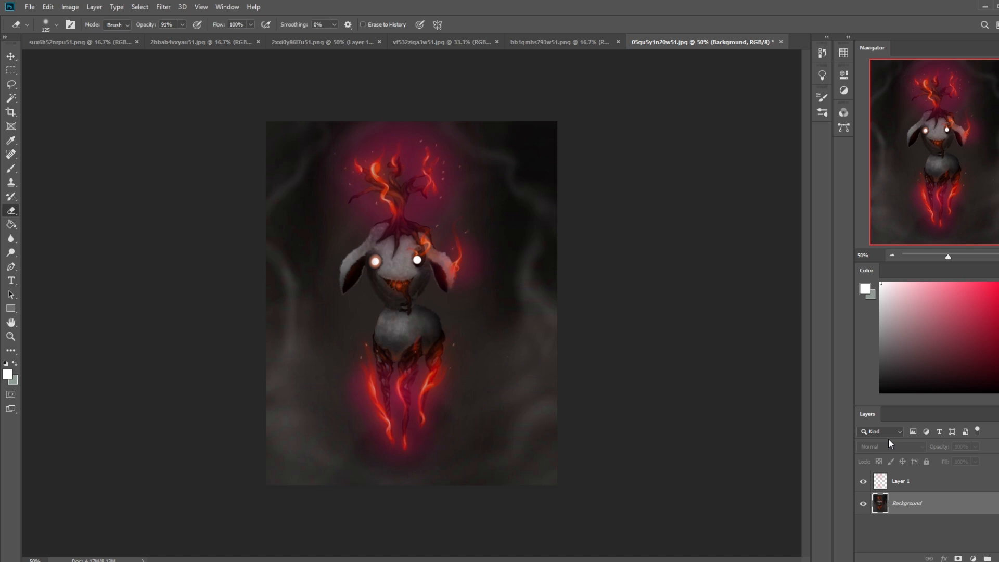
Step: Paint near-black over the pale smoke around the background's upper corners and sides with a 1000 px soft brush at 100% opacity
key(b)
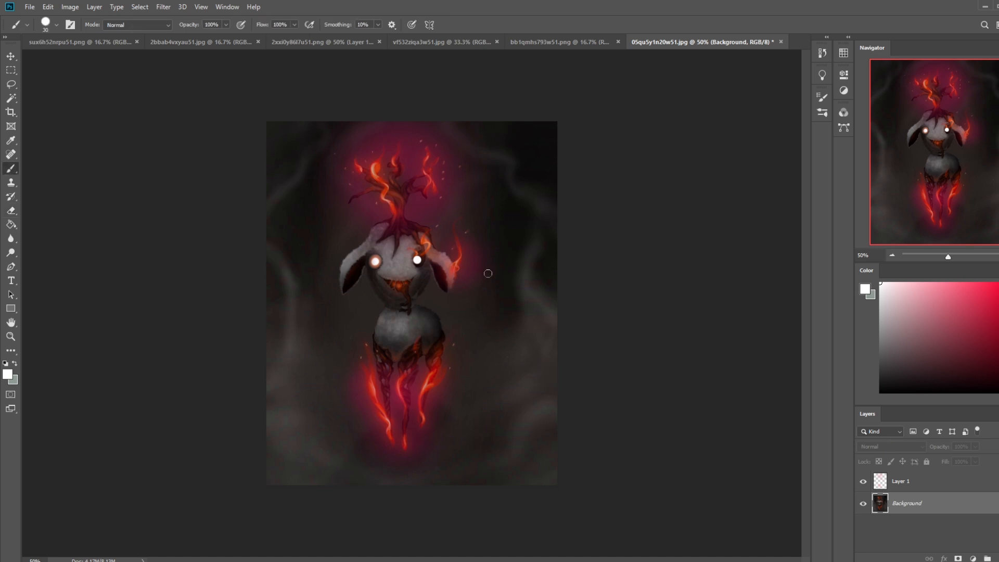
key(d)
key(ctrl+minus)
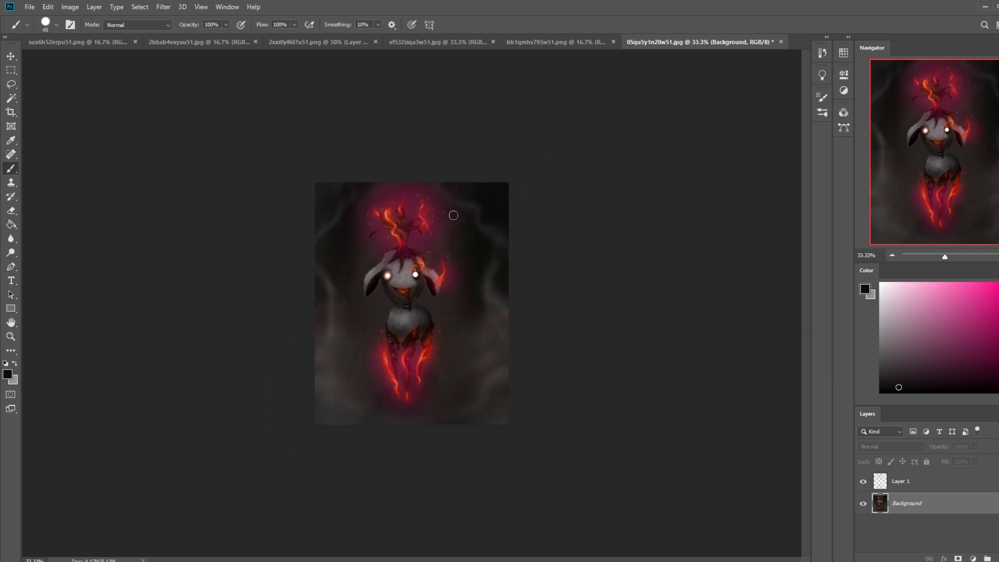
key(bracketright)
key(bracketright)
key(bracketright)
key(bracketright)
key(bracketright)
key(bracketright)
key(bracketright)
key(bracketright)
key(bracketright)
key(bracketright)
key(bracketright)
key(bracketright)
right_click(524, 285)
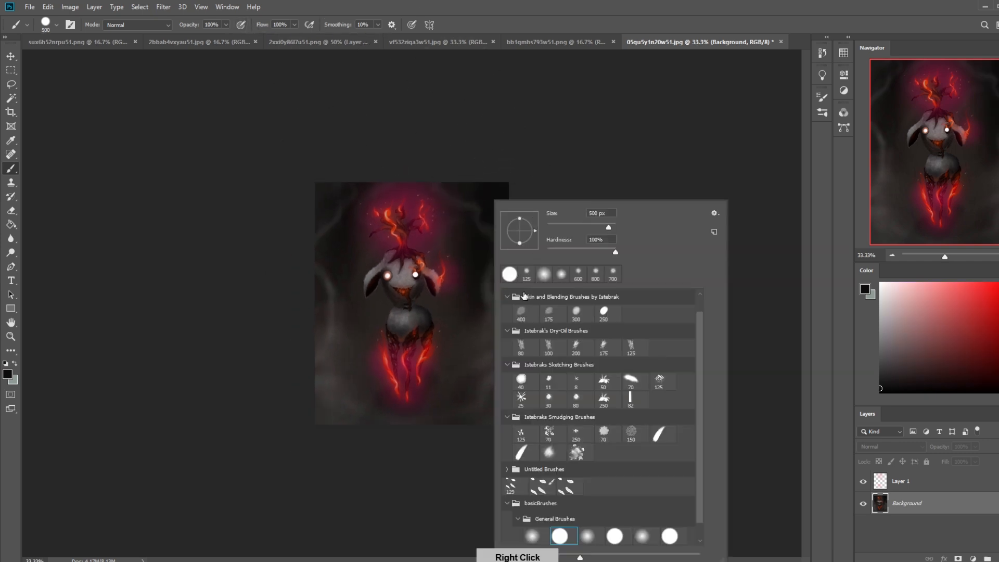
drag(698, 339, 701, 306)
click(519, 298)
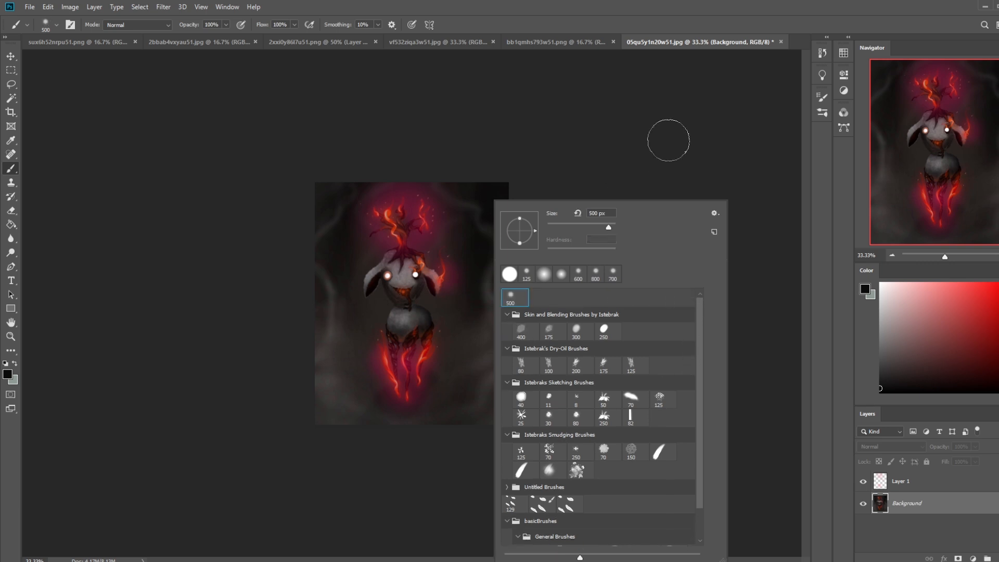
click(661, 149)
key(bracketright)
key(bracketright)
key(bracketright)
key(bracketright)
key(bracketright)
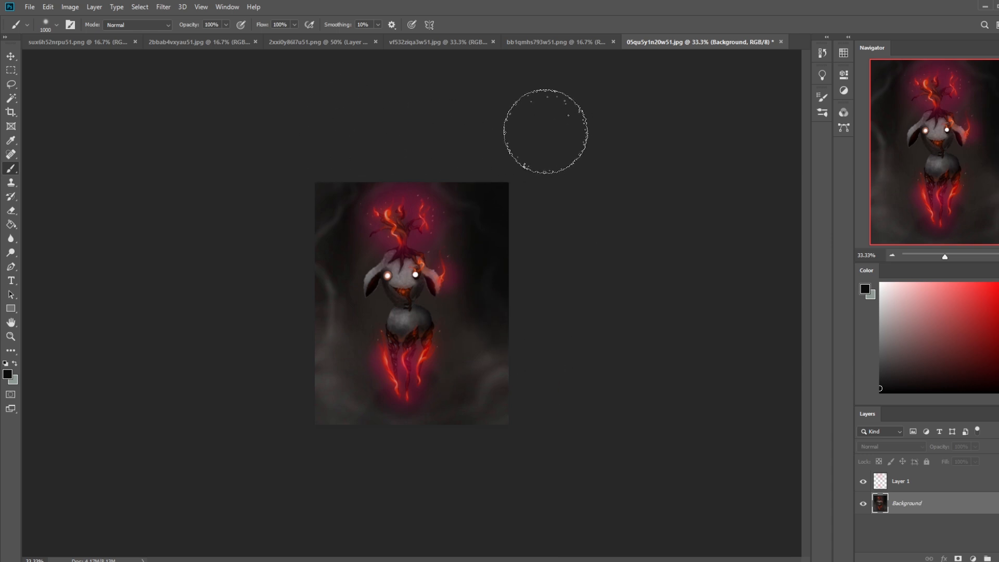
key(ctrl+z)
key(ctrl+z)
alt+click(497, 203)
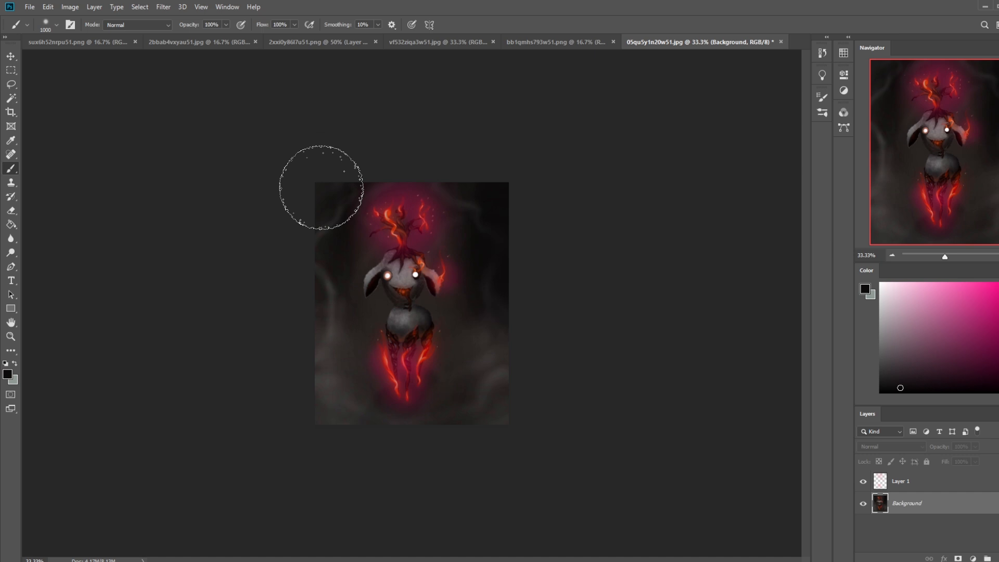
drag(304, 357, 329, 348)
Step: Darken the background's sides and lower corners with a sampled near-black at 48% brush opacity
alt+click(496, 206)
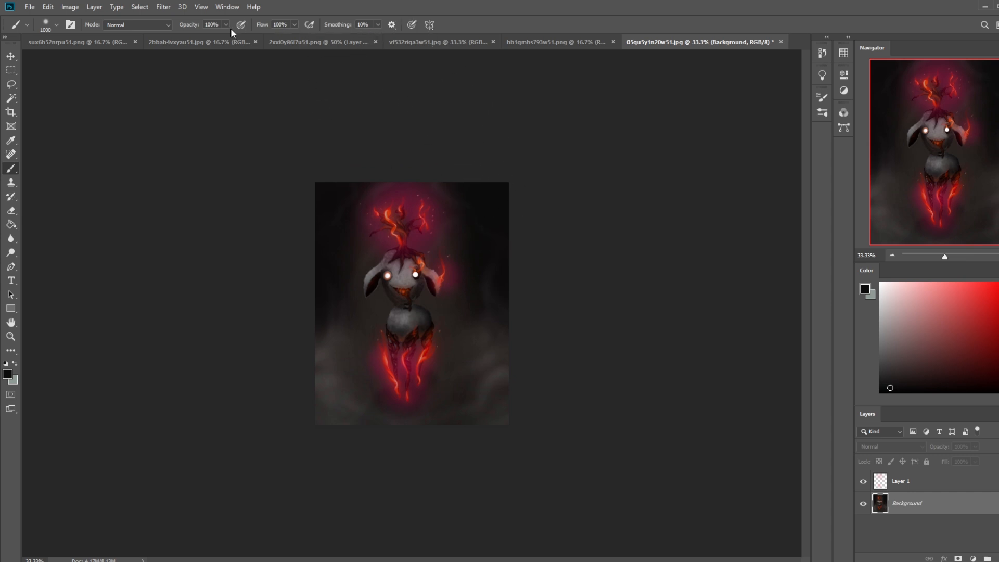
drag(218, 38, 199, 37)
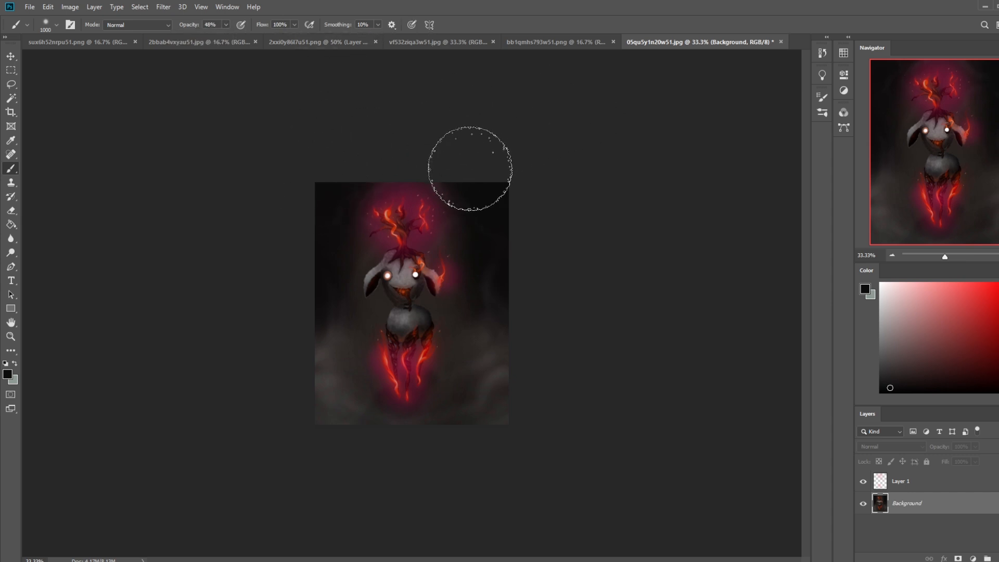
drag(508, 198, 500, 288)
drag(501, 249, 522, 424)
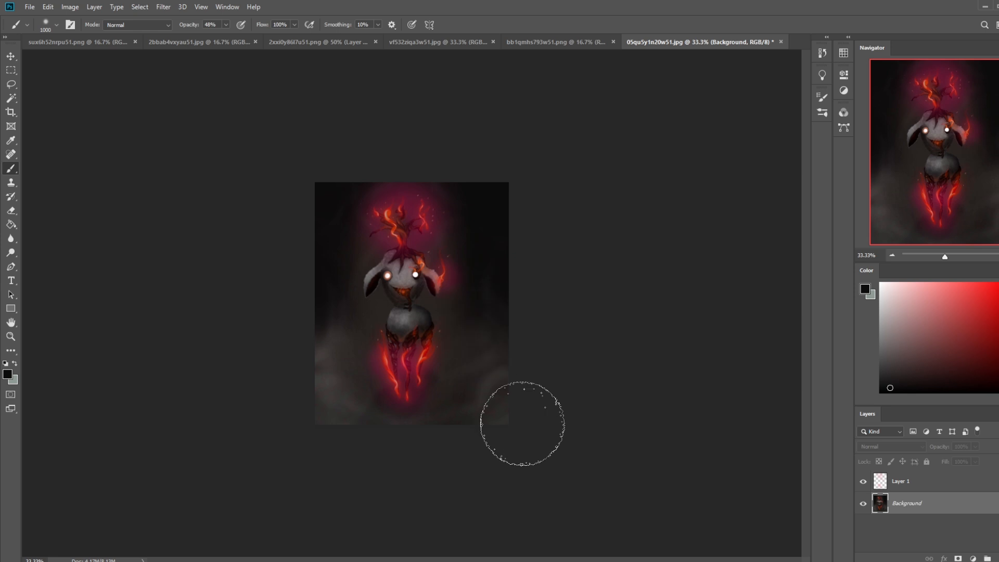
drag(326, 297, 391, 435)
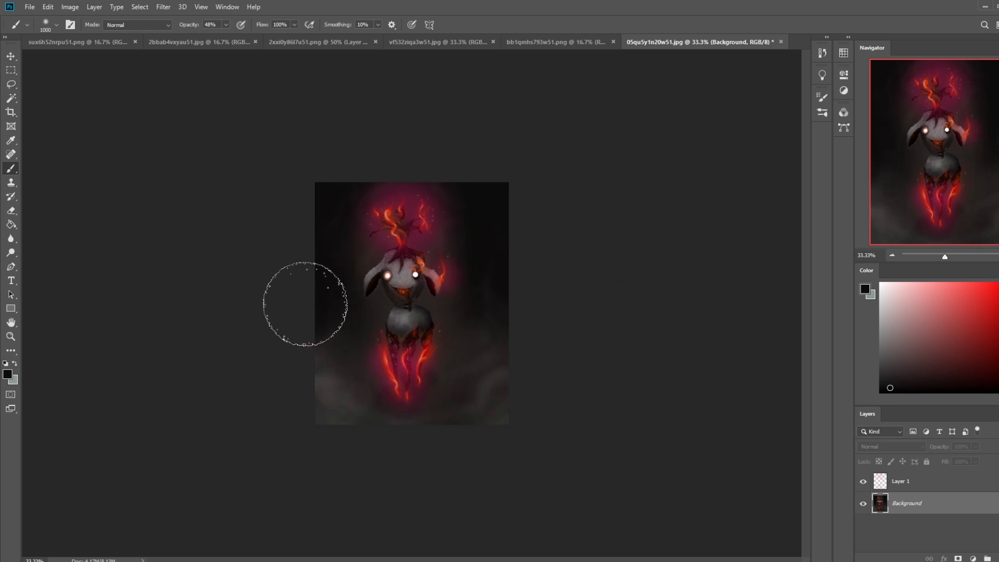
mouse_move(471, 289)
mouse_down()
mouse_move(484, 333)
mouse_move(472, 335)
mouse_move(486, 341)
mouse_up()
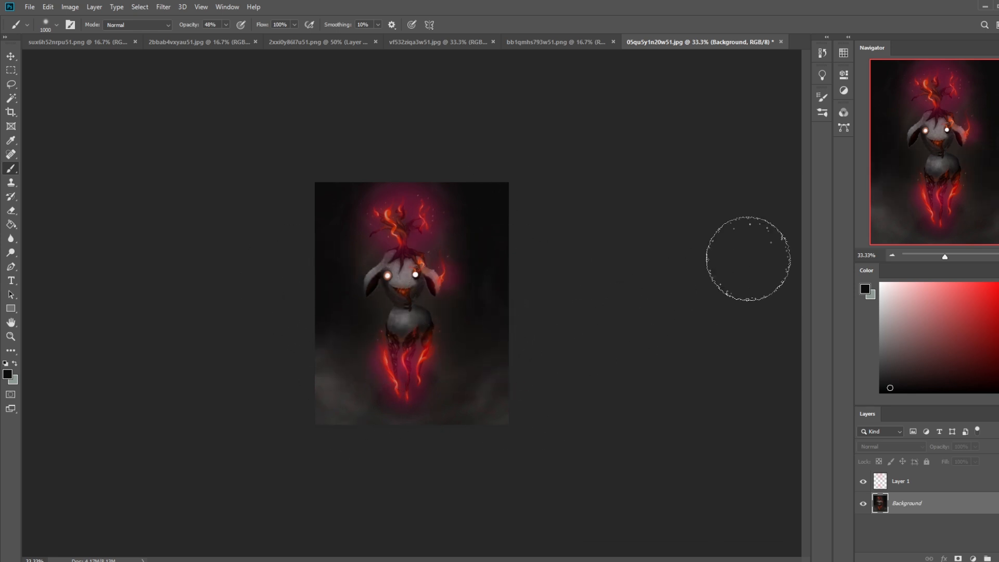
Step: Tint the lower smoke and the creature with dark crimson sampled from the leg glow, using a 1000 px brush in Color mode at 14% opacity
alt+click(385, 358)
click(151, 25)
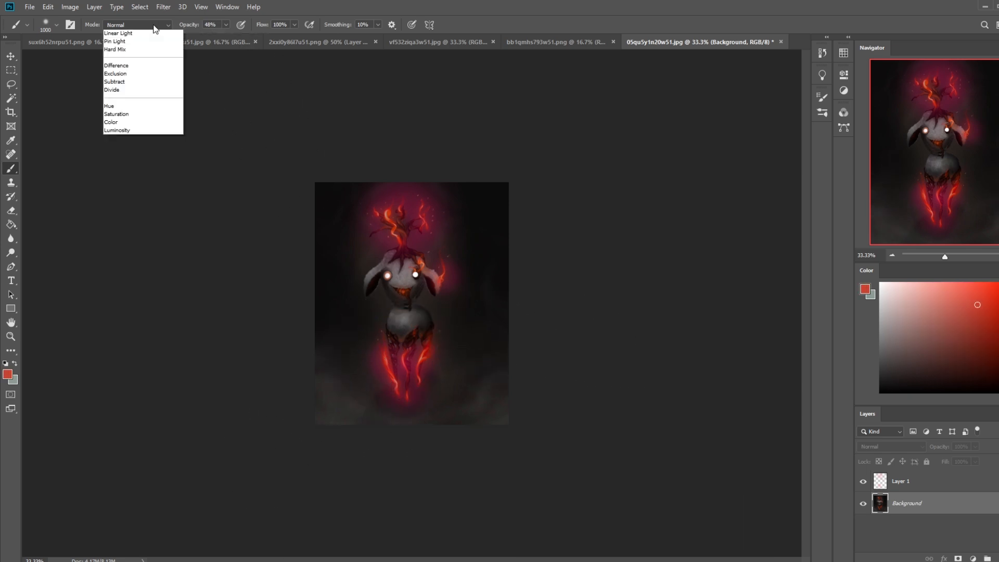
click(136, 296)
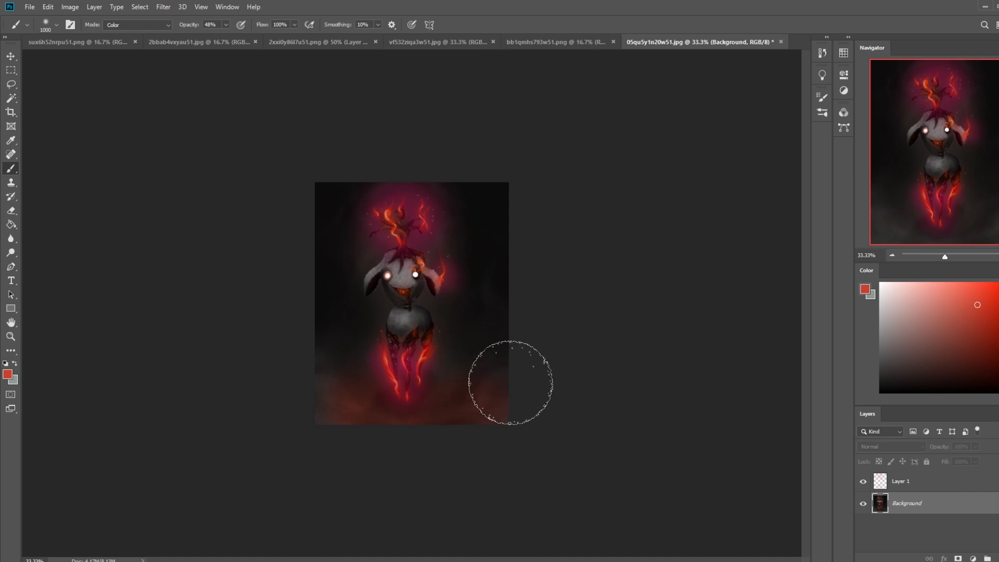
alt+click(426, 363)
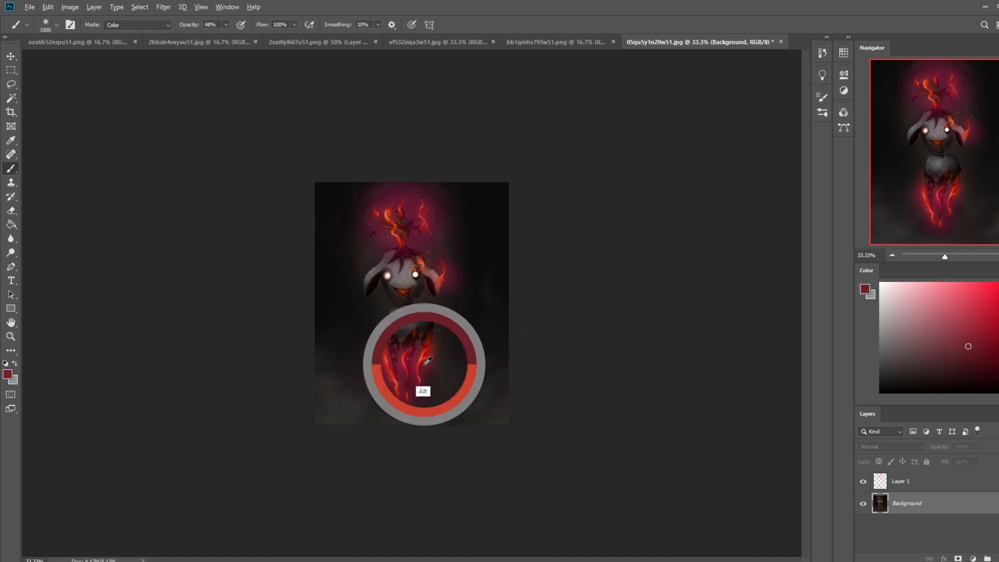
alt+click(399, 372)
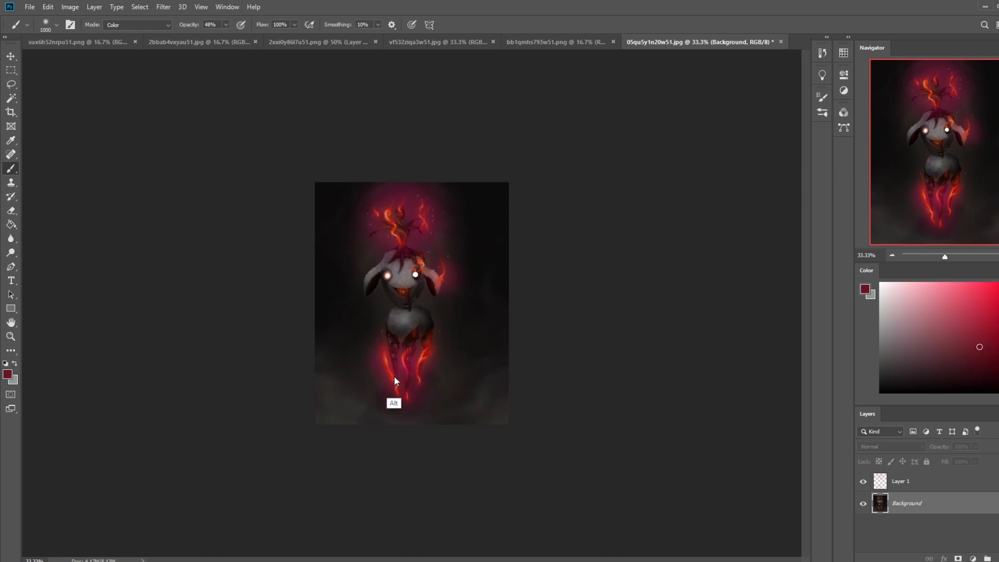
click(209, 39)
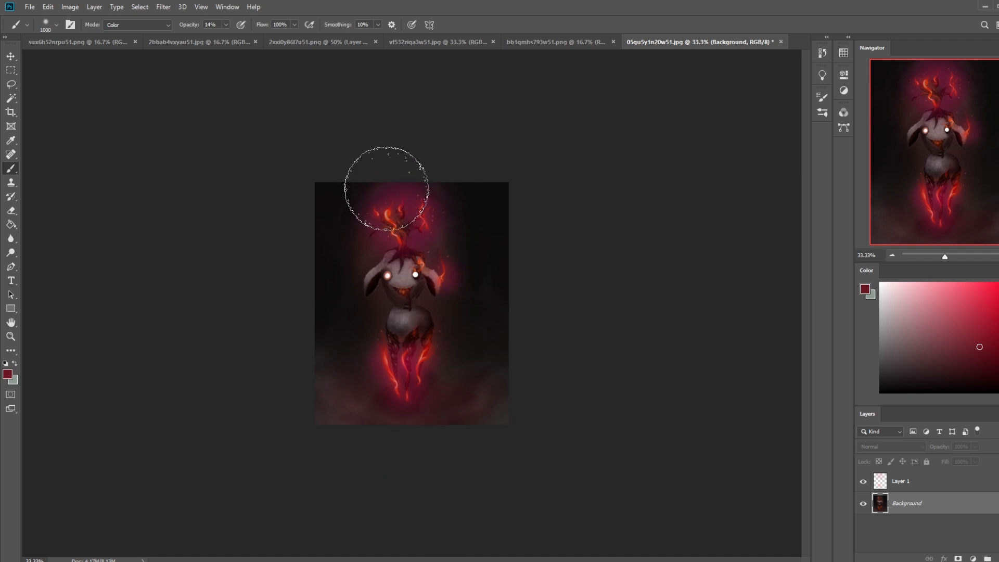
Step: Add a faint white glow to the newly painted eye with a 70 px soft brush in Normal mode at 14% opacity
drag(898, 306, 879, 282)
click(167, 24)
click(130, 31)
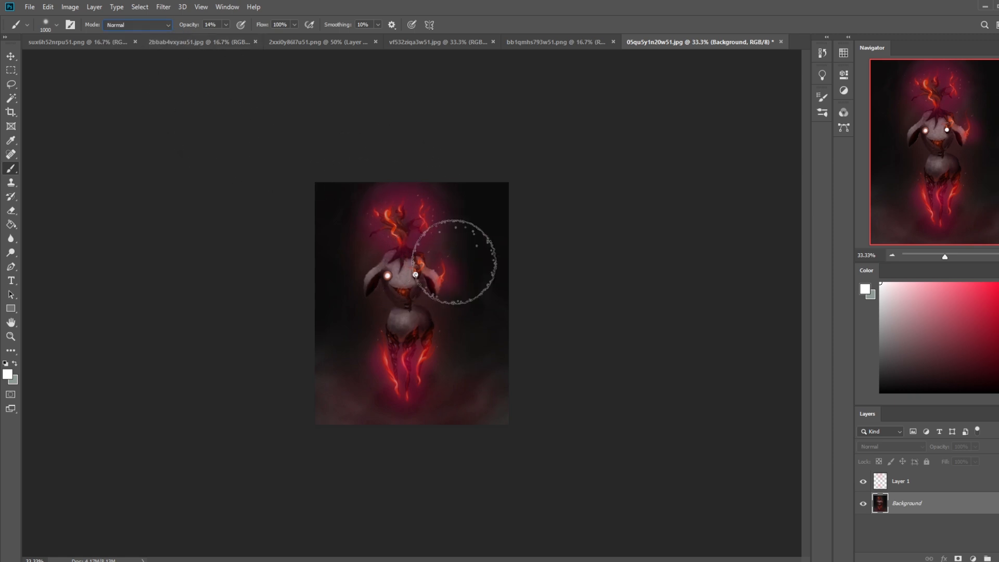
key(bracketleft)
key(bracketleft)
key(bracketleft)
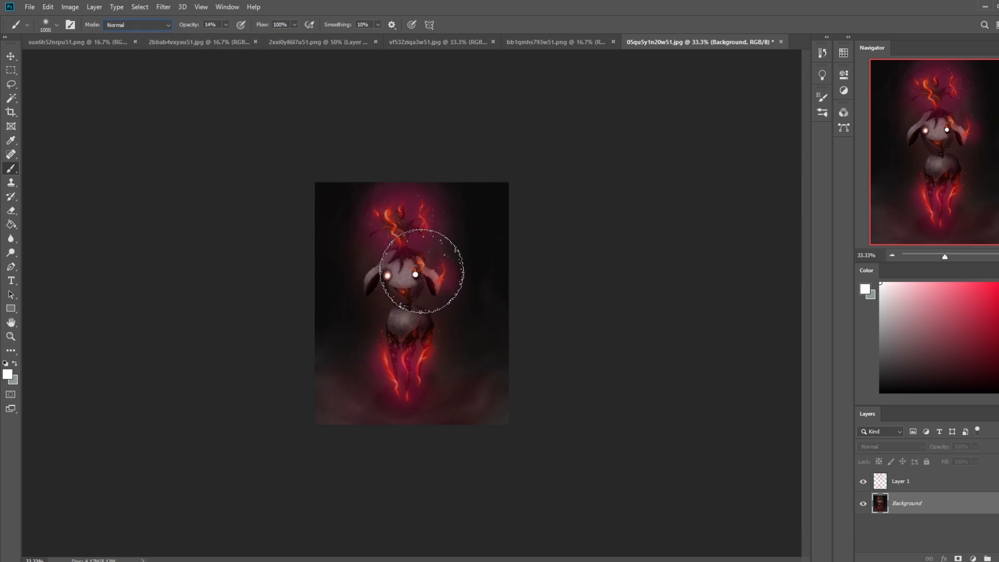
key(bracketleft)
key(bracketleft)
key(bracketleft)
key(bracketleft)
key(bracketleft)
key(bracketleft)
key(bracketleft)
key(bracketleft)
key(bracketleft)
key(bracketleft)
key(bracketleft)
key(bracketleft)
key(bracketleft)
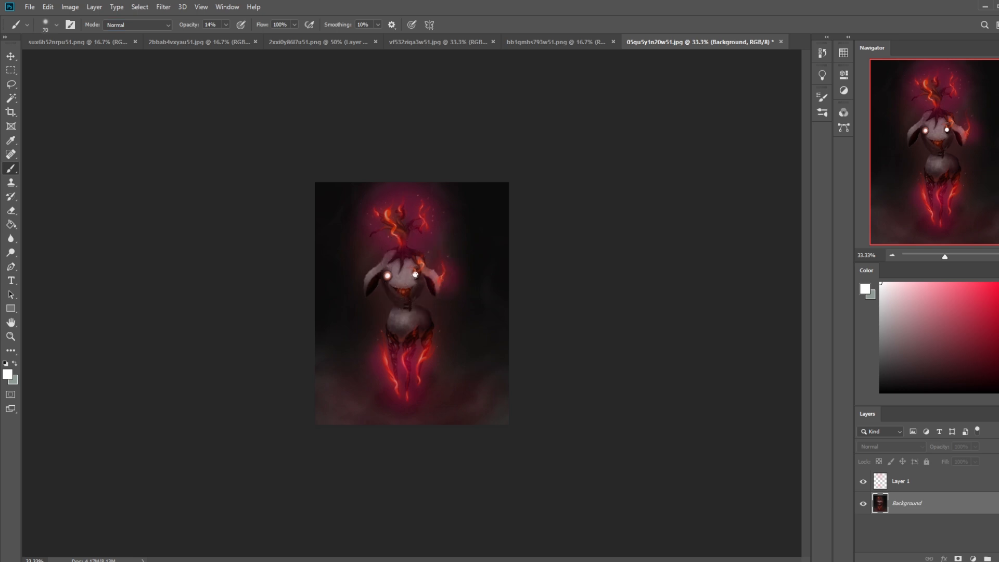
Step: Set the brush opacity to 61%, sample a muted red from the creature's face for retouching, and check the edit history
click(227, 26)
drag(224, 37, 248, 36)
click(420, 305)
alt+click(389, 293)
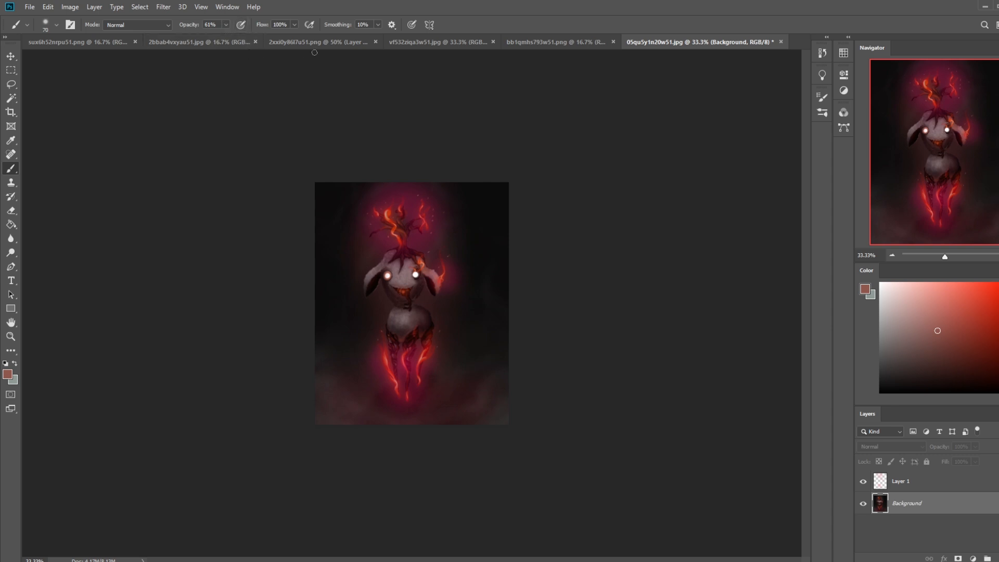
click(822, 53)
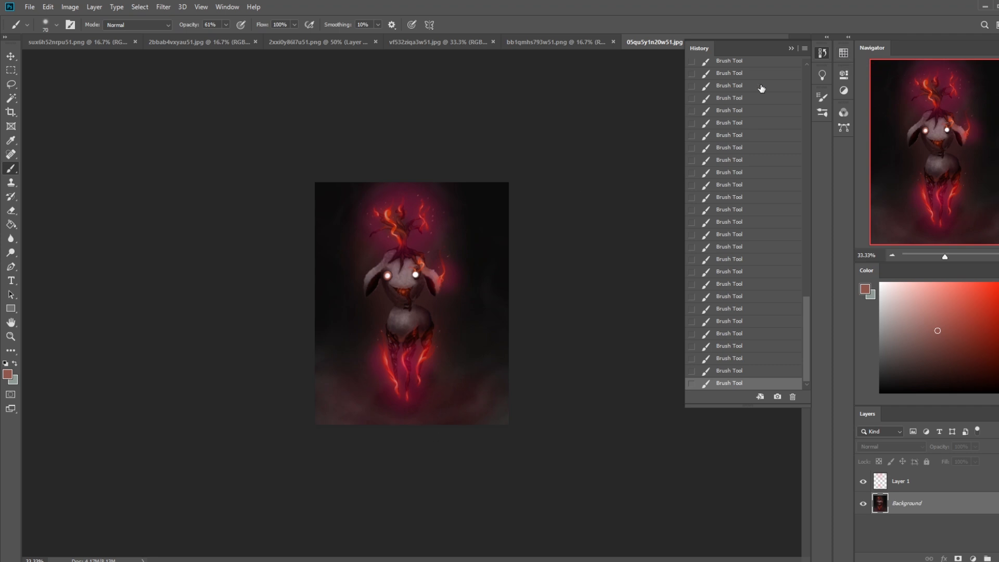
click(793, 48)
Step: Pick a near-white painting colour, enlarge the brush and lower its opacity to 29%
drag(887, 291, 879, 283)
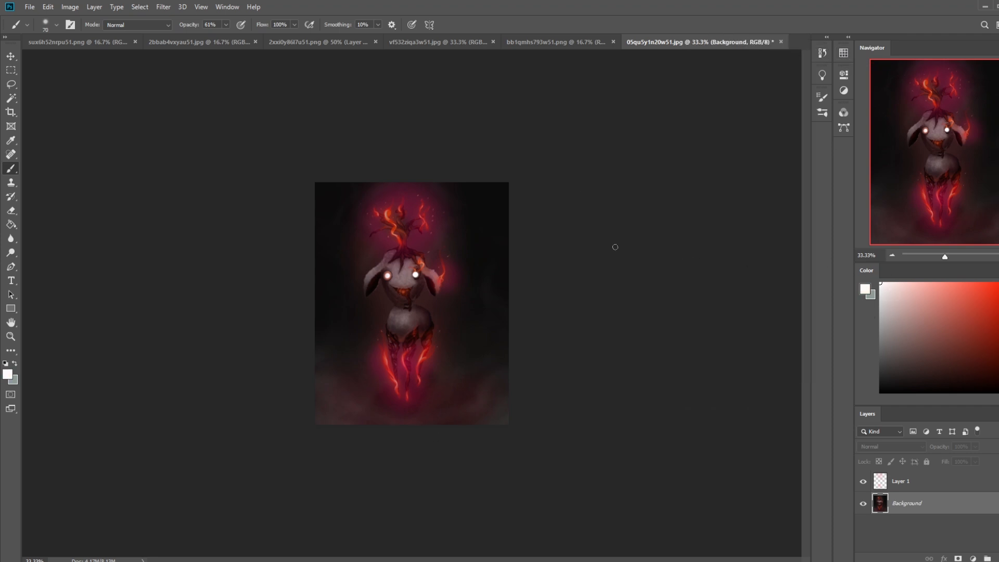
key(bracketright)
key(bracketright)
key(bracketright)
key(bracketright)
key(bracketright)
key(bracketright)
key(bracketright)
key(bracketright)
key(bracketright)
key(bracketright)
key(bracketright)
key(bracketright)
key(bracketright)
key(bracketright)
key(bracketright)
click(880, 298)
drag(211, 35, 209, 34)
Step: Darken the smoke in the lower corners with a near-black sampled from the background, using a soft brush at 29% opacity
key(bracketleft)
key(bracketleft)
key(bracketleft)
key(bracketleft)
key(bracketleft)
key(bracketleft)
key(bracketleft)
key(bracketleft)
key(bracketleft)
key(bracketleft)
key(bracketleft)
alt+click(489, 249)
key(bracketright)
key(bracketright)
key(bracketright)
key(bracketright)
key(bracketright)
key(bracketleft)
key(bracketleft)
key(bracketleft)
key(bracketleft)
key(bracketleft)
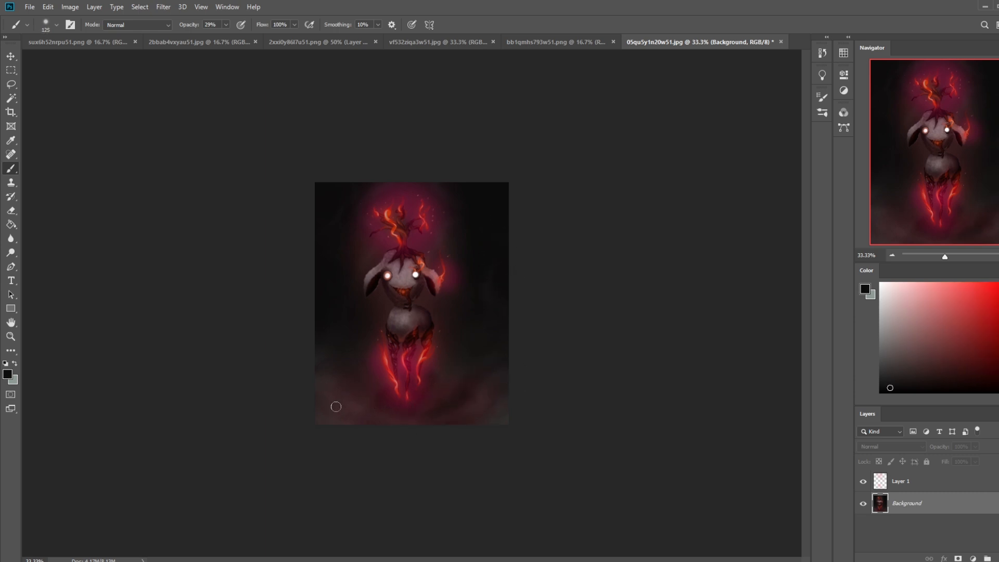
key(bracketright)
key(bracketright)
key(bracketright)
key(bracketright)
key(bracketleft)
key(bracketleft)
key(bracketleft)
Step: Blend the background smoke around the lower edges with the Smudge tool at 21% strength
key(ctrl)
drag(10, 238, 47, 260)
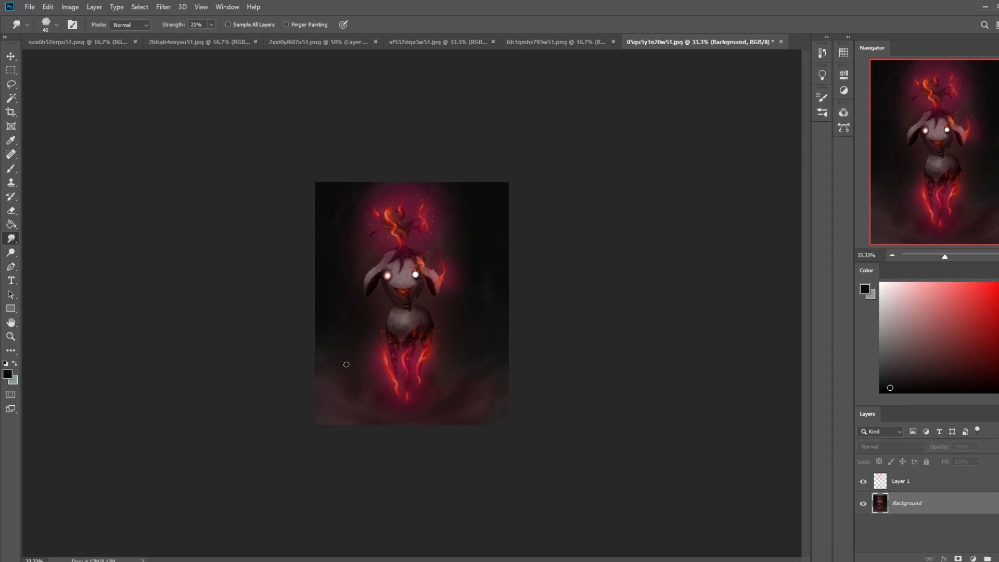
mouse_move(489, 423)
mouse_down()
mouse_move(507, 408)
mouse_move(499, 391)
mouse_up()
key(bracketright)
Step: Darken the outer edges of the background with a 1000 px near-black brush at 38% opacity
key(b)
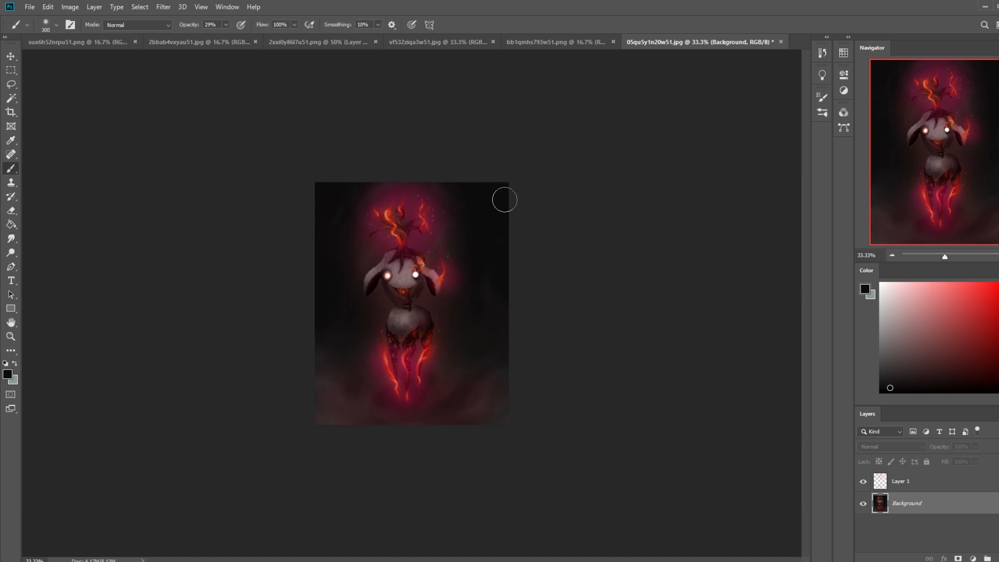
key(bracketright)
key(bracketright)
key(bracketright)
key(bracketright)
key(bracketright)
key(bracketright)
key(bracketright)
click(226, 24)
drag(226, 35, 230, 36)
click(533, 383)
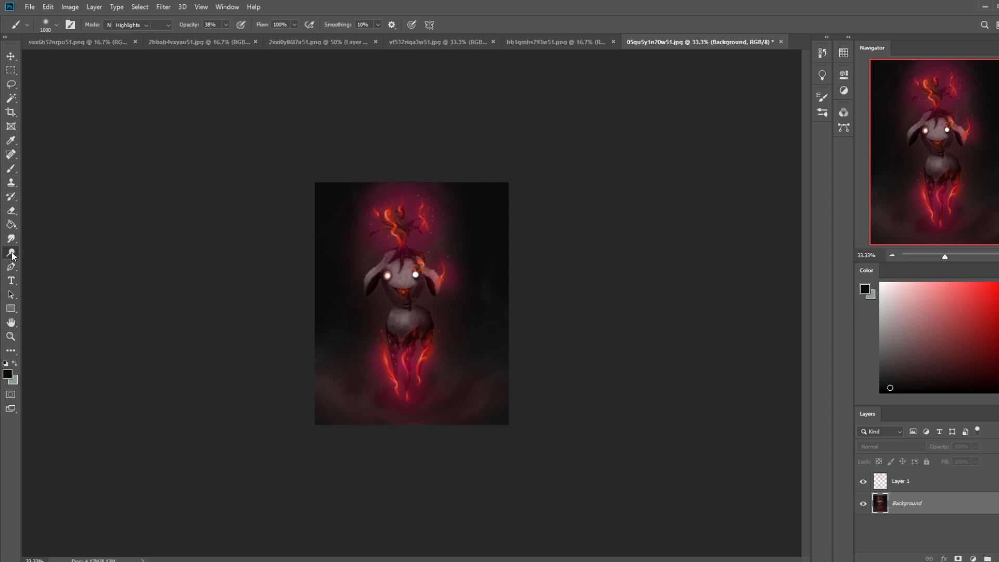
Step: Merge Layer 1 down into the background and dodge the painting's highlights with a 700 px brush at 13% exposure
drag(10, 252, 46, 255)
click(46, 255)
key(bracketleft)
key(bracketleft)
key(bracketleft)
key(bracketleft)
key(bracketleft)
key(bracketleft)
key(bracketleft)
key(bracketleft)
key(bracketleft)
key(bracketleft)
key(bracketleft)
key(bracketleft)
key(bracketleft)
key(bracketleft)
key(bracketleft)
key(bracketleft)
key(bracketleft)
key(bracketleft)
key(bracketleft)
key(bracketleft)
key(bracketleft)
key(bracketleft)
key(bracketleft)
key(bracketleft)
key(bracketleft)
key(bracketleft)
key(bracketleft)
right_click(904, 490)
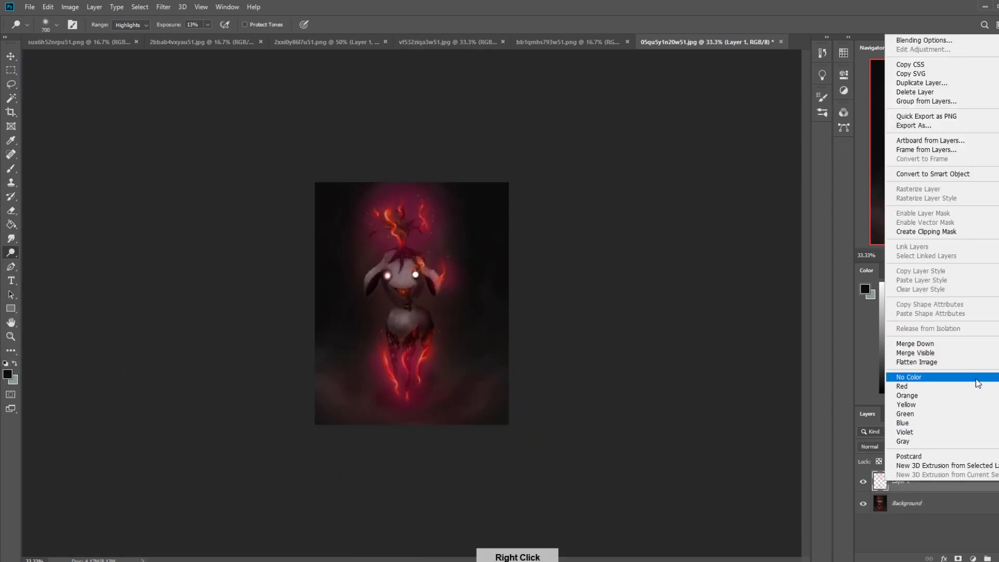
click(977, 347)
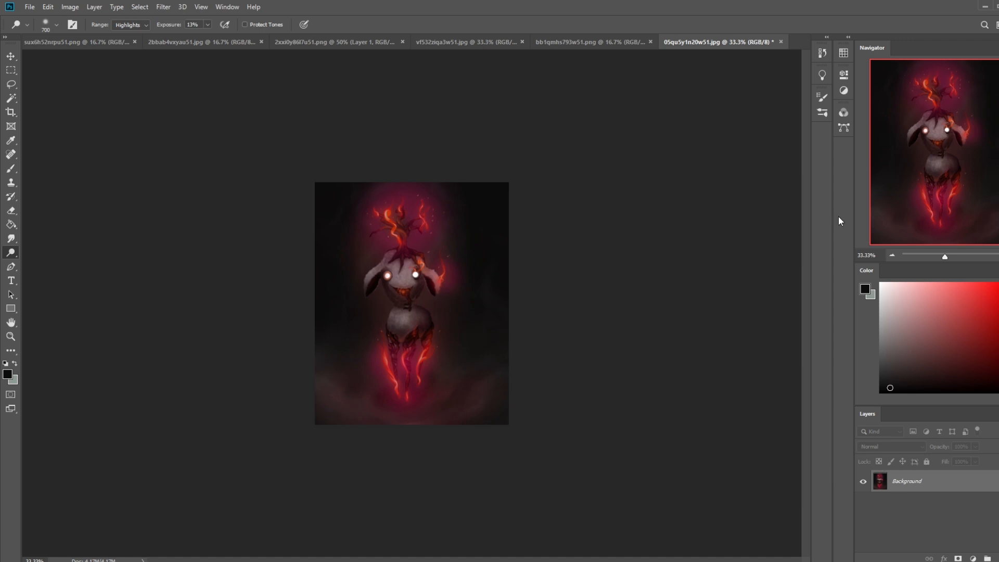
Step: Compare the goat painting's original snapshot with its latest state in the edit history
click(822, 53)
mouse_move(805, 347)
mouse_down()
mouse_move(799, 116)
mouse_move(802, 369)
mouse_up()
click(761, 68)
click(723, 384)
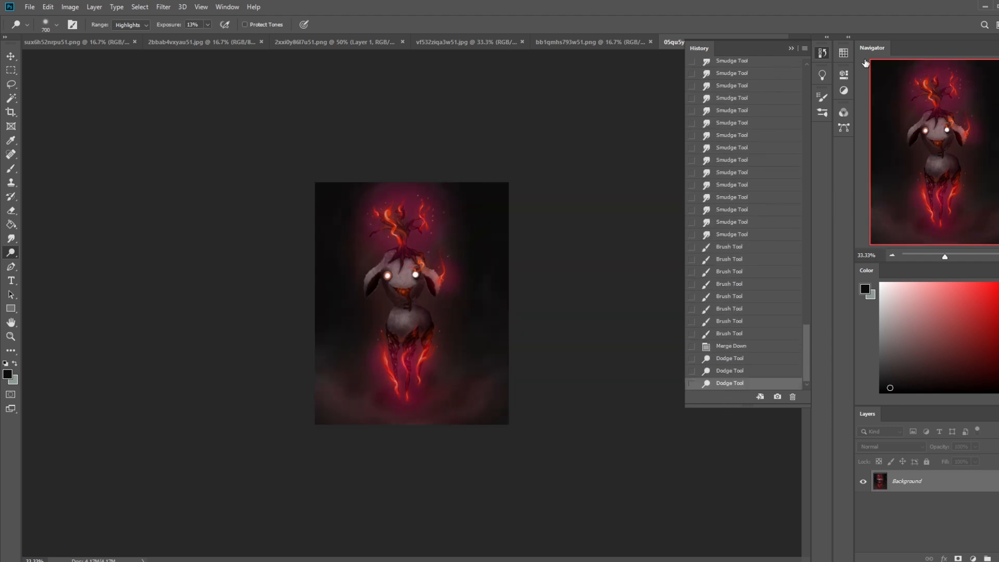
click(789, 49)
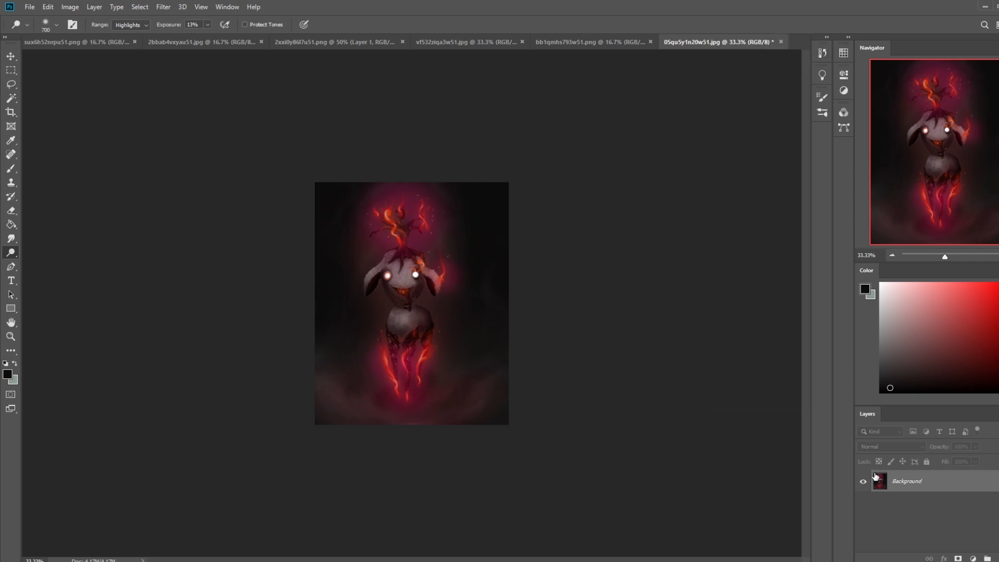
Step: Close the goat painting and save its changes as a progressive JPEG at quality 11
right_click(916, 477)
click(622, 171)
click(780, 42)
click(464, 216)
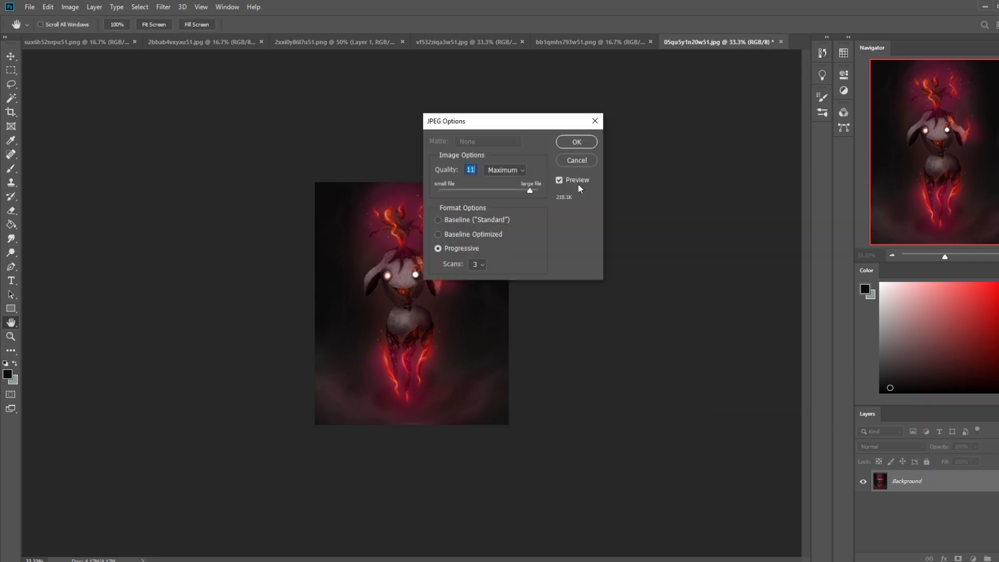
click(590, 144)
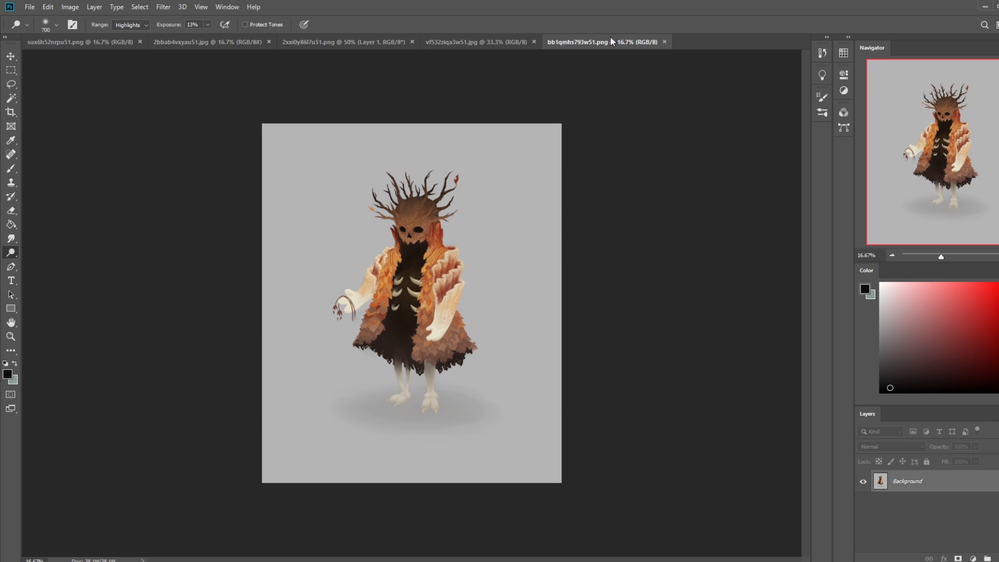
Step: Switch to the vf532ziqa3w51.jpg painting and darken the creature's nose with a dark brown sampled from it, at 38% brush opacity
click(476, 42)
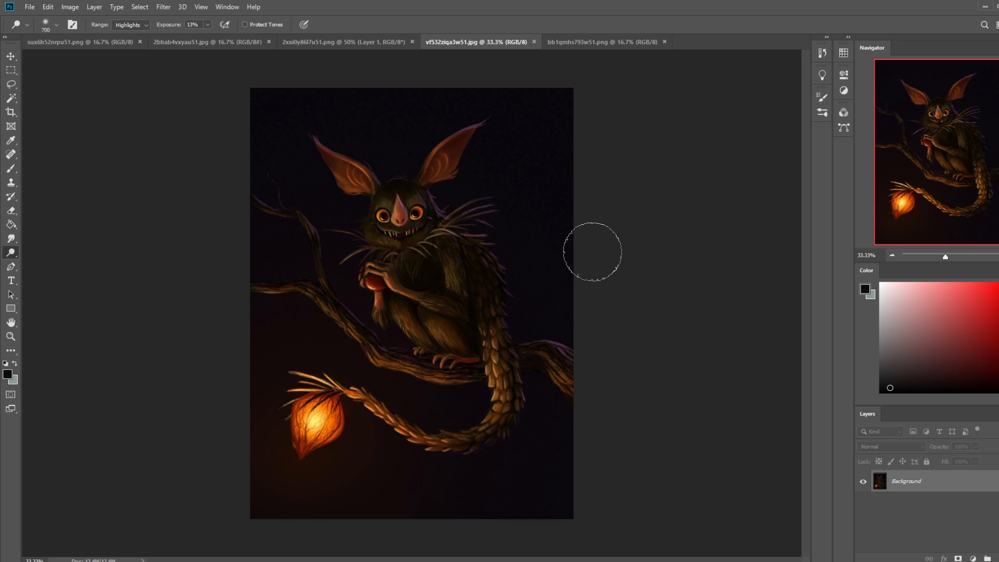
click(688, 231)
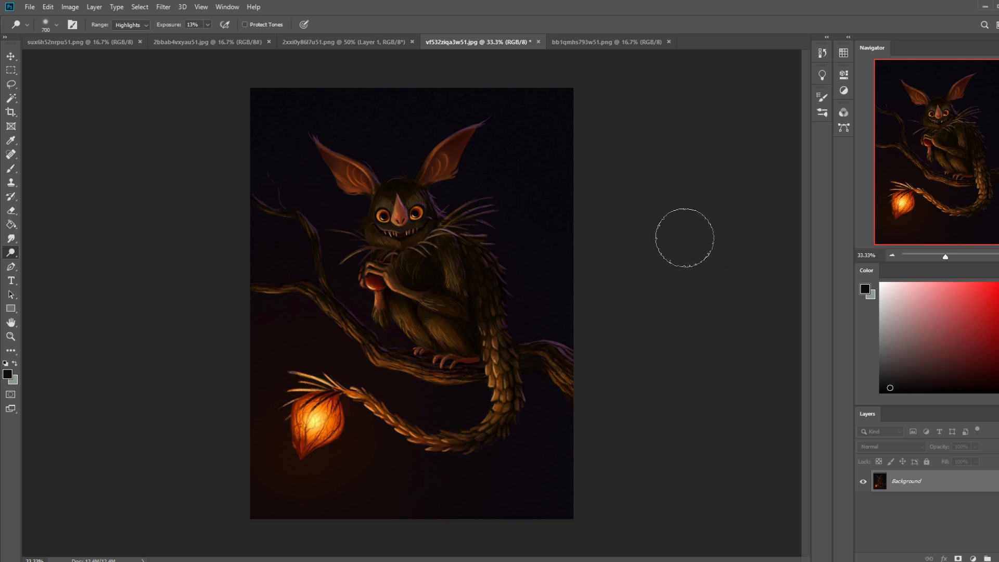
key(b)
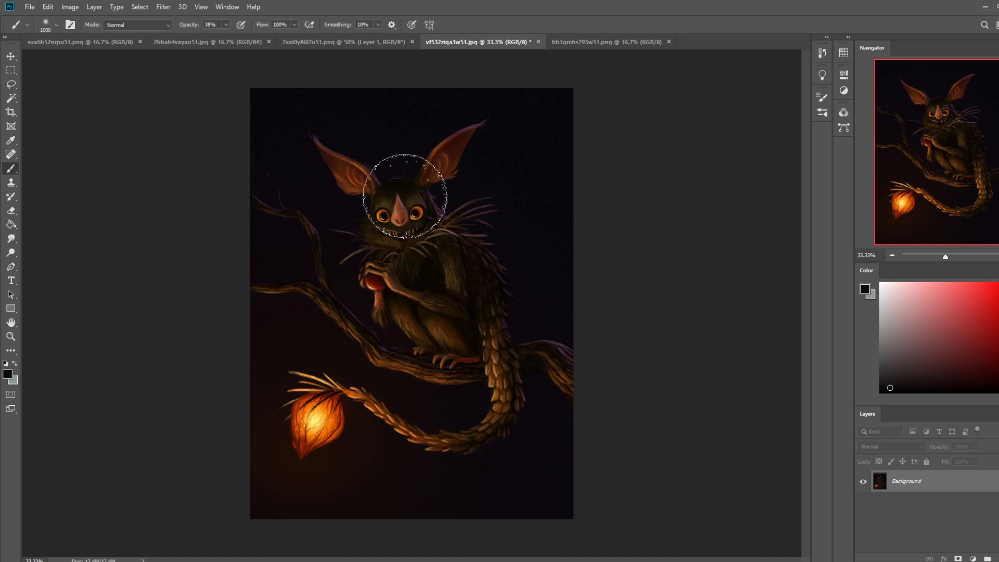
alt+click(399, 203)
key(bracketleft)
key(bracketleft)
key(bracketleft)
key(bracketleft)
key(bracketleft)
key(bracketleft)
drag(398, 199, 399, 203)
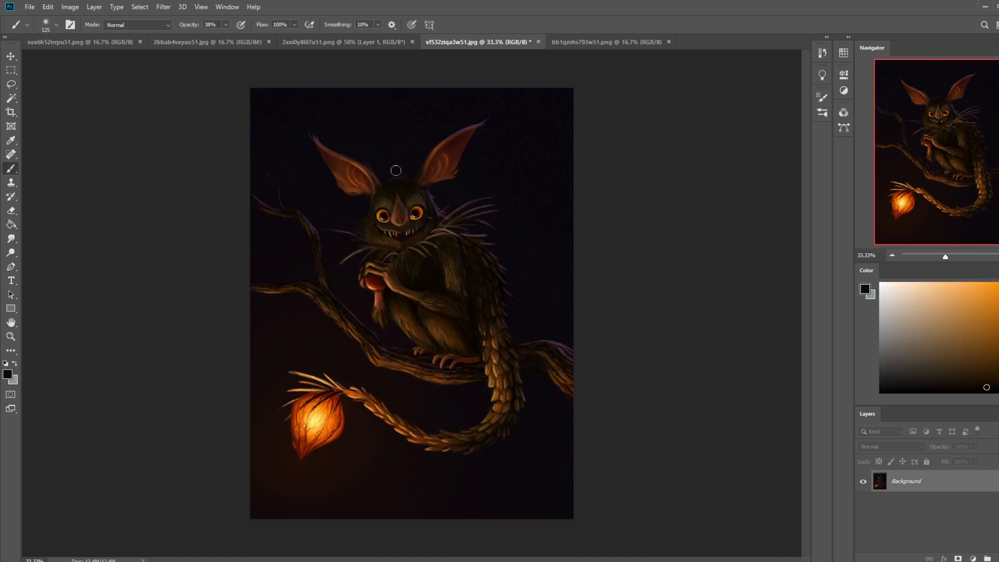
key(bracketright)
key(bracketright)
drag(400, 220, 401, 208)
Step: Copy the whole canvas onto a new layer above the background and clear the selection
key(ctrl+a)
click(823, 54)
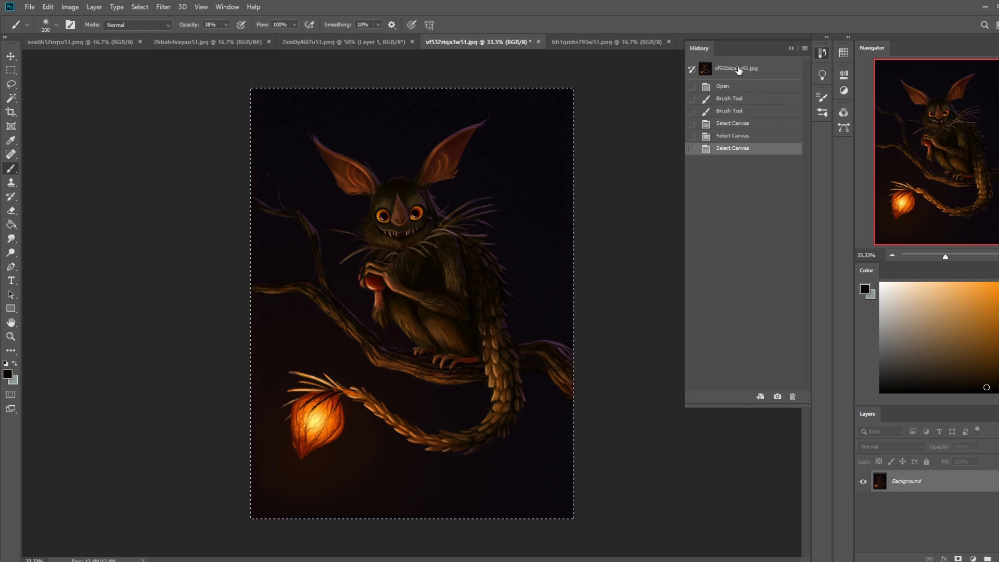
key(ctrl+j)
key(ctrl+d)
click(791, 48)
Step: Erase over the nose on Layer 1 with a 30 px sketching brush at 91% opacity, compare its visibility, and merge it down
key(e)
right_click(423, 208)
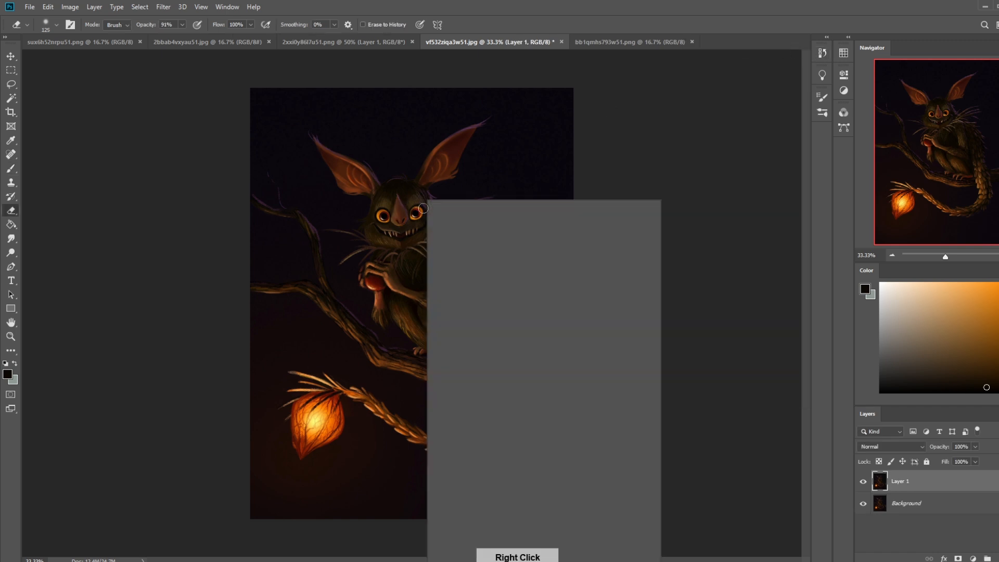
double_click(482, 418)
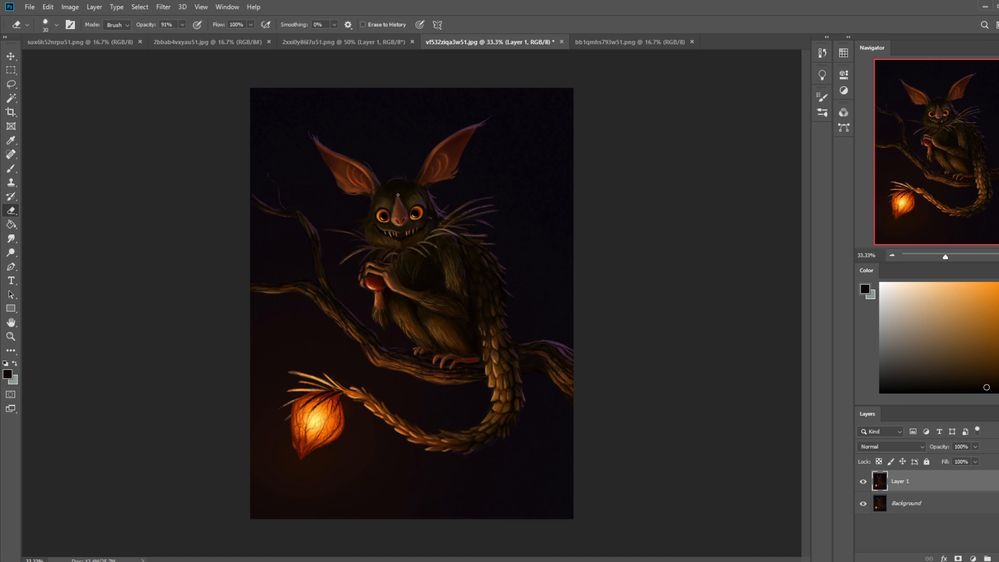
click(864, 485)
click(864, 485)
right_click(929, 485)
click(907, 344)
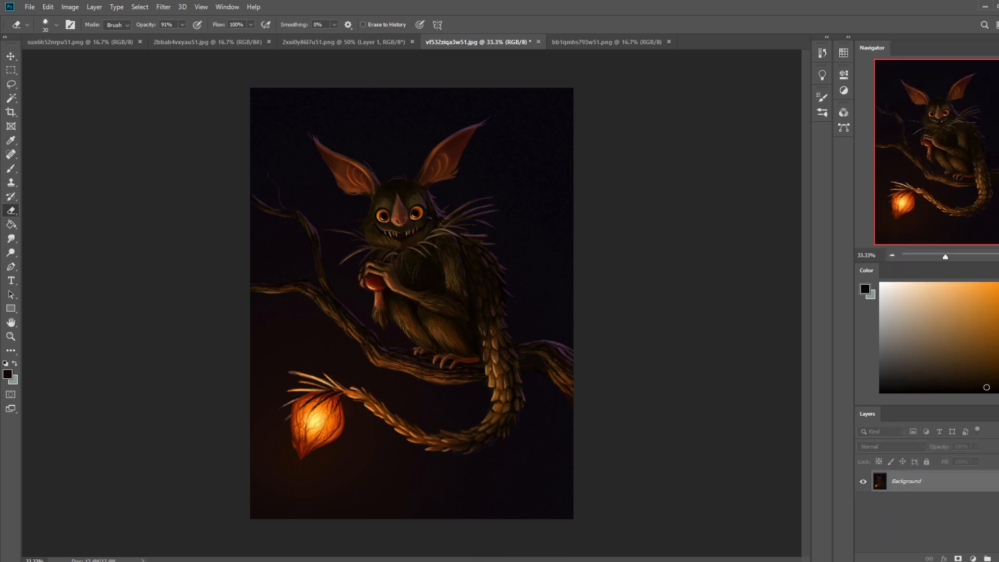
Step: Sample yellow from the glowing tail bulb and set up a 30 px sketching brush at 64% opacity
key(b)
alt+click(319, 414)
right_click(391, 224)
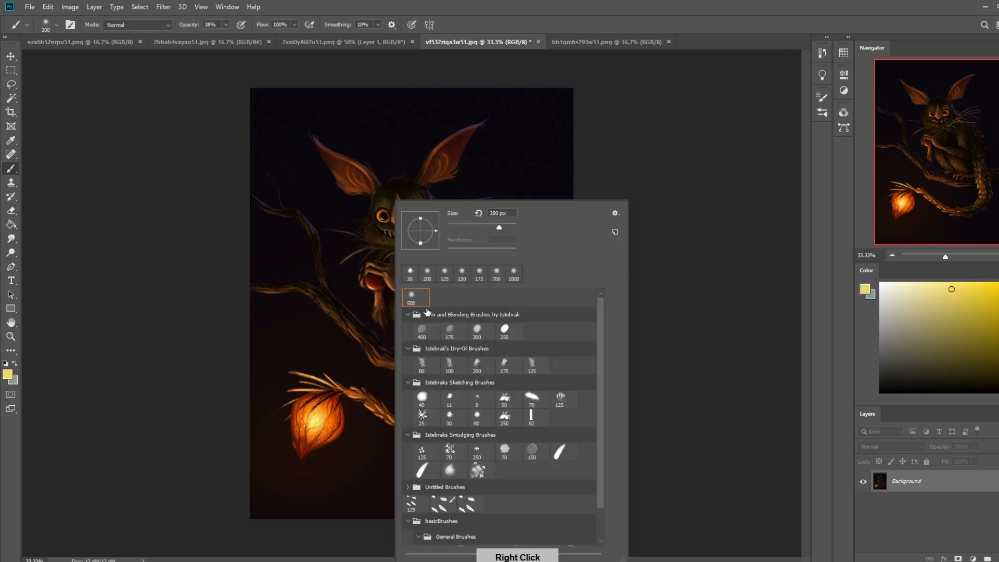
double_click(448, 415)
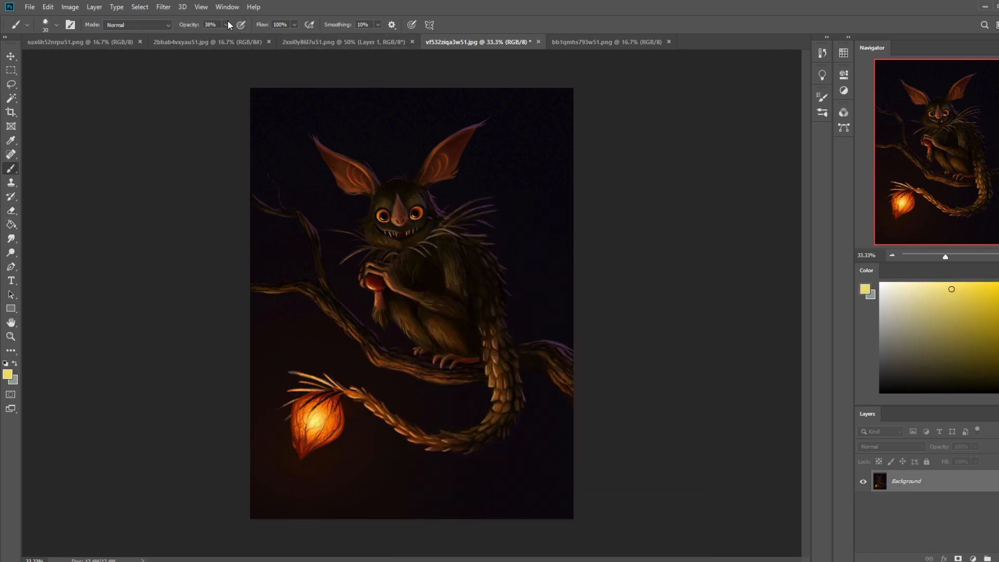
drag(225, 26, 240, 38)
Step: Sample near-black from the painting, set the brush to 250 px in Darken mode, and darken the creature's feet
alt+click(472, 330)
key(bracketright)
key(bracketright)
key(bracketright)
key(bracketright)
key(bracketright)
key(bracketright)
key(bracketright)
key(bracketright)
key(bracketright)
key(bracketright)
key(bracketright)
key(bracketright)
key(bracketright)
key(bracketright)
key(bracketleft)
key(bracketleft)
key(bracketleft)
key(bracketleft)
alt+click(401, 329)
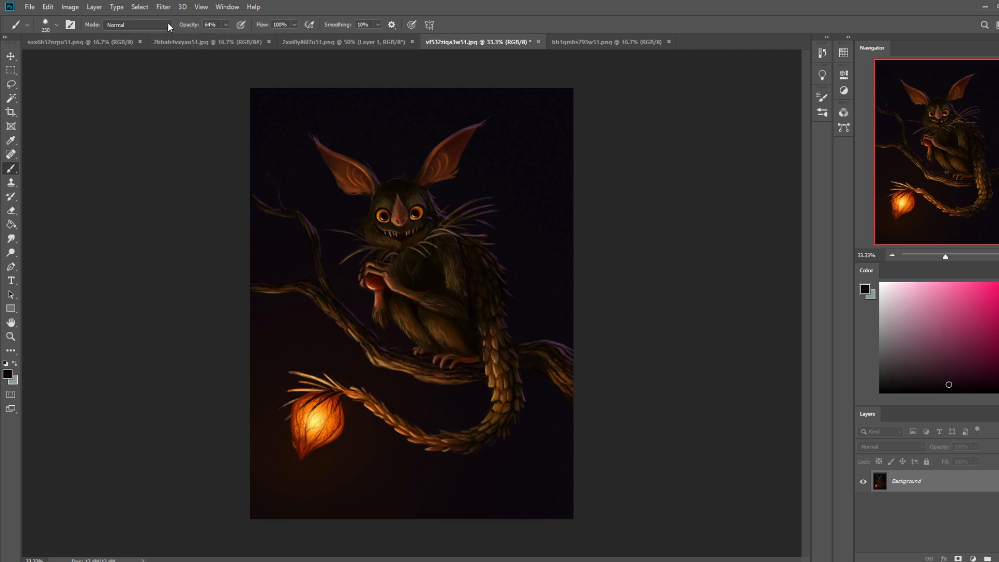
click(168, 24)
click(135, 74)
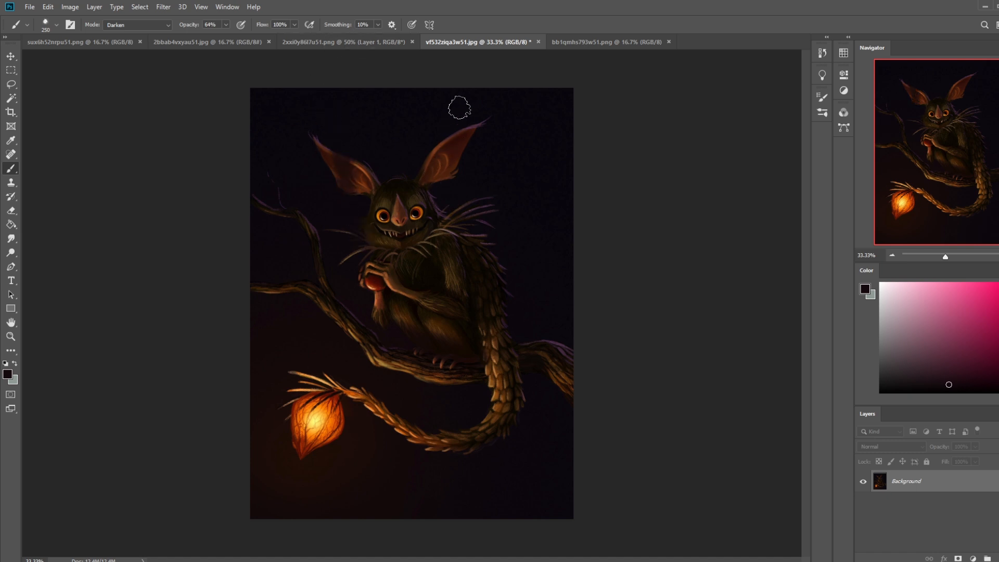
Step: Darken the scaly tail and the right end of the branch with dark tones sampled from the nearby background
scroll(442, 167, down, 2)
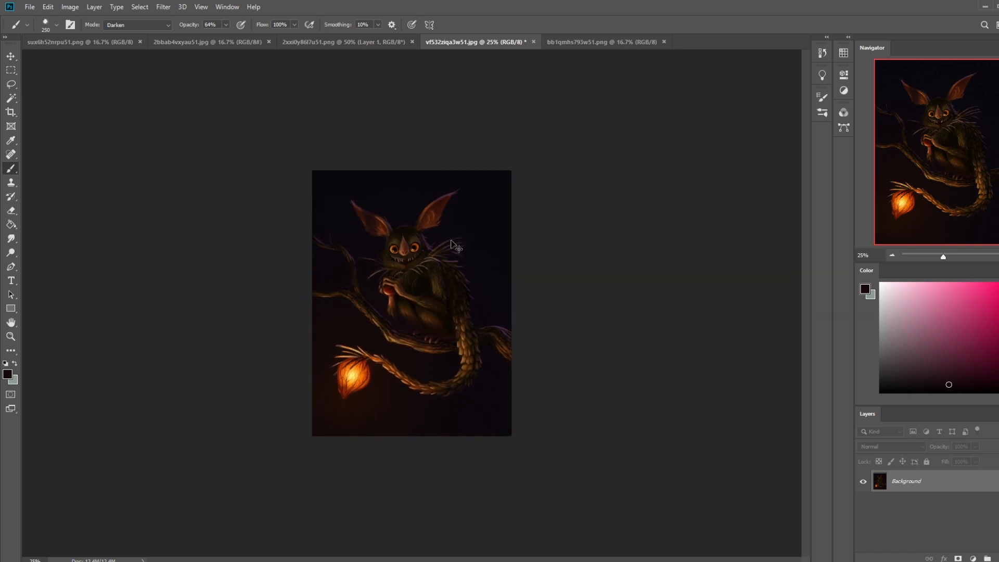
alt+click(430, 359)
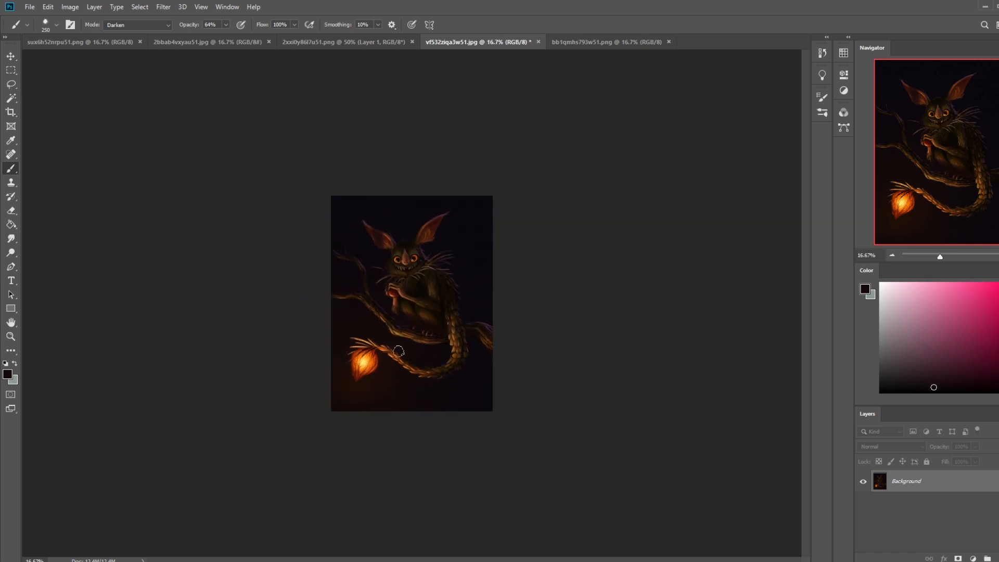
drag(391, 350, 433, 368)
alt+click(408, 365)
mouse_move(391, 347)
mouse_down()
mouse_move(437, 373)
mouse_move(390, 348)
mouse_up()
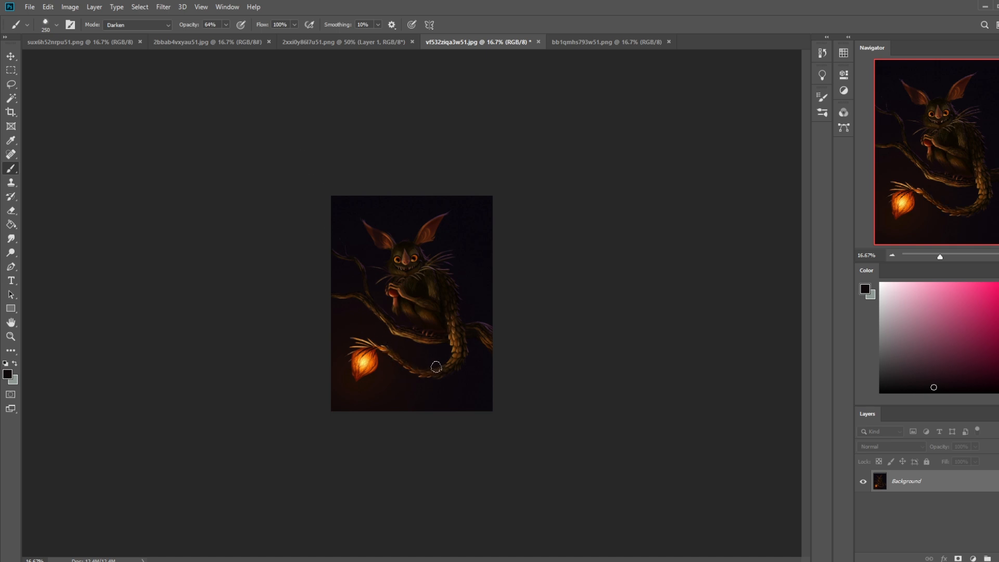
drag(444, 370, 461, 344)
drag(488, 340, 479, 319)
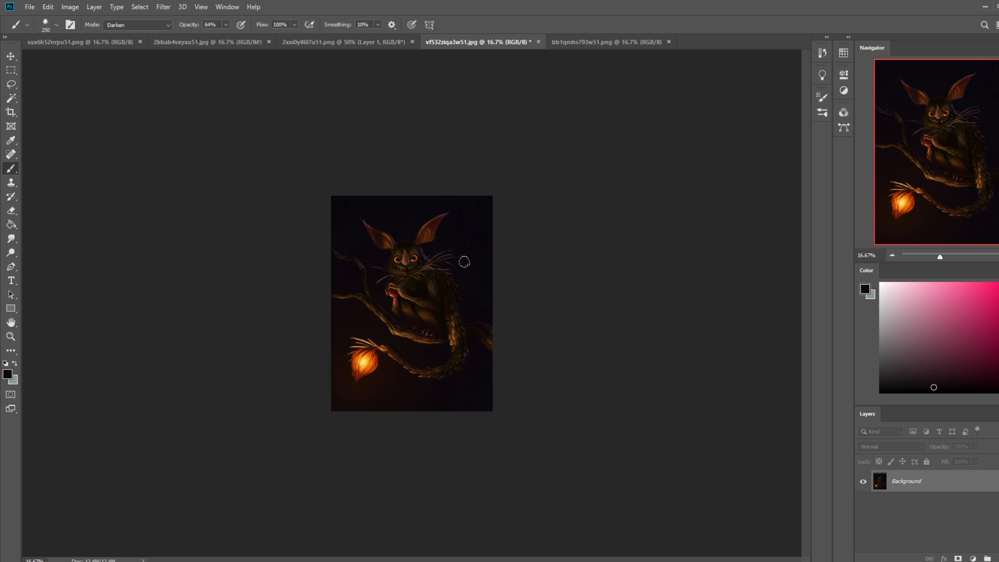
Step: Reduce the brush to 200 px and darken the creature's whiskers and the thin upper-left branch with sampled dark tones
key(bracketleft)
alt+click(377, 233)
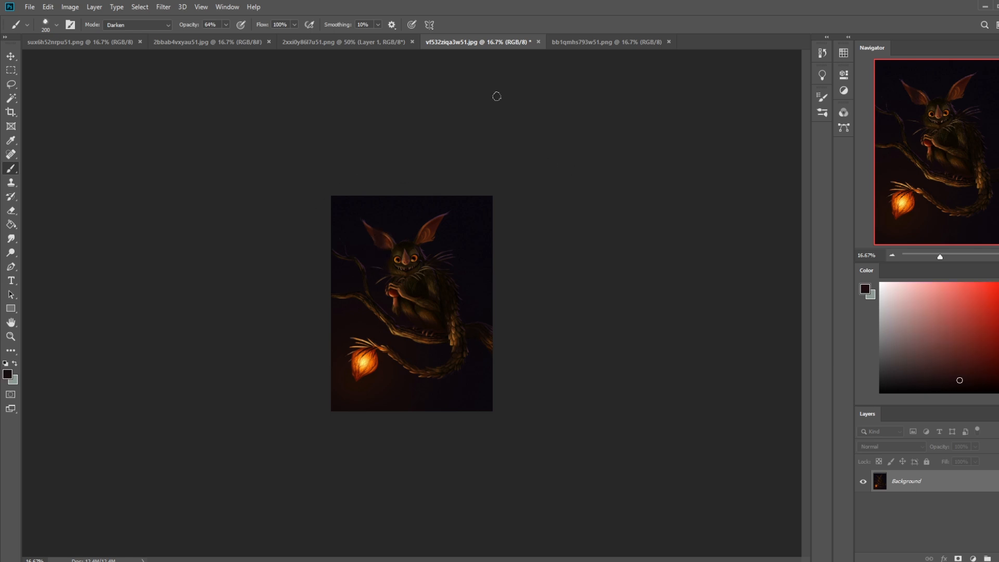
alt+click(405, 271)
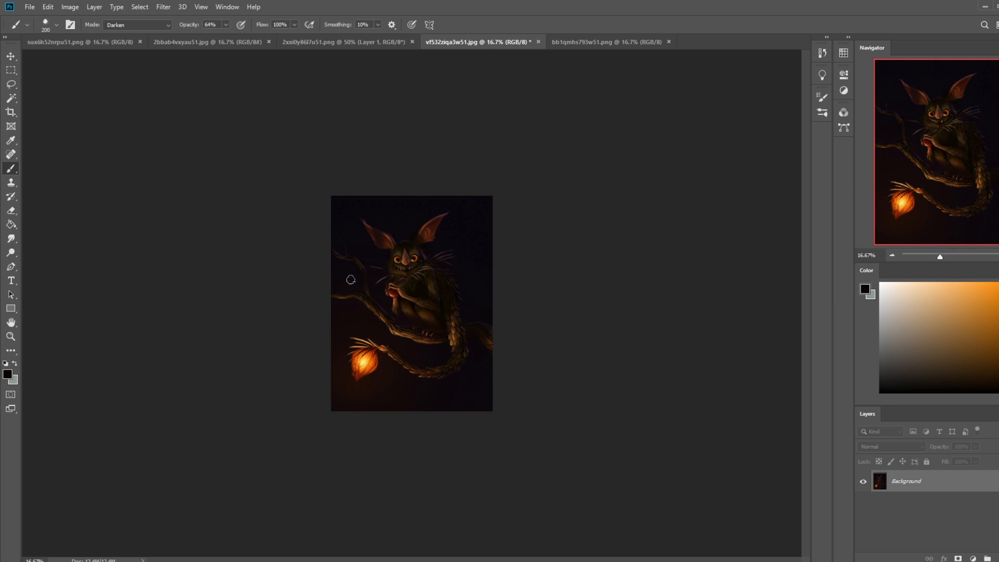
Step: Copy the whole darkened canvas, revert to the original history snapshot, and paste the copy as a new layer
key(ctrl+a)
click(822, 54)
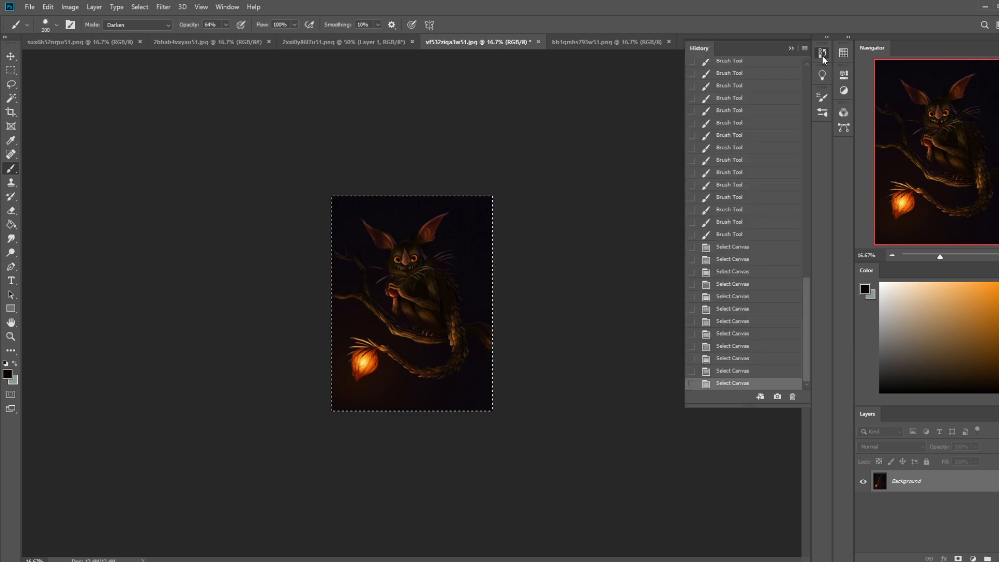
drag(808, 339, 797, 92)
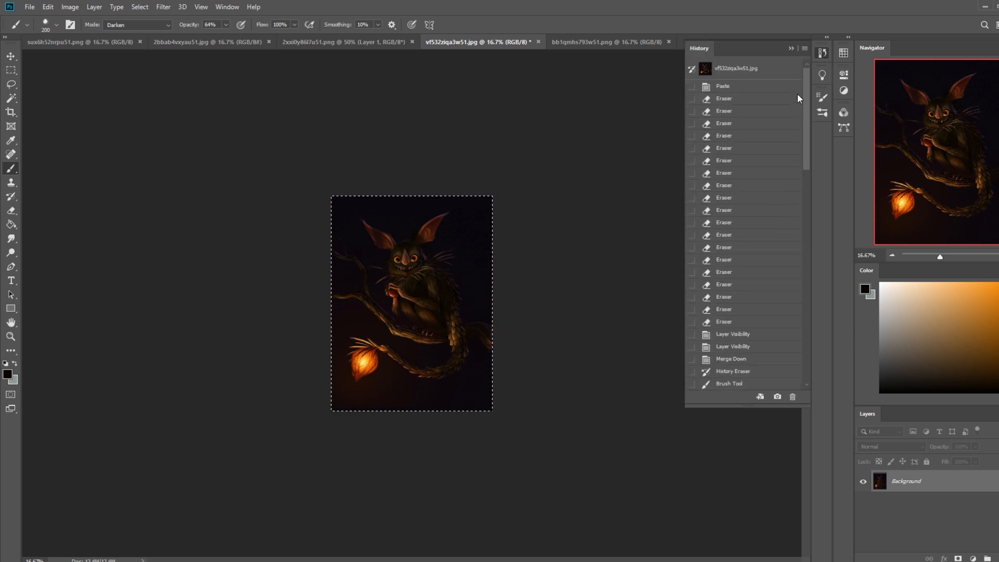
click(773, 69)
key(ctrl+v)
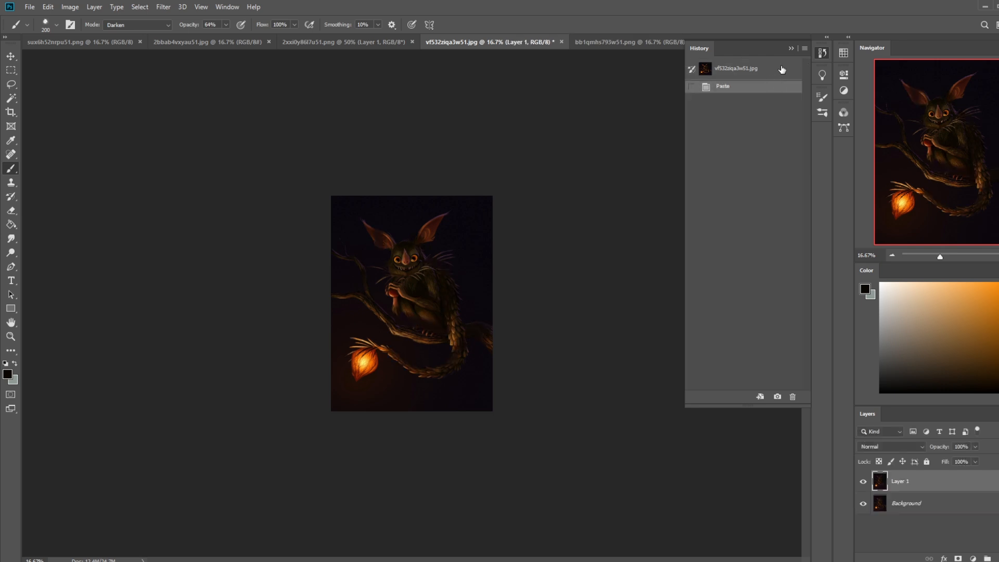
Step: Compare before and after by toggling Layer 1's visibility, then merge it down into the background
click(791, 48)
click(865, 482)
click(865, 483)
click(865, 483)
click(865, 482)
click(865, 483)
click(865, 482)
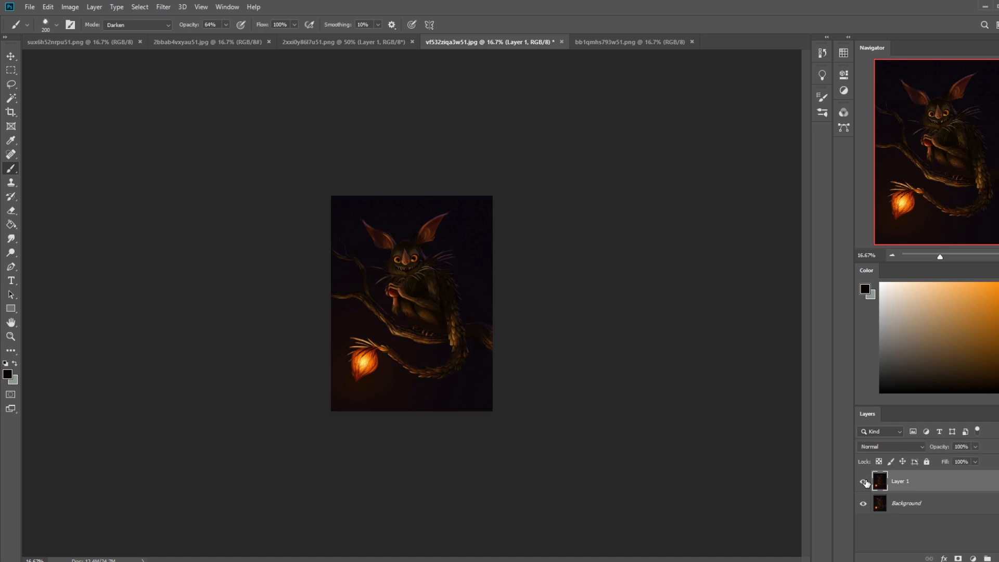
right_click(938, 484)
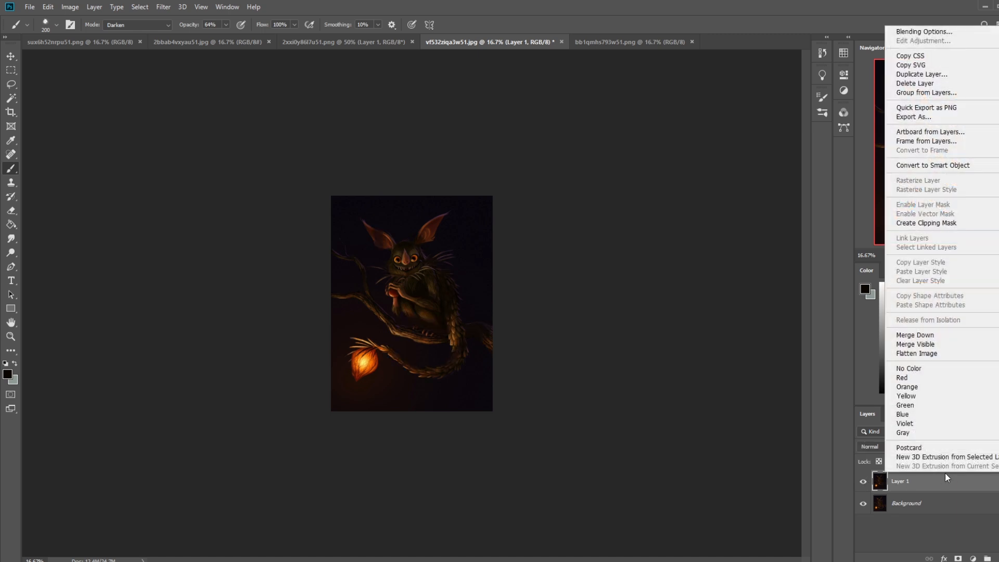
click(948, 334)
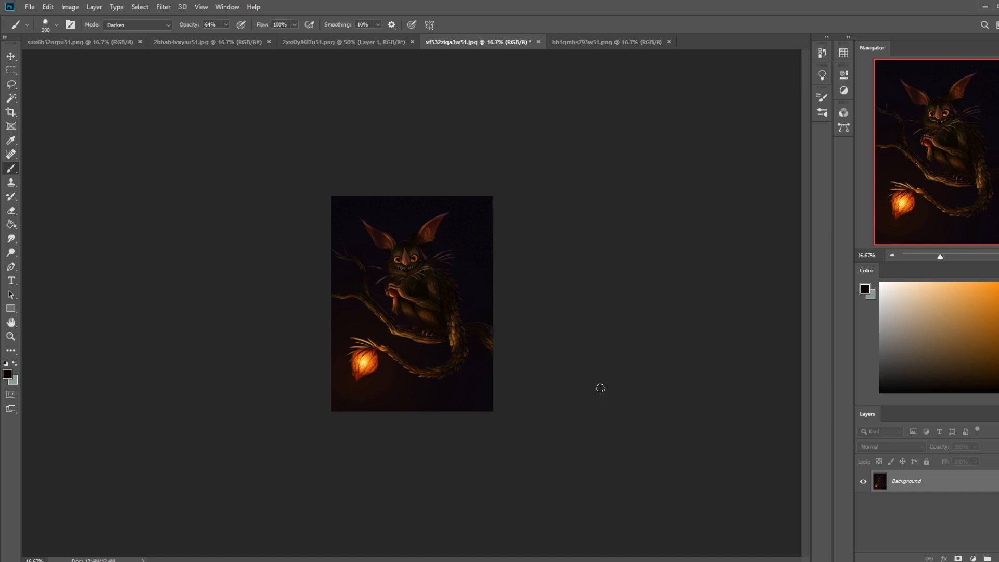
Step: Close the vf532ziqa3w51.jpg painting and save its changes
click(537, 42)
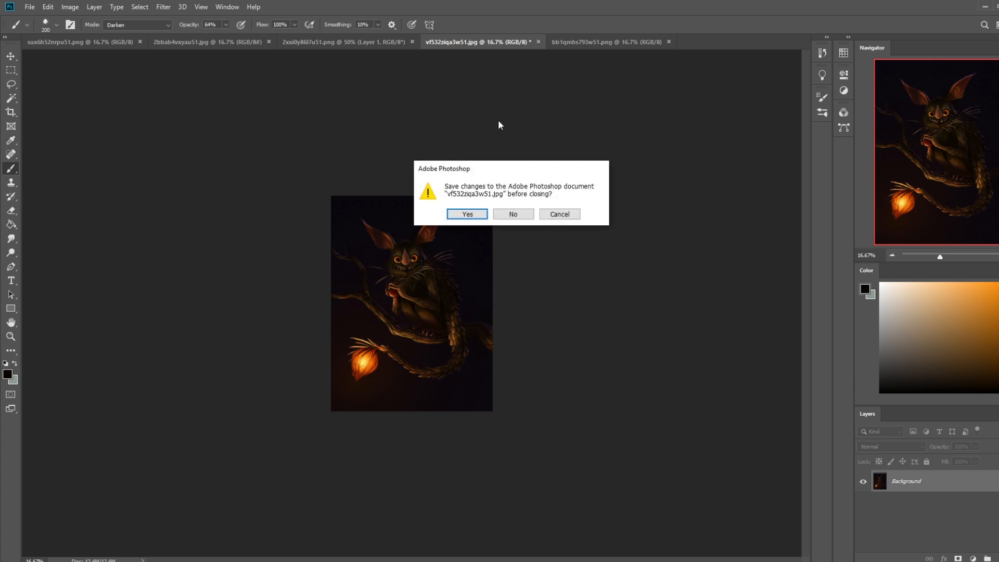
click(466, 214)
click(566, 141)
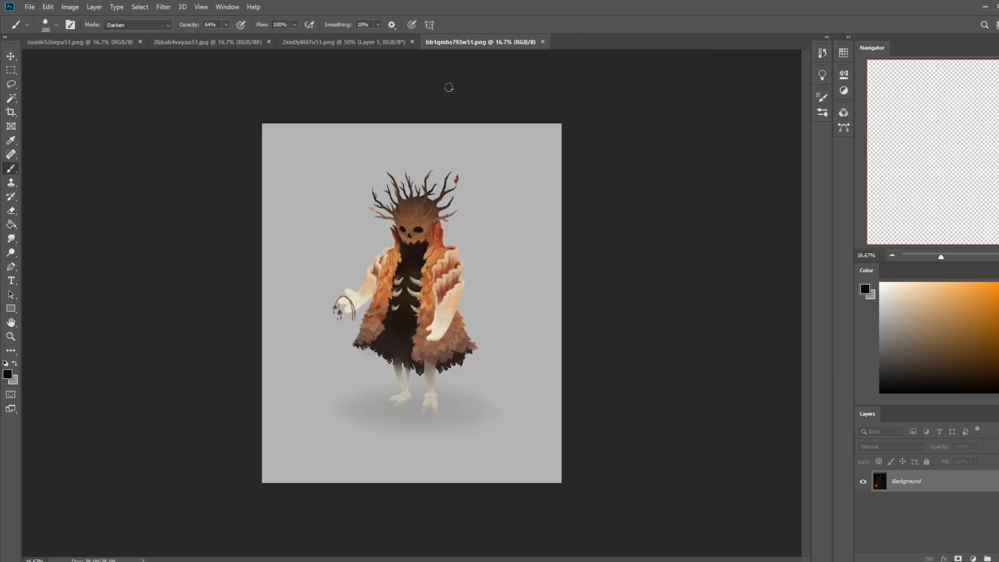
Step: On the numbered evolution sheet, copy the blue-flame creature to a new layer, enlarge it, and move it to the canvas centre
click(368, 47)
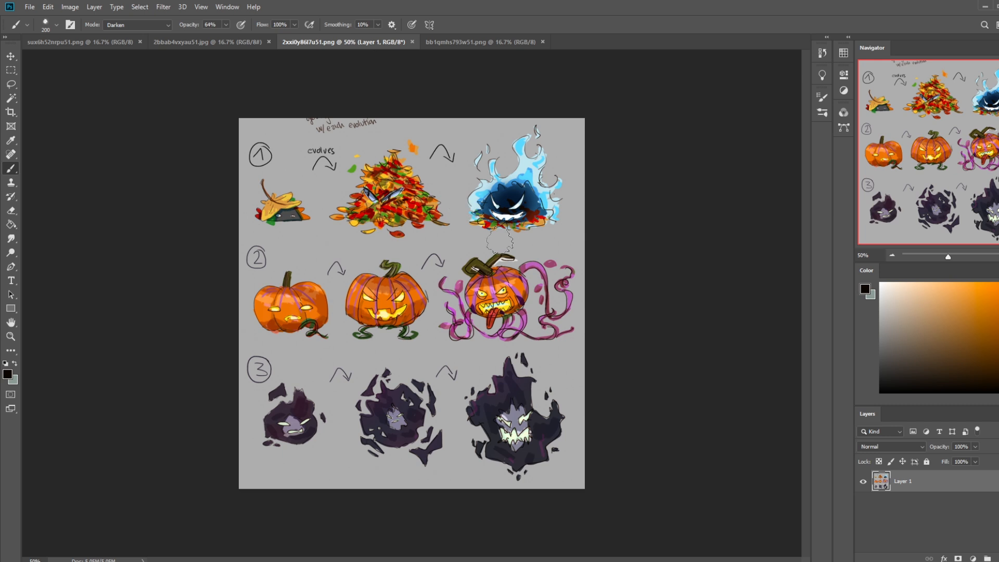
key(l)
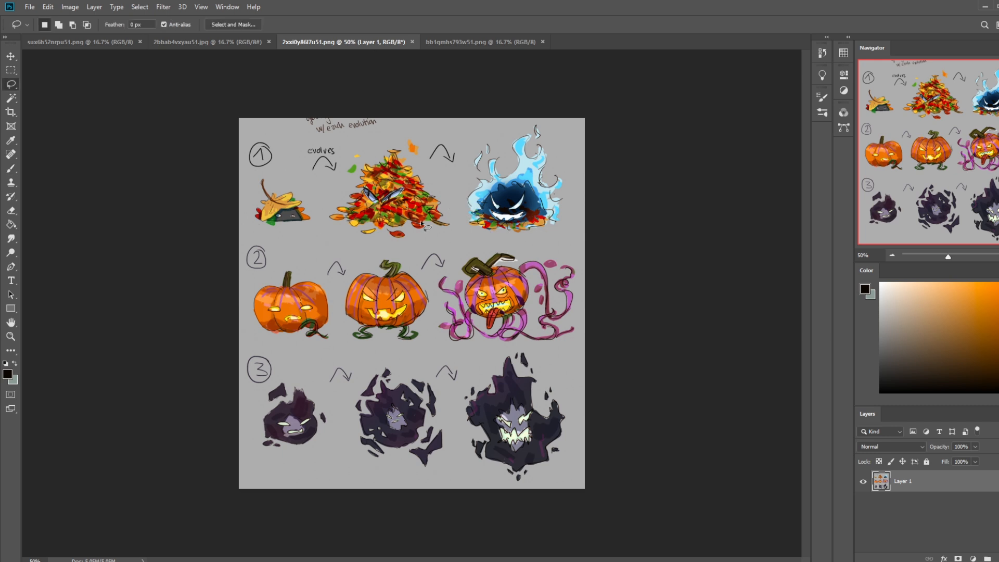
mouse_move(476, 129)
mouse_down()
mouse_move(471, 243)
mouse_move(575, 132)
mouse_move(494, 125)
mouse_up()
key(ctrl+j)
key(ctrl+t)
drag(518, 211, 388, 333)
drag(458, 233, 416, 307)
key(Return)
key(v)
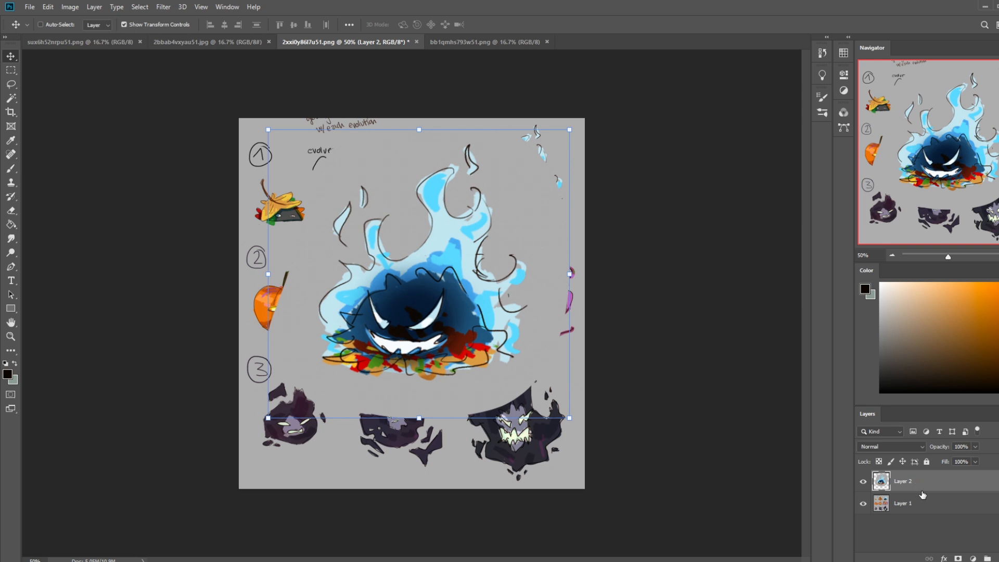
Step: Cover the sheet with a new layer filled with its sampled gray beneath the flame creature, and merge it into Layer 1
right_click(910, 484)
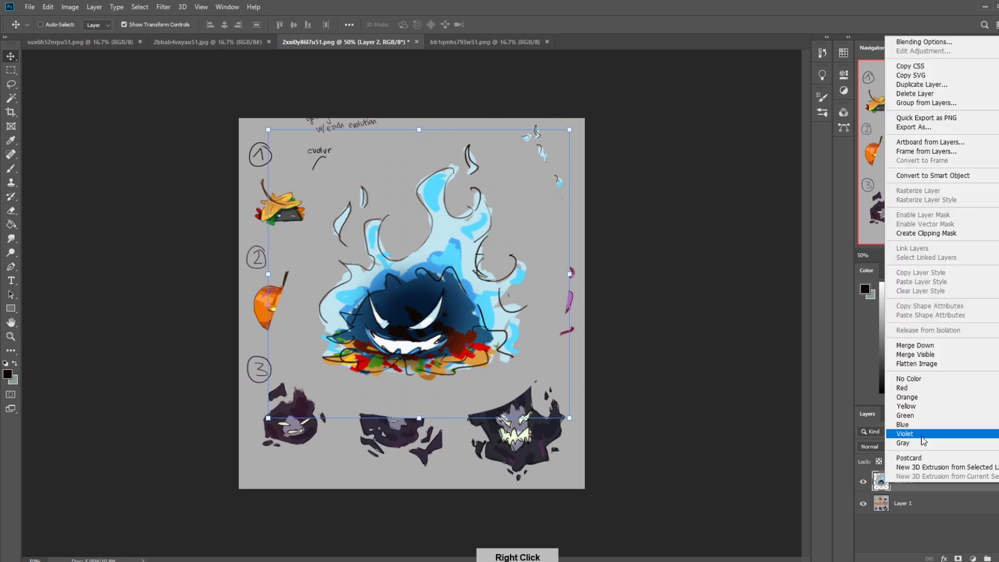
click(928, 513)
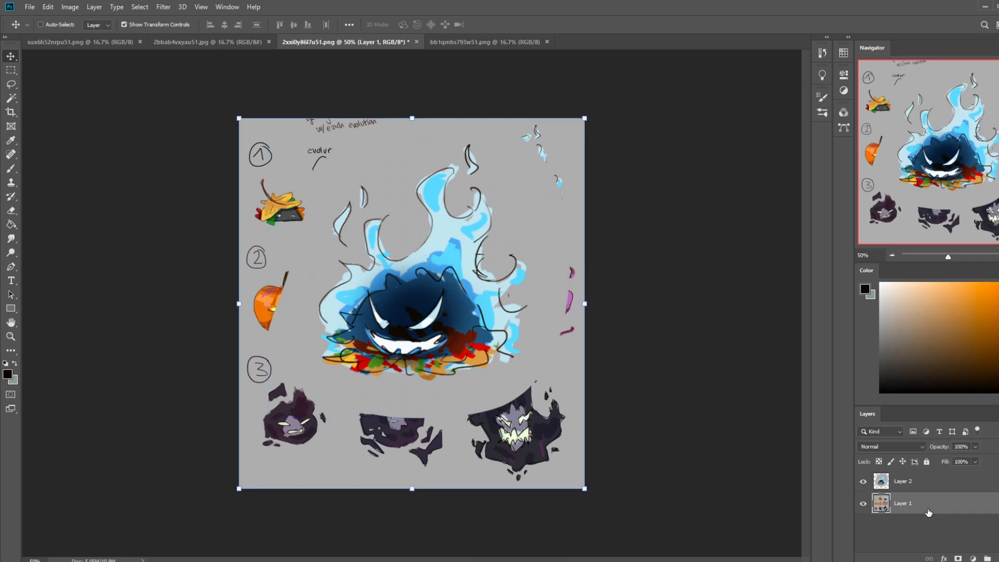
click(994, 556)
key(g)
alt+click(525, 278)
click(562, 338)
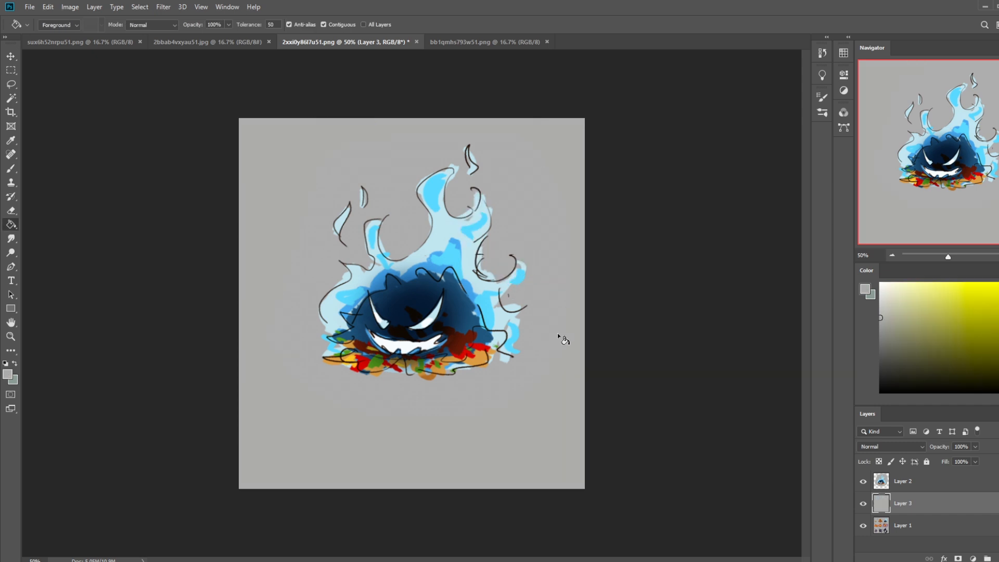
right_click(910, 509)
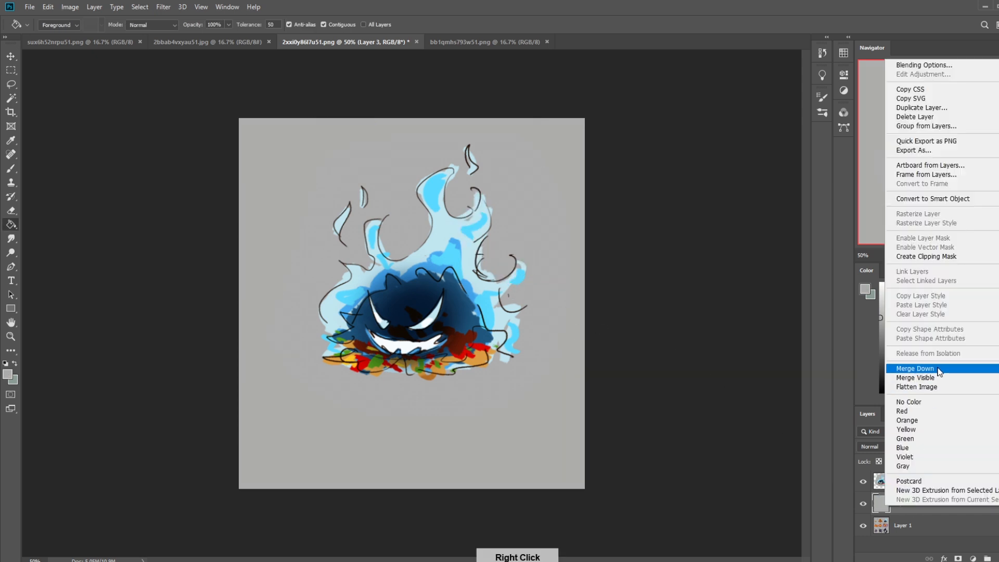
click(939, 371)
Step: Sample dark navy from the creature's body, merge Layer 2 with Layer 1, and fill the background with the navy
click(908, 481)
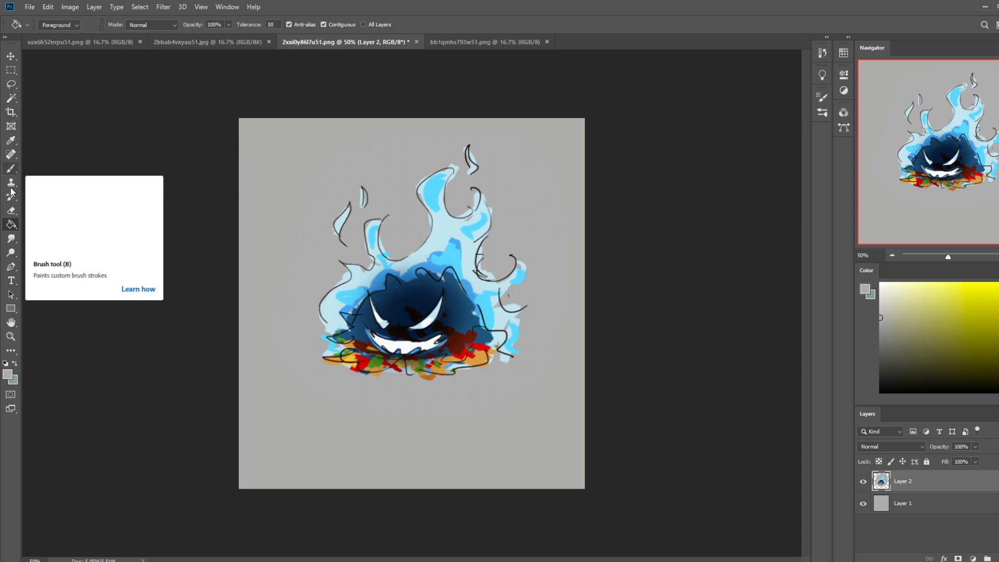
alt+click(430, 292)
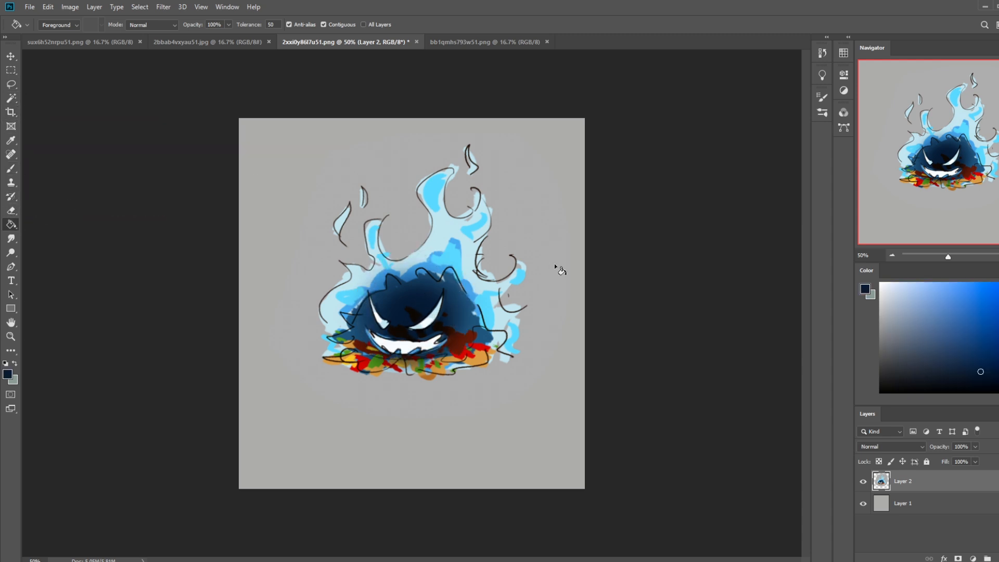
click(553, 262)
key(ctrl+z)
right_click(935, 484)
click(955, 343)
click(513, 383)
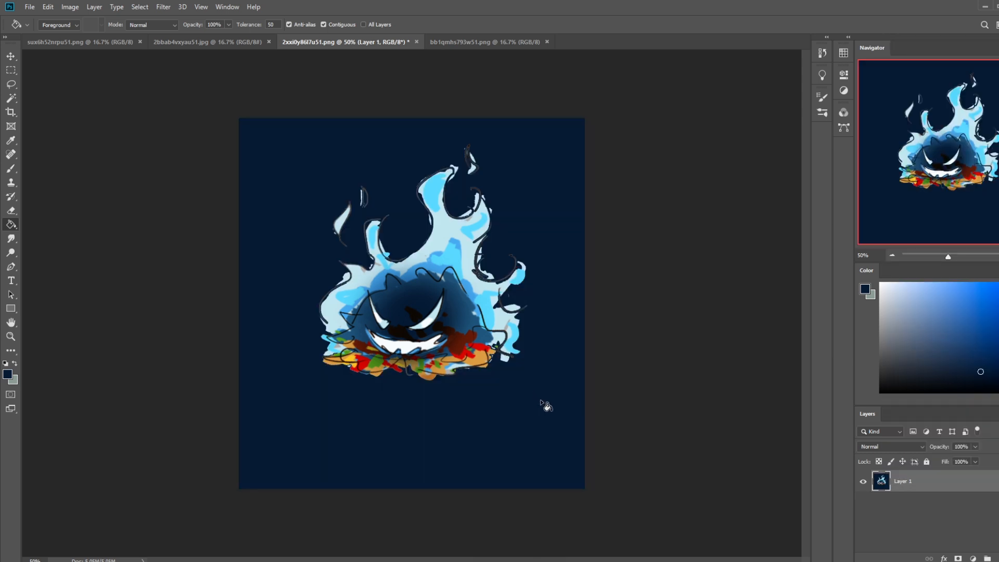
Step: Deepen the image's shadows with Levels by setting the black input level to 12
key(m)
right_click(468, 258)
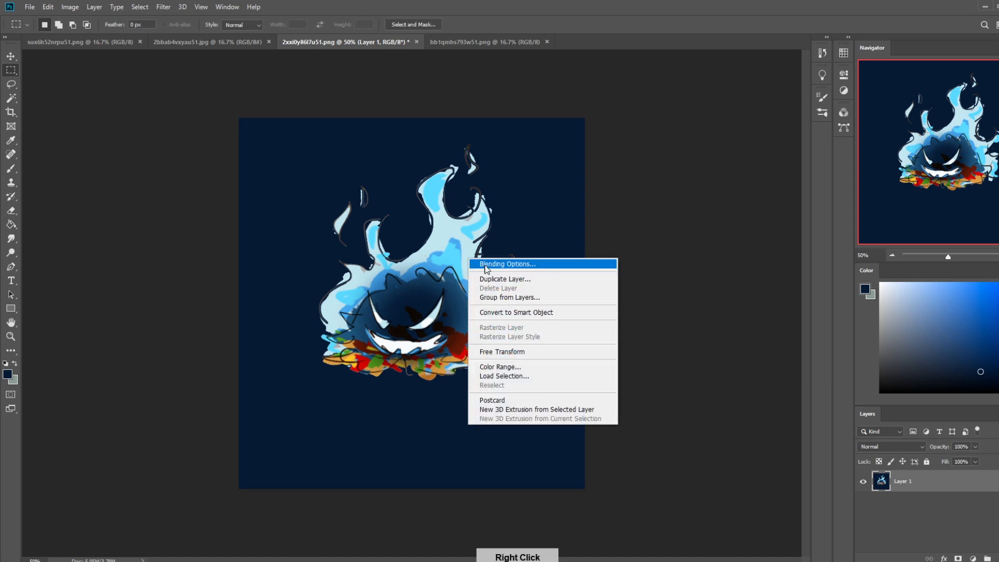
click(715, 267)
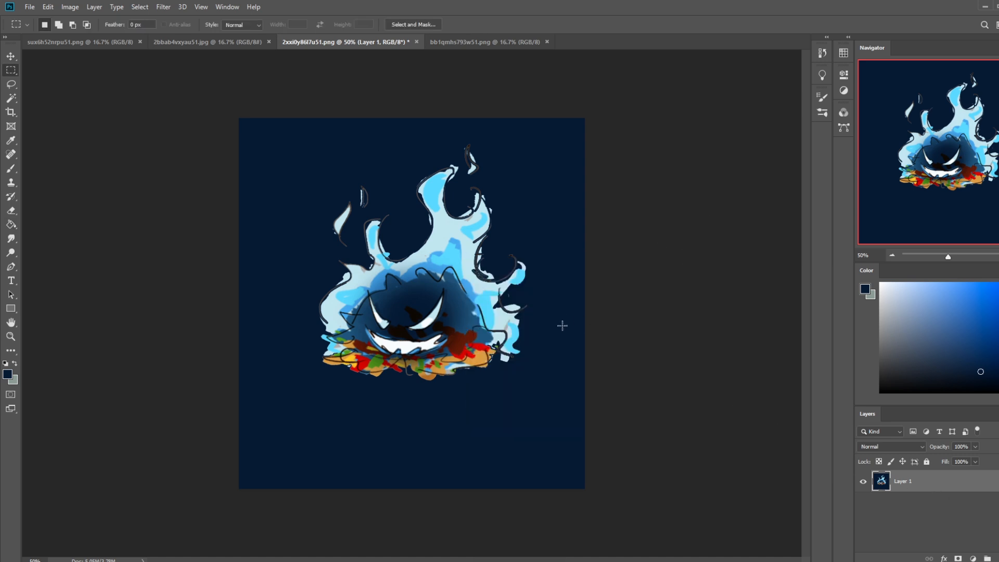
key(ctrl+l)
drag(650, 332, 659, 333)
click(838, 233)
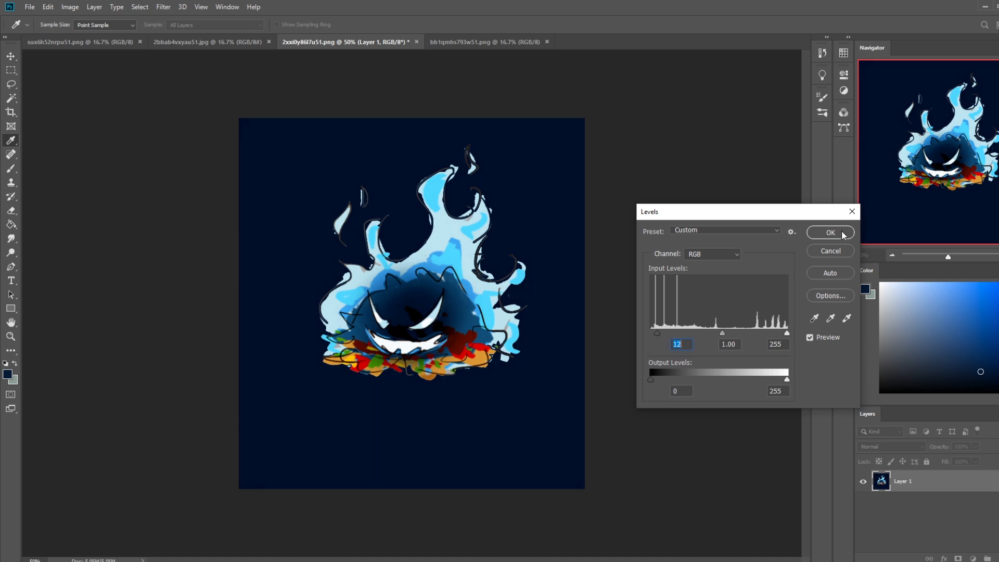
Step: Paint over the flame creature's eyes with sampled black at 100% brush opacity, and sample dark blue from its body
key(b)
alt+click(415, 333)
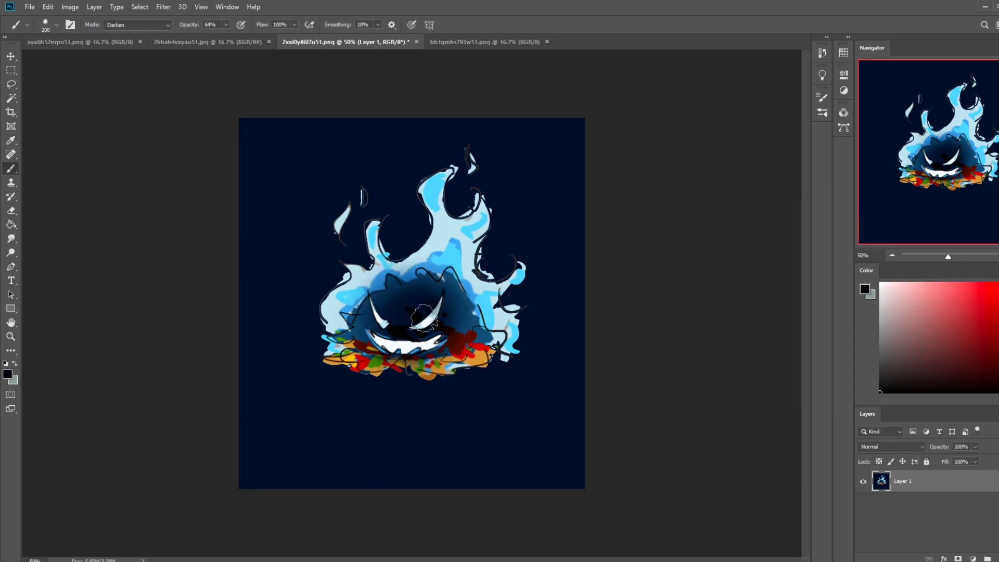
key(0)
key(bracketleft)
key(bracketleft)
key(bracketleft)
key(bracketleft)
mouse_move(431, 318)
mouse_down()
mouse_move(383, 324)
mouse_move(373, 304)
mouse_move(375, 312)
mouse_up()
key(bracketleft)
alt+click(382, 300)
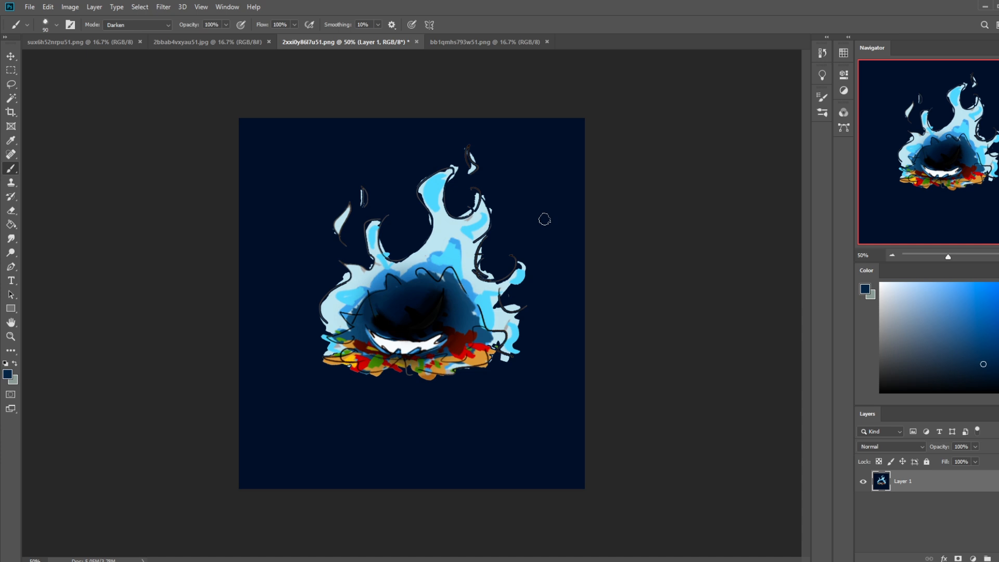
Step: Choose a hard round brush from General Brushes, sample pale blue from the flames, and reduce the brush to 50 px
right_click(631, 183)
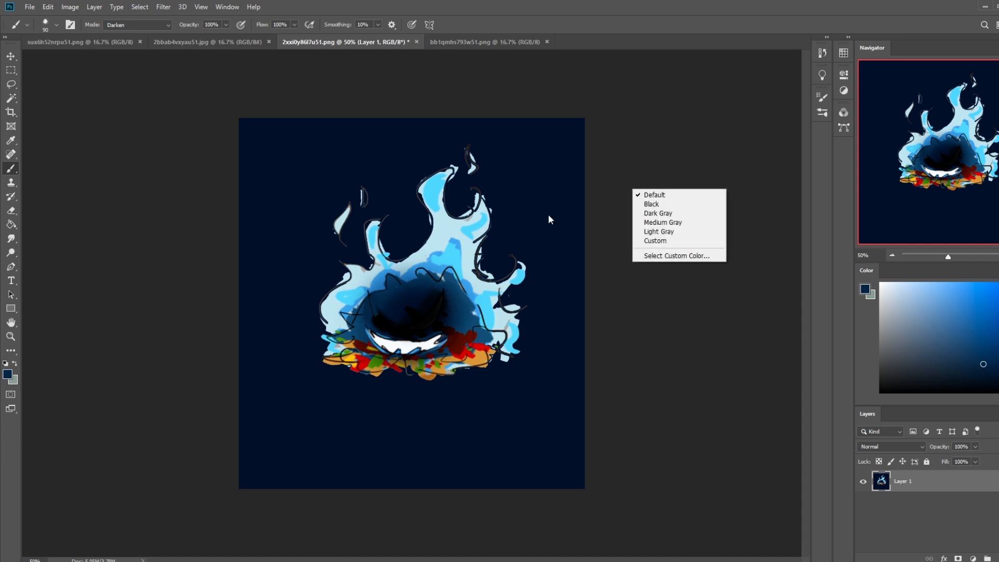
right_click(520, 208)
scroll(643, 479, down, 1)
scroll(640, 479, down, 1)
click(584, 518)
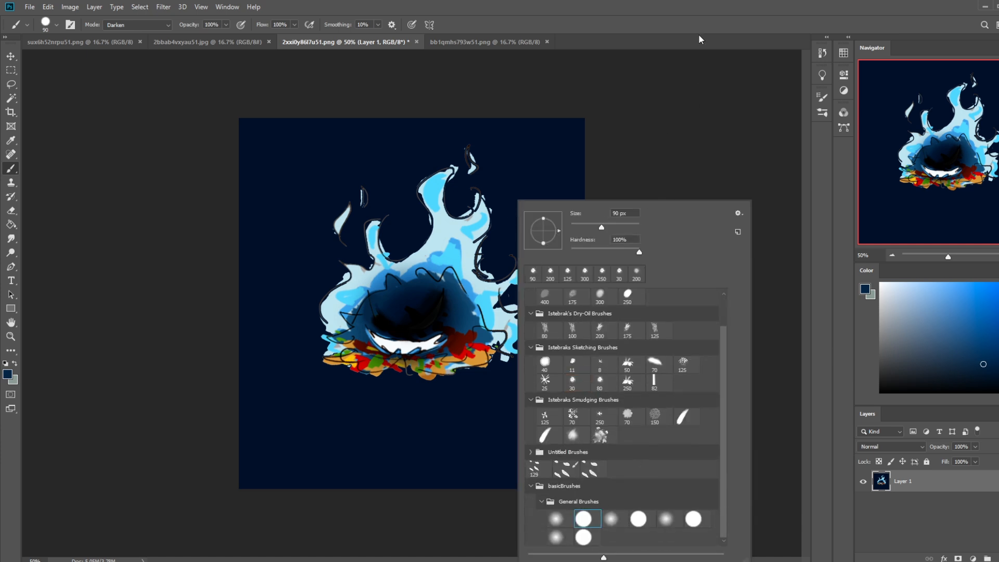
click(678, 138)
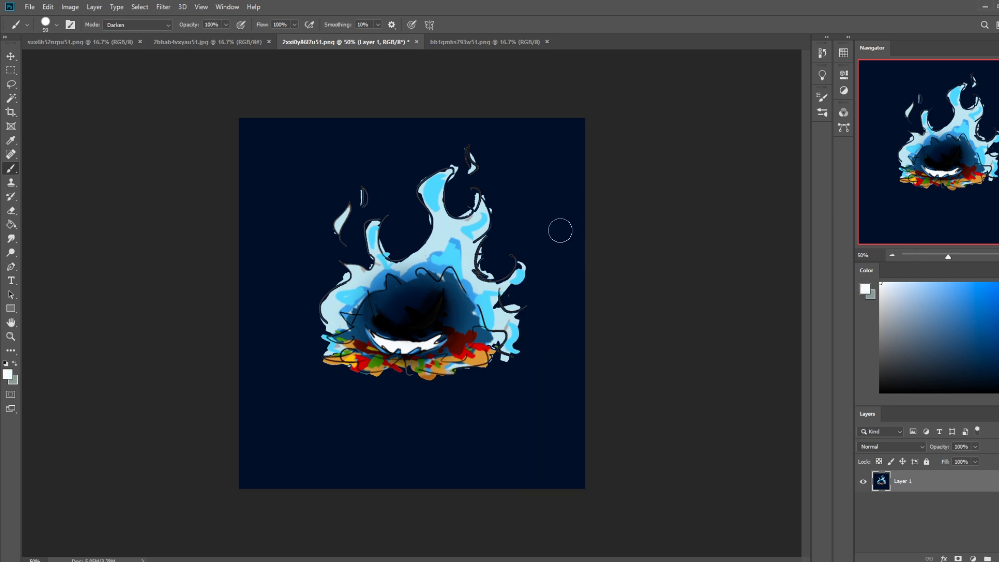
alt+click(452, 229)
key(bracketleft)
key(bracketleft)
key(bracketleft)
key(bracketleft)
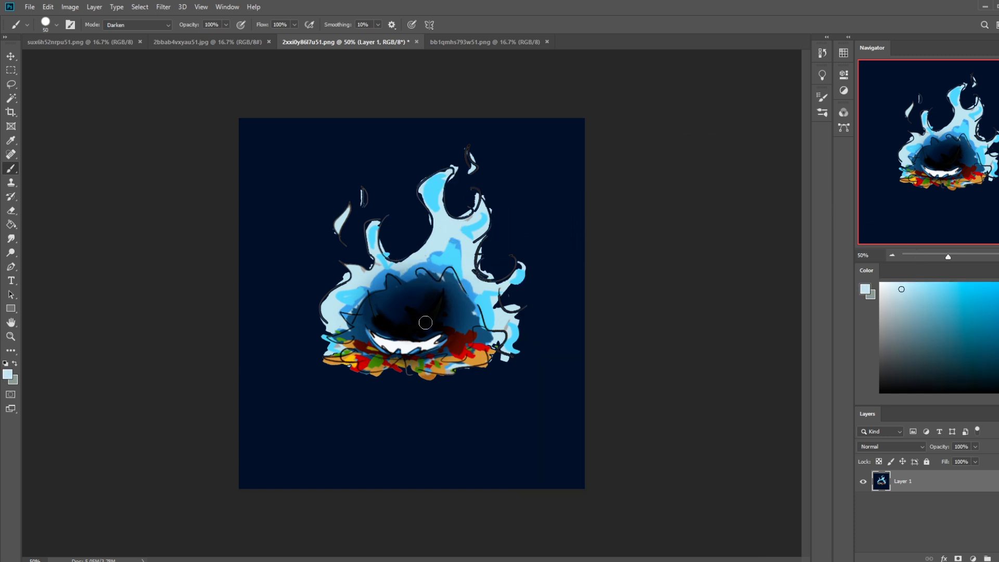
Step: Set the brush blend mode to Normal
click(157, 26)
click(152, 35)
click(426, 324)
click(385, 323)
key(ctrl+z)
key(ctrl+z)
click(391, 323)
click(412, 324)
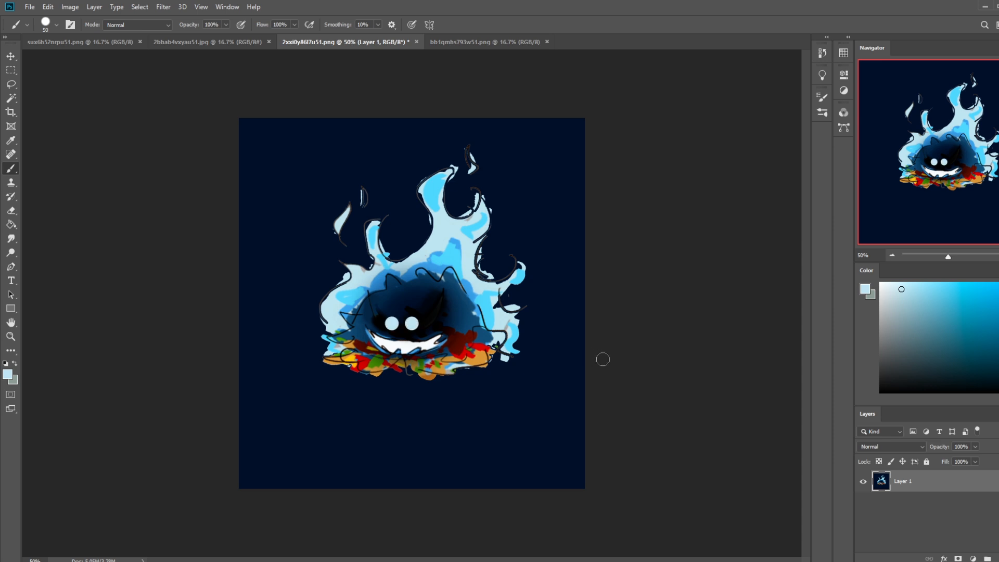
key(ctrl+z)
key(ctrl+z)
click(432, 322)
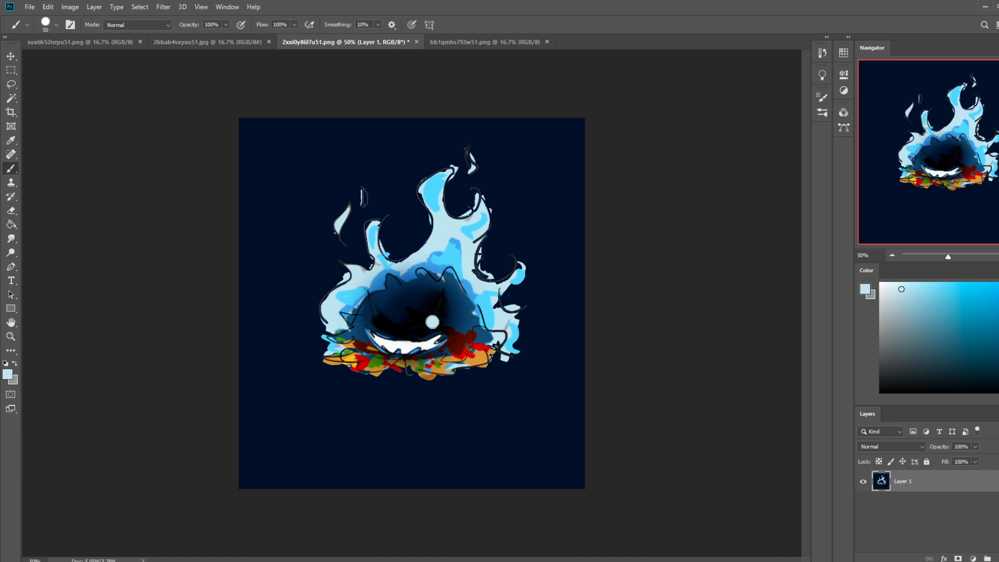
click(376, 320)
key(ctrl+z)
key(ctrl+z)
Step: Paint two round pale blue eyes, set apart, on the creature's dark face above the grin
click(421, 324)
click(386, 322)
Step: Choose the soft 500 px brush preset, sample pale blue from the flames, and enlarge the brush
right_click(501, 254)
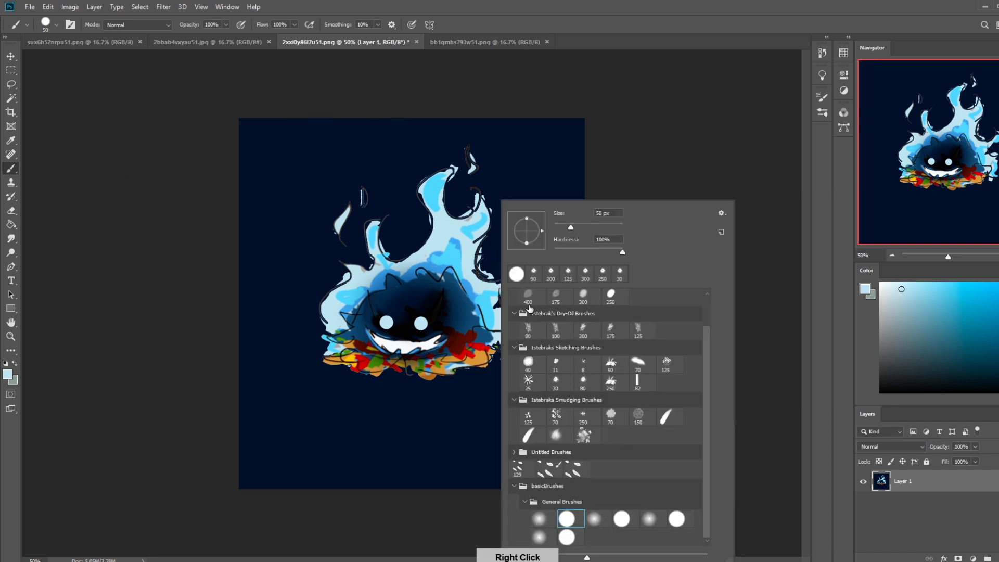
drag(706, 333, 713, 293)
click(515, 298)
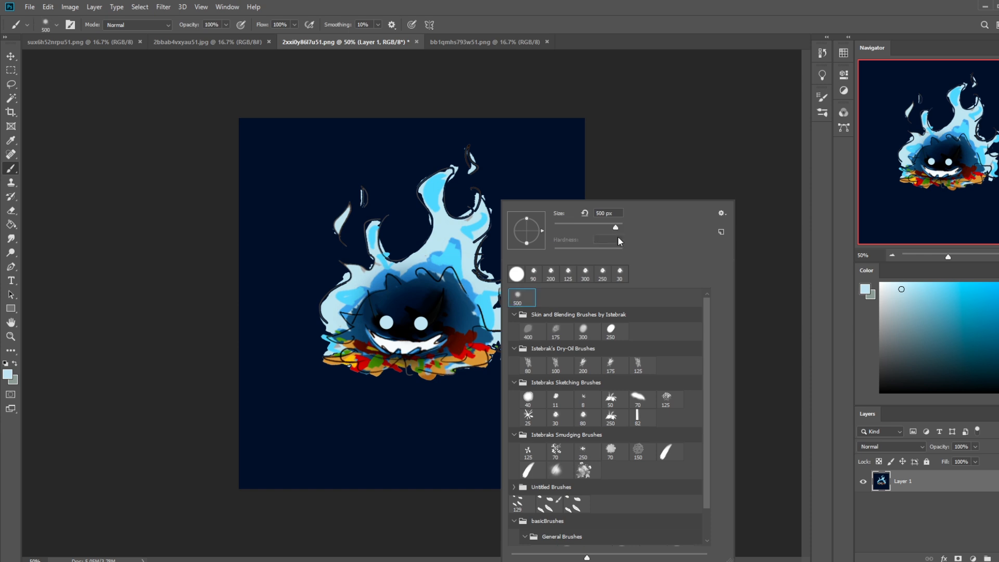
click(707, 156)
alt+click(445, 254)
key(])
key(])
key(])
key(])
key(])
key(])
key(])
key(])
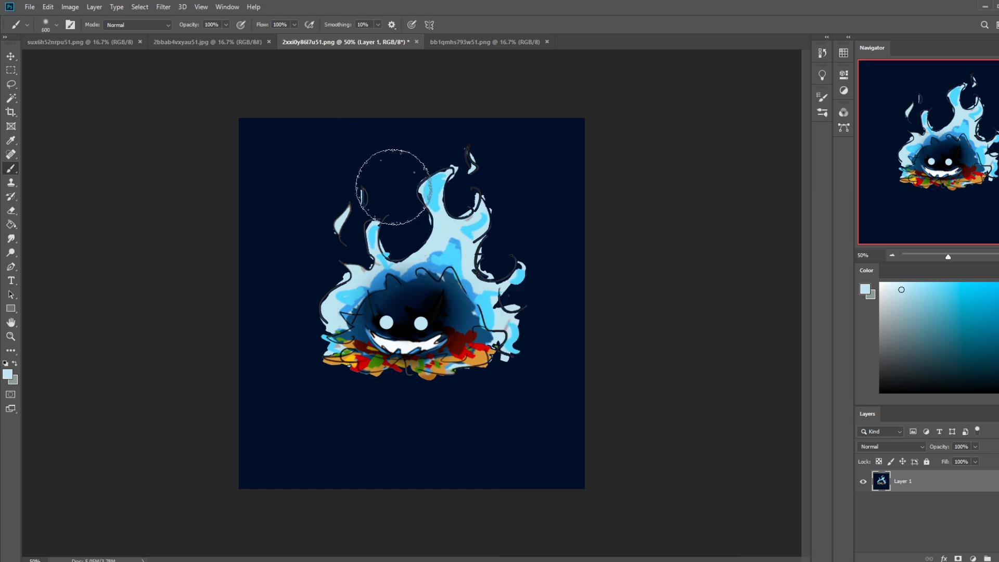
Step: Paint a soft pale blue glow around the flames at 19% brush opacity, and set the brush to 800 px
click(225, 25)
mouse_move(322, 323)
mouse_down()
mouse_move(357, 257)
mouse_move(431, 223)
mouse_move(516, 301)
mouse_move(522, 325)
mouse_up()
key([)
key([)
key([)
key([)
key([)
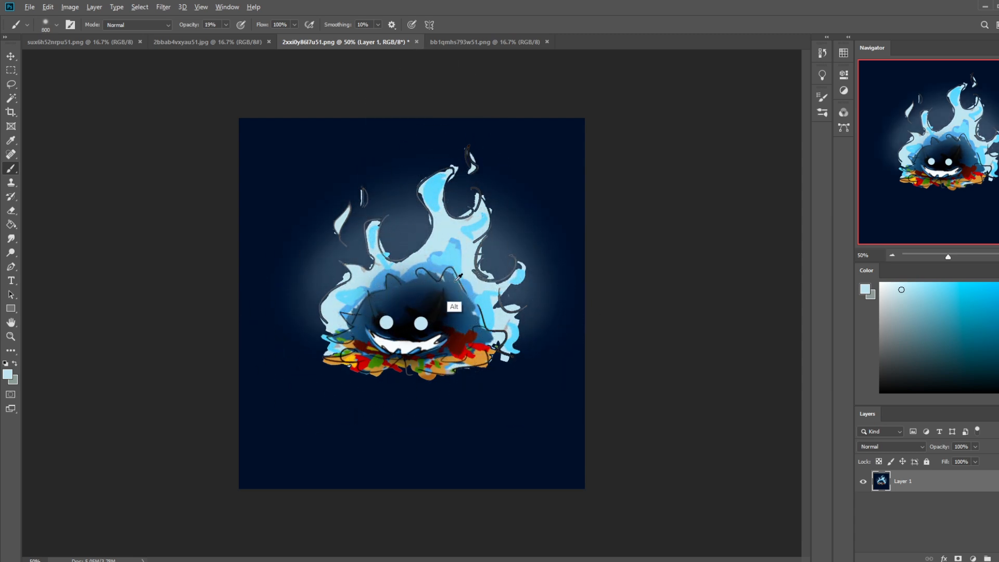
Step: Sample medium blue from the body and tint the colourful base with the brush in Color mode at 19% opacity
alt+click(454, 287)
click(138, 25)
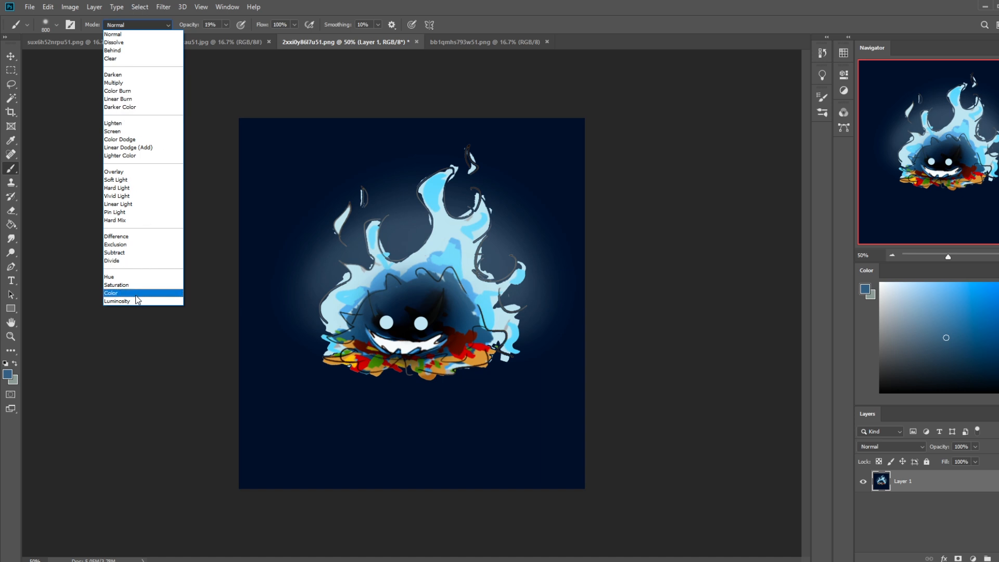
click(112, 293)
key([)
key([)
key([)
key([)
key([)
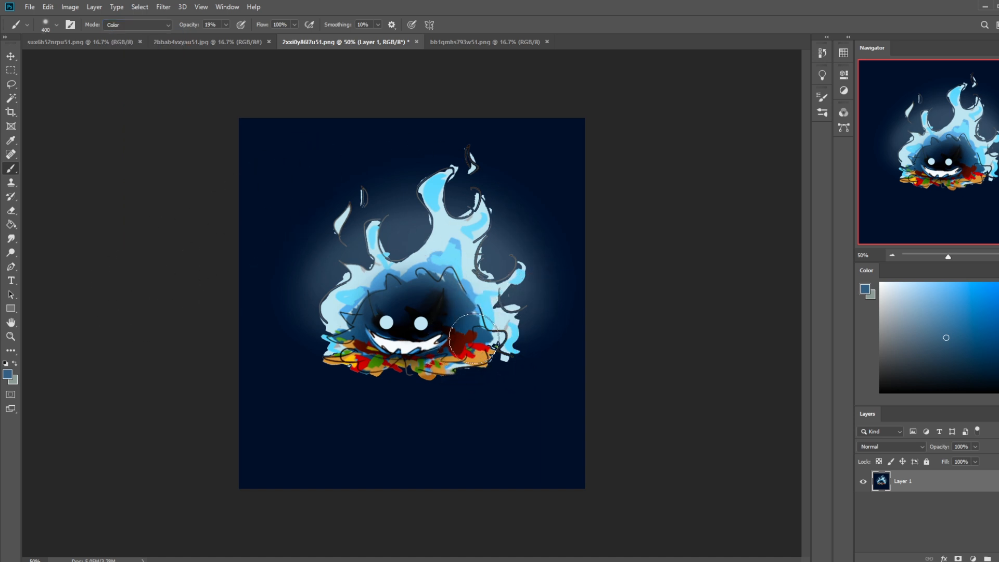
key([)
mouse_move(323, 340)
mouse_down()
mouse_move(480, 341)
mouse_move(353, 358)
mouse_move(490, 348)
mouse_up()
key(])
key(])
key(])
key(])
key(])
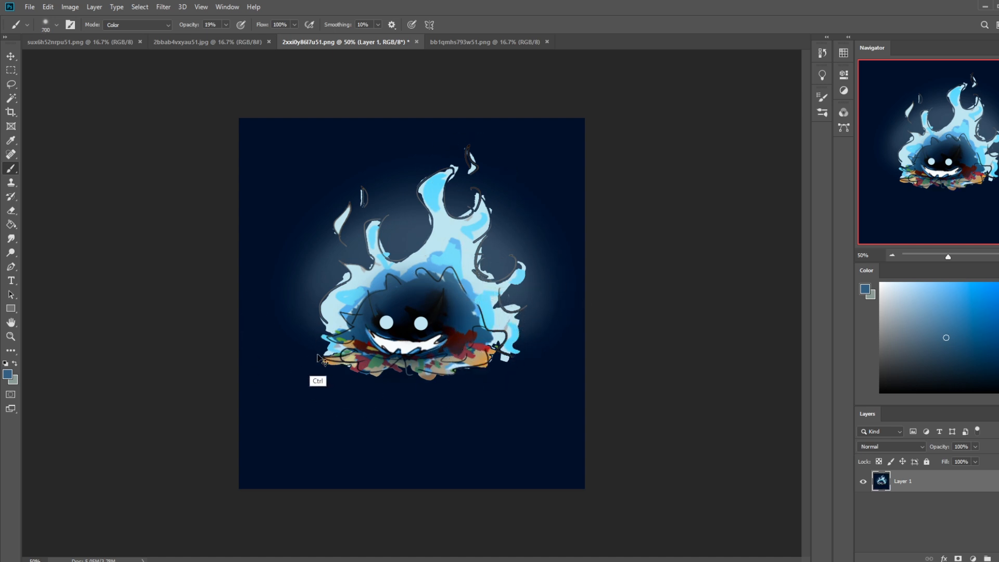
right_click(10, 252)
click(49, 263)
click(138, 25)
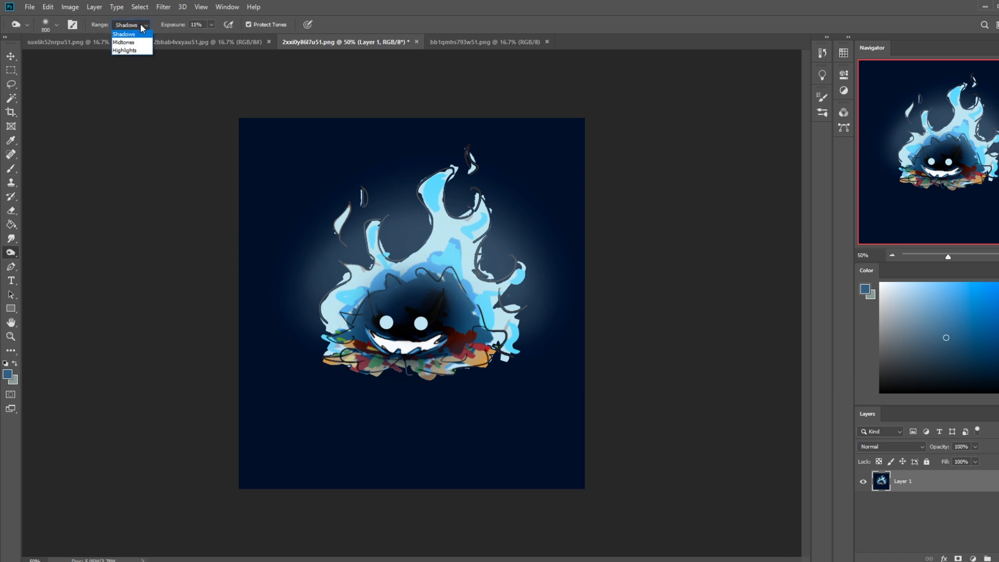
Step: Intensify the creature's blue body with the Sponge tool in Saturate mode at 100% flow
click(13, 250)
right_click(20, 251)
click(48, 268)
click(134, 42)
mouse_move(472, 319)
mouse_down()
mouse_move(468, 340)
mouse_move(459, 312)
mouse_move(432, 306)
mouse_move(436, 314)
mouse_move(408, 332)
mouse_move(394, 326)
mouse_move(407, 320)
mouse_move(398, 334)
mouse_move(430, 321)
mouse_up()
mouse_move(441, 312)
mouse_down()
mouse_move(429, 325)
mouse_move(448, 282)
mouse_move(413, 259)
mouse_move(500, 323)
mouse_move(443, 237)
mouse_move(458, 333)
mouse_move(439, 338)
mouse_up()
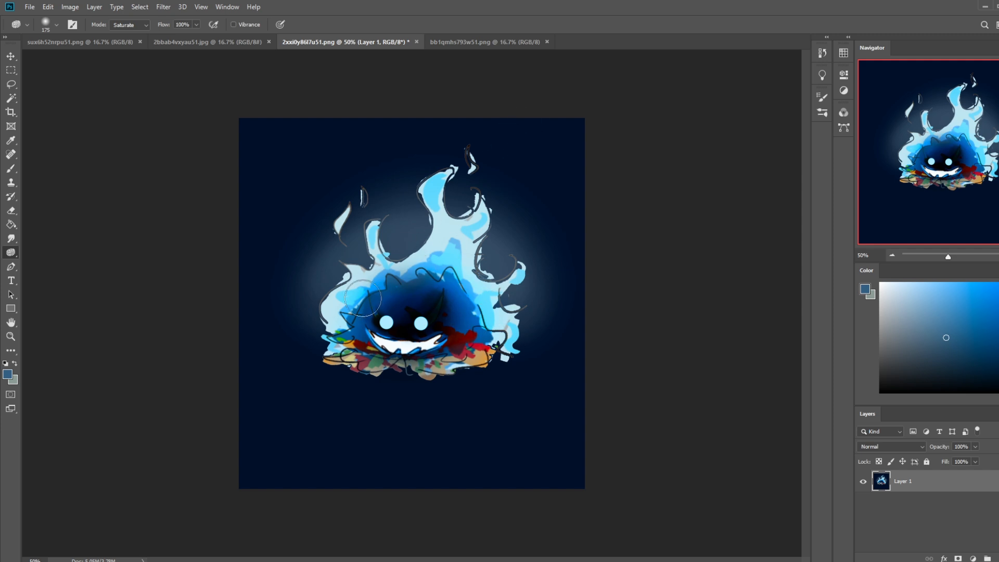
Step: Enlarge the Sponge brush to 400 px and saturate the flames and the glow around them
key(bracketright)
key(bracketright)
key(bracketright)
key(bracketright)
key(bracketright)
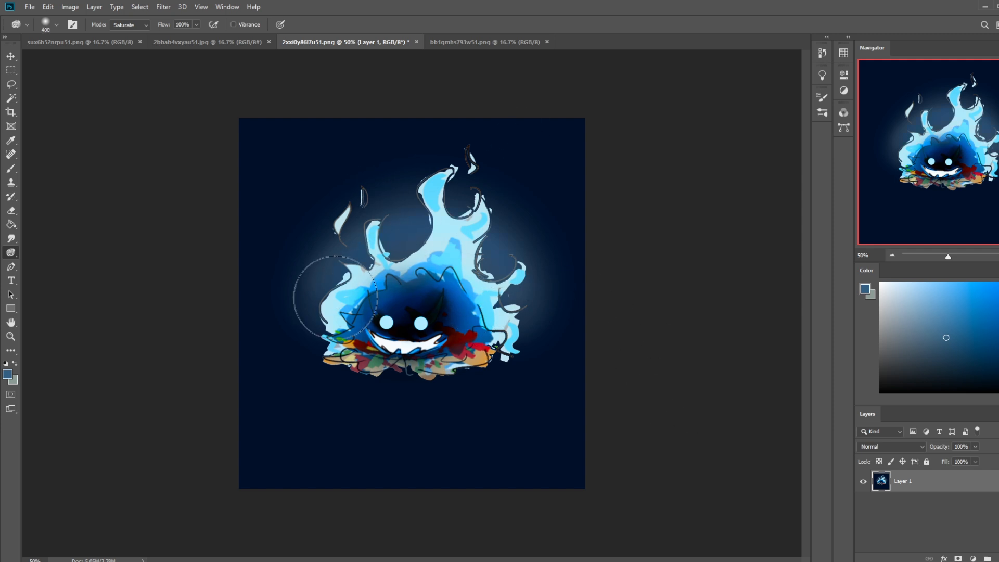
Step: Lasso the flames around and above the creature's face and copy them to a new layer
click(11, 238)
click(46, 259)
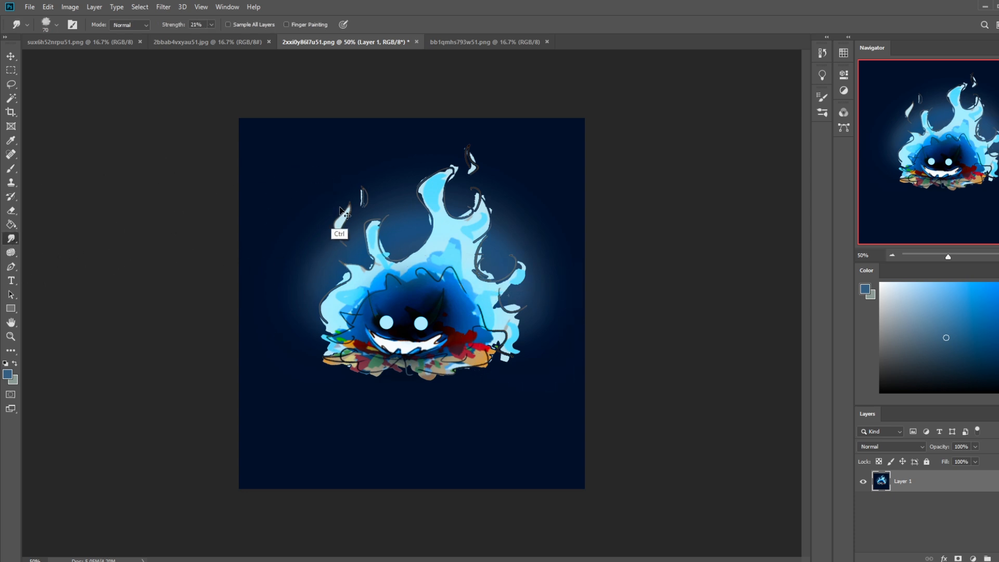
key(ctrl+minus)
key(l)
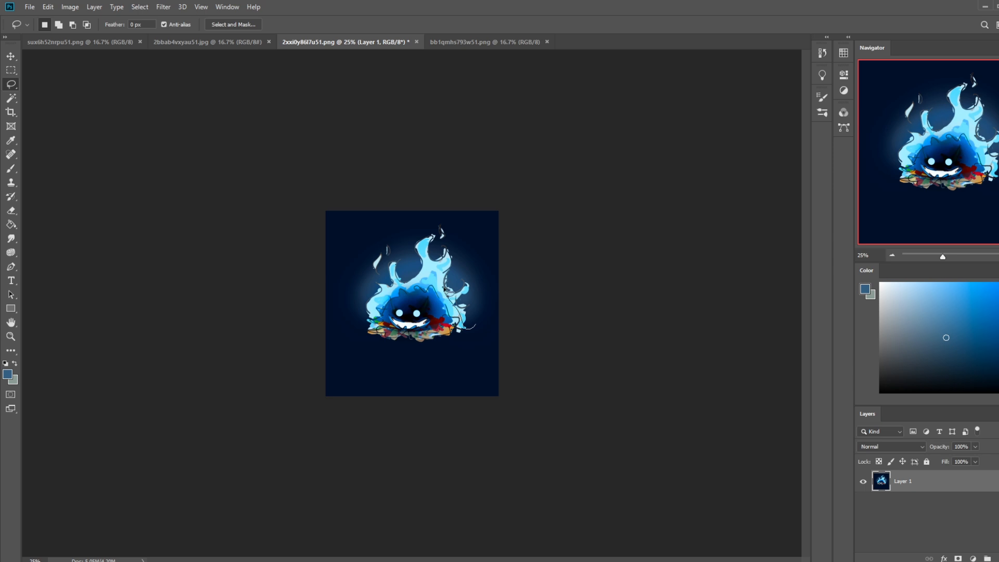
mouse_move(371, 308)
mouse_down()
mouse_move(390, 205)
mouse_move(499, 266)
mouse_move(497, 325)
mouse_up()
key(ctrl+j)
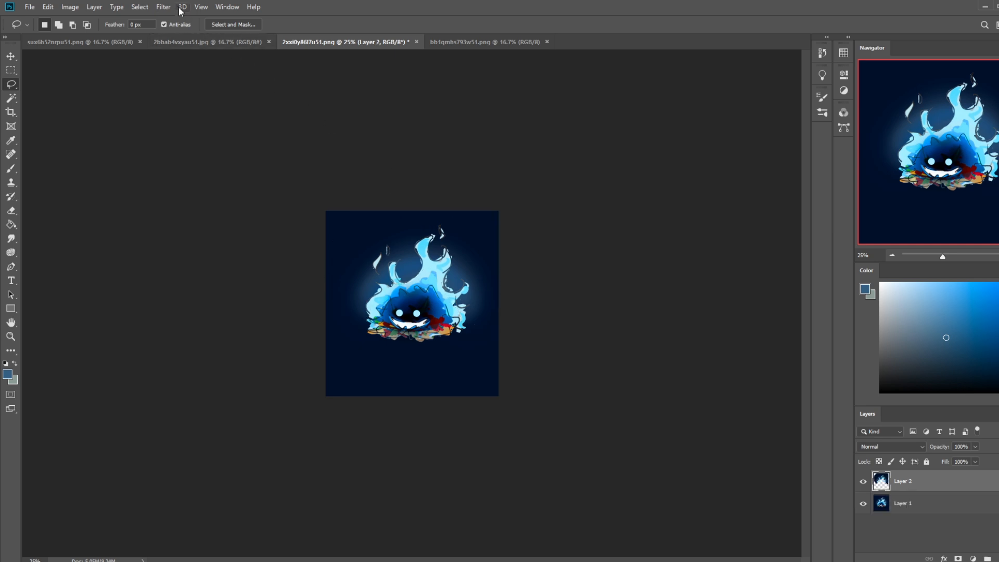
Step: Apply a Motion Blur to the copied flames with a 90° angle and a distance of 103 pixels
click(163, 7)
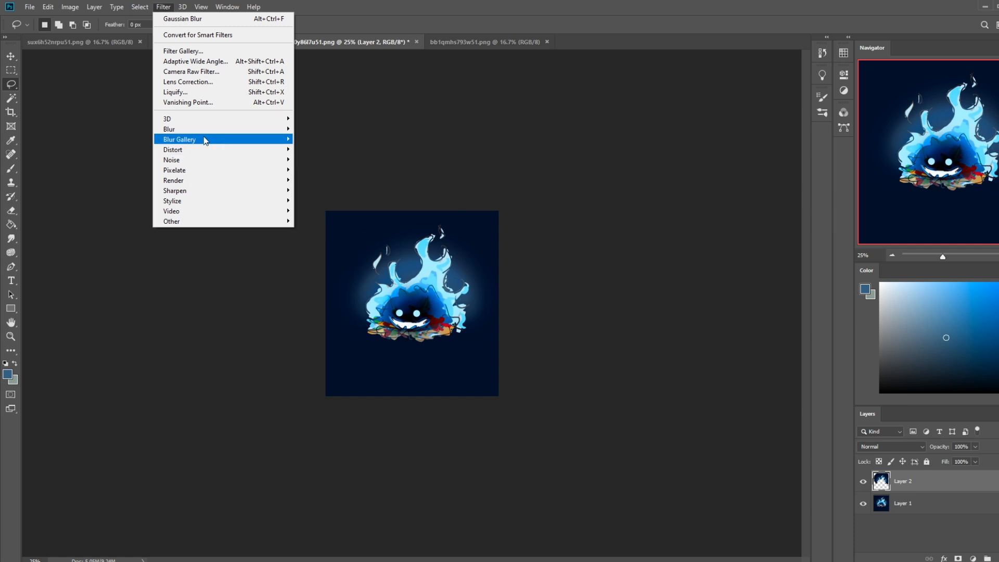
mouse_move(205, 129)
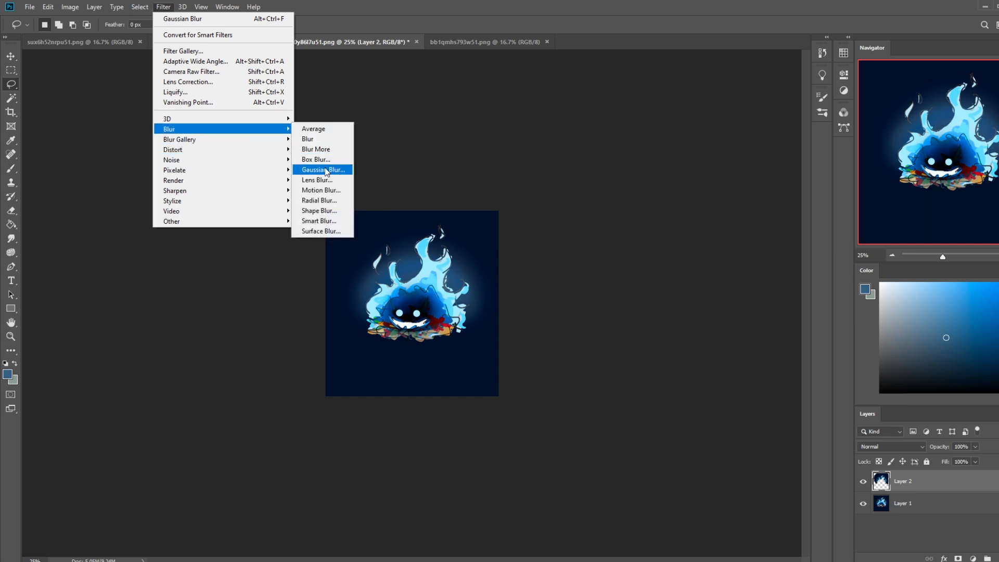
click(326, 190)
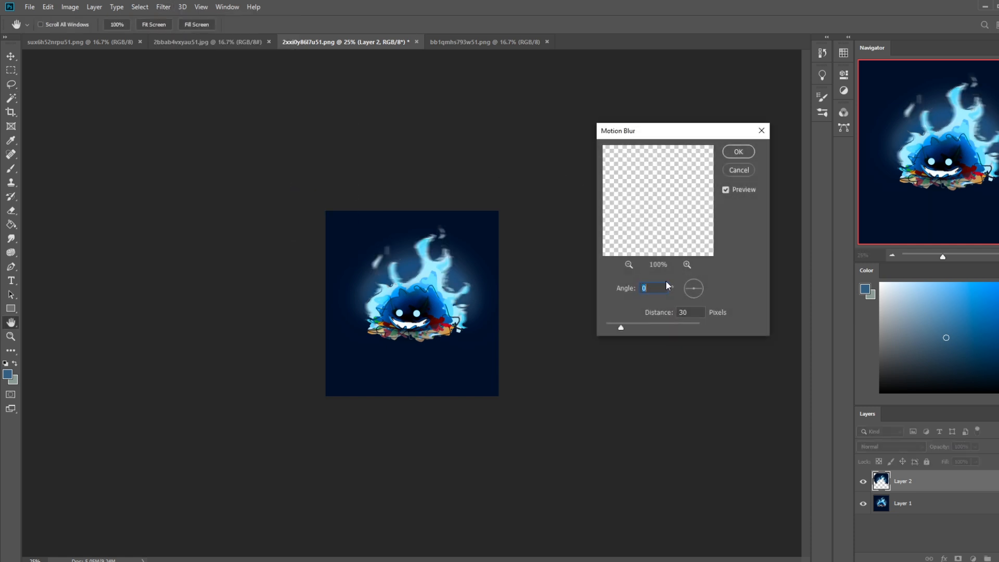
drag(699, 276, 694, 270)
drag(622, 330, 640, 330)
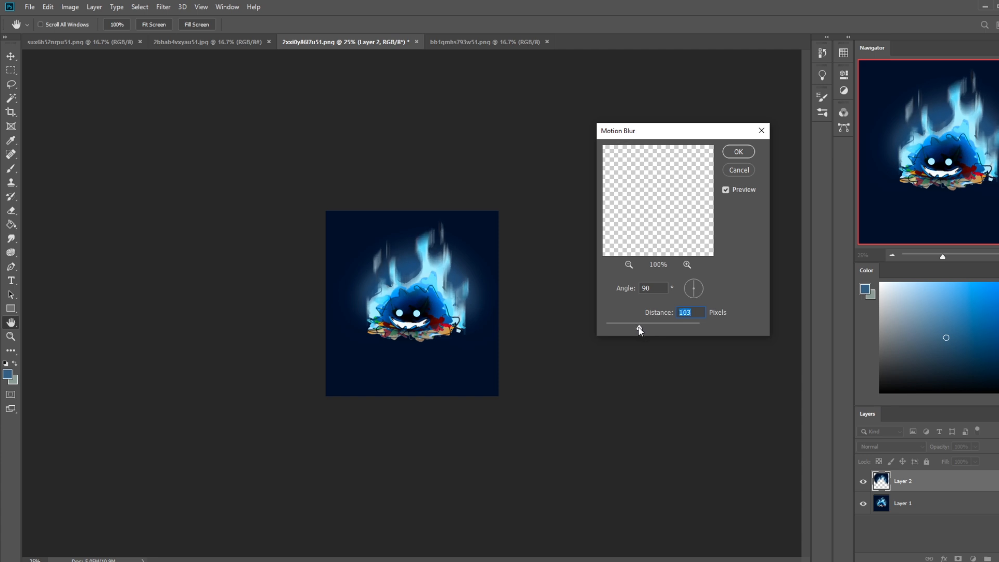
click(738, 151)
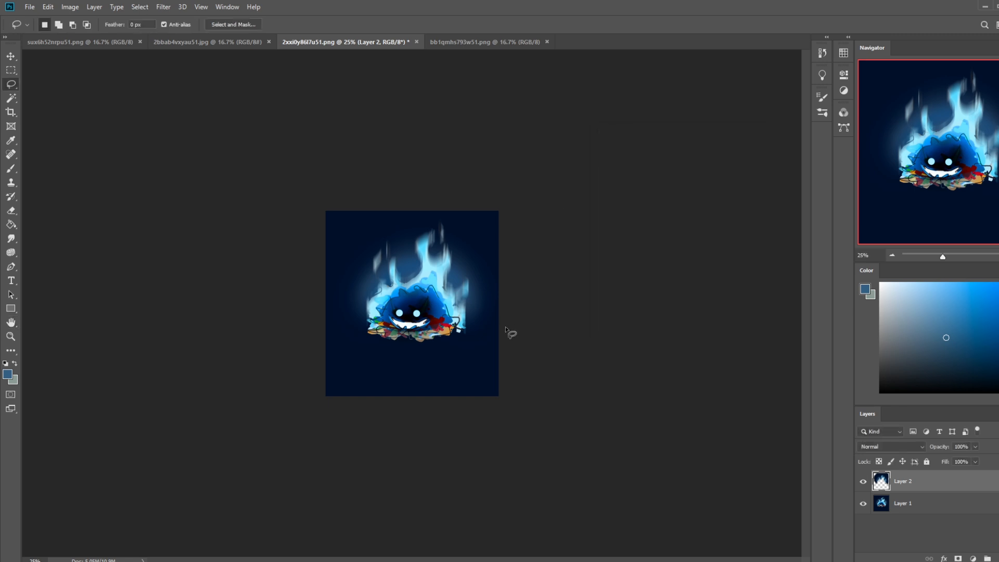
Step: Compare the image with and without the blurred flame layer, and merge that layer down into Layer 1
key(b)
click(863, 482)
click(863, 482)
right_click(935, 479)
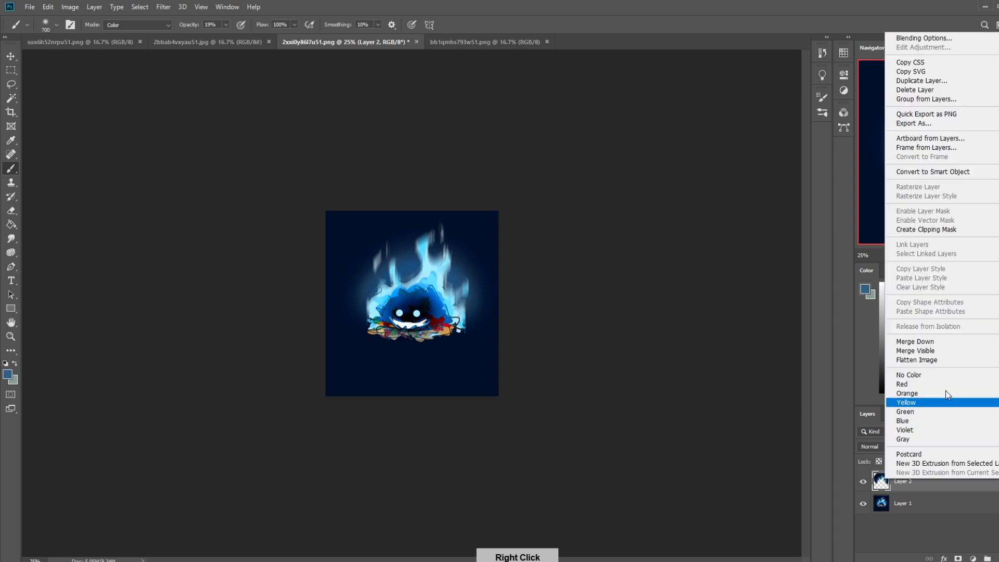
click(936, 342)
Step: Smudge the remaining dark linework on the flames and body at 21% strength
click(11, 241)
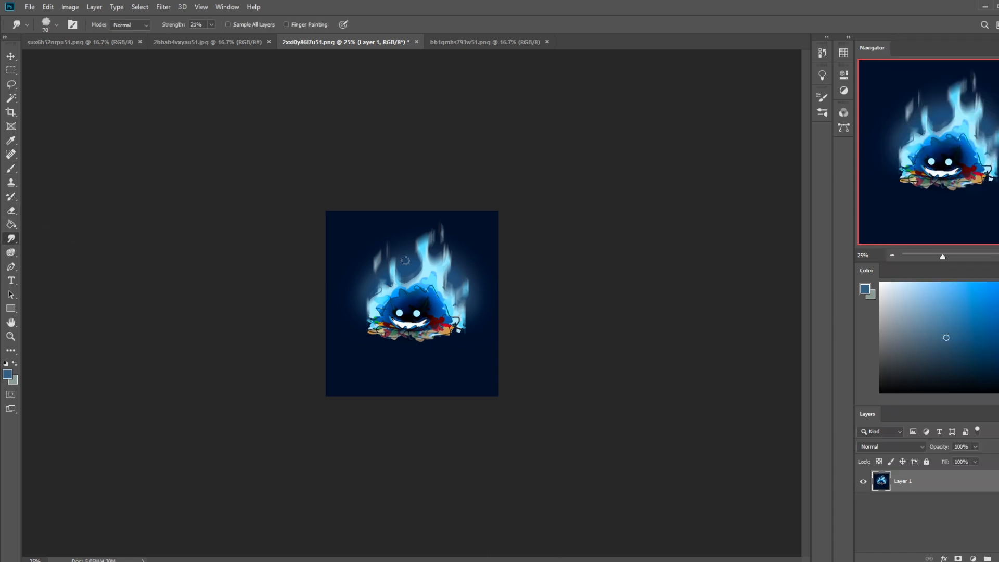
drag(401, 277, 418, 272)
mouse_move(422, 264)
mouse_down()
mouse_move(414, 294)
mouse_move(413, 272)
mouse_move(402, 288)
mouse_move(401, 269)
mouse_move(368, 326)
mouse_up()
mouse_move(446, 313)
mouse_down()
mouse_move(459, 304)
mouse_move(453, 327)
mouse_up()
mouse_move(377, 316)
mouse_down()
mouse_move(375, 291)
mouse_move(376, 312)
mouse_up()
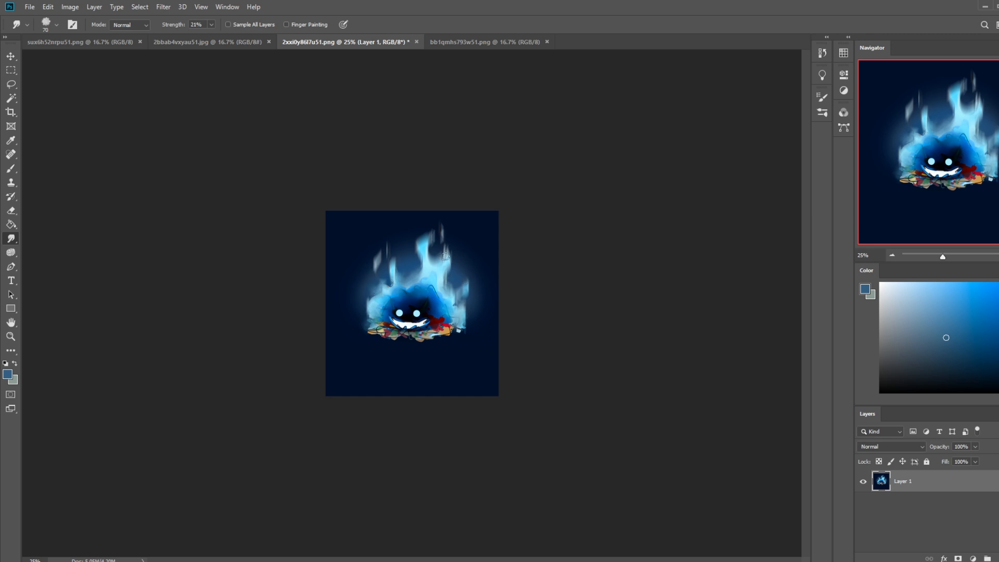
Step: Brighten the flames with the Dodge tool set to Highlights at 13% exposure
right_click(10, 252)
click(44, 251)
mouse_move(413, 262)
mouse_down()
mouse_move(409, 328)
mouse_move(457, 303)
mouse_move(371, 337)
mouse_move(451, 299)
mouse_up()
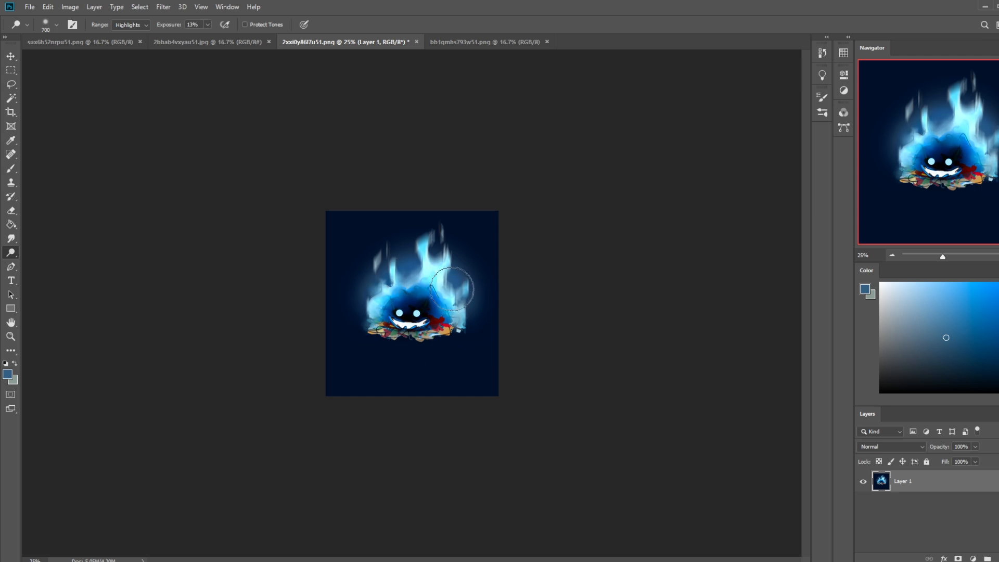
click(436, 300)
right_click(15, 252)
click(42, 252)
right_click(11, 239)
click(42, 239)
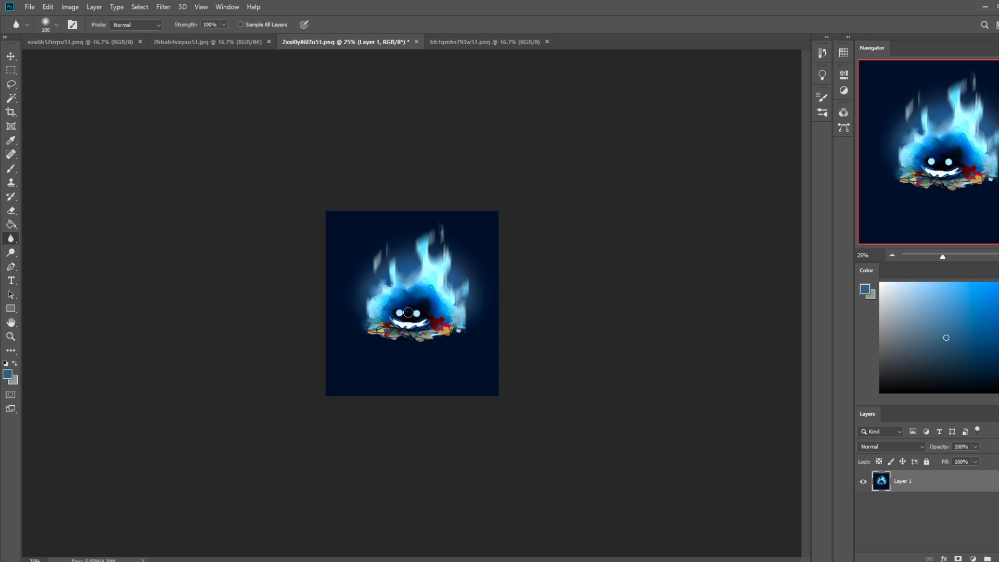
Step: Sample bright blue from the creature and tint the colourful base with the brush in Color mode
key(b)
alt+click(413, 320)
click(137, 24)
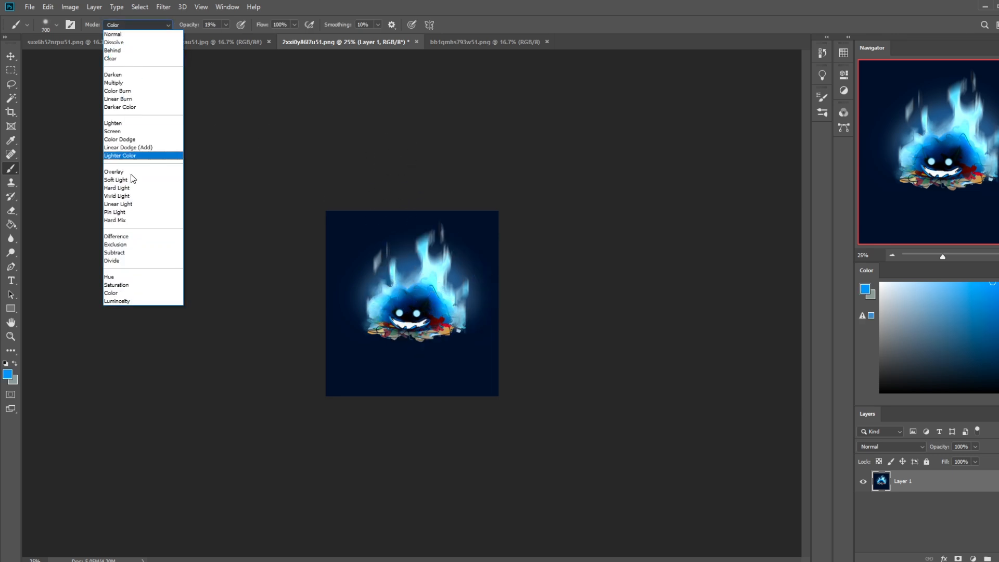
click(125, 294)
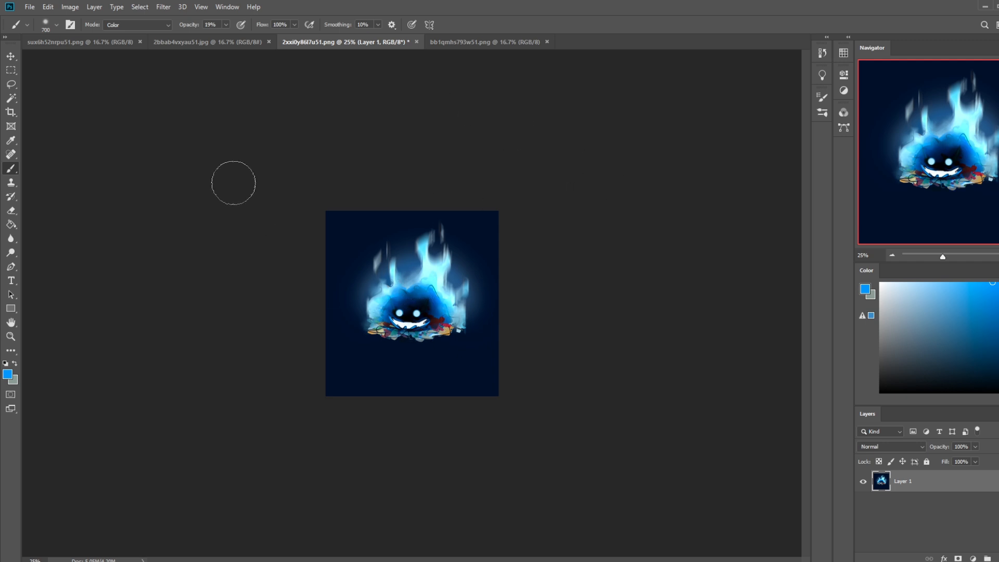
Step: Set the brush mode to Normal, sample deeper blue from the body, and softly glaze it over the face
click(136, 24)
click(130, 36)
alt+click(425, 319)
mouse_move(406, 324)
mouse_down()
mouse_move(427, 321)
mouse_move(392, 320)
mouse_up()
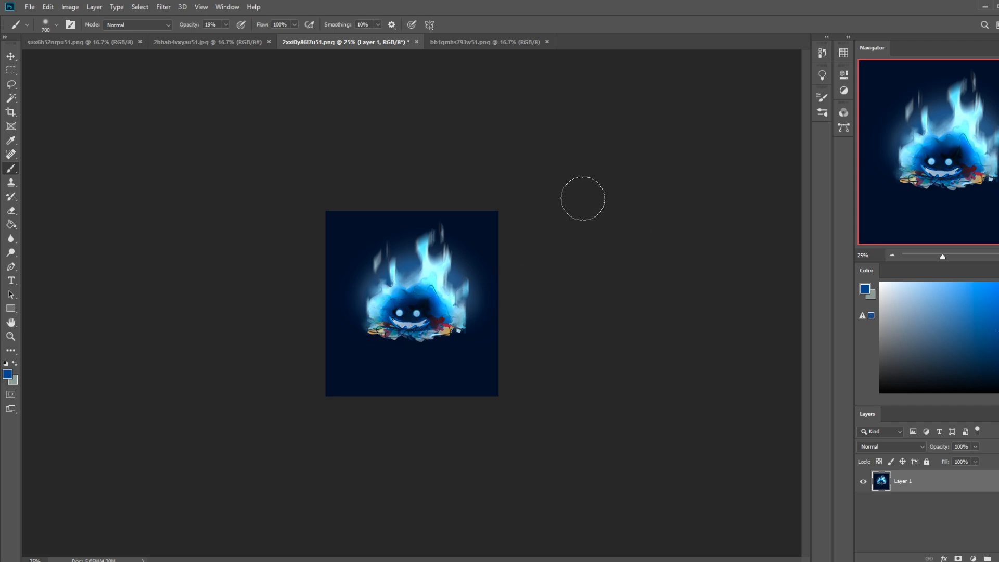
Step: Brighten the middle of the creature's grin with a reduced Dodge brush, using Highlights at 13% exposure
key(z)
drag(362, 299, 459, 339)
key(b)
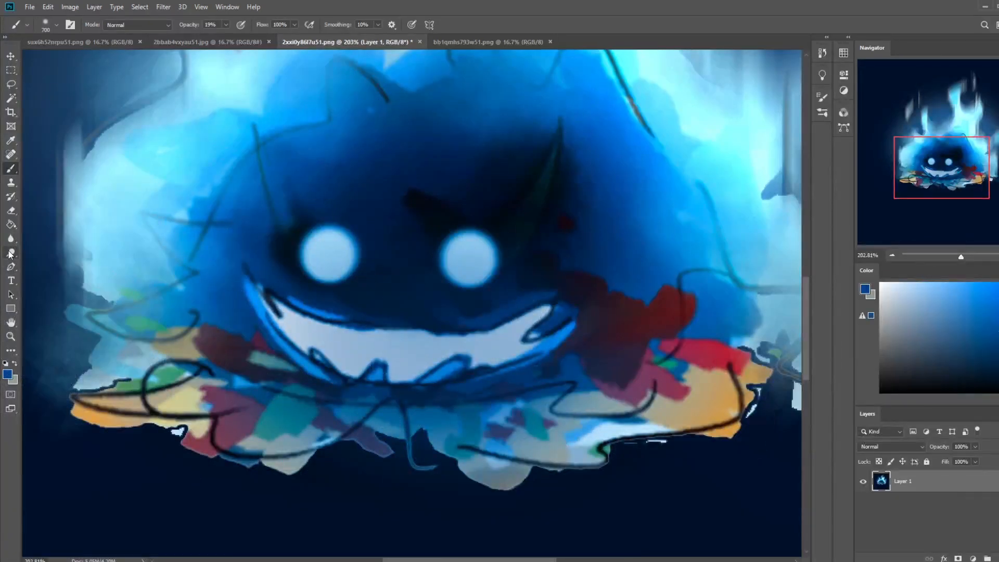
click(10, 252)
key(bracketleft)
key(bracketleft)
key(bracketleft)
key(bracketleft)
key(bracketleft)
key(bracketleft)
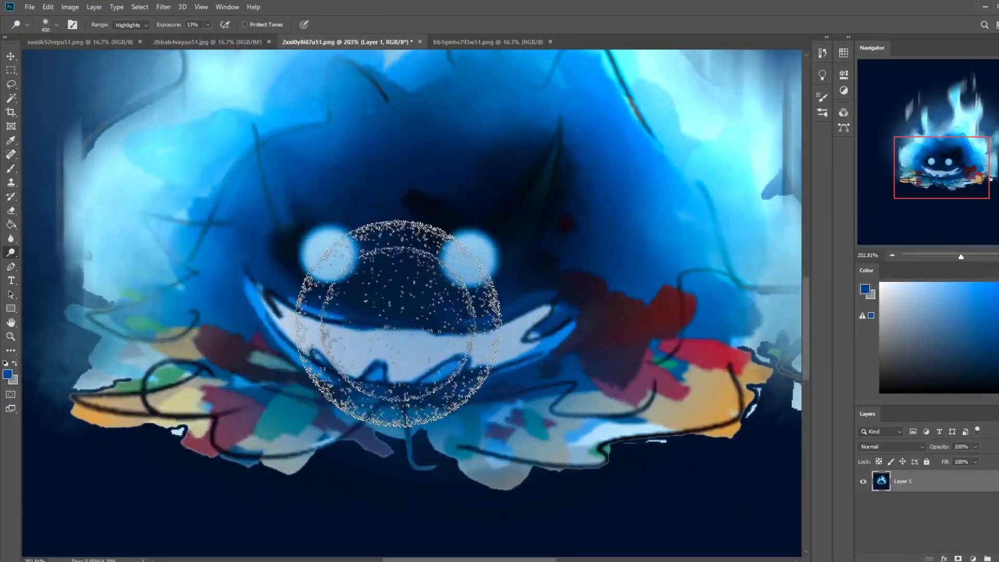
mouse_move(346, 326)
mouse_down()
mouse_move(475, 312)
mouse_move(323, 333)
mouse_up()
key(bracketleft)
key(bracketleft)
key(bracketleft)
mouse_move(484, 332)
mouse_down()
mouse_move(343, 333)
mouse_move(314, 323)
mouse_up()
Step: Choose a hard round brush preset and make the foreground colour white
key(b)
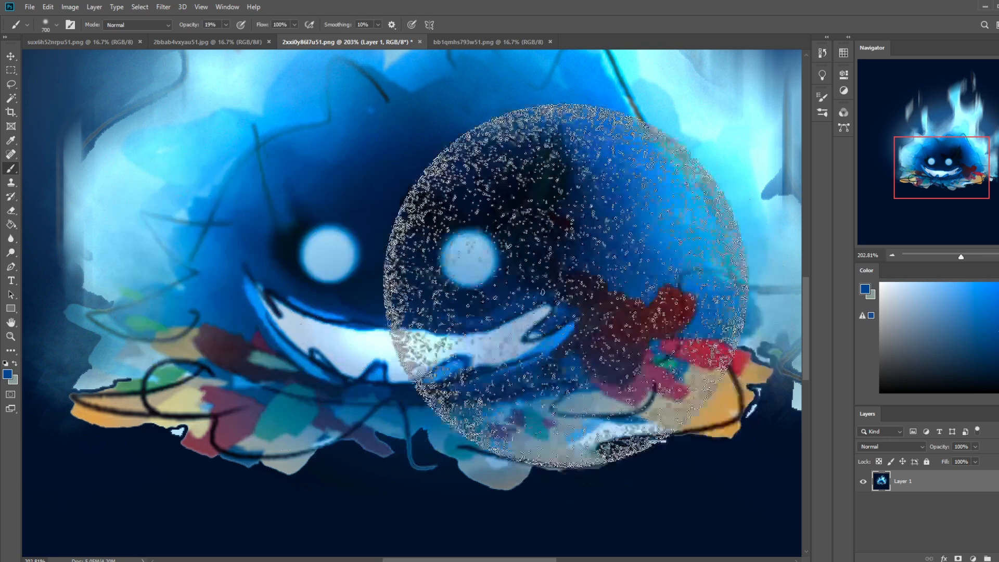
right_click(591, 307)
scroll(670, 476, down, 2)
double_click(620, 518)
key(x)
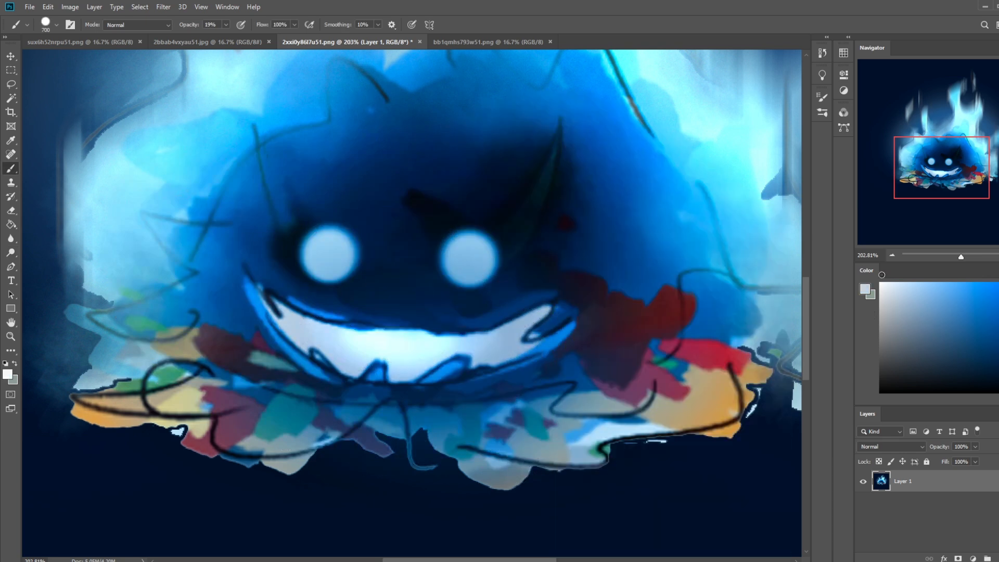
key(p)
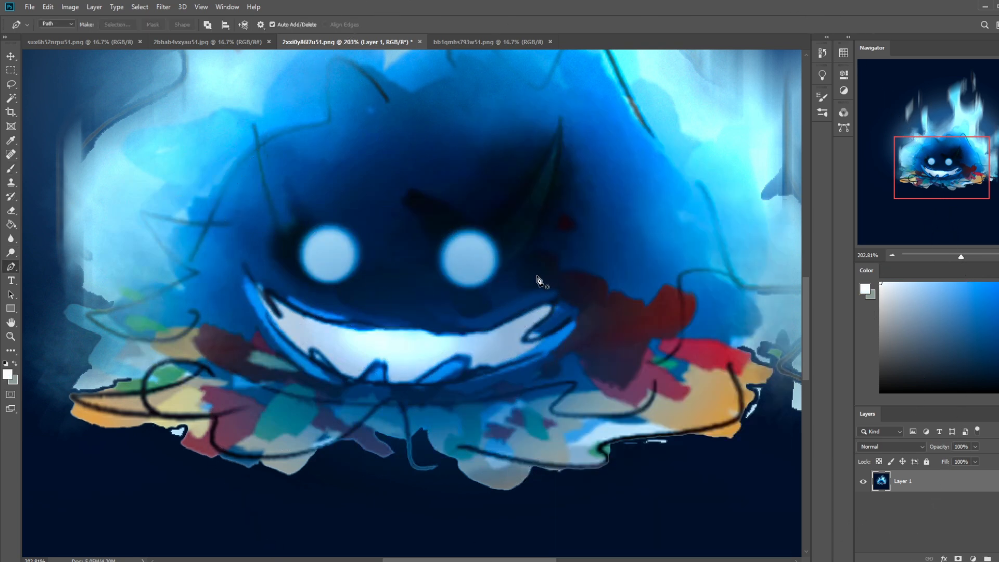
Step: Reduce the brush to 25 px and paint a small white highlight in each eye at 19% opacity
key(b)
key(bracketleft)
key(bracketleft)
key(bracketleft)
key(bracketleft)
key(bracketleft)
key(bracketleft)
key(bracketleft)
key(bracketleft)
key(bracketleft)
key(bracketleft)
key(bracketleft)
key(bracketleft)
key(bracketleft)
key(bracketleft)
key(bracketleft)
key(bracketleft)
key(bracketleft)
key(bracketleft)
click(462, 261)
click(461, 262)
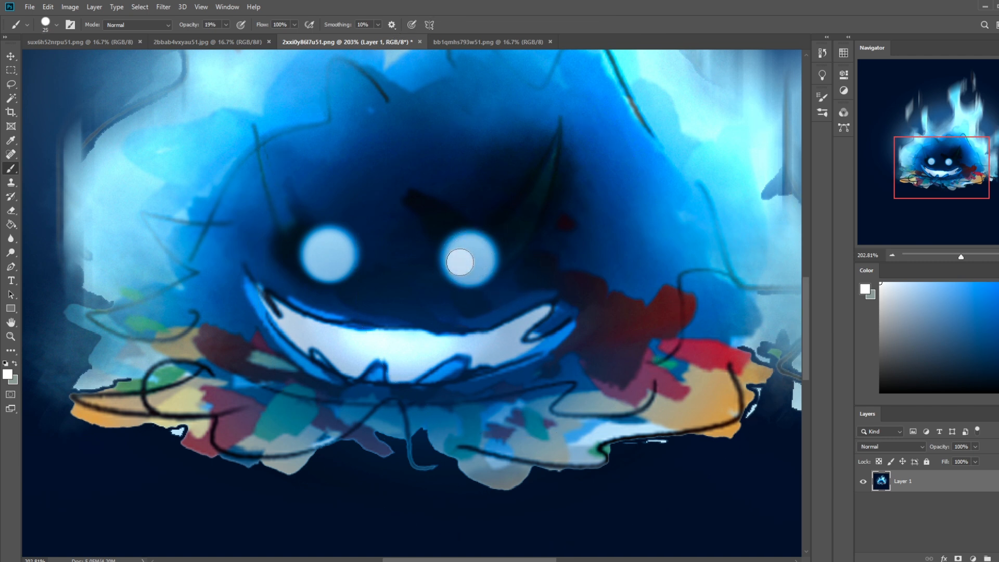
key(bracketleft)
click(340, 258)
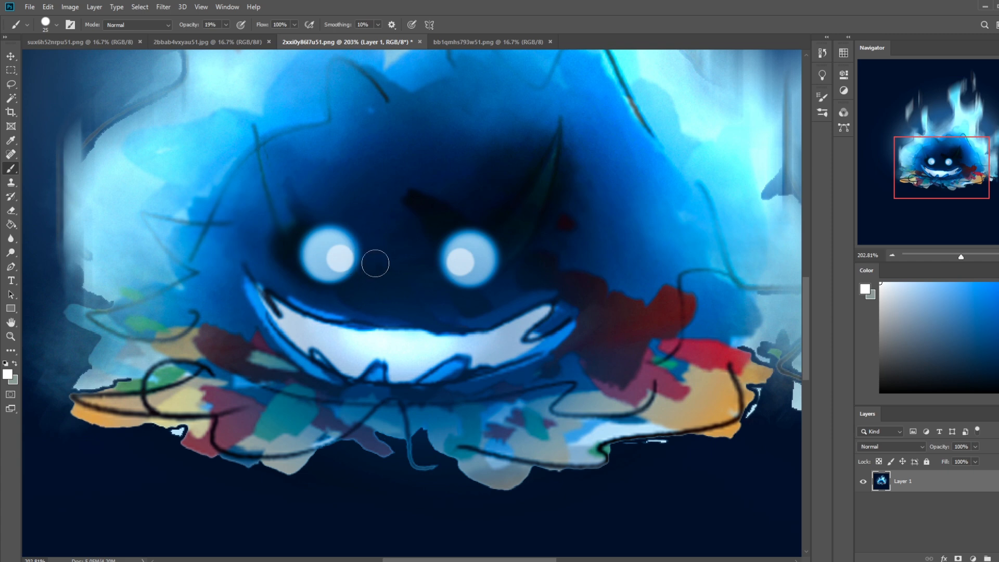
Step: Liquify the creature's face with a size 90 brush, pulling the grin's corners outward and upward and stretching both eyes into ovals
key(ctrl+minus)
key(ctrl+minus)
key(ctrl+minus)
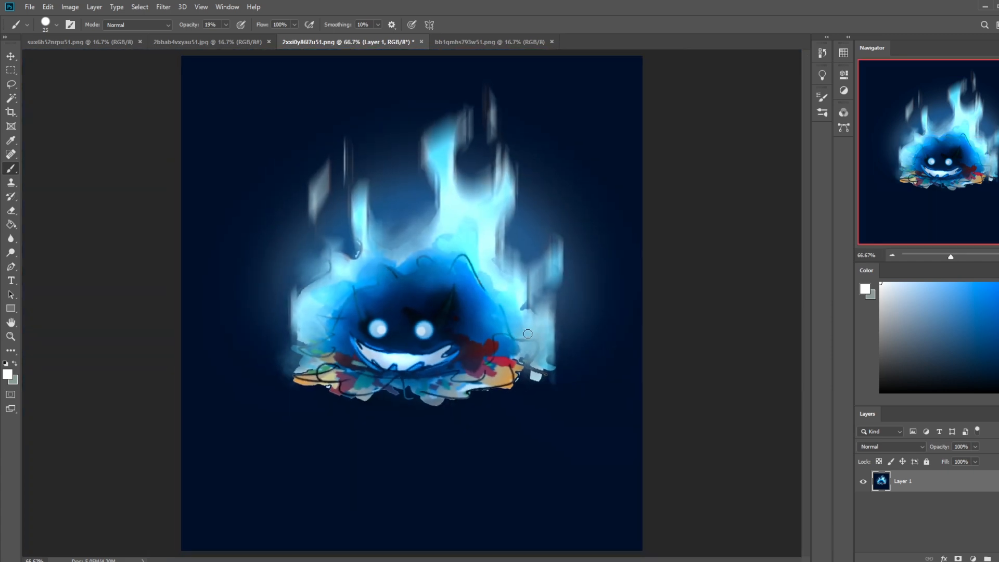
click(173, 5)
click(172, 94)
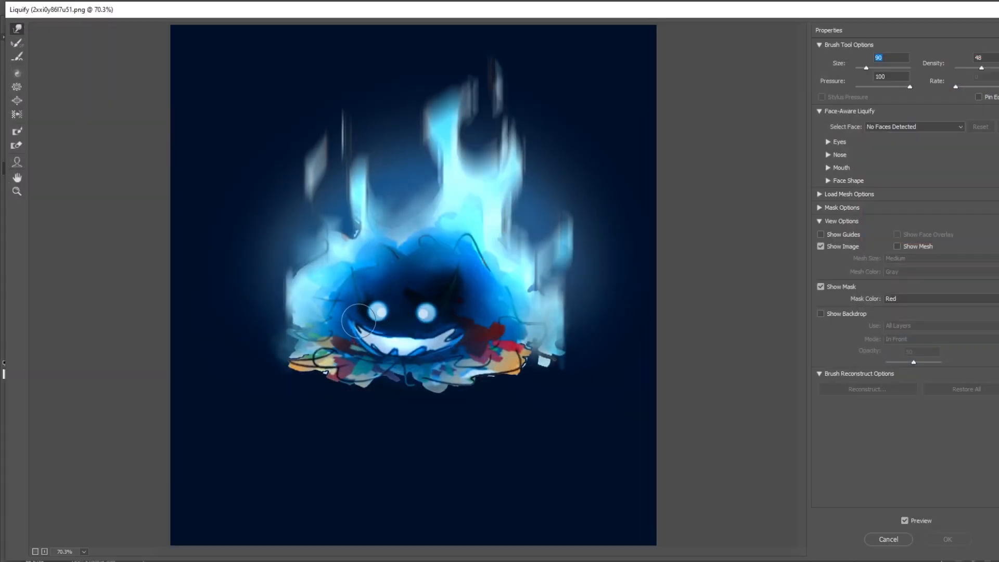
drag(346, 312, 346, 307)
drag(461, 332, 470, 317)
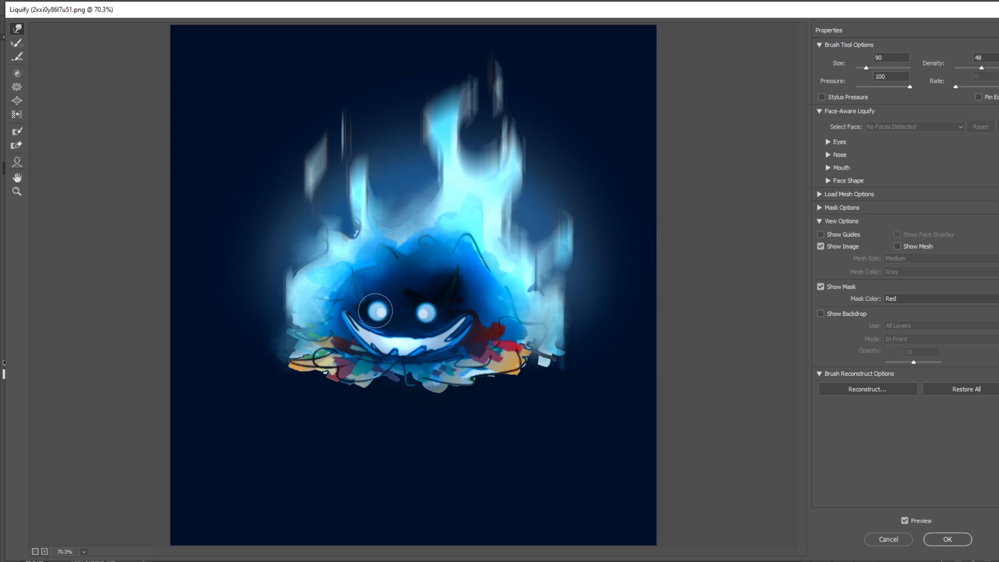
drag(434, 310, 438, 308)
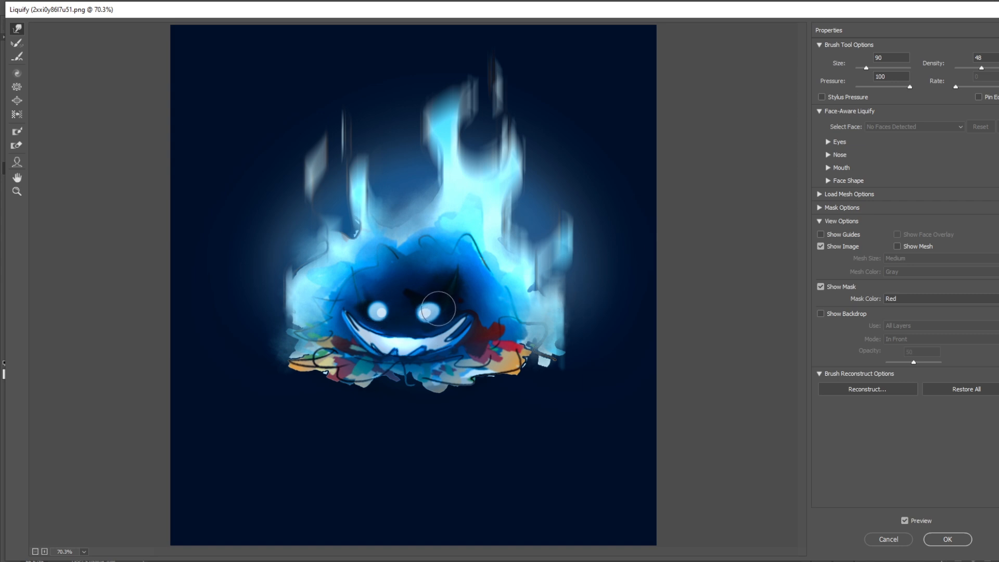
drag(378, 307, 378, 299)
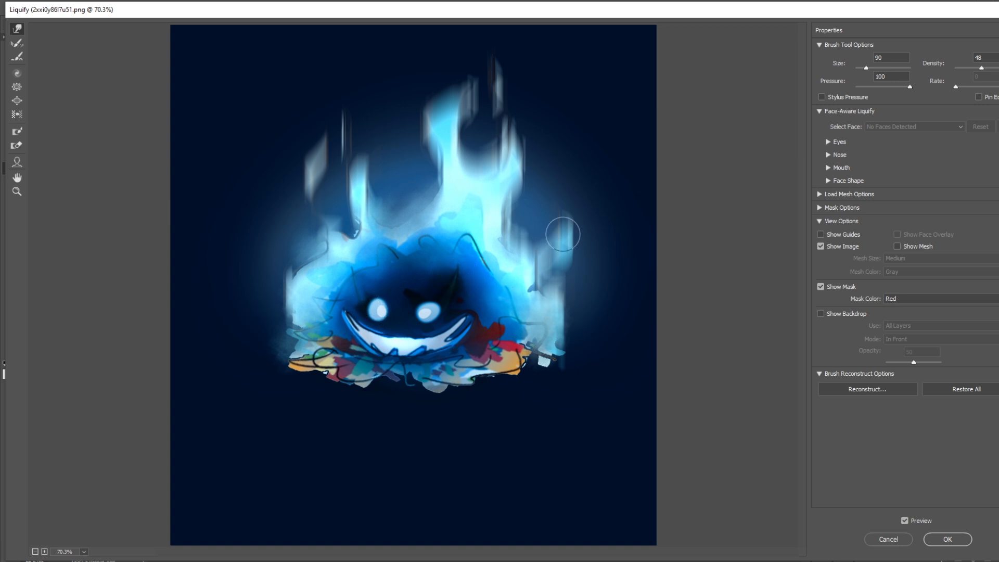
click(947, 539)
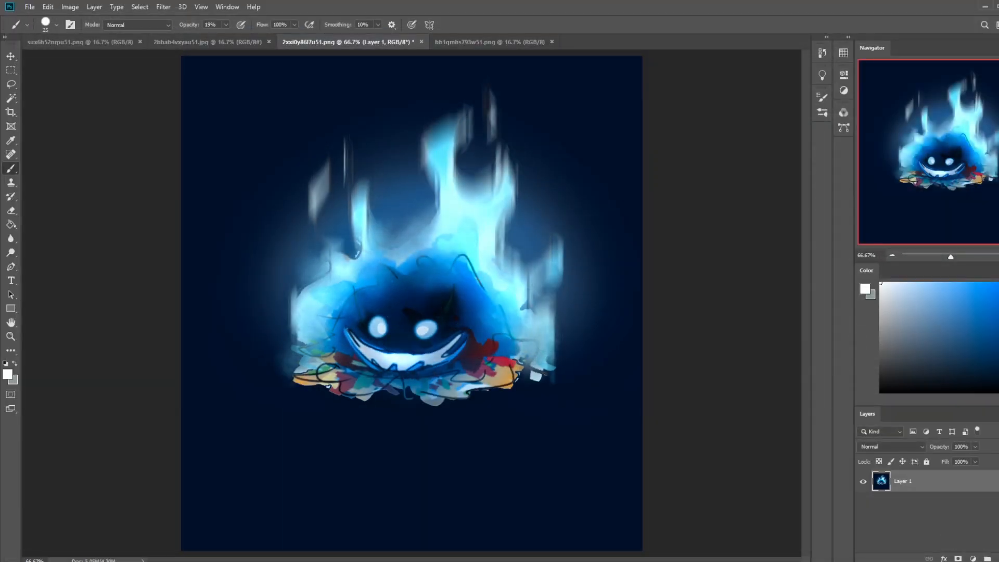
Step: Compare the Liquify result with earlier history states back to the initial Paint Bucket fill, ending on the latest state
click(822, 53)
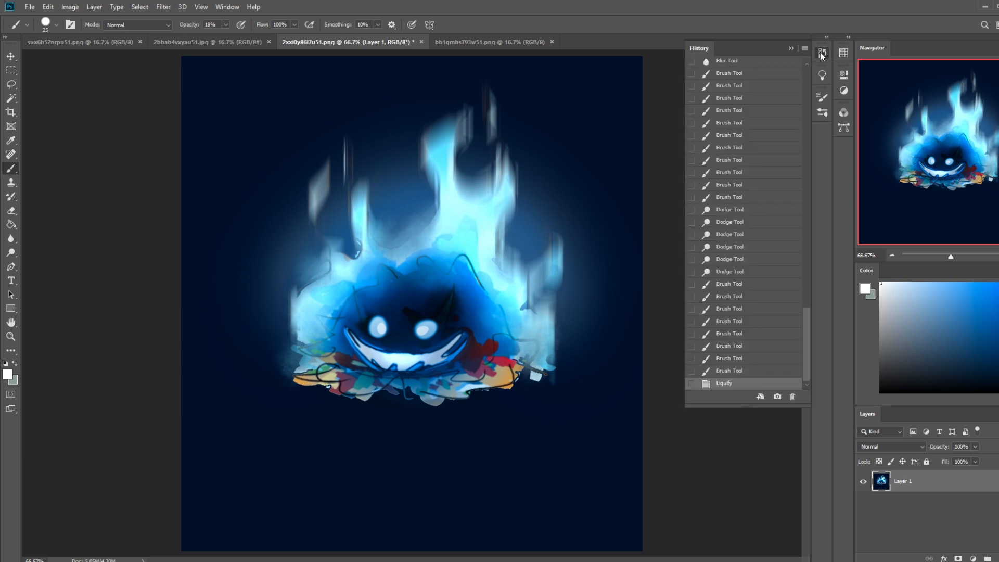
click(739, 334)
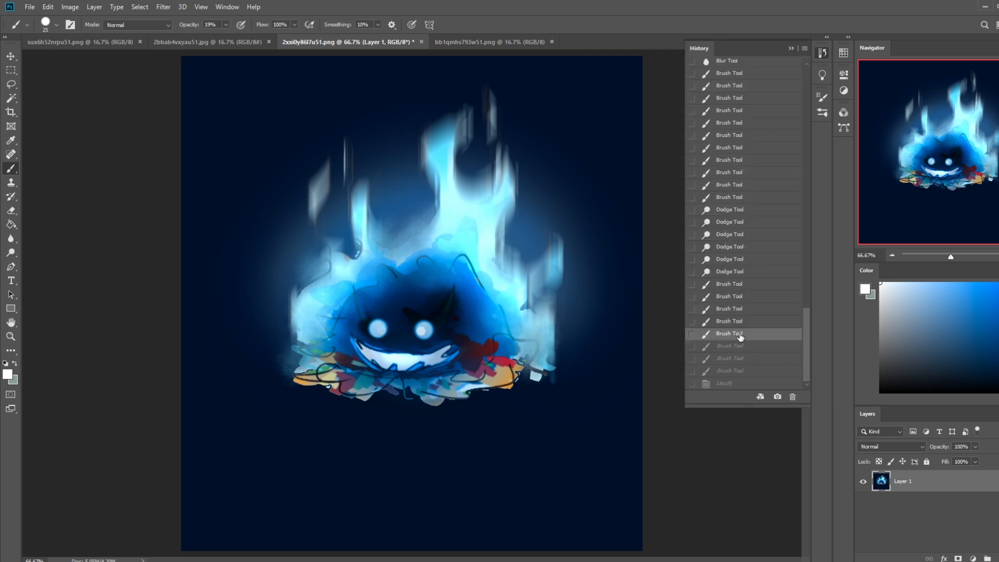
click(723, 385)
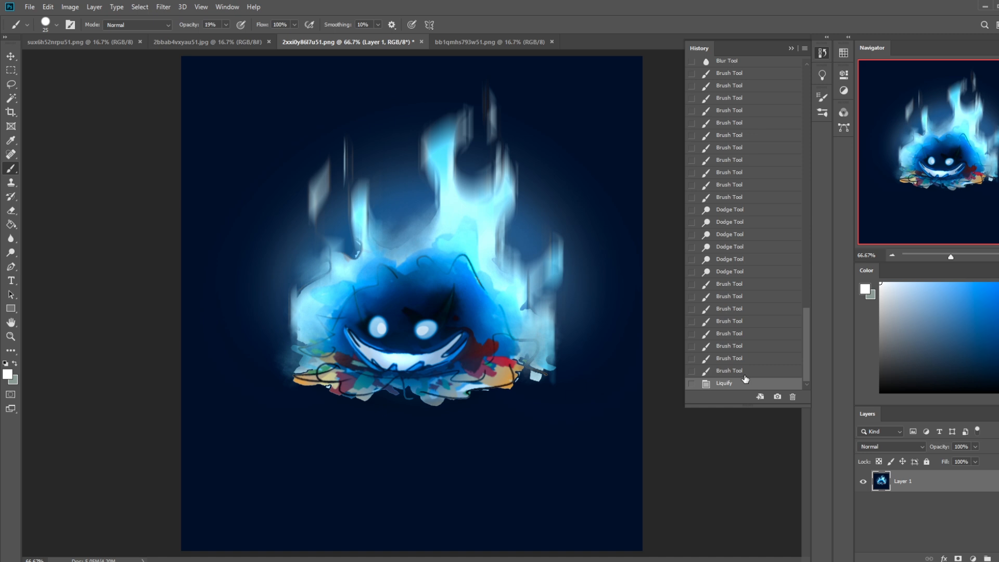
scroll(745, 357, up, 6)
drag(809, 318, 815, 99)
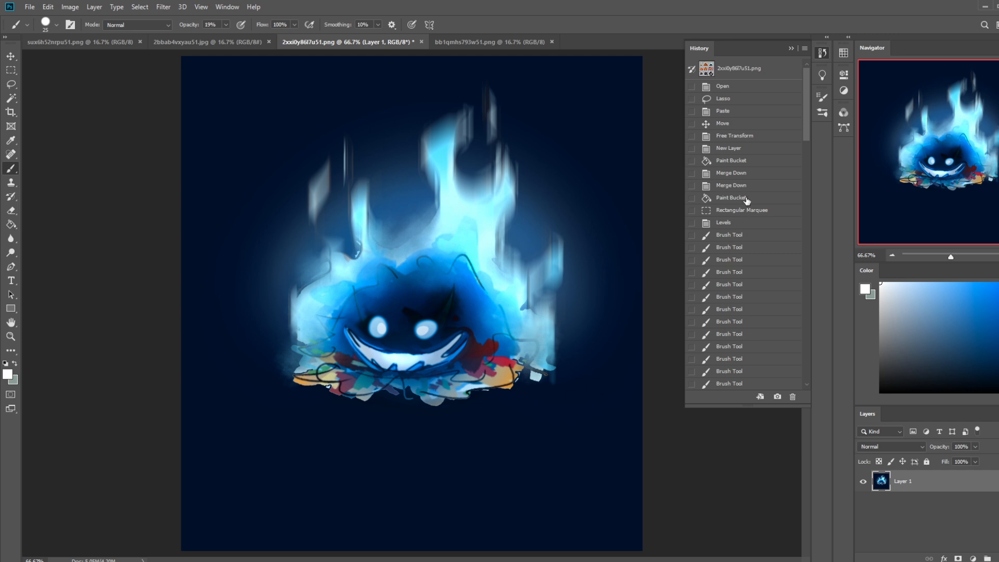
click(730, 198)
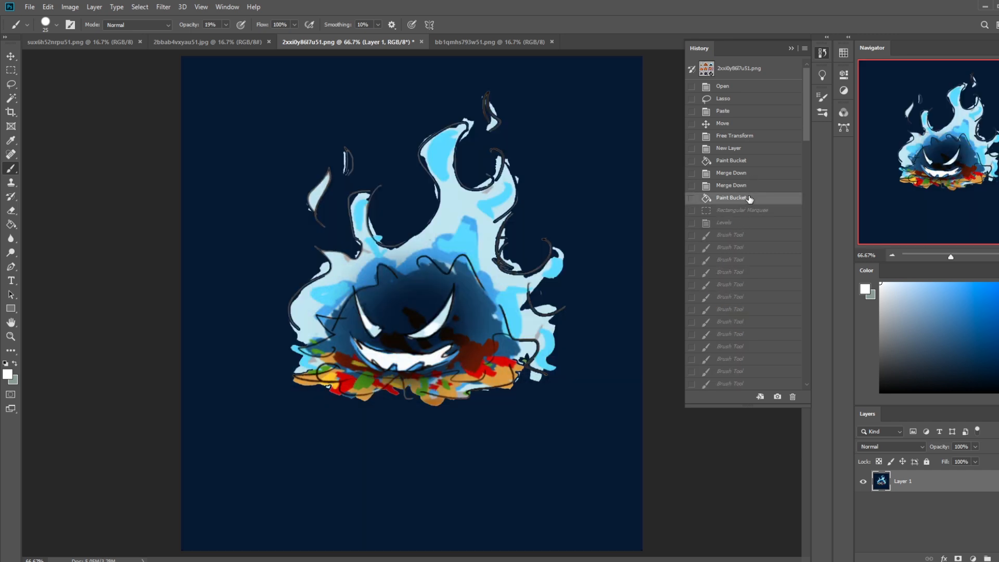
drag(808, 119, 819, 379)
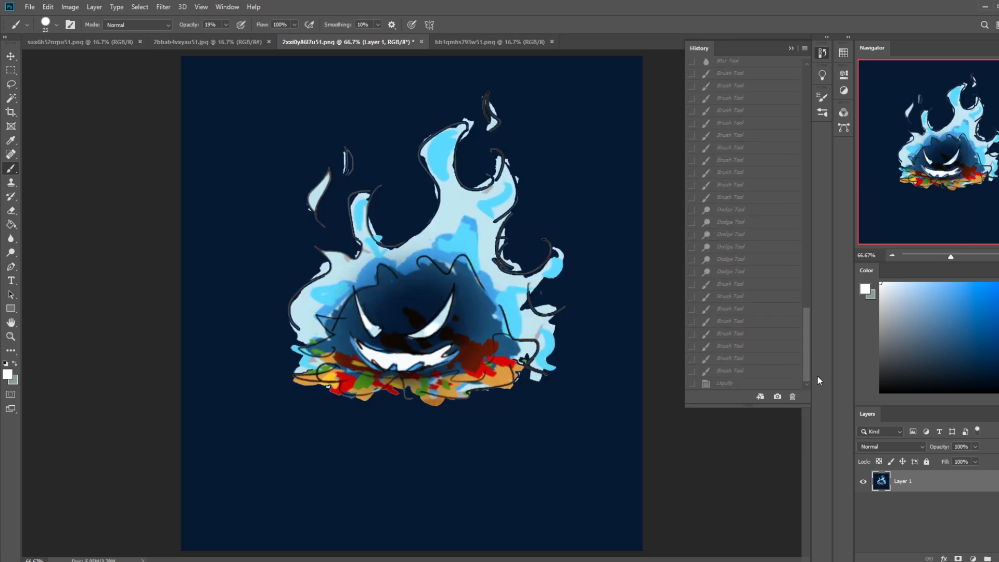
click(733, 385)
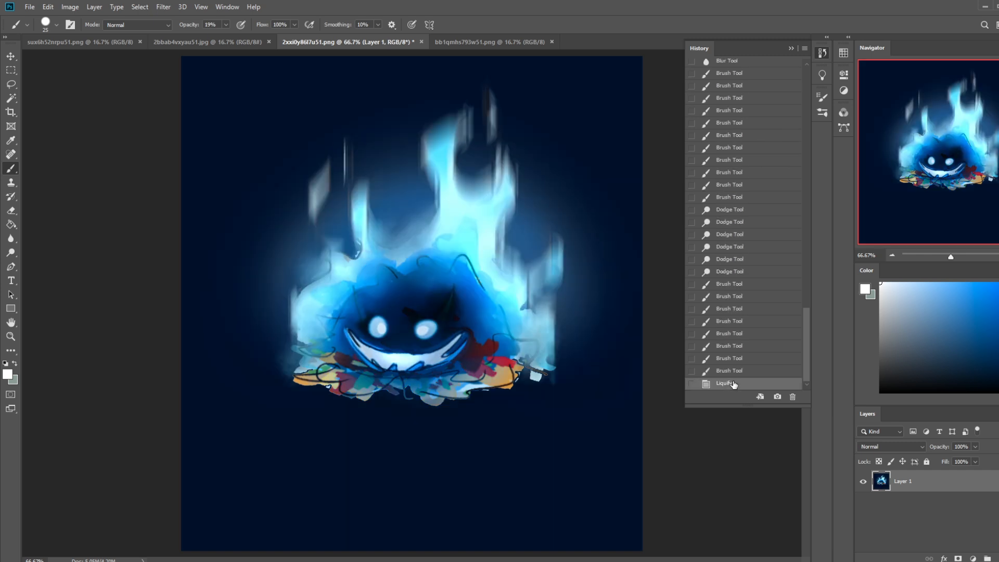
click(792, 49)
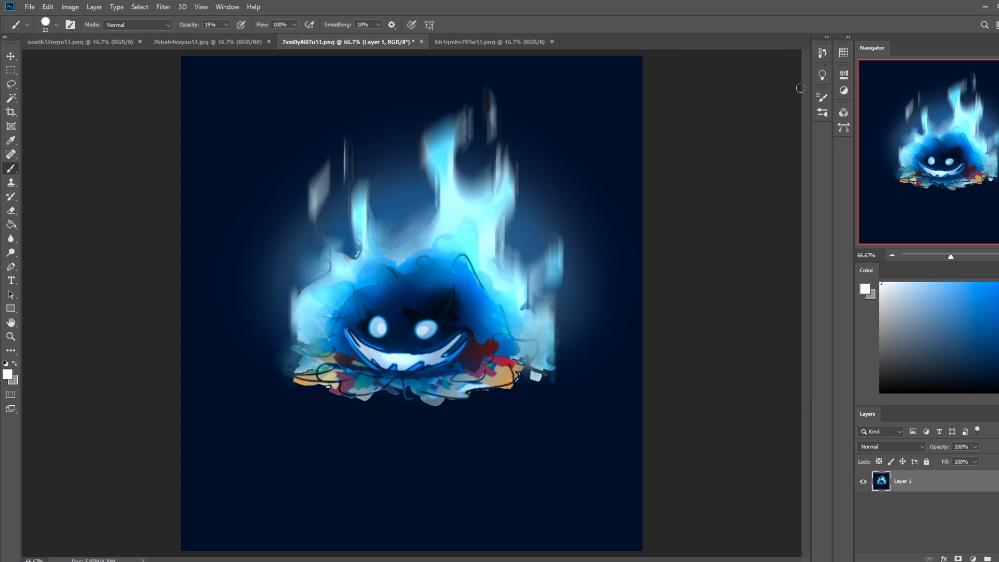
right_click(922, 485)
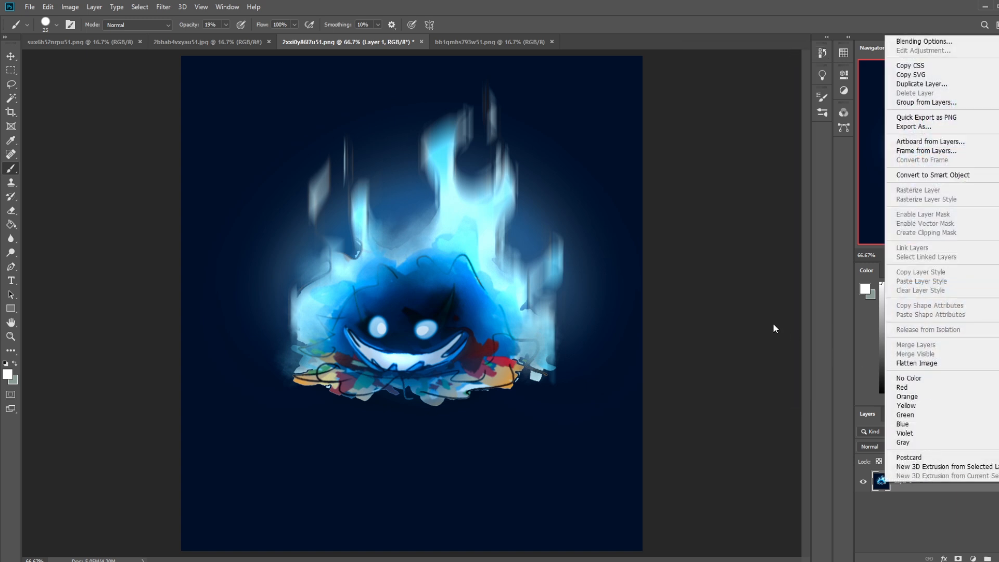
click(730, 284)
Step: Darken the navy background's outer edges around the flame creature with an 800 px Burn brush, using Shadows at 11% exposure
key(ctrl+minus)
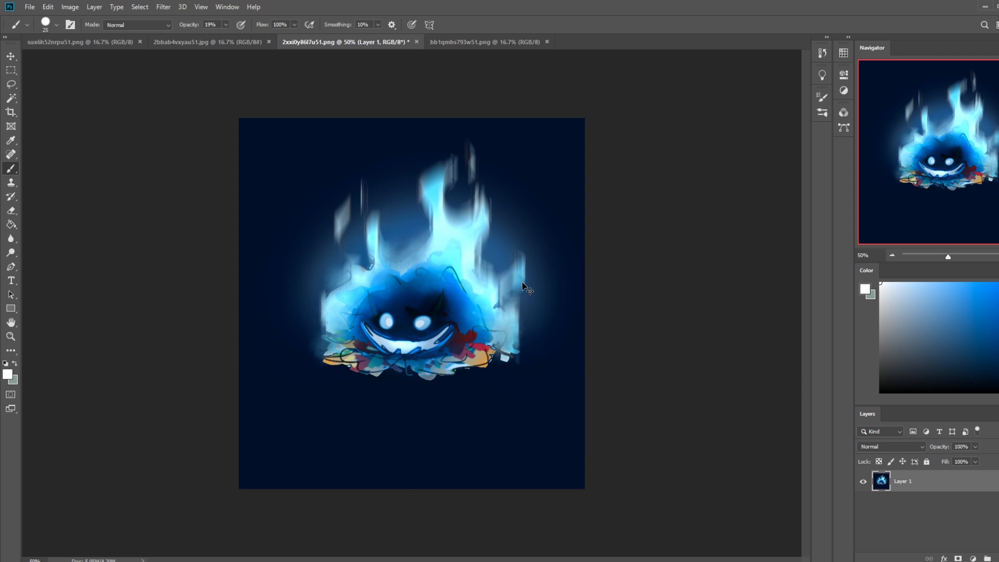
click(15, 98)
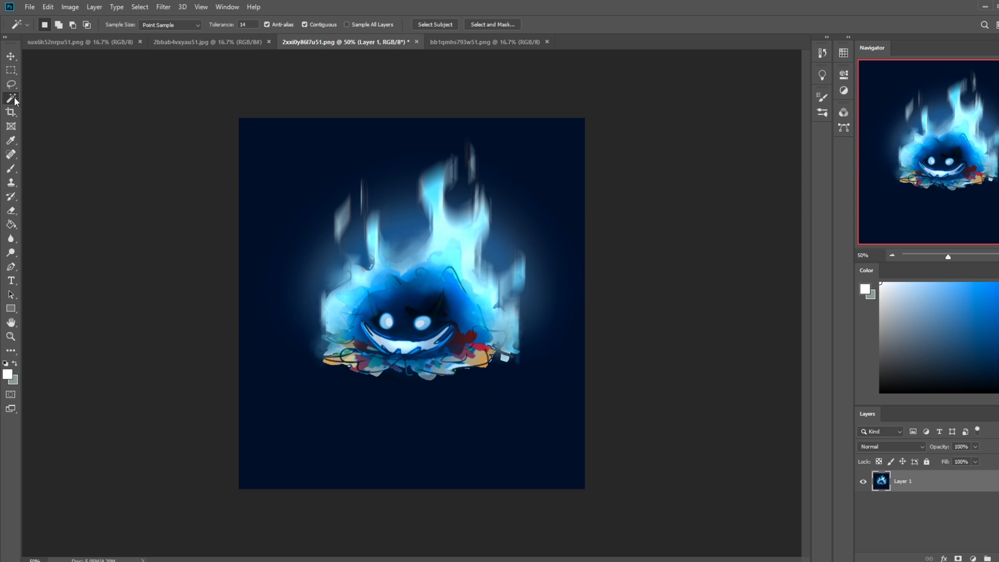
click(18, 255)
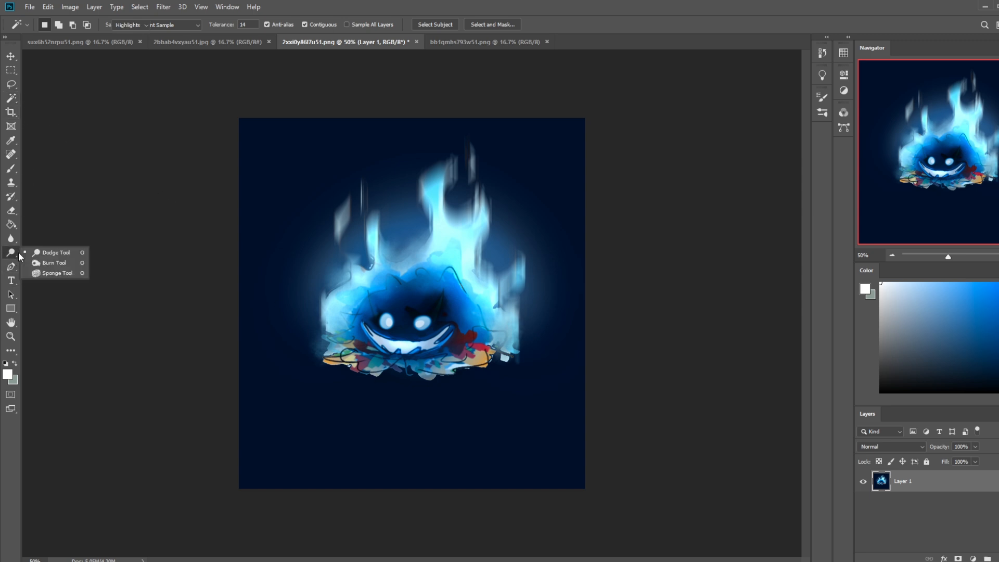
click(52, 263)
key(ctrl+minus)
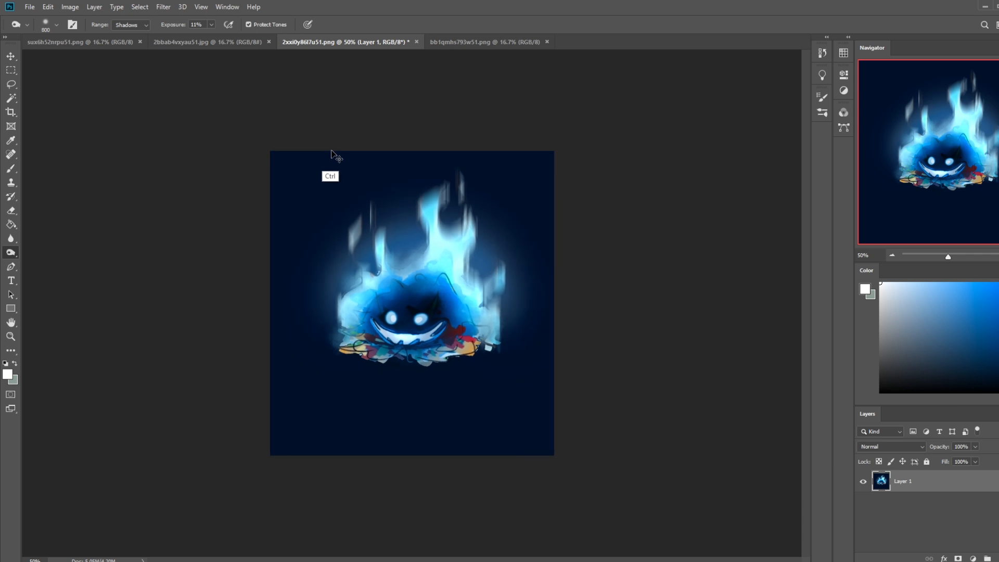
key(ctrl+minus)
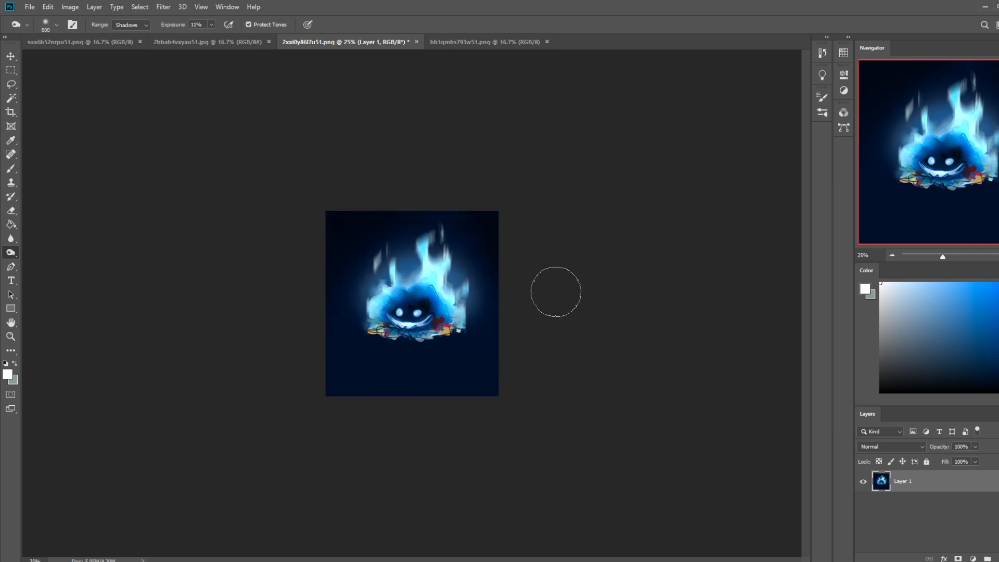
mouse_move(415, 412)
mouse_down()
mouse_move(446, 397)
mouse_move(395, 401)
mouse_move(470, 396)
mouse_up()
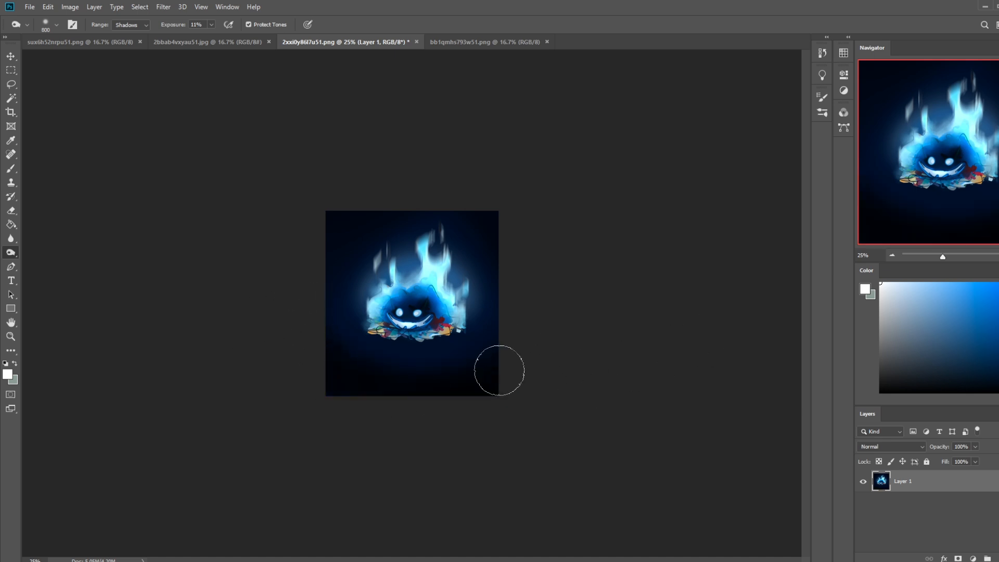
Step: Switch to the Dodge tool and try a Levels adjustment on the whole flame painting
right_click(10, 255)
right_click(10, 252)
click(47, 249)
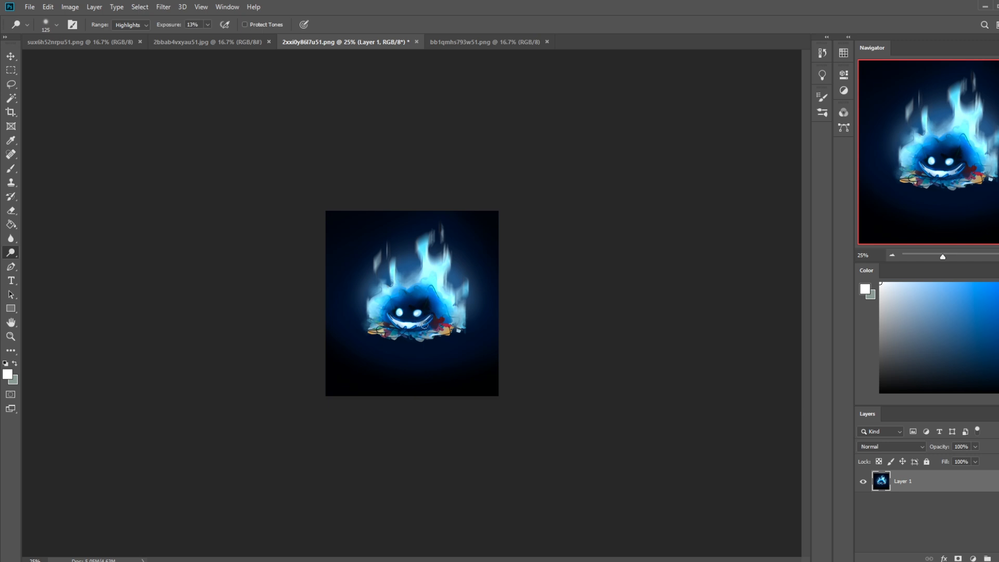
key(ctrl+l)
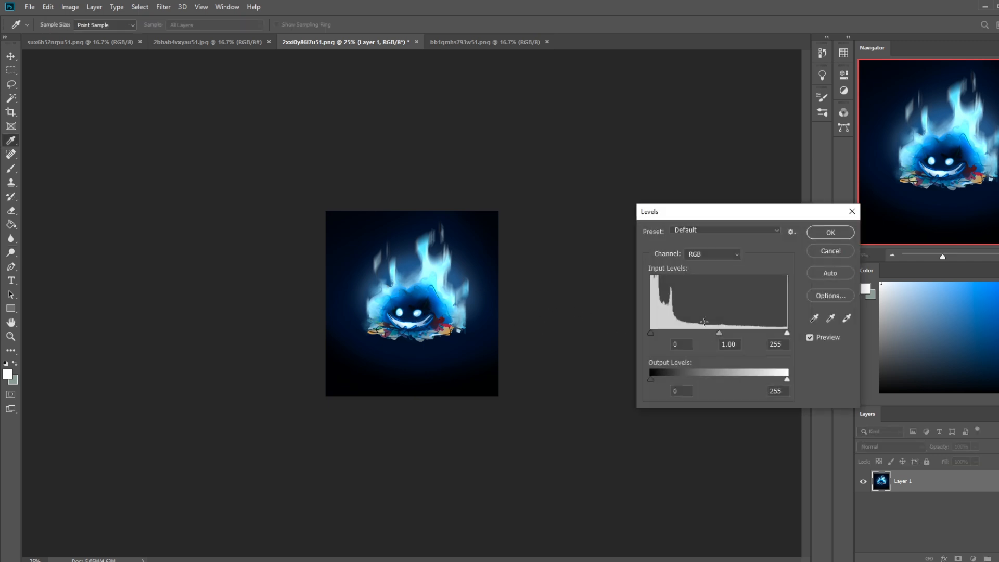
drag(654, 332, 639, 332)
click(722, 334)
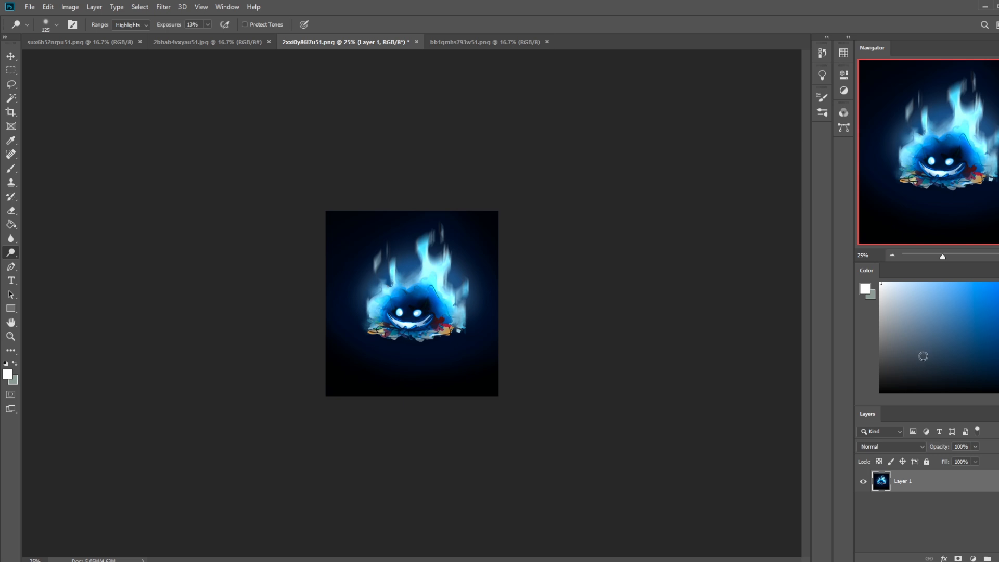
Step: Flatten the blue-flame painting and close its document
right_click(955, 473)
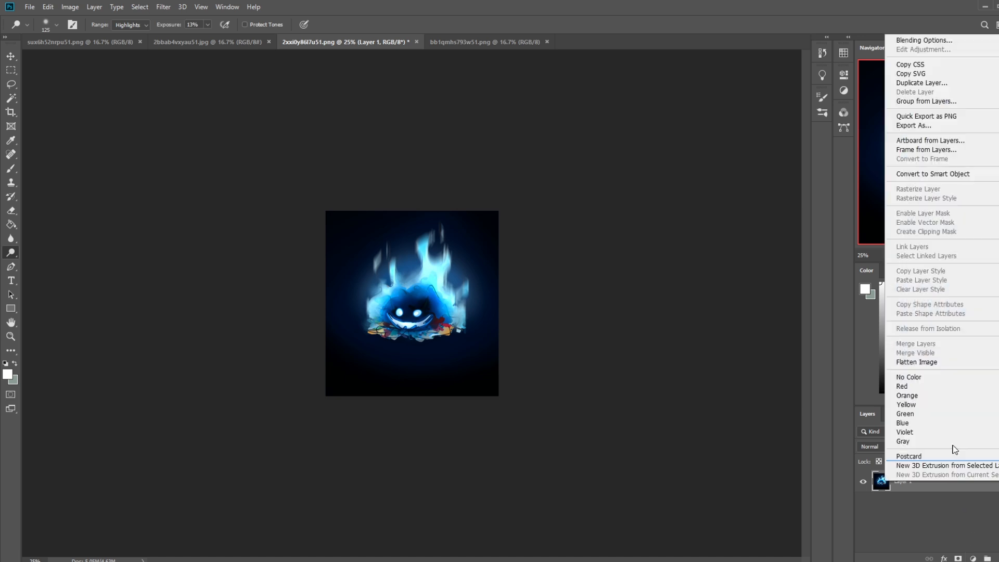
click(945, 361)
click(394, 41)
click(457, 214)
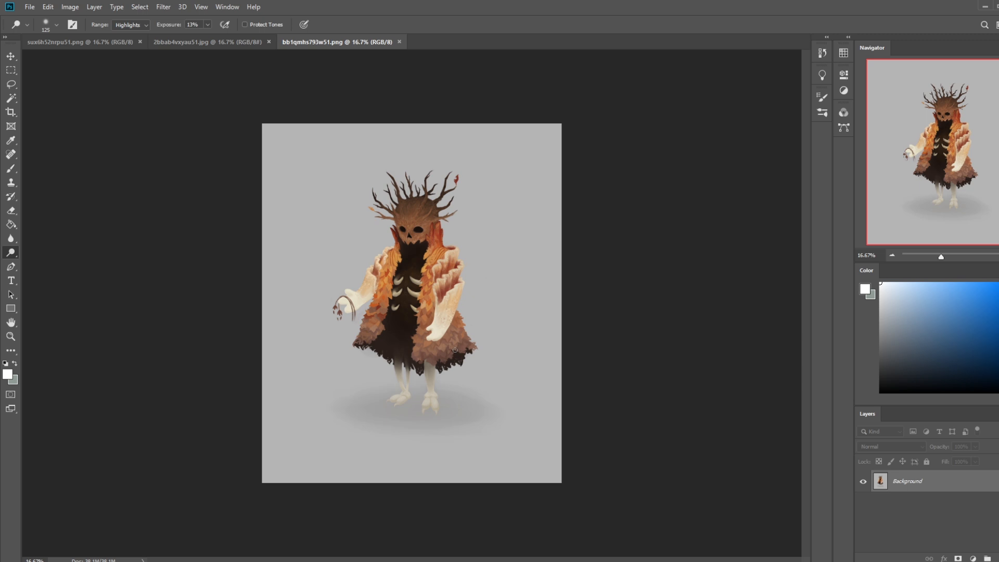
Step: Lasso the skull head and antlers of the robed figure and copy them onto a new layer
key(l)
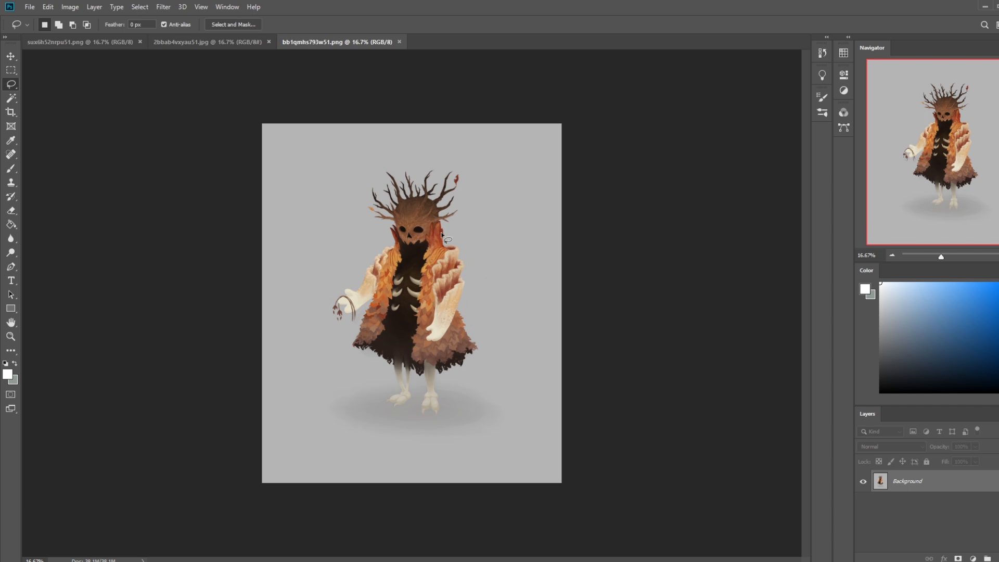
mouse_move(448, 237)
mouse_down()
mouse_move(373, 237)
mouse_move(486, 198)
mouse_move(450, 238)
mouse_up()
key(c)
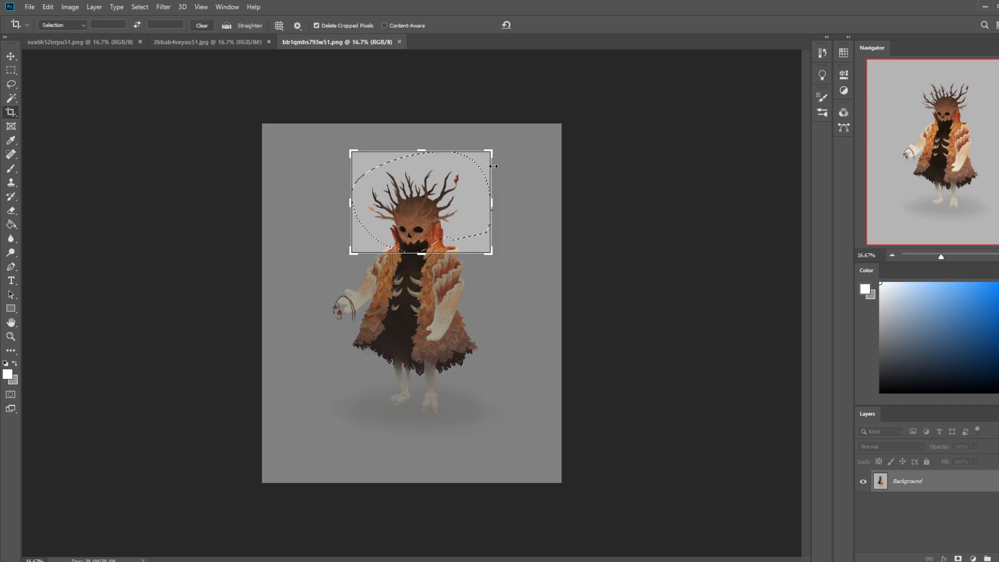
key(Escape)
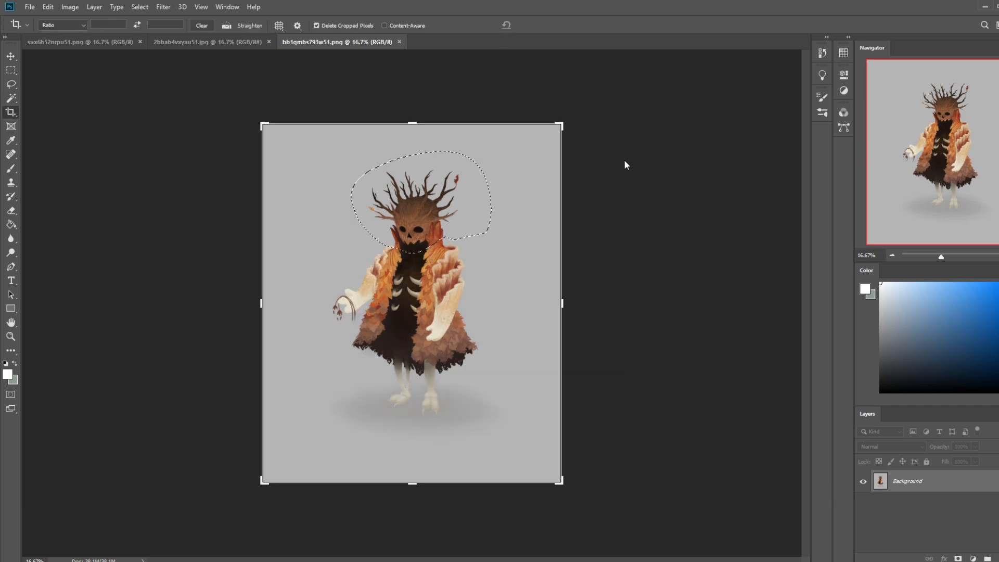
key(ctrl+j)
Step: Scale the copied head to about 121% and reposition it over the figure's neck
key(ctrl+t)
drag(491, 151, 521, 130)
drag(434, 213, 418, 220)
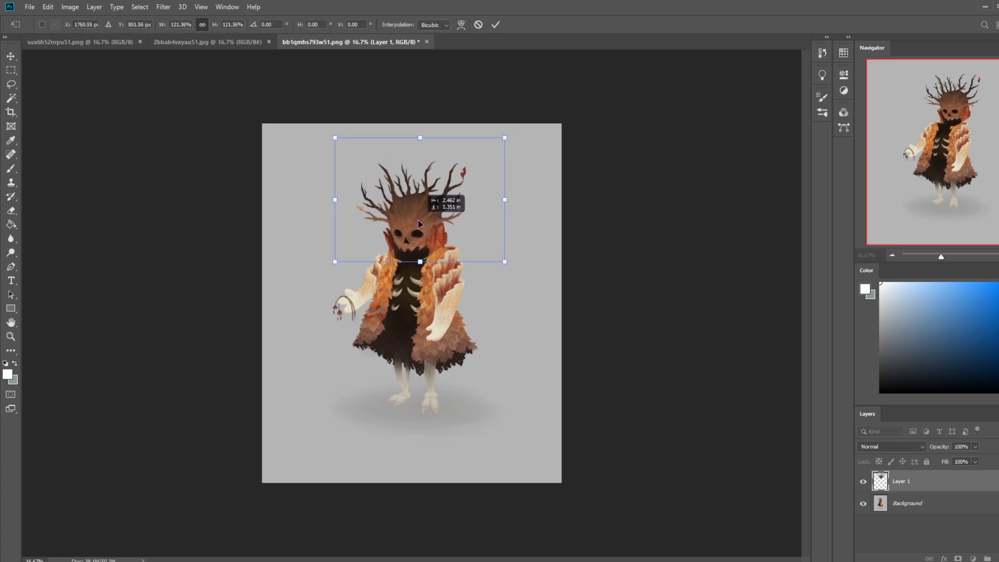
click(495, 25)
Step: Choose the Eraser and compare the figure with and without the enlarged head layer, leaving that layer shown
key(e)
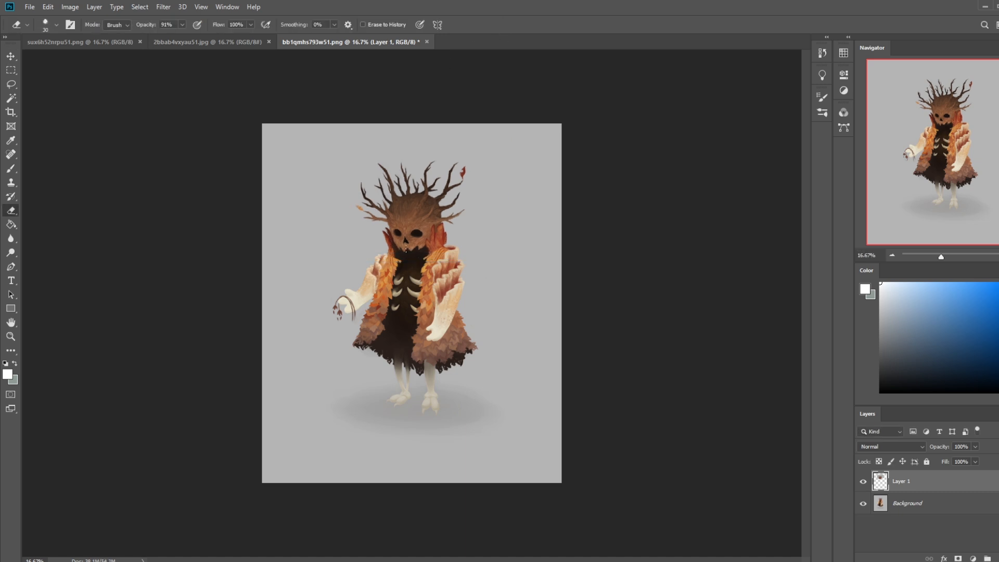
click(862, 481)
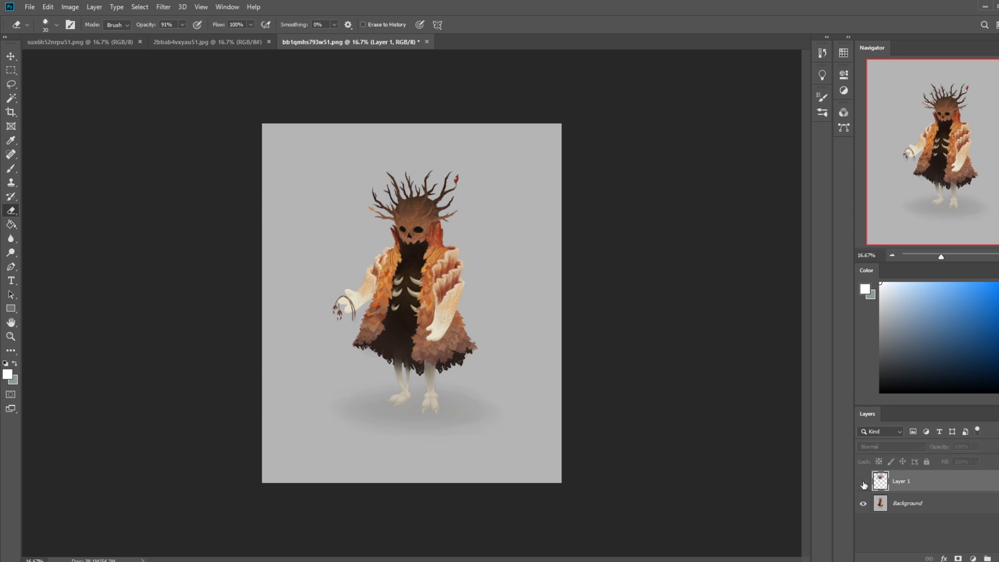
click(863, 482)
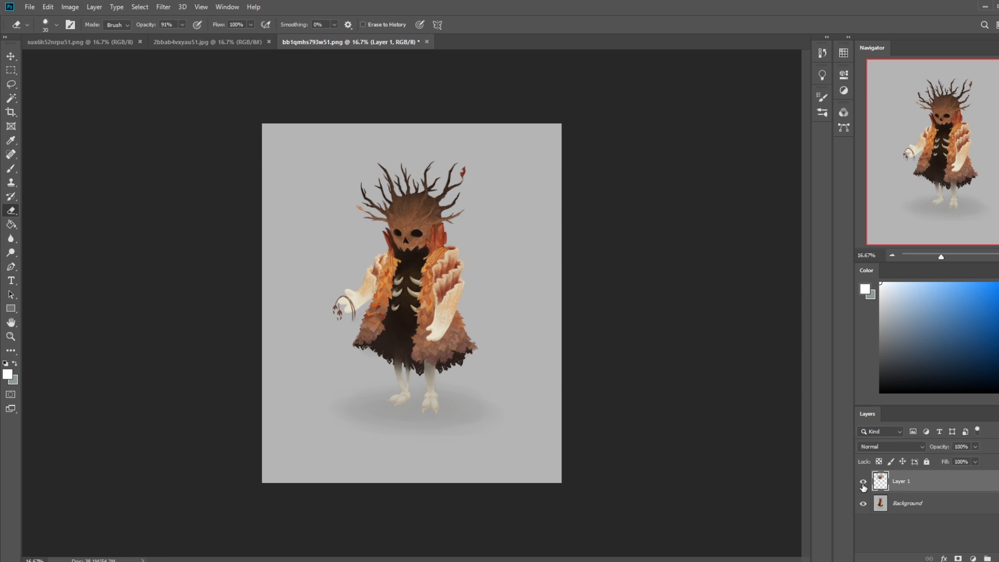
click(863, 482)
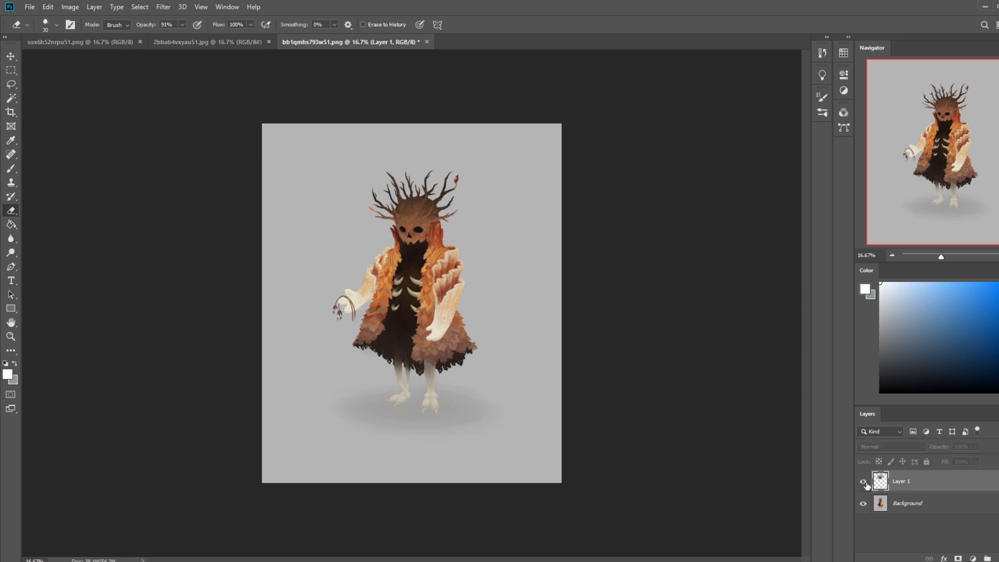
click(864, 482)
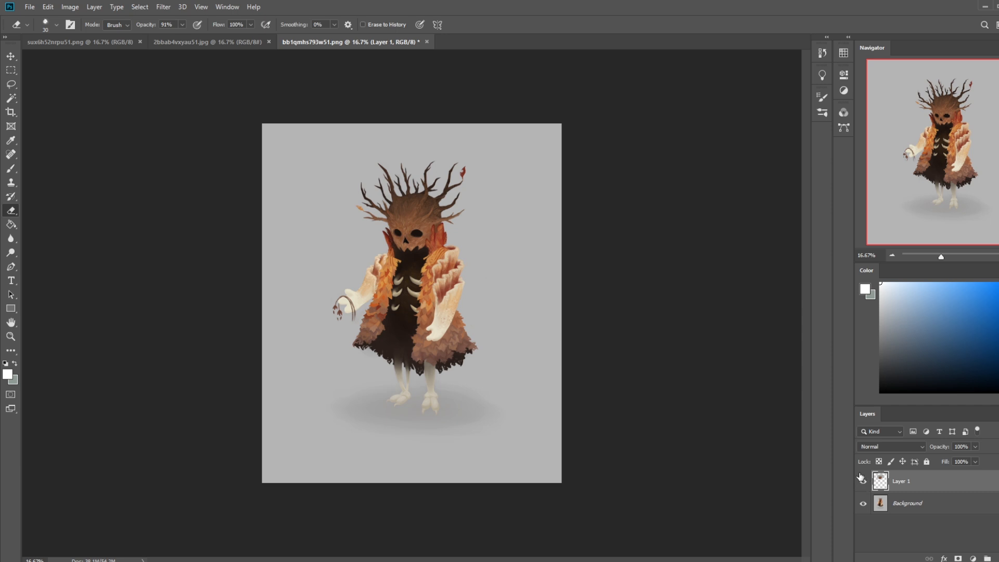
Step: Flatten the enlarged head into the background and set up the Brush at 100% opacity with the grey sampled from the backdrop
key(b)
alt+click(371, 178)
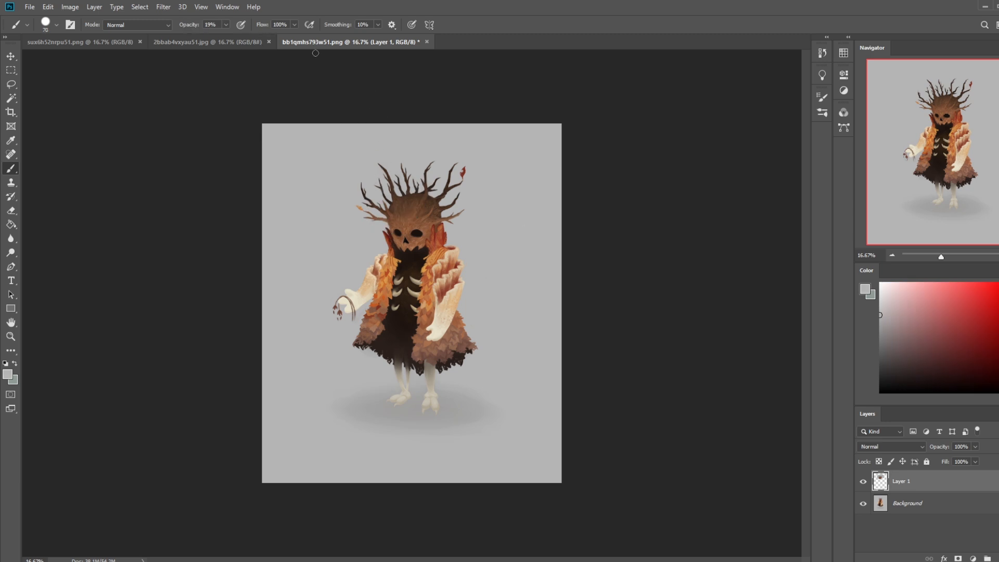
right_click(896, 482)
click(931, 349)
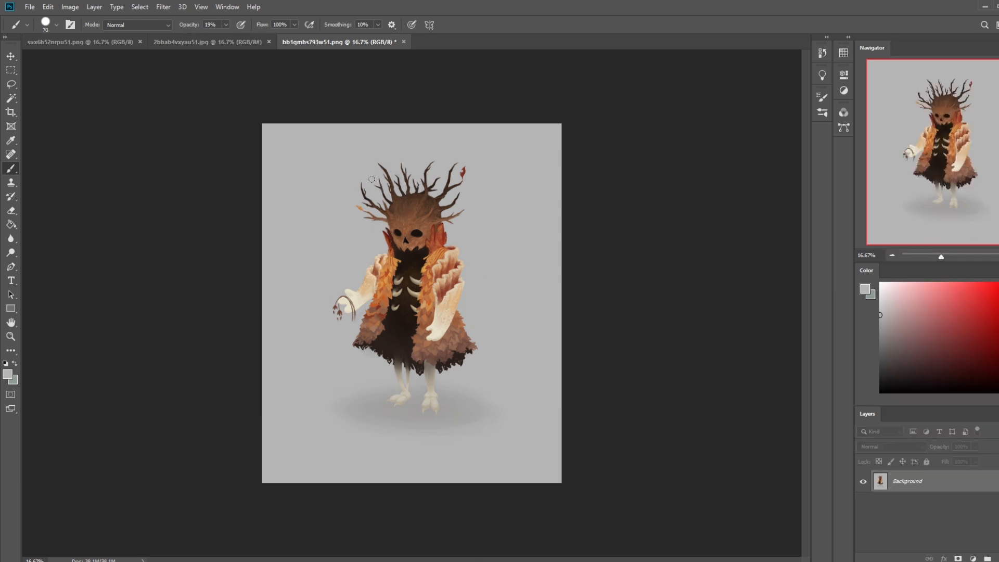
click(226, 26)
drag(225, 36, 292, 49)
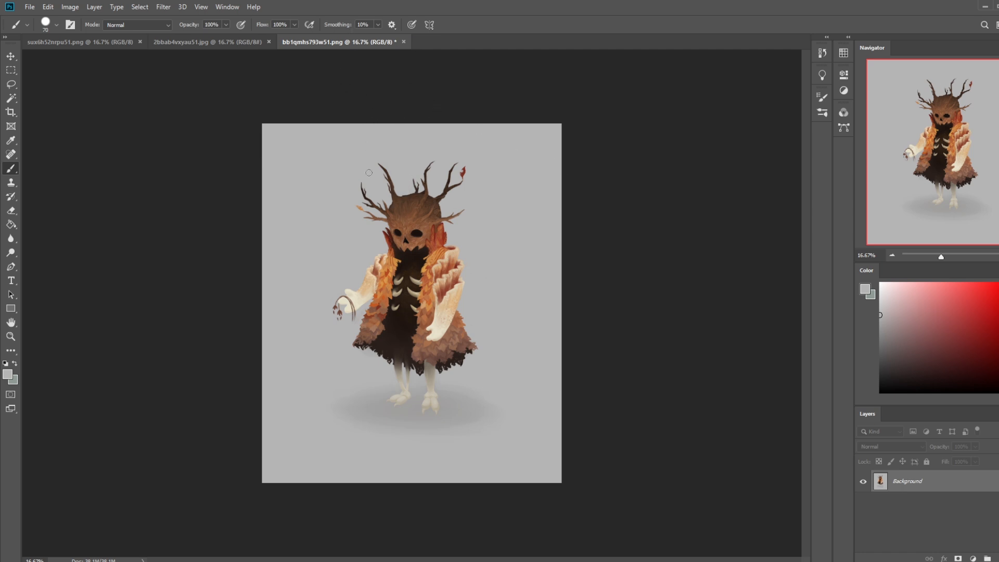
Step: Paint the backdrop grey over several antler branches on the skull head to thin out its crown
drag(383, 186, 378, 155)
mouse_move(452, 174)
mouse_down()
mouse_move(440, 185)
mouse_move(455, 161)
mouse_up()
mouse_move(374, 215)
mouse_down()
mouse_move(360, 222)
mouse_move(381, 223)
mouse_move(365, 217)
mouse_up()
drag(363, 186, 367, 196)
Step: Try painting out all the remaining antlers around the skull head, and undo those strokes
mouse_move(458, 230)
mouse_down()
mouse_move(463, 193)
mouse_move(437, 213)
mouse_move(428, 191)
mouse_move(389, 197)
mouse_move(380, 220)
mouse_move(401, 192)
mouse_move(383, 225)
mouse_move(370, 199)
mouse_move(358, 201)
mouse_move(397, 175)
mouse_up()
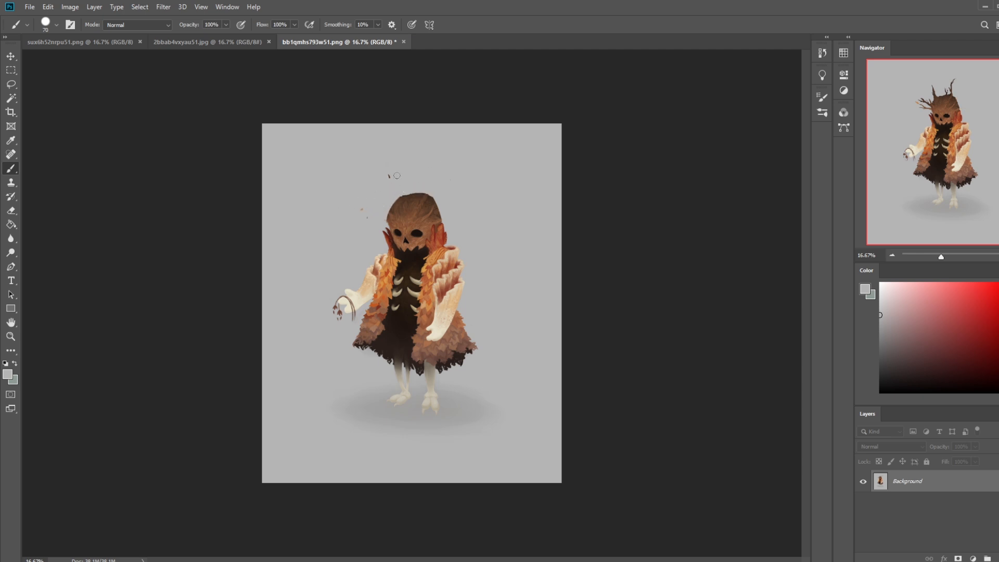
key(ctrl+z)
key(ctrl+z)
key(ctrl+z)
key(ctrl+z)
key(ctrl+z)
key(ctrl+z)
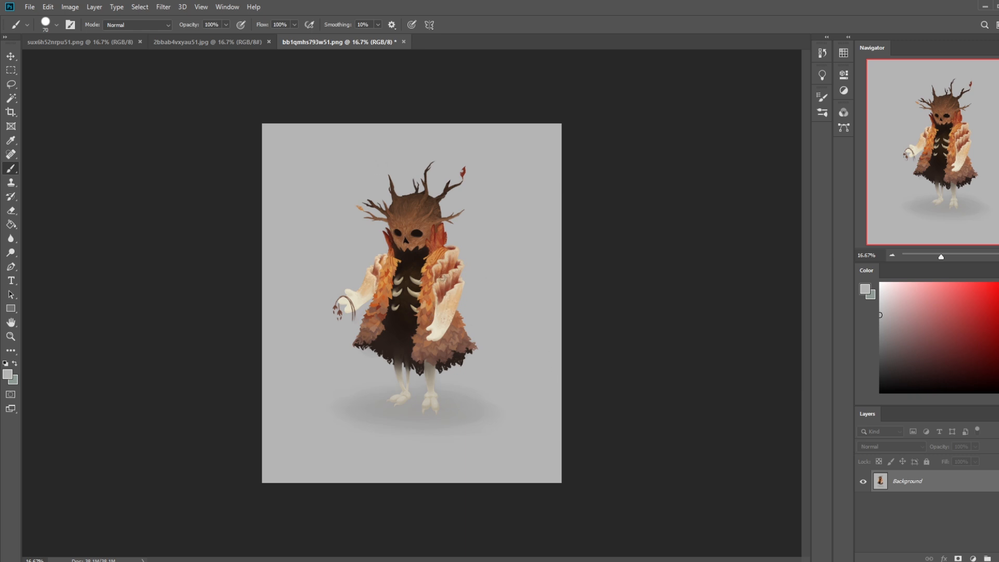
Step: Enlarge the brush and paint the backdrop grey over the lower part of the figure's coat to cut it short
key(bracketright)
key(bracketright)
key(bracketright)
key(bracketright)
key(bracketright)
key(bracketright)
key(bracketright)
key(bracketright)
key(bracketright)
mouse_move(368, 328)
mouse_down()
mouse_move(377, 359)
mouse_move(377, 333)
mouse_move(380, 357)
mouse_move(445, 354)
mouse_move(467, 321)
mouse_move(457, 343)
mouse_move(474, 353)
mouse_up()
Step: Reduce the brush to 125 px and paint a grey gap between the figure's legs
key(bracketleft)
key(bracketleft)
key(bracketleft)
key(bracketleft)
key(bracketleft)
mouse_move(406, 335)
mouse_down()
mouse_move(416, 377)
mouse_move(418, 353)
mouse_up()
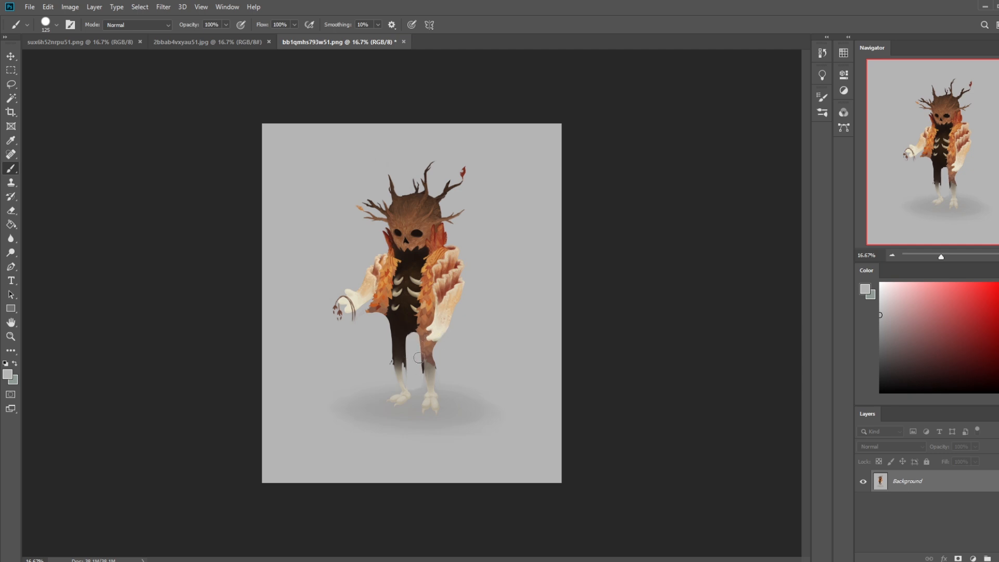
Step: Lasso the figure's upper body, copy it to a new layer and move it straight down to shorten the legs
key(l)
mouse_move(462, 349)
mouse_down()
mouse_move(541, 196)
mouse_move(504, 310)
mouse_up()
key(ctrl+j)
key(v)
drag(437, 263, 438, 276)
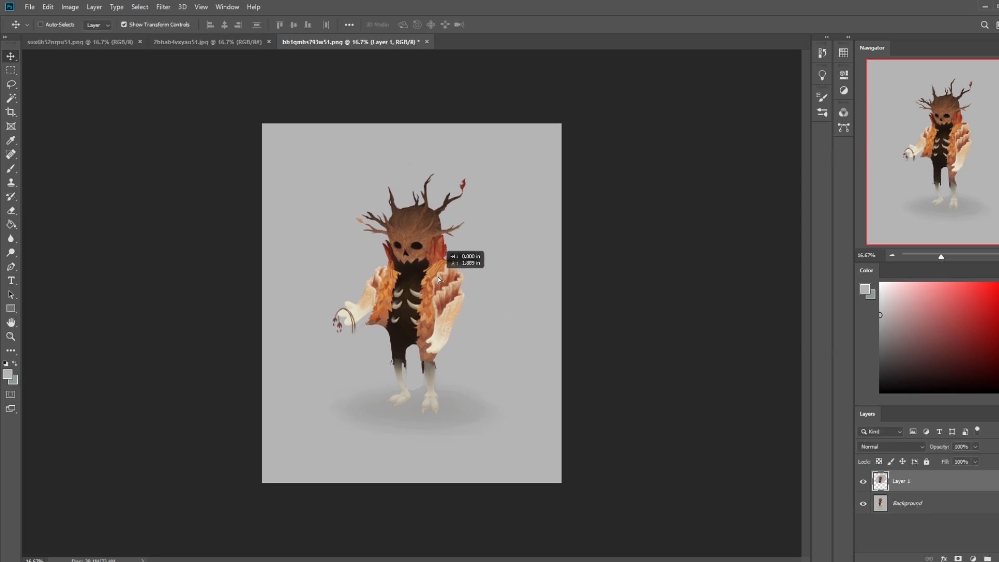
Step: Flatten the antlered skull painting and close its document, saving the changes
key(b)
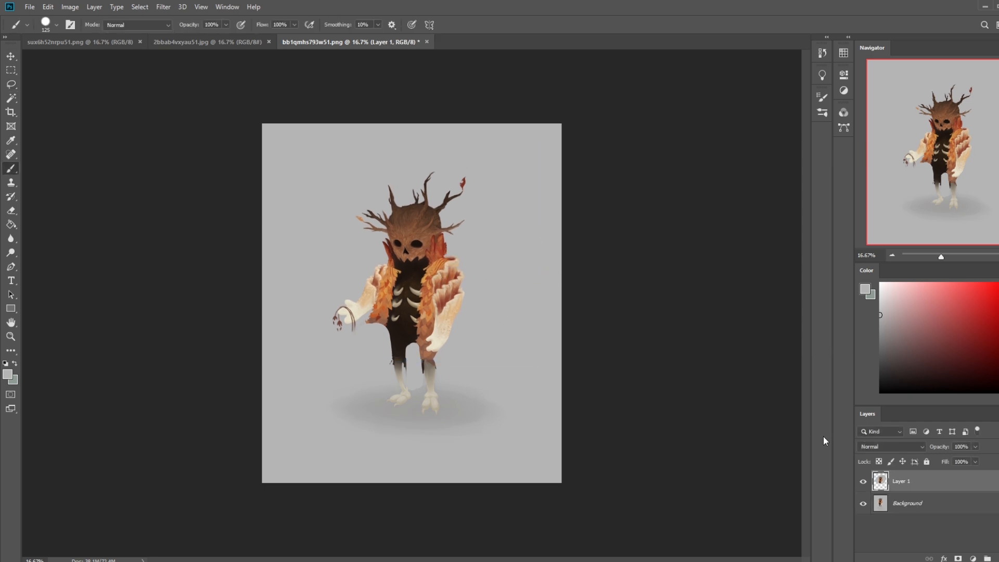
right_click(906, 485)
click(933, 347)
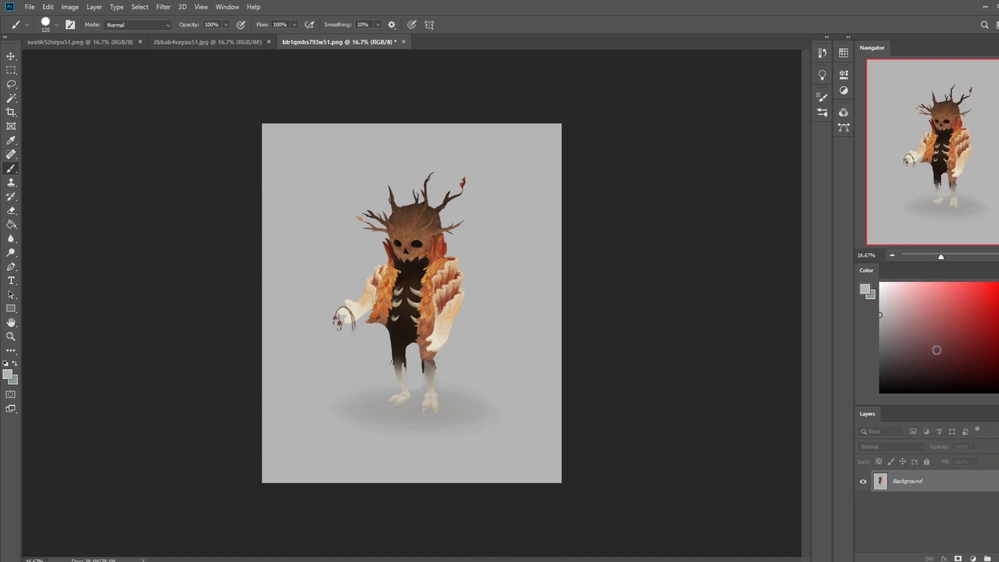
click(403, 42)
click(468, 213)
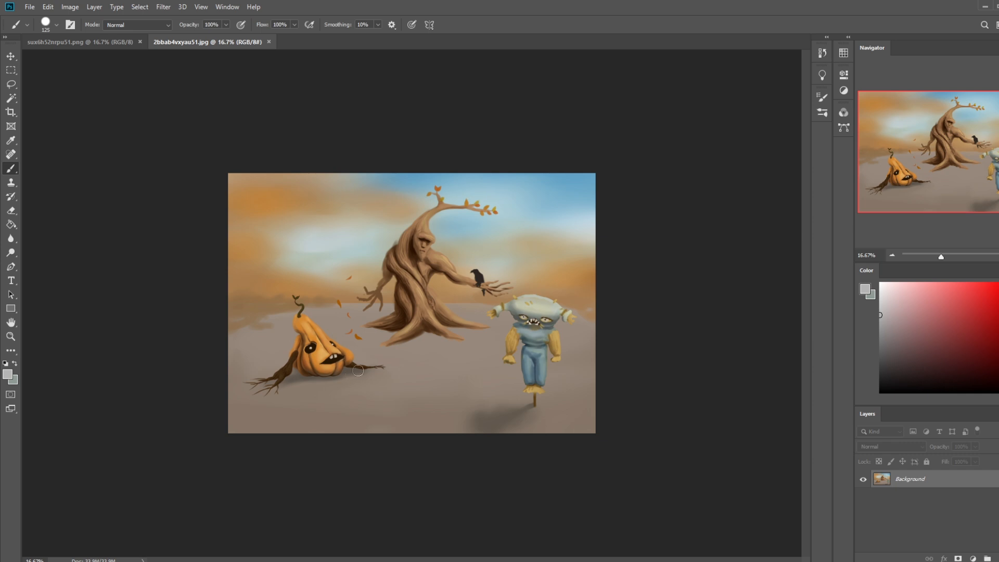
Step: Sample the pumpkin's orange and paint around its eyes with a smaller brush to make them smaller
alt+click(313, 337)
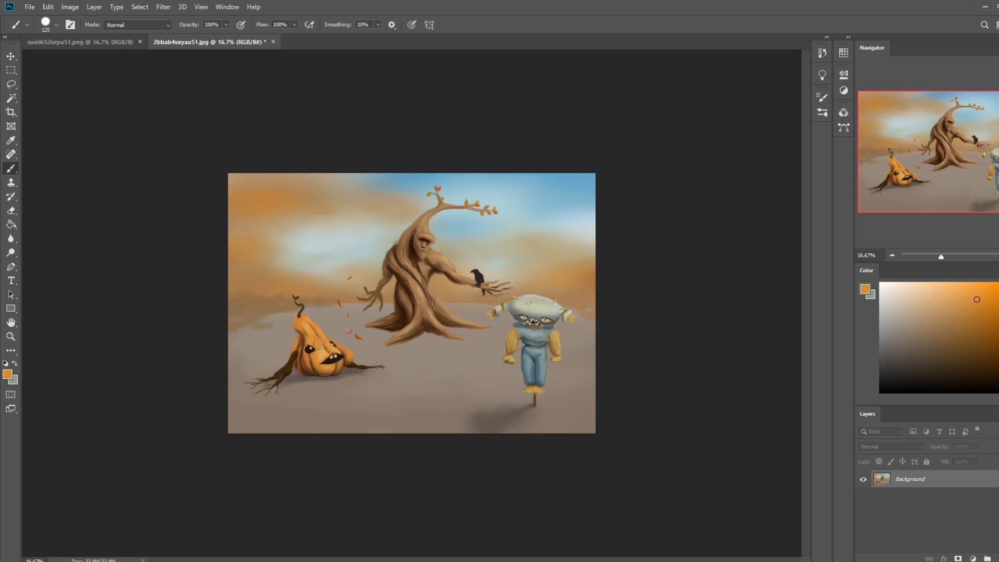
key([)
drag(311, 341, 316, 349)
Step: Sketch two slanted oval eyes and a small mouth in the sky with brown sampled near the pumpkin, replacing a wider mouth attempt
alt+click(336, 388)
mouse_move(333, 196)
mouse_down()
mouse_move(317, 222)
mouse_move(363, 220)
mouse_up()
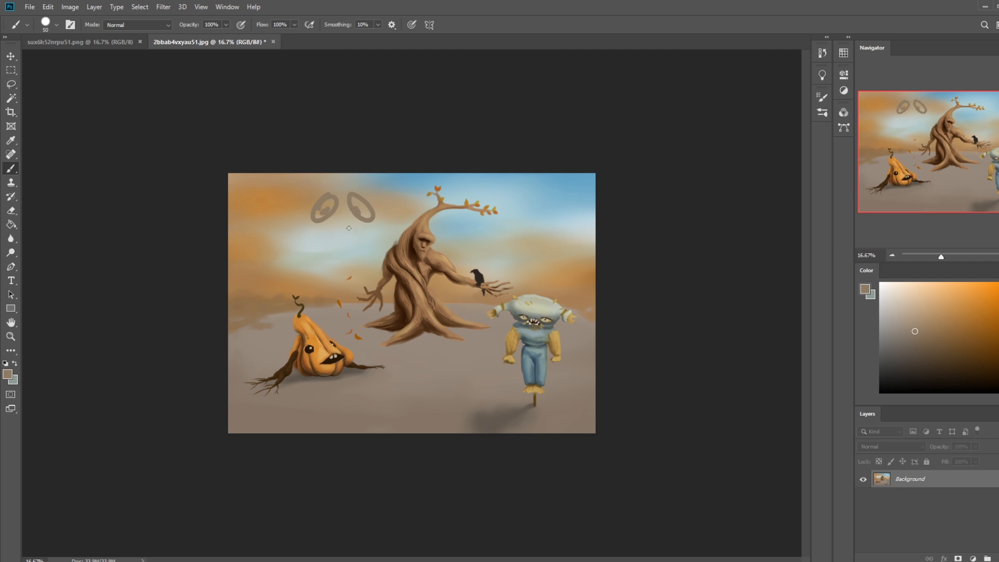
mouse_move(333, 236)
mouse_down()
mouse_move(356, 234)
mouse_move(334, 237)
mouse_move(383, 250)
mouse_move(299, 249)
mouse_up()
key(ctrl+z)
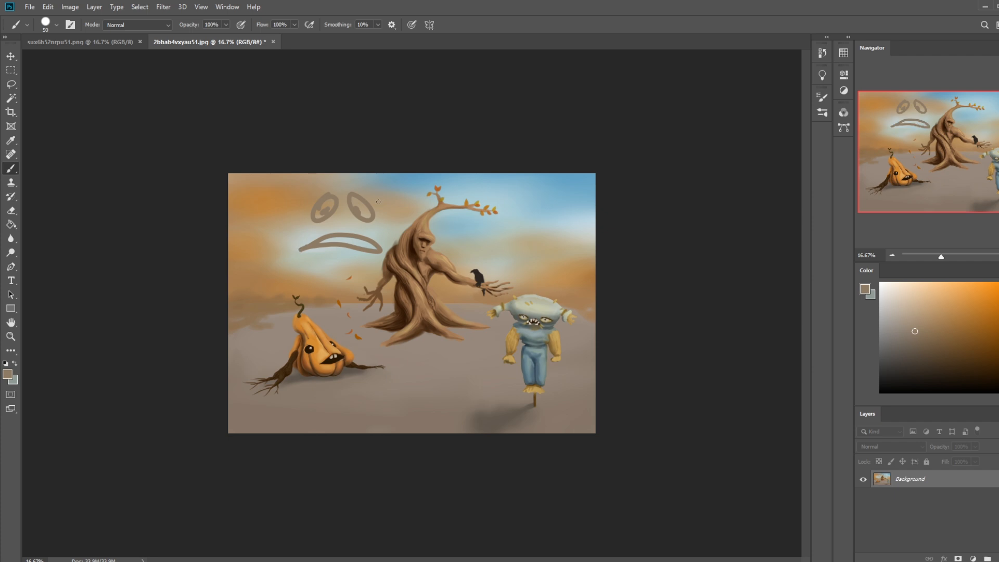
key(ctrl+z)
mouse_move(327, 233)
mouse_down()
mouse_move(352, 234)
mouse_move(331, 237)
mouse_up()
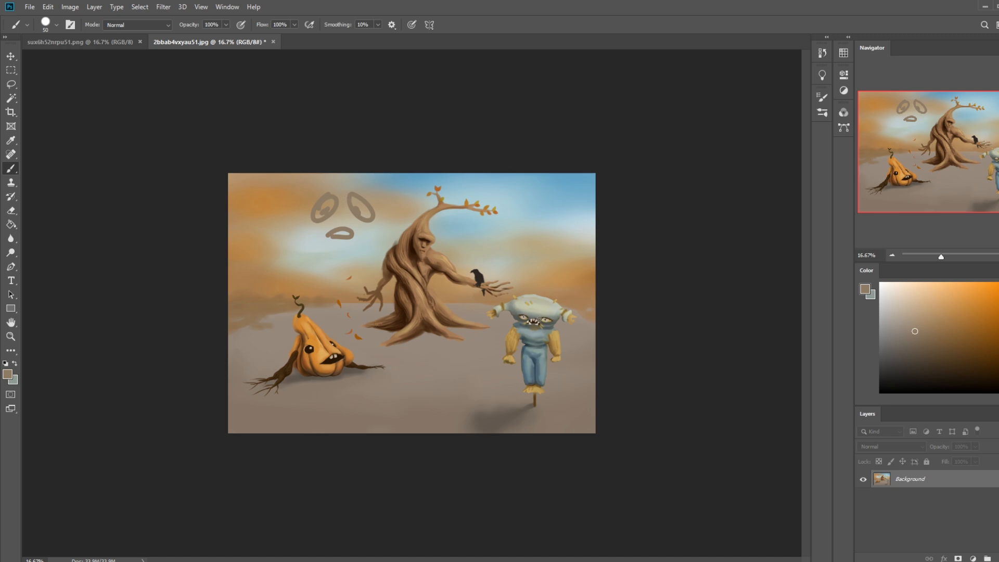
Step: Repaint the scarecrow's eyes as small dark dots, sampling the dark colour from the crow
key(alt)
alt+click(544, 318)
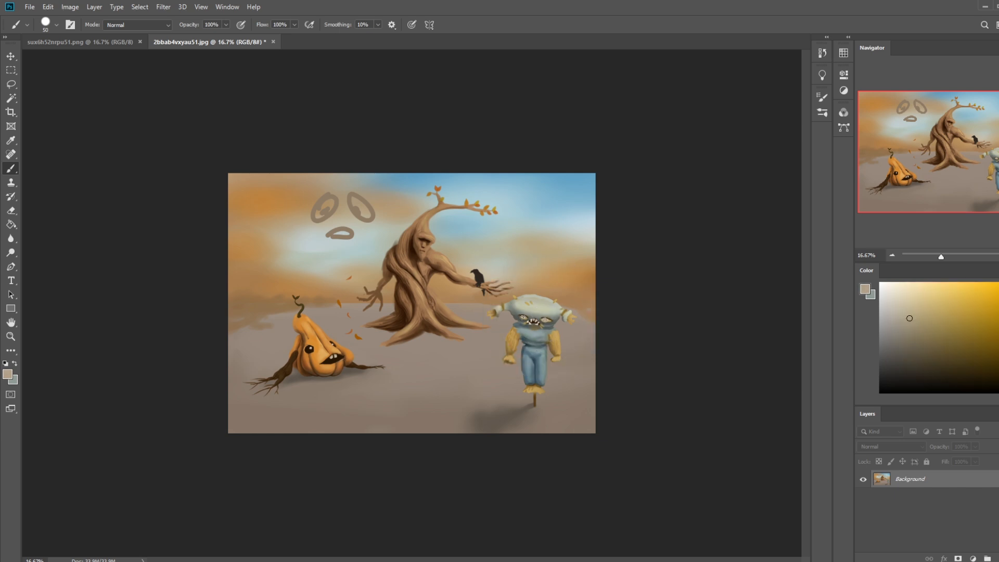
key(alt)
alt+click(476, 279)
click(523, 316)
Step: Close the tree, pumpkin and scarecrow painting, saving it as a progressive JPEG at quality 11
click(273, 42)
click(477, 214)
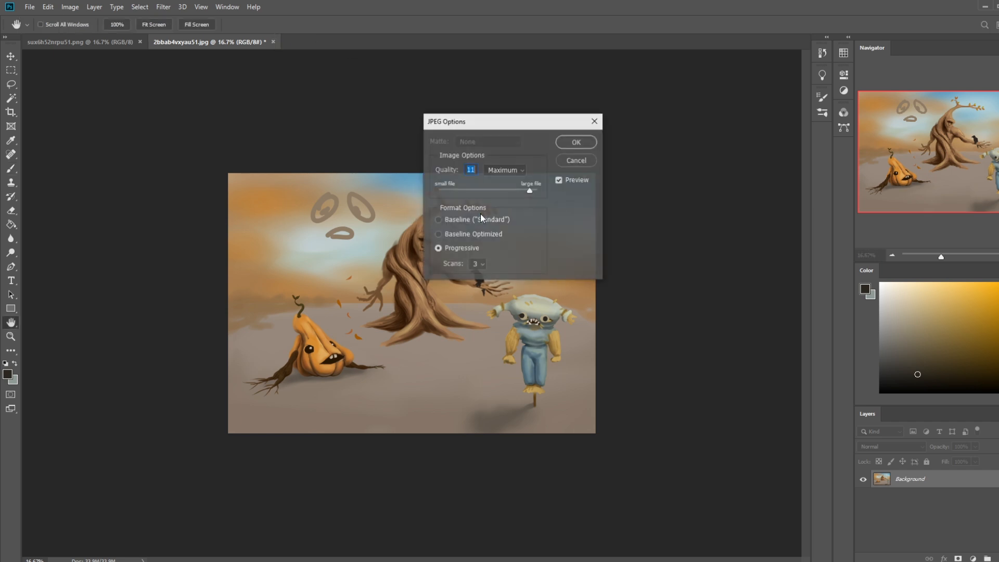
click(576, 141)
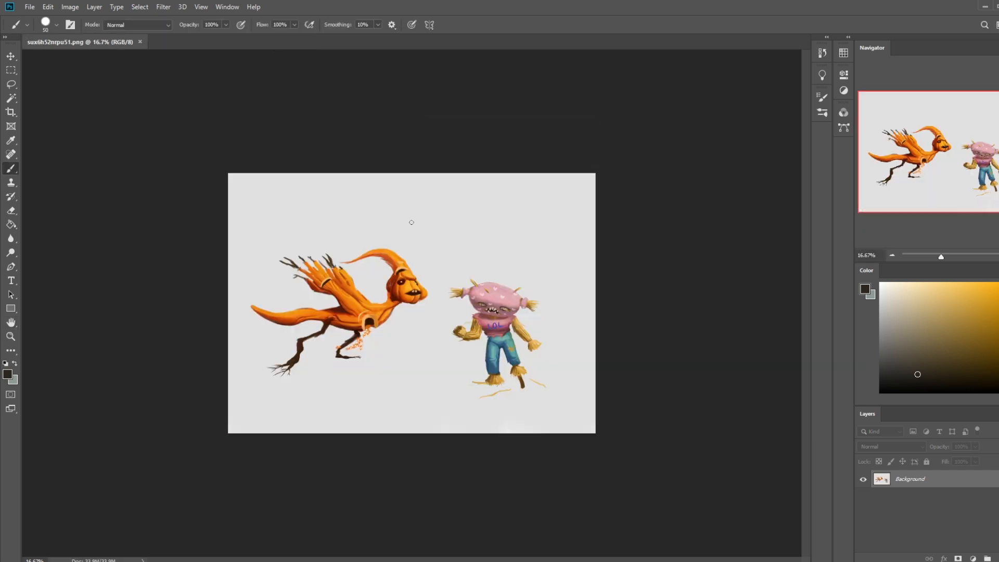
Step: Repaint the orange pumpkin creature's eye with colours sampled from its face
alt+click(406, 276)
key(])
drag(405, 278, 406, 280)
alt+click(400, 282)
Step: Choose the 30 px sketching brush and sketch a round-headed creature with a leafy, trailing body between the two characters
right_click(507, 318)
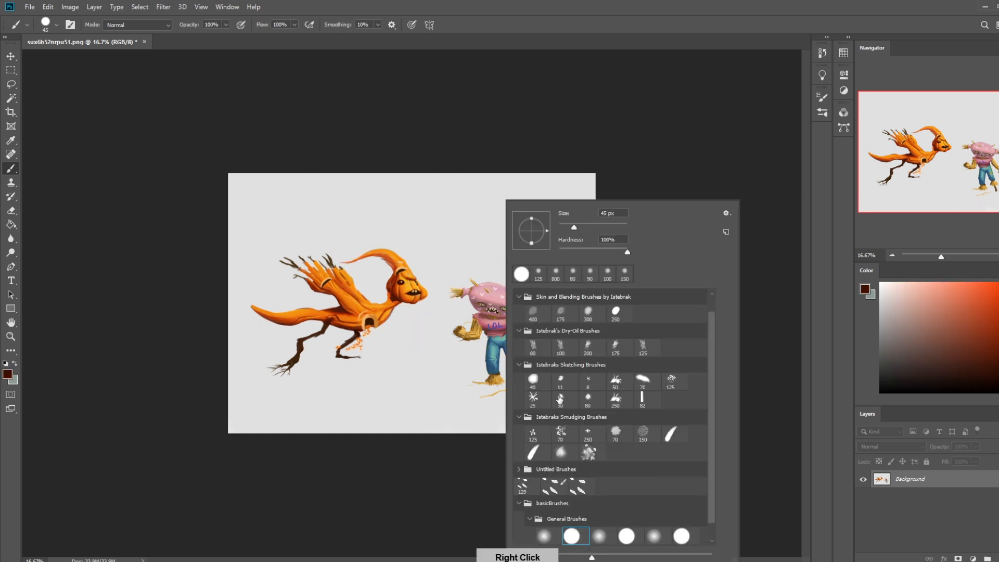
double_click(559, 399)
mouse_move(446, 346)
mouse_down()
mouse_move(391, 340)
mouse_move(453, 362)
mouse_move(398, 399)
mouse_move(356, 404)
mouse_up()
mouse_move(416, 394)
mouse_down()
mouse_move(387, 410)
mouse_move(404, 418)
mouse_move(421, 393)
mouse_move(419, 414)
mouse_up()
mouse_move(430, 341)
mouse_down()
mouse_move(427, 350)
mouse_move(426, 339)
mouse_move(356, 357)
mouse_up()
key(ctrl+z)
key(ctrl+z)
key(ctrl+z)
mouse_move(418, 370)
mouse_down()
mouse_move(383, 363)
mouse_move(406, 367)
mouse_move(373, 350)
mouse_up()
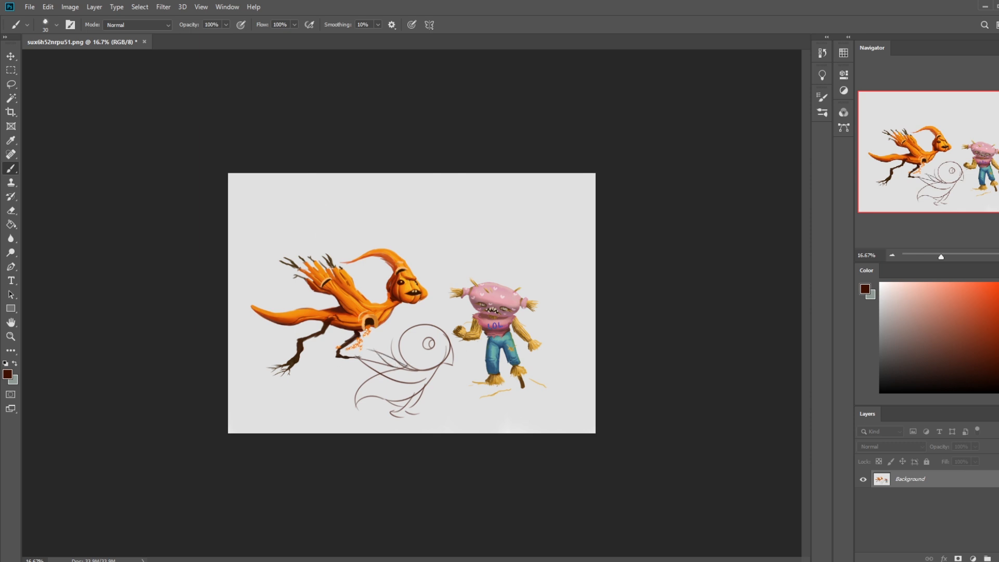
Step: Add contour lines and a grinning mouth to the sketched creature's round head
drag(415, 379, 403, 391)
drag(446, 311, 439, 315)
key(ctrl+z)
drag(416, 327, 411, 367)
mouse_move(428, 331)
mouse_down()
mouse_move(429, 368)
mouse_move(452, 355)
mouse_move(423, 366)
mouse_move(446, 356)
mouse_move(438, 358)
mouse_up()
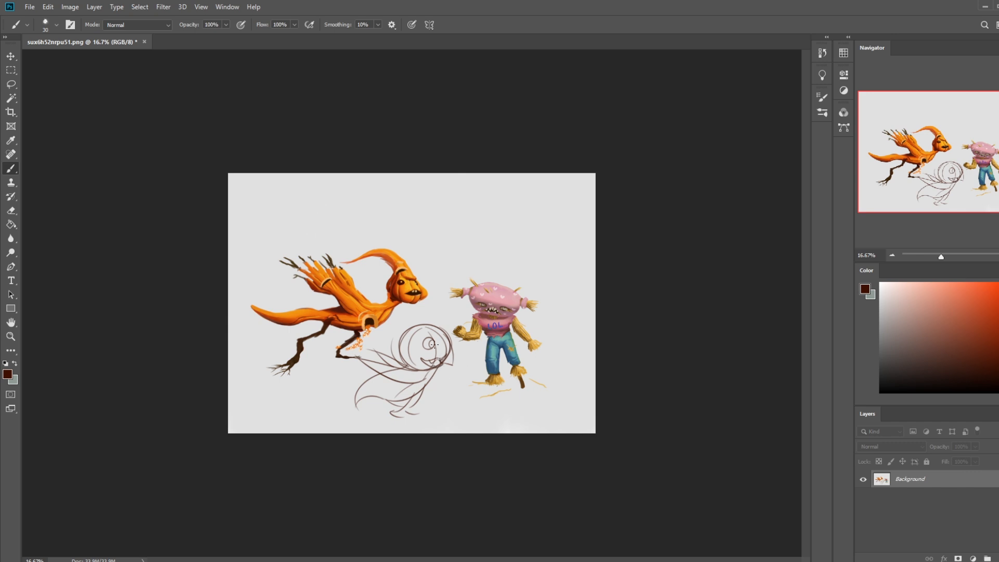
mouse_move(422, 359)
mouse_down()
mouse_move(415, 346)
mouse_move(428, 362)
mouse_up()
mouse_move(524, 222)
mouse_down()
mouse_move(470, 242)
mouse_move(236, 229)
mouse_move(243, 241)
mouse_move(230, 239)
mouse_move(251, 210)
mouse_move(364, 227)
mouse_up()
key(ctrl+z)
key(ctrl+z)
Step: Sketch a long S-curved neck rising from the pumpkin creature's head to a serpent-like head with an eye above the scarecrow
drag(531, 193, 408, 284)
mouse_move(448, 209)
mouse_down()
mouse_move(461, 240)
mouse_move(367, 269)
mouse_move(381, 293)
mouse_up()
drag(357, 261, 346, 284)
mouse_move(451, 230)
mouse_down()
mouse_move(551, 190)
mouse_move(534, 225)
mouse_move(572, 240)
mouse_up()
mouse_move(567, 204)
mouse_down()
mouse_move(565, 236)
mouse_move(549, 215)
mouse_move(554, 223)
mouse_up()
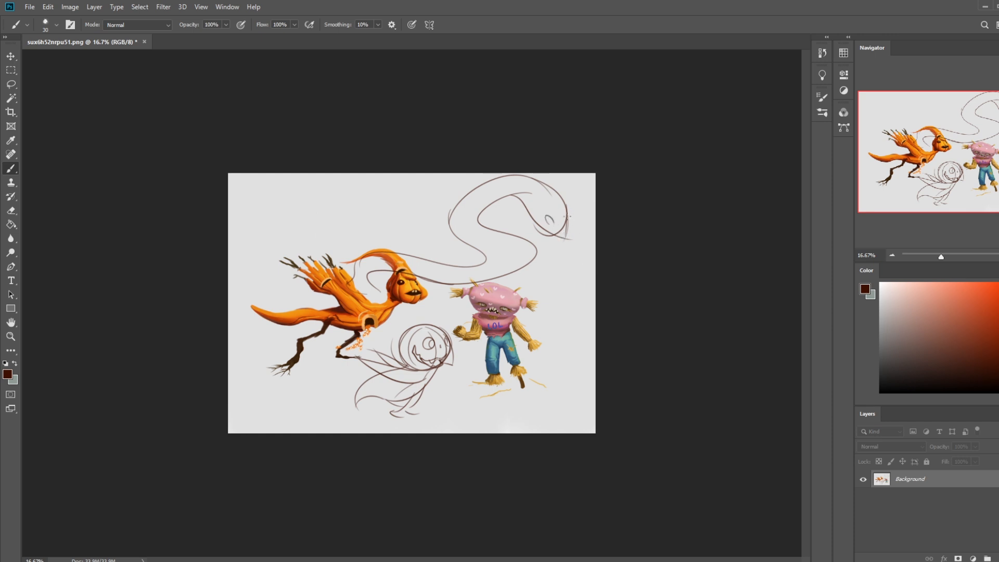
Step: Add a pointed beak to the serpent-like head and an inner contour line along the upper neck
mouse_move(569, 219)
mouse_down()
mouse_move(562, 252)
mouse_move(556, 235)
mouse_up()
key(ctrl+z)
drag(567, 218, 560, 250)
drag(472, 194, 460, 225)
key(ctrl+z)
drag(511, 175, 490, 230)
drag(466, 195, 487, 255)
key(ctrl+z)
drag(460, 212, 487, 265)
key(ctrl+z)
drag(463, 213, 488, 263)
key(ctrl+z)
Step: Add segment contour strokes along the outer bend of the sketched neck, undoing the last stray stroke
drag(454, 230, 472, 268)
drag(467, 201, 454, 230)
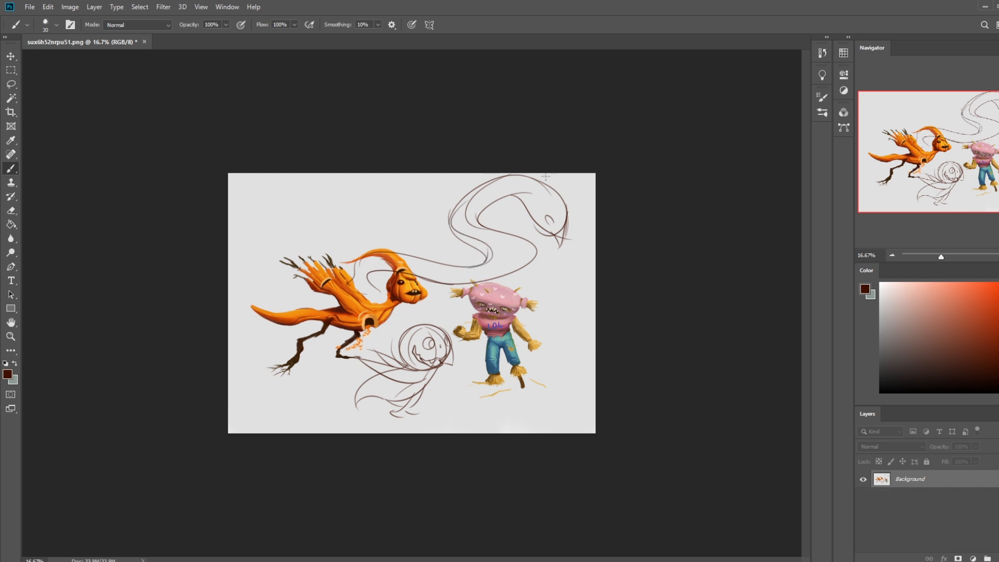
mouse_move(470, 196)
mouse_down()
mouse_move(489, 185)
mouse_move(547, 211)
mouse_up()
key(ctrl+z)
Step: Shrink the painting window to expose the desktop, and gather all the painting files there into a new folder
double_click(562, 15)
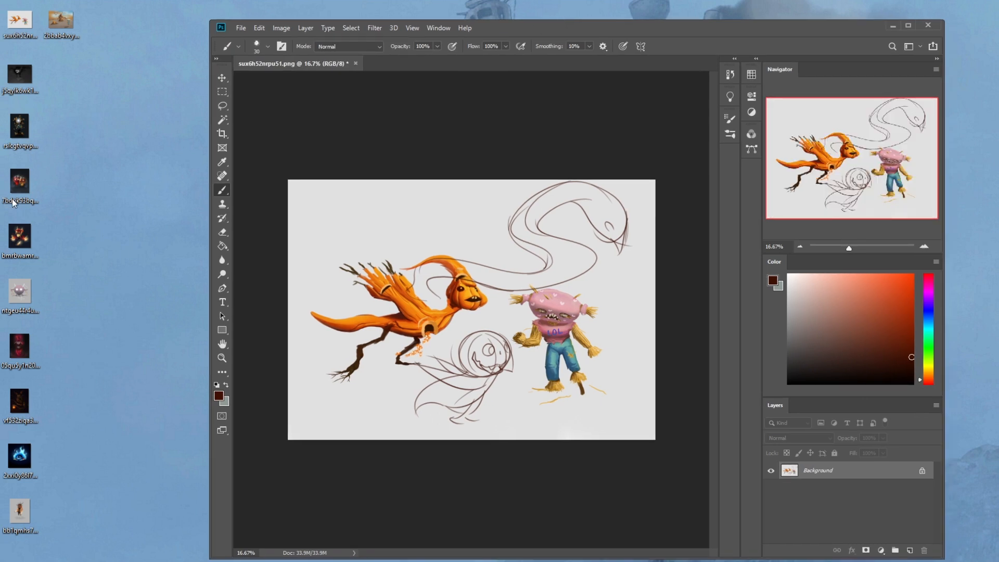
right_click(120, 371)
click(130, 470)
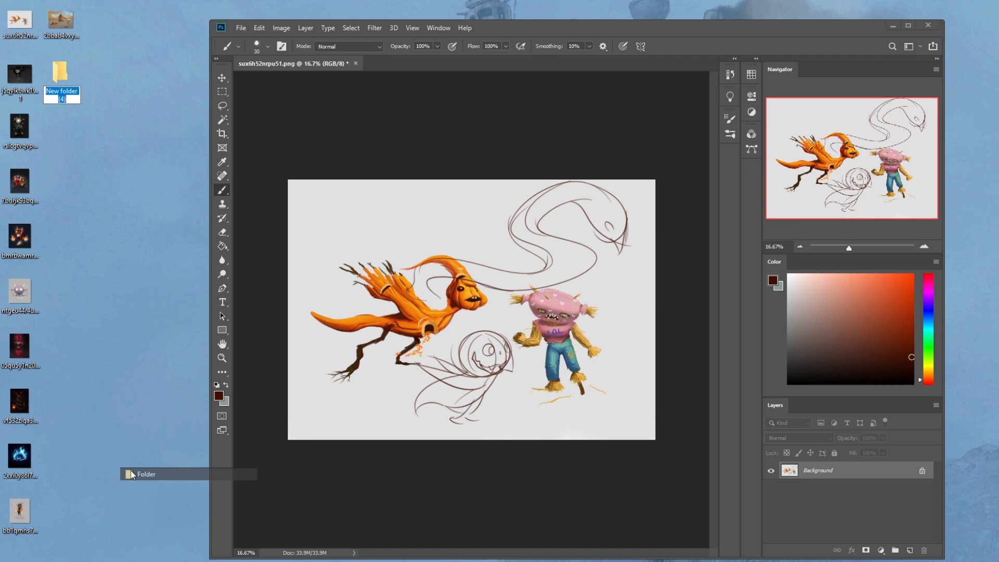
drag(47, 547, 56, 70)
ctrl+click(52, 19)
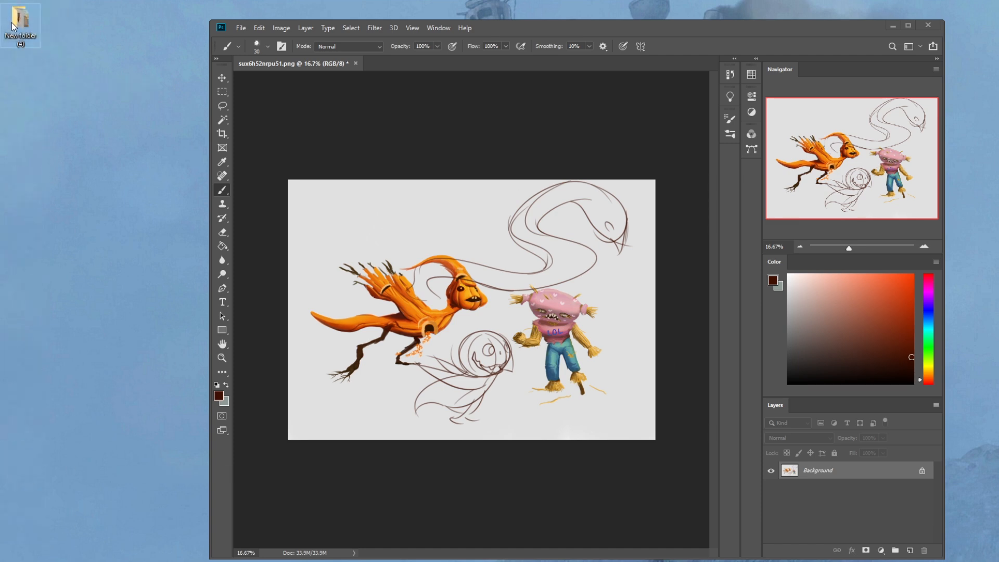
Step: Open the new folder and show its paintings in the Photos viewer, placing the viewer over the folder window
double_click(13, 26)
double_click(344, 204)
click(240, 250)
drag(178, 60, 526, 87)
Step: Review the retouched paintings one after another up to sux6h52nrpu51.png, and close the viewer
click(596, 273)
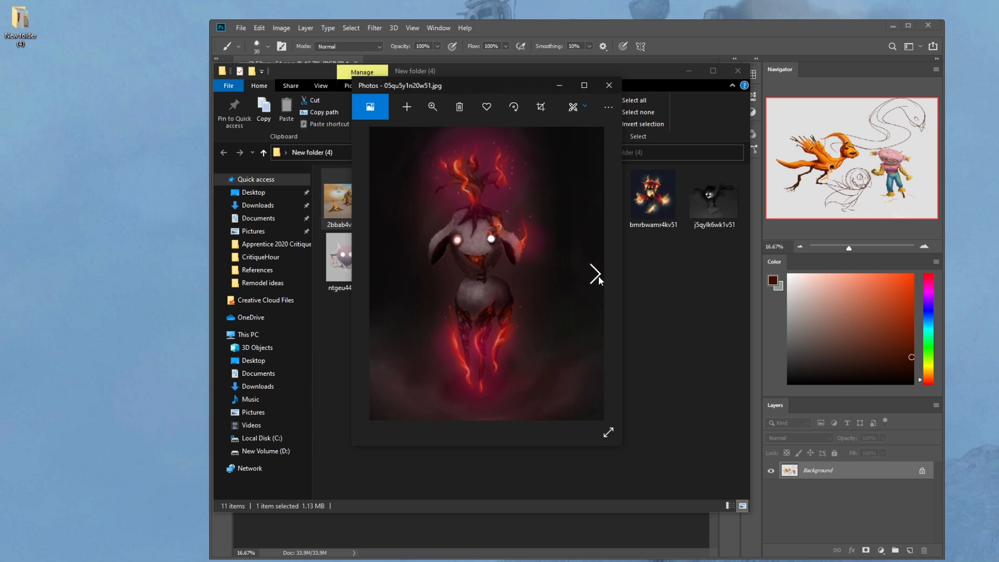
click(596, 274)
click(598, 276)
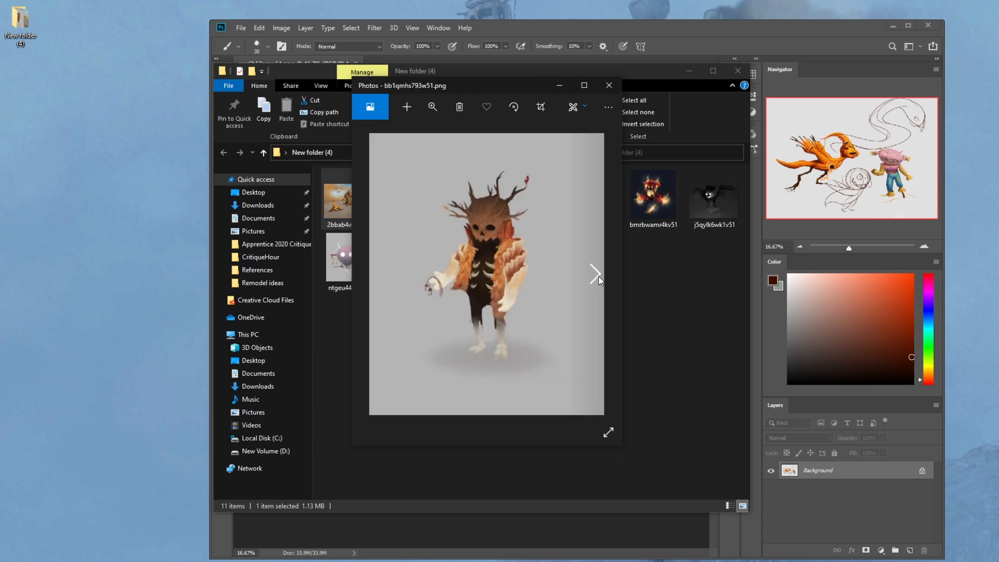
click(597, 274)
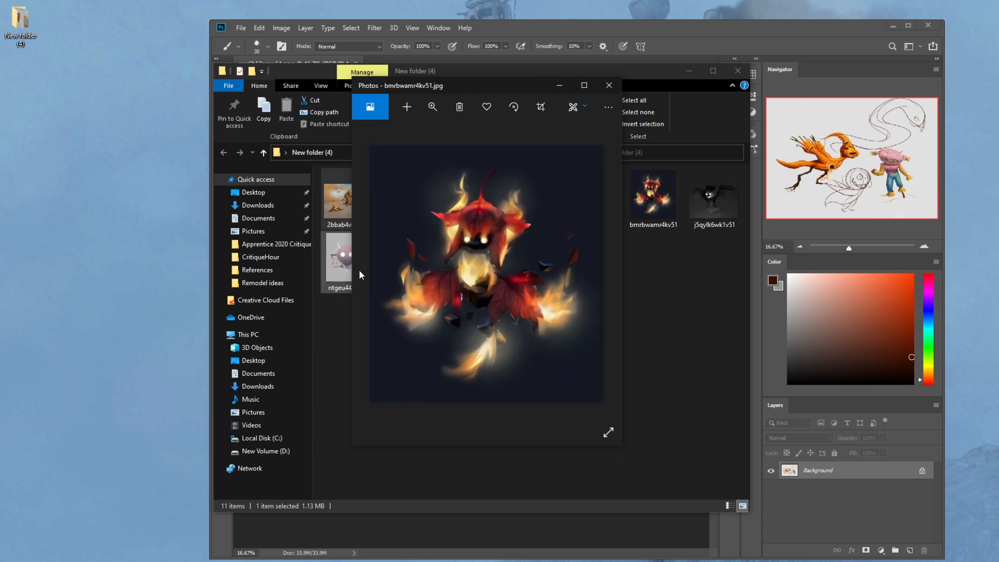
click(386, 272)
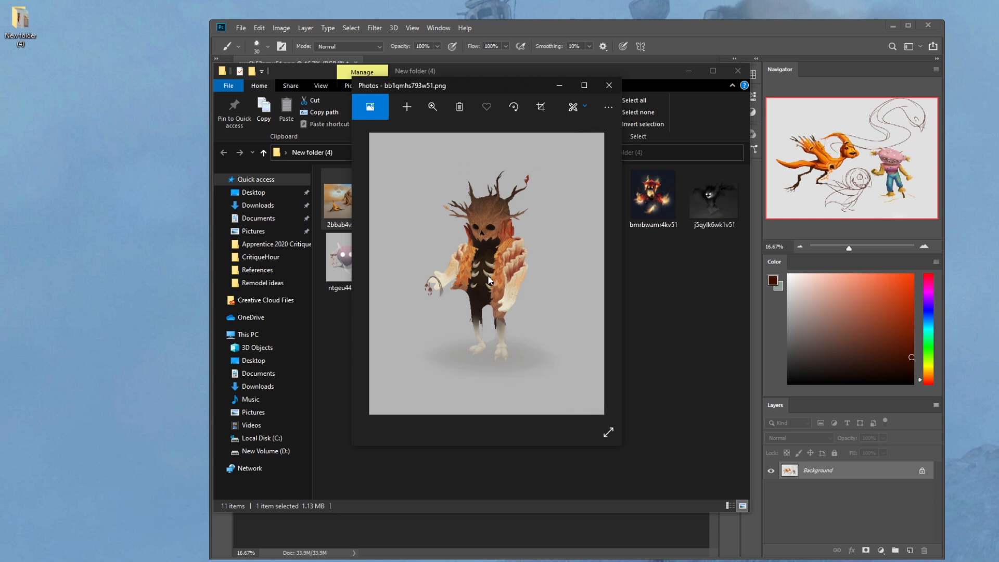
mouse_move(596, 276)
click(596, 274)
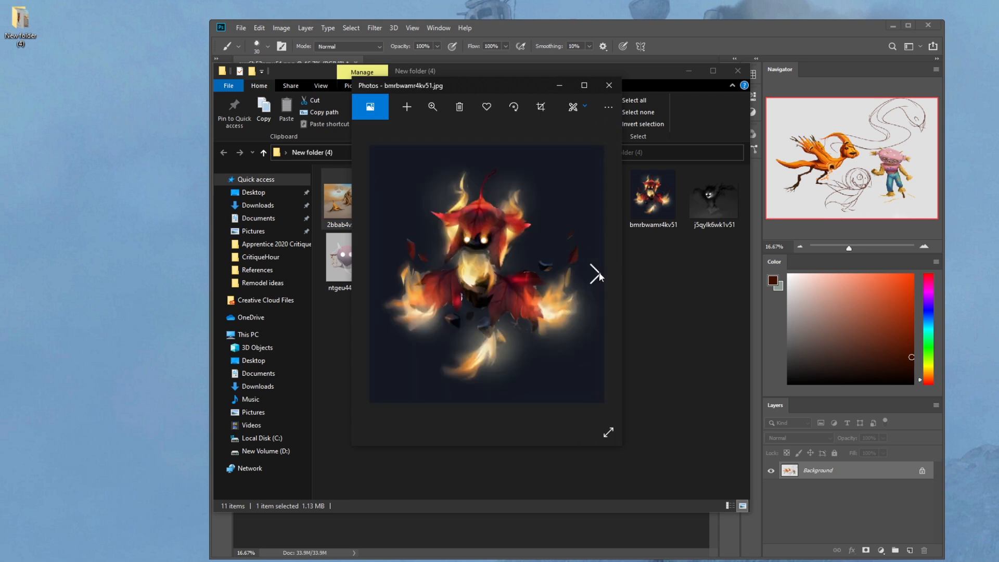
click(599, 271)
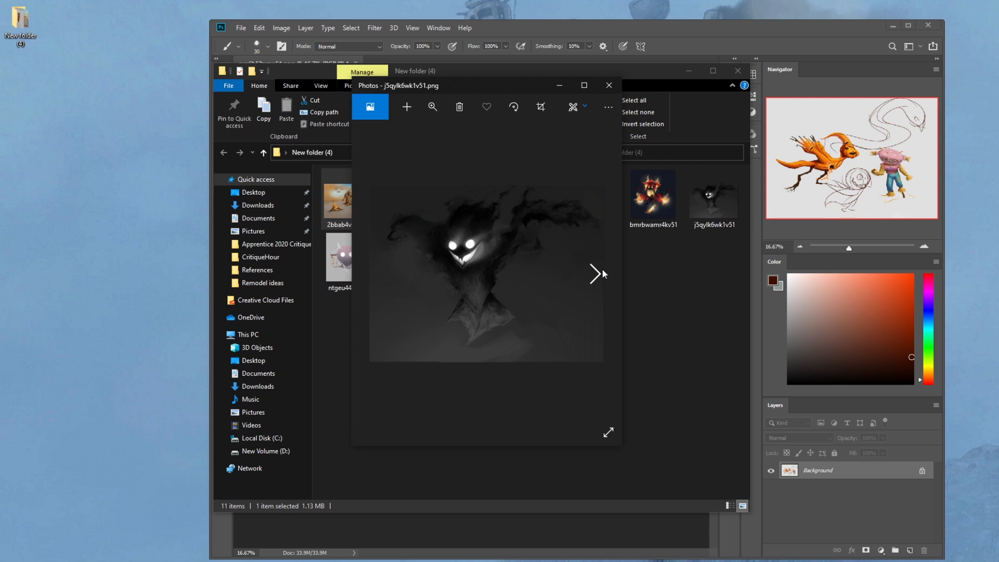
click(602, 272)
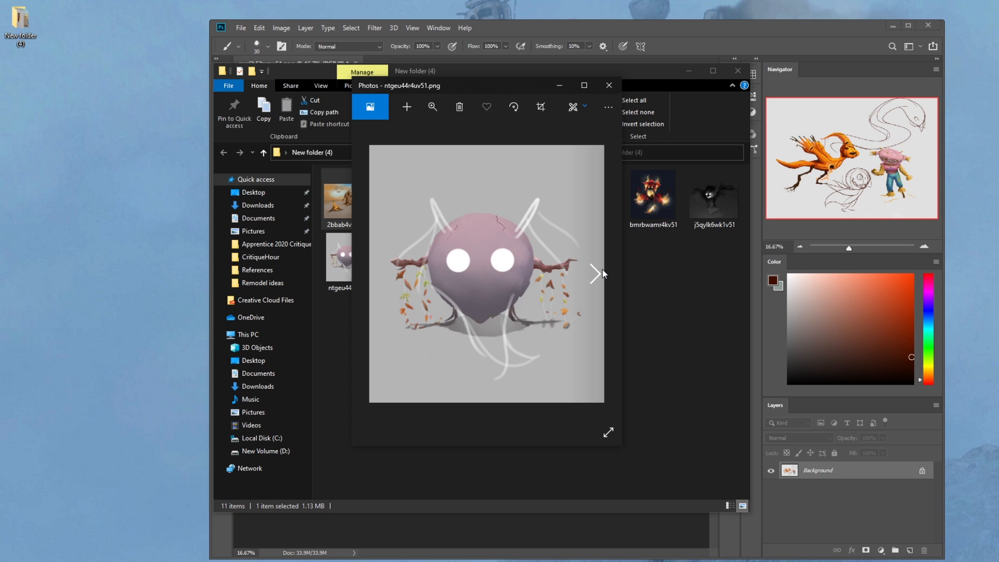
click(603, 273)
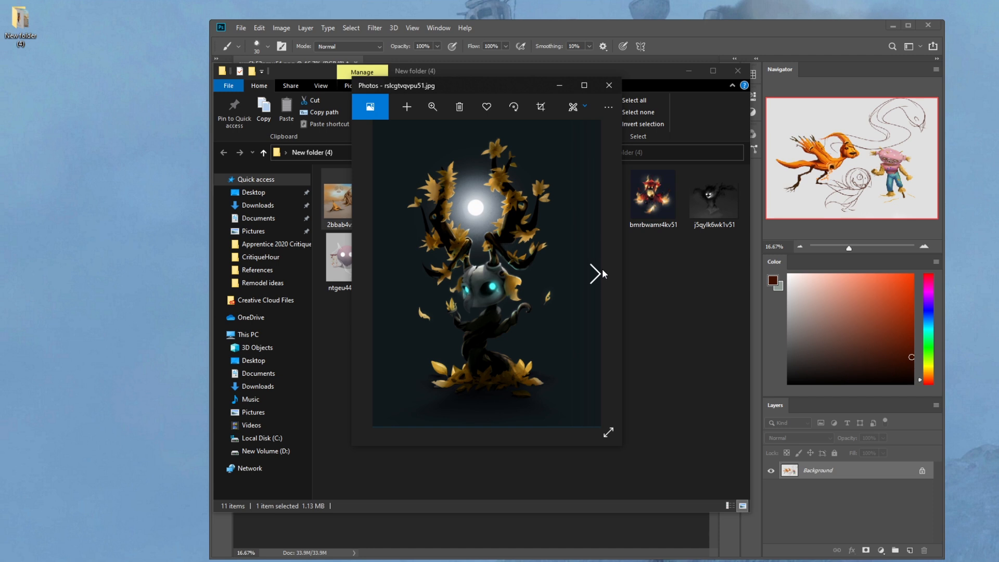
click(602, 268)
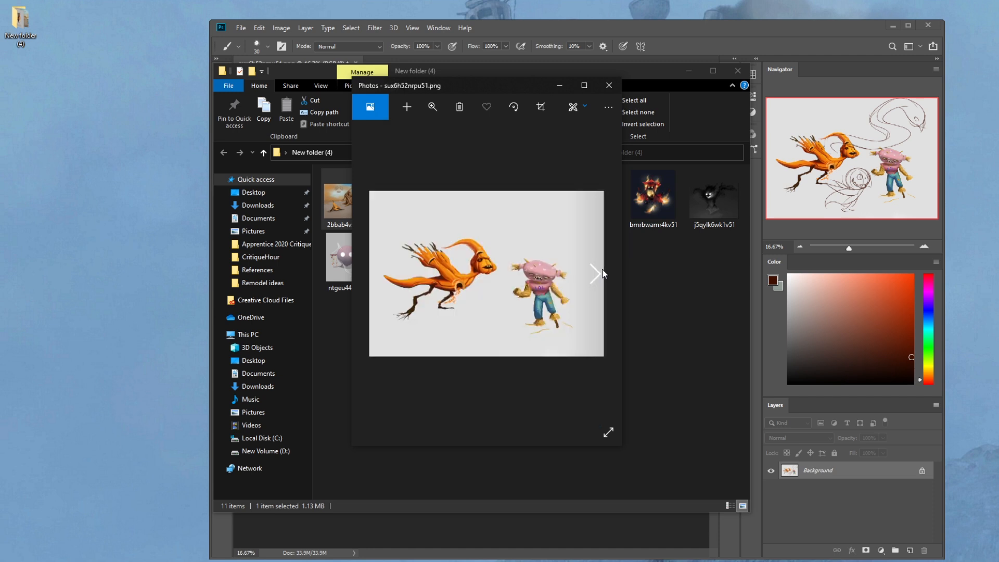
click(610, 86)
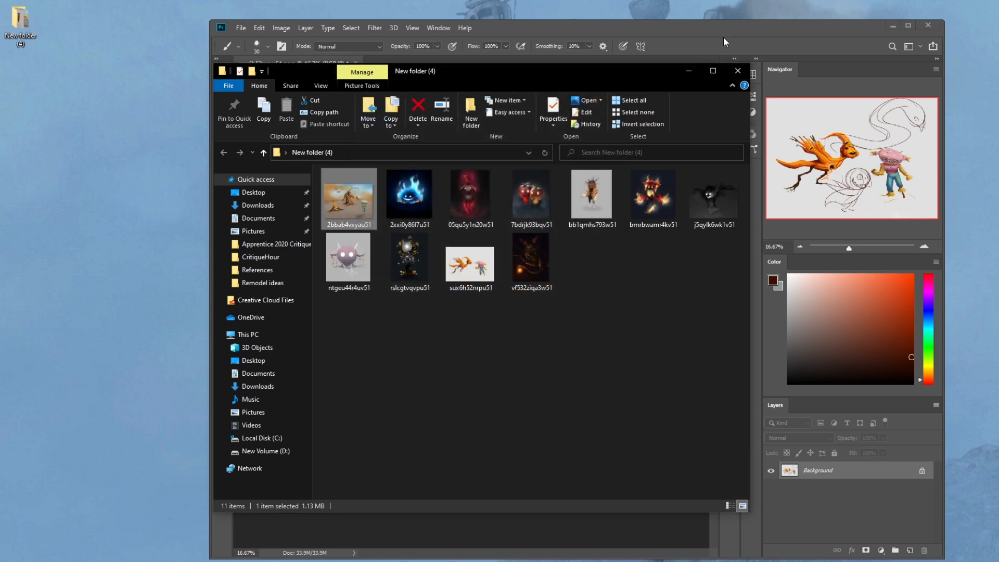
Step: Bring the painting window in front of the folder, and open the Patreon page from istebrak.com in a browser window moved onto this desktop
click(723, 37)
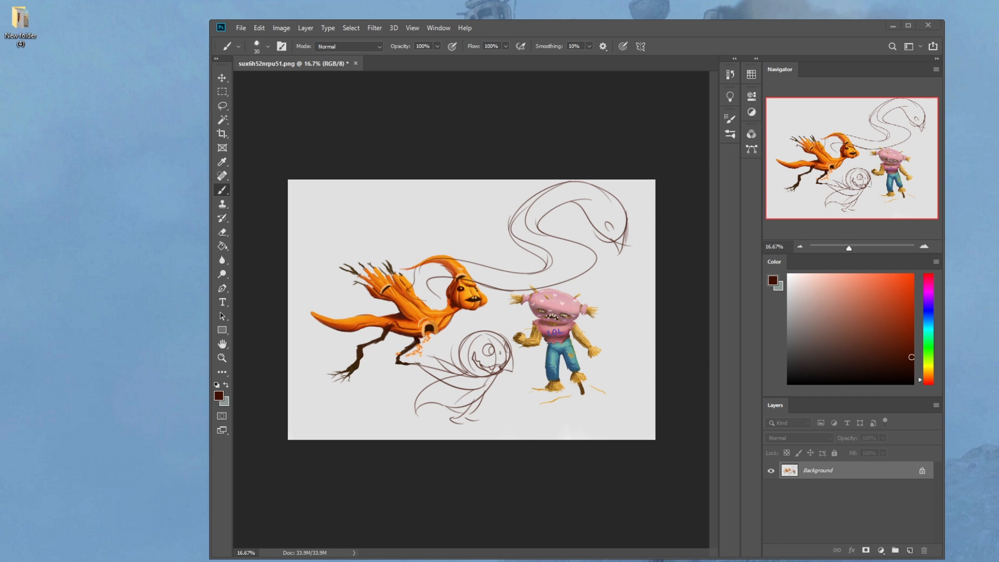
drag(998, 125, 358, 36)
click(511, 256)
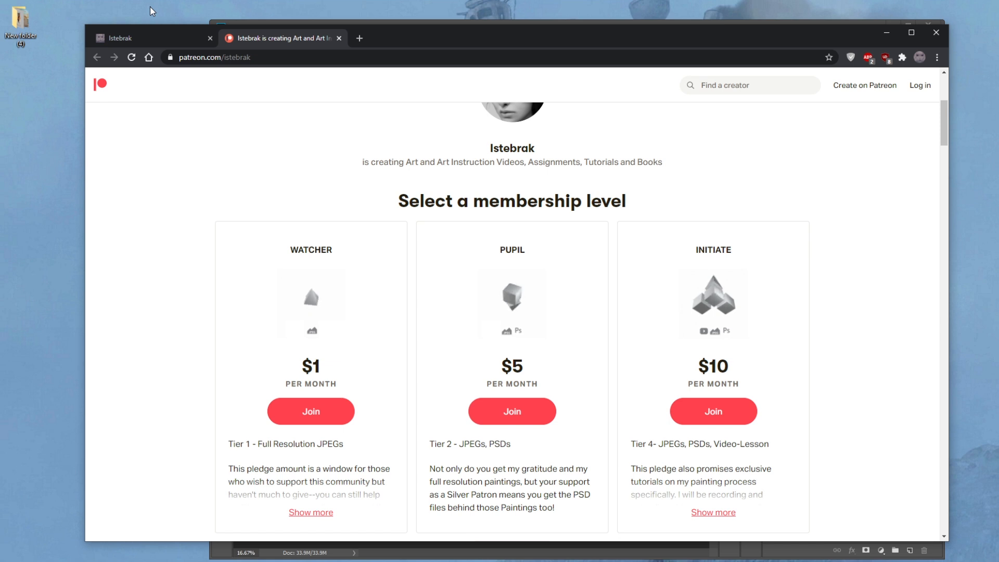
Step: Return to istebrak.com and go to its linked Reddit community to open the Holiday design challenge post
click(147, 38)
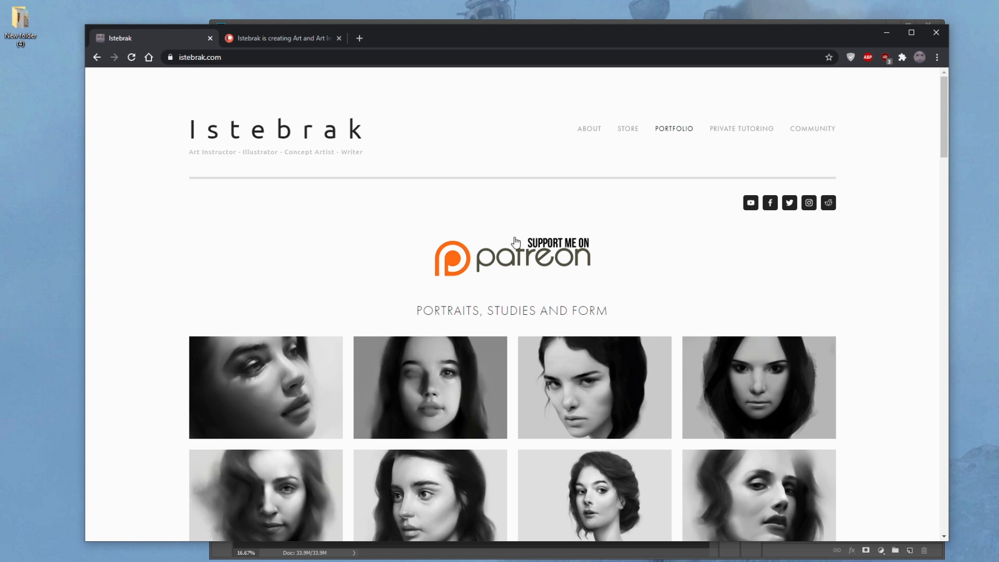
click(828, 202)
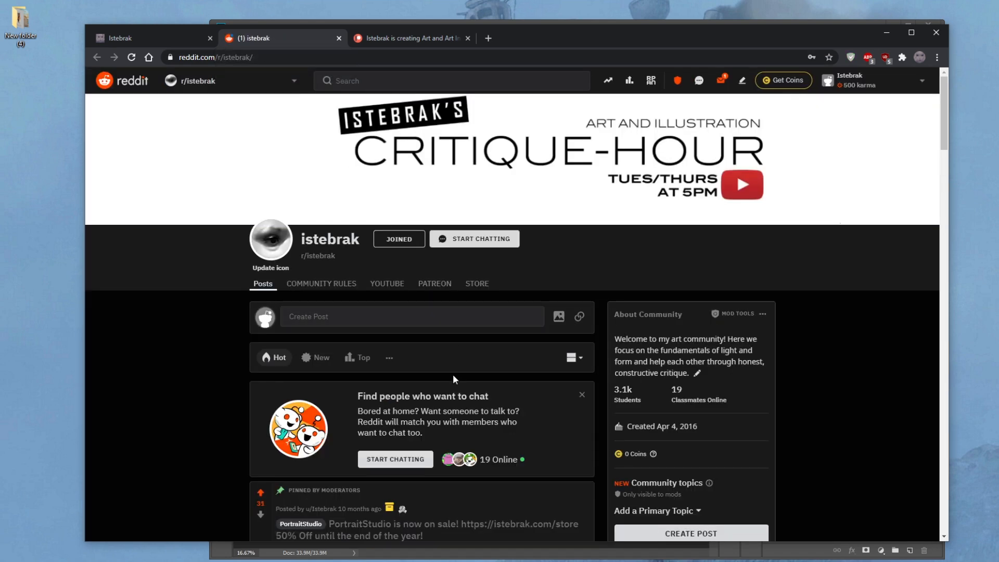
scroll(455, 375, down, 3)
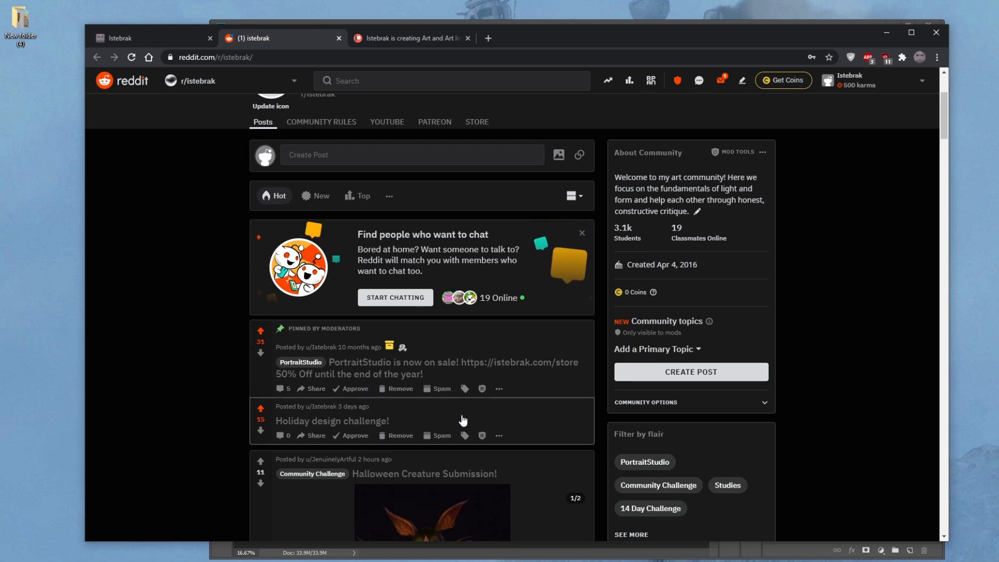
click(433, 415)
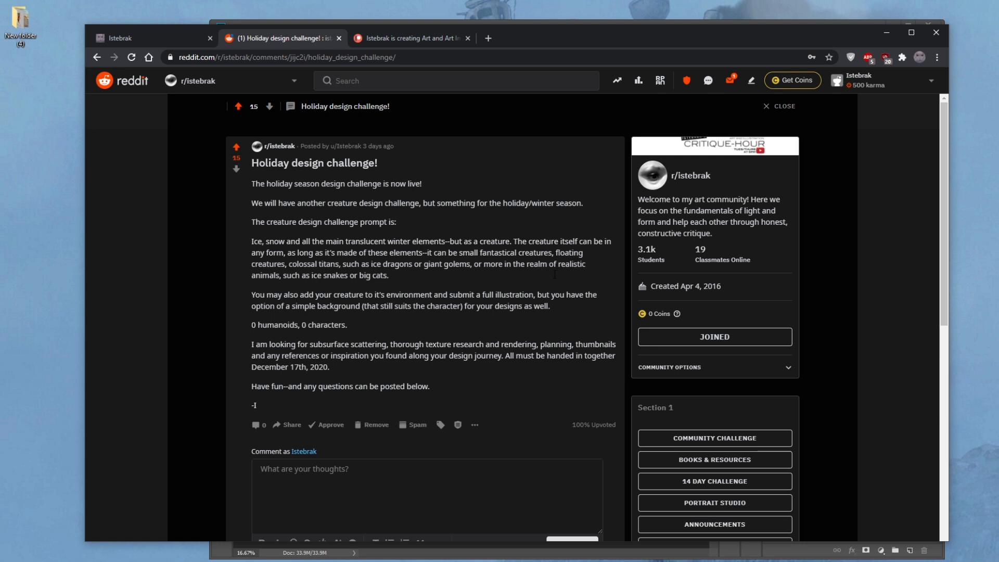
Step: Highlight the "0 humanoids, 0 characters" rule in the challenge post and show the system calendar for checking dates
drag(347, 324, 251, 324)
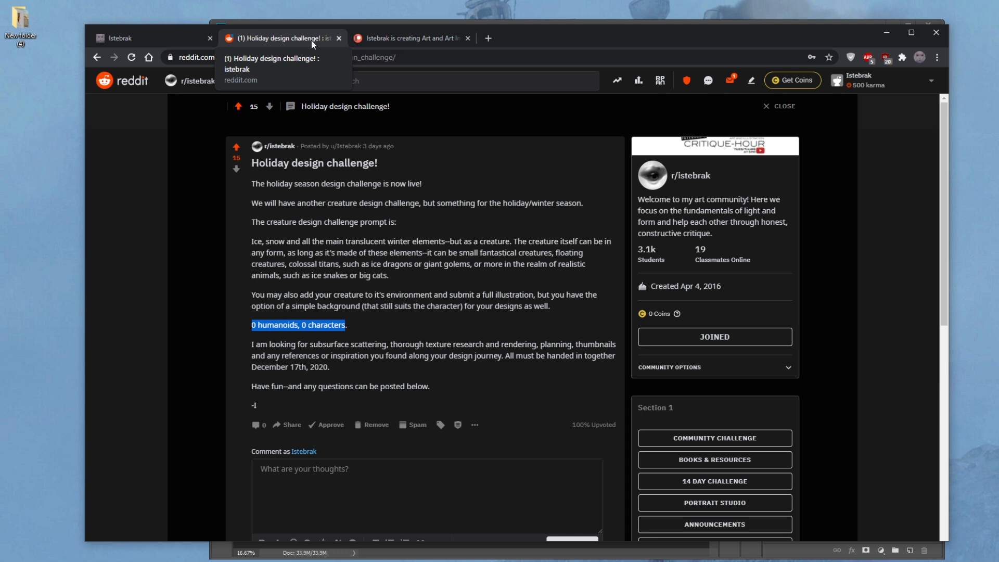
click(991, 561)
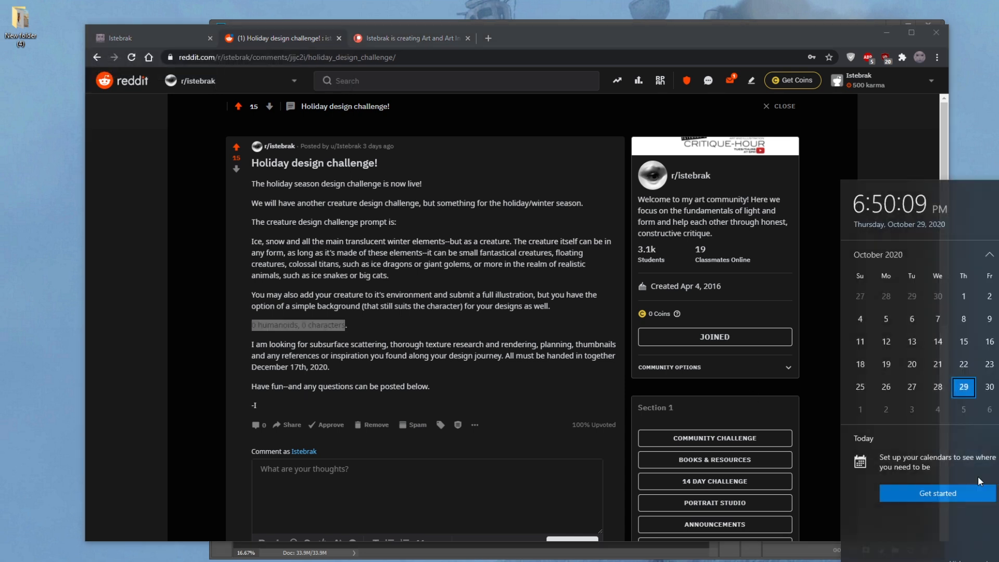